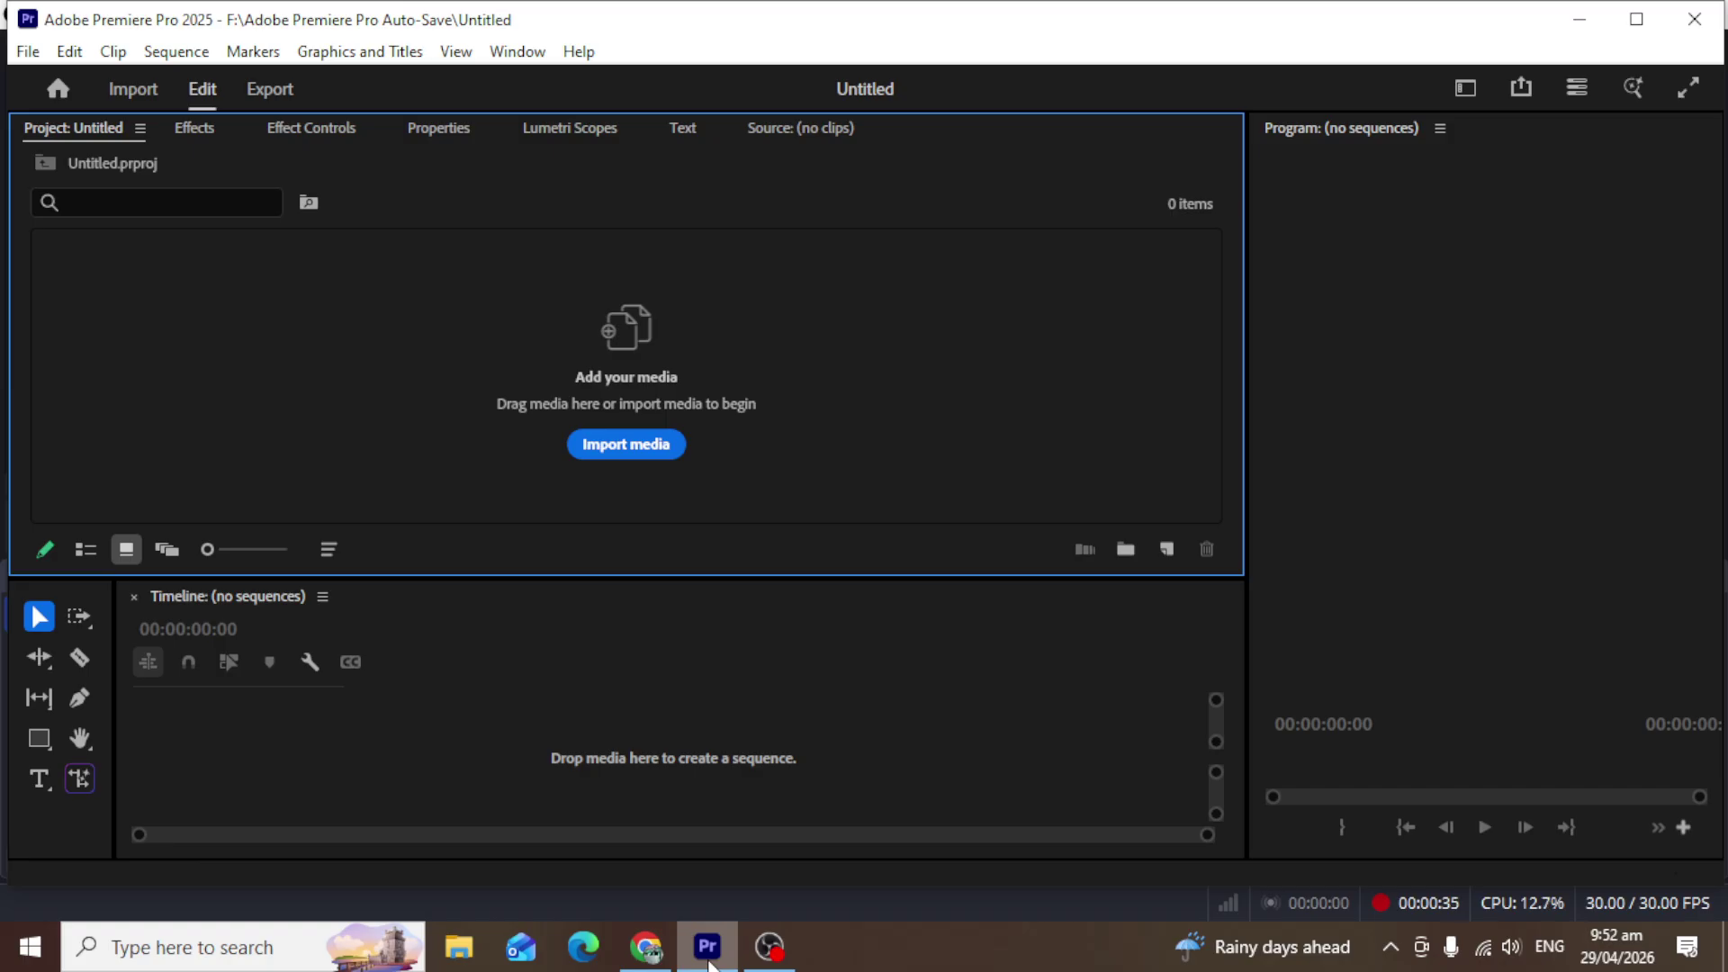
Start a new sequence with custom settings and set its timebase to 30.00 frames/second.
{"action": "left_click", "coordinate": [27, 56]}
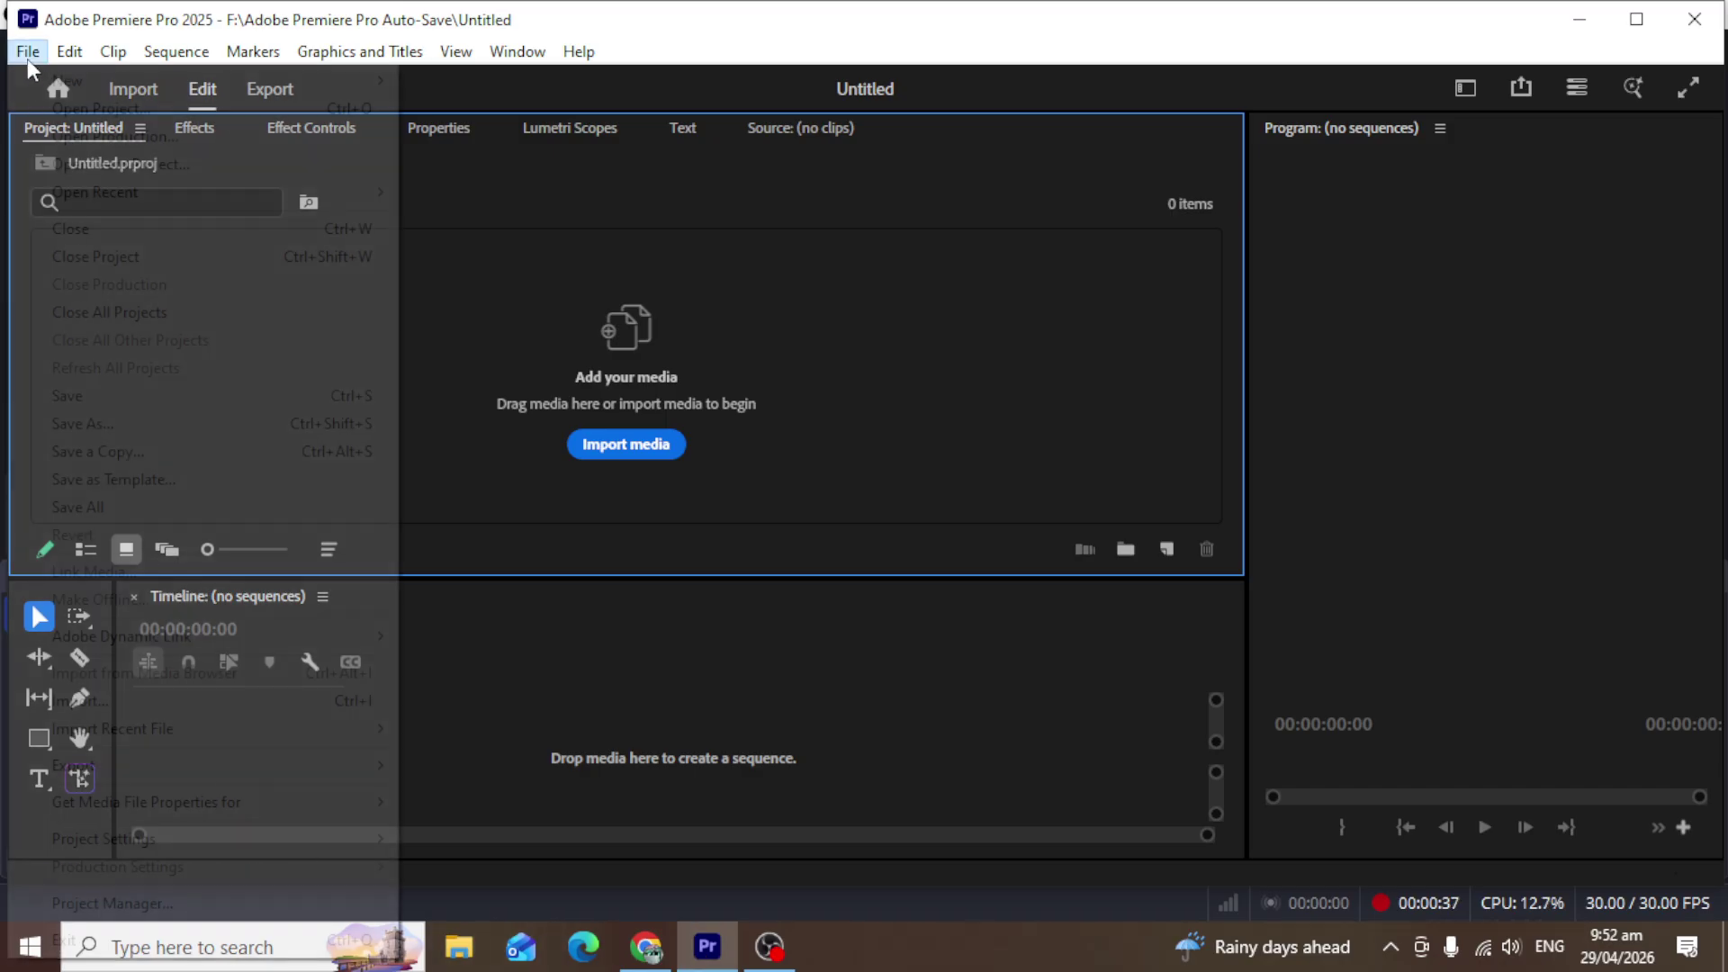
{"action": "mouse_move", "coordinate": [76, 90]}
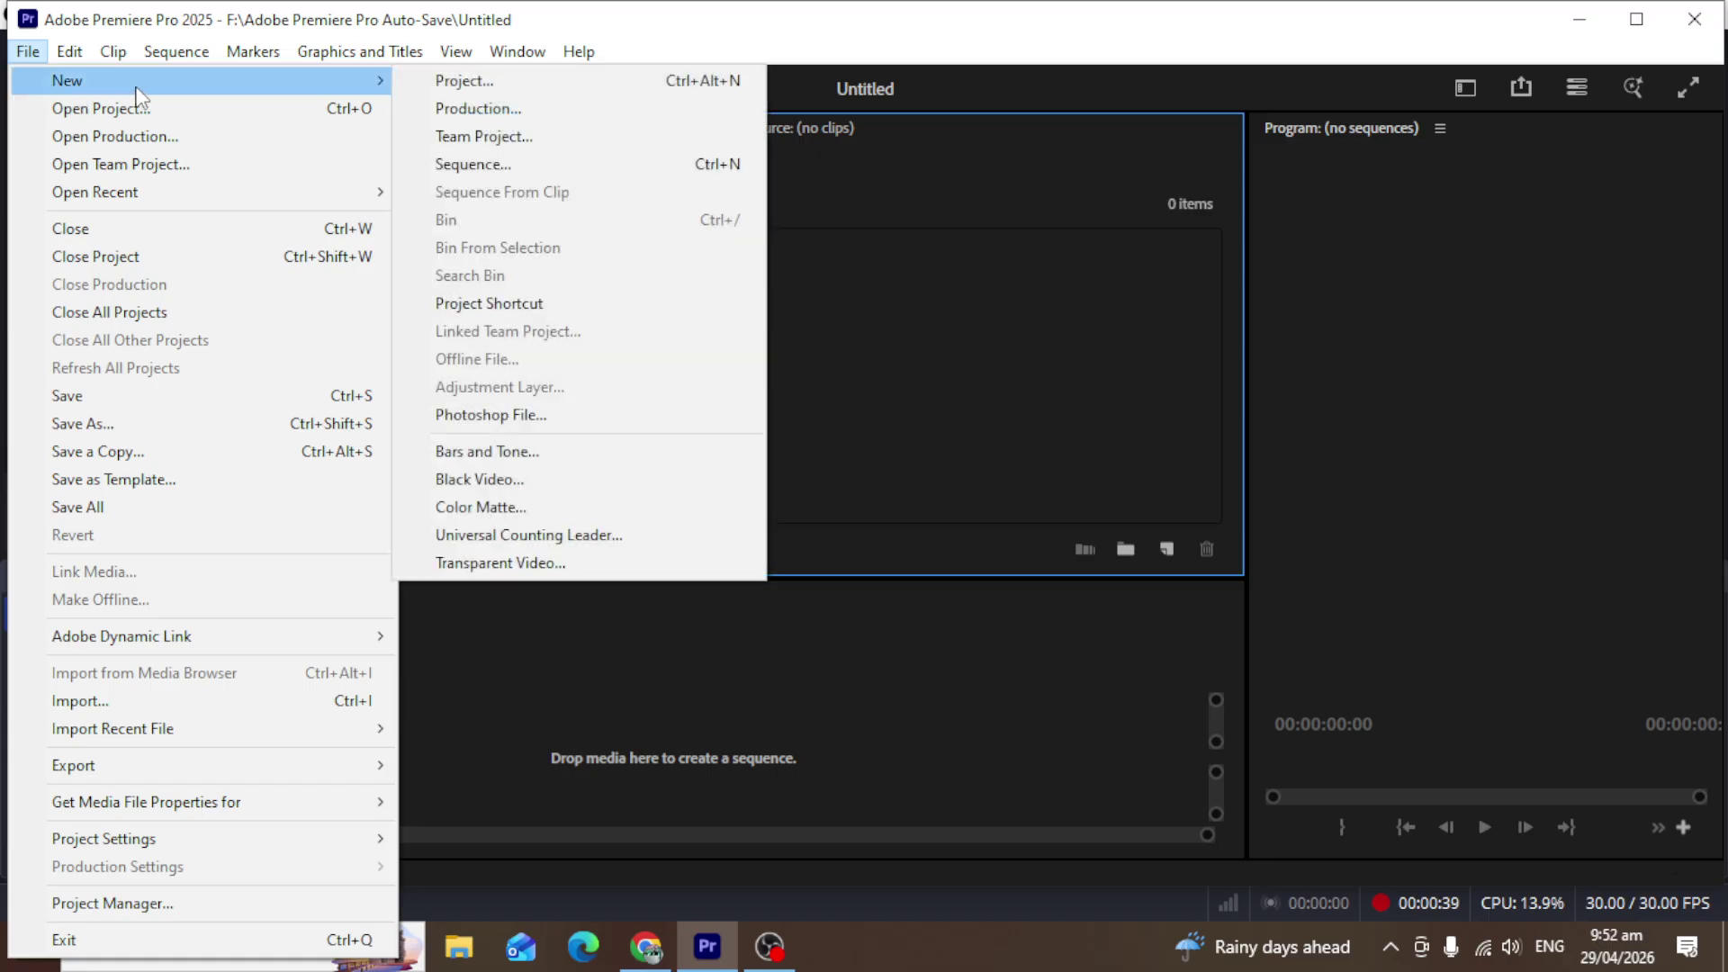
{"action": "left_click", "coordinate": [448, 168]}
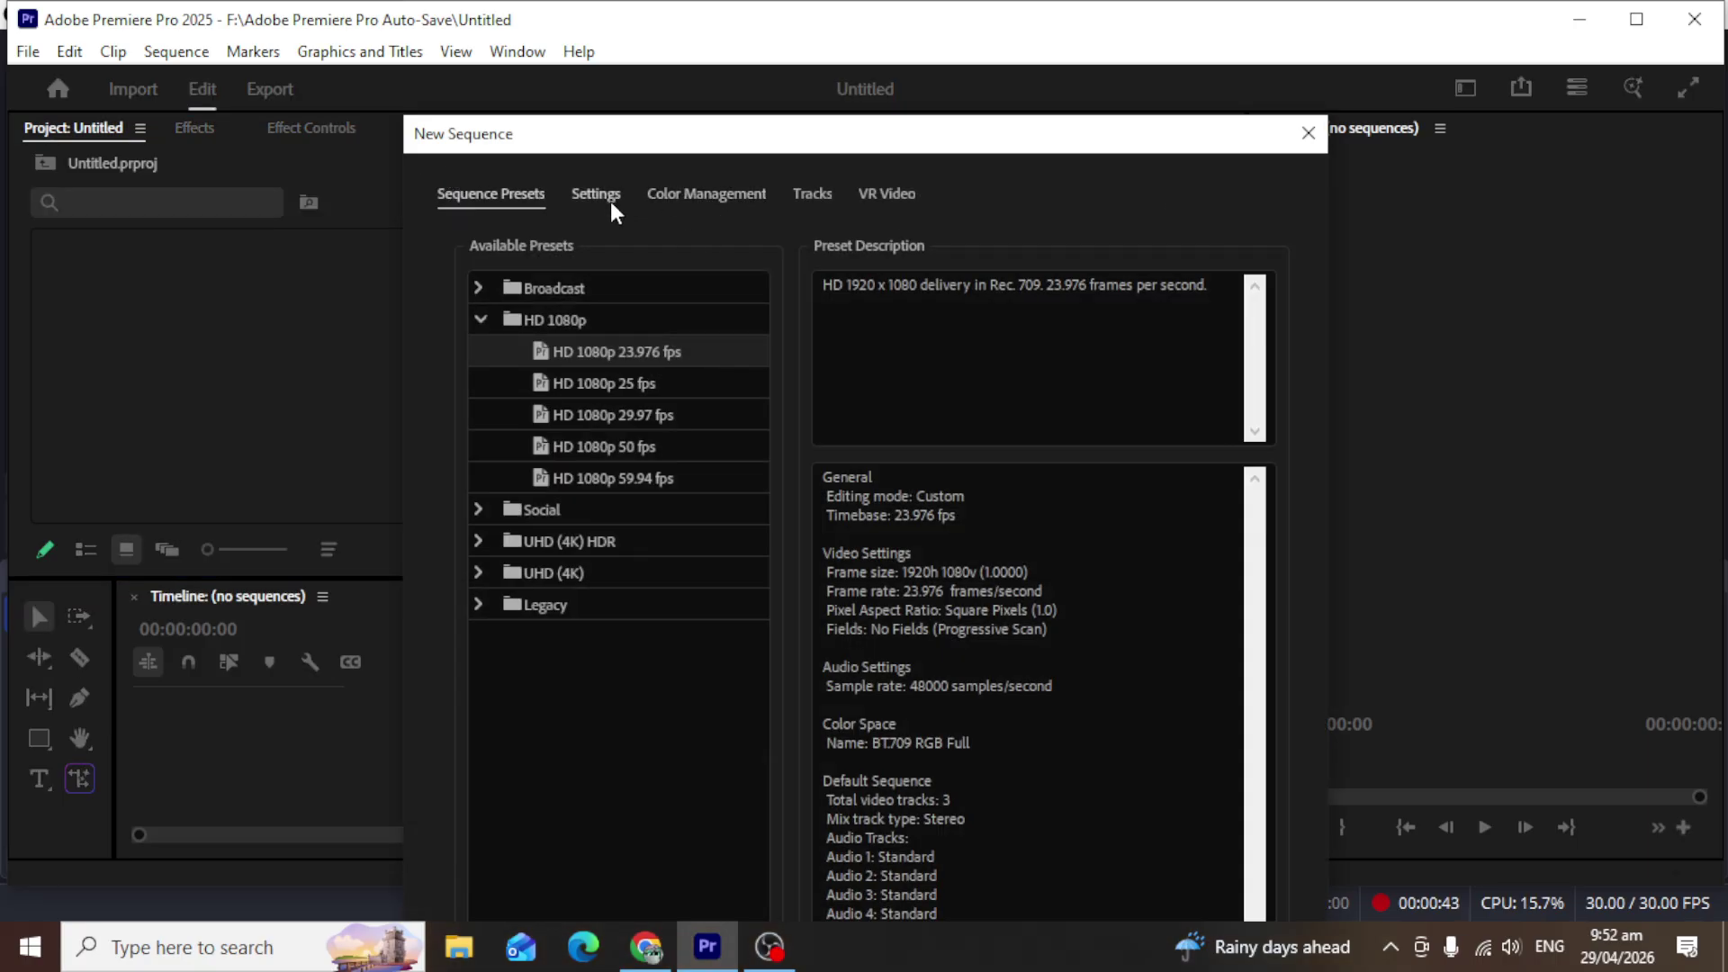
{"action": "left_click", "coordinate": [601, 198]}
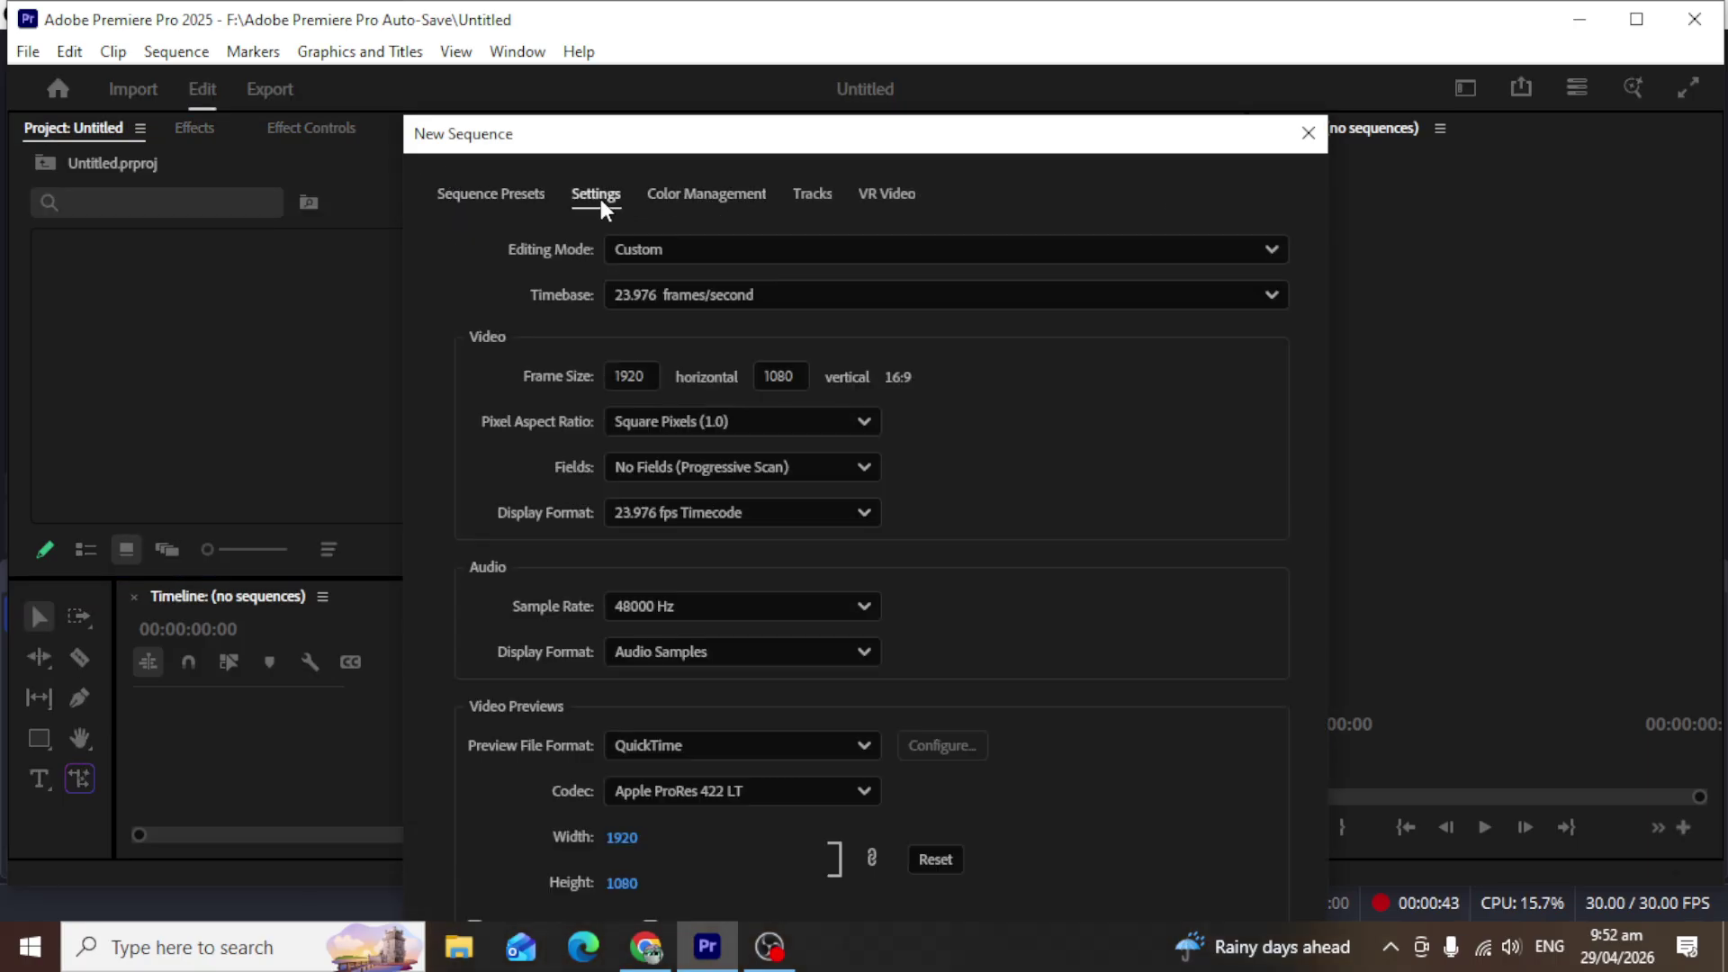
{"action": "left_click", "coordinate": [644, 291]}
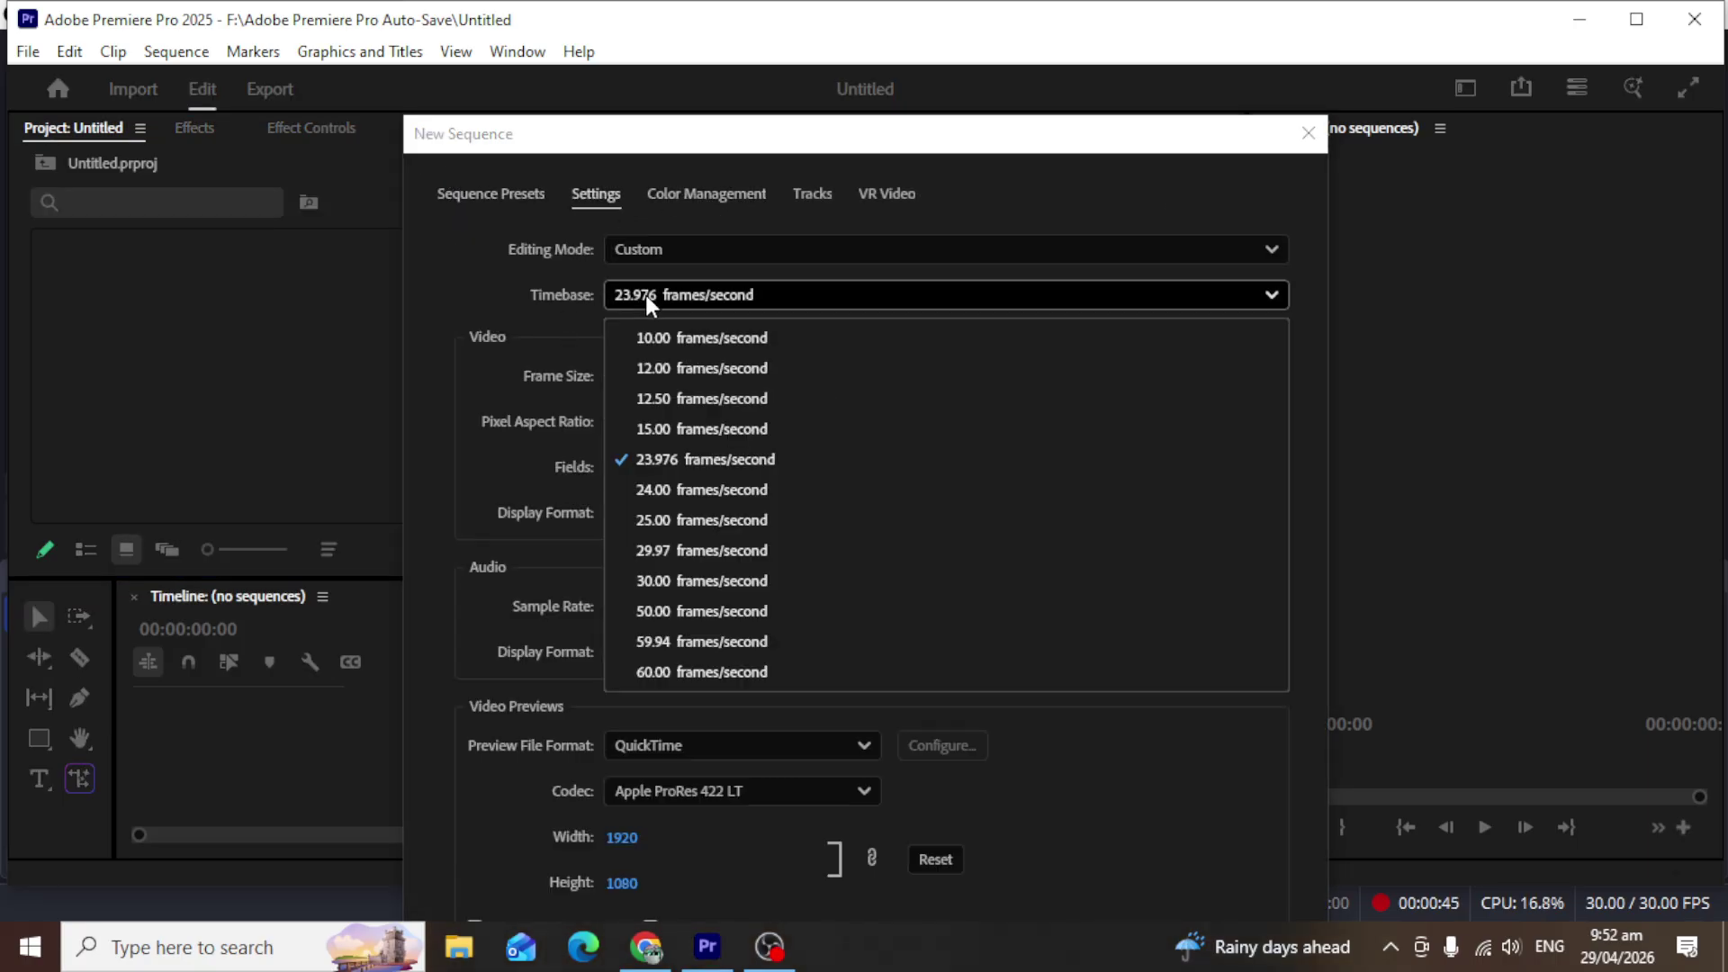
{"action": "left_click", "coordinate": [646, 590]}
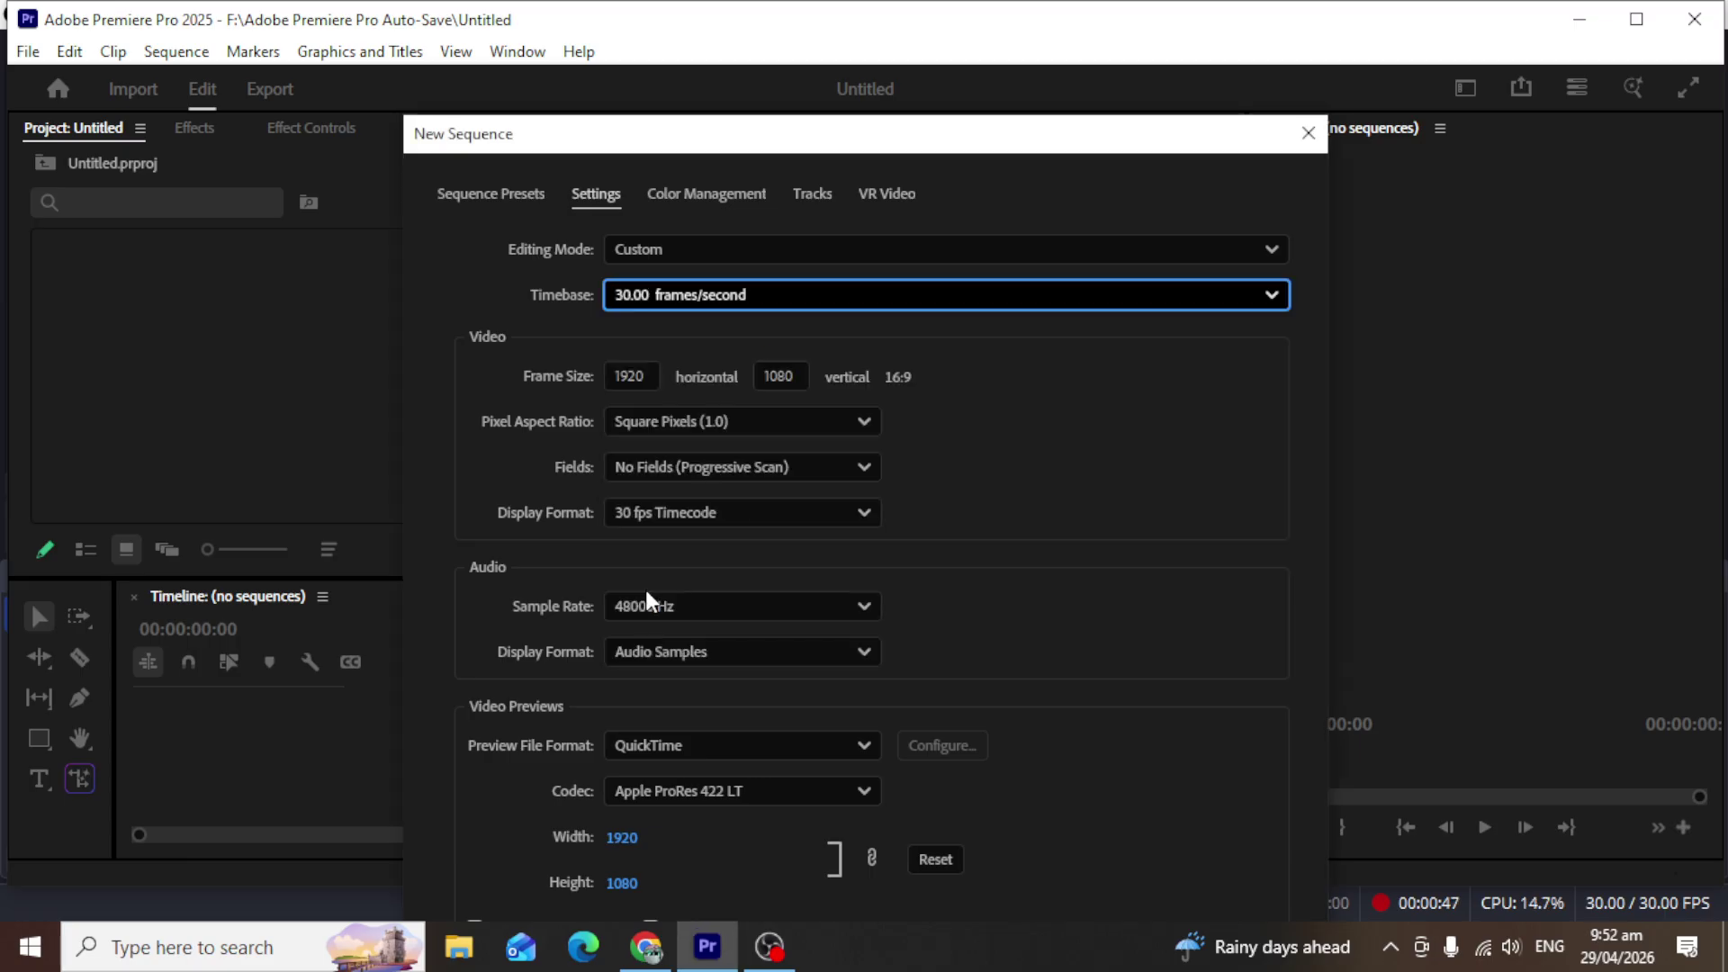
Try to create the sequence with a frame size of 1080 horizontal by 1920 vertical.
{"action": "double_click", "coordinate": [646, 376]}
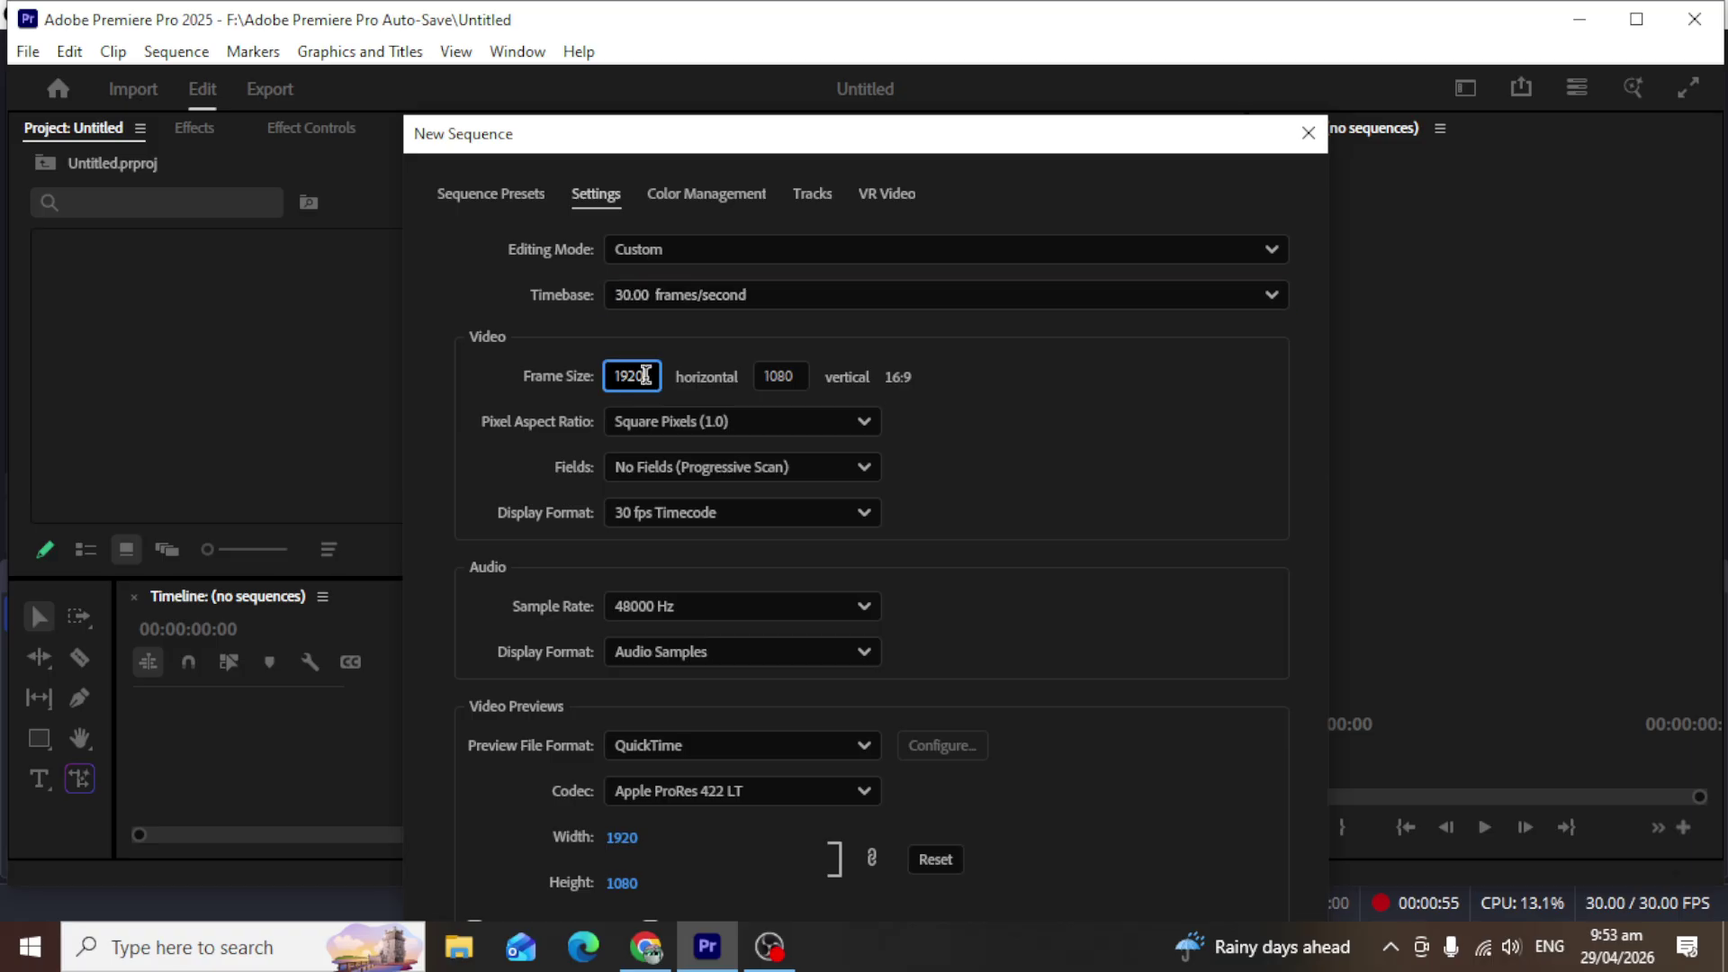
{"action": "type", "text": "1080"}
{"action": "left_click", "coordinate": [800, 374]}
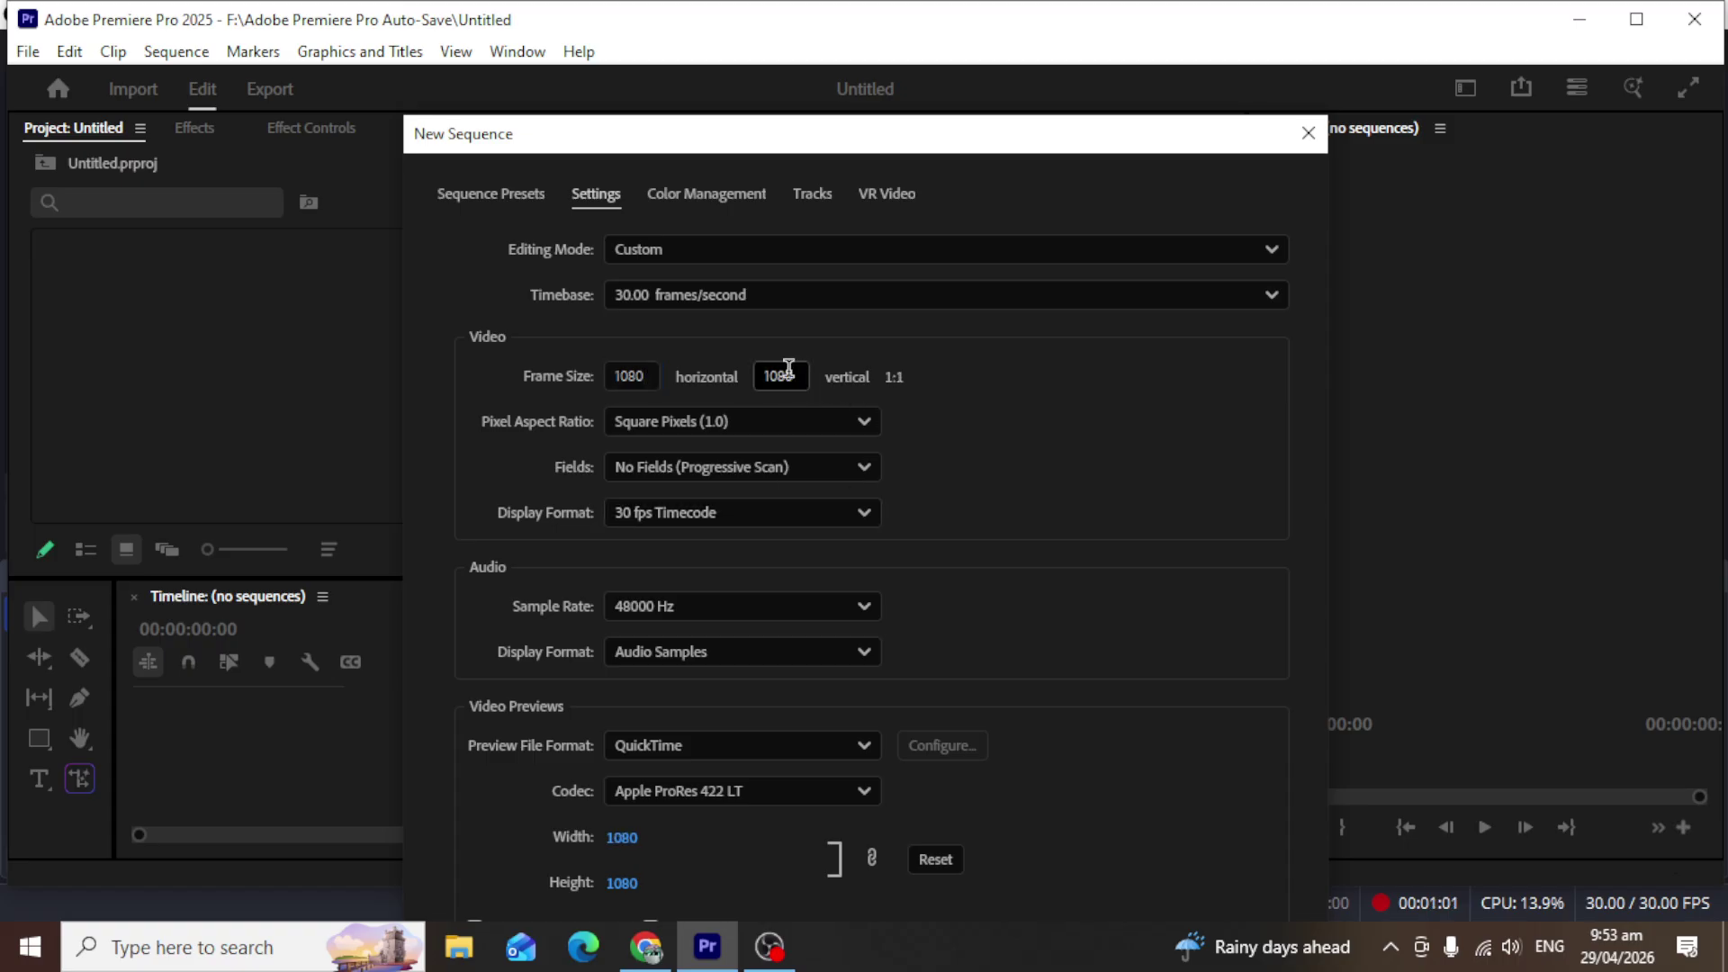
{"action": "left_click", "coordinate": [801, 371]}
{"action": "type", "text": "1"}
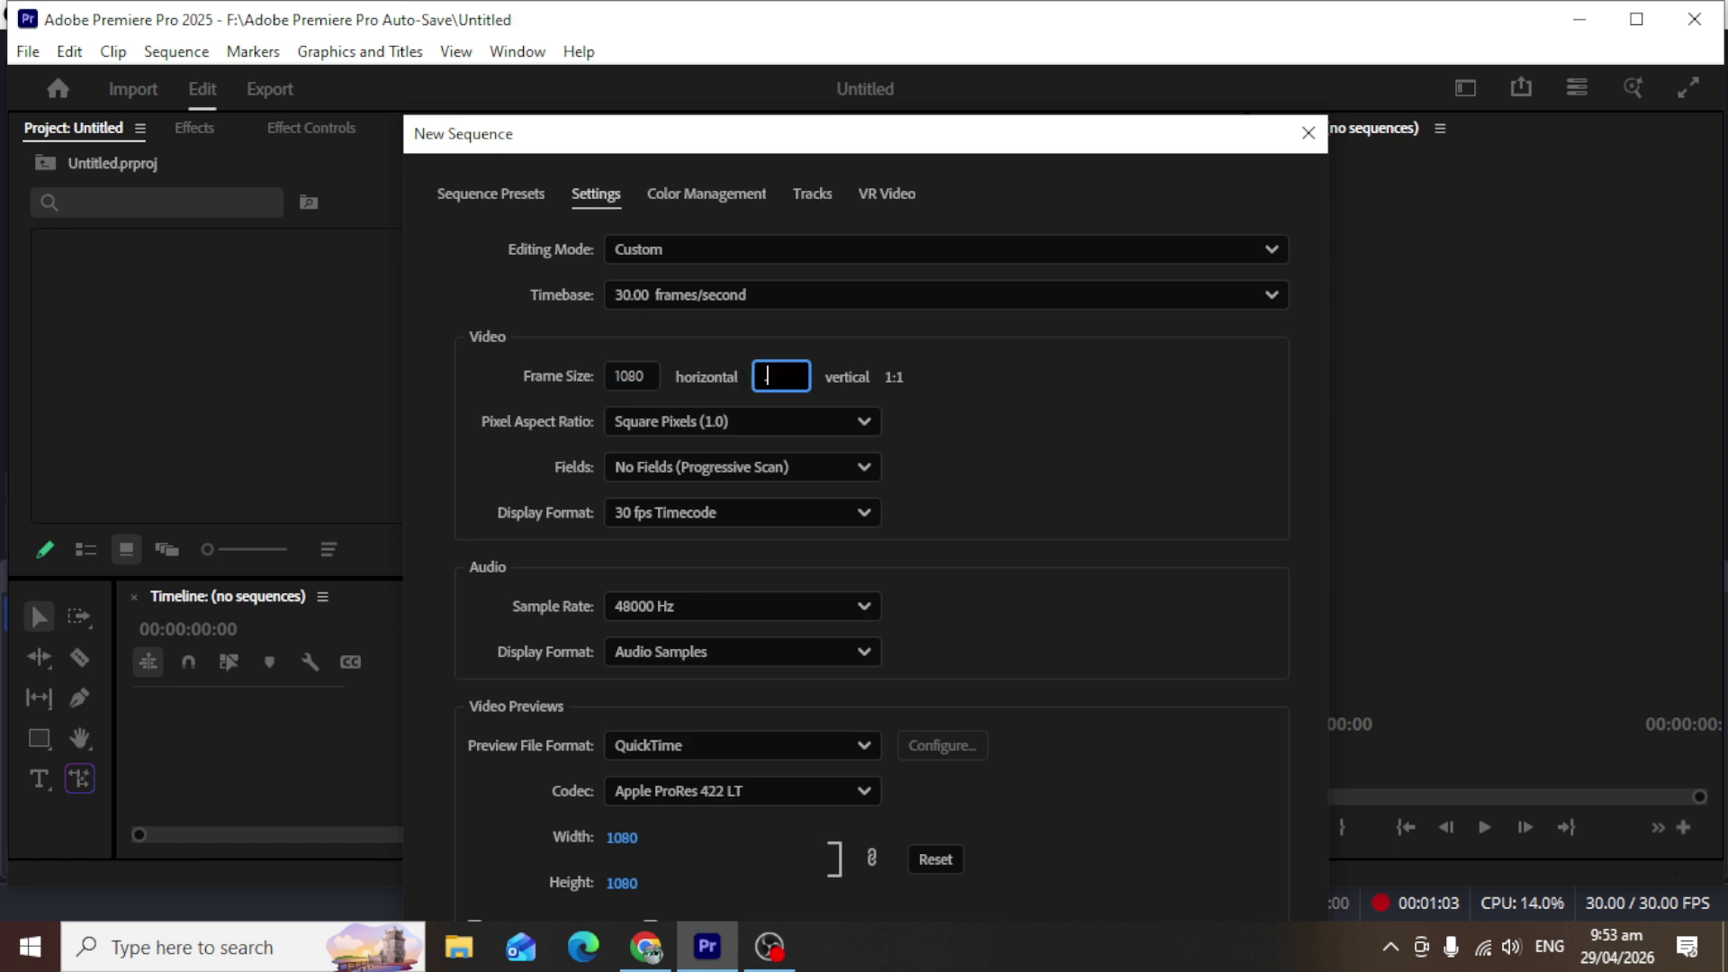
{"action": "type", "text": "920"}
{"action": "key", "text": "Return"}
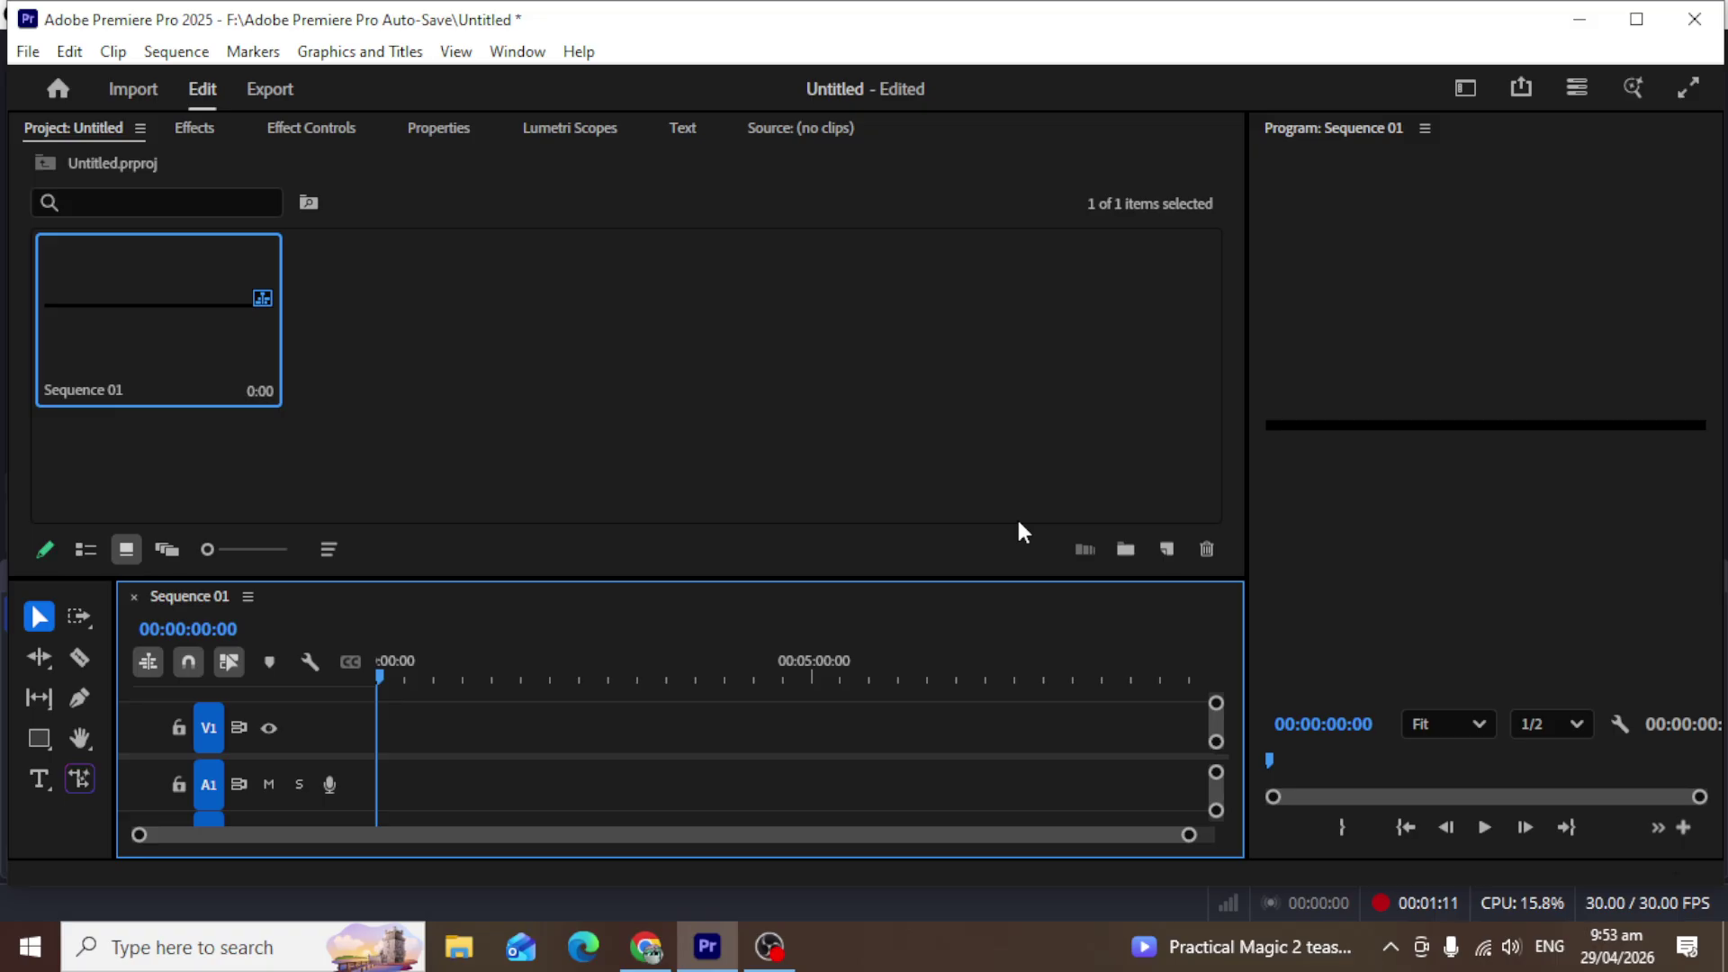
Delete Sequence 01 from the project.
{"action": "left_click", "coordinate": [74, 372]}
{"action": "key", "text": "Delete"}
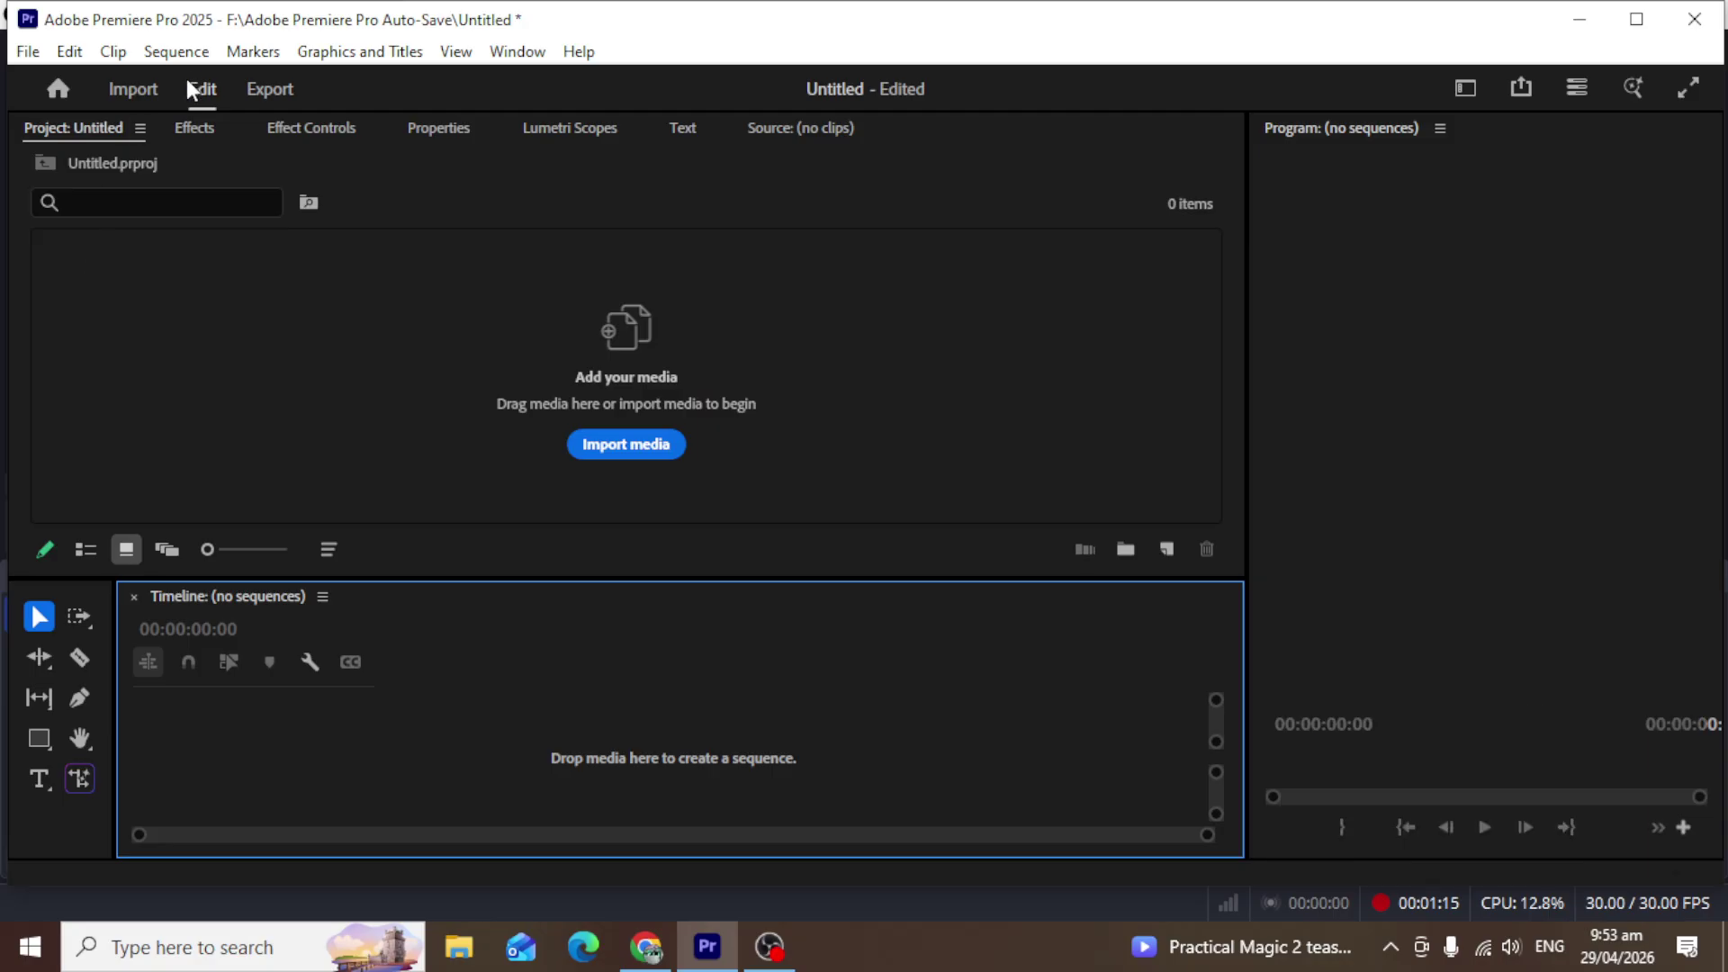
Begin another new sequence with custom settings, choosing a timebase of 30.00 frames/second.
{"action": "left_click", "coordinate": [28, 51]}
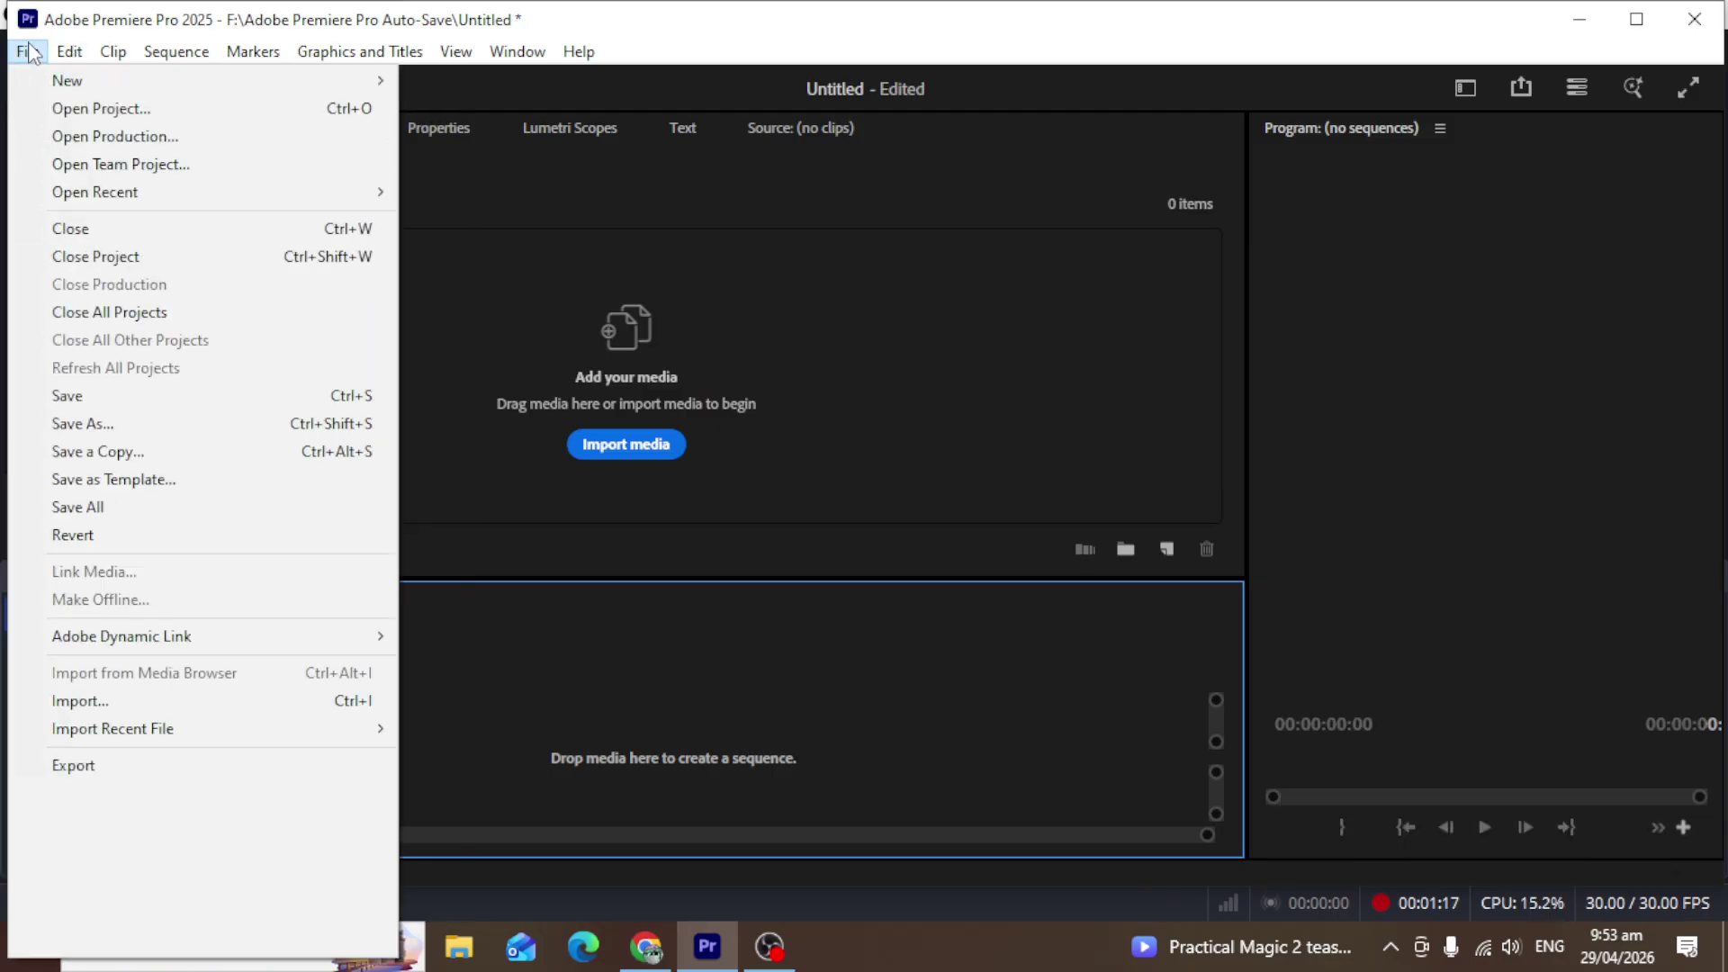
{"action": "mouse_move", "coordinate": [67, 80]}
{"action": "left_click", "coordinate": [482, 166]}
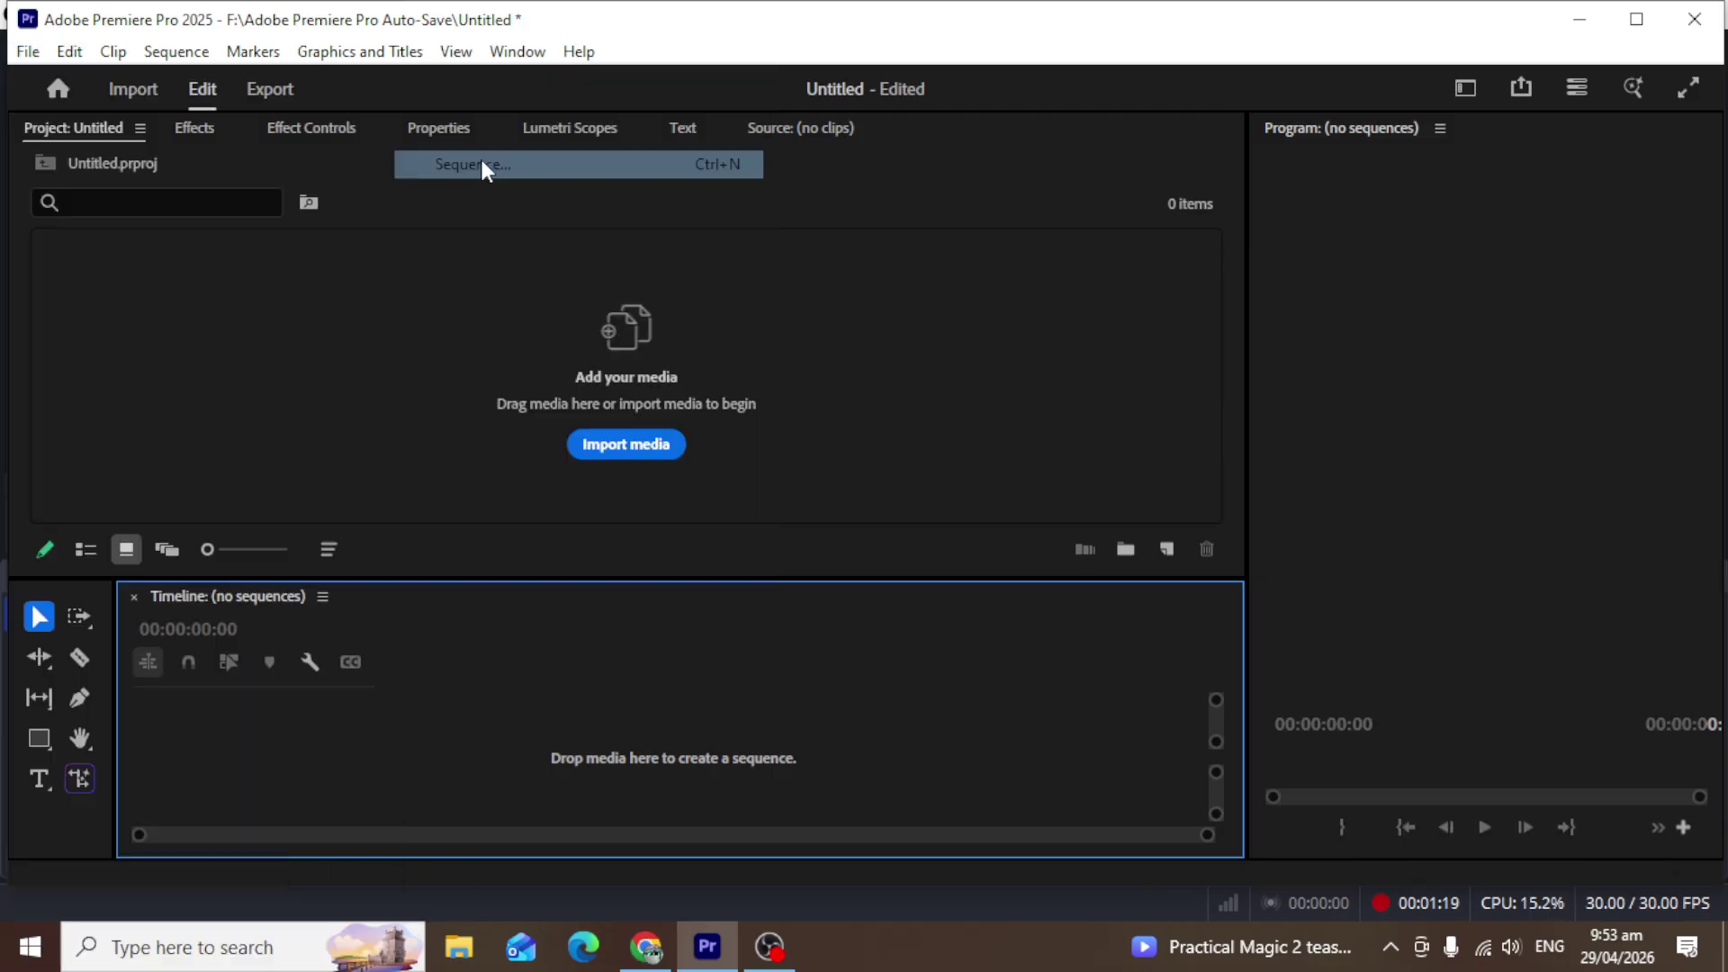
{"action": "left_click", "coordinate": [594, 192]}
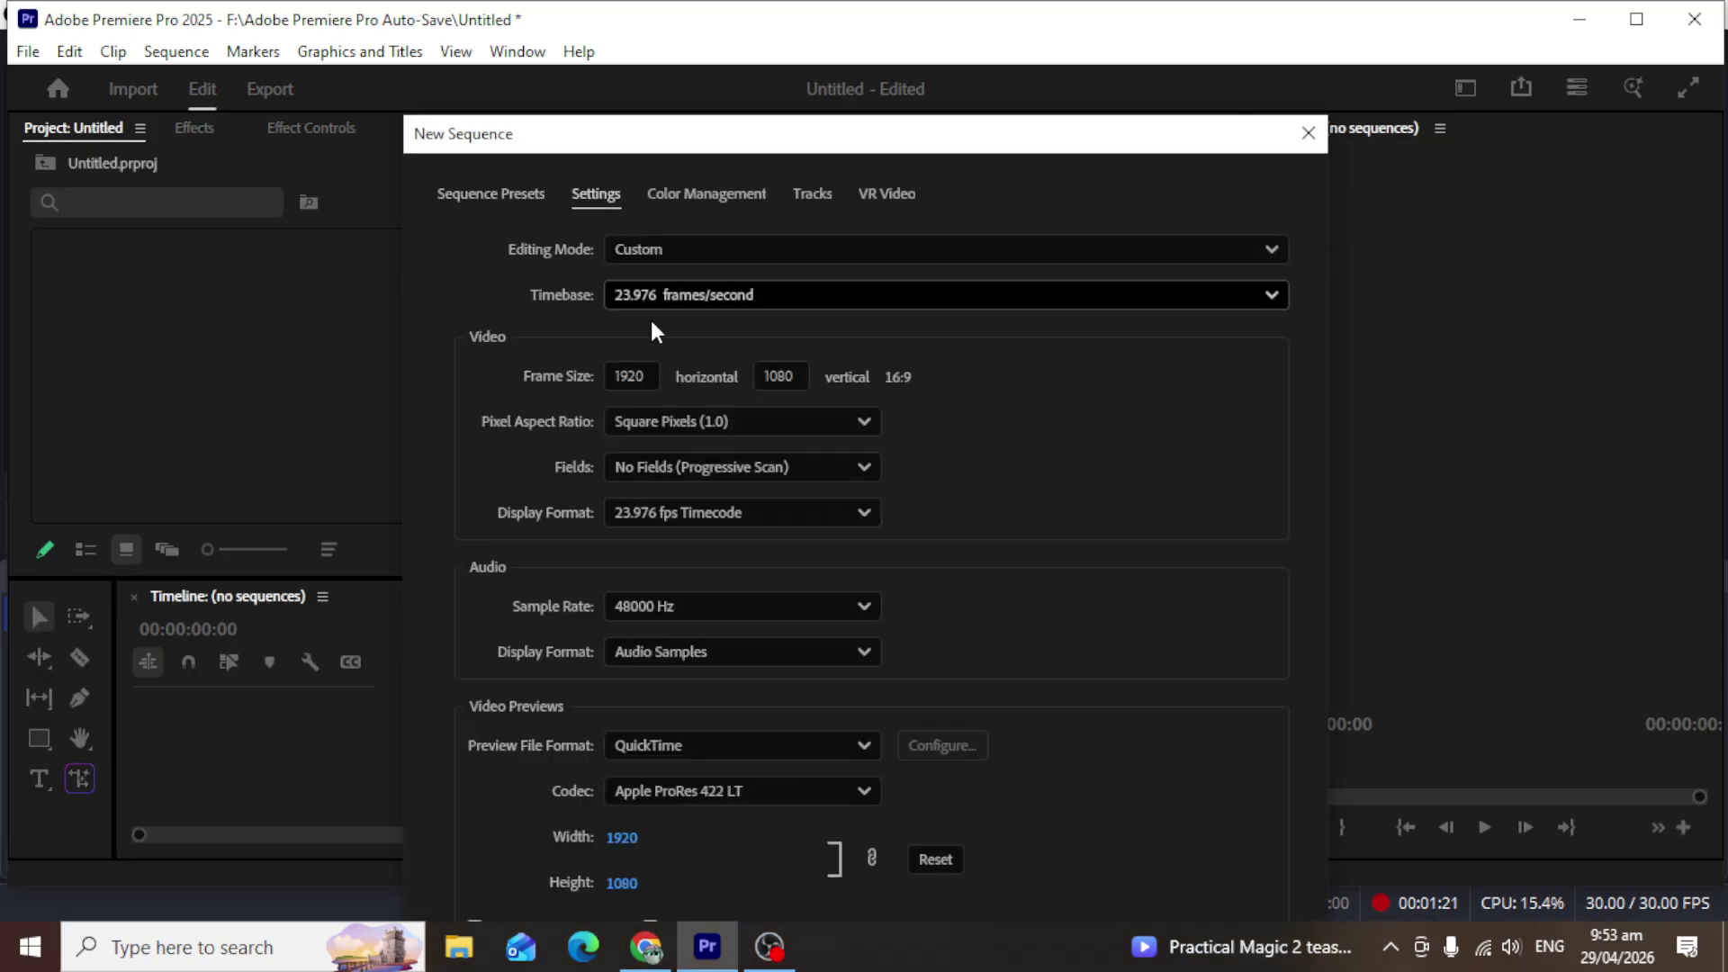
{"action": "left_click", "coordinate": [711, 297]}
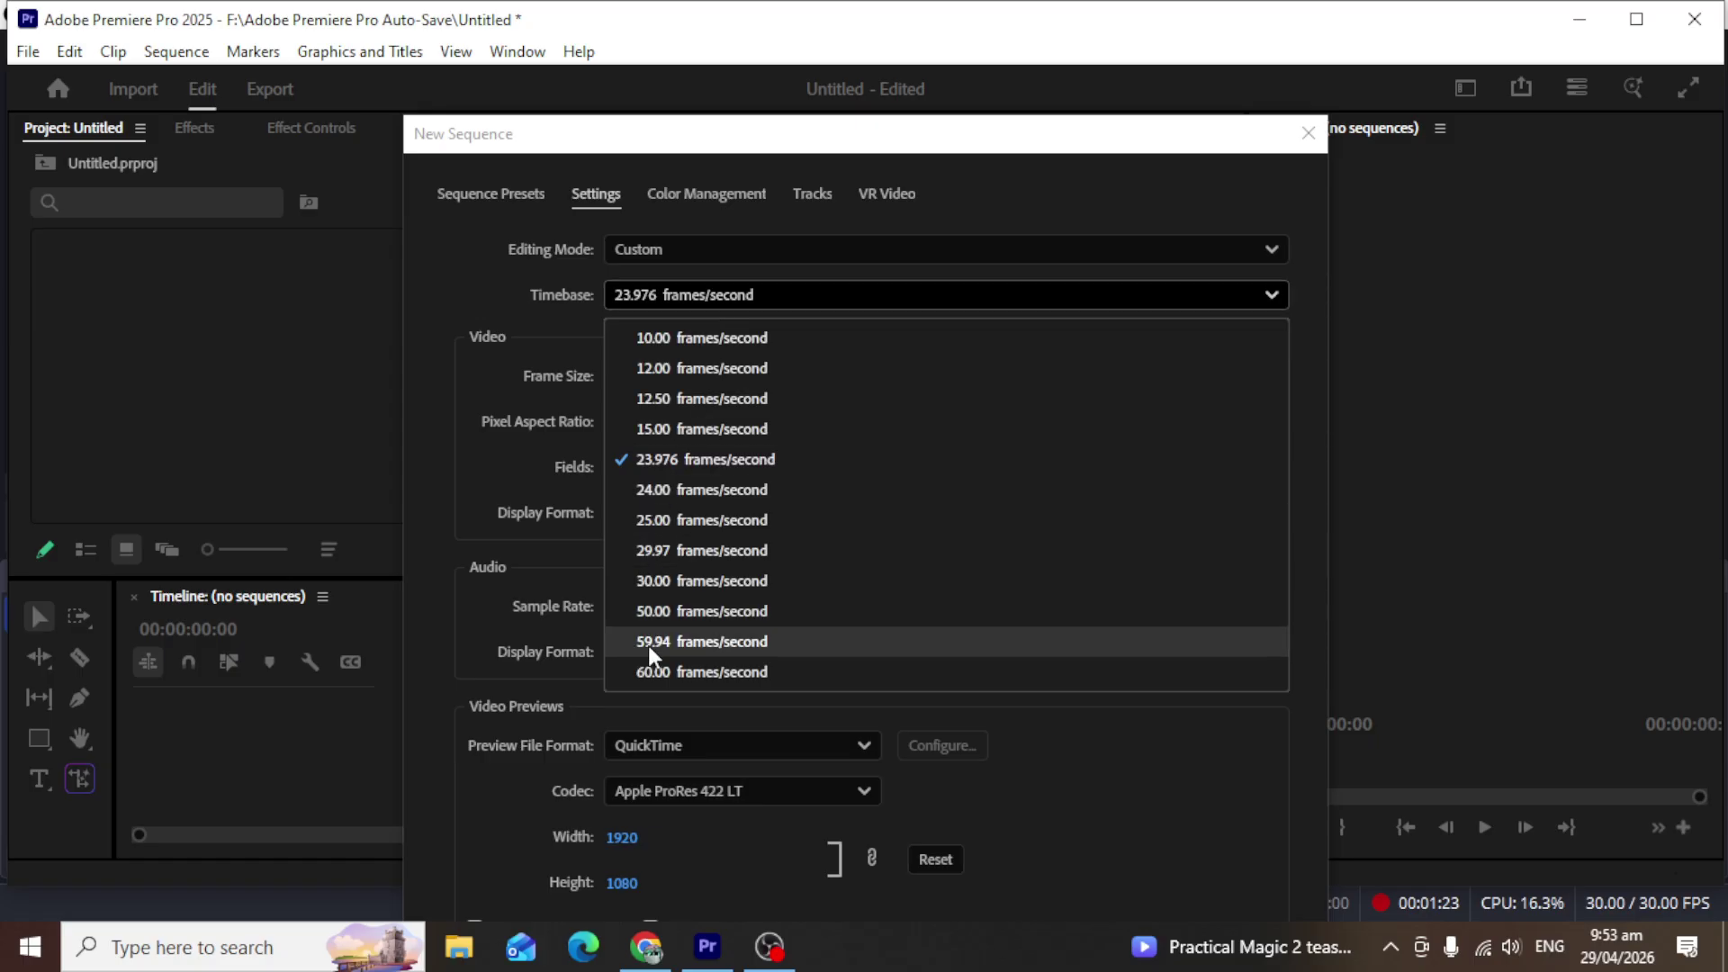
{"action": "left_click", "coordinate": [661, 585]}
Set the sequence's frame size to 1080 horizontal by 1920 vertical and create the sequence.
{"action": "left_click", "coordinate": [615, 378]}
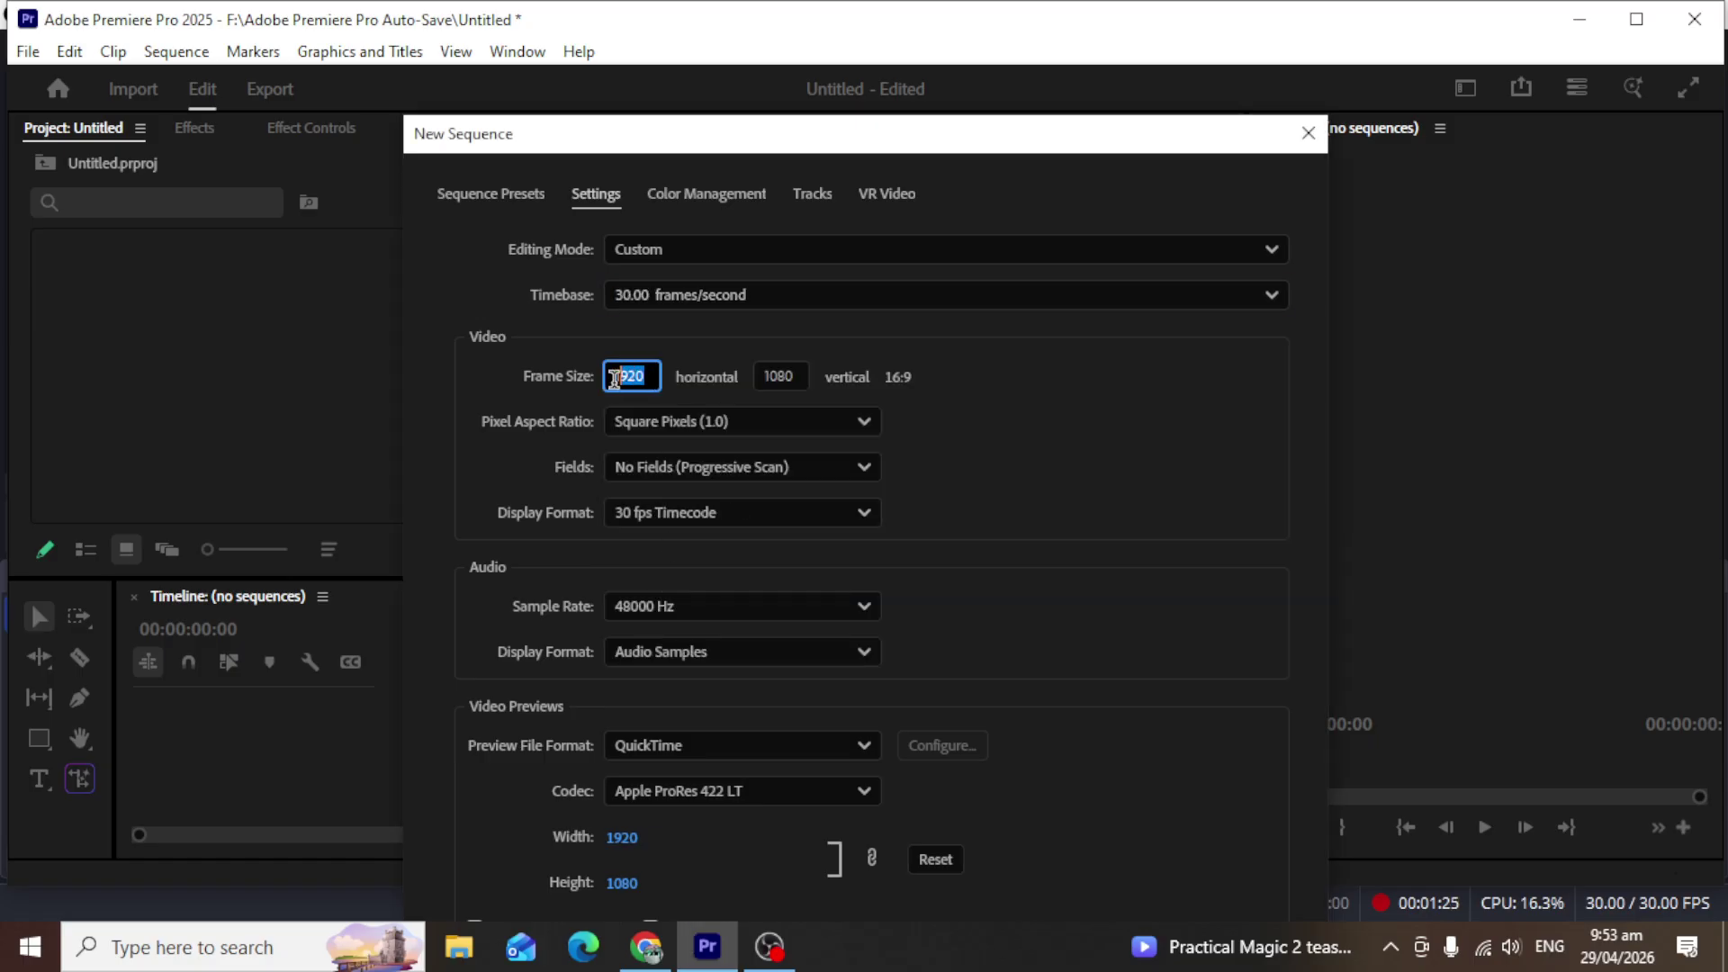
{"action": "type", "text": "1080"}
{"action": "left_click", "coordinate": [796, 378]}
{"action": "type", "text": "1920"}
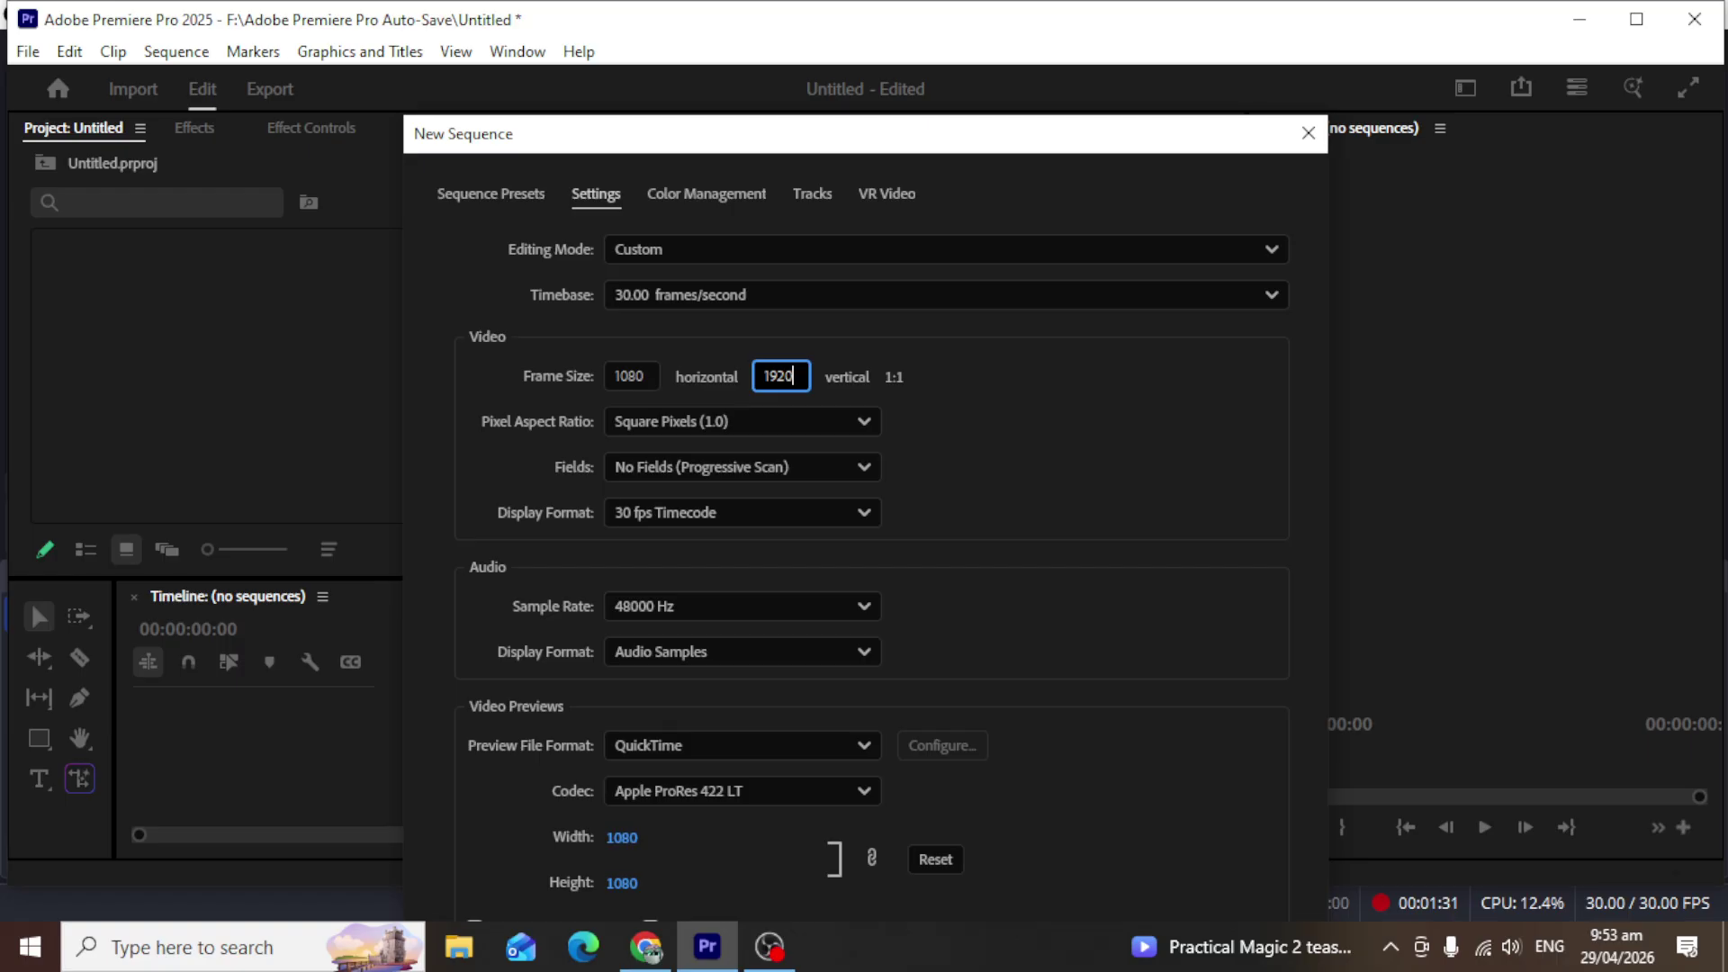
{"action": "left_click", "coordinate": [1254, 454]}
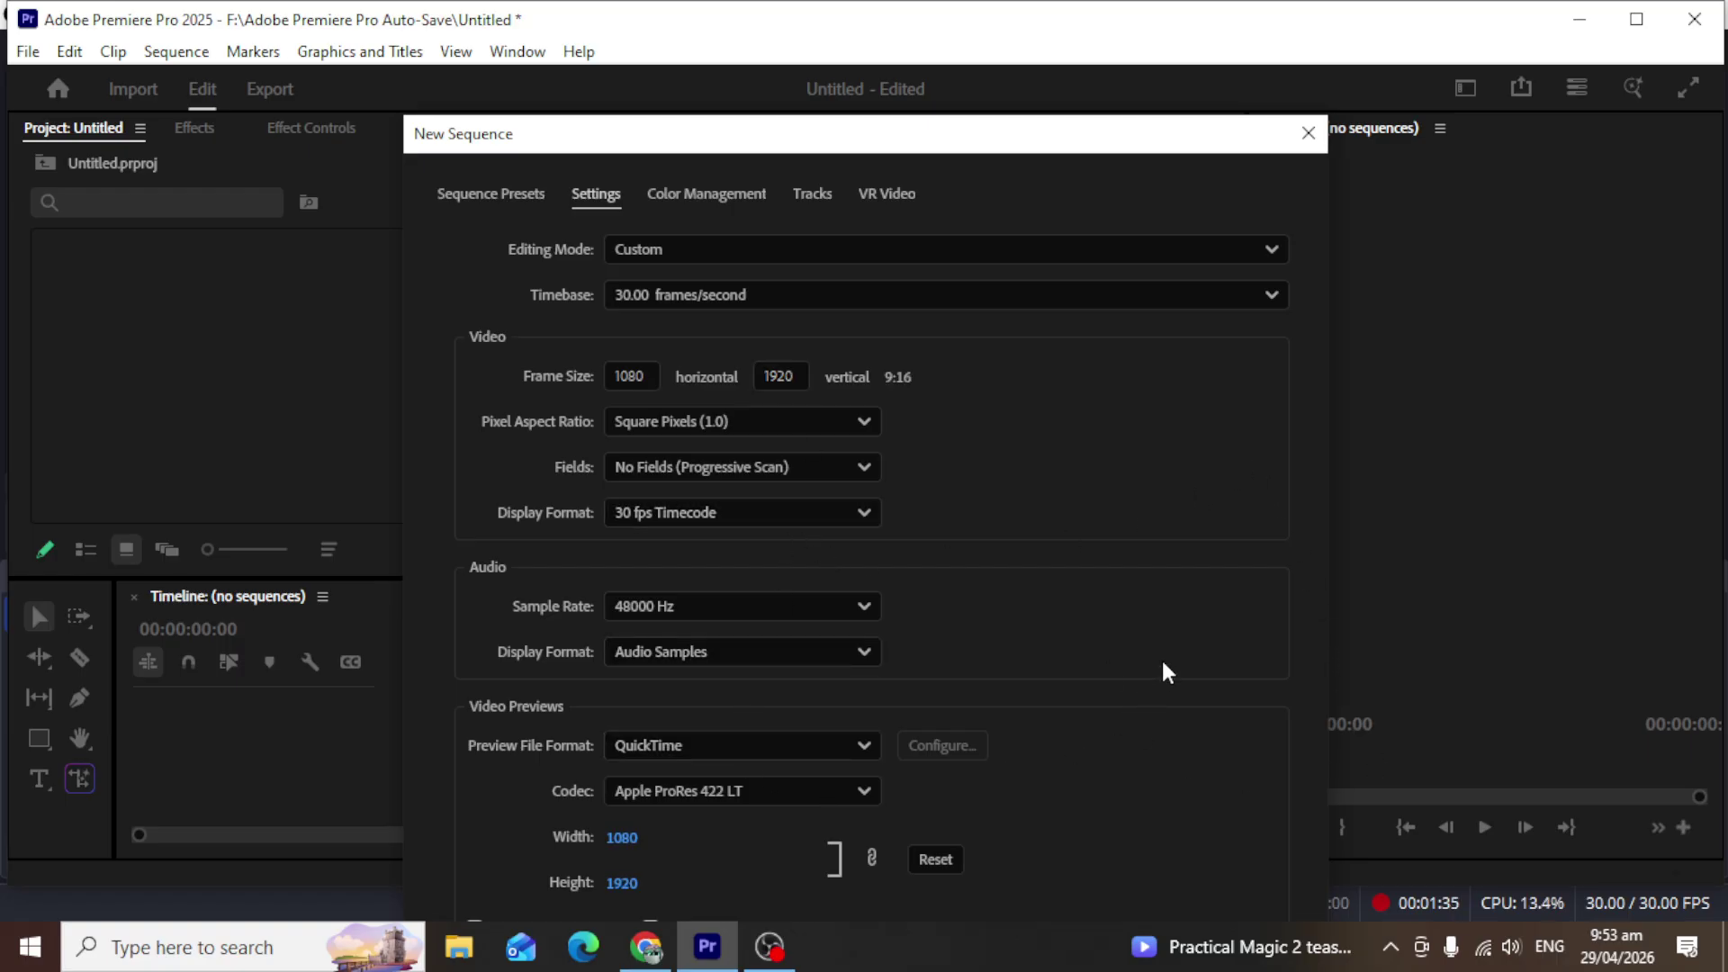
{"action": "key", "text": "Return"}
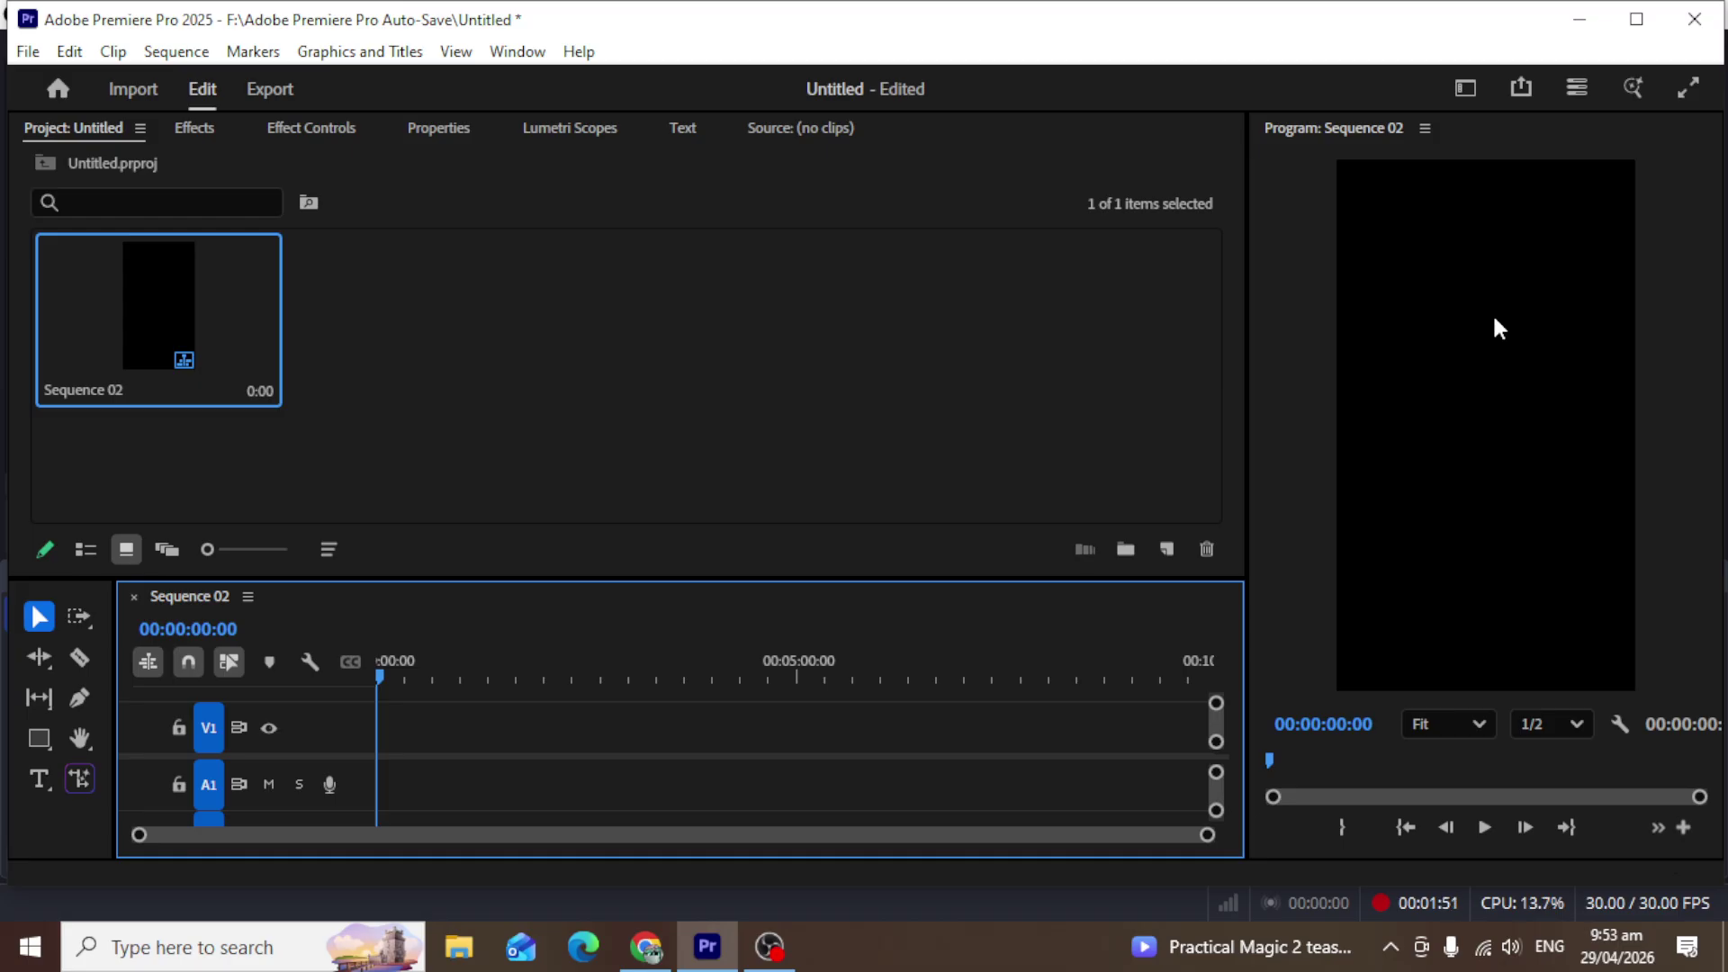
{"action": "left_click", "coordinate": [1164, 550]}
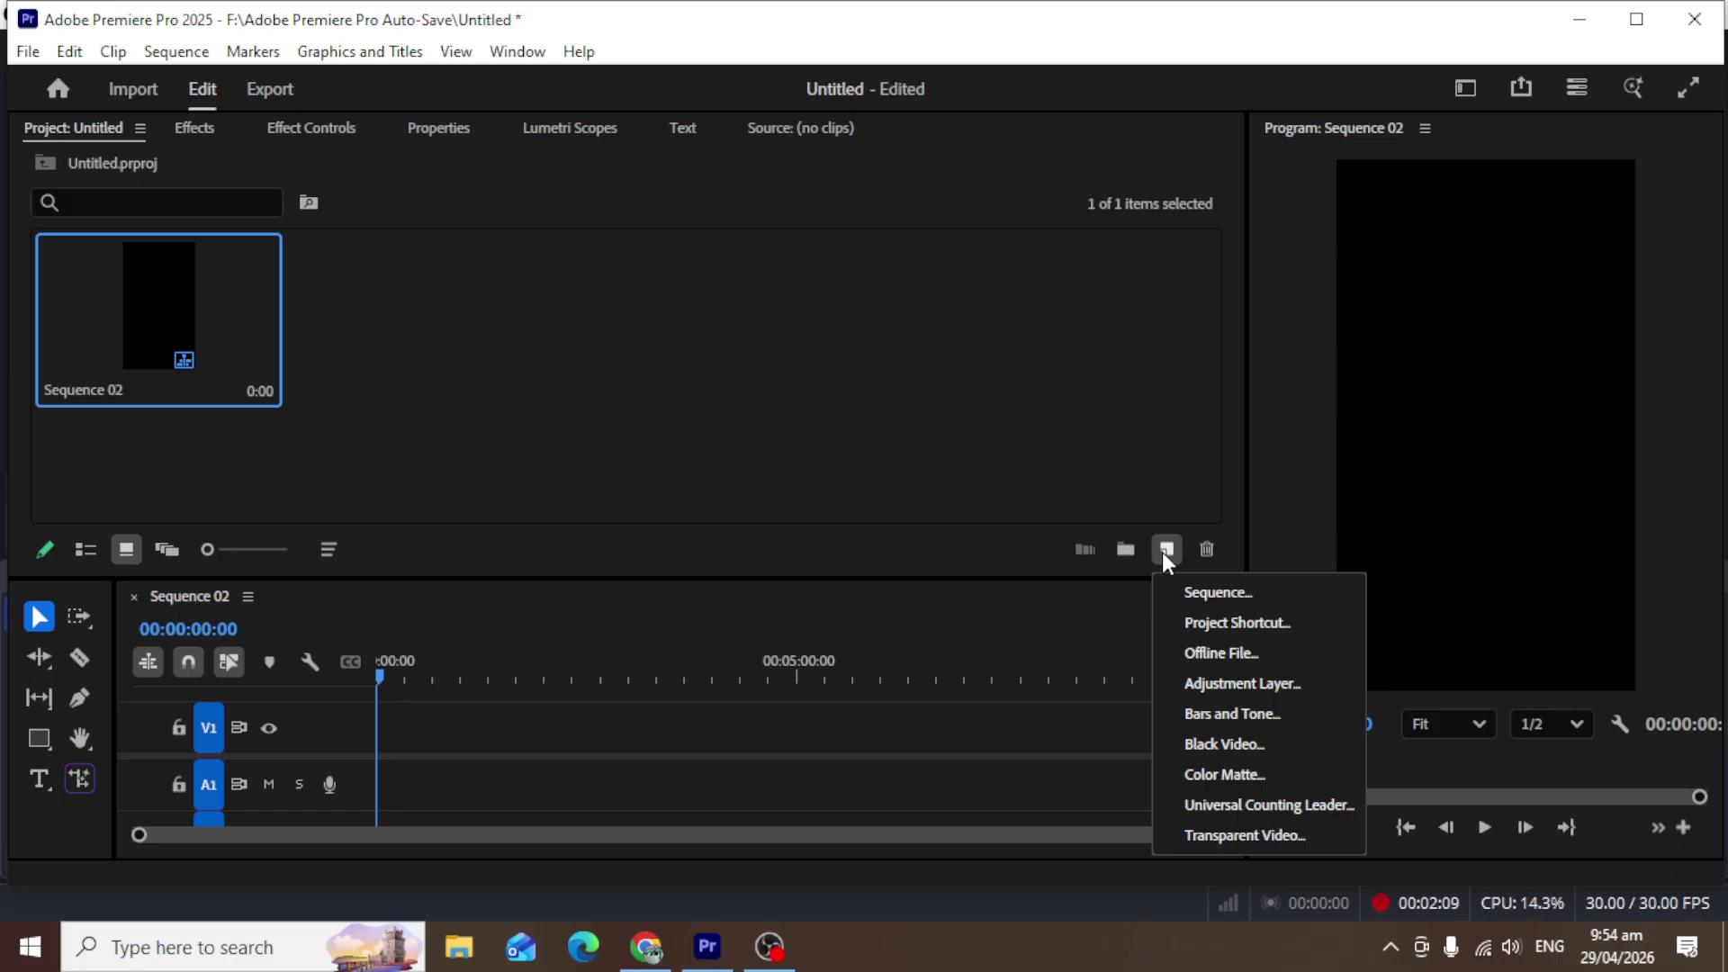
{"action": "left_click", "coordinate": [678, 489]}
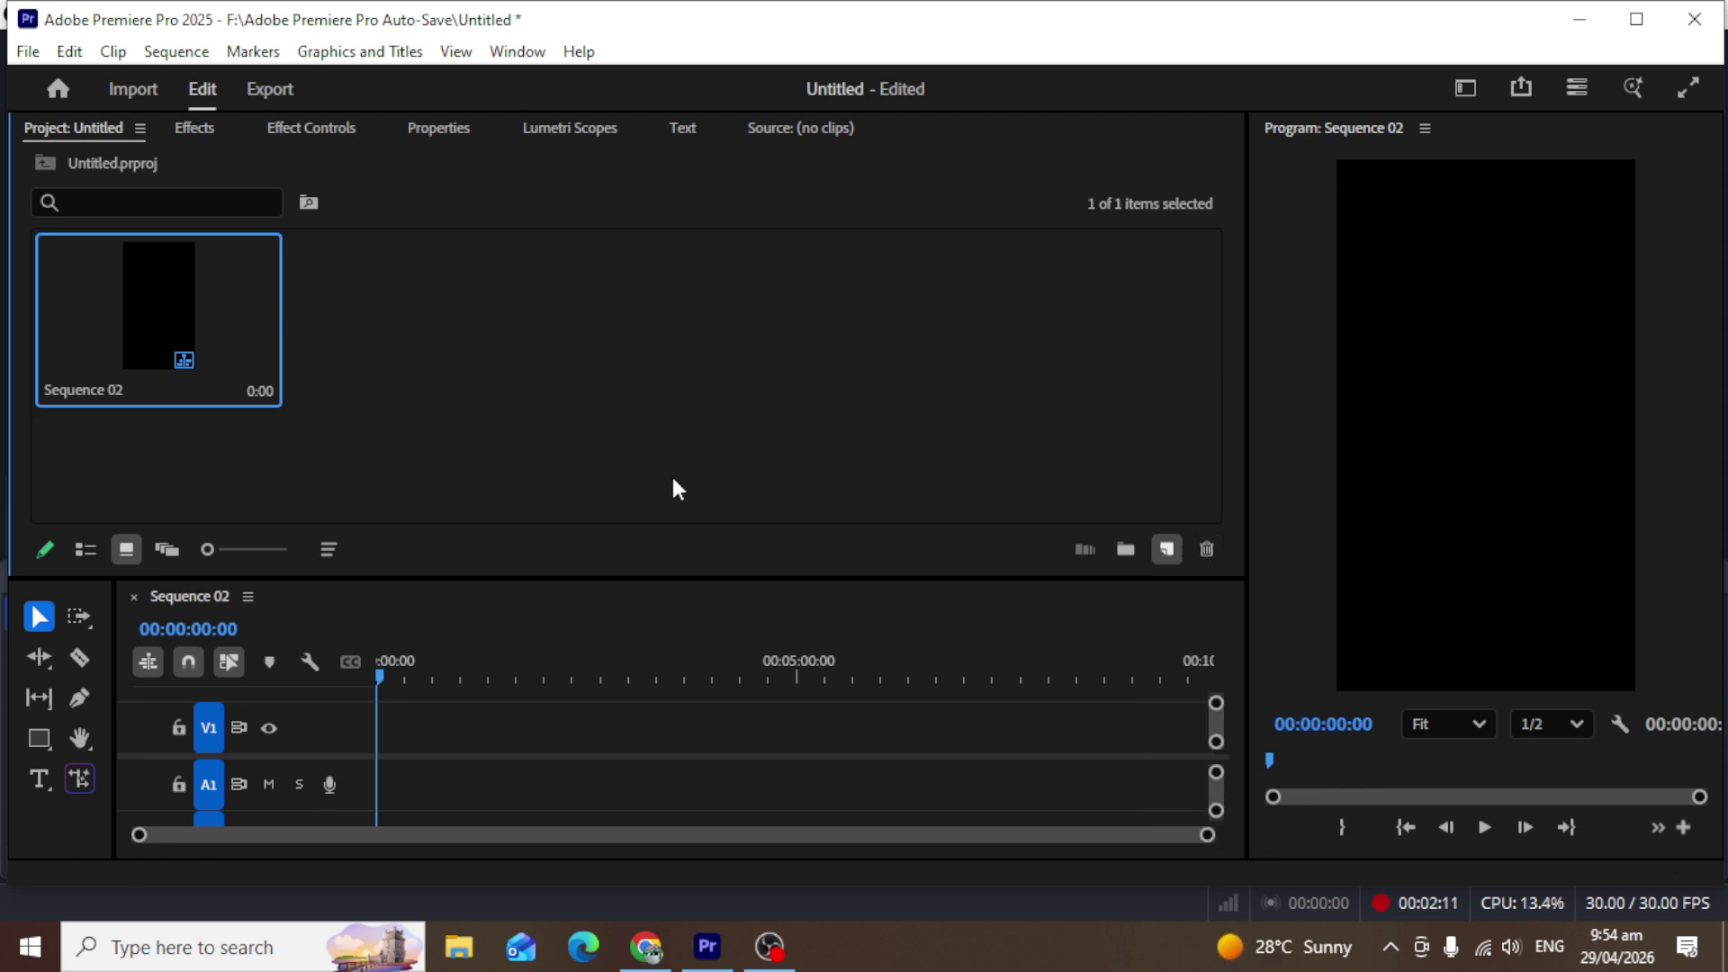
{"action": "left_click", "coordinate": [678, 489]}
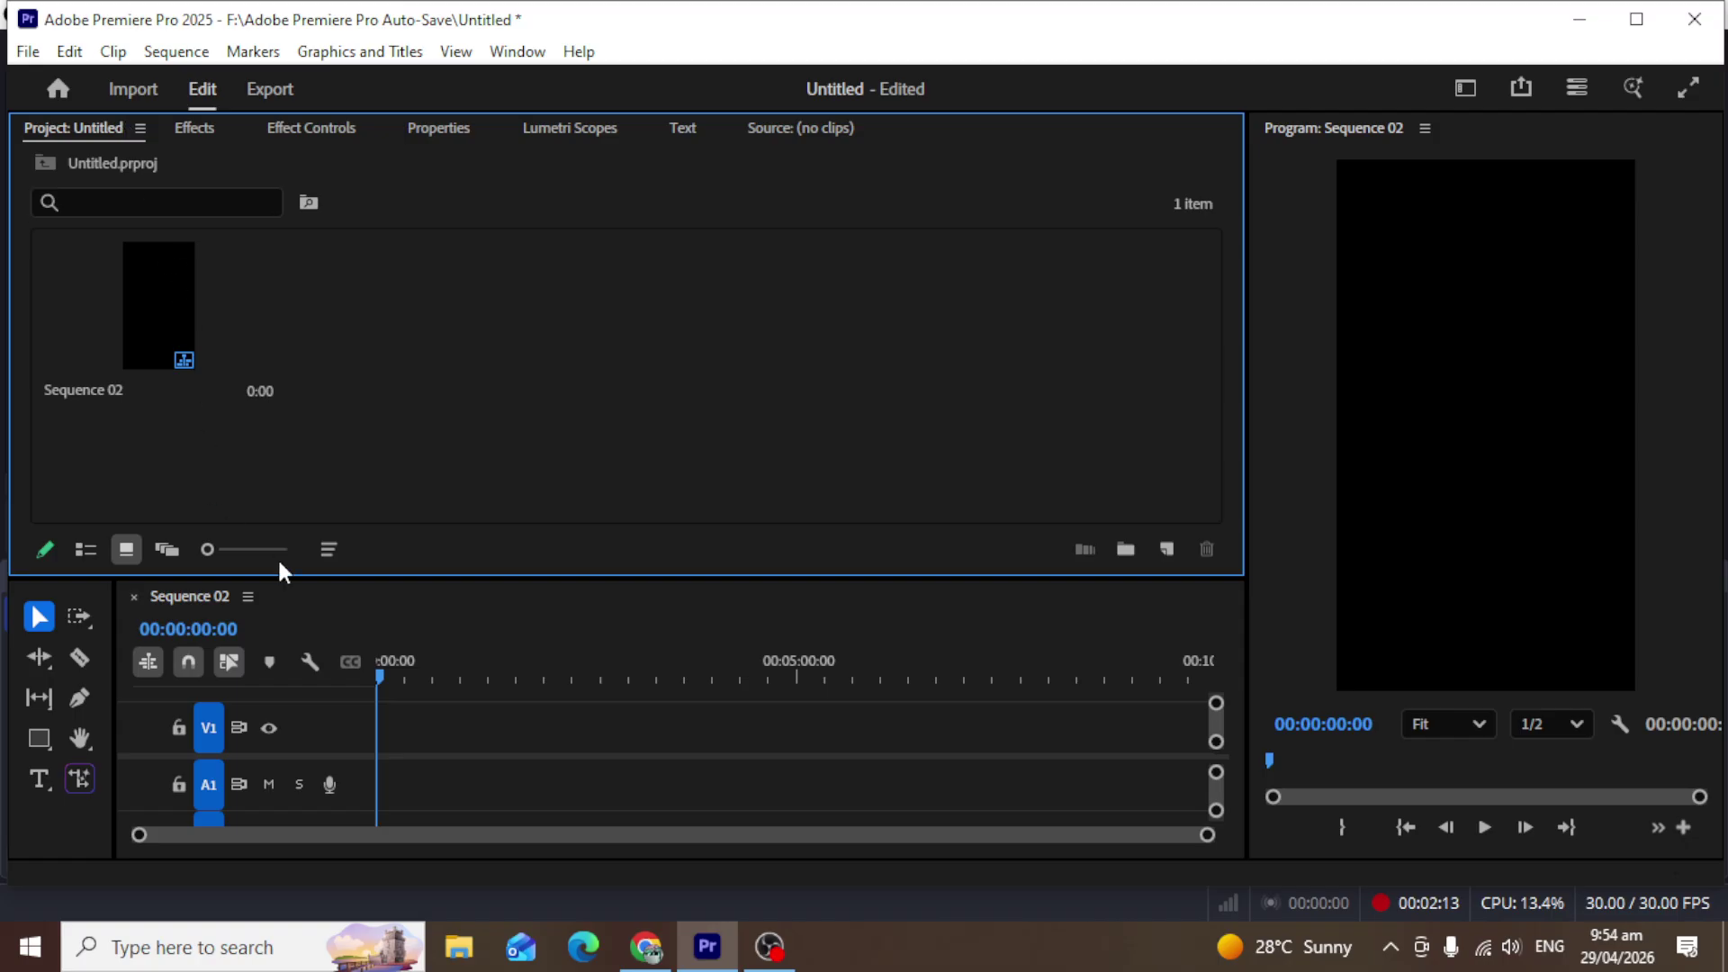
Create a white (FFFFFF) color matte with the default video settings and name, and place it at the start of video track V1.
{"action": "left_click", "coordinate": [1164, 550]}
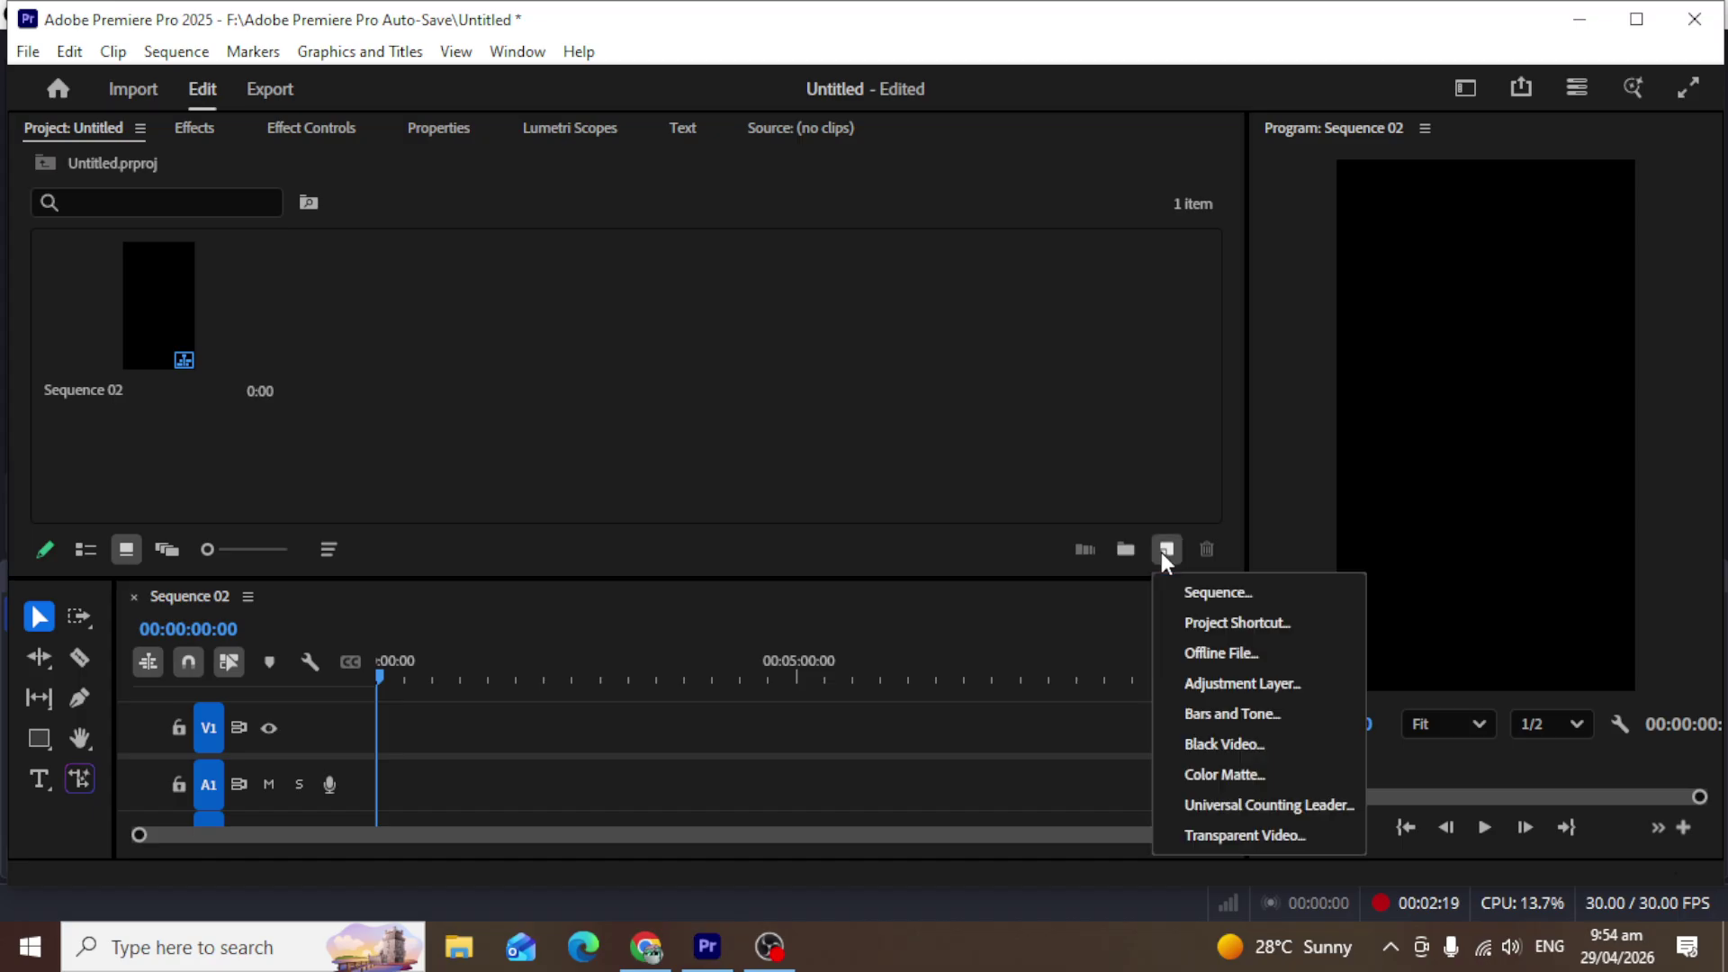
{"action": "left_click", "coordinate": [1215, 772]}
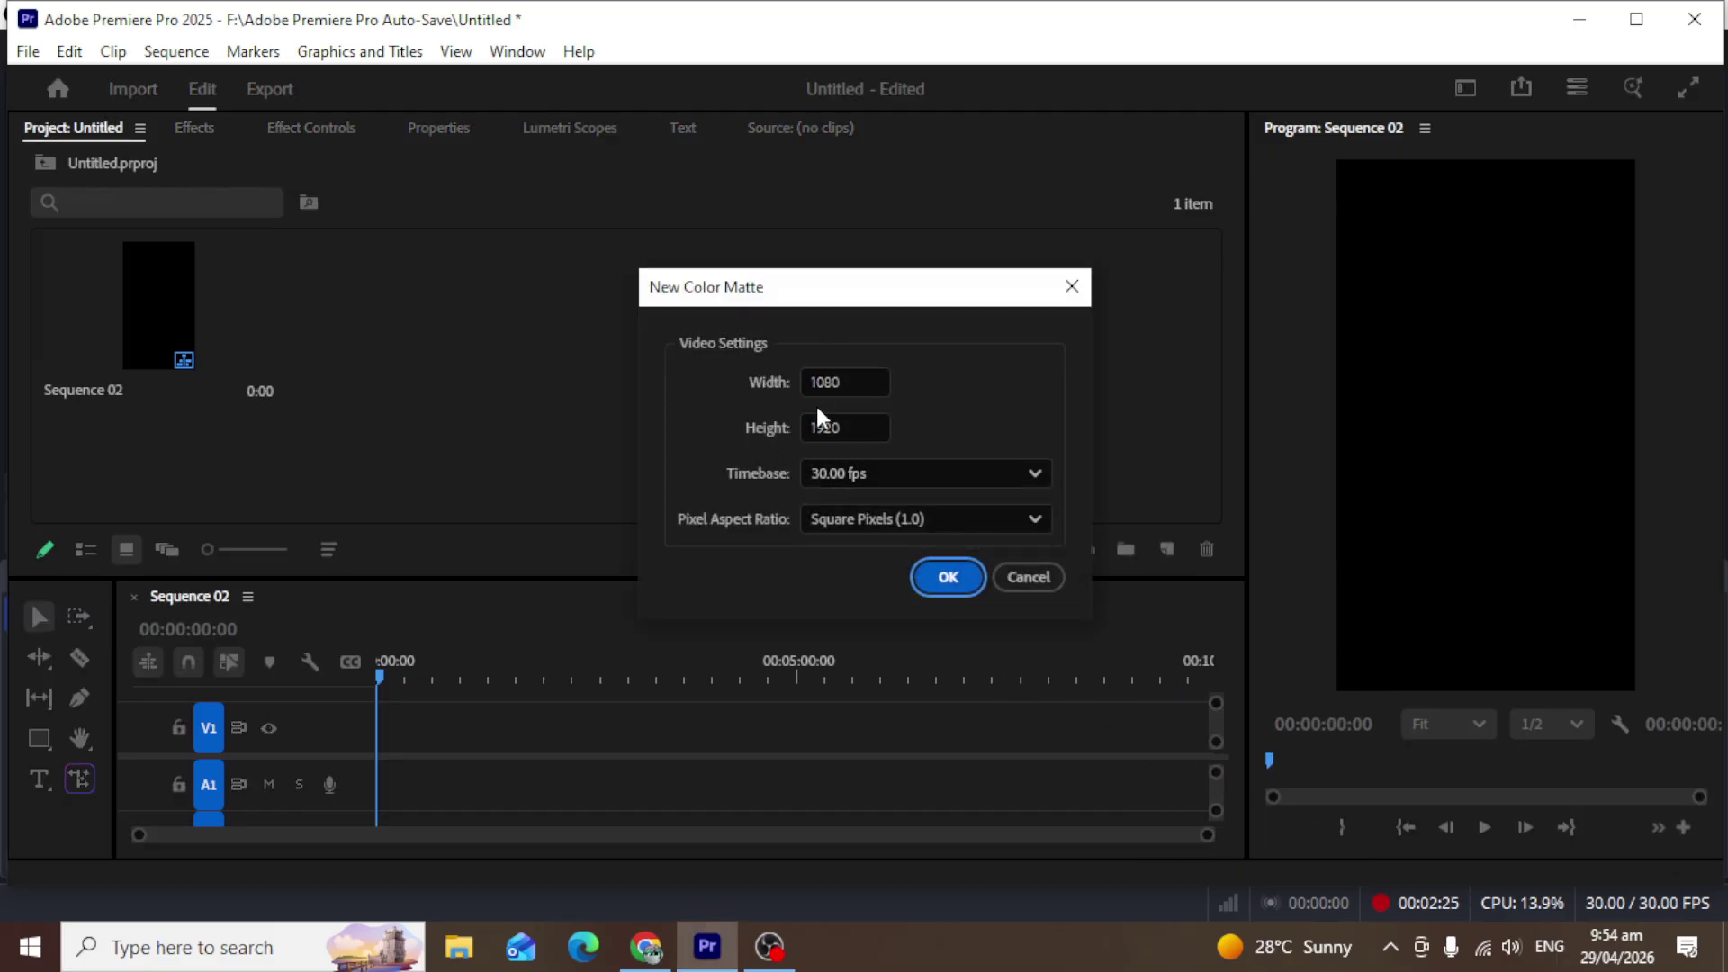
{"action": "left_click", "coordinate": [932, 580]}
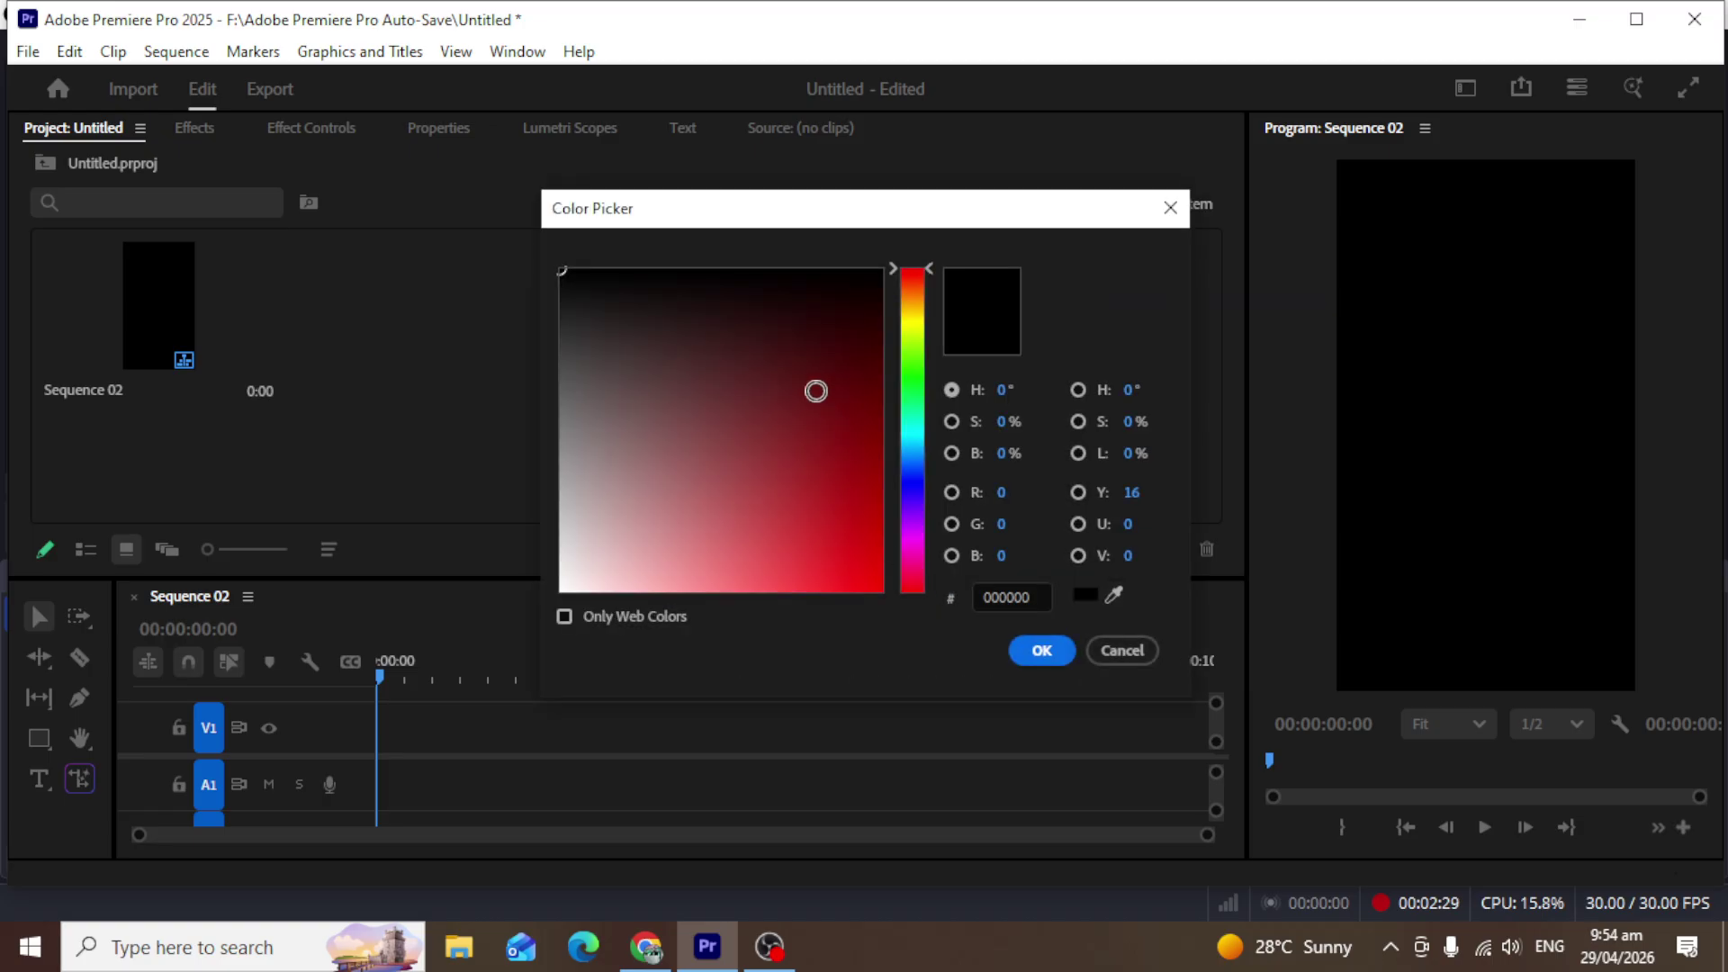
{"action": "left_click_drag", "start_coordinate": [619, 468], "coordinate": [519, 610]}
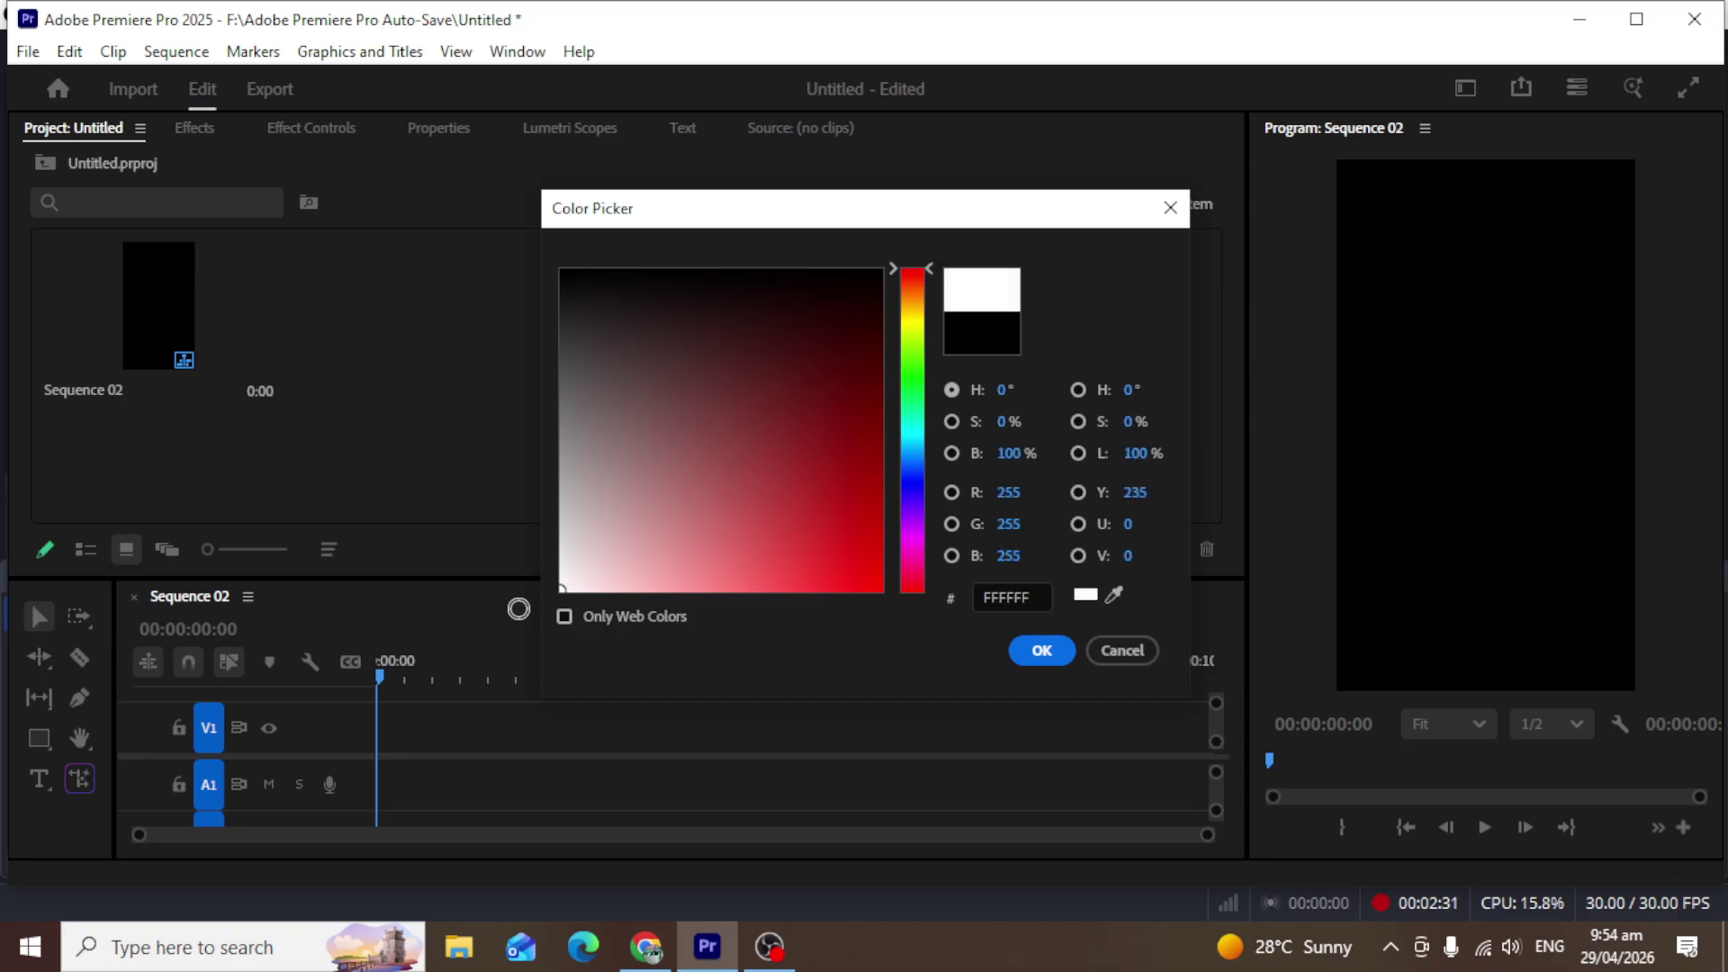
{"action": "left_click", "coordinate": [1040, 652]}
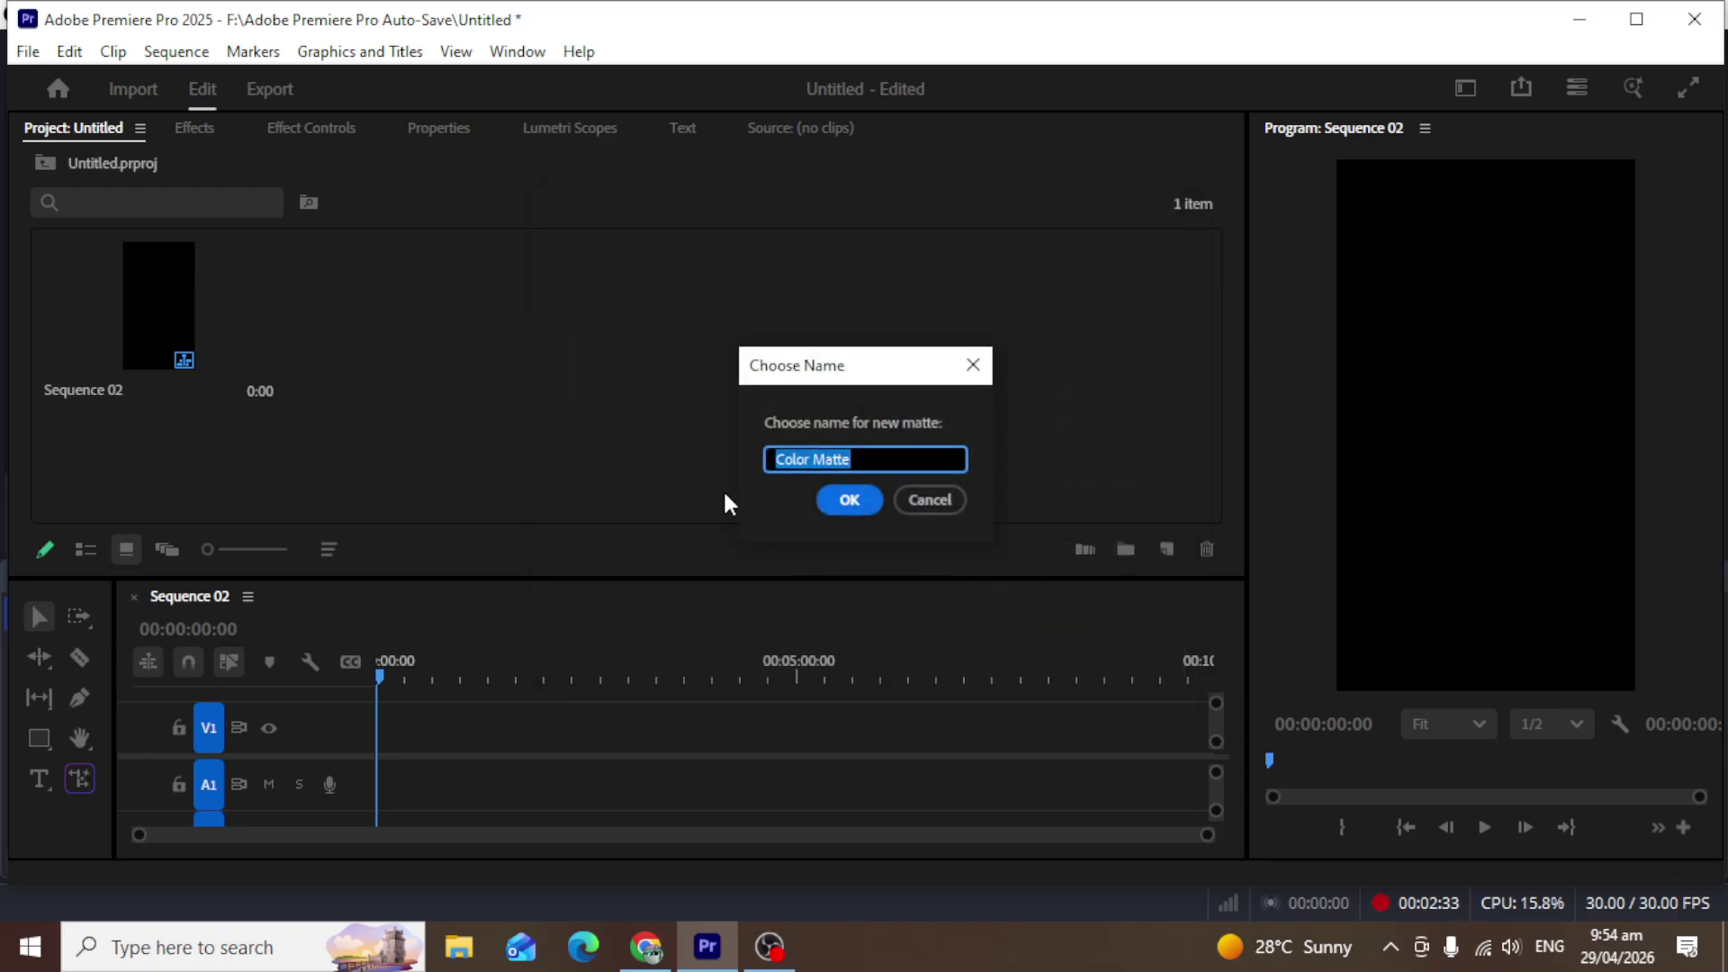
{"action": "left_click", "coordinate": [852, 501]}
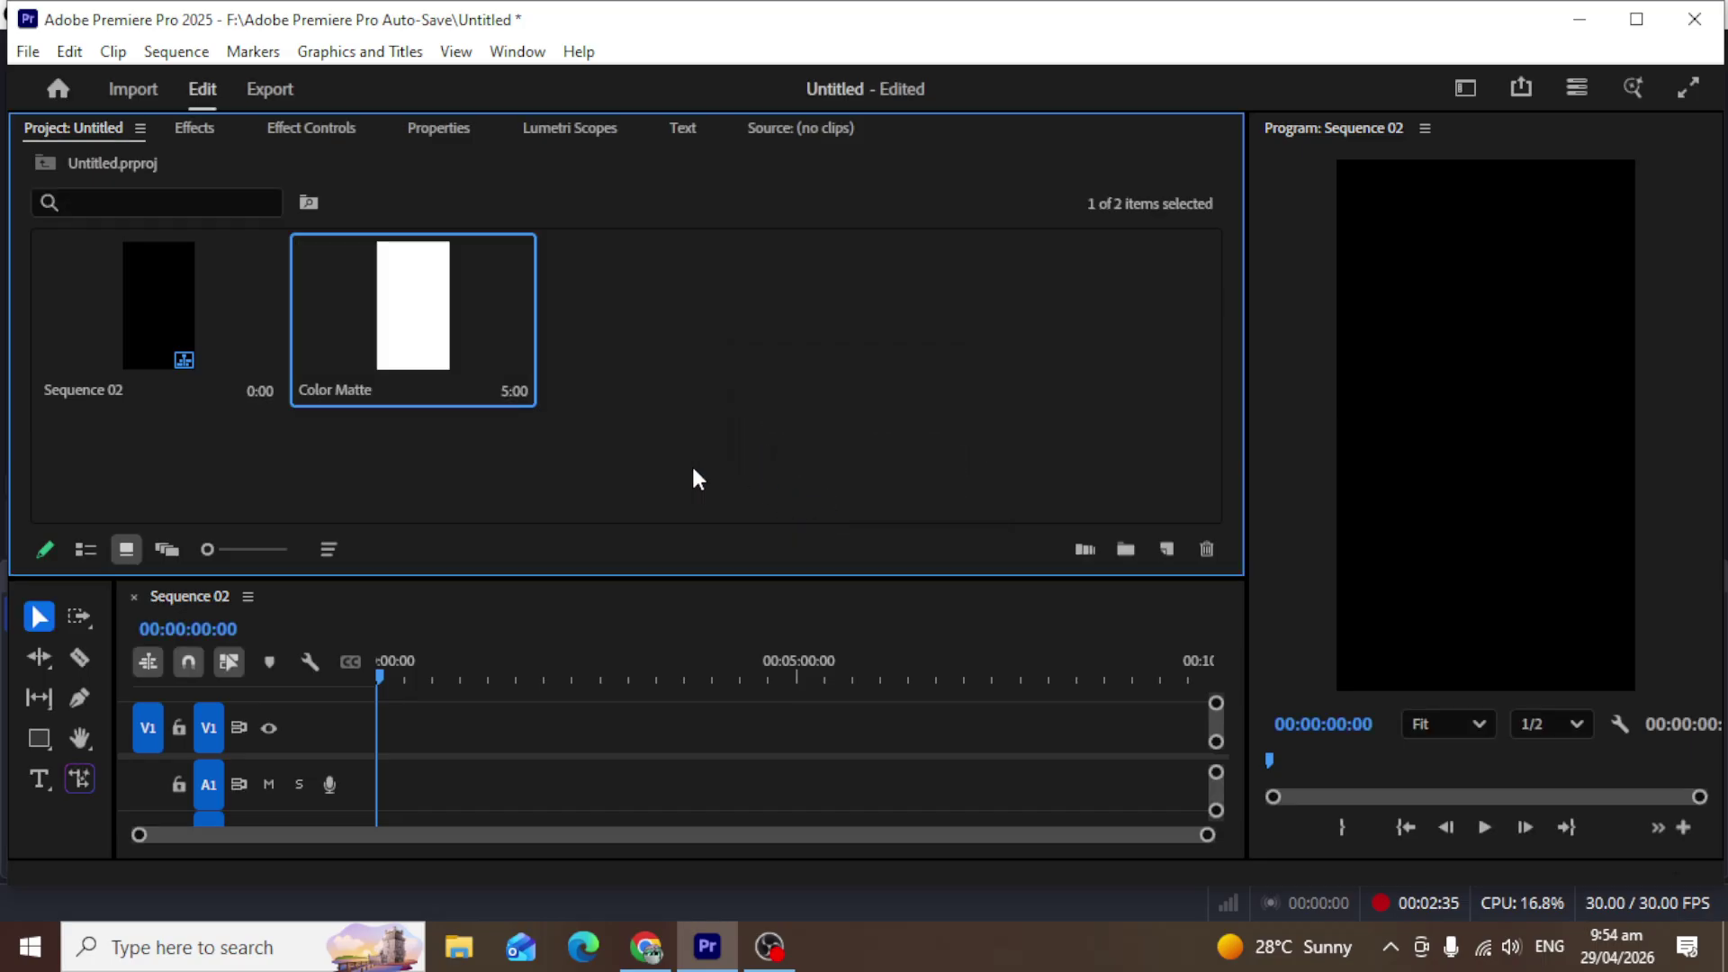
{"action": "left_click_drag", "start_coordinate": [386, 327], "coordinate": [495, 709]}
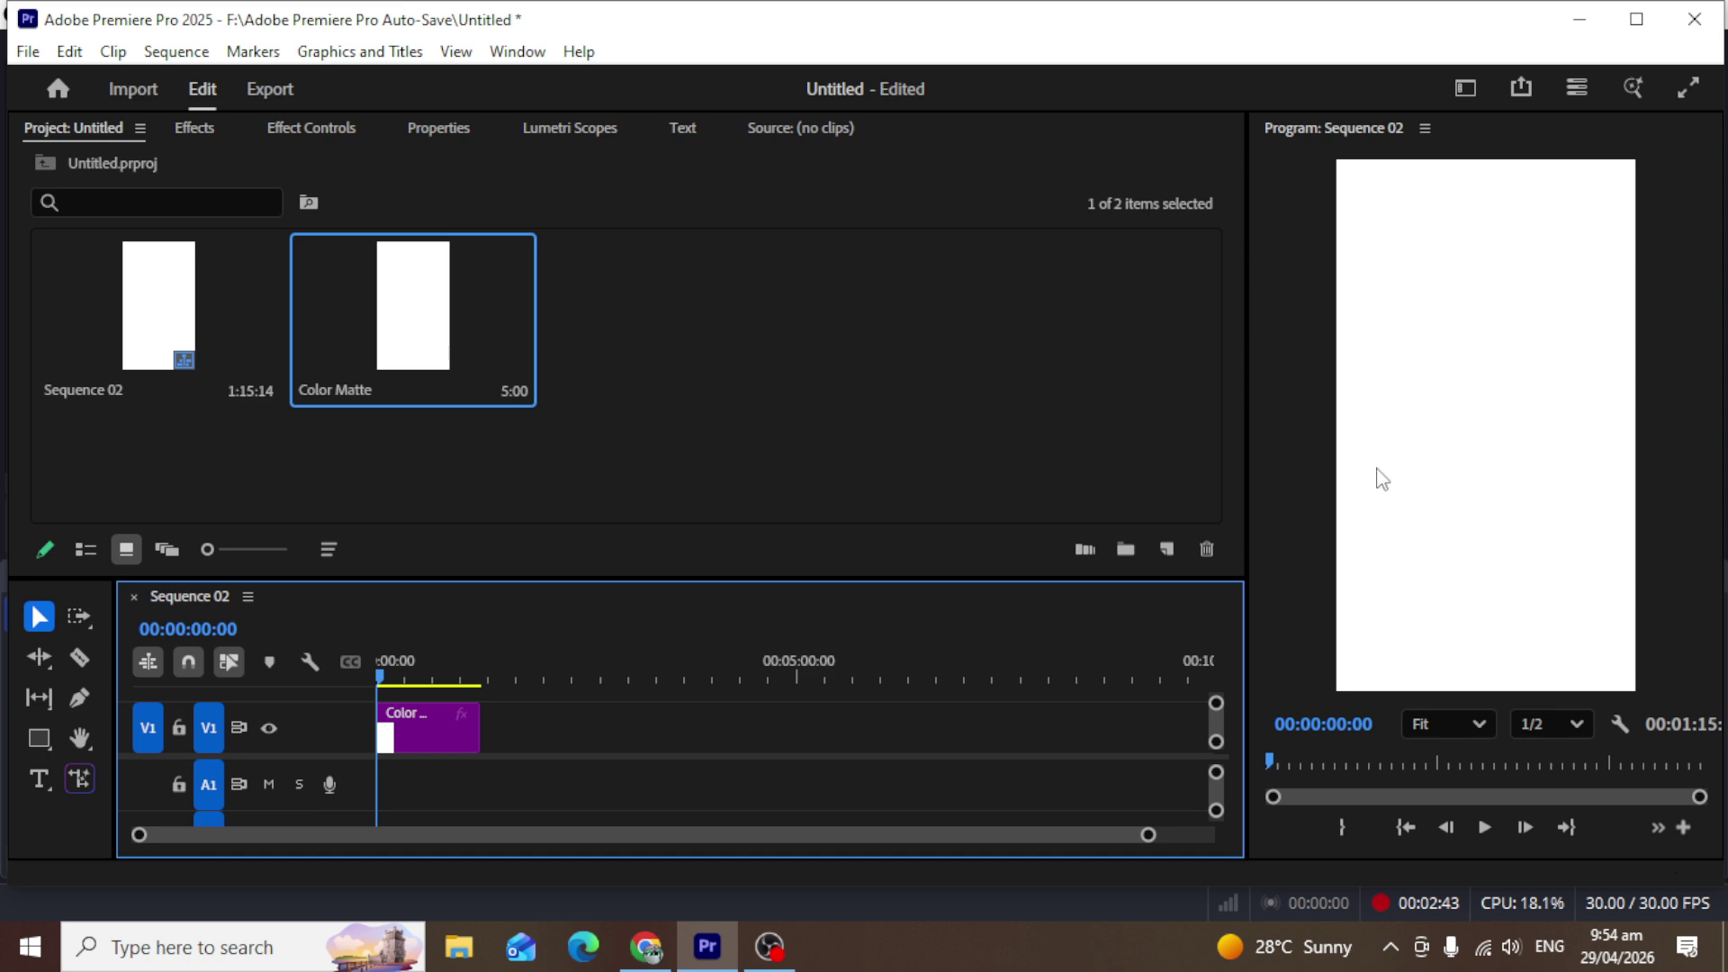
Search the effects for "4 gra", apply 4-Color Gradient to the Color Matte clip on V1 and open the clip's effect settings.
{"action": "left_click", "coordinate": [193, 128]}
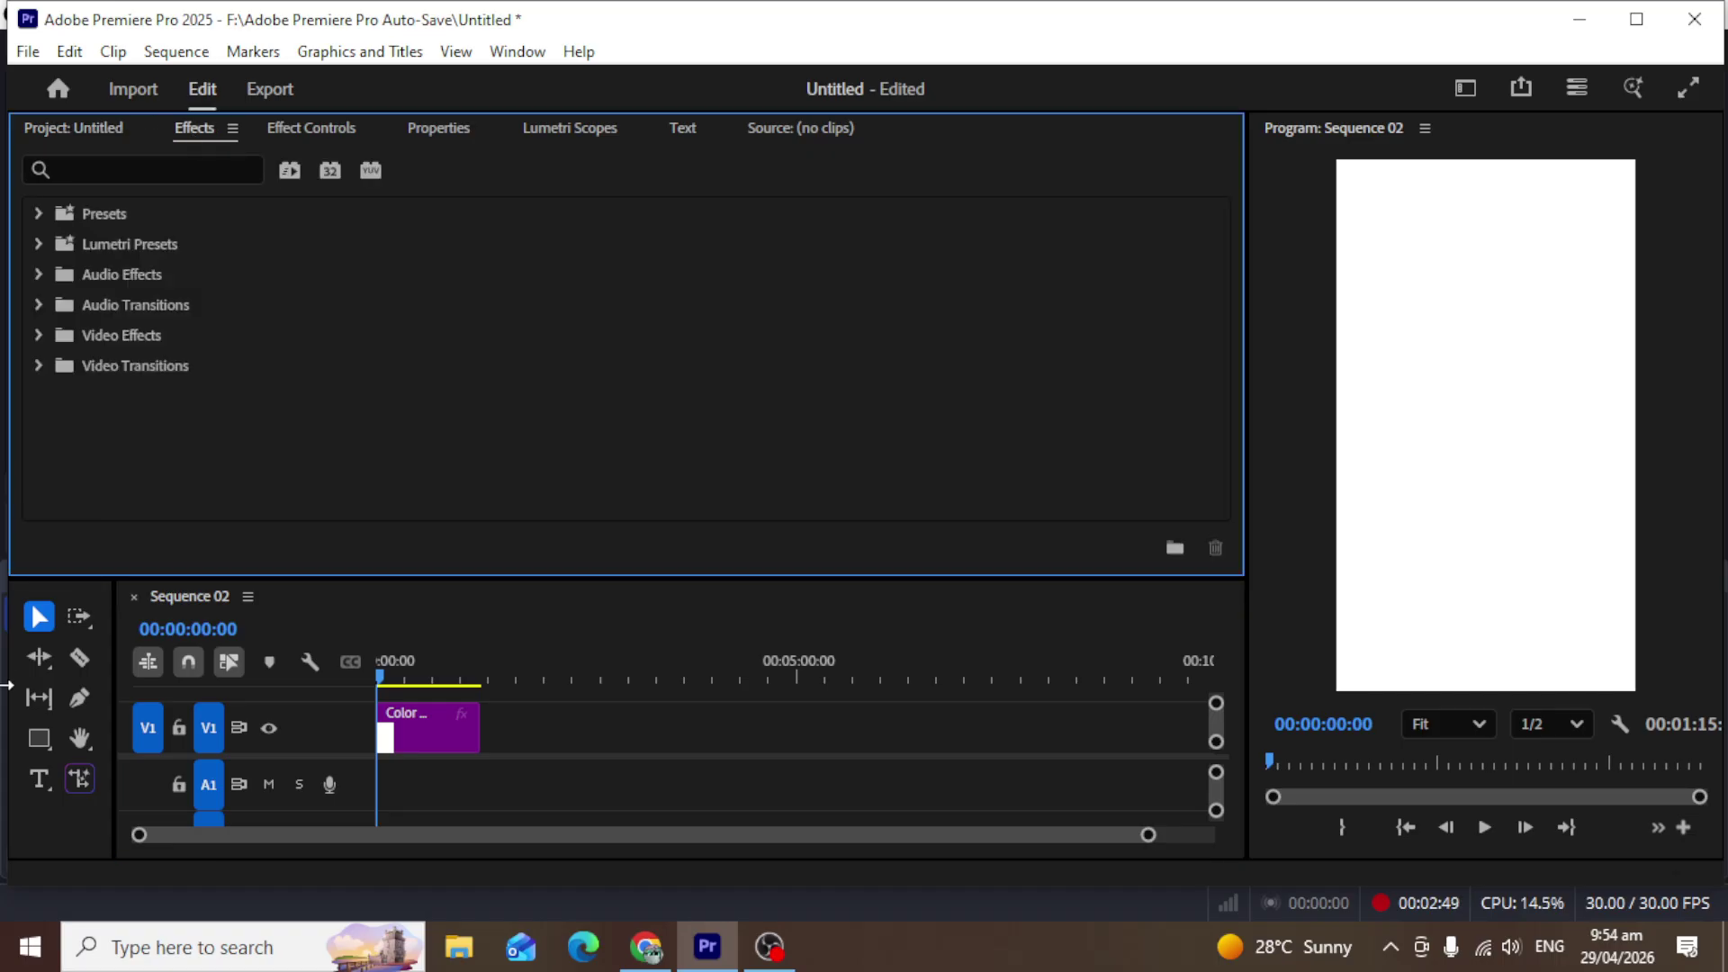
{"action": "left_click", "coordinate": [223, 168]}
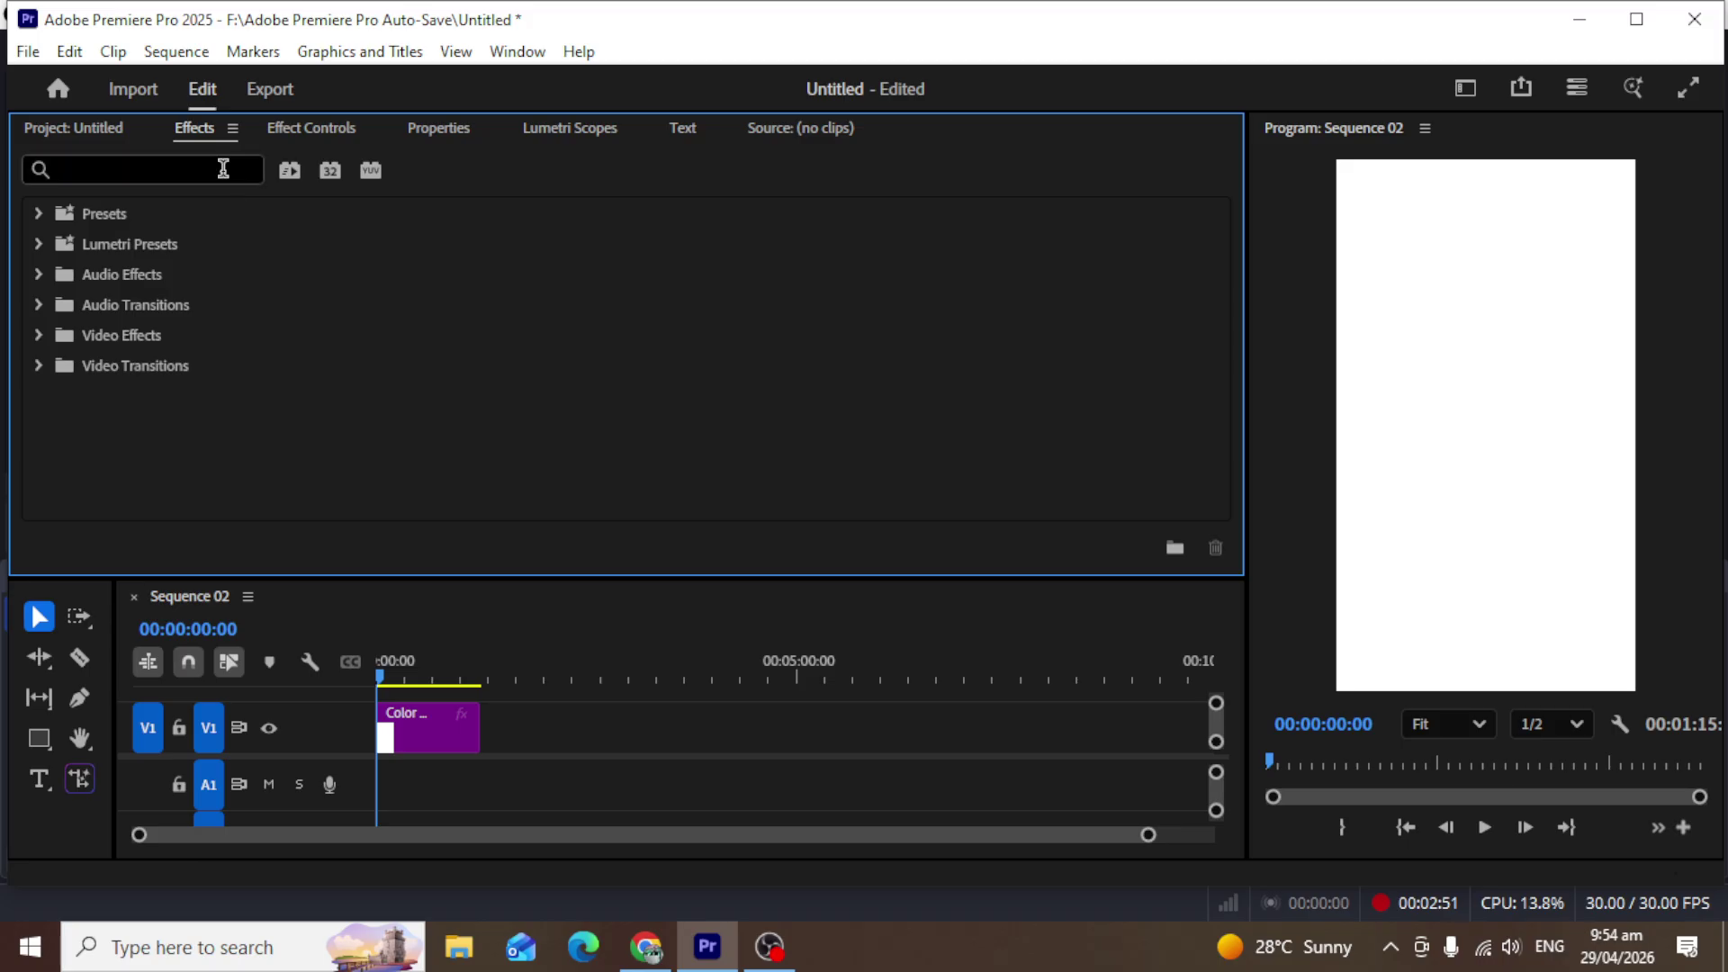
{"action": "type", "text": "4 g"}
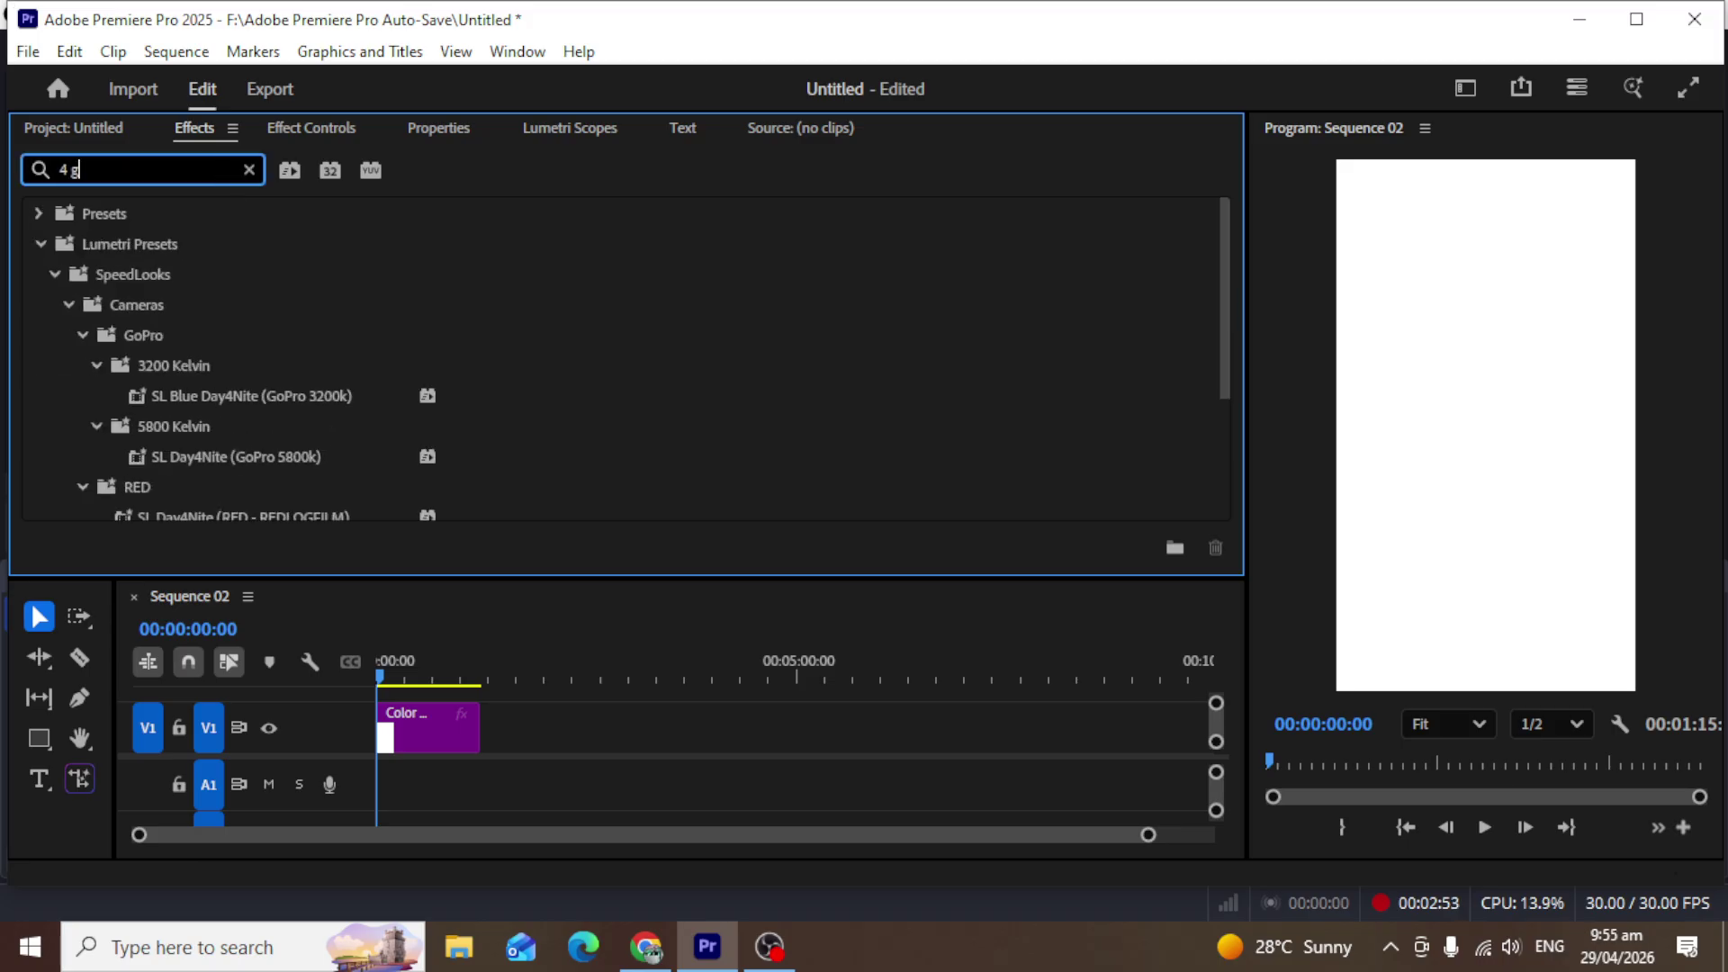
{"action": "type", "text": "ra"}
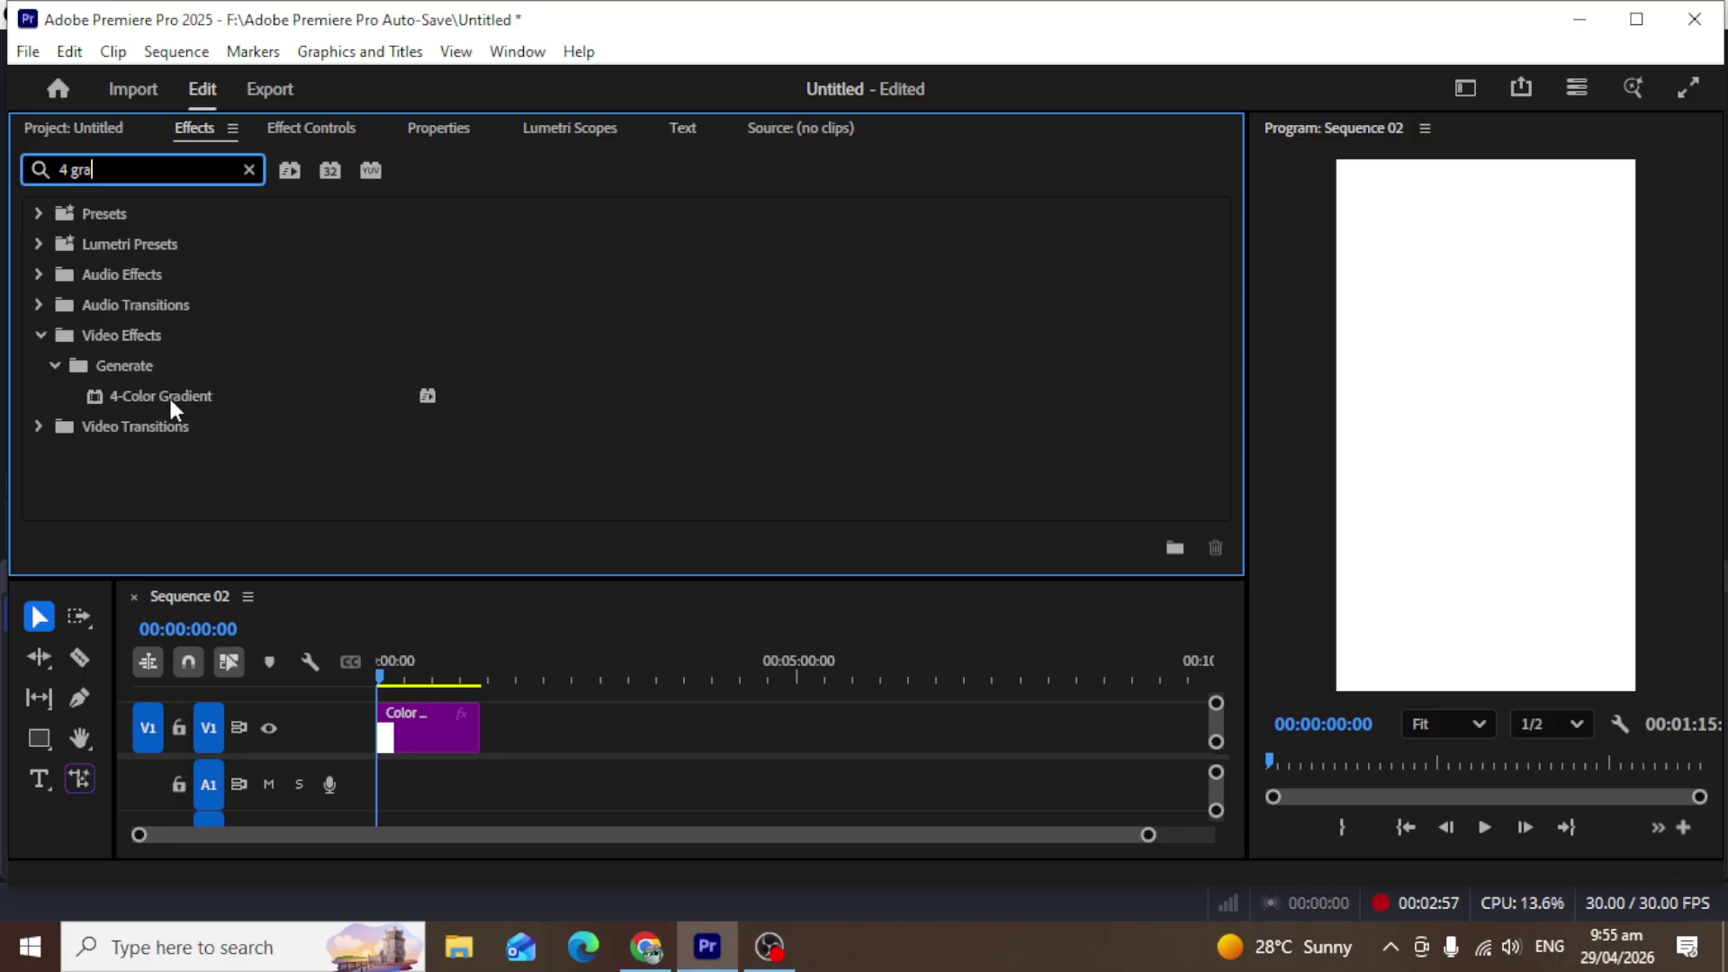
{"action": "left_click_drag", "start_coordinate": [169, 396], "coordinate": [403, 729]}
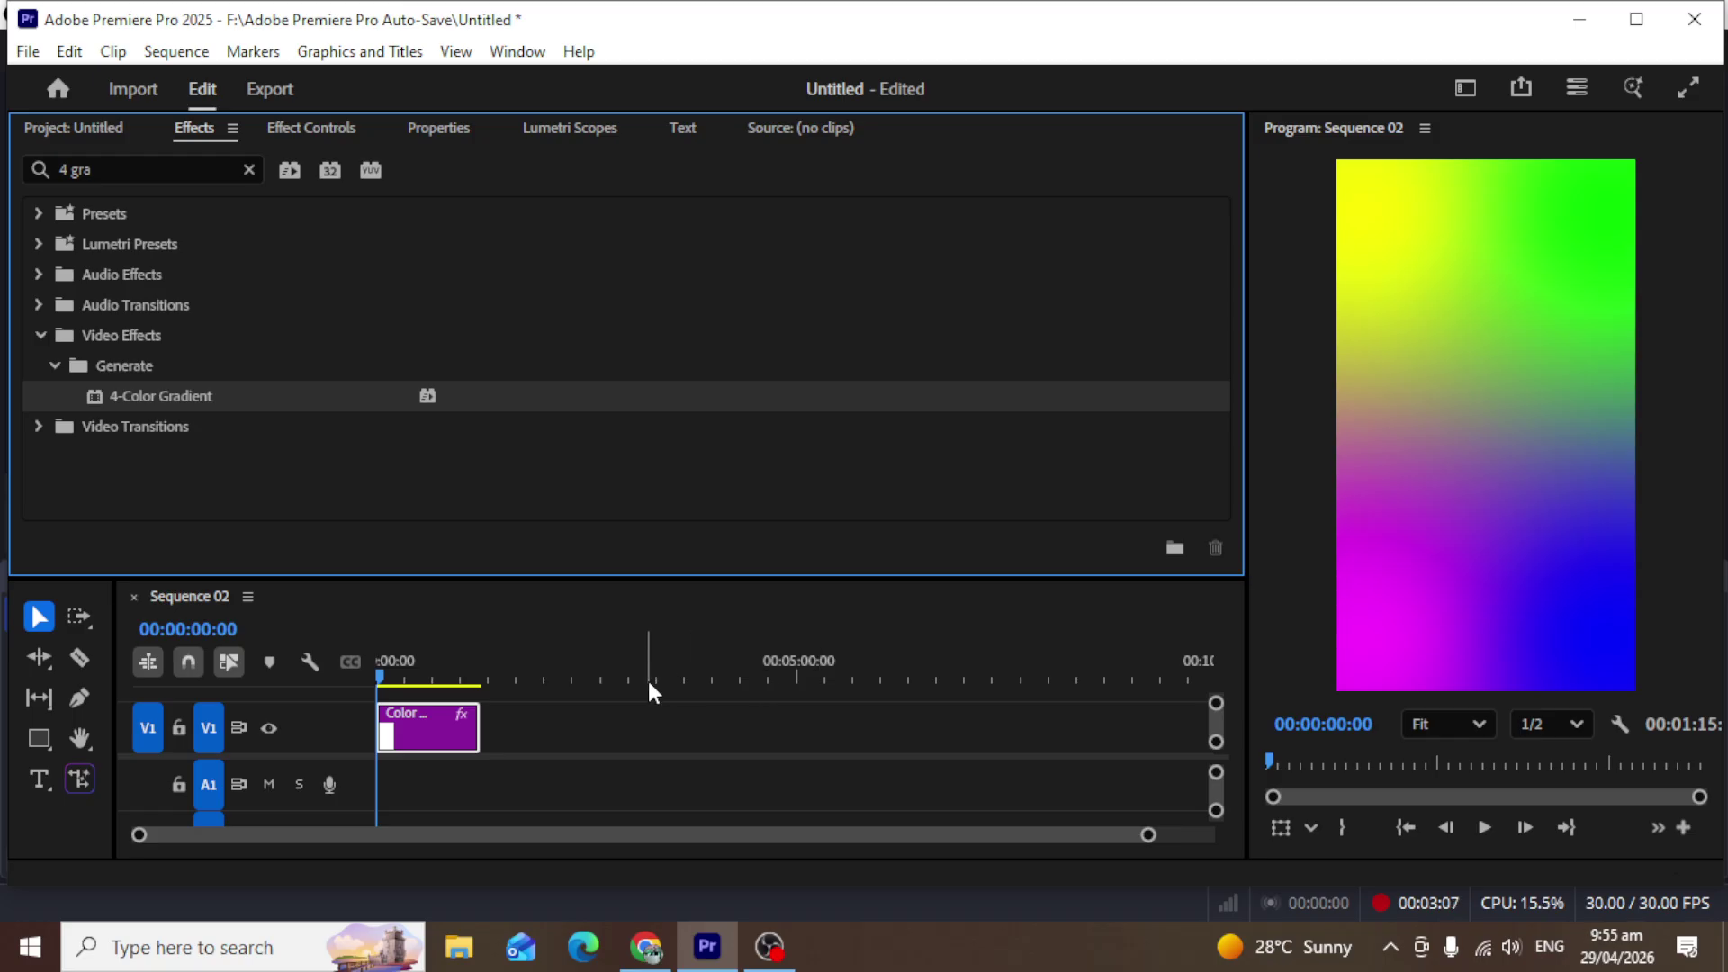
{"action": "left_click", "coordinate": [315, 121]}
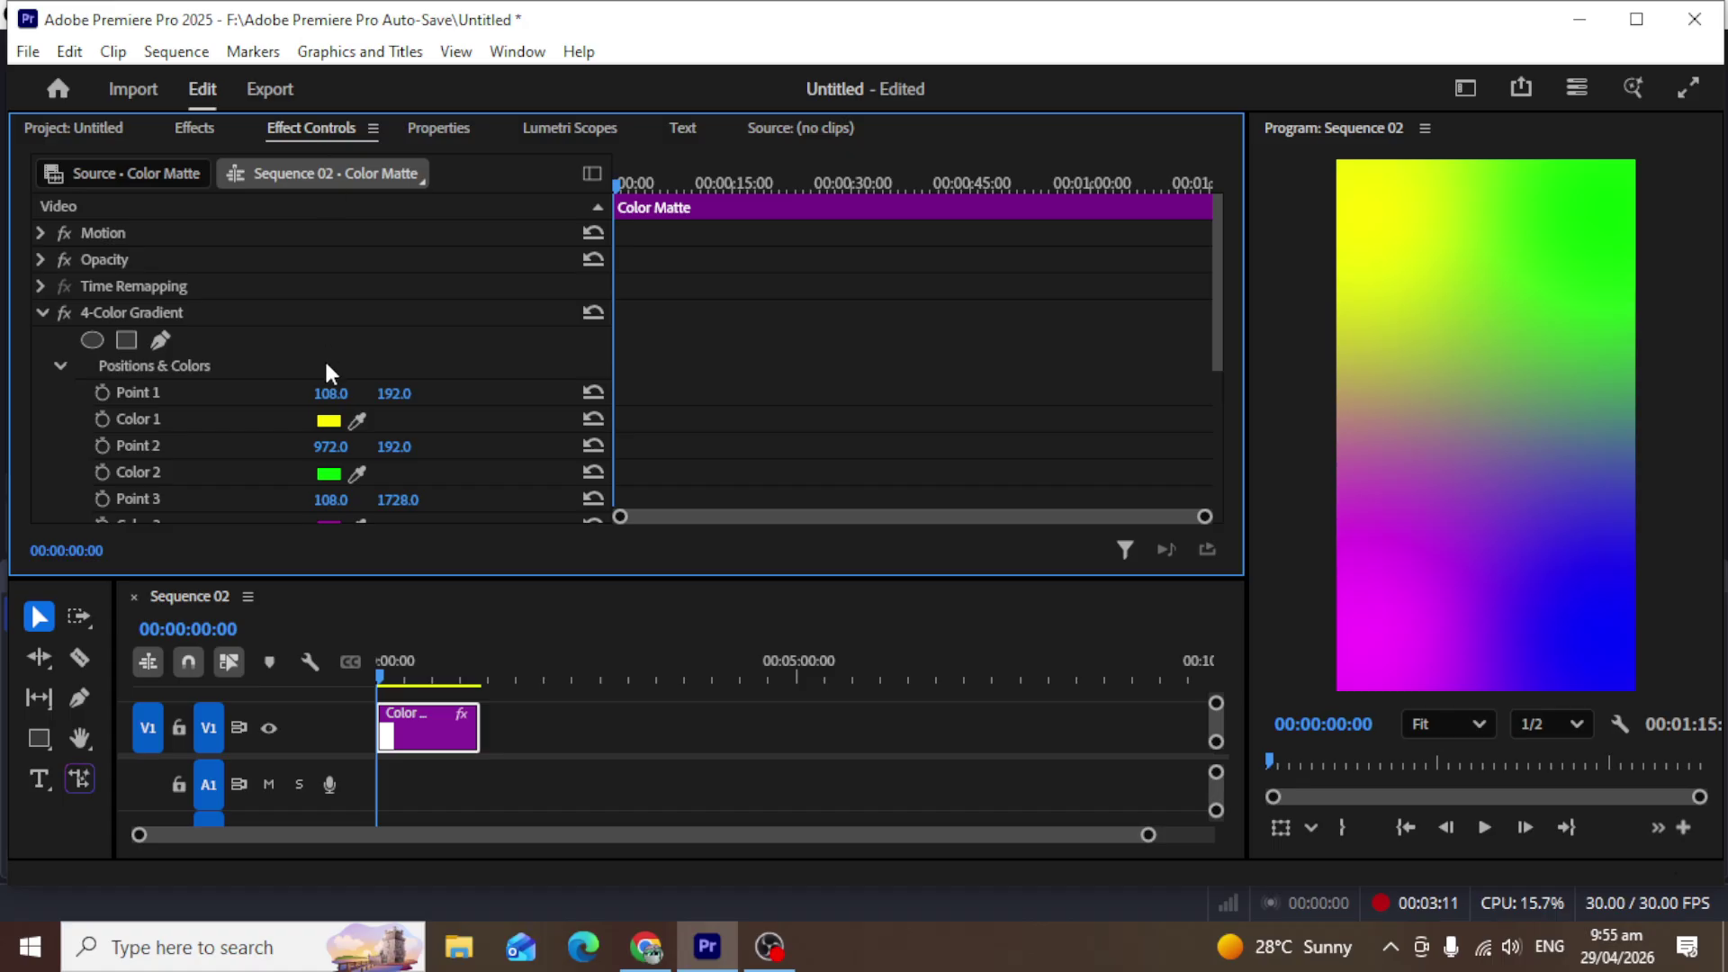
Set Color 1 of the 4-Color Gradient to a soft red, DF4848.
{"action": "scroll", "coordinate": [252, 360], "scroll_direction": "down", "scroll_amount": 5}
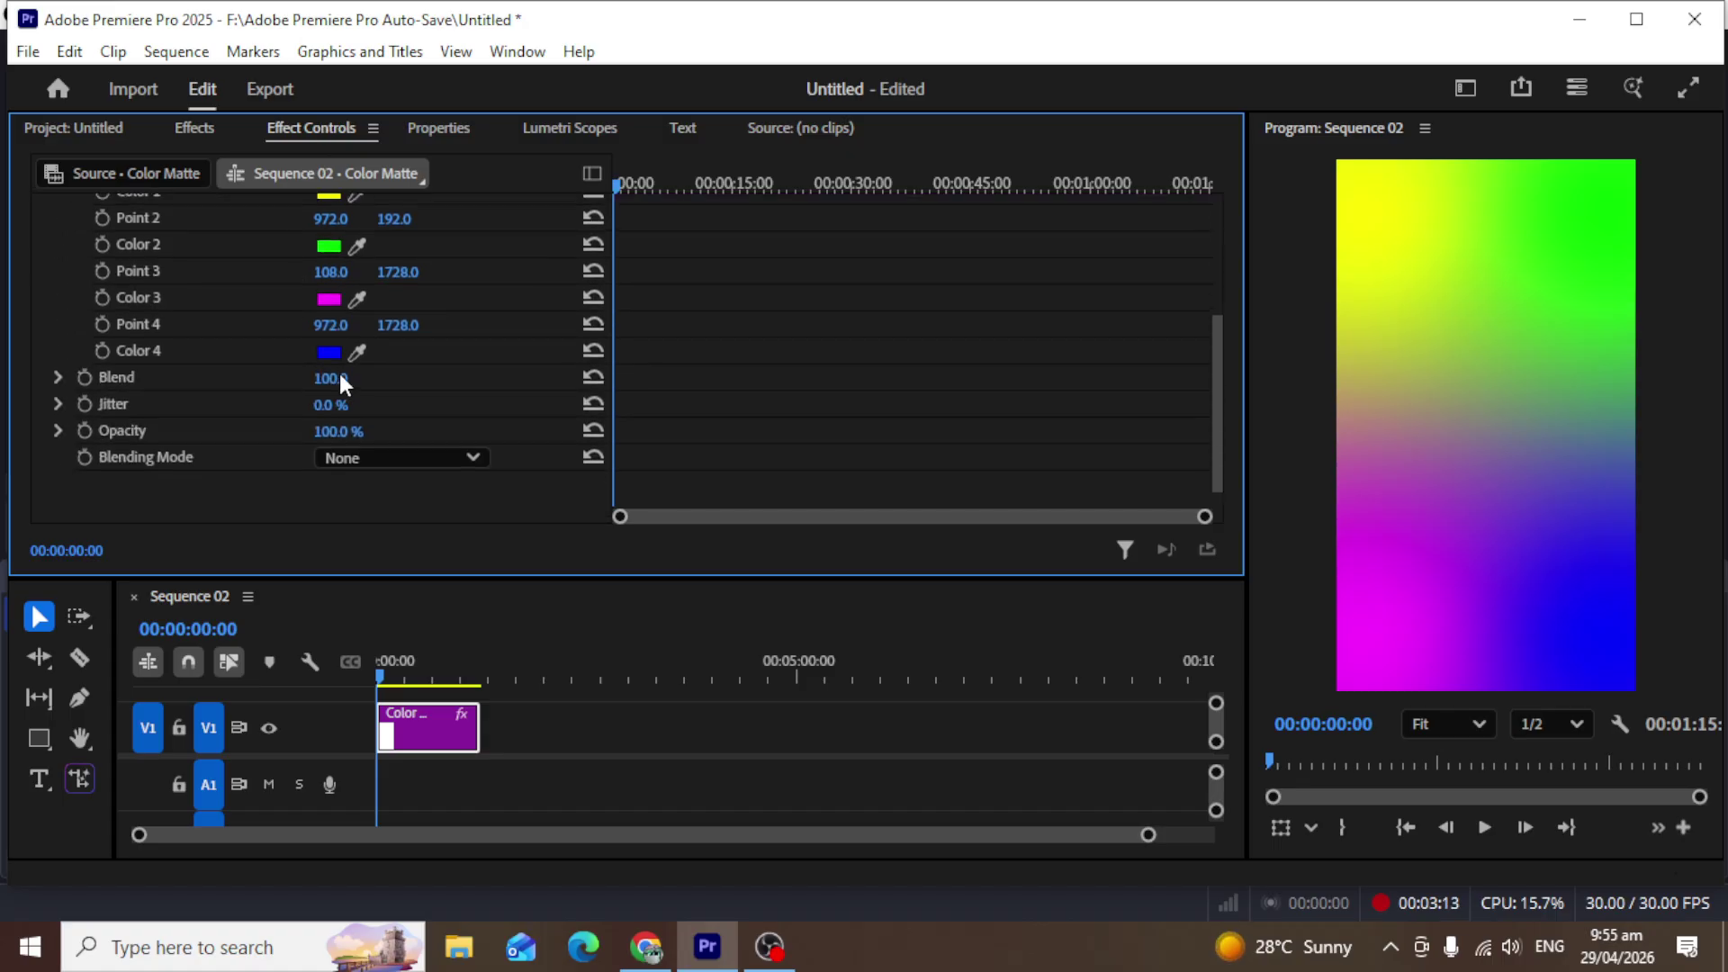
{"action": "scroll", "coordinate": [360, 360], "scroll_direction": "up", "scroll_amount": 3}
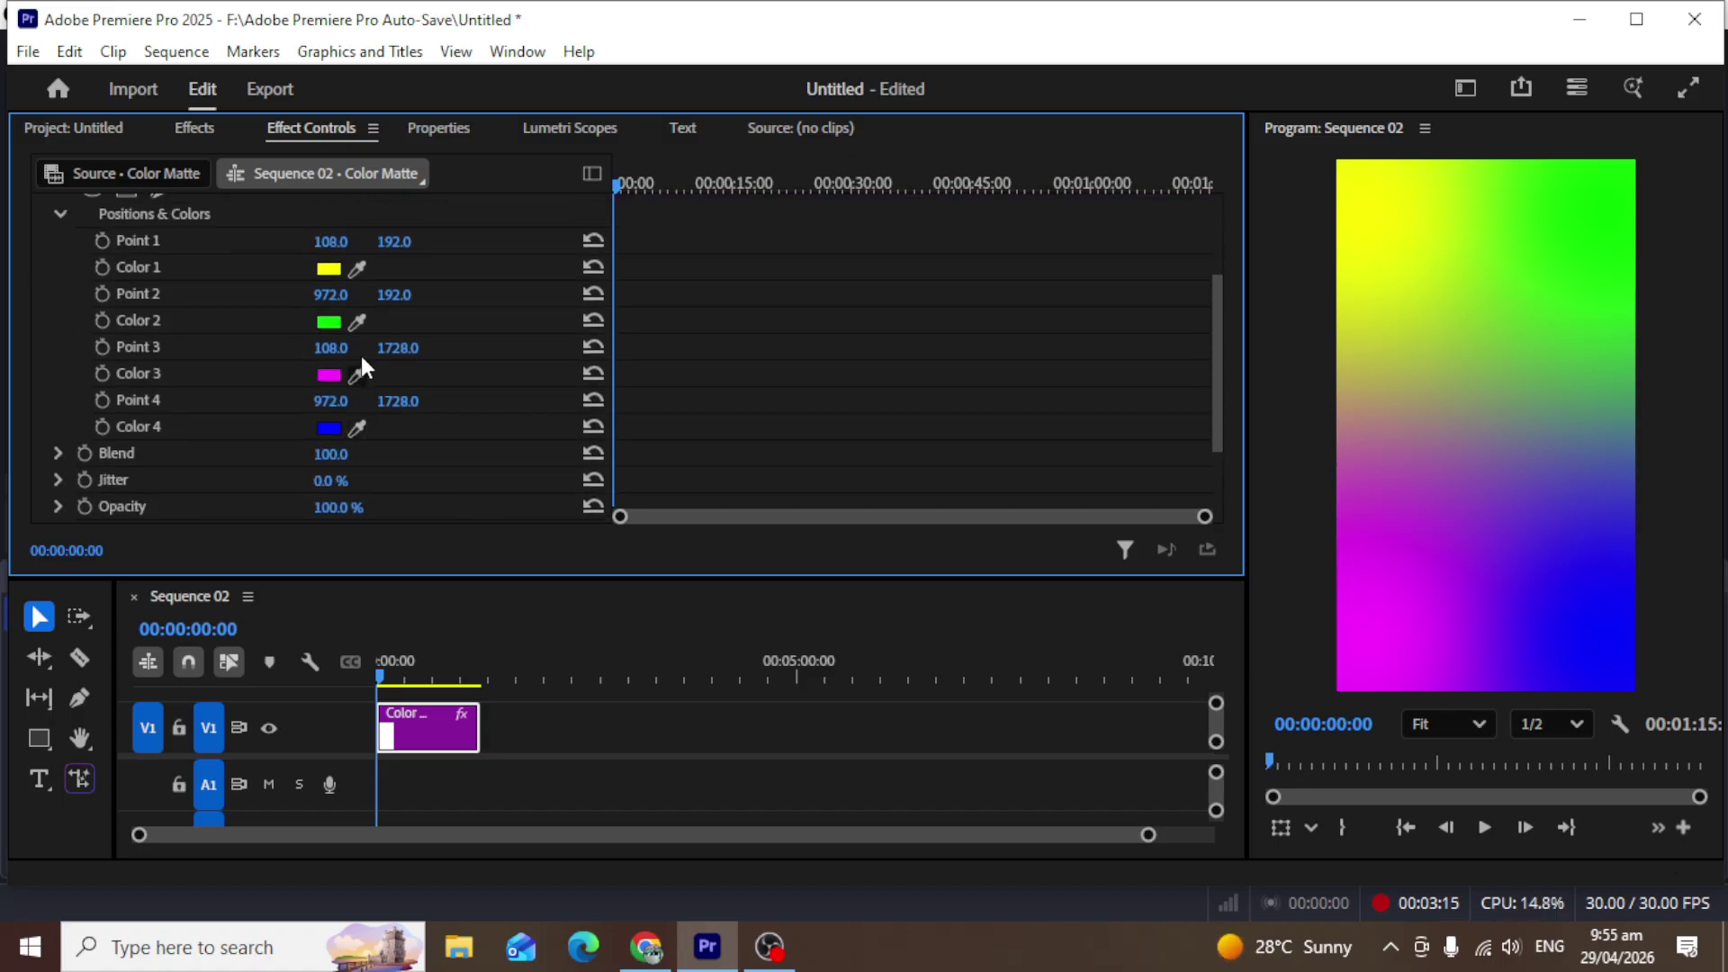
{"action": "scroll", "coordinate": [362, 367], "scroll_direction": "up", "scroll_amount": 1}
{"action": "left_click", "coordinate": [329, 295]}
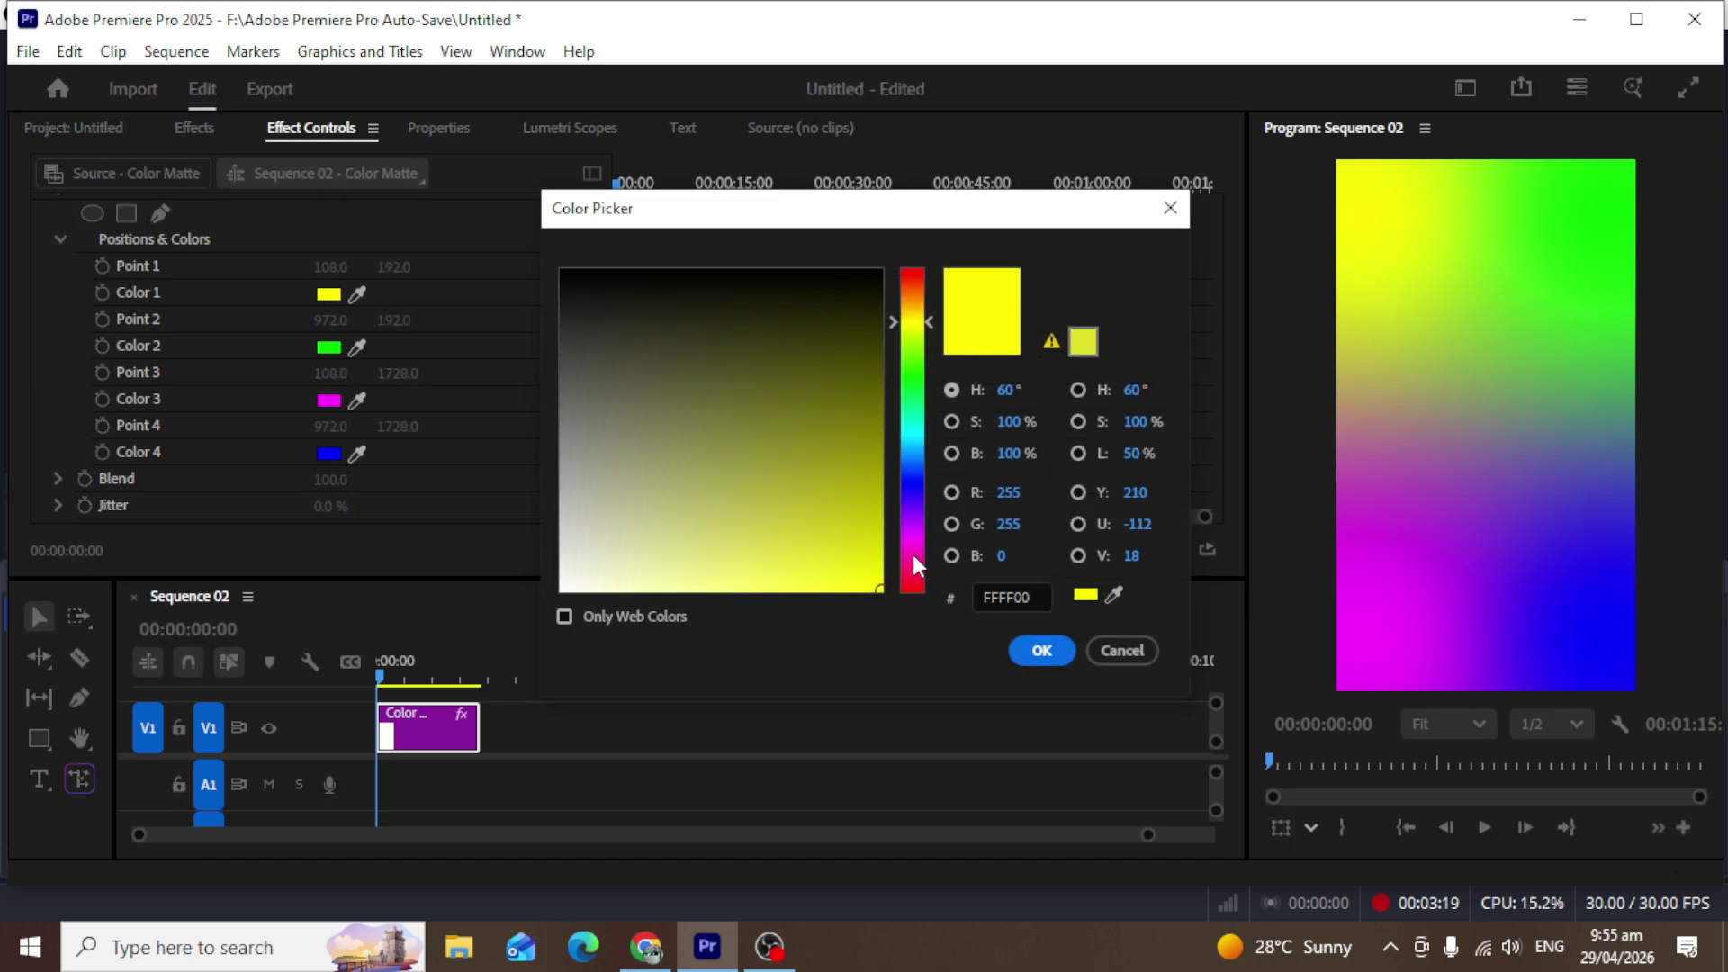
{"action": "left_click", "coordinate": [918, 591]}
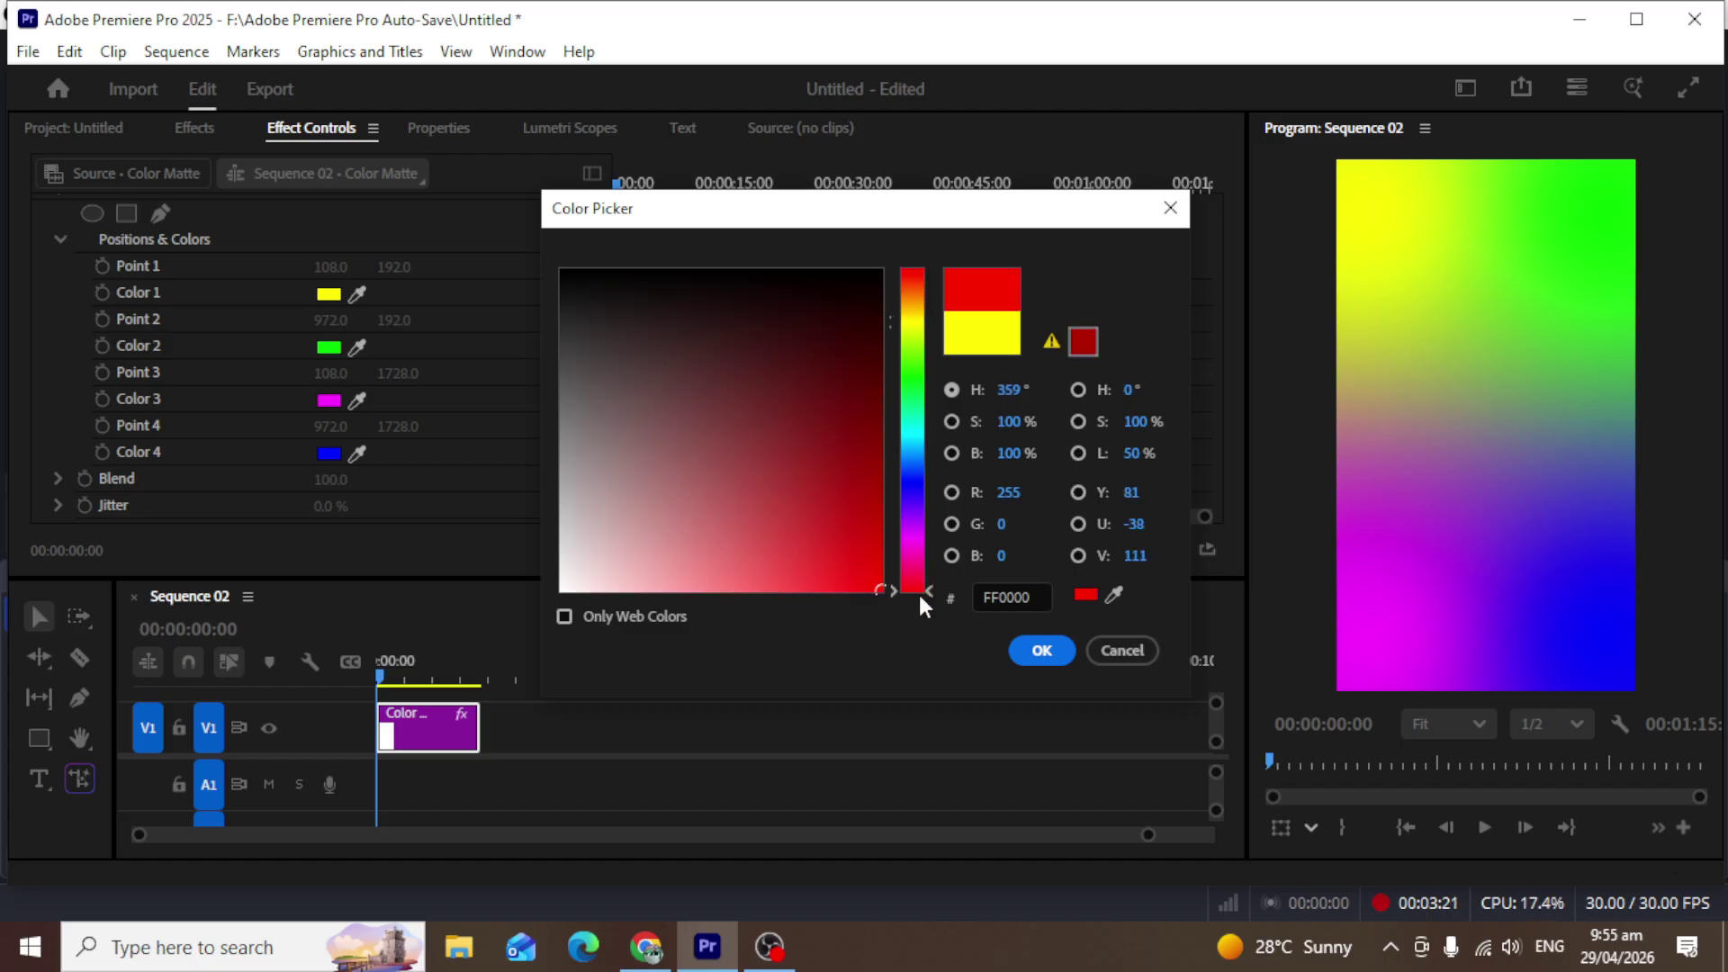
{"action": "left_click", "coordinate": [815, 406]}
{"action": "left_click_drag", "start_coordinate": [815, 407], "coordinate": [778, 550]}
{"action": "left_click", "coordinate": [1035, 649]}
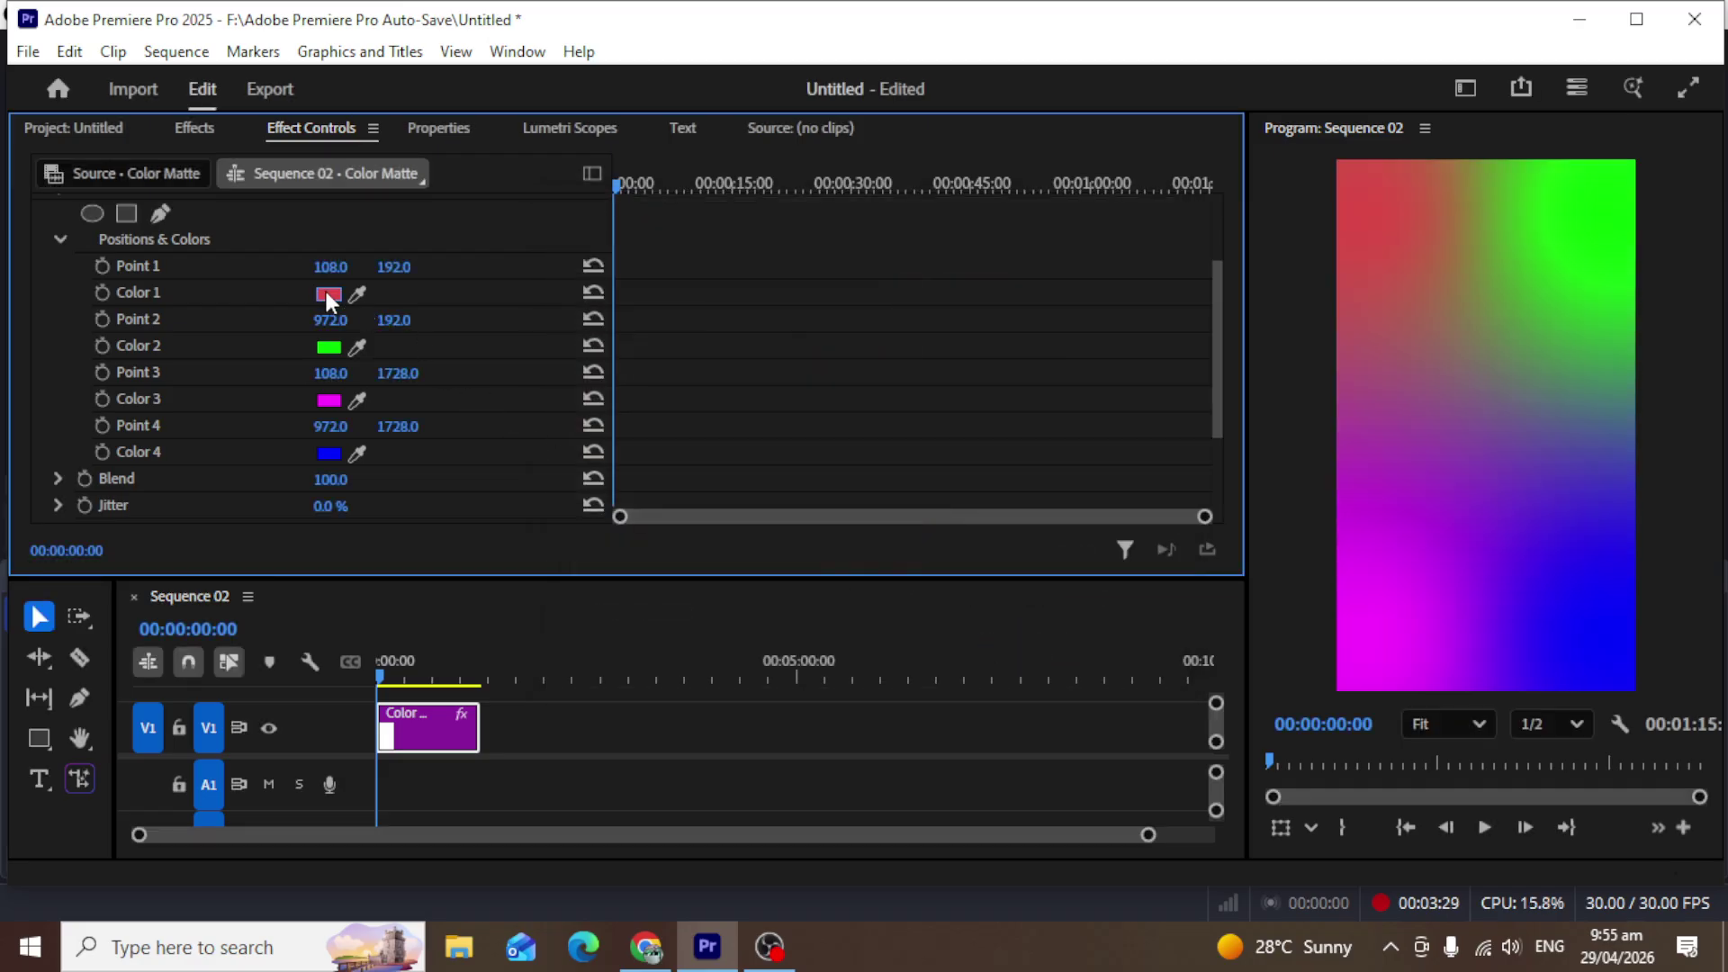
Copy Color 1's hex value into Color 2 of the gradient and adjust it to the more saturated red DF3030.
{"action": "left_click", "coordinate": [330, 294]}
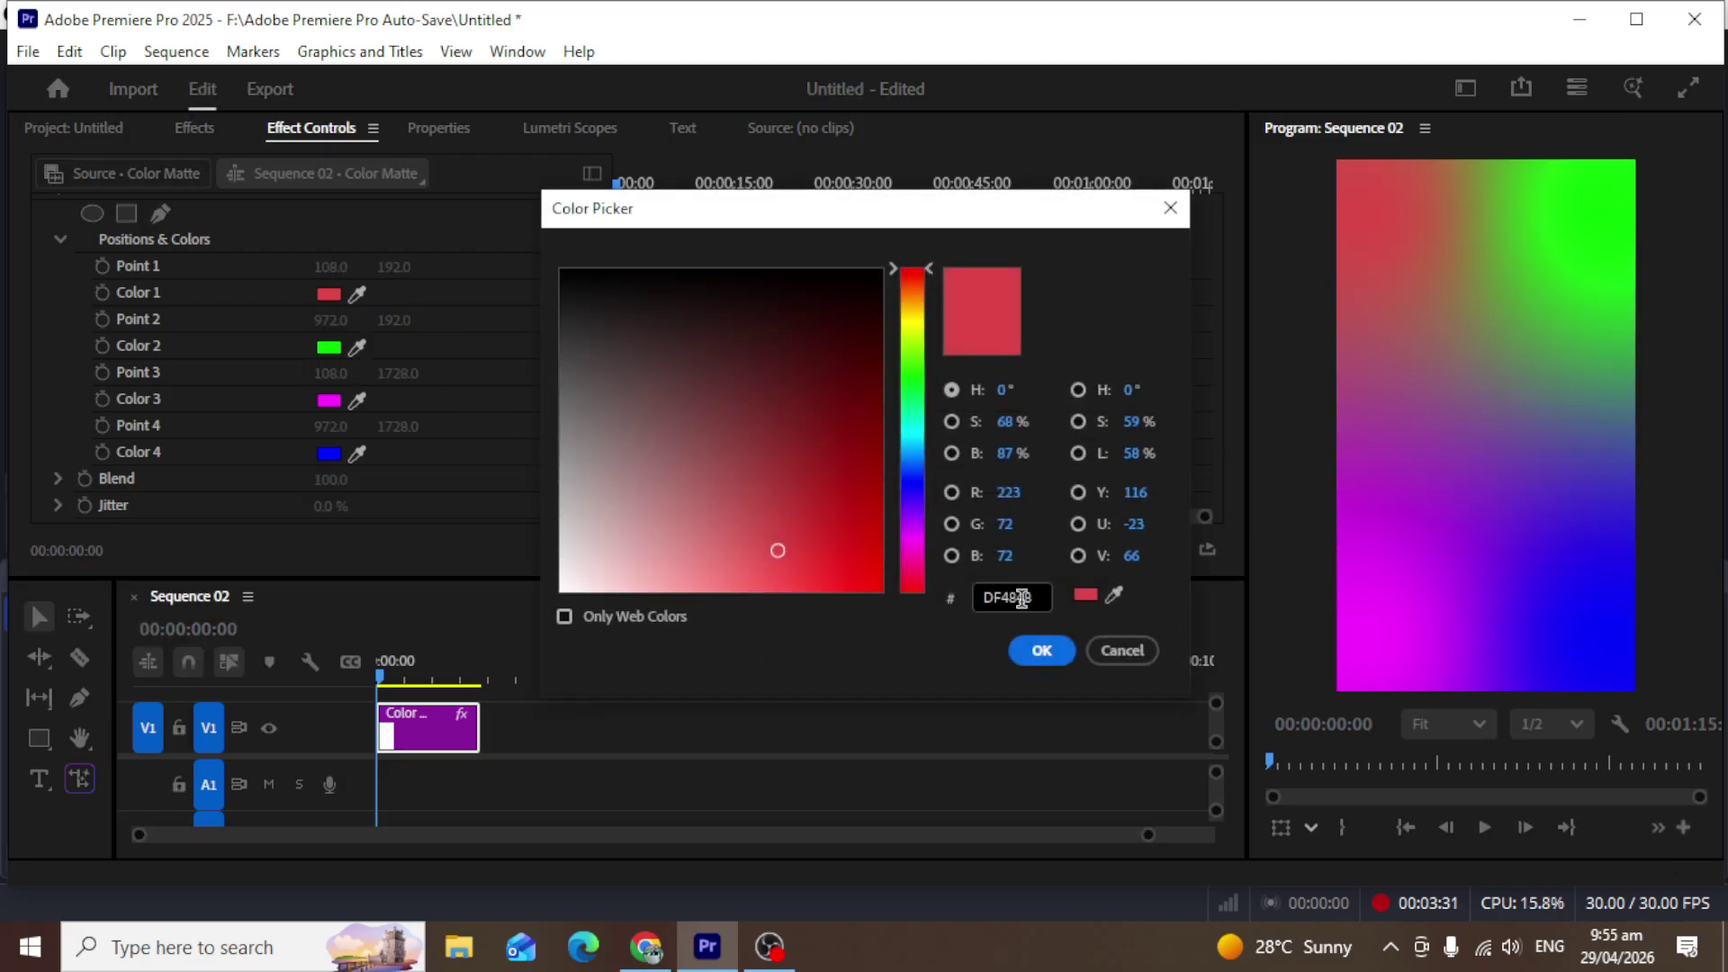
{"action": "left_click_drag", "start_coordinate": [1033, 594], "coordinate": [969, 595]}
{"action": "key", "text": "ctrl+c"}
{"action": "left_click", "coordinate": [1041, 651]}
{"action": "left_click", "coordinate": [319, 348]}
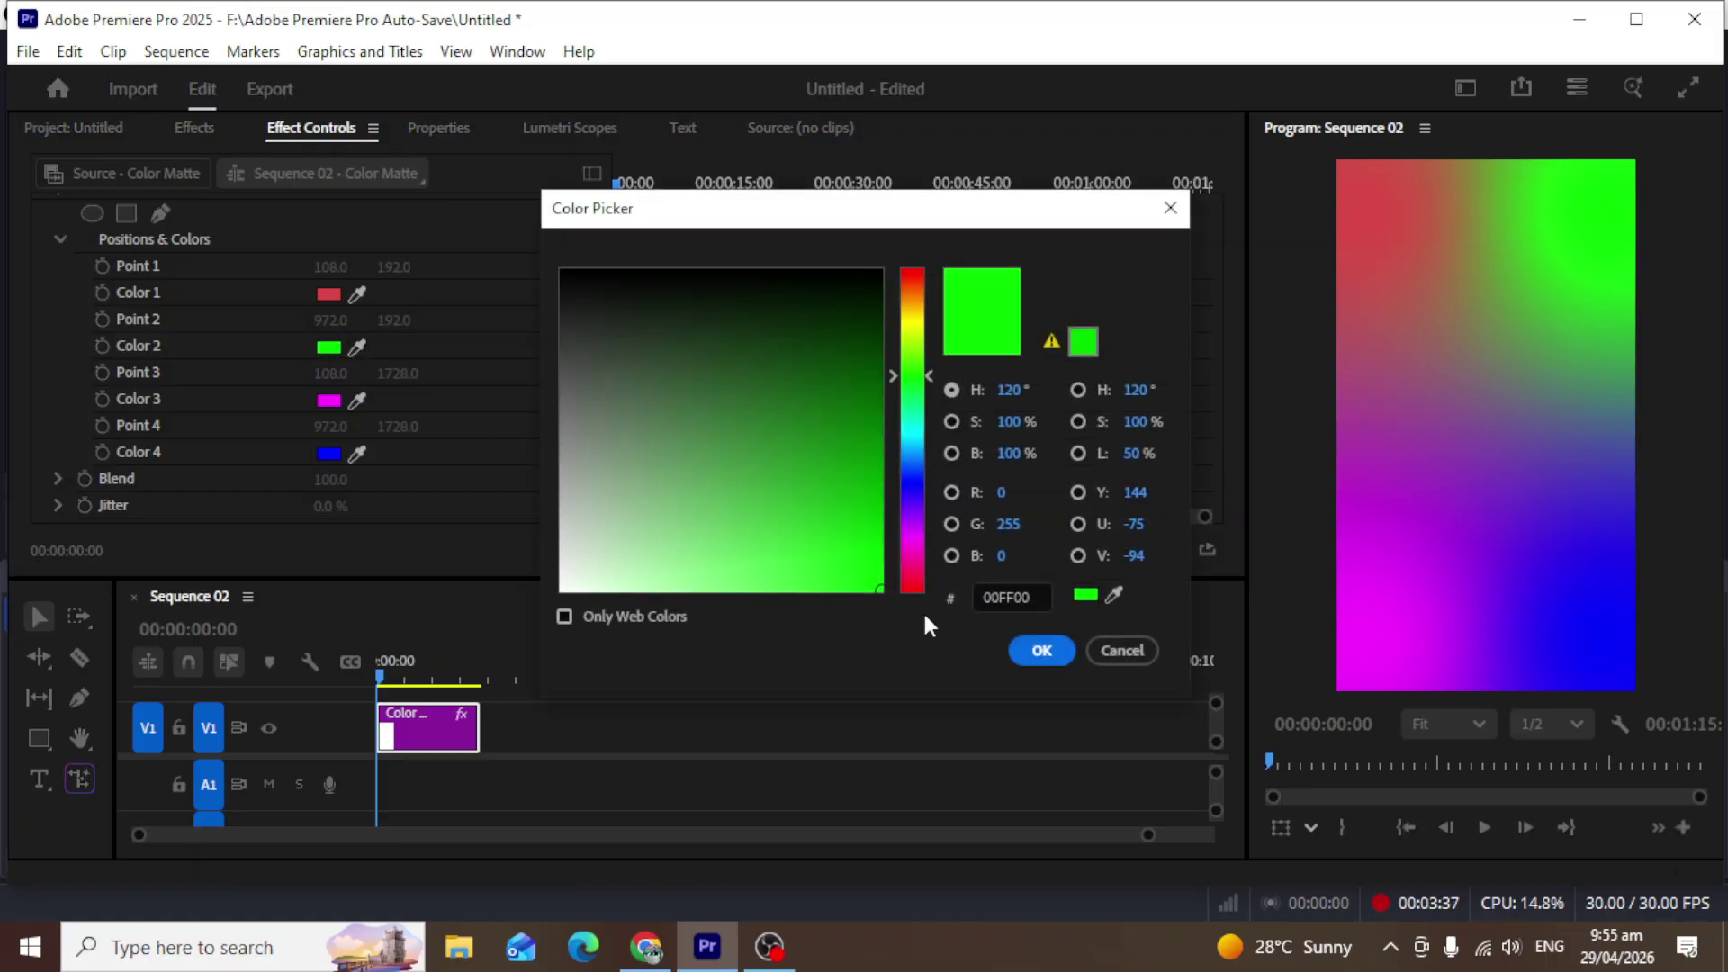
{"action": "left_click_drag", "start_coordinate": [1033, 595], "coordinate": [929, 593]}
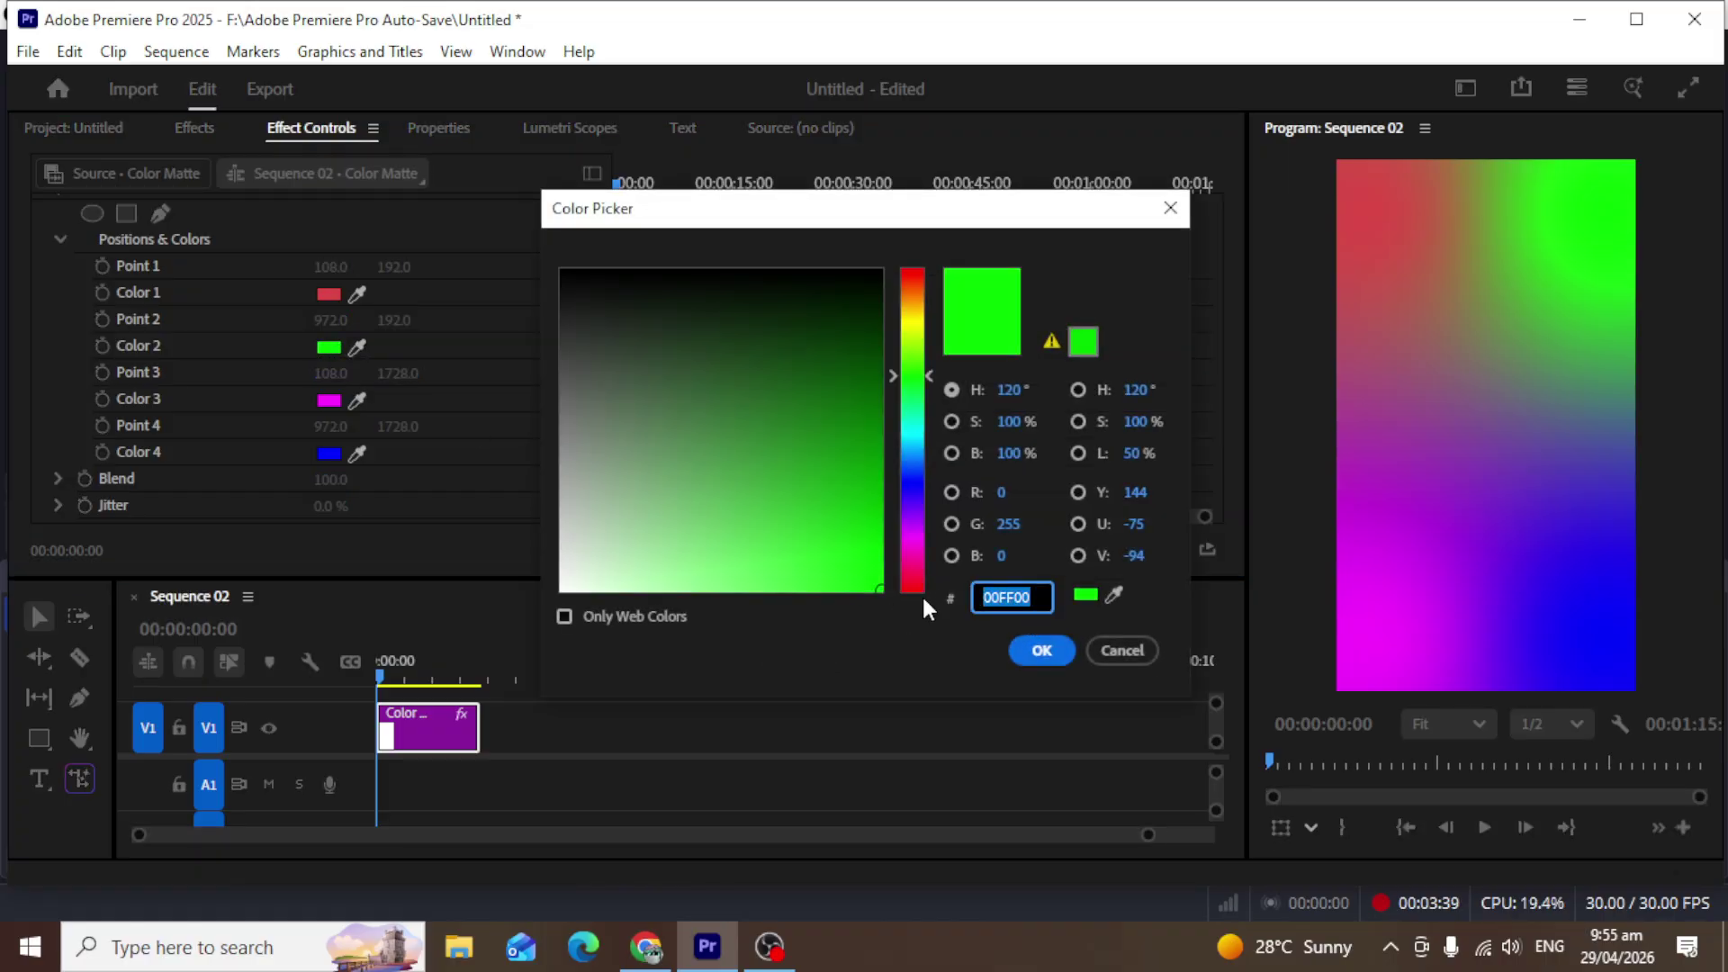
{"action": "key", "text": "ctrl+v"}
{"action": "left_click_drag", "start_coordinate": [784, 550], "coordinate": [812, 550]}
{"action": "left_click_drag", "start_coordinate": [1040, 597], "coordinate": [938, 596]}
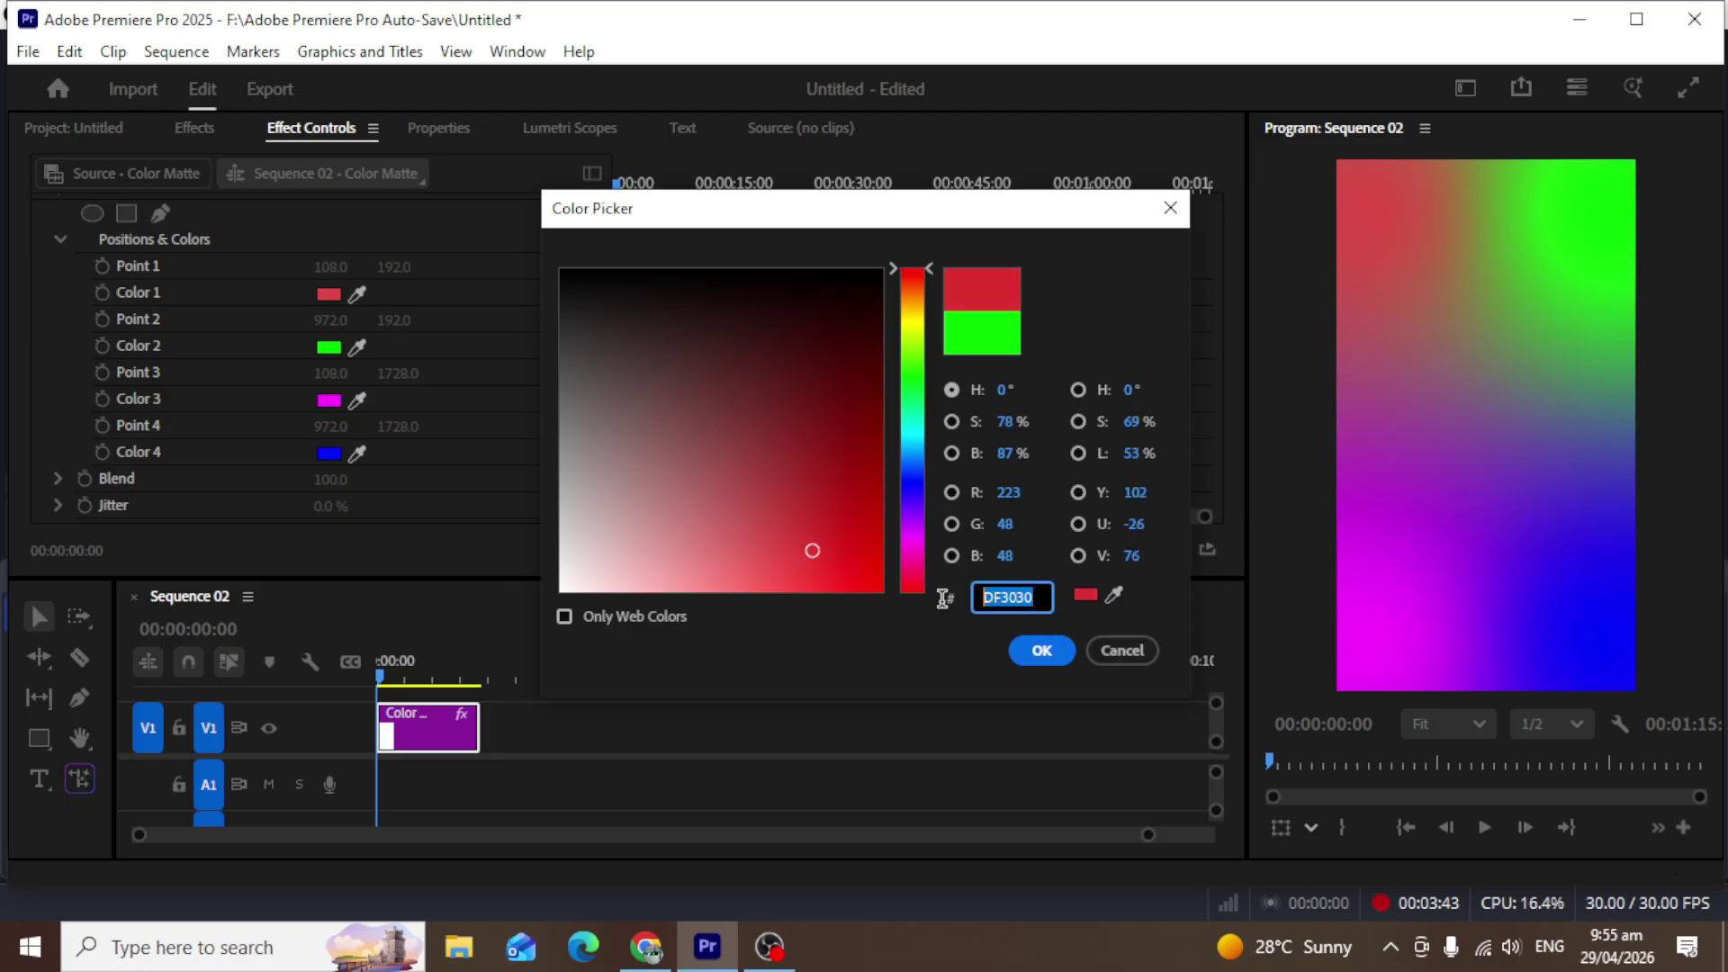
{"action": "left_click", "coordinate": [1031, 650]}
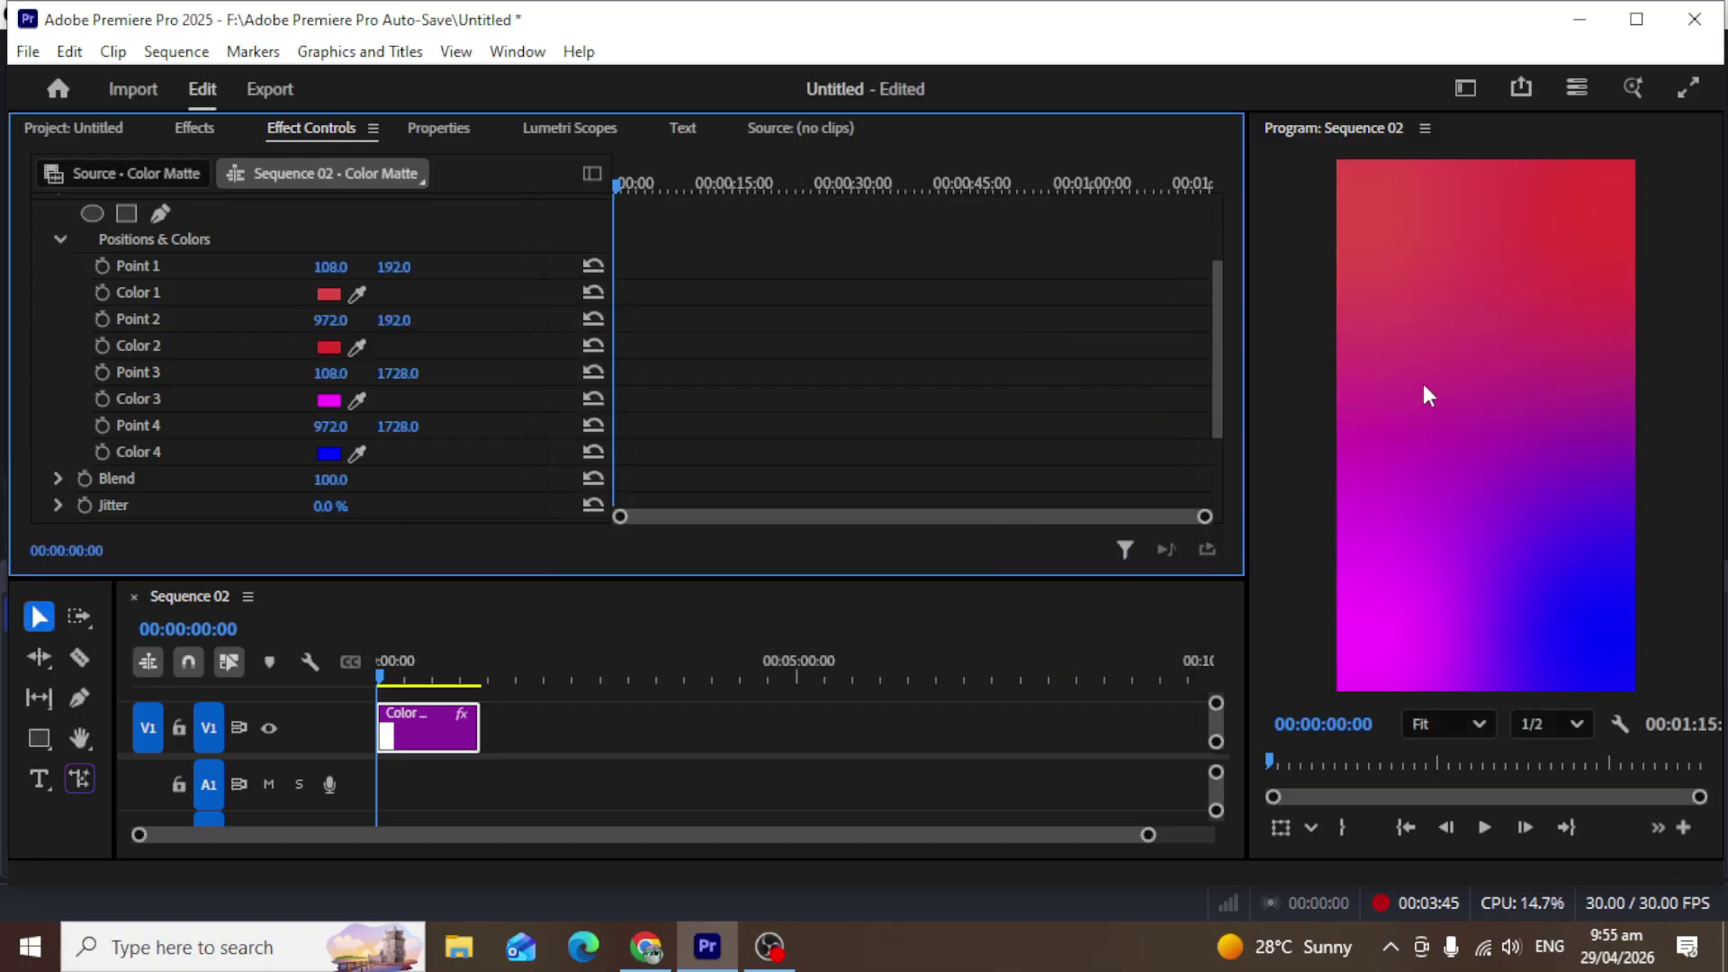
Change Color 3 and Color 4 of the 4-Color Gradient to bright reds.
{"action": "left_click", "coordinate": [329, 399]}
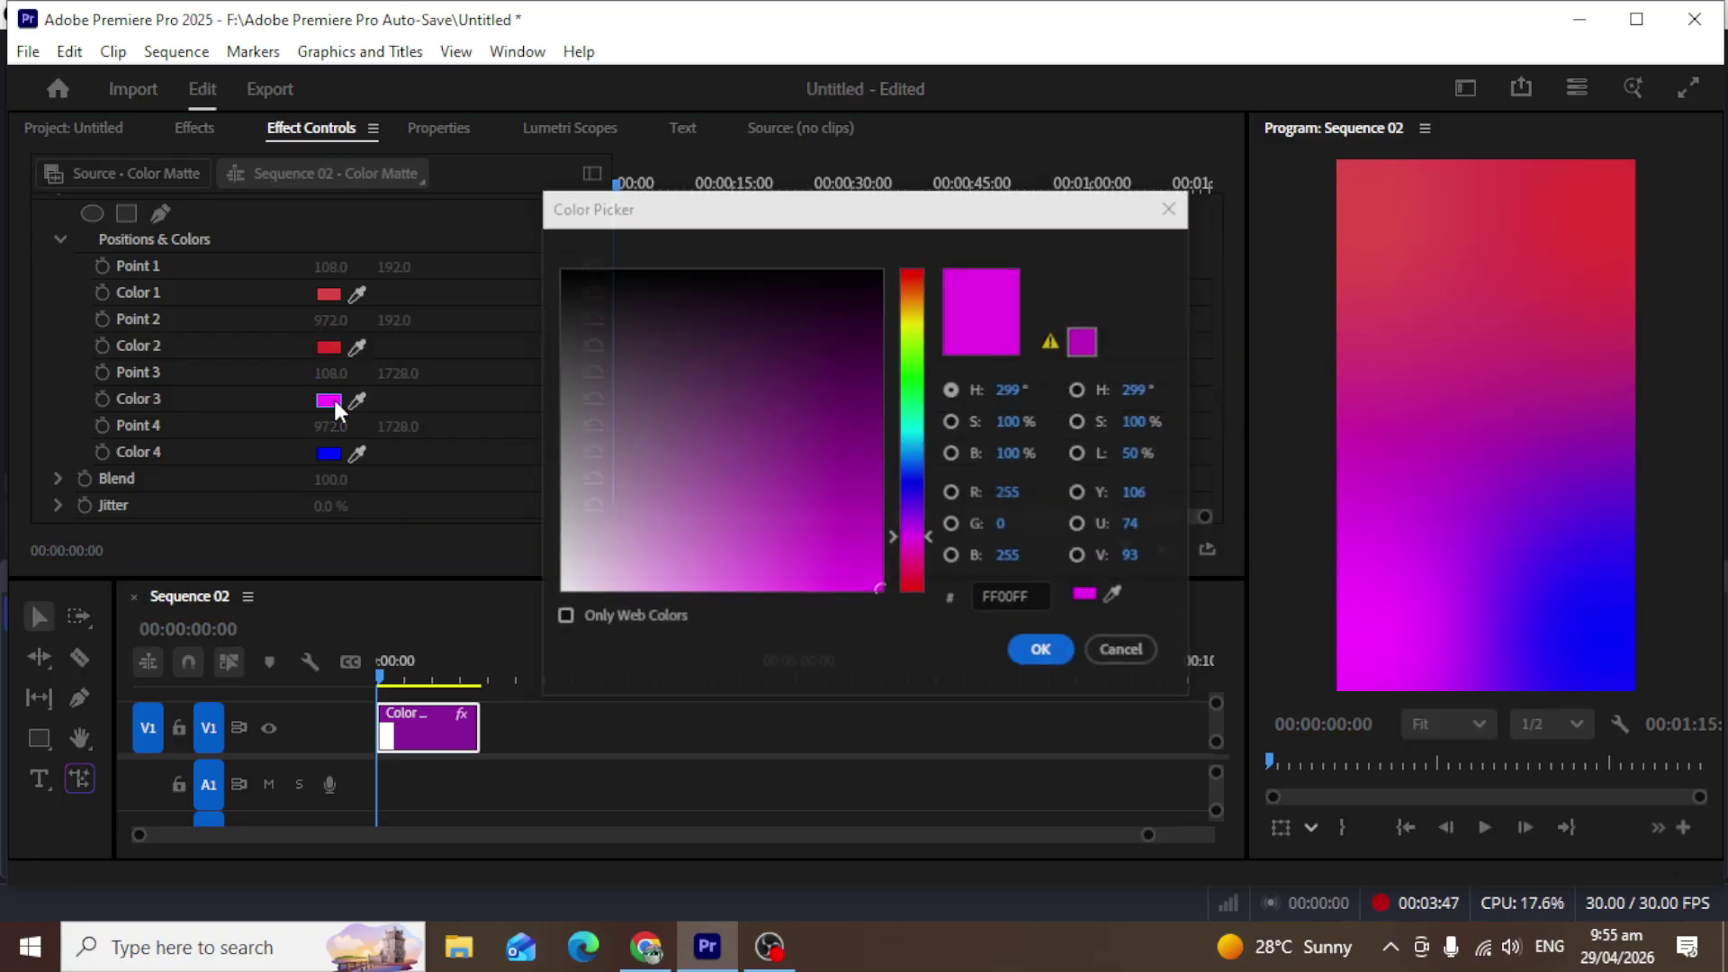
{"action": "left_click_drag", "start_coordinate": [929, 550], "coordinate": [920, 581]}
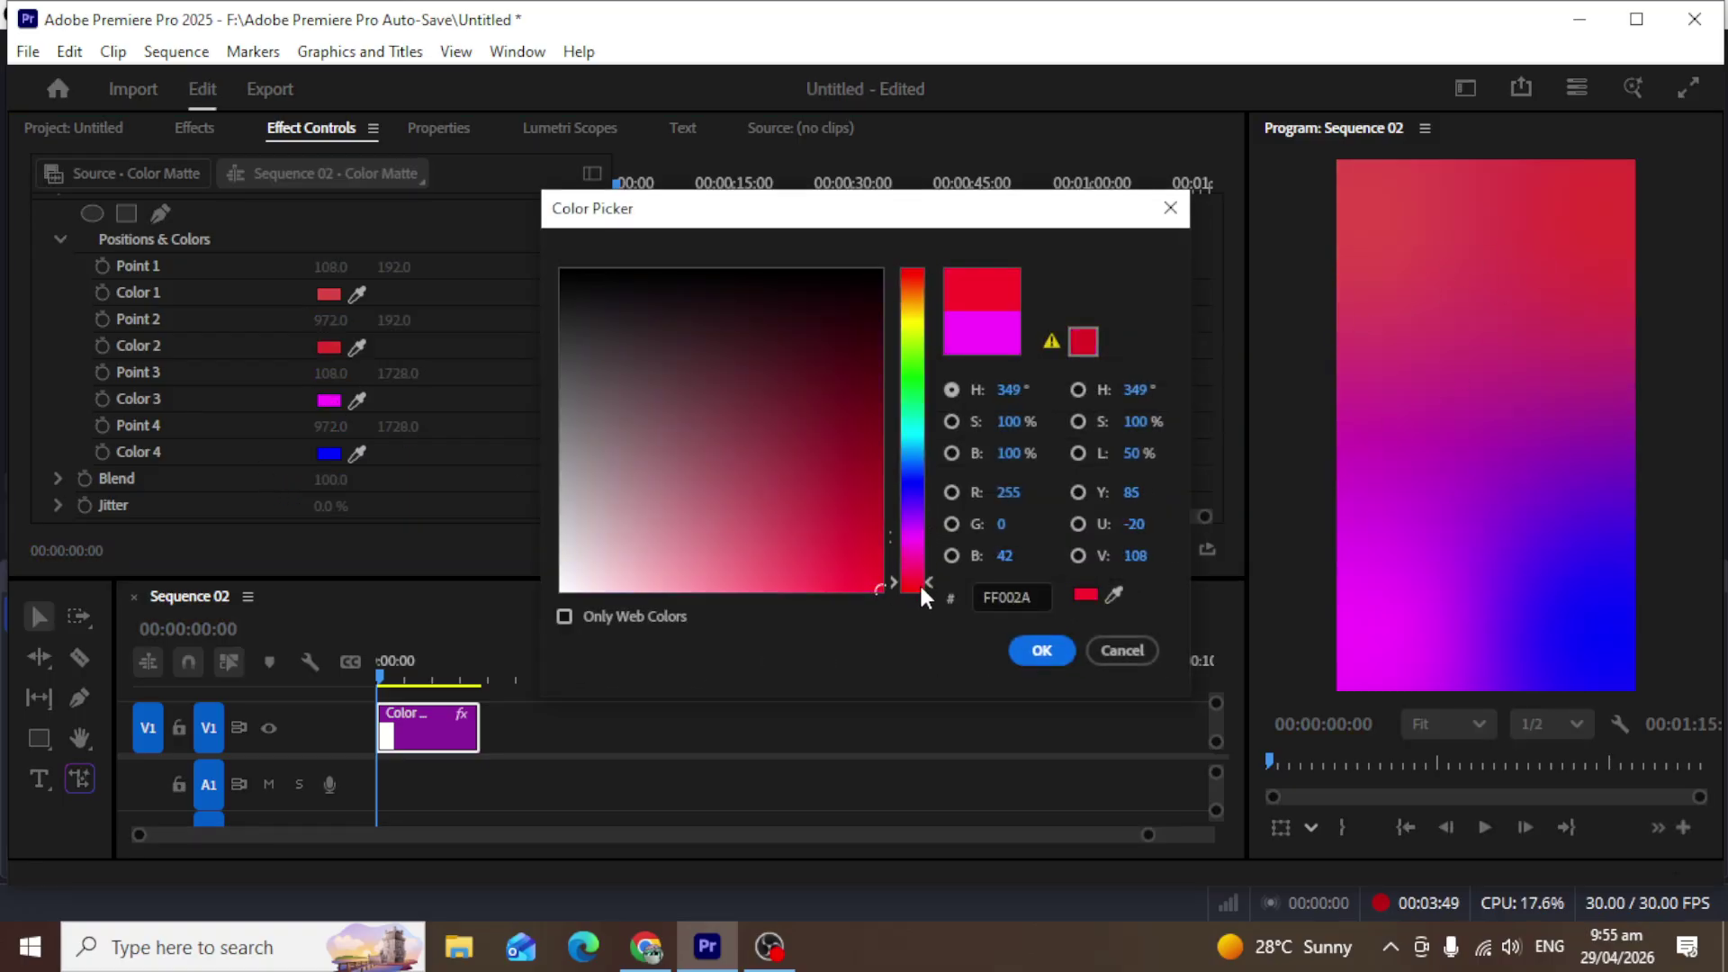
{"action": "left_click", "coordinate": [1037, 652]}
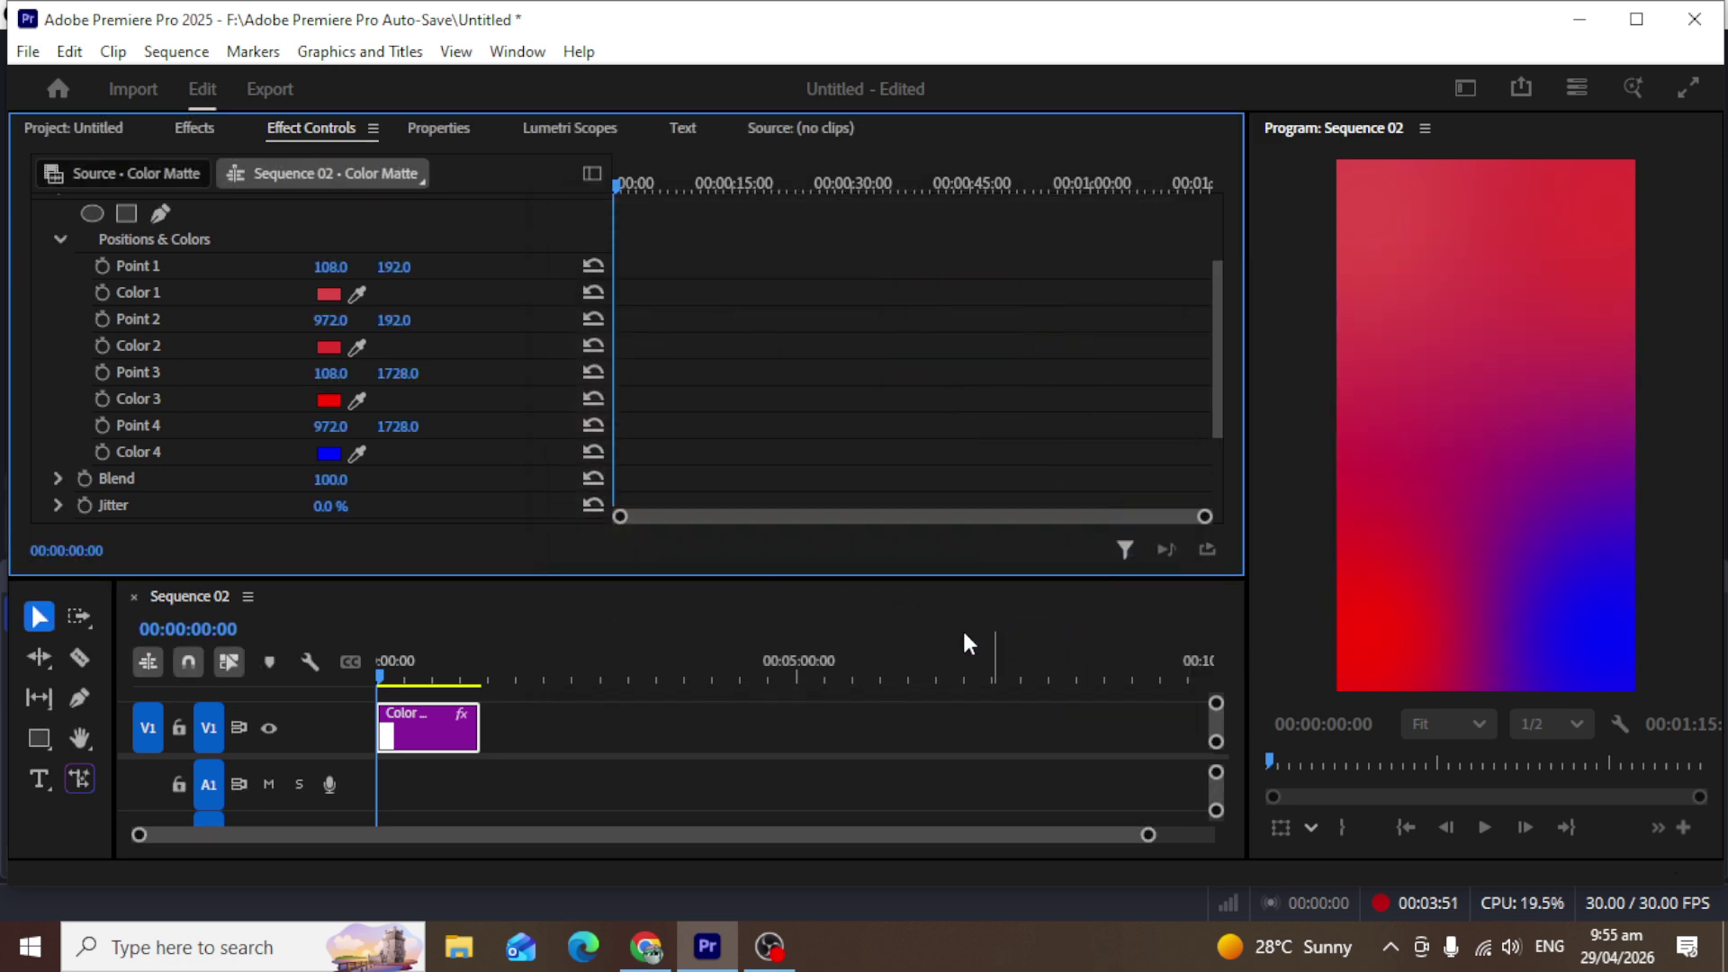
{"action": "left_click", "coordinate": [329, 452]}
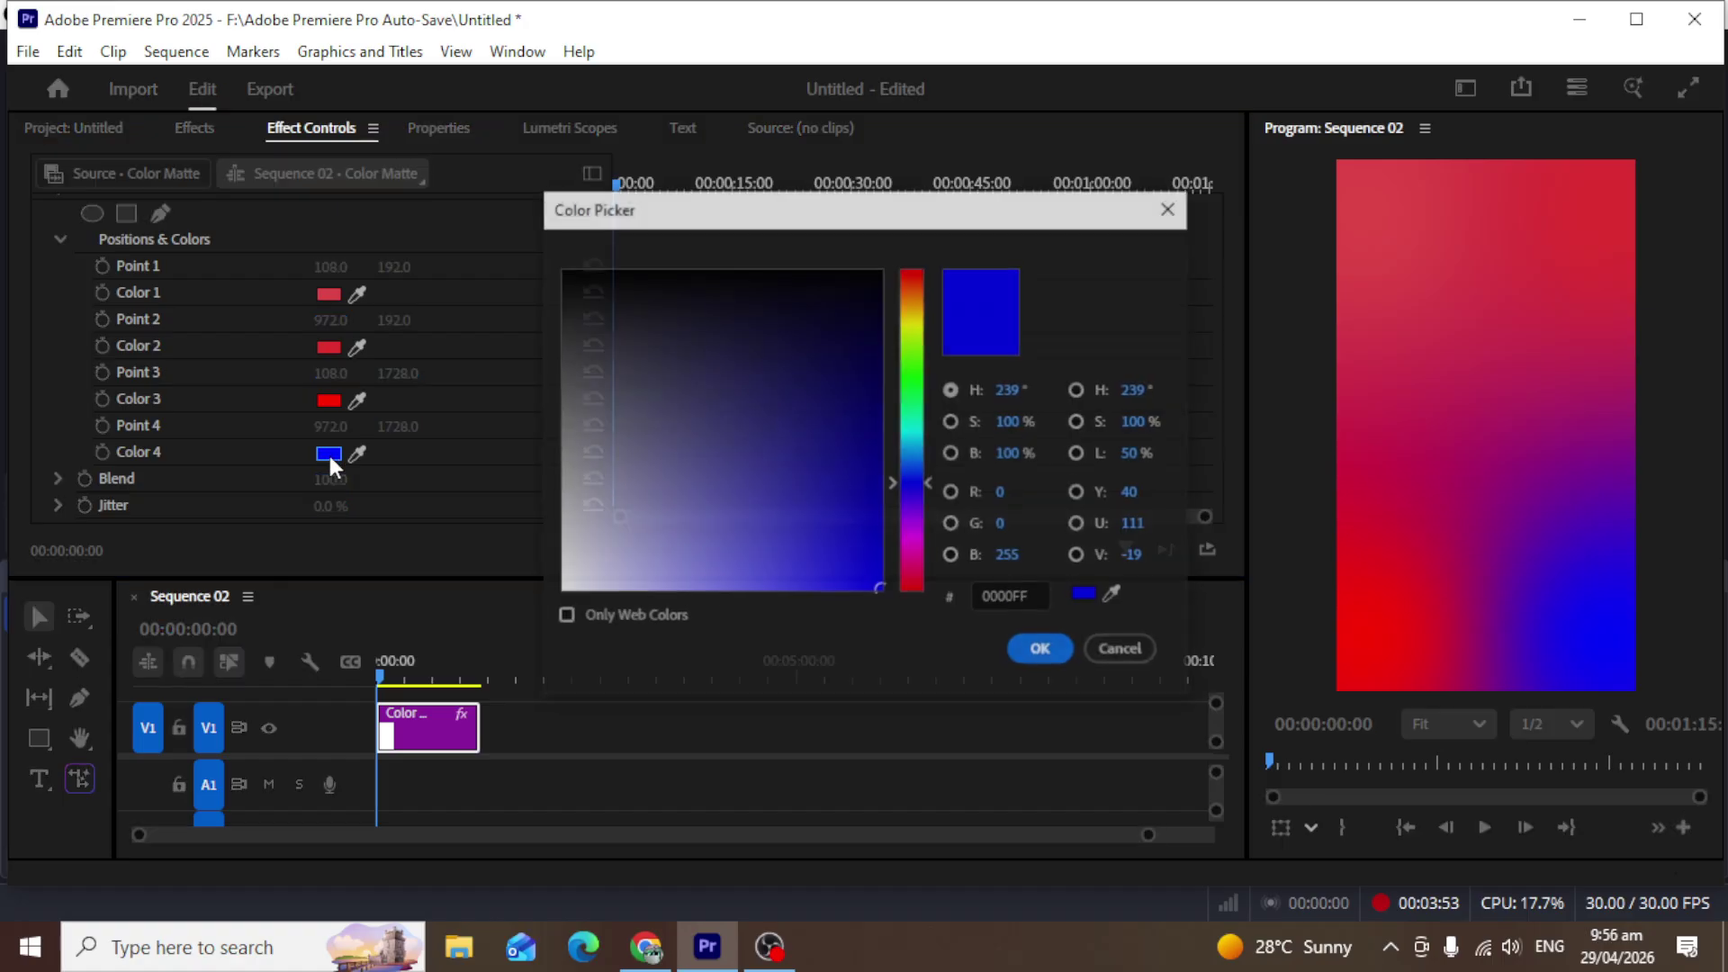
{"action": "left_click", "coordinate": [919, 584]}
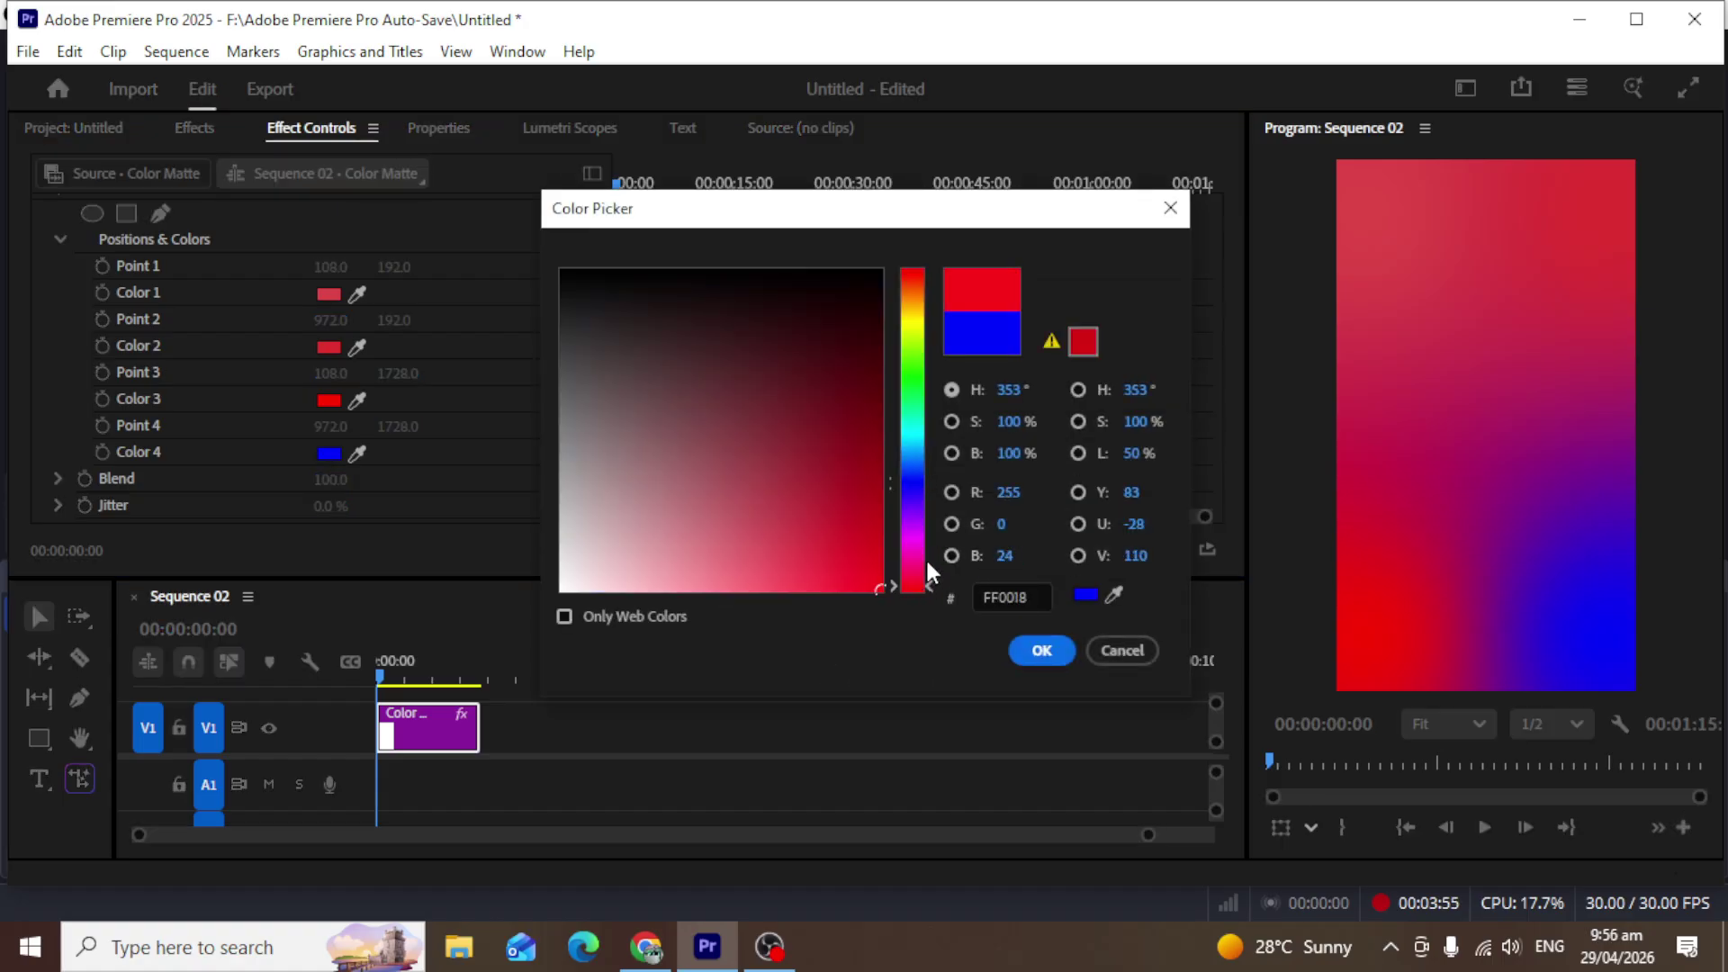
{"action": "left_click", "coordinate": [884, 583]}
{"action": "left_click", "coordinate": [1027, 650]}
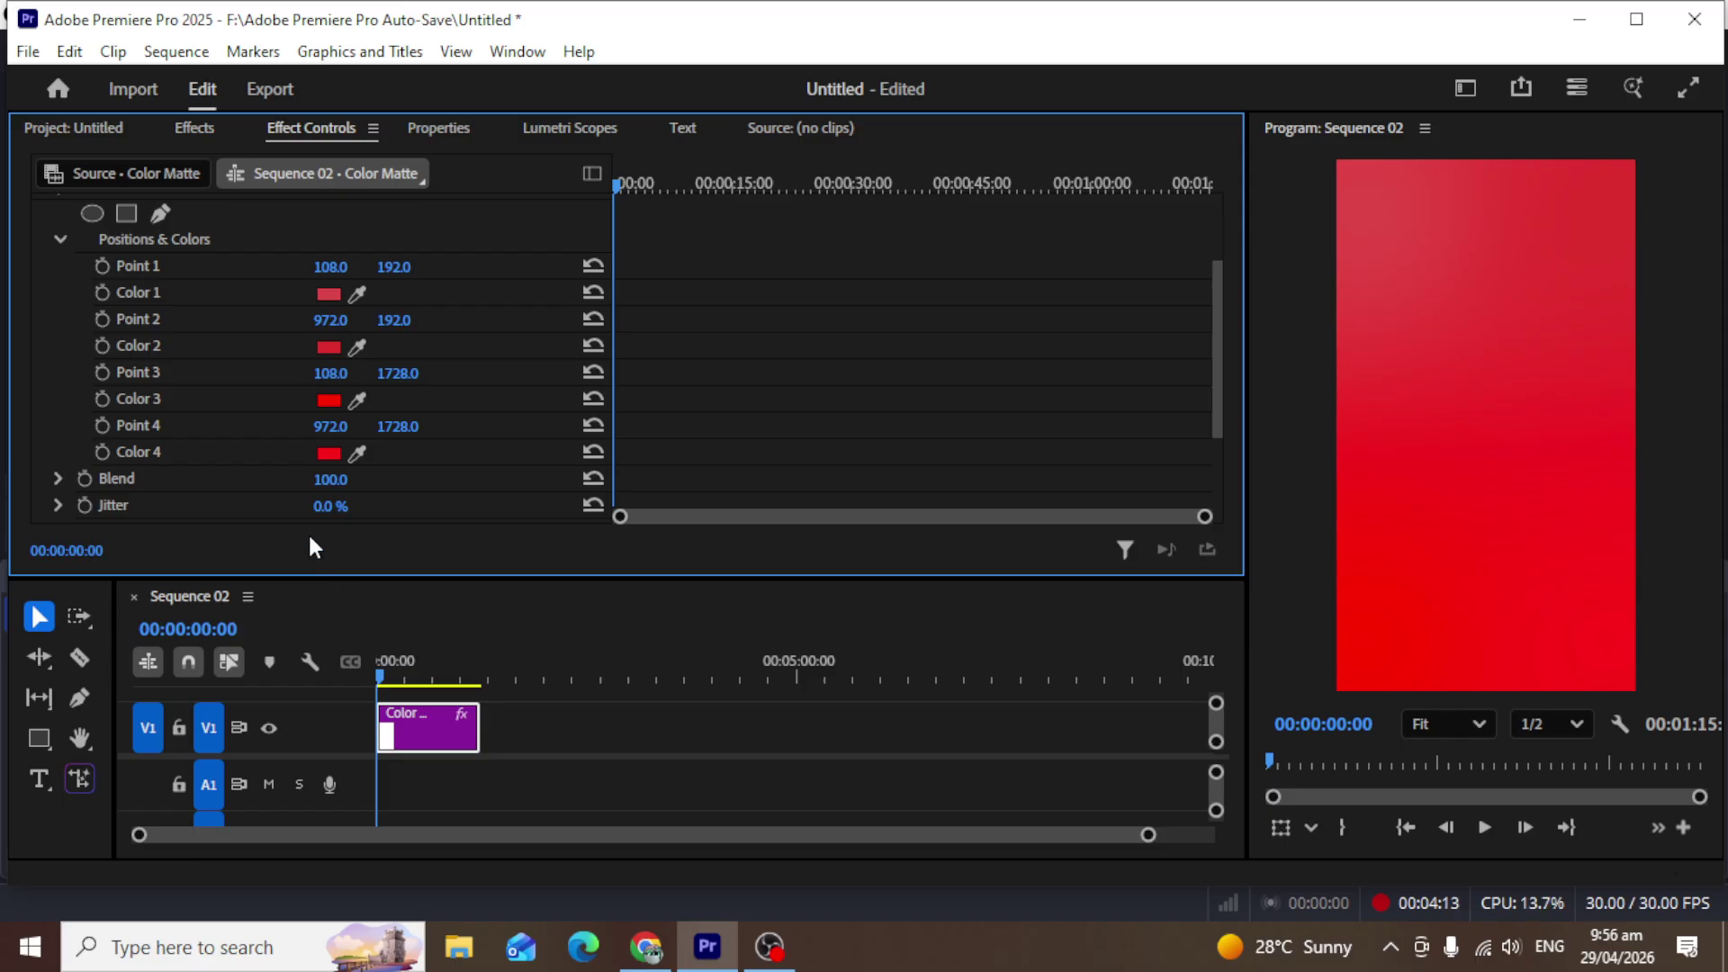
Switch to Chrome and search Google for "3d bran png images" in a new tab.
{"action": "left_click", "coordinate": [648, 947]}
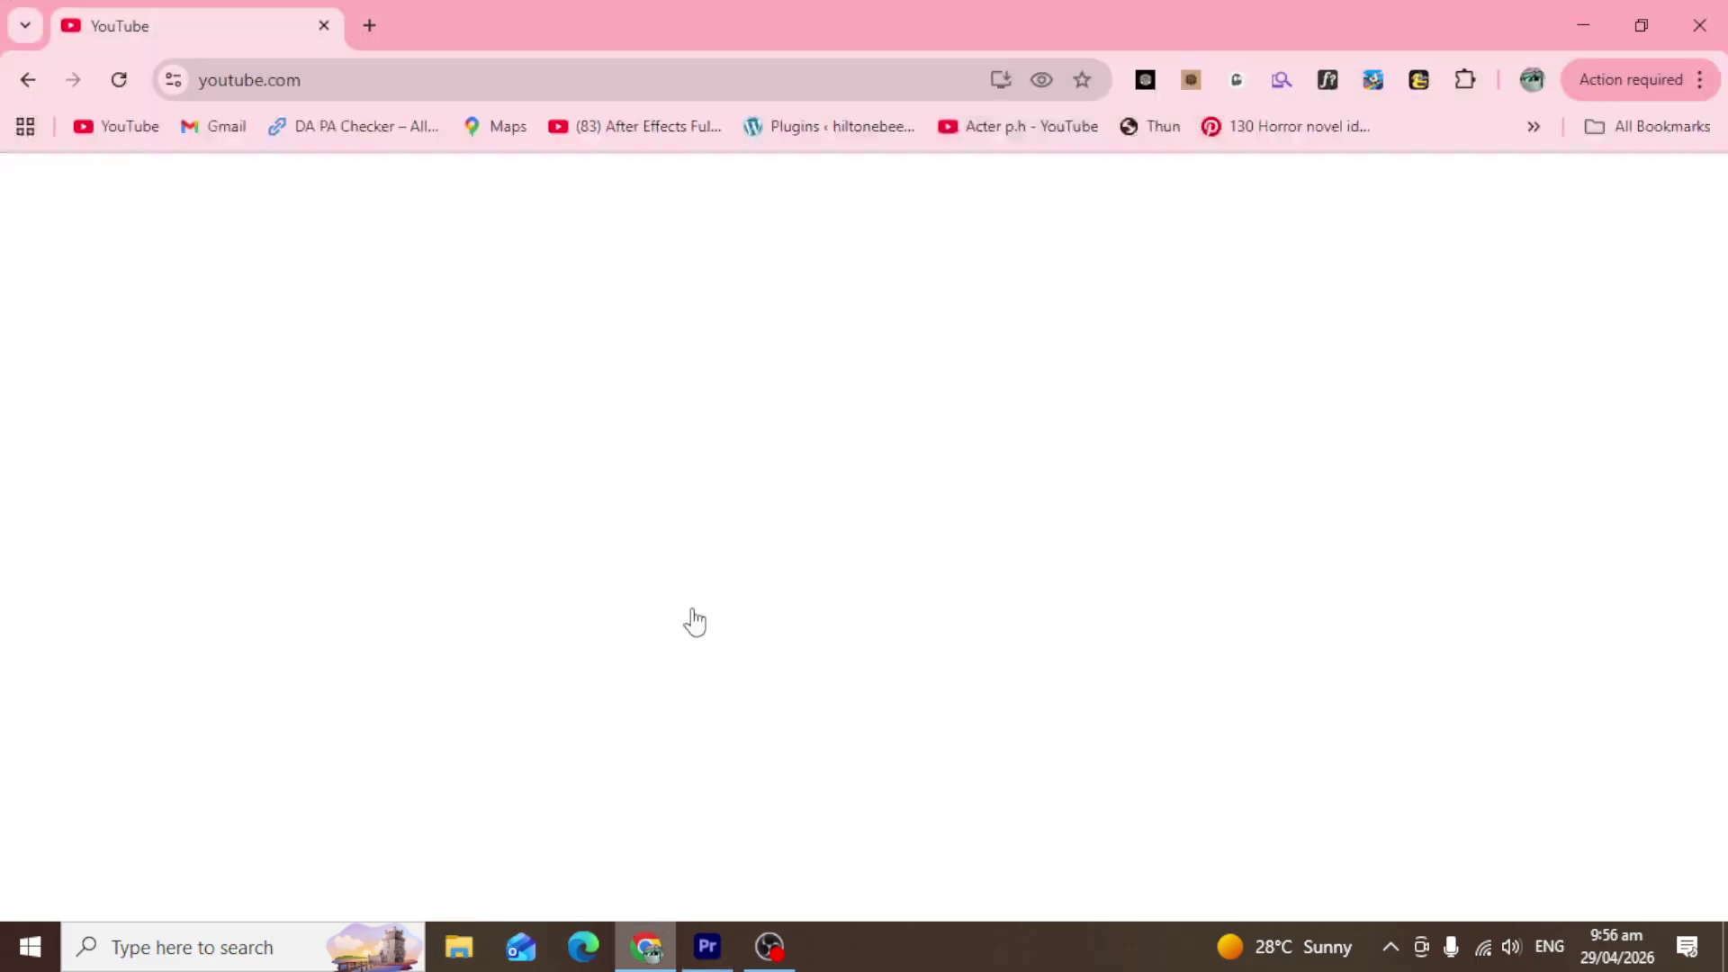
{"action": "left_click", "coordinate": [373, 25]}
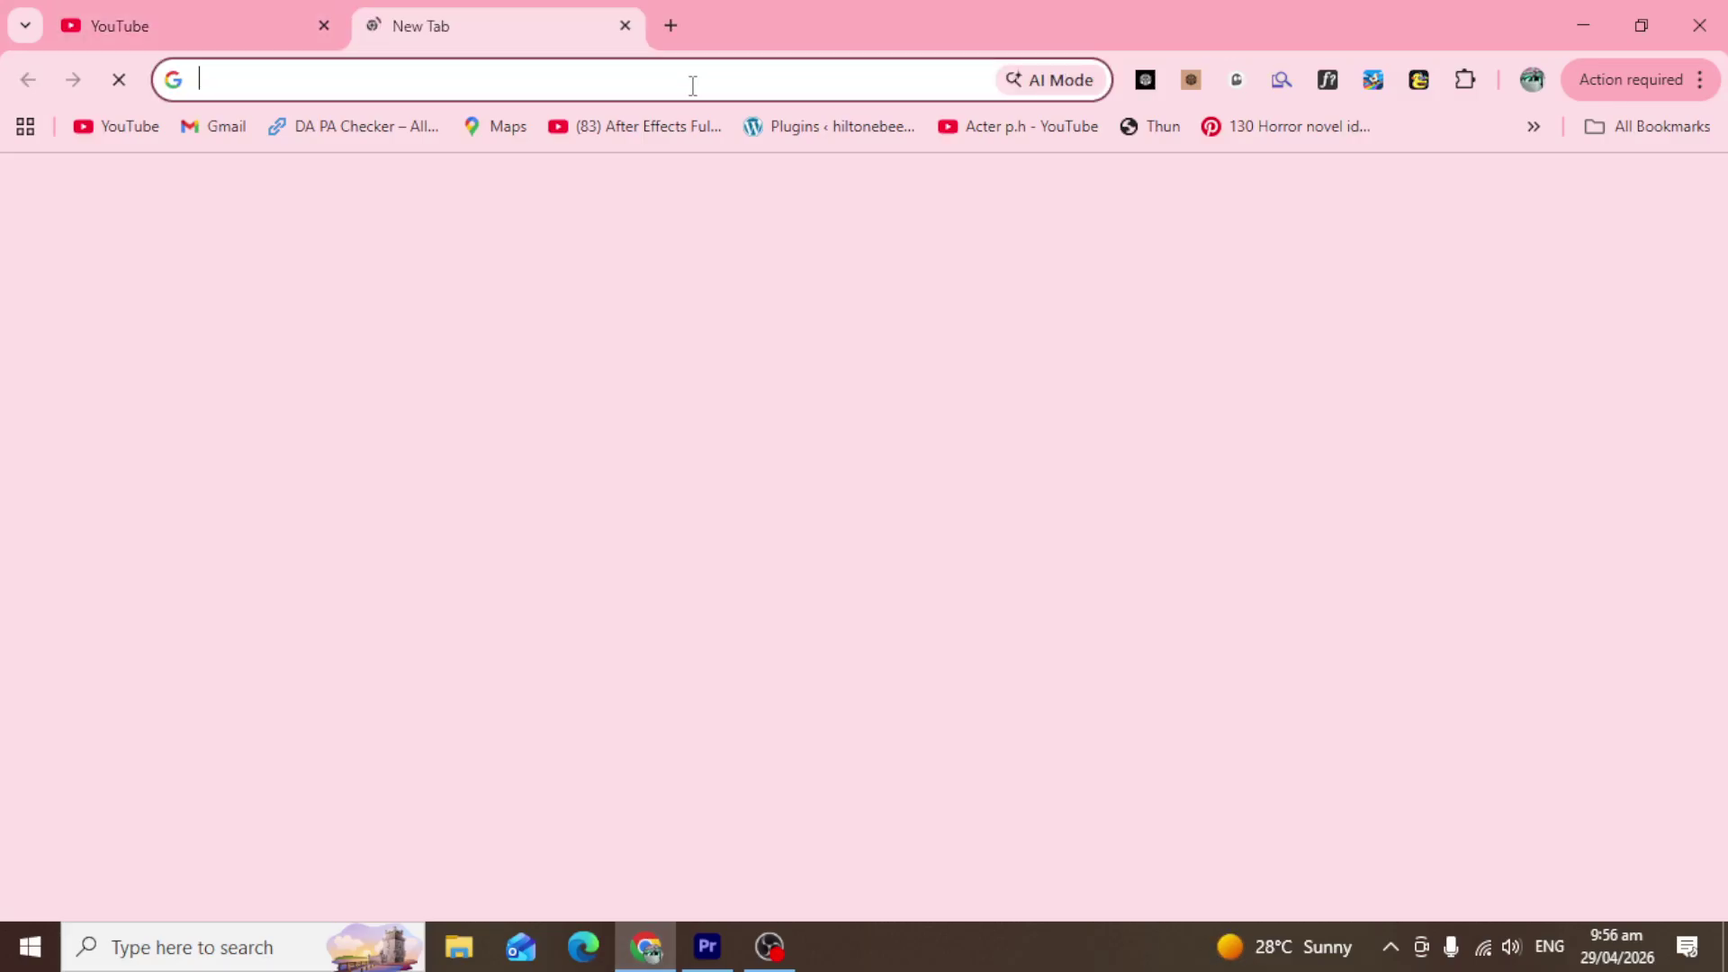
{"action": "left_click", "coordinate": [675, 87]}
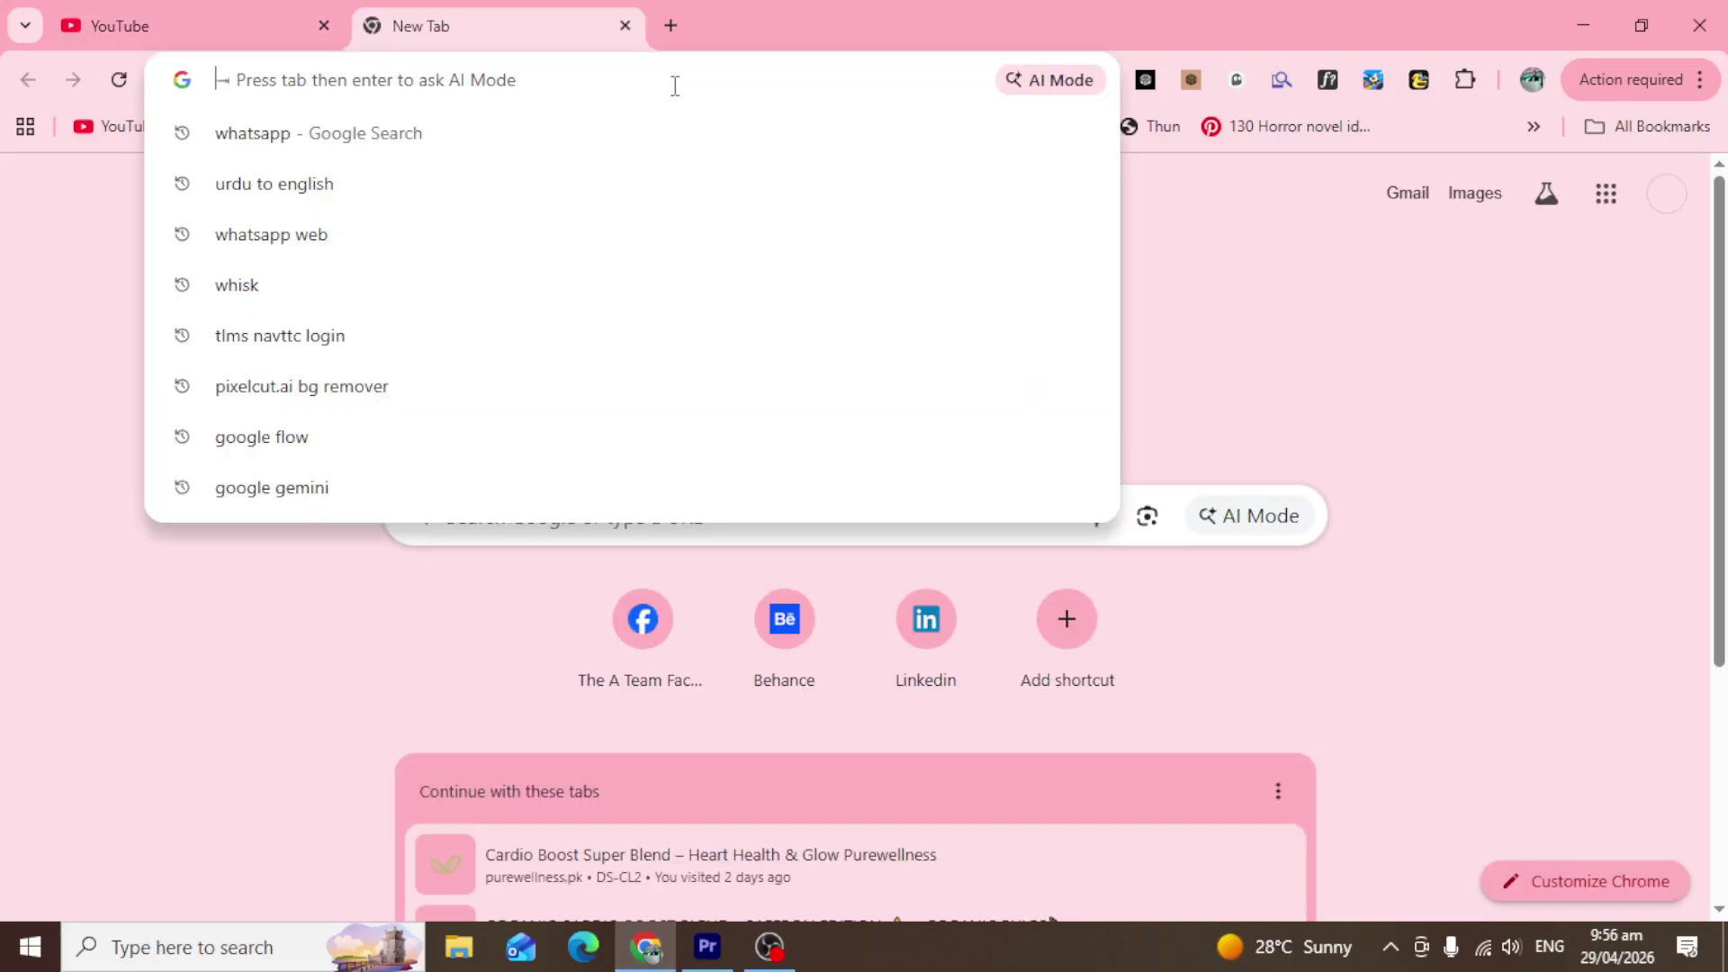
{"action": "type", "text": "3d bran p"}
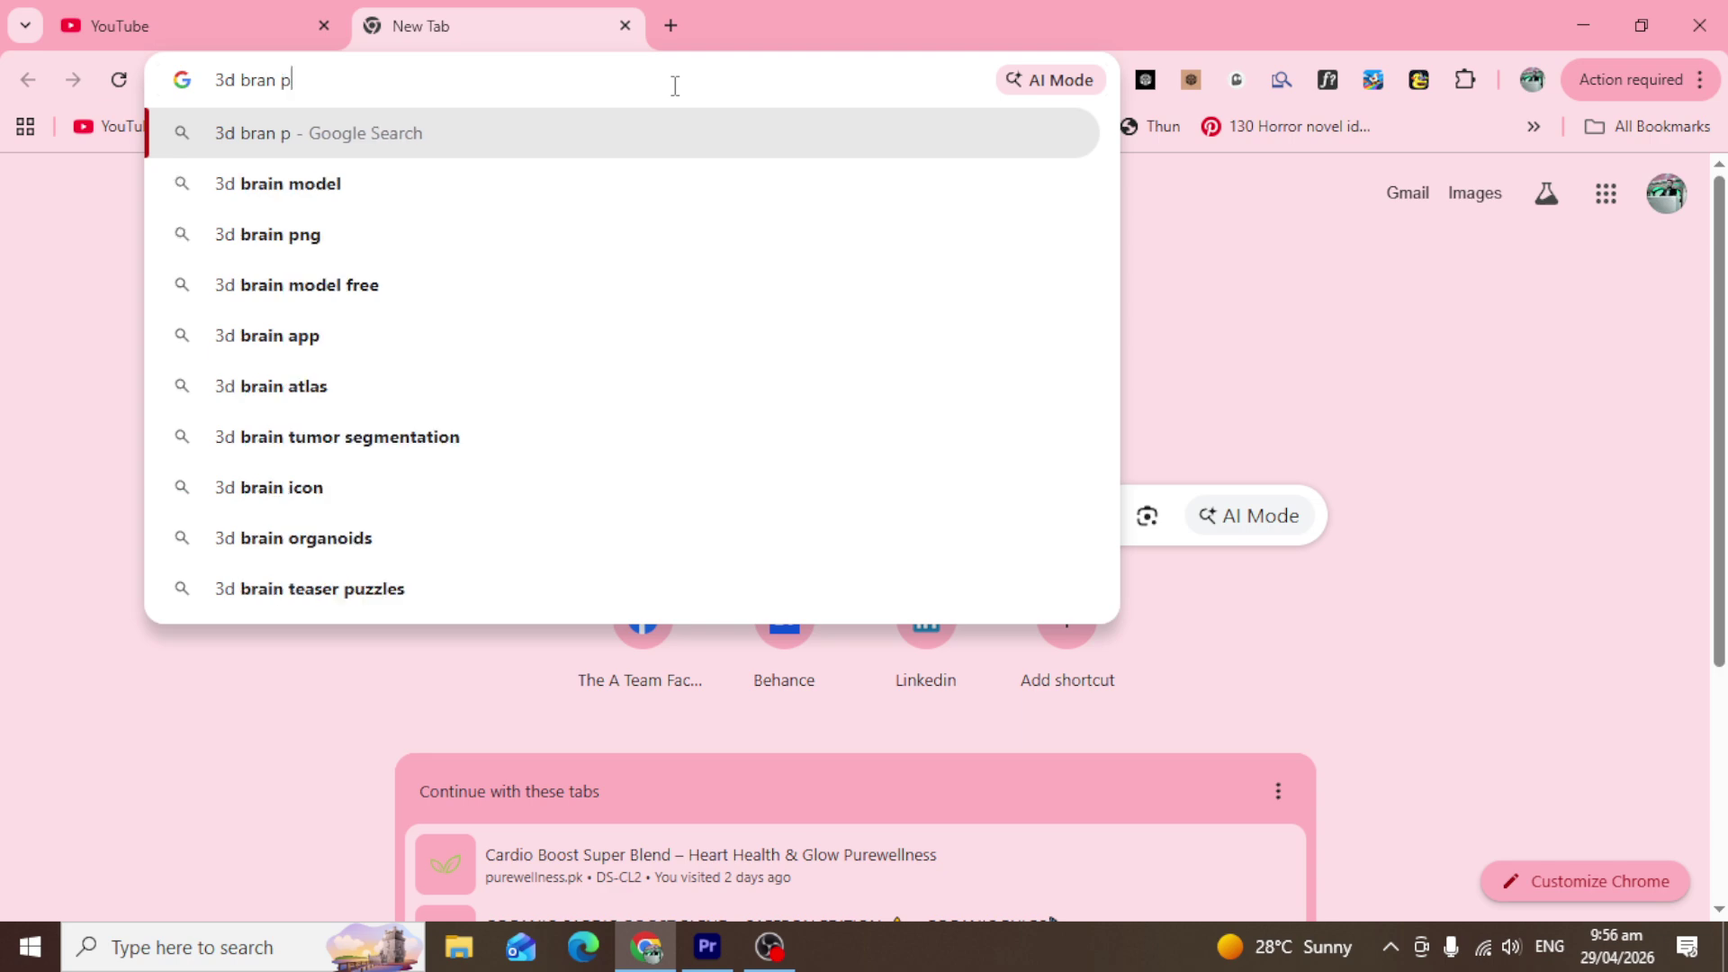
{"action": "type", "text": "ng images"}
{"action": "key", "text": "Return"}
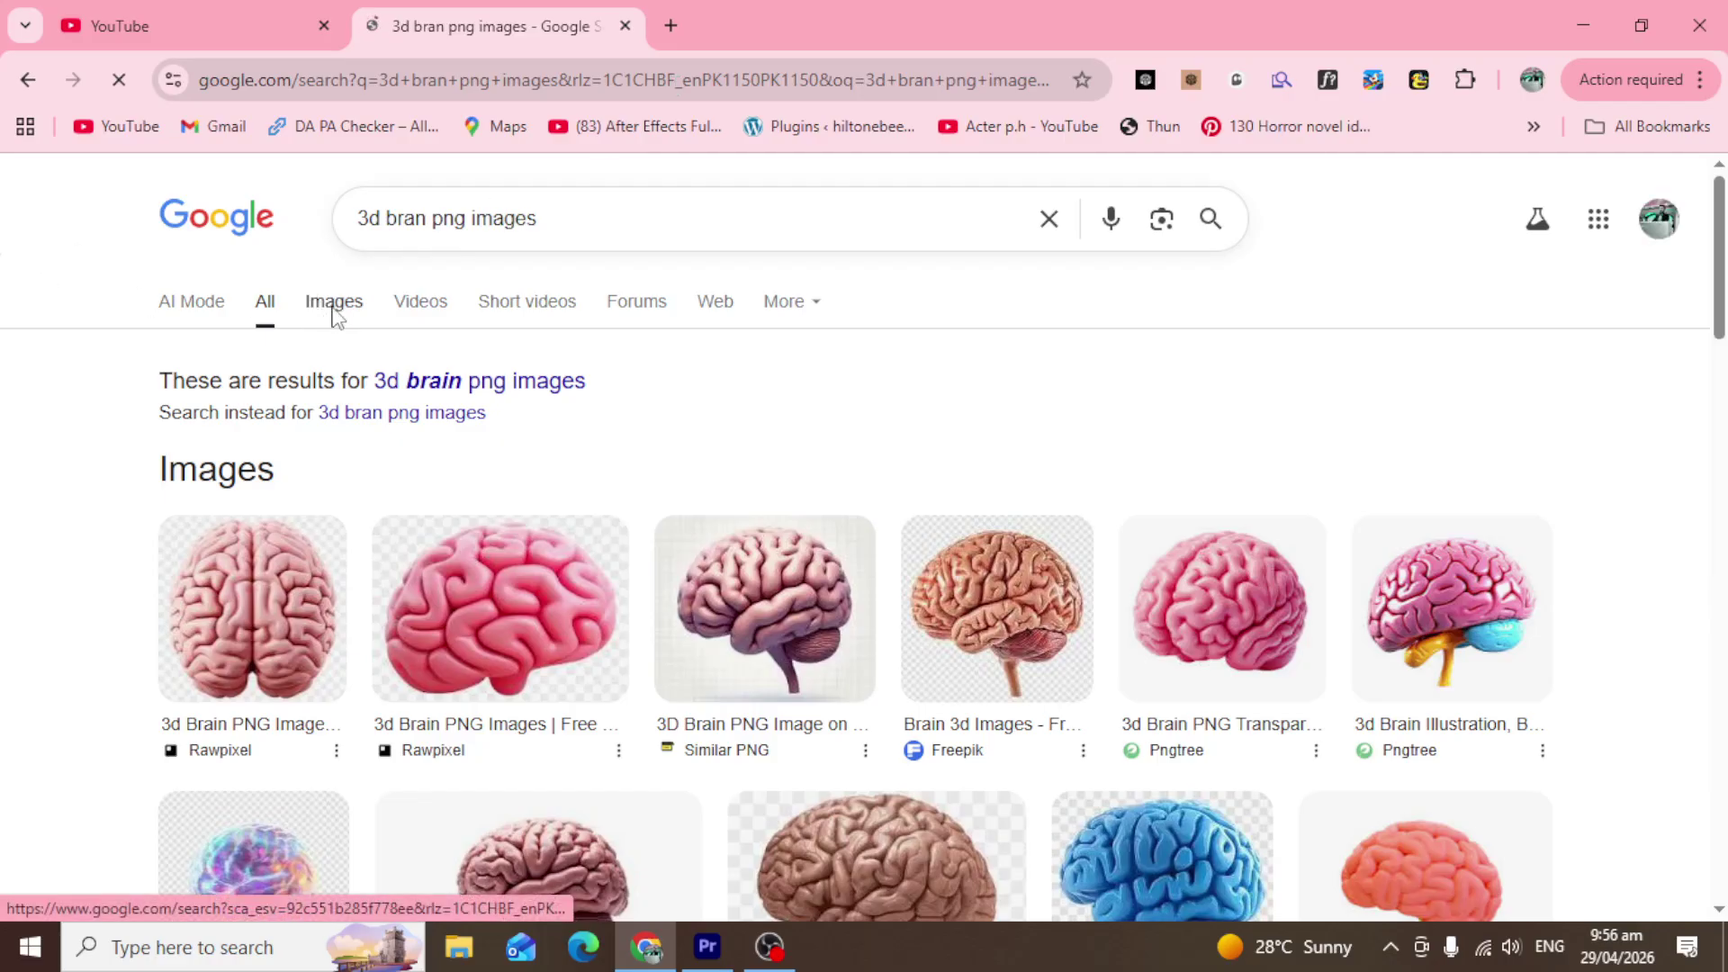
Show the image results and open the preview of Pikbest's Intricate 3D Model Of The Human Brain.
{"action": "left_click", "coordinate": [333, 310]}
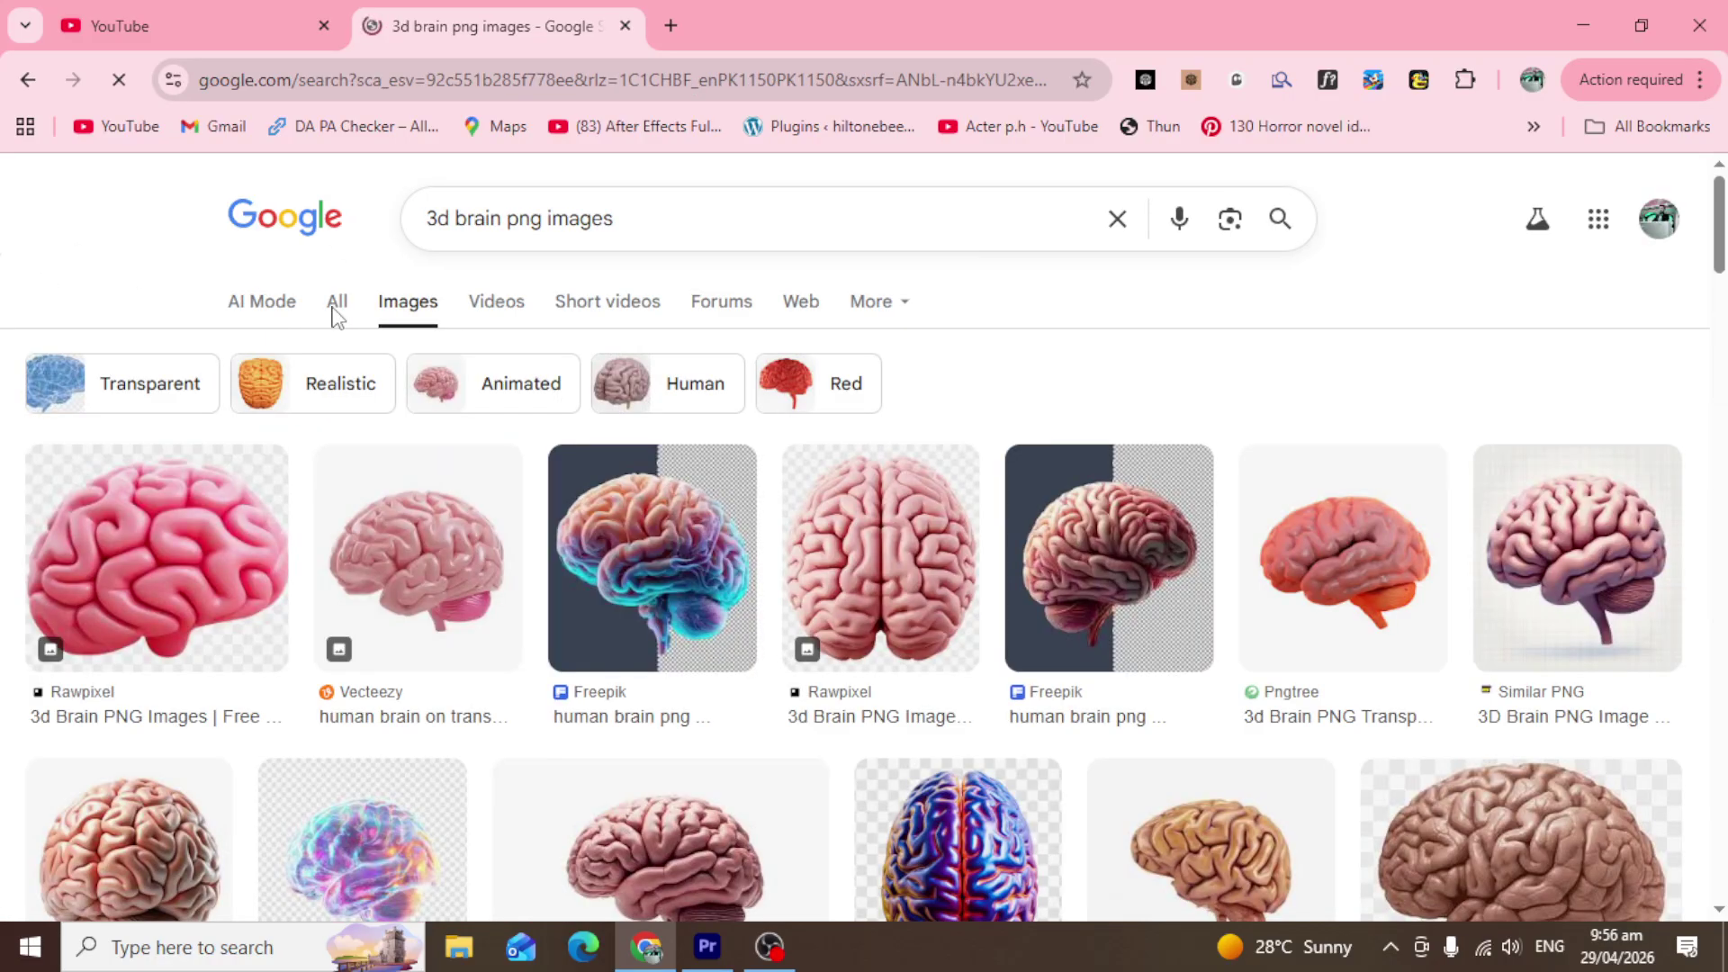
{"action": "scroll", "coordinate": [332, 306], "scroll_direction": "down", "scroll_amount": 3}
{"action": "scroll", "coordinate": [332, 306], "scroll_direction": "up", "scroll_amount": 3}
{"action": "scroll", "coordinate": [332, 306], "scroll_direction": "down", "scroll_amount": 3}
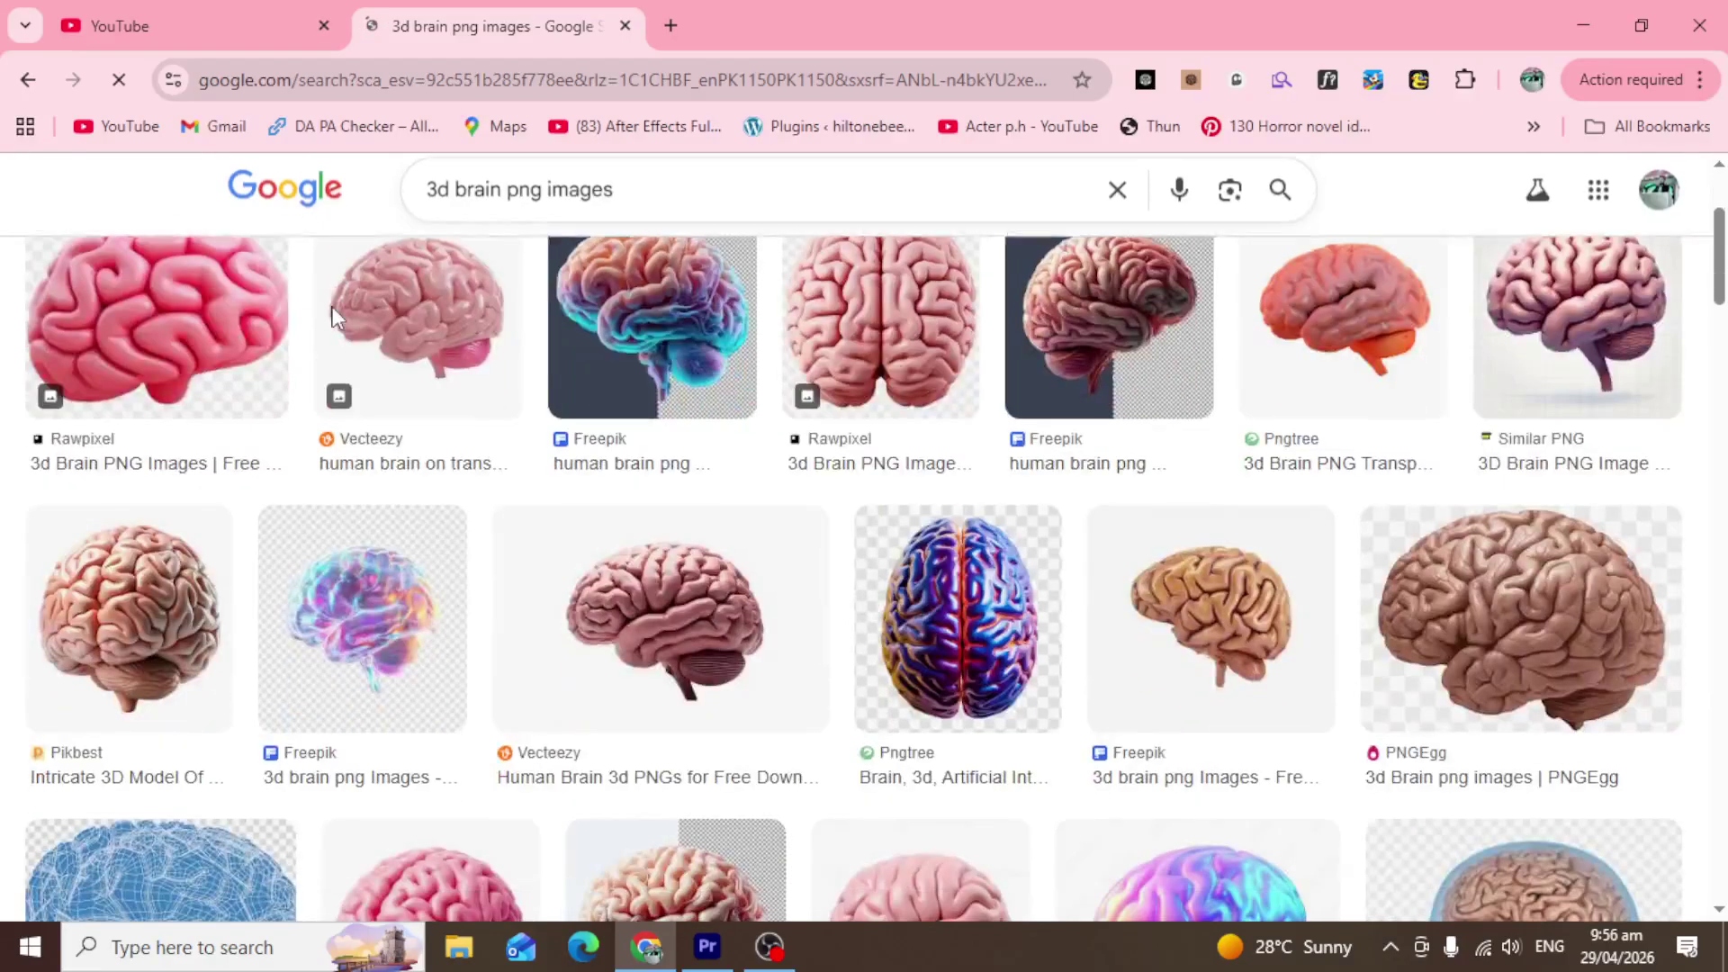
{"action": "left_click", "coordinate": [120, 630]}
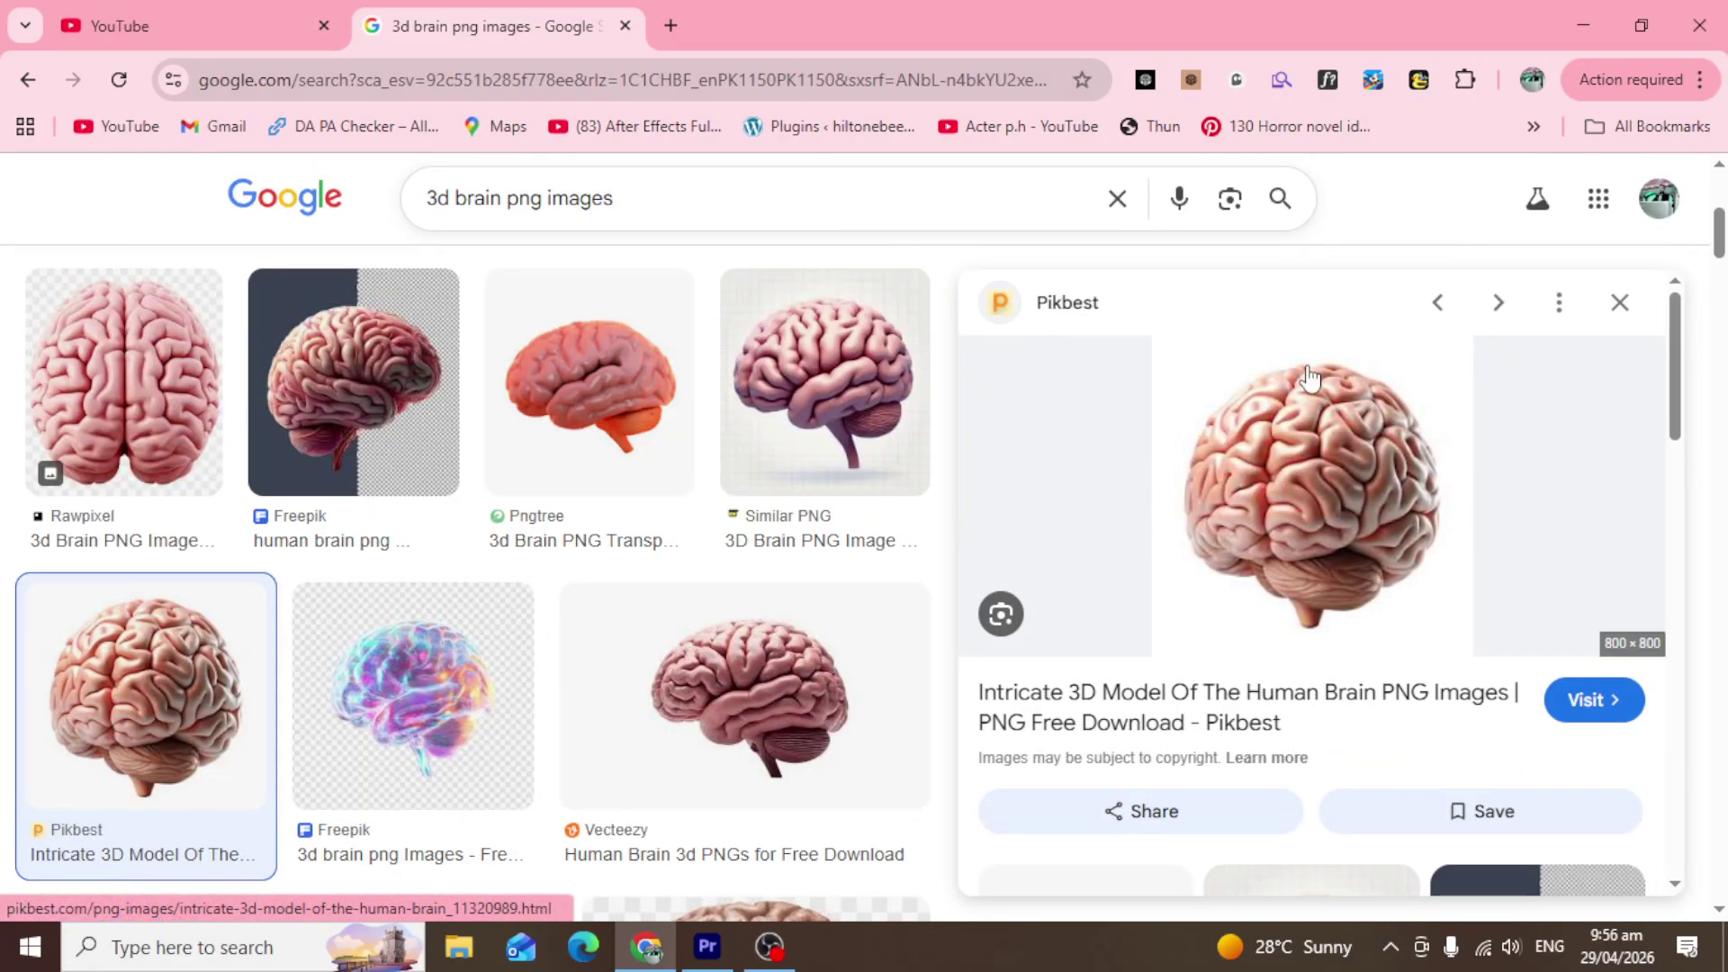
Open the remove.bg upload page in a new tab and upload the Pikbest brain image from the Google preview.
{"action": "left_click", "coordinate": [673, 26]}
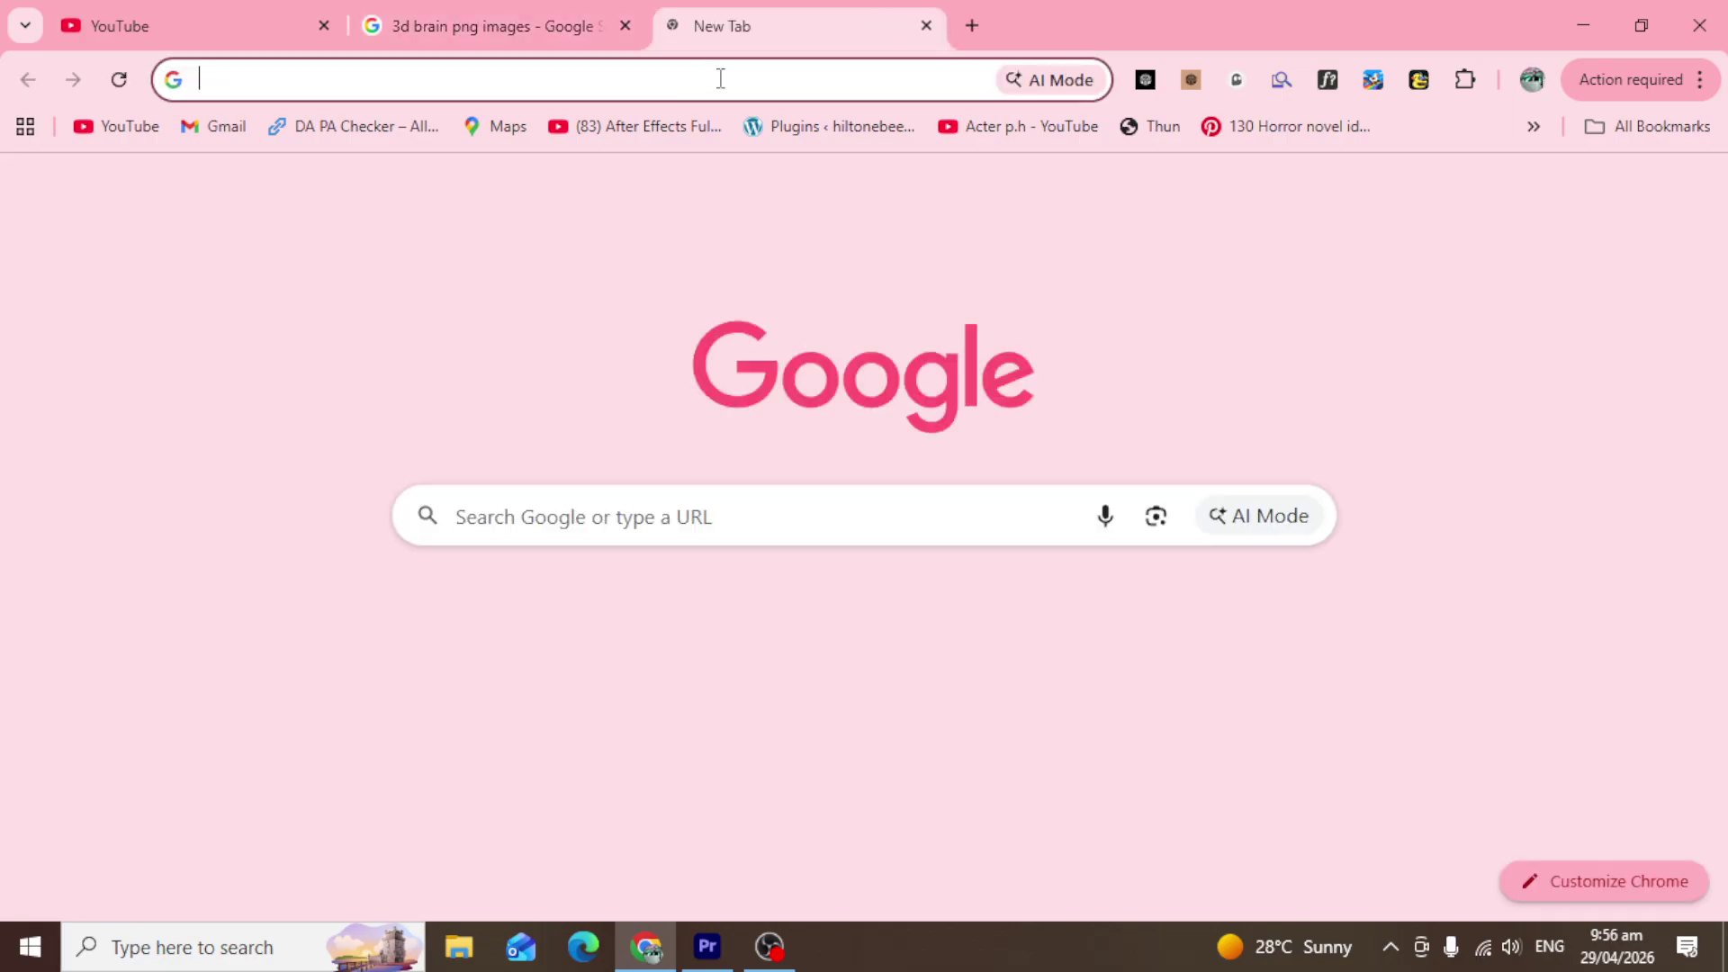
{"action": "left_click", "coordinate": [720, 79]}
{"action": "type", "text": "bg"}
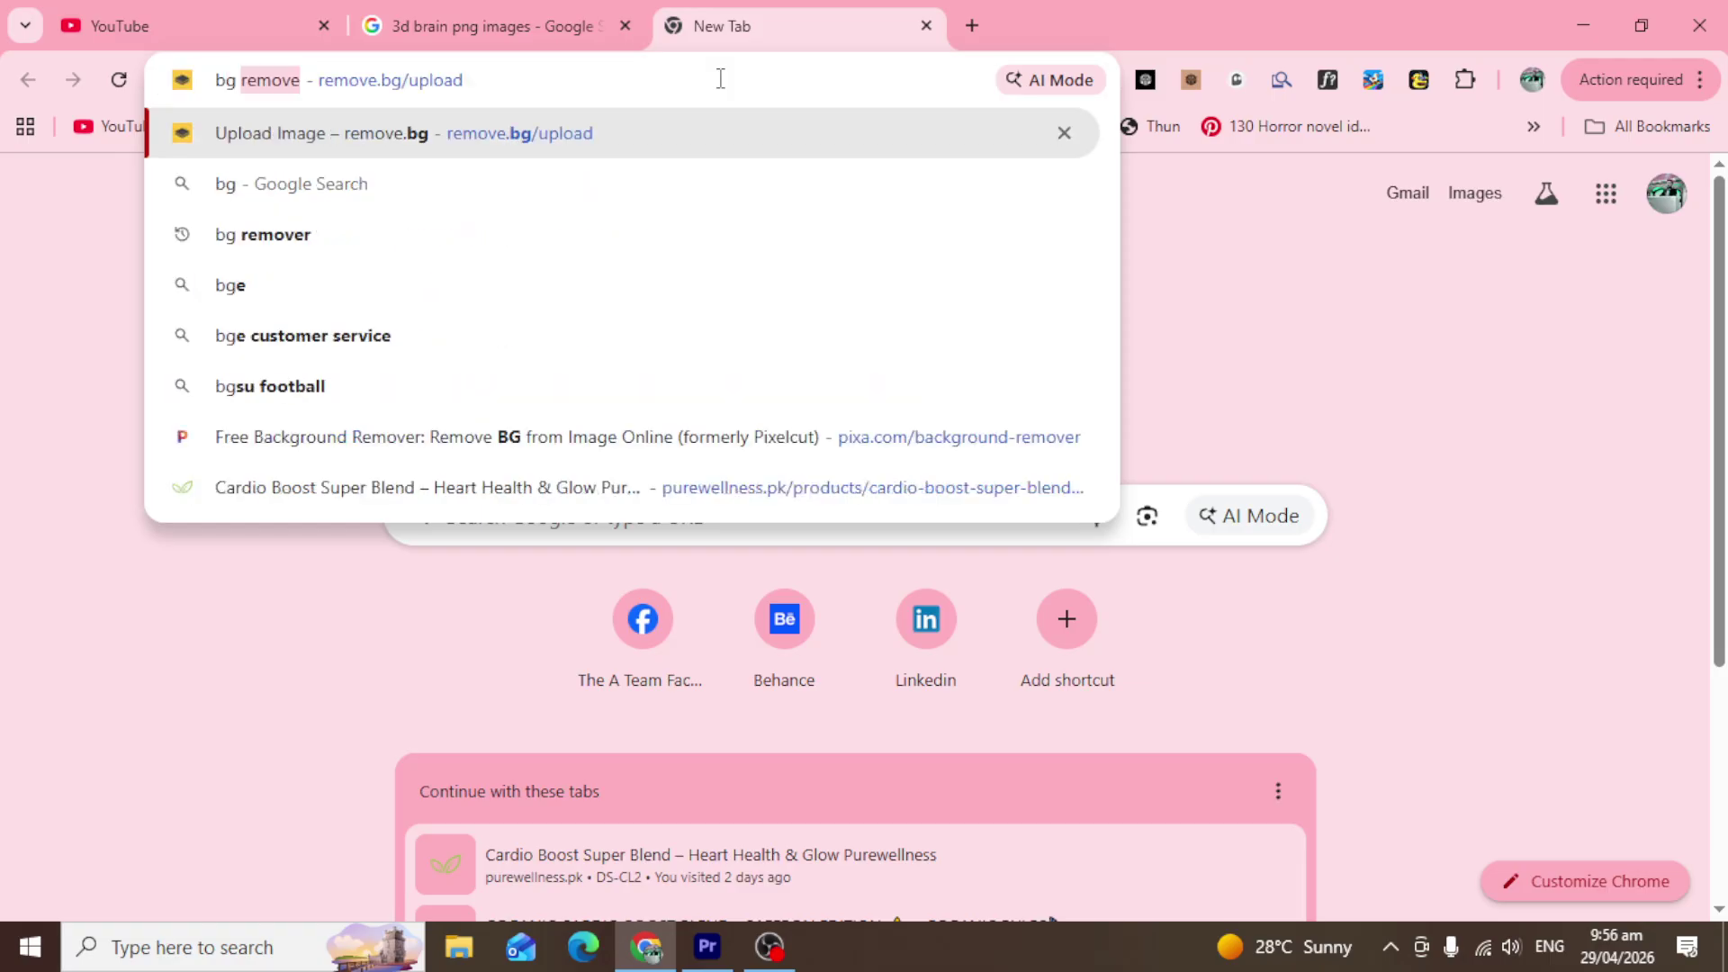
{"action": "type", "text": " rem"}
{"action": "key", "text": "Return"}
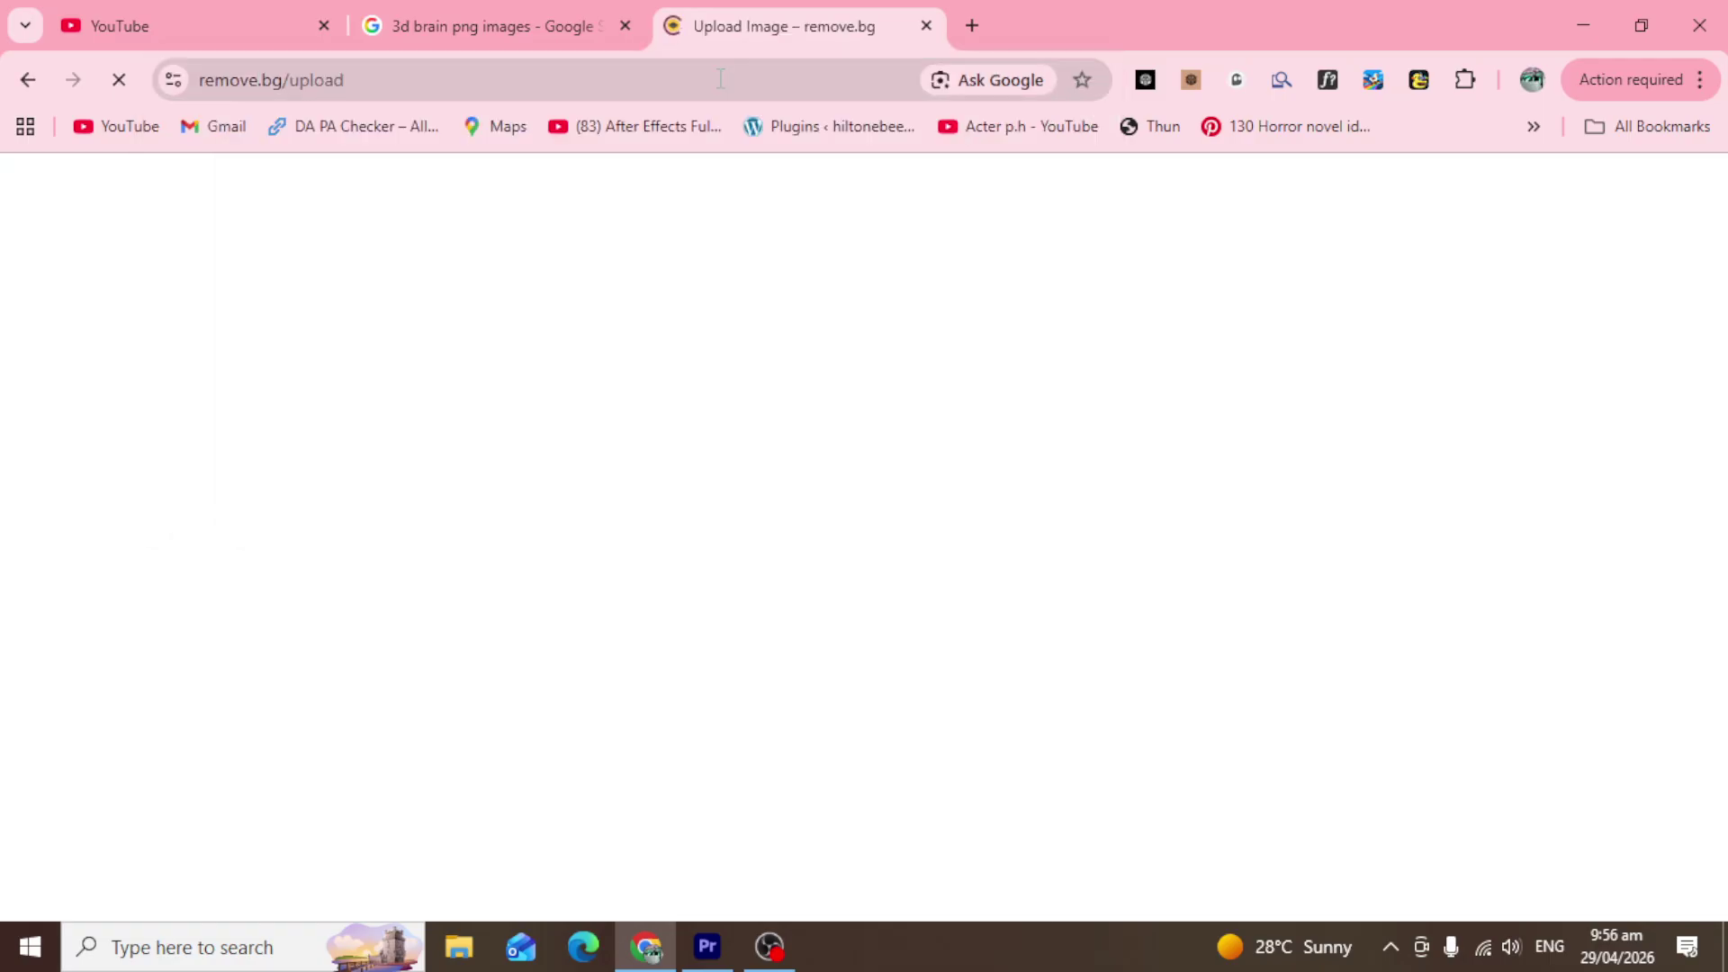
{"action": "left_click", "coordinate": [551, 11]}
{"action": "left_click_drag", "start_coordinate": [1300, 491], "coordinate": [832, 532]}
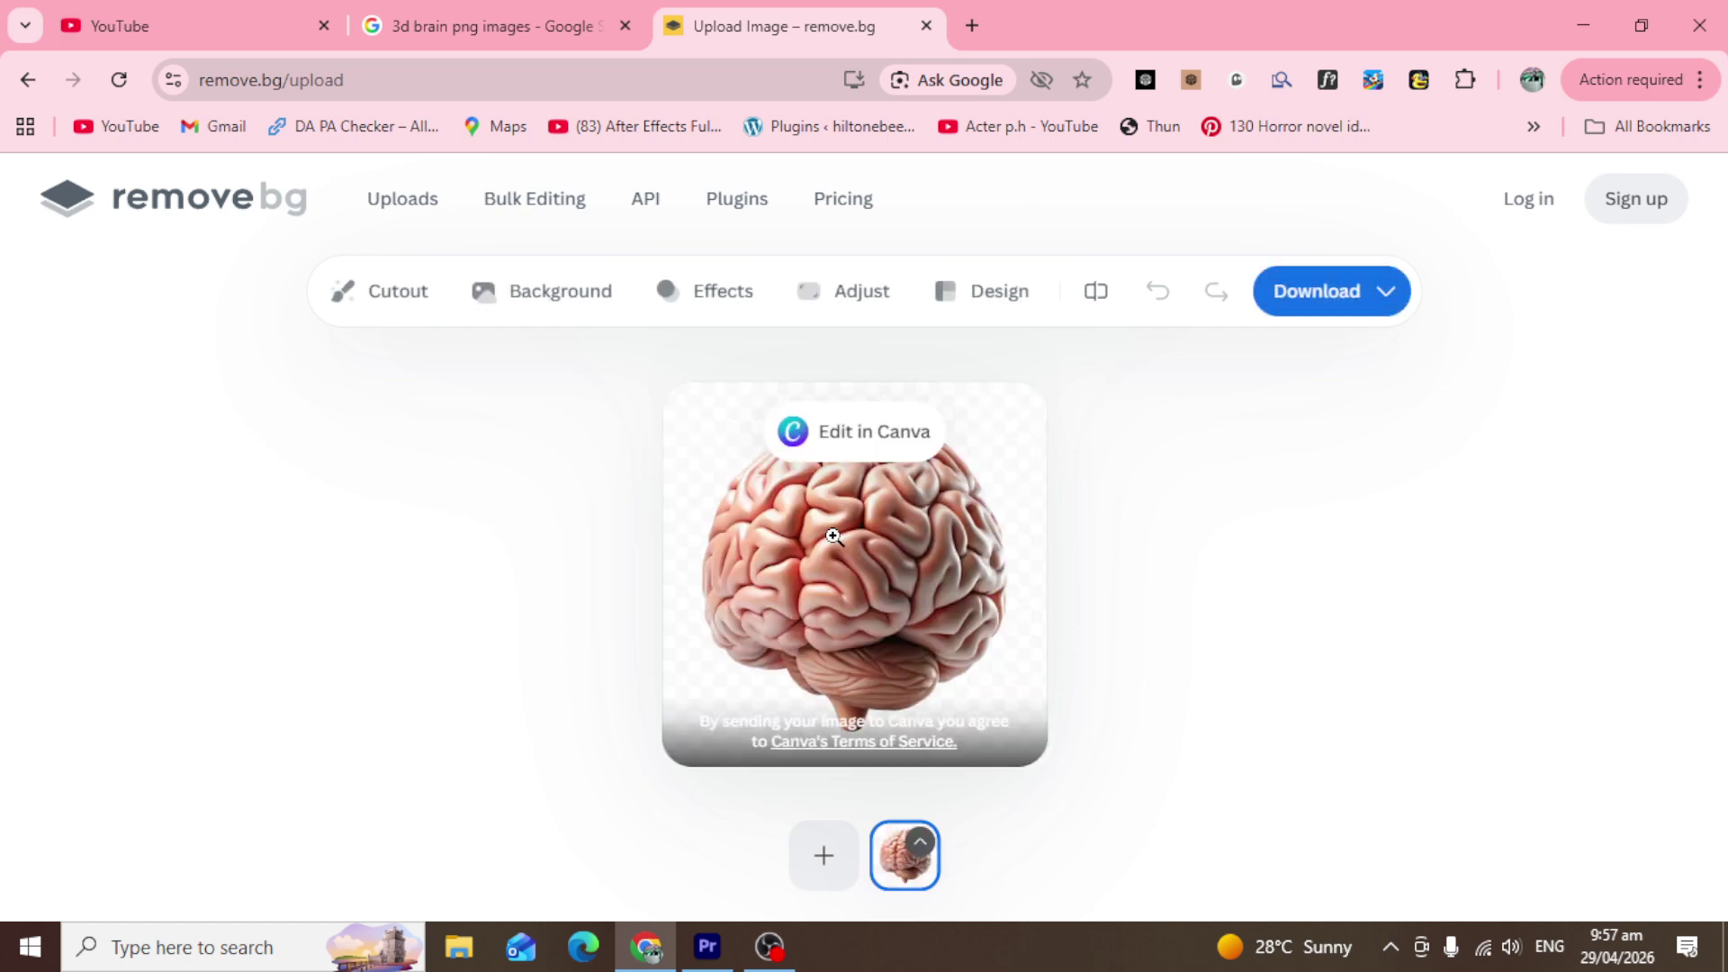
Download the free 500 x 500 preview cutout to Downloads, replacing the existing pngtree human brain model PNG.
{"action": "left_click", "coordinate": [1390, 286]}
{"action": "left_click", "coordinate": [1245, 364]}
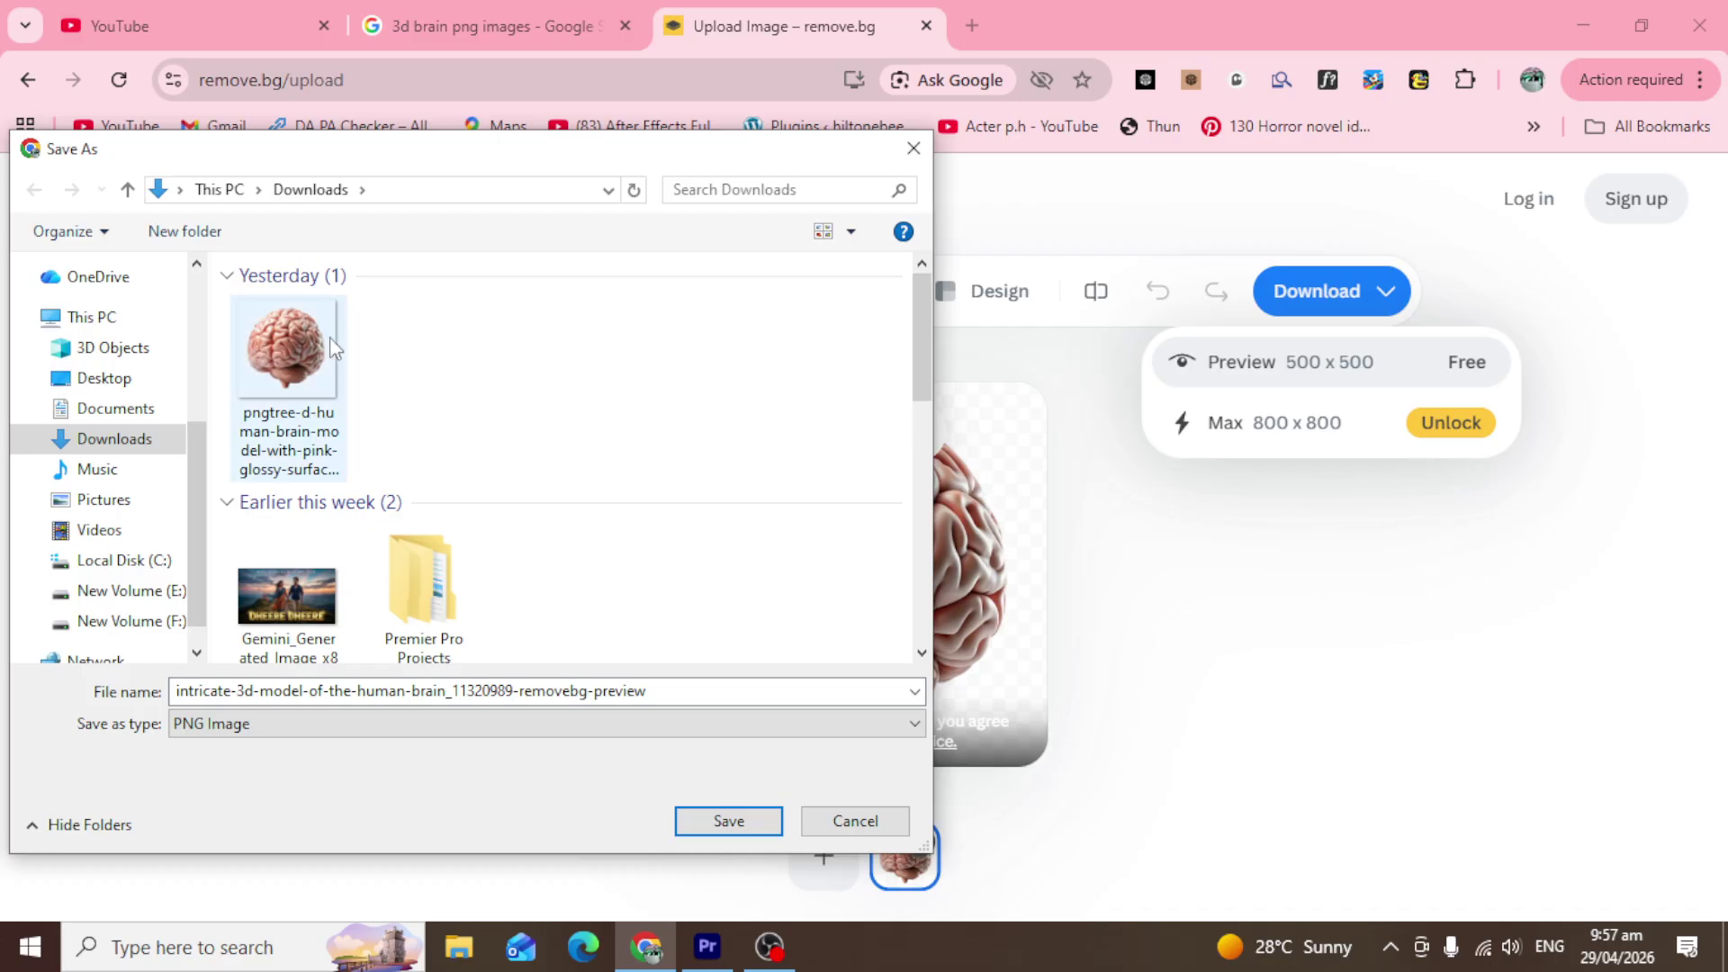
{"action": "left_click", "coordinate": [330, 340]}
{"action": "left_click", "coordinate": [738, 823]}
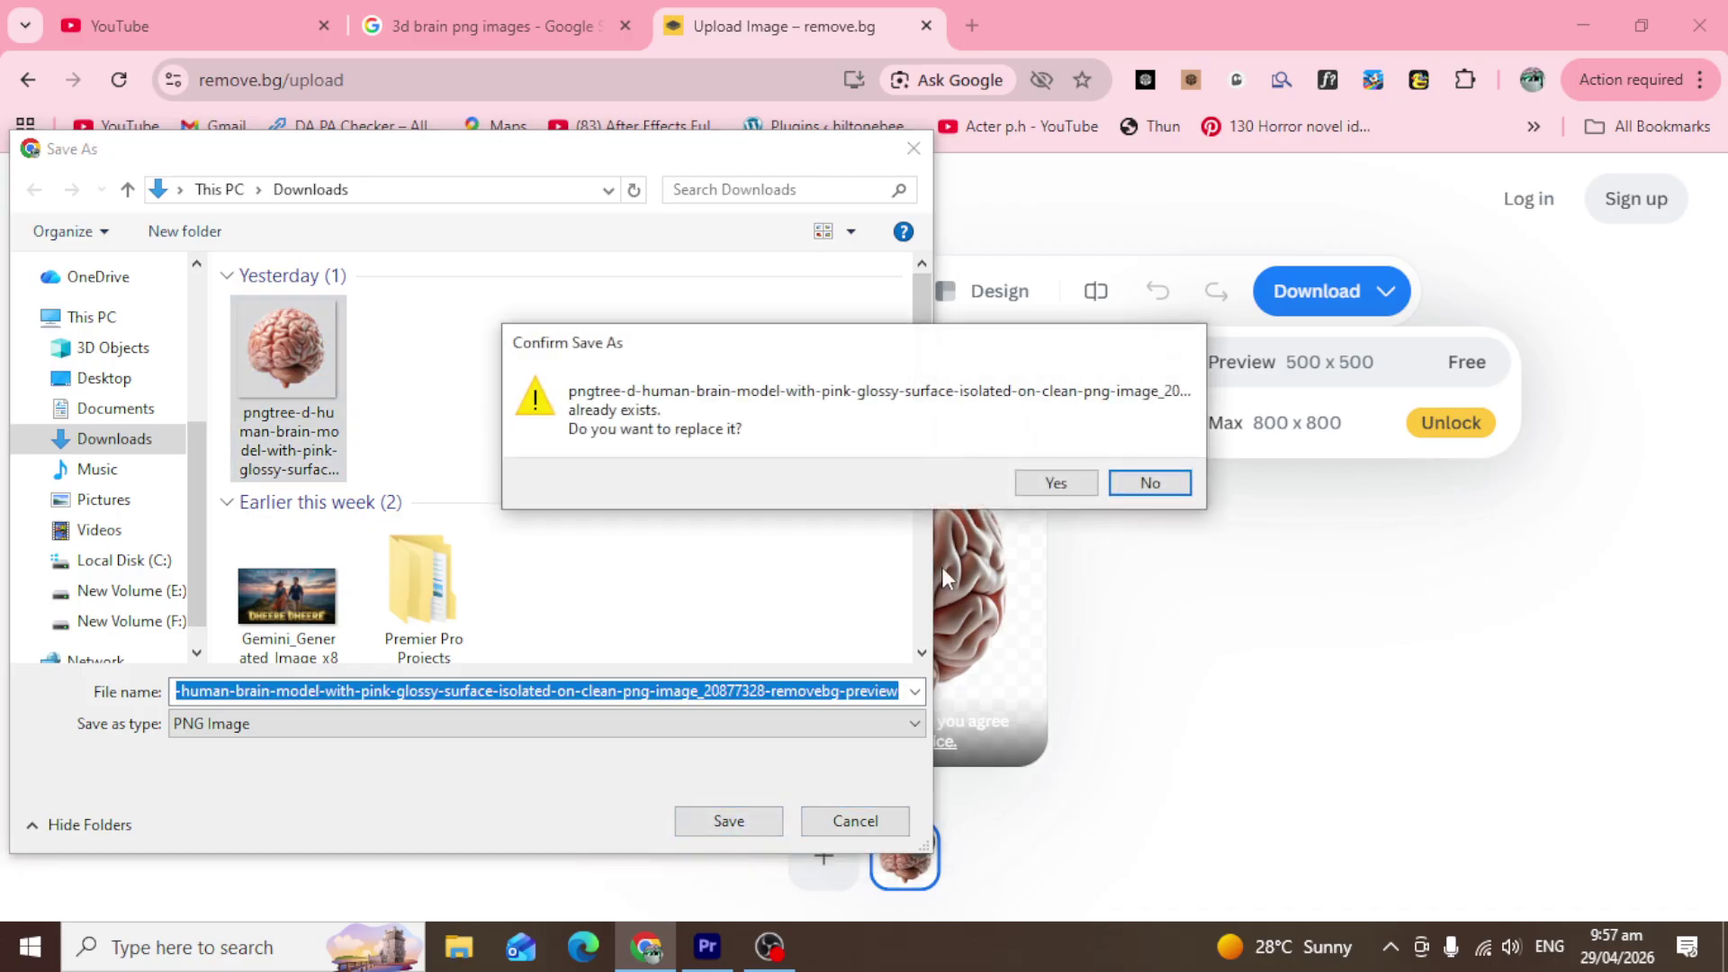
{"action": "left_click", "coordinate": [1049, 488]}
Import the downloaded brain PNG from Chrome into the Untitled project's media in Premiere Pro.
{"action": "left_click", "coordinate": [711, 946]}
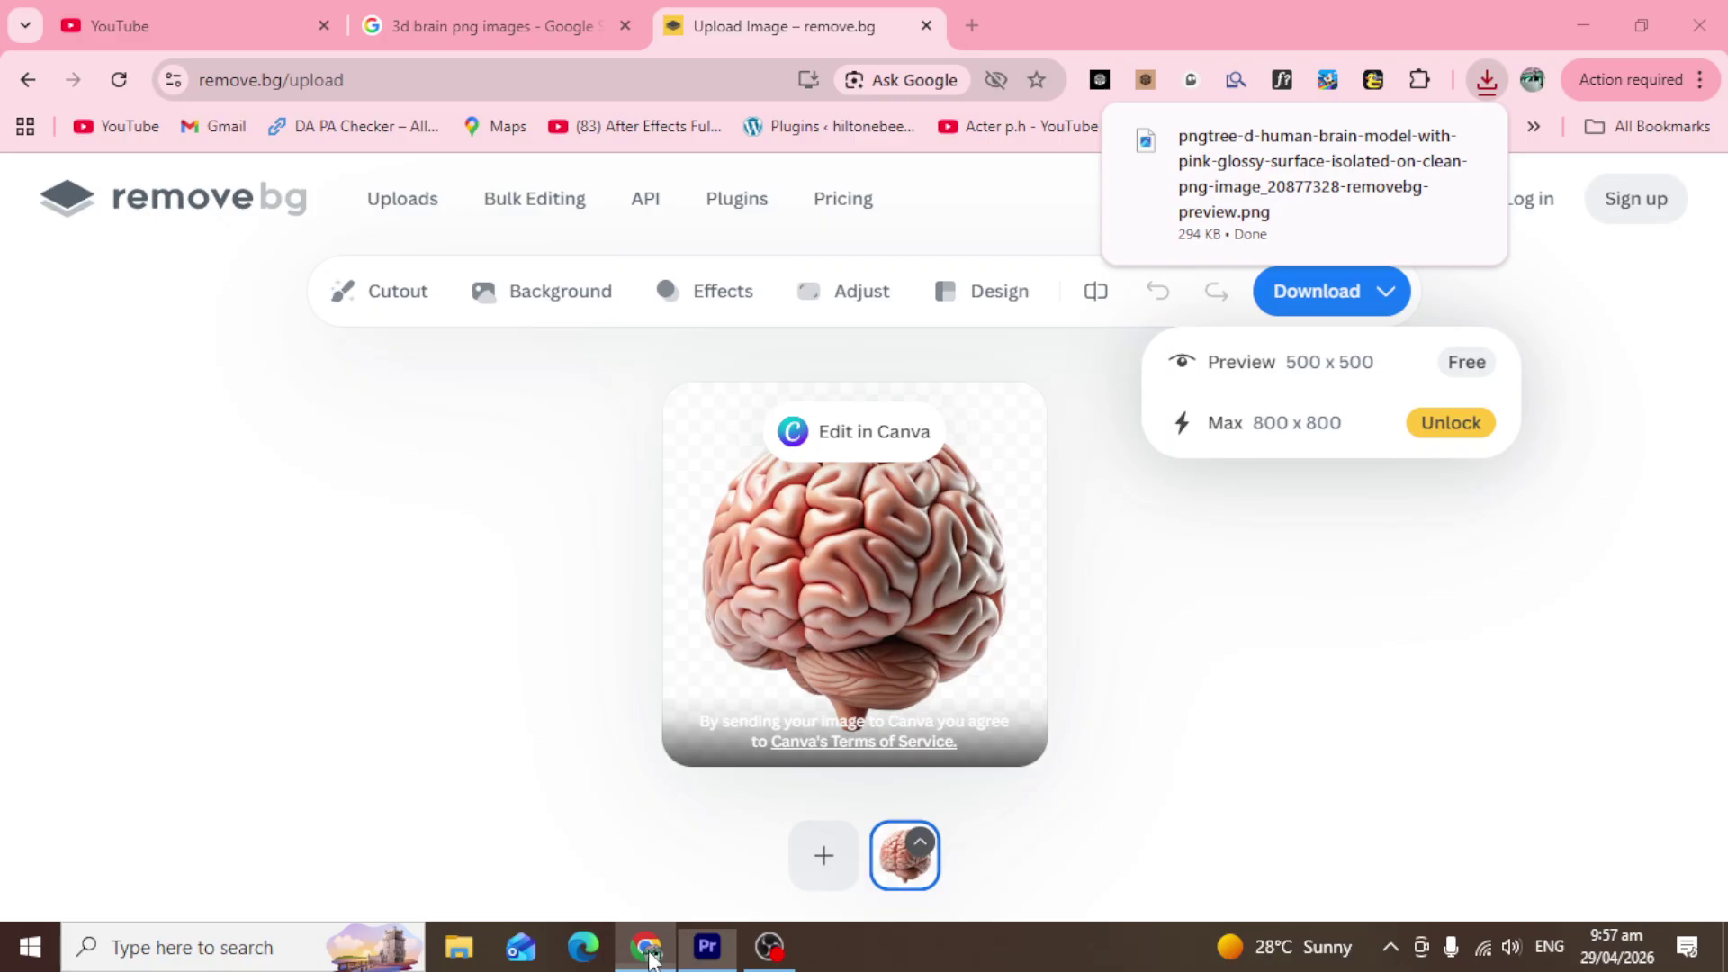
{"action": "left_click", "coordinate": [645, 947]}
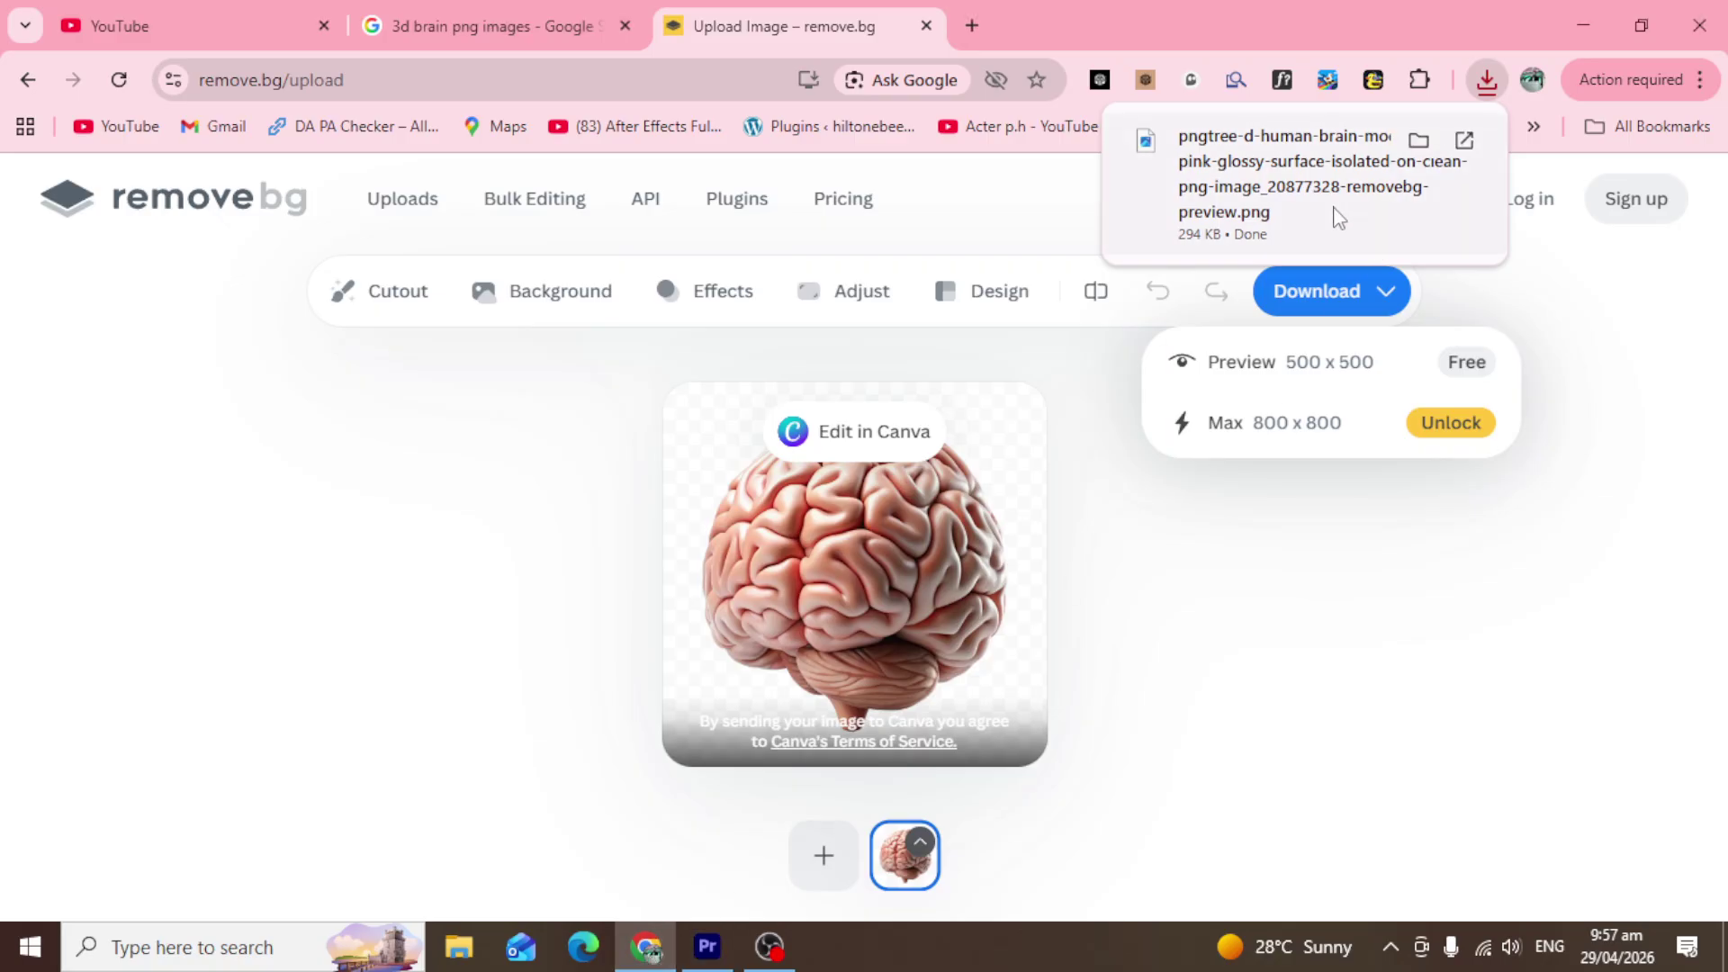
{"action": "left_click_drag", "start_coordinate": [1292, 171], "coordinate": [1071, 158]}
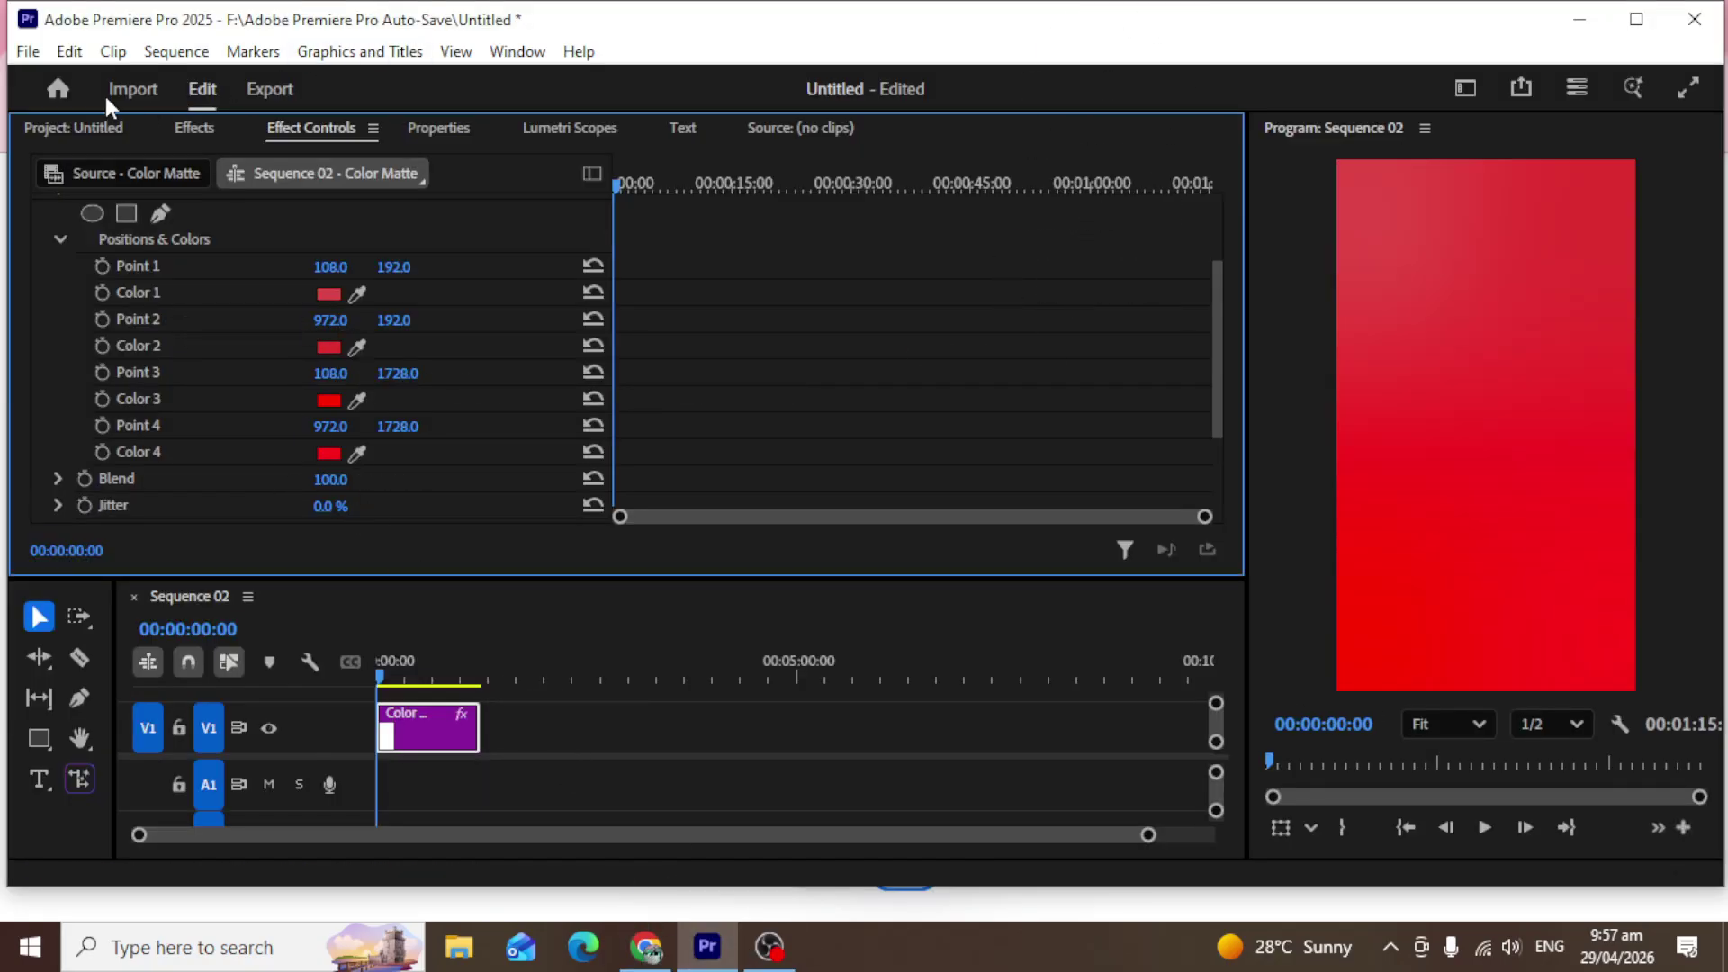
{"action": "left_click", "coordinate": [86, 128]}
{"action": "left_click", "coordinate": [646, 947]}
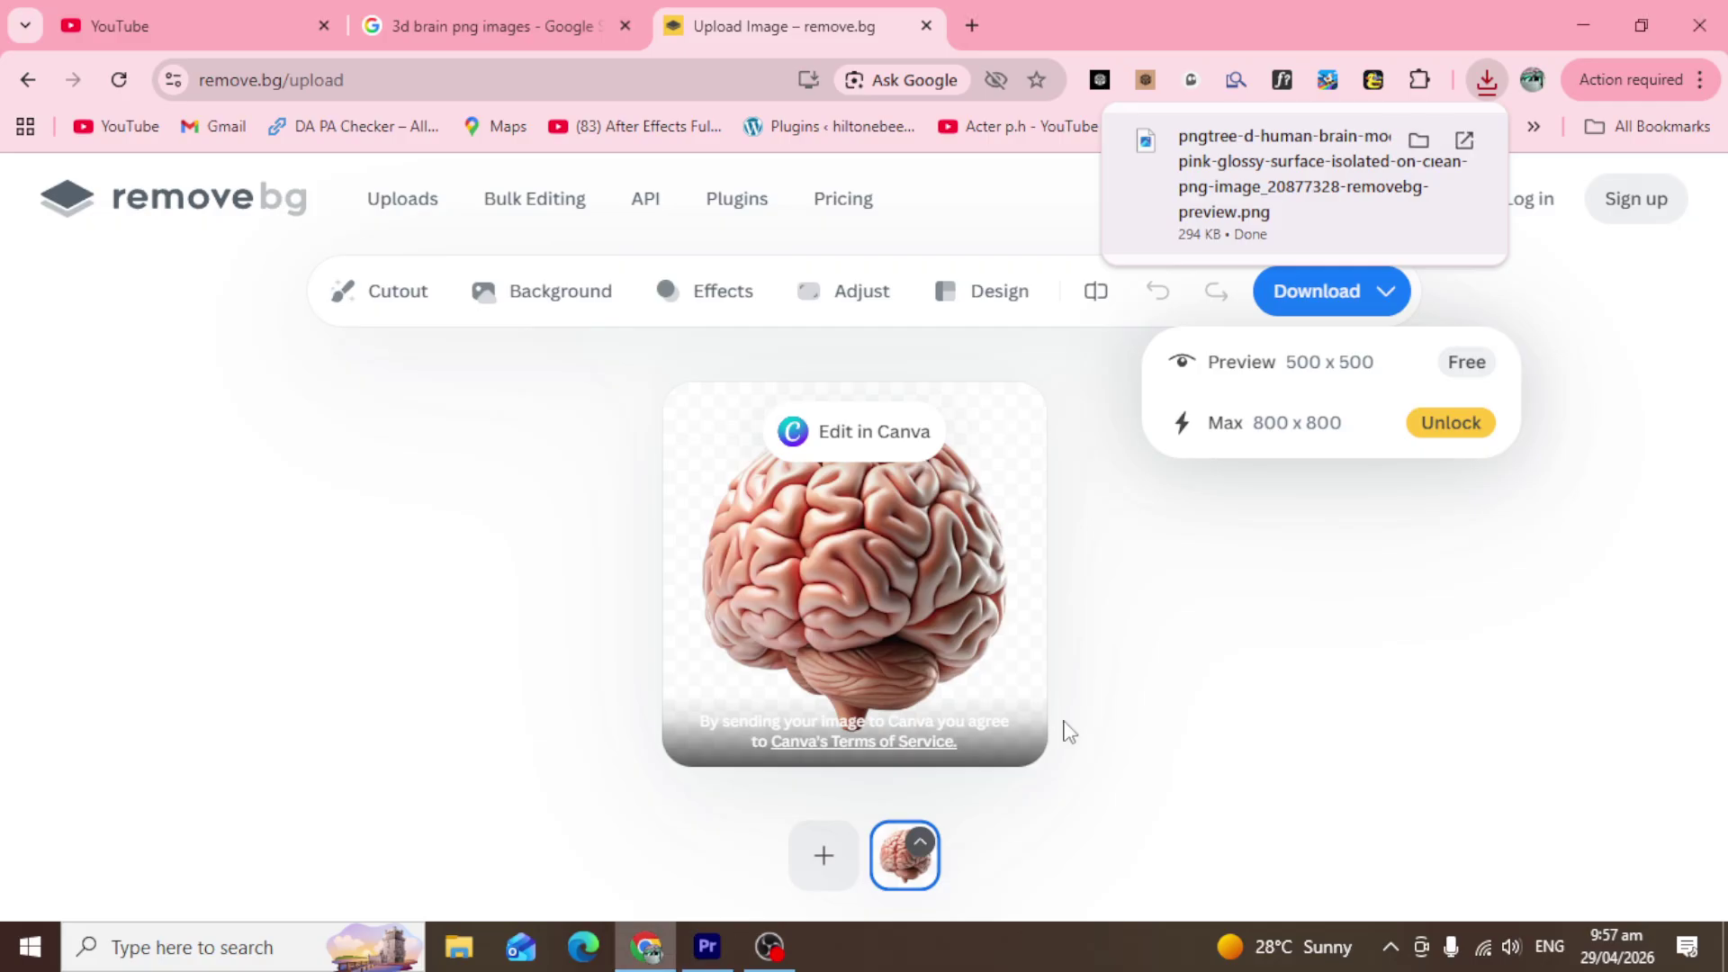
{"action": "left_click_drag", "start_coordinate": [1278, 220], "coordinate": [666, 357]}
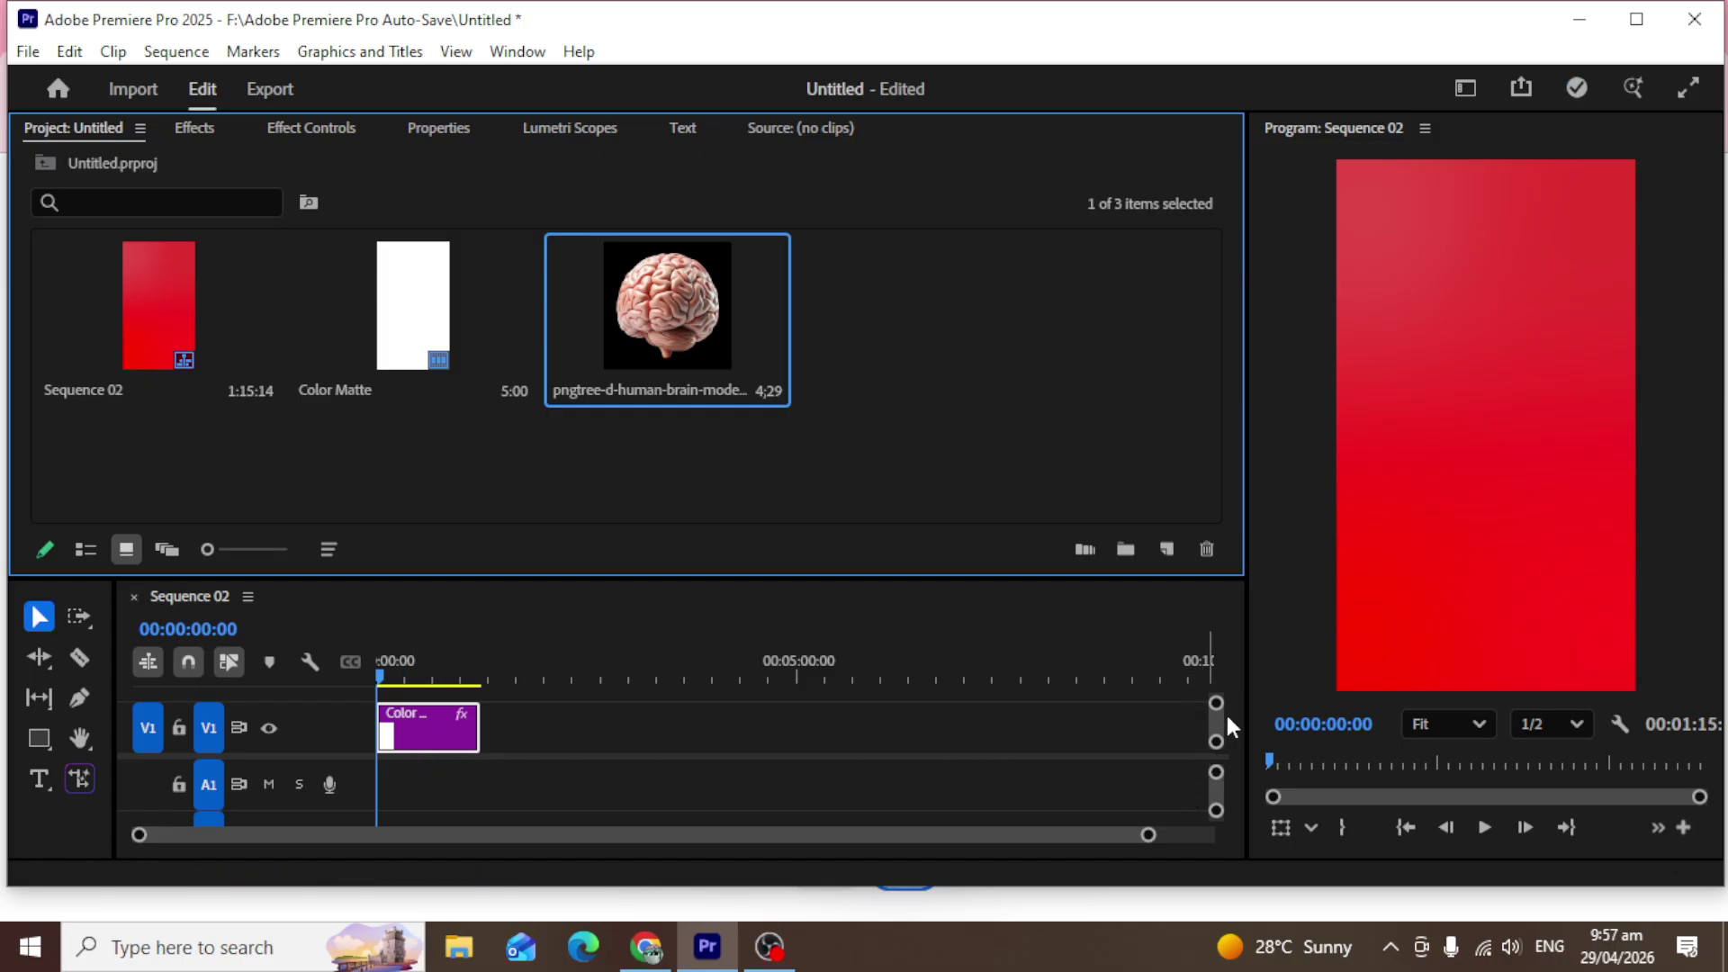
Place the brain PNG on track V2 above the Color Matte clip, starting at 00:00:00:00 and matching the matte's length.
{"action": "left_click_drag", "start_coordinate": [1217, 704], "coordinate": [1216, 701]}
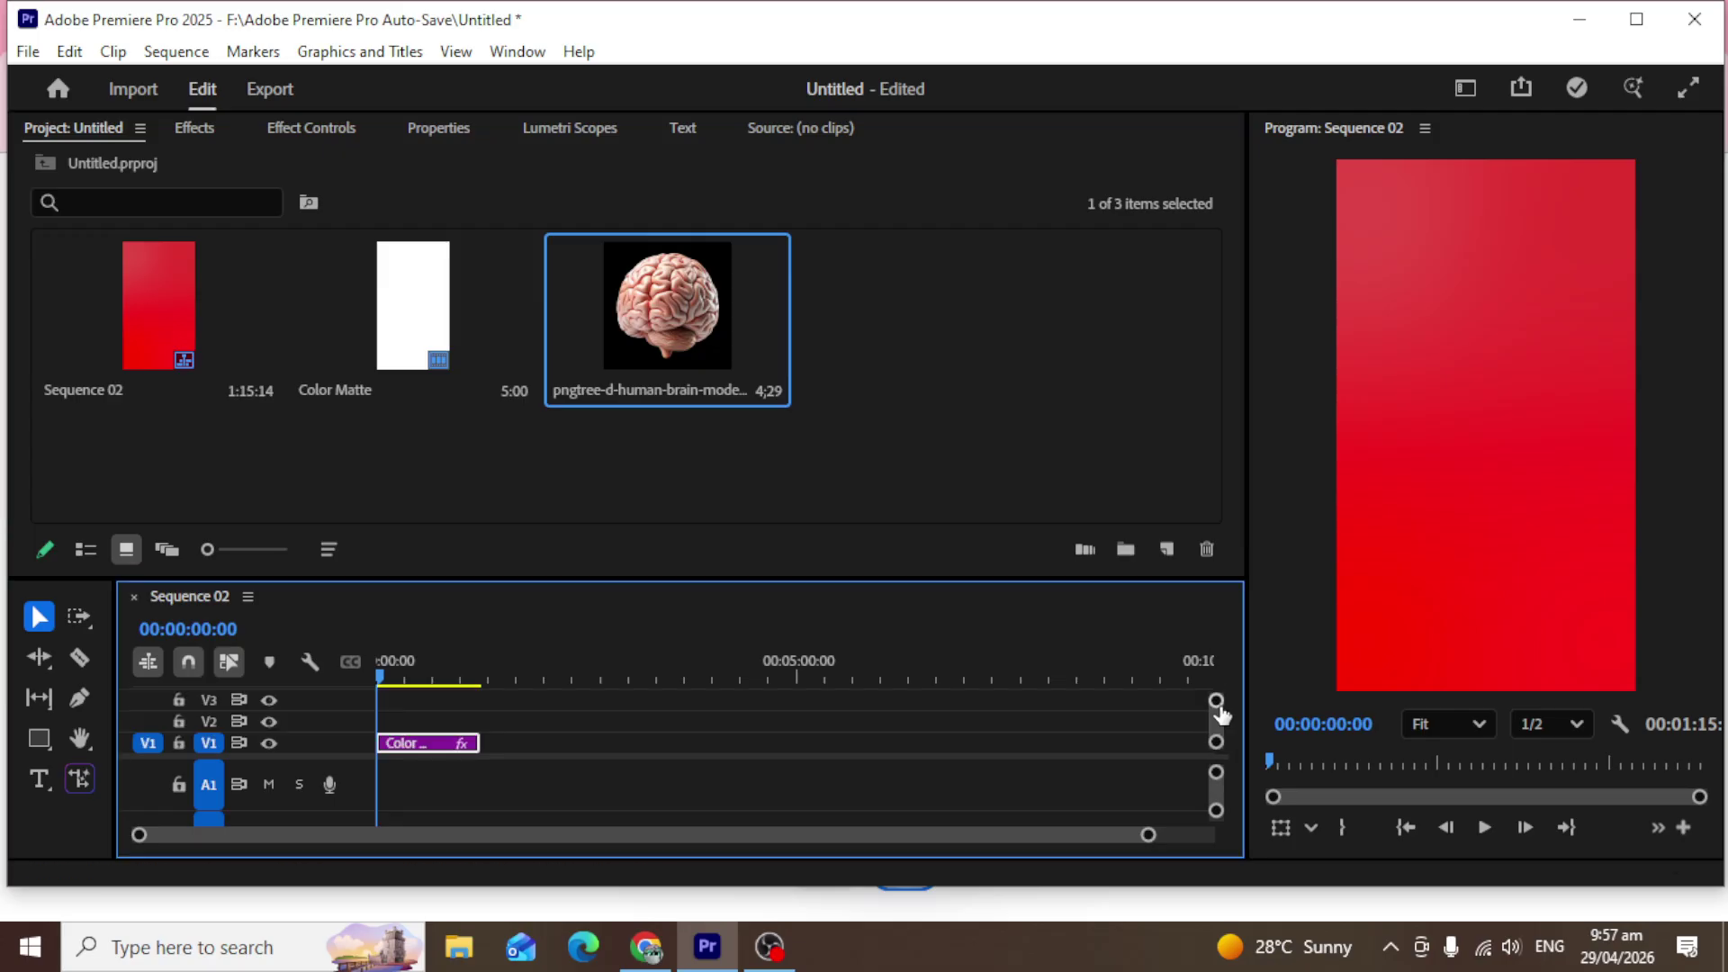
{"action": "left_click_drag", "start_coordinate": [706, 321], "coordinate": [479, 719]}
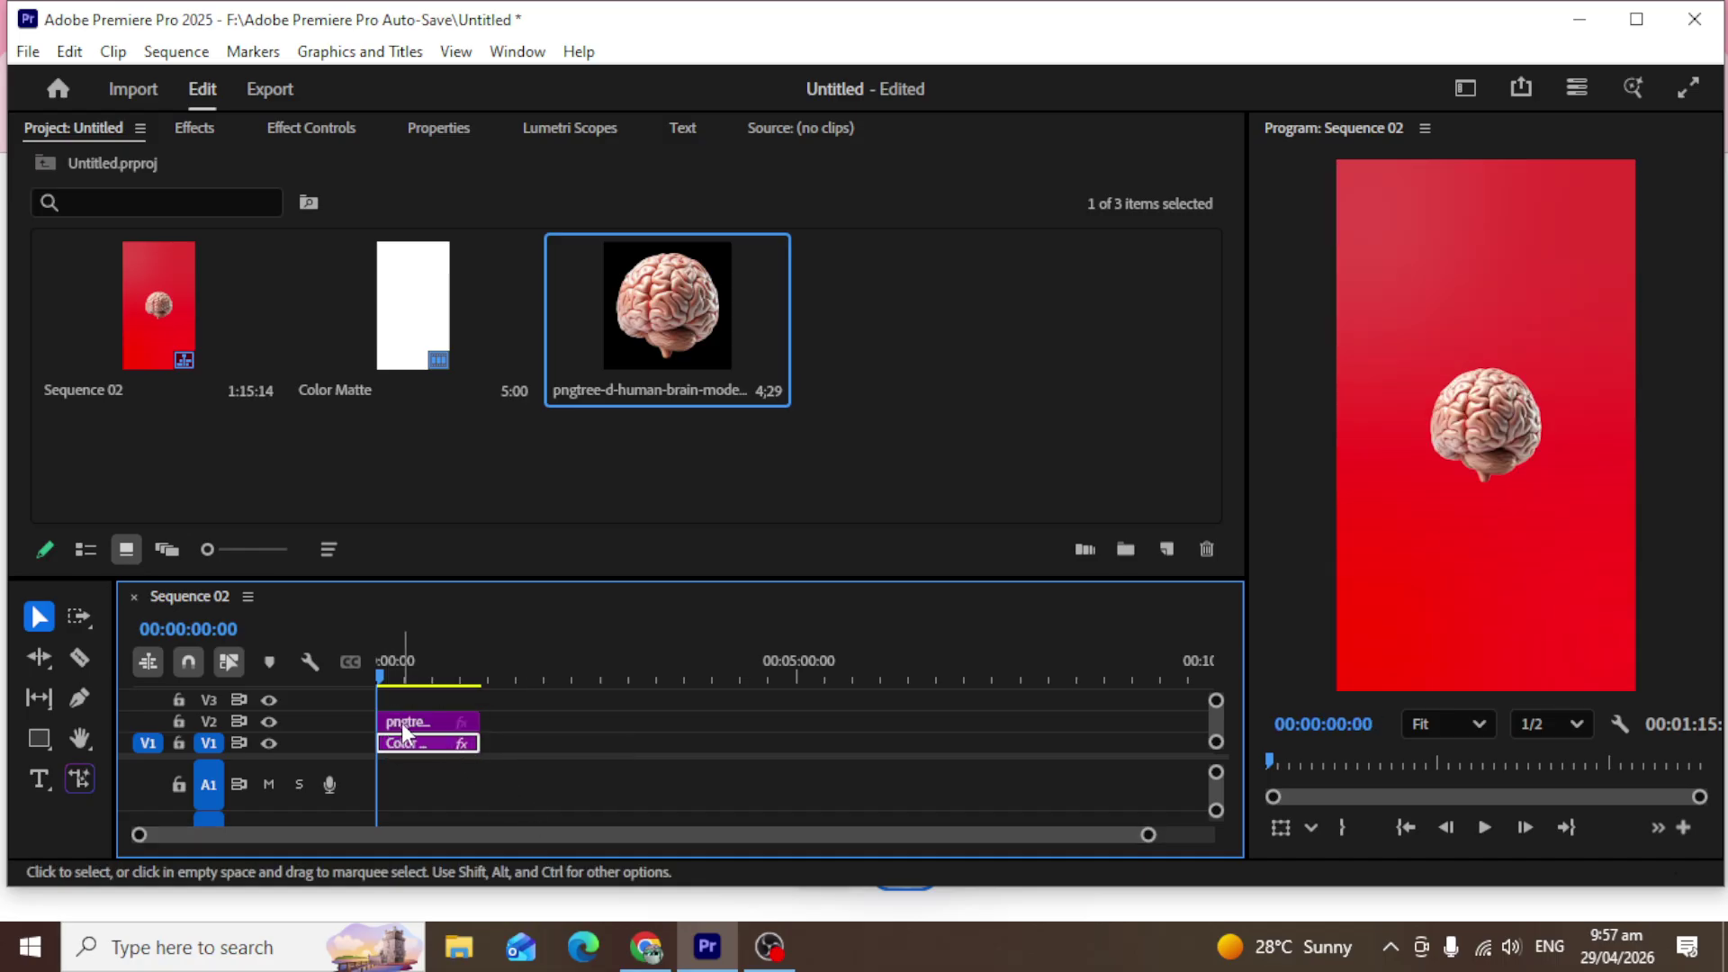
Animate the brain clip's Motion Rotation from 0.0° at the start to 1x0.0° at 00:00:13:06, and preview the spin from the beginning.
{"action": "left_click", "coordinate": [423, 718]}
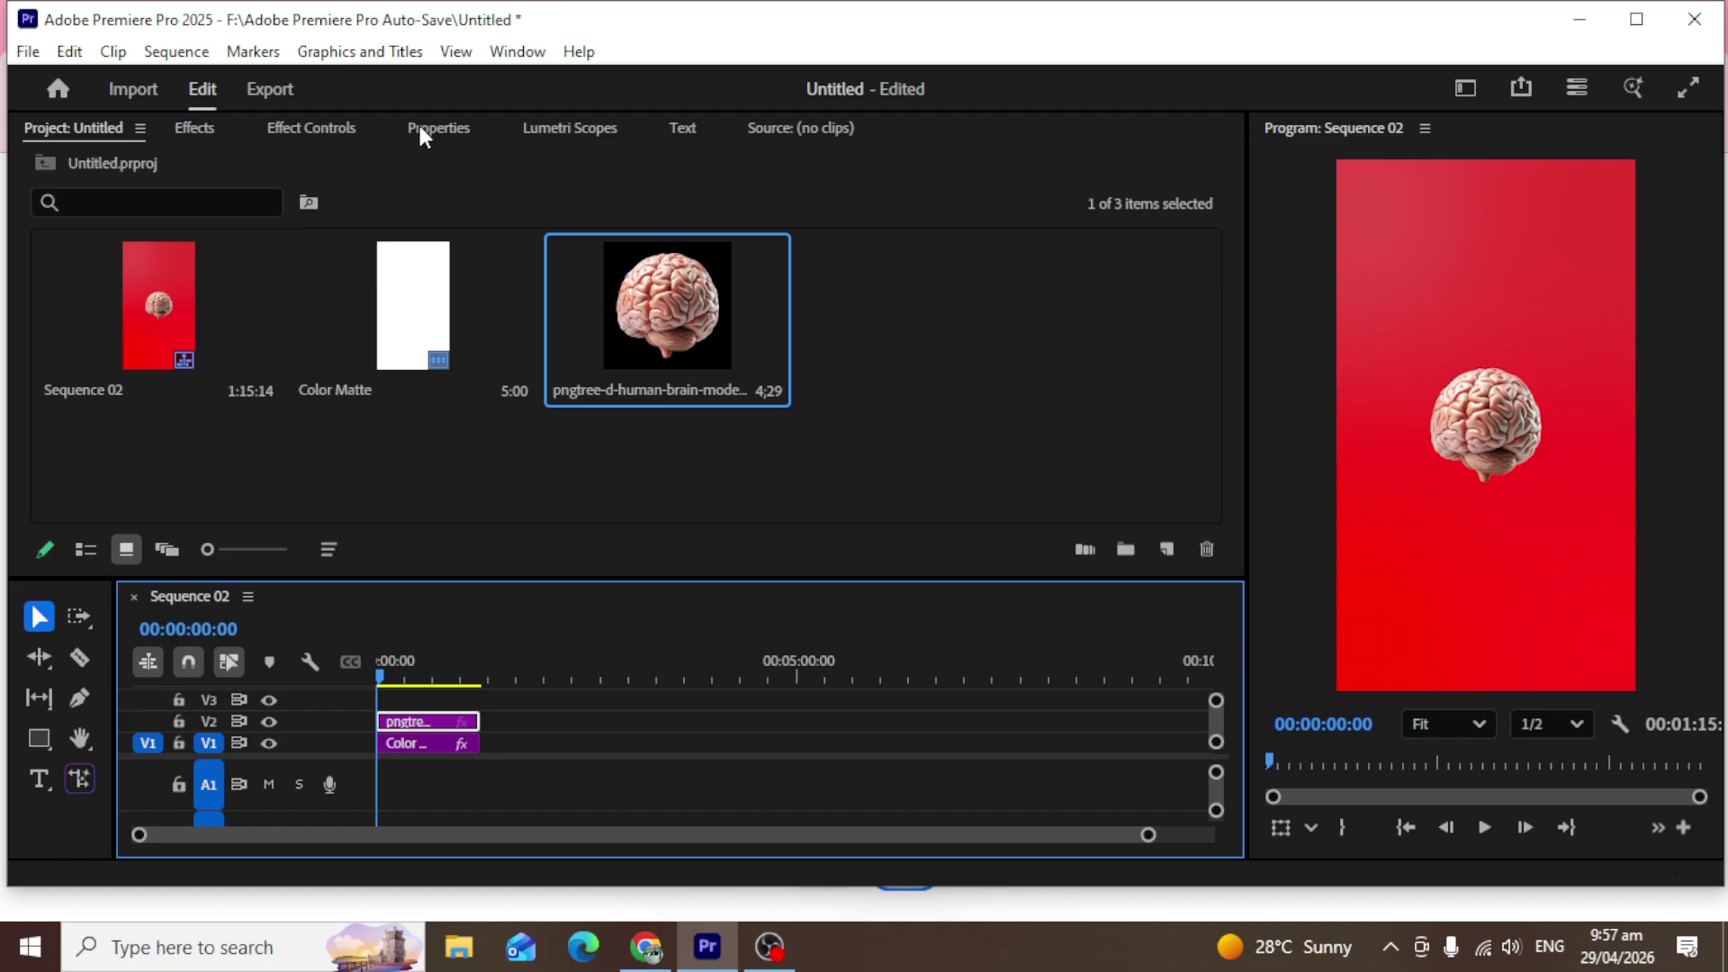
{"action": "left_click", "coordinate": [322, 128]}
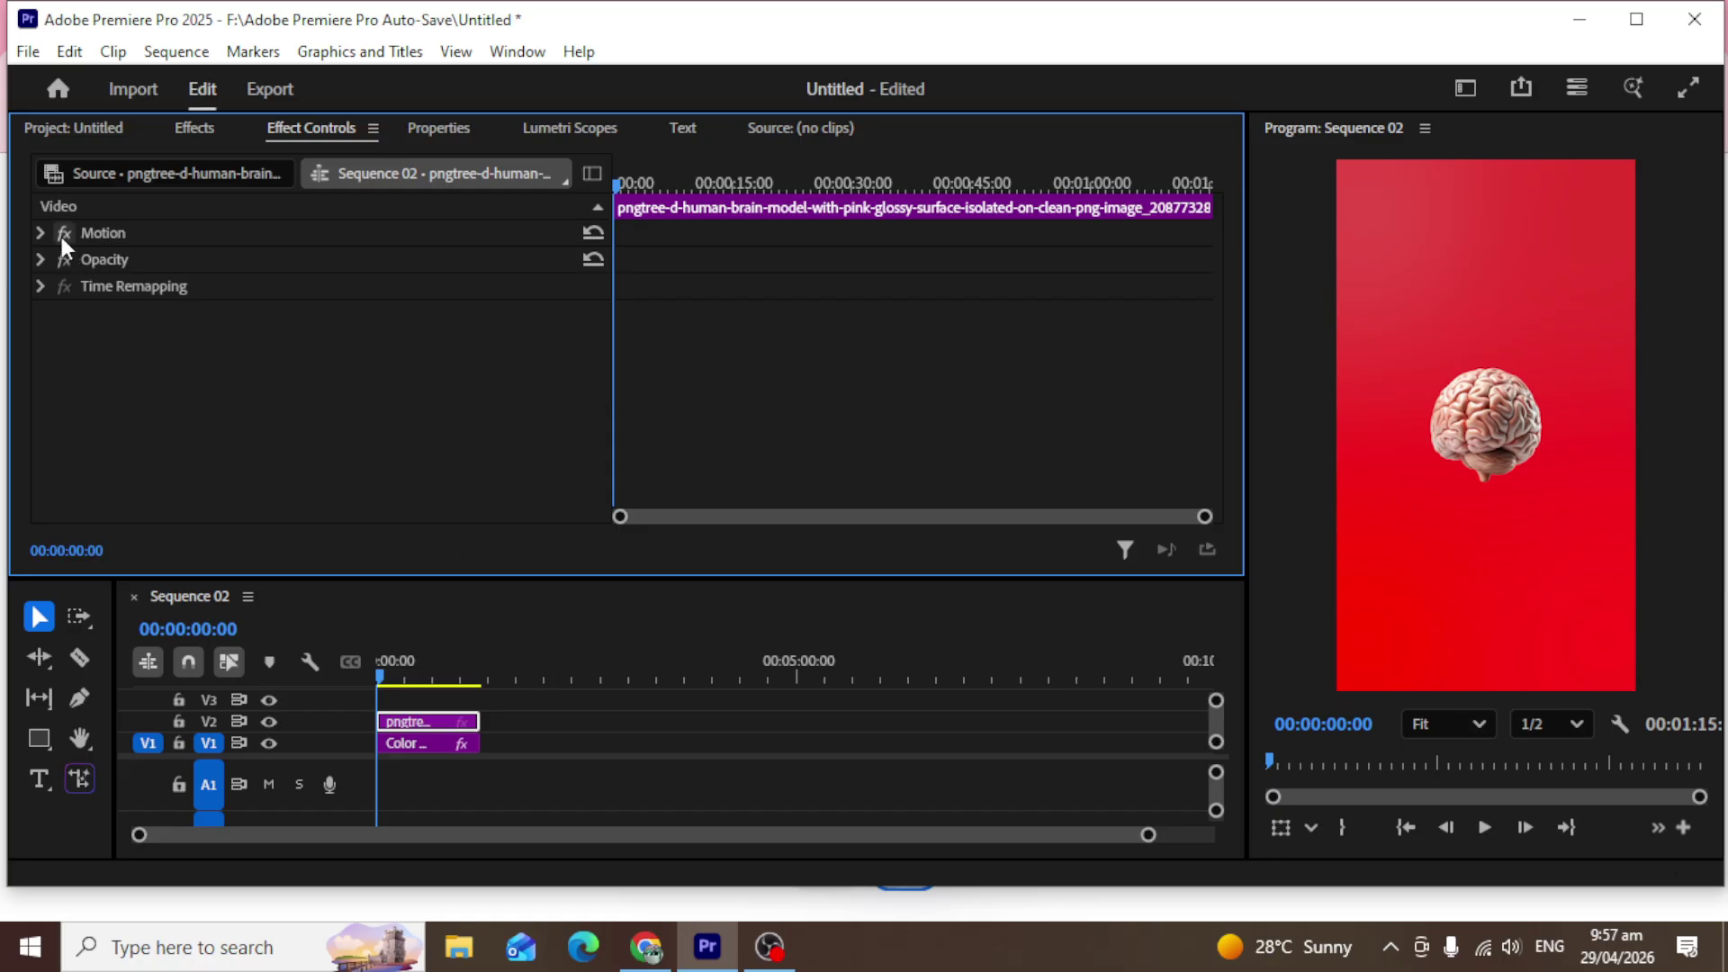
{"action": "left_click", "coordinate": [35, 231]}
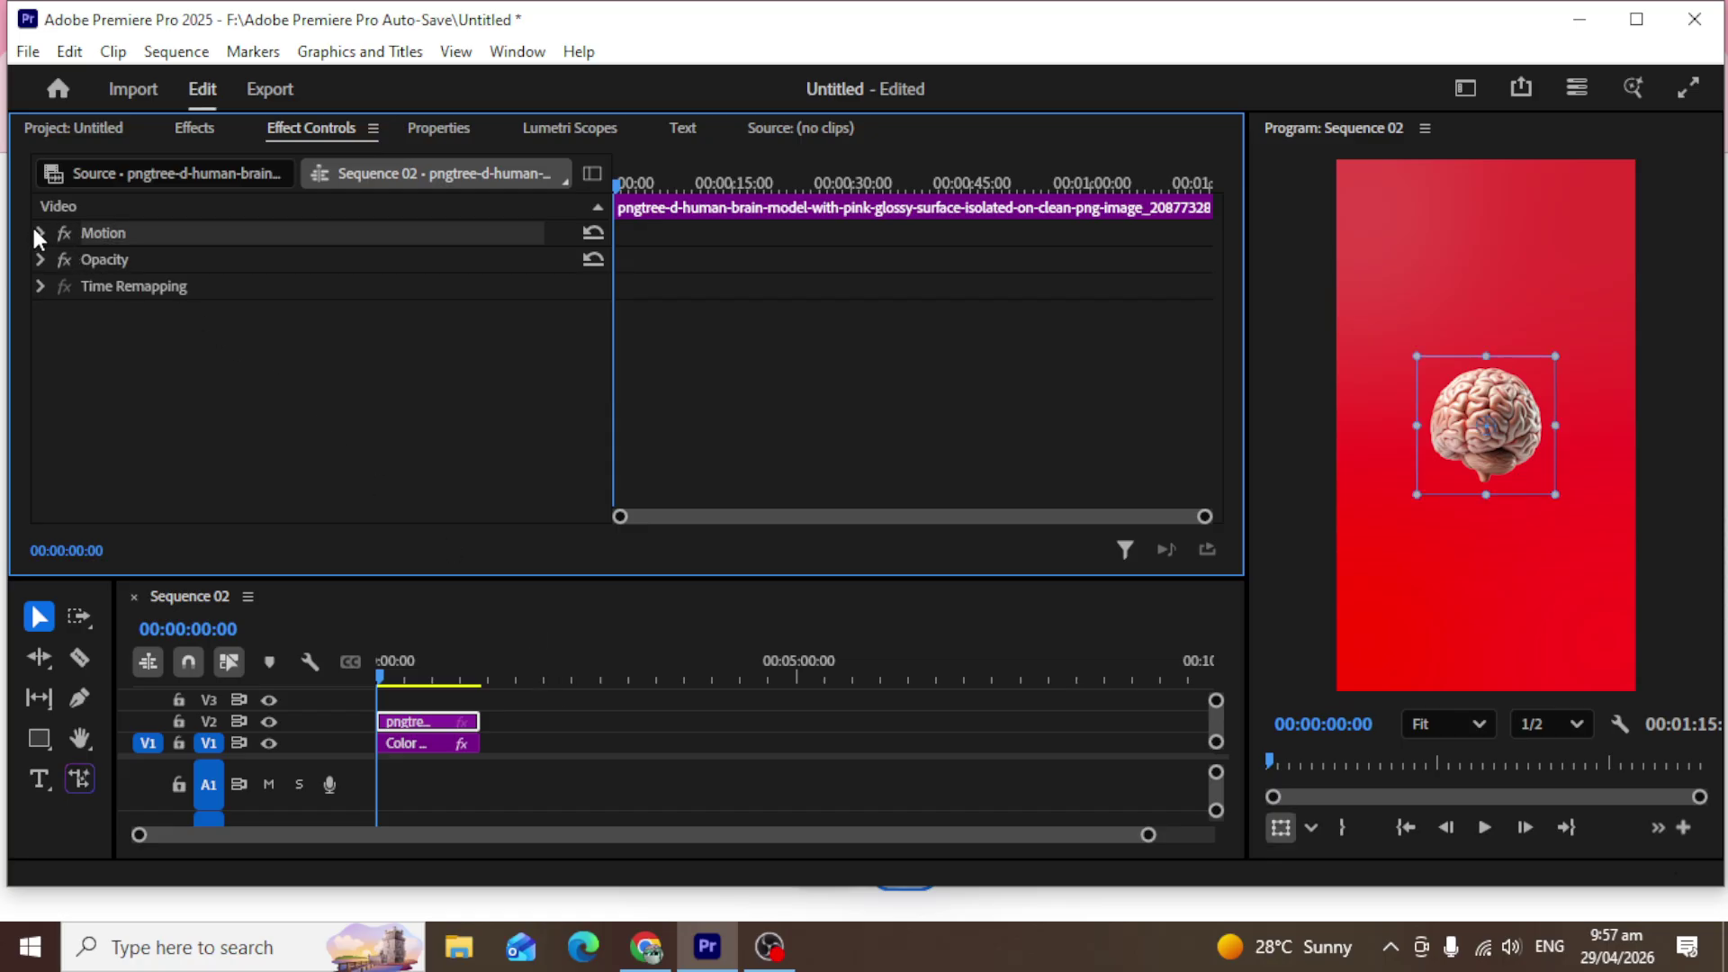
{"action": "left_click", "coordinate": [41, 234]}
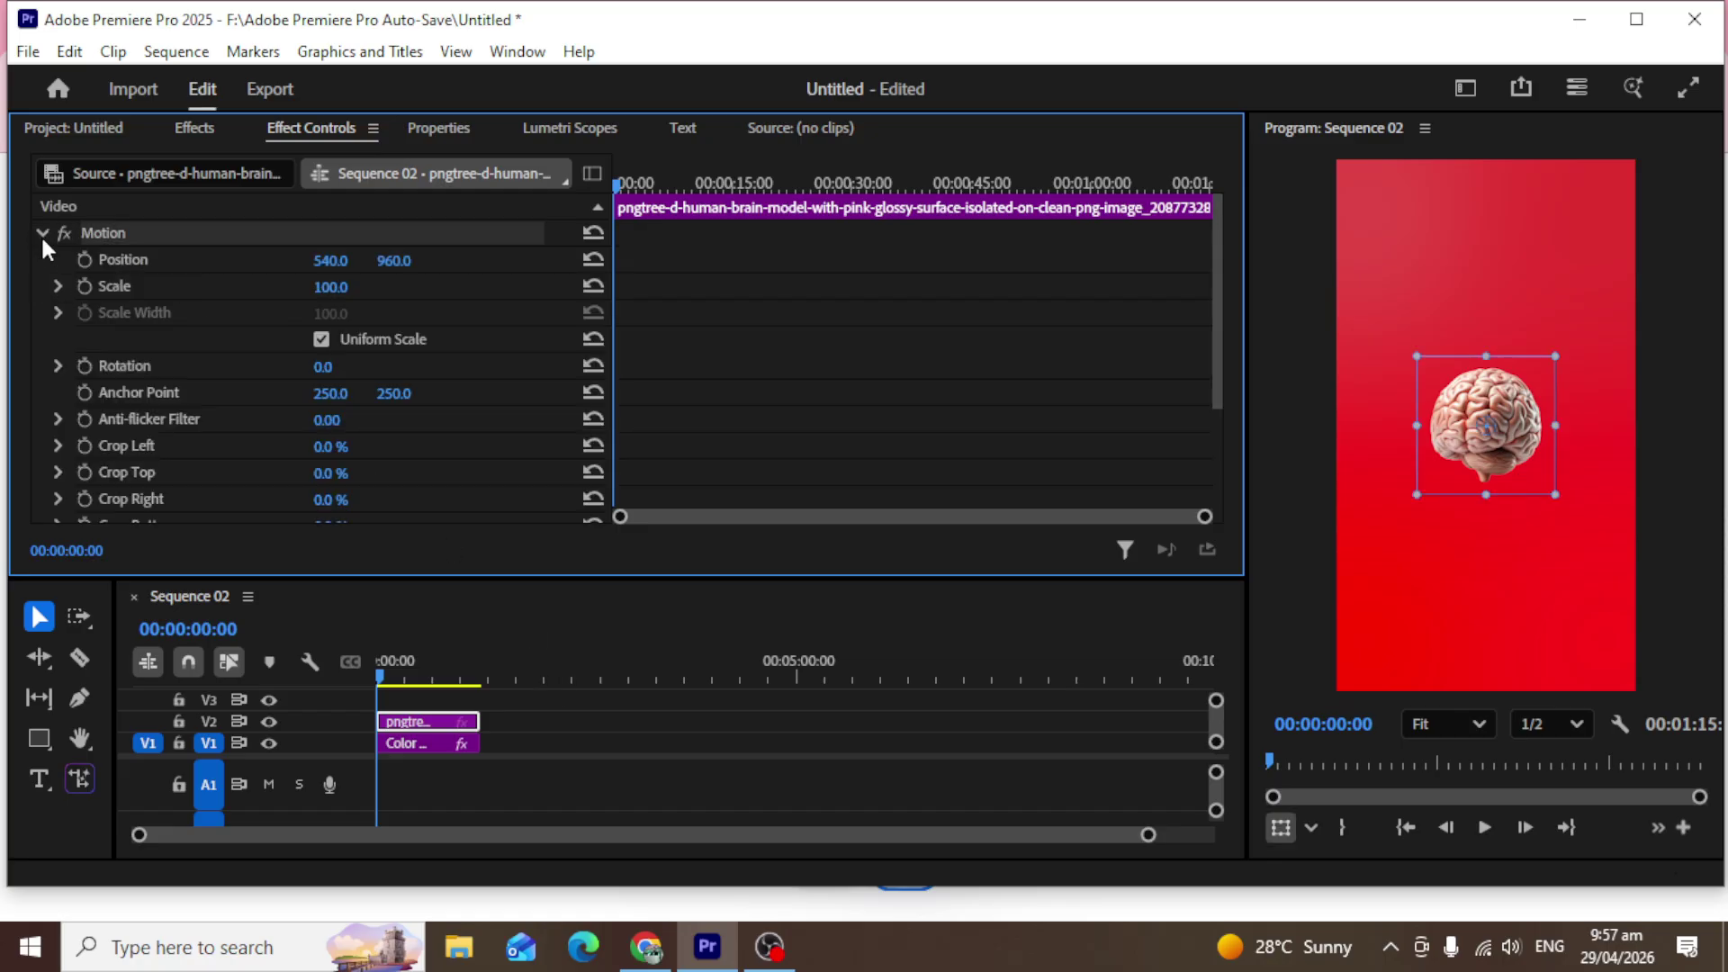
{"action": "left_click", "coordinate": [83, 366]}
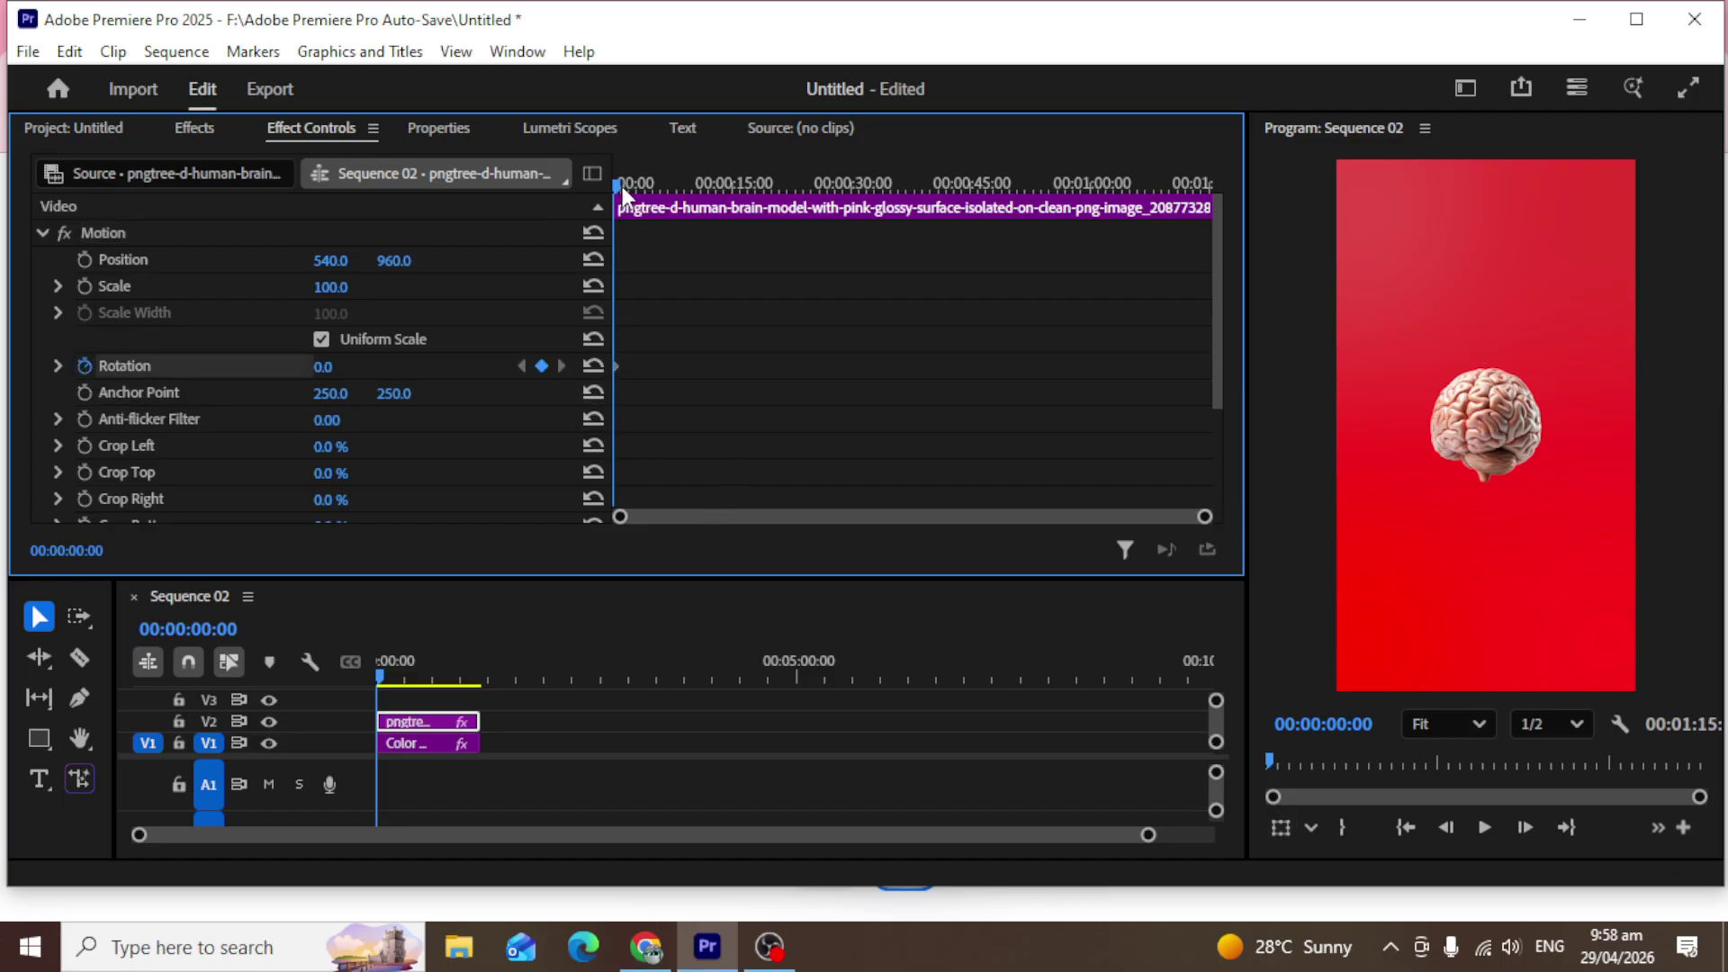
{"action": "left_click_drag", "start_coordinate": [619, 186], "coordinate": [728, 207]}
{"action": "left_click", "coordinate": [323, 367]}
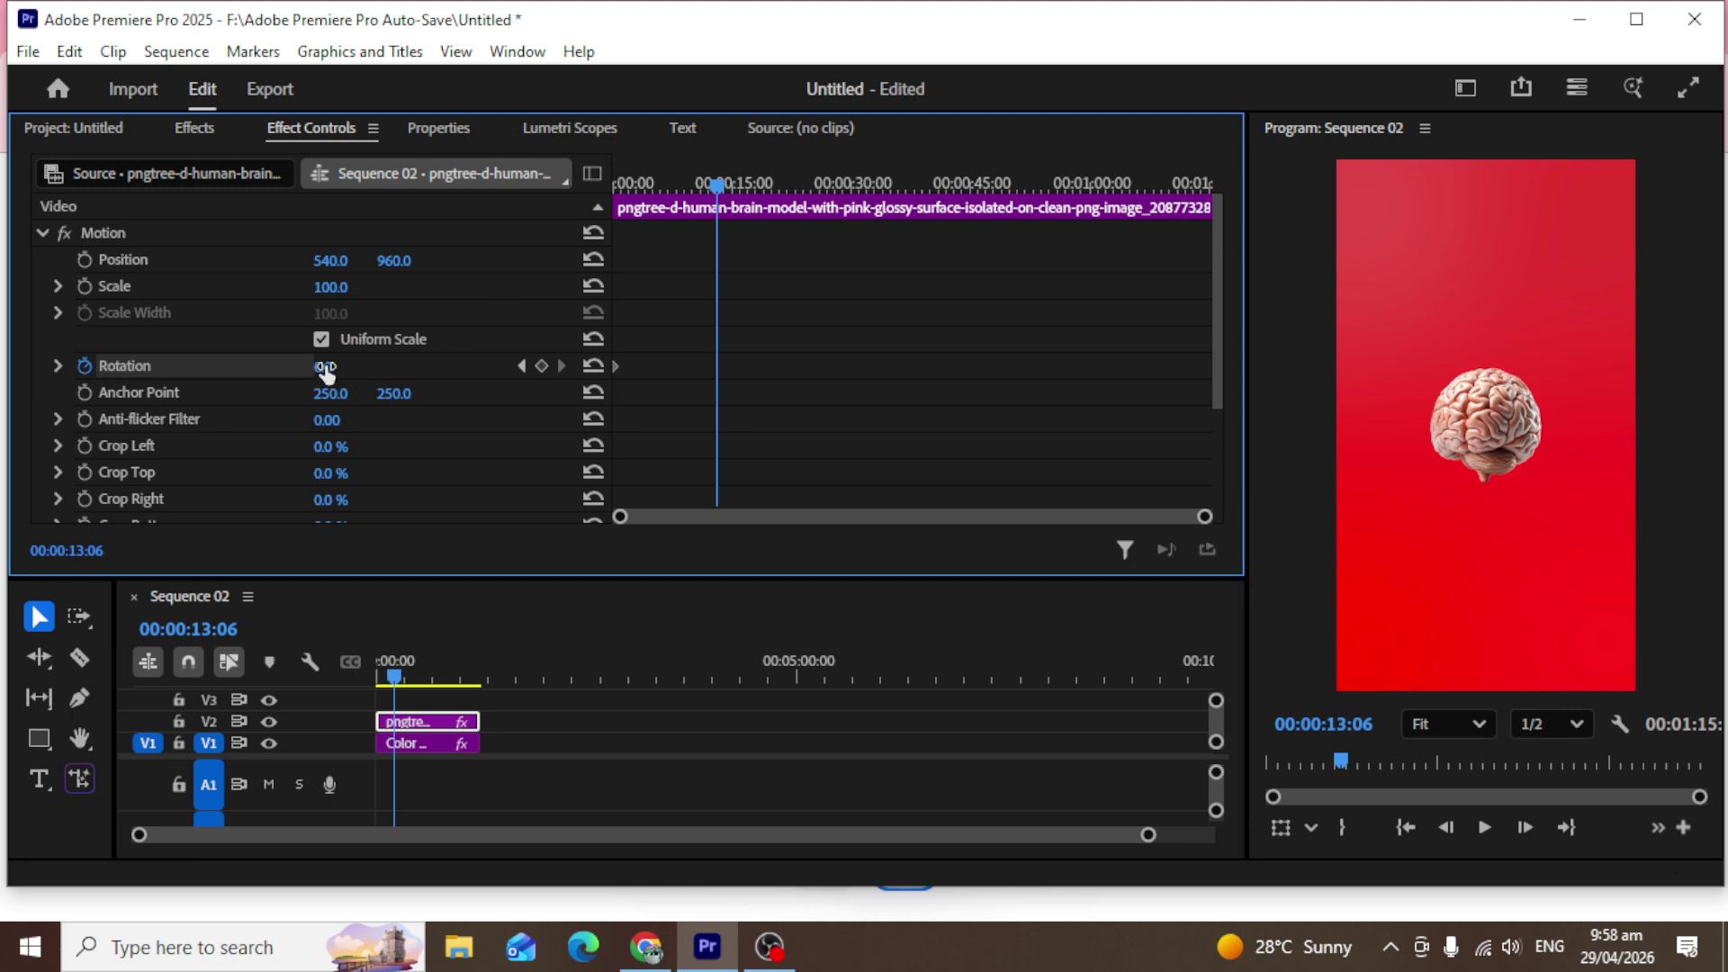
{"action": "type", "text": "1x"}
{"action": "key", "text": "Return"}
{"action": "left_click_drag", "start_coordinate": [717, 187], "coordinate": [564, 202]}
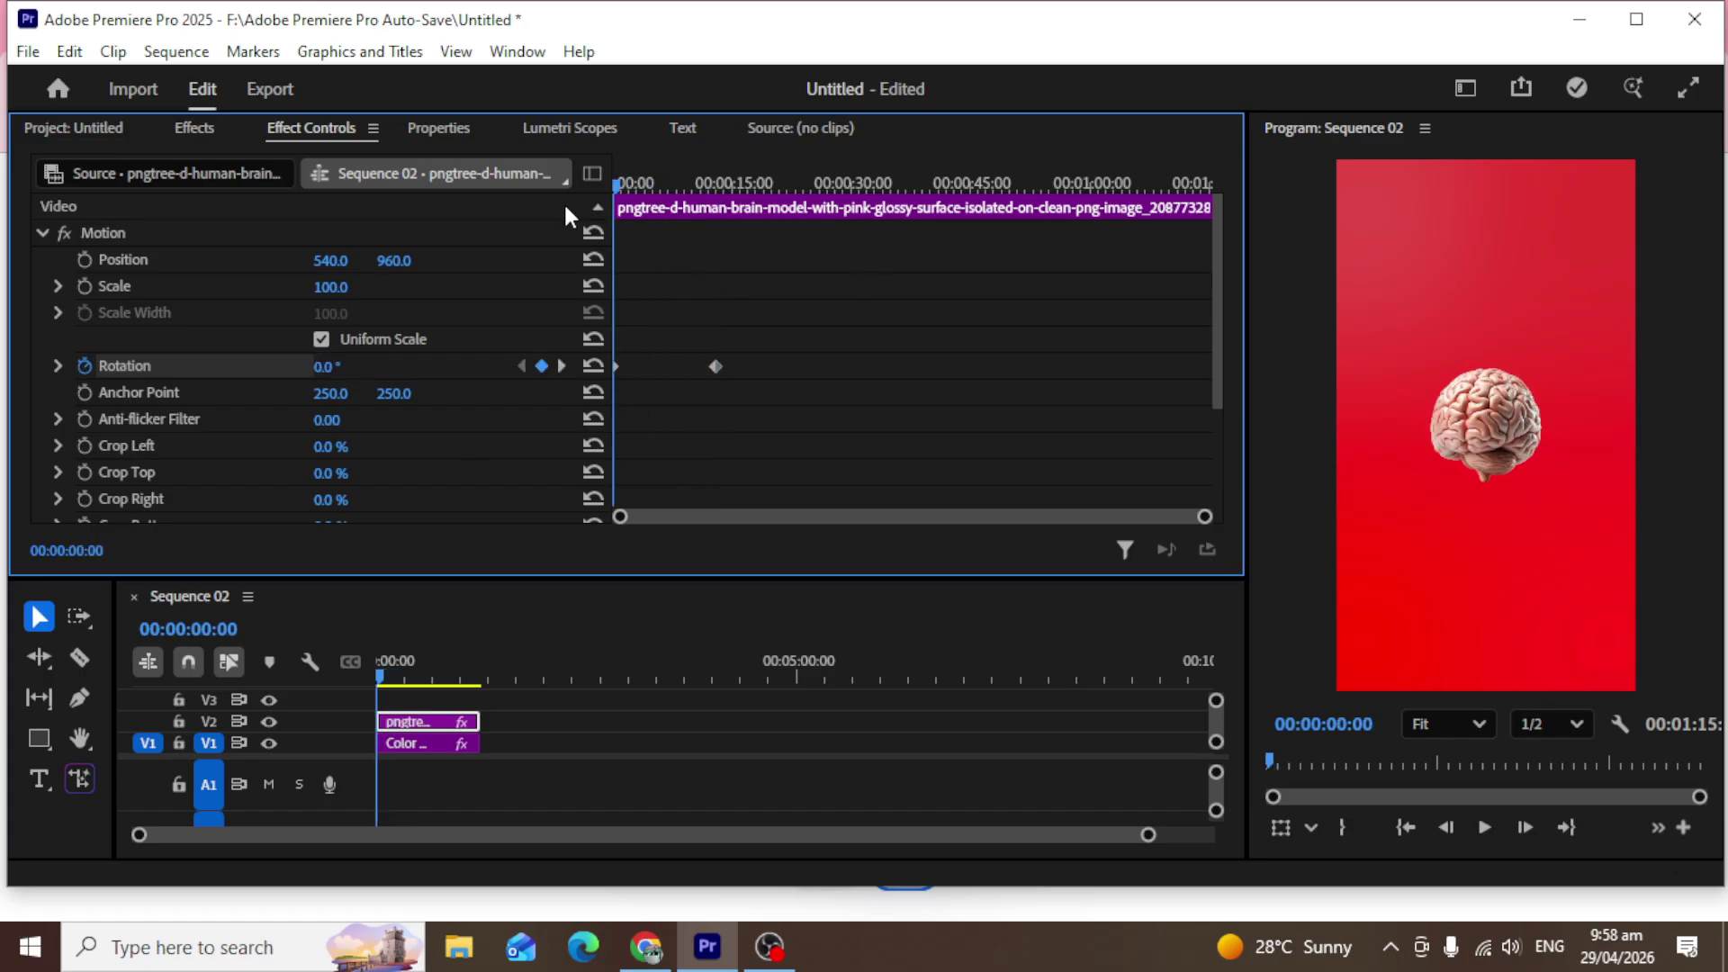
{"action": "key", "text": "space"}
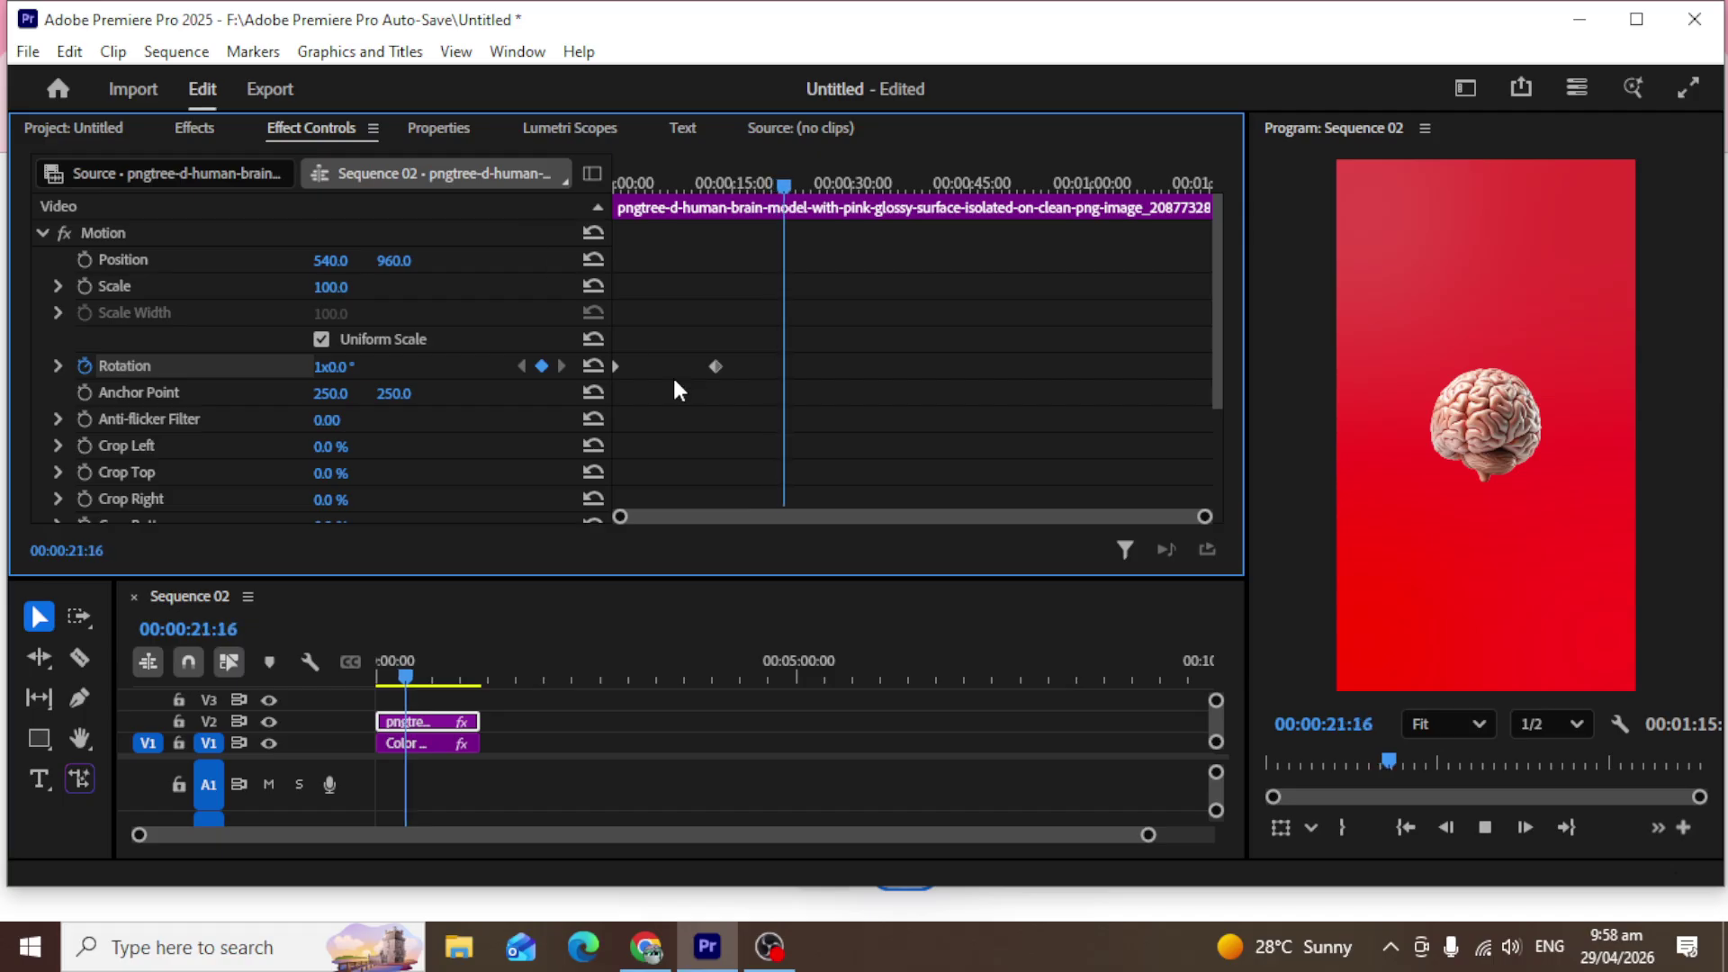
Delete the brain clip's Rotation keyframes and return the playhead to 00:00:00:00.
{"action": "left_click", "coordinate": [86, 366]}
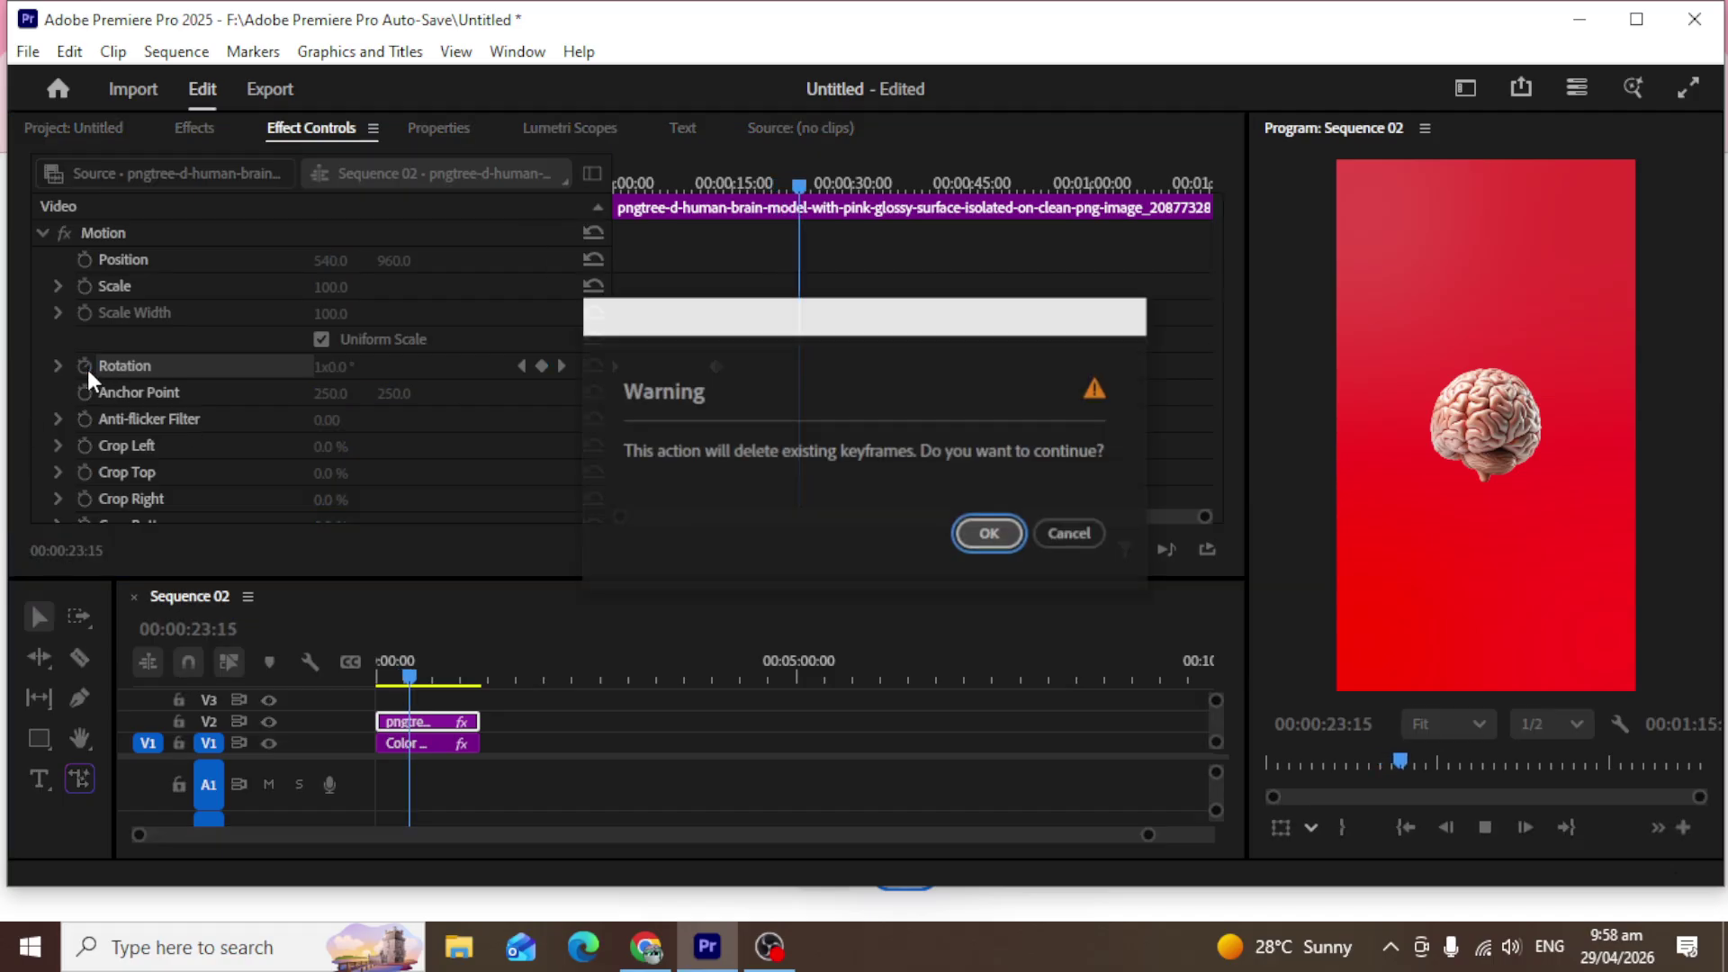
{"action": "left_click", "coordinate": [990, 534]}
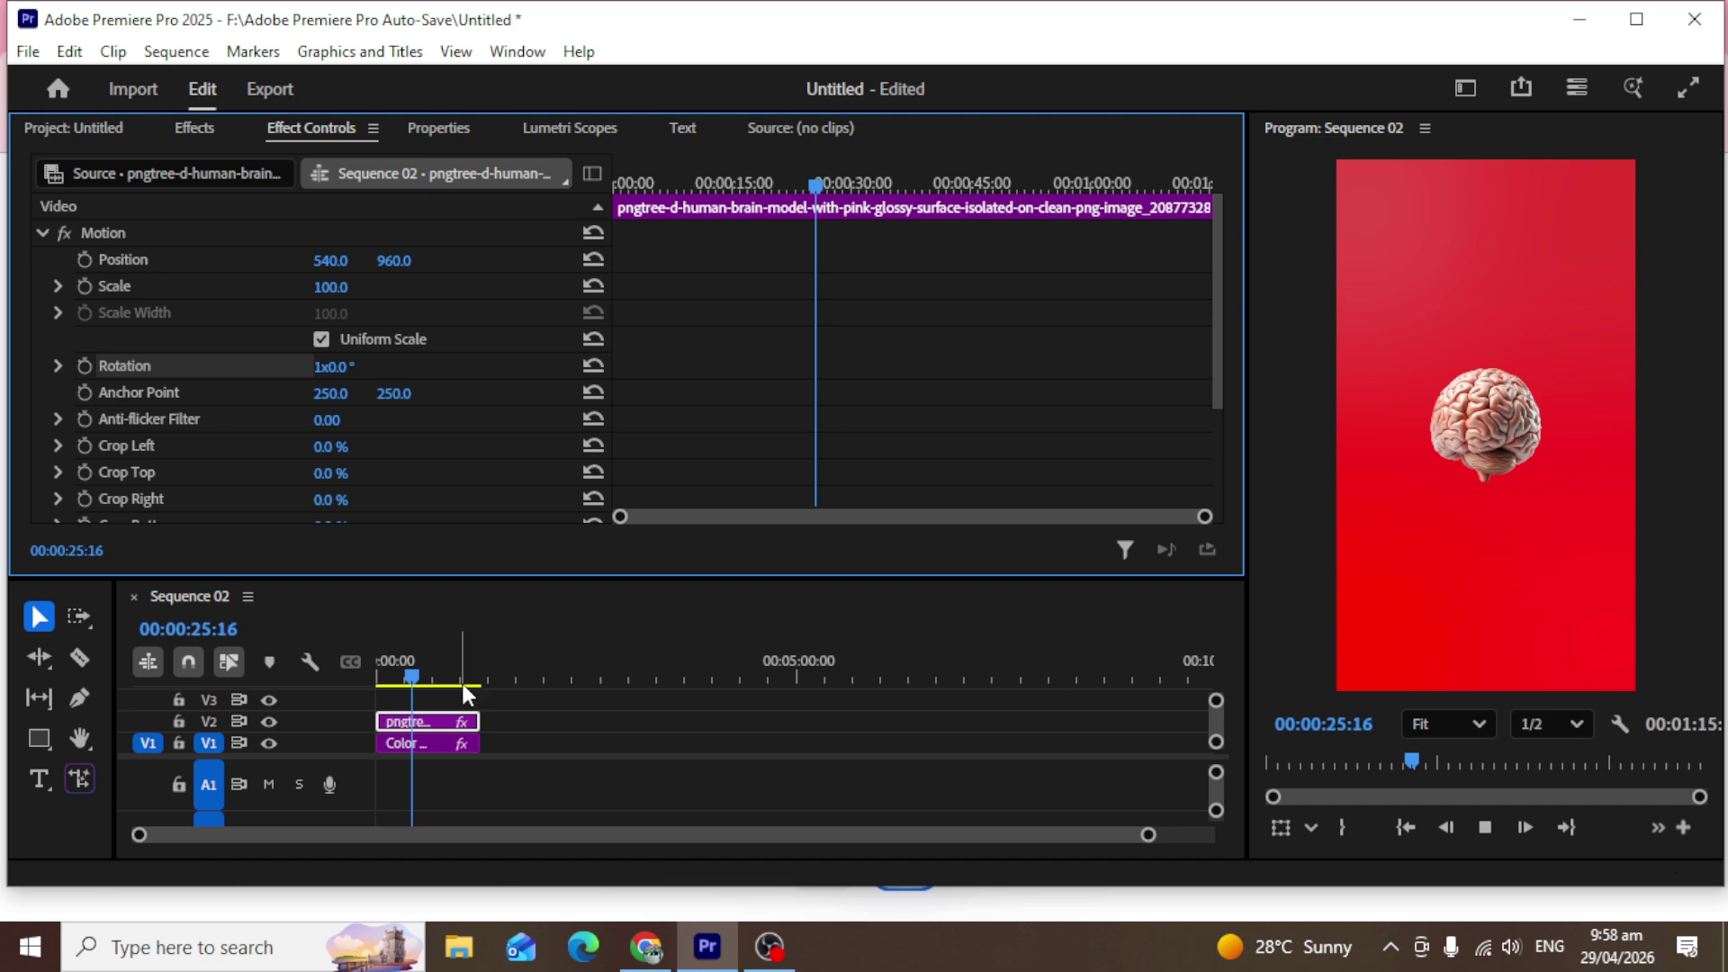
{"action": "left_click_drag", "start_coordinate": [420, 677], "coordinate": [310, 662]}
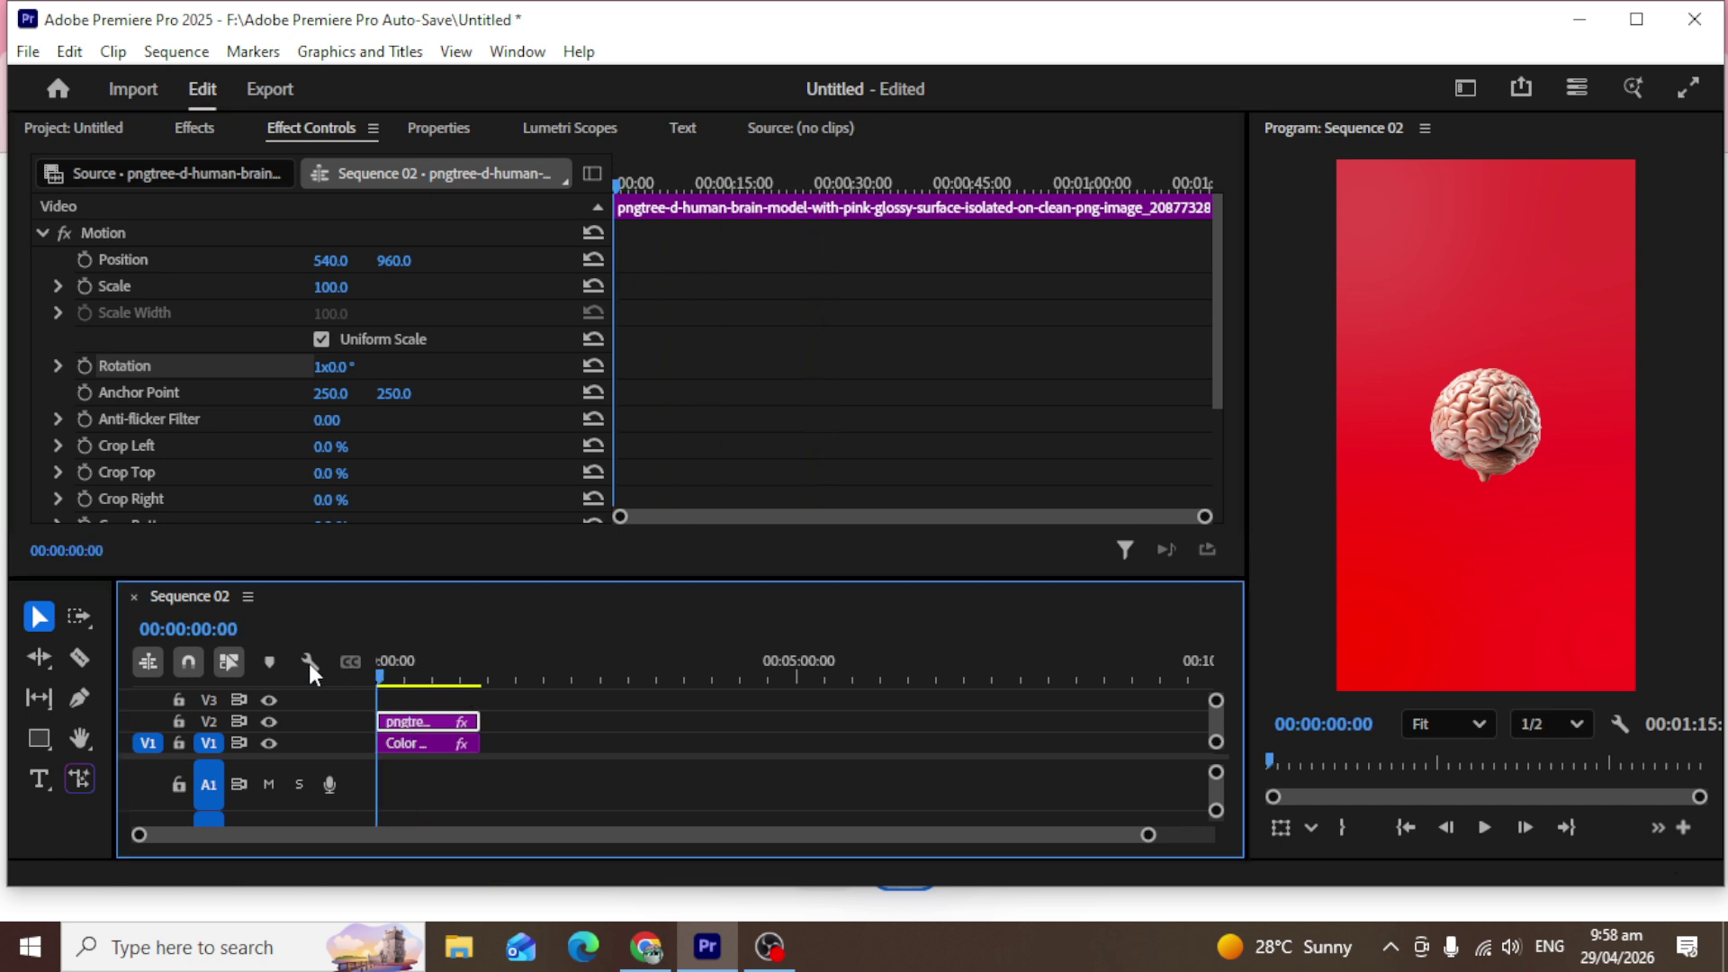
Apply the Basic 3D effect to the brain clip on V2 and show the effect's settings.
{"action": "left_click", "coordinate": [203, 126]}
{"action": "left_click", "coordinate": [241, 171]}
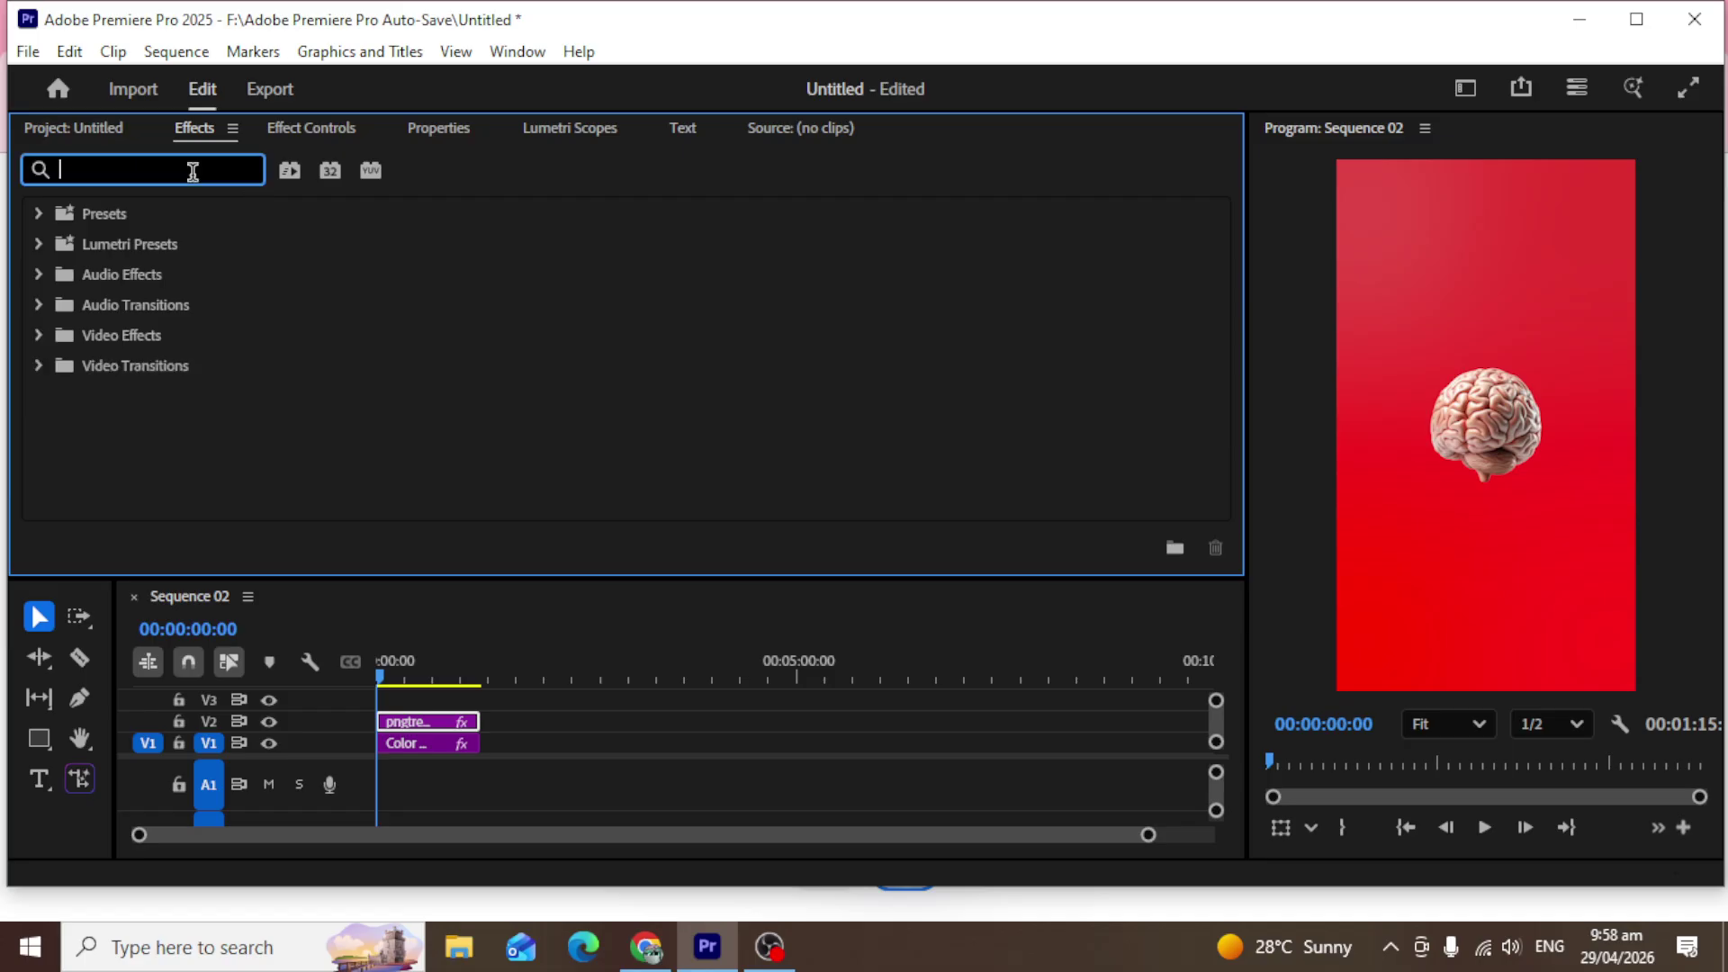
{"action": "type", "text": "3d"}
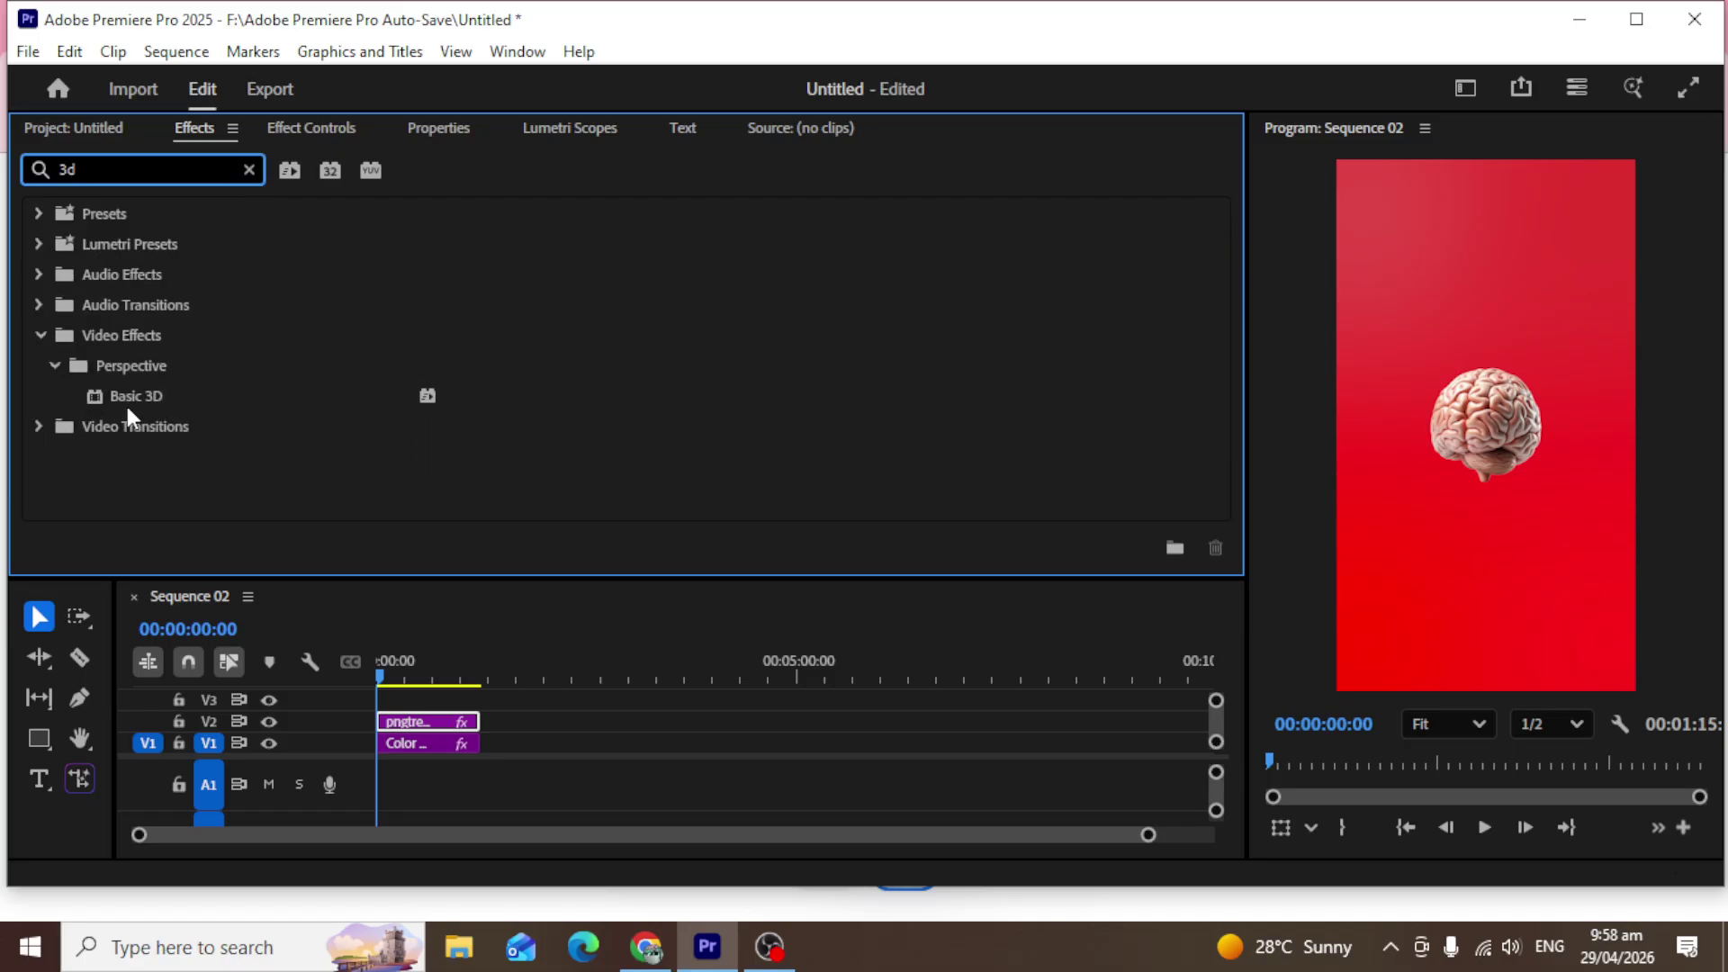
{"action": "left_click_drag", "start_coordinate": [137, 393], "coordinate": [402, 729]}
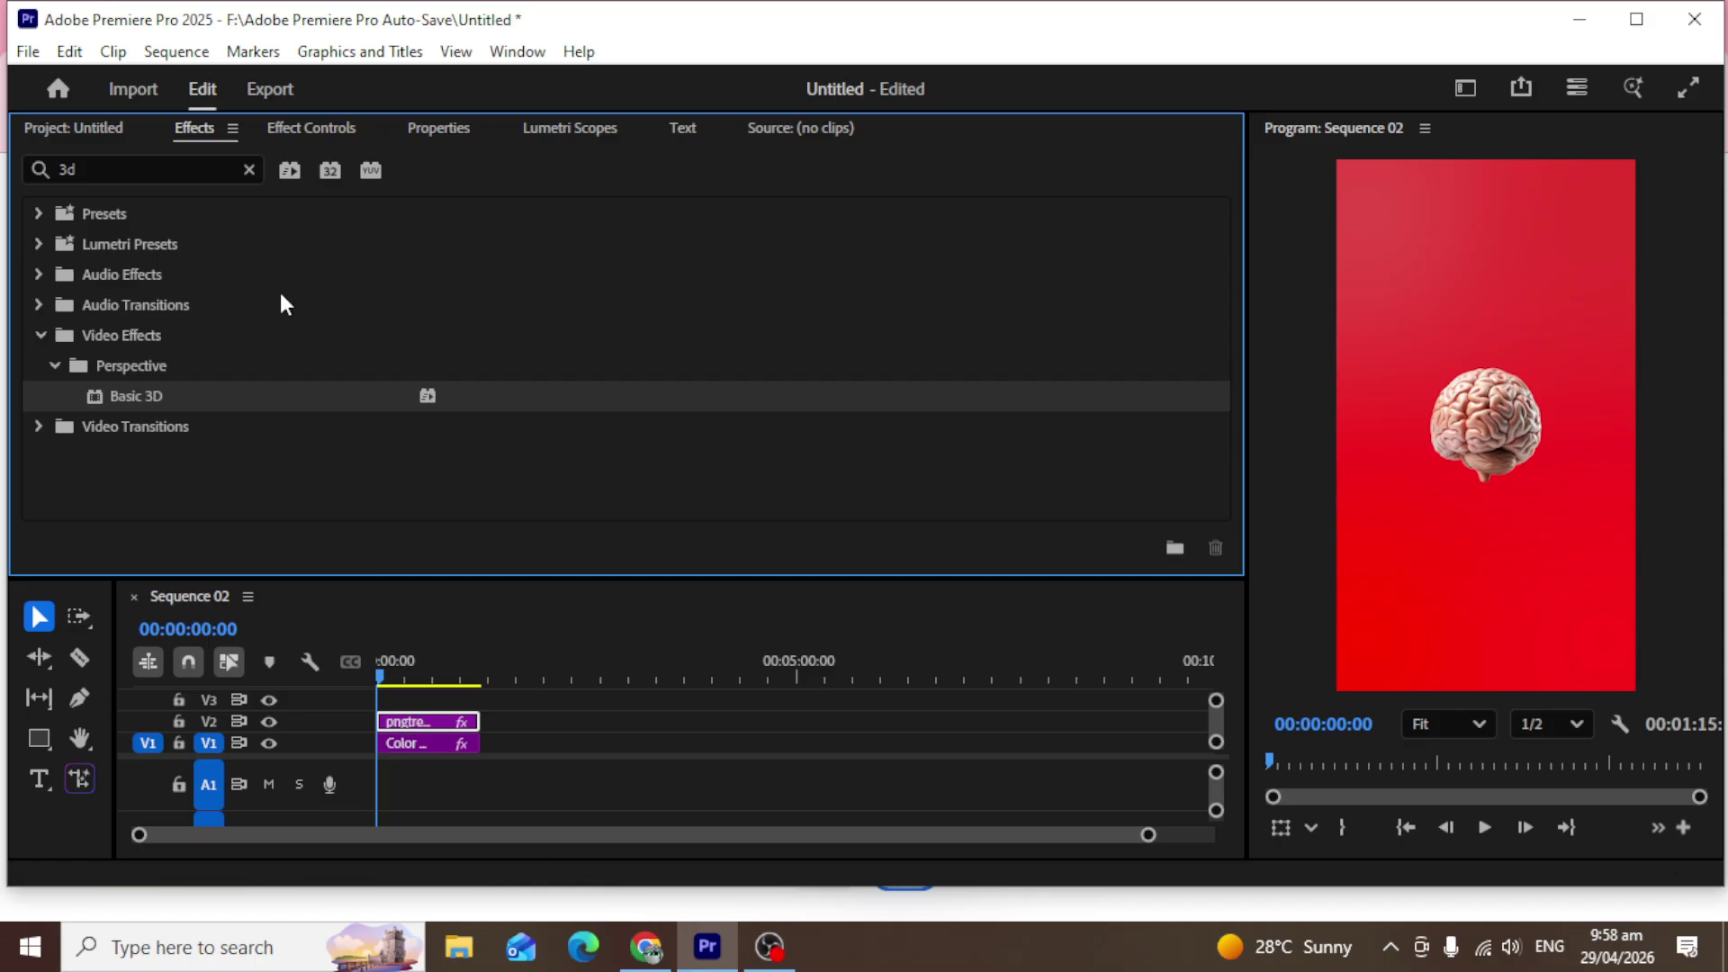
{"action": "left_click", "coordinate": [308, 129]}
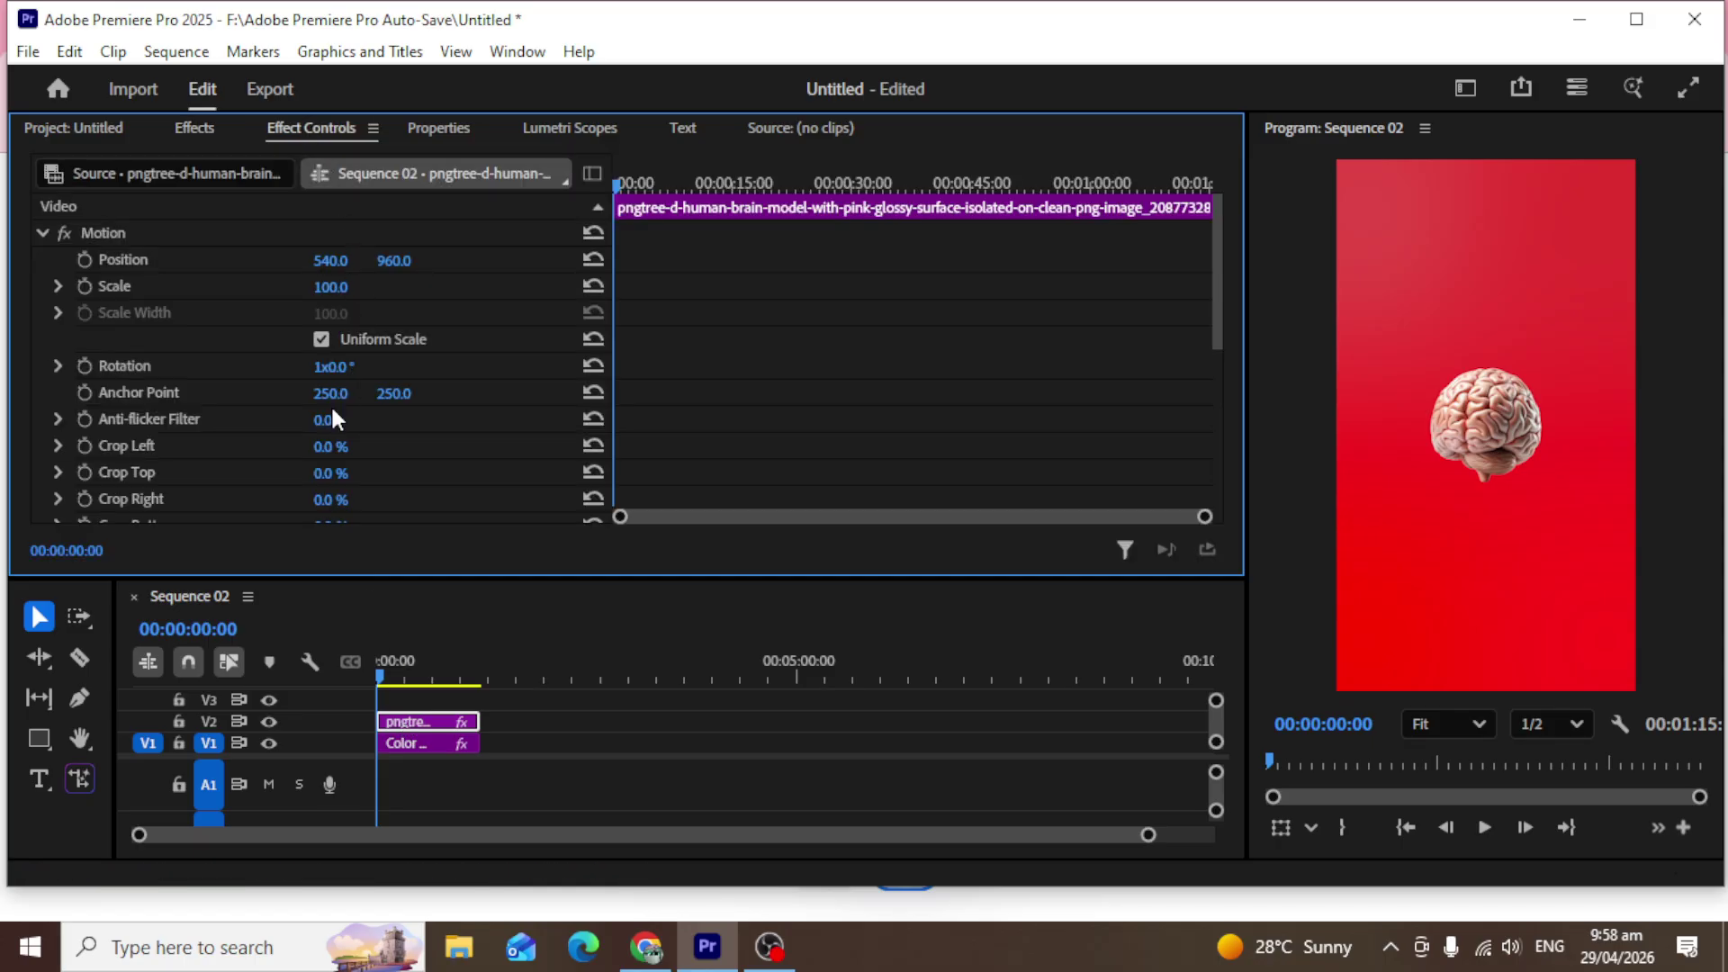
{"action": "left_click", "coordinate": [43, 236]}
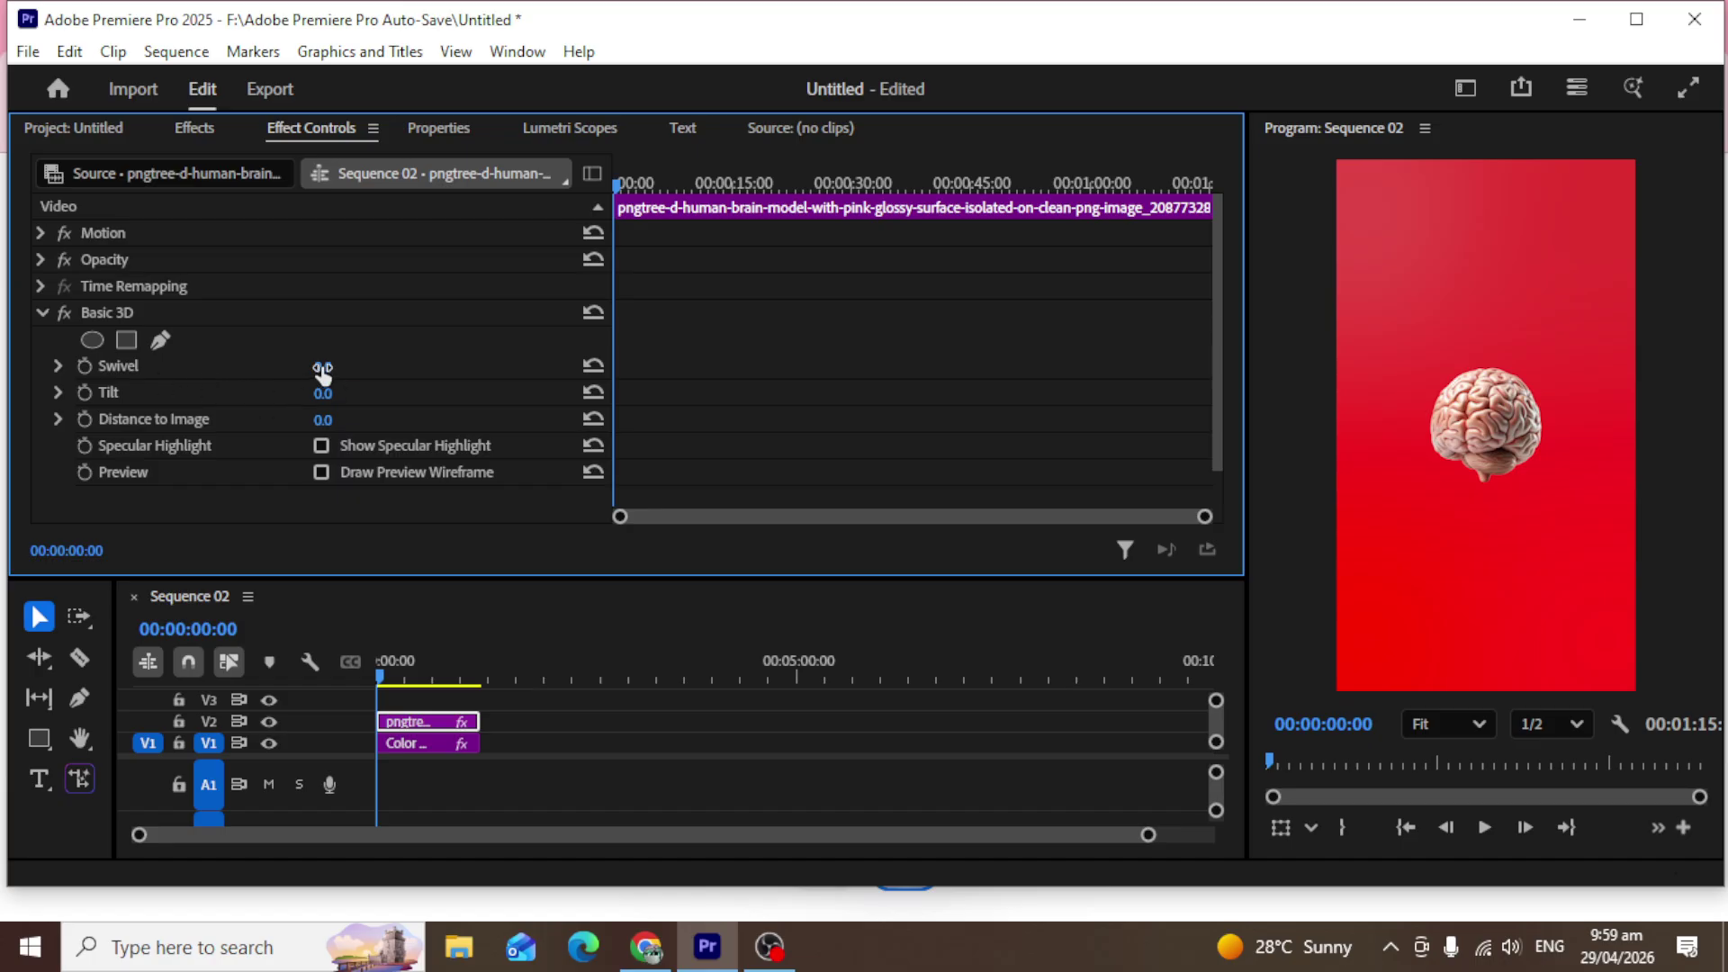
Try out Basic 3D Swivel and a 75° Tilt on the brain, and reset both to 0.0°.
{"action": "mouse_move", "coordinate": [324, 374]}
{"action": "left_mouse_down"}
{"action": "mouse_move", "coordinate": [400, 374]}
{"action": "mouse_move", "coordinate": [333, 365]}
{"action": "mouse_move", "coordinate": [347, 394]}
{"action": "mouse_move", "coordinate": [378, 393]}
{"action": "mouse_move", "coordinate": [342, 394]}
{"action": "left_mouse_up"}
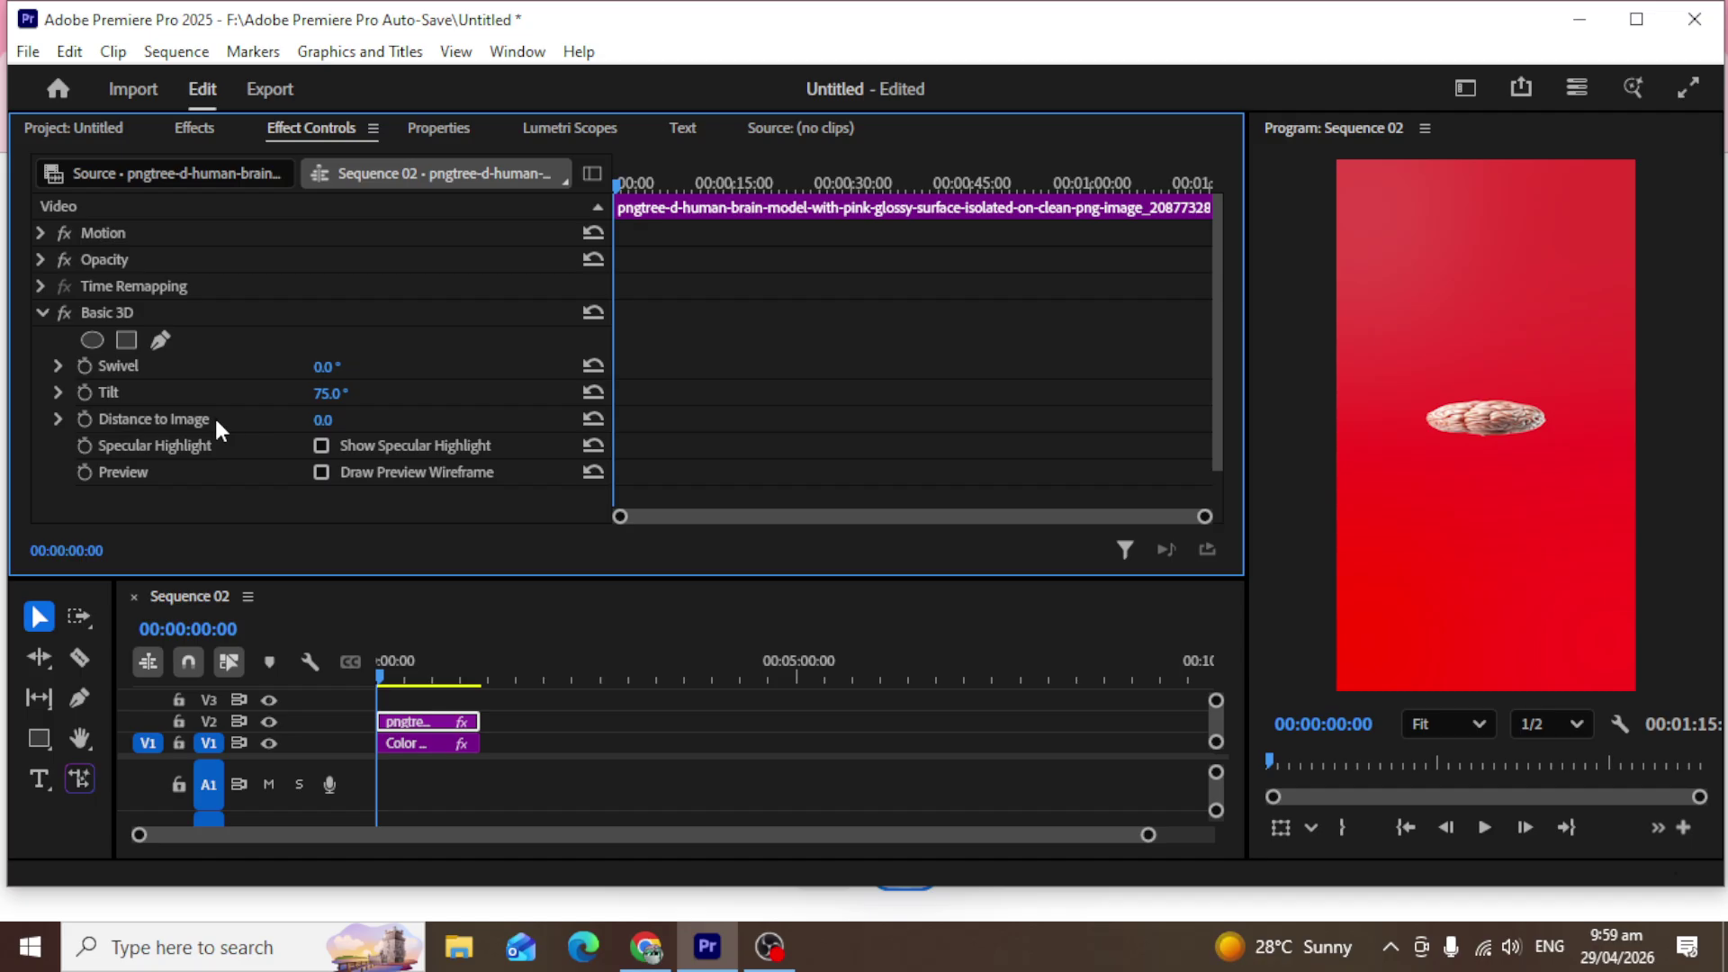
{"action": "left_click", "coordinate": [590, 390]}
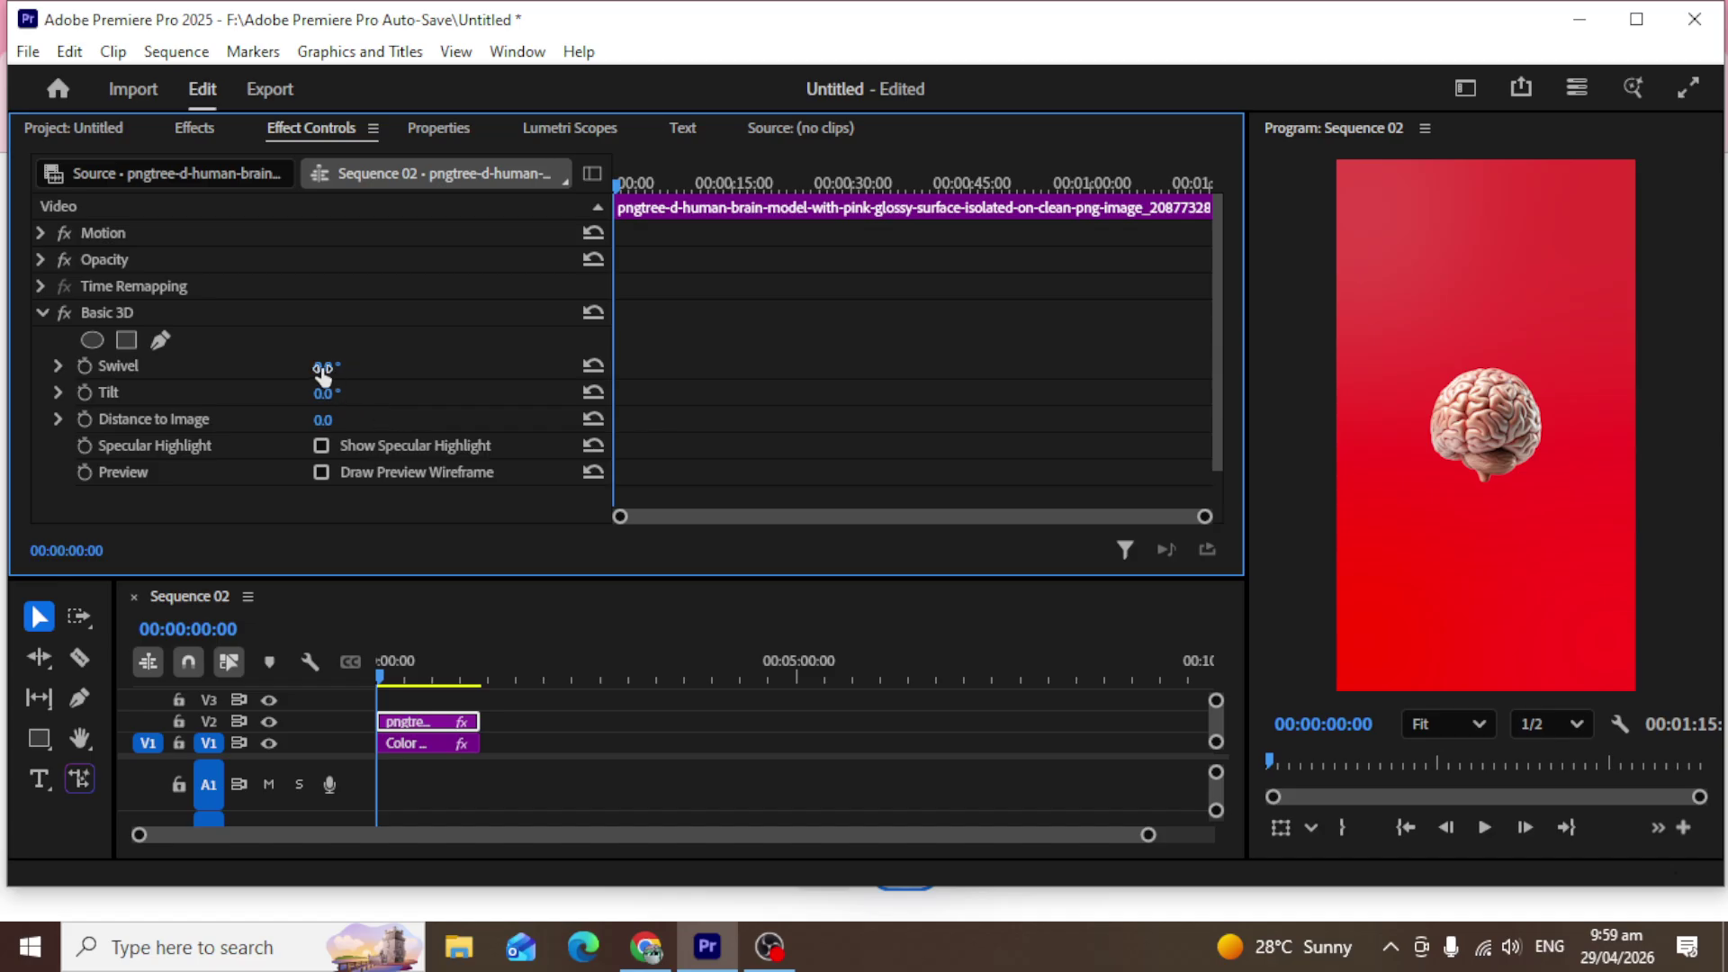
Animate the brain's Basic 3D Swivel from 0.0° at the start to 1x0.0° at 00:00:07:10, and preview it from the beginning.
{"action": "left_click", "coordinate": [84, 366]}
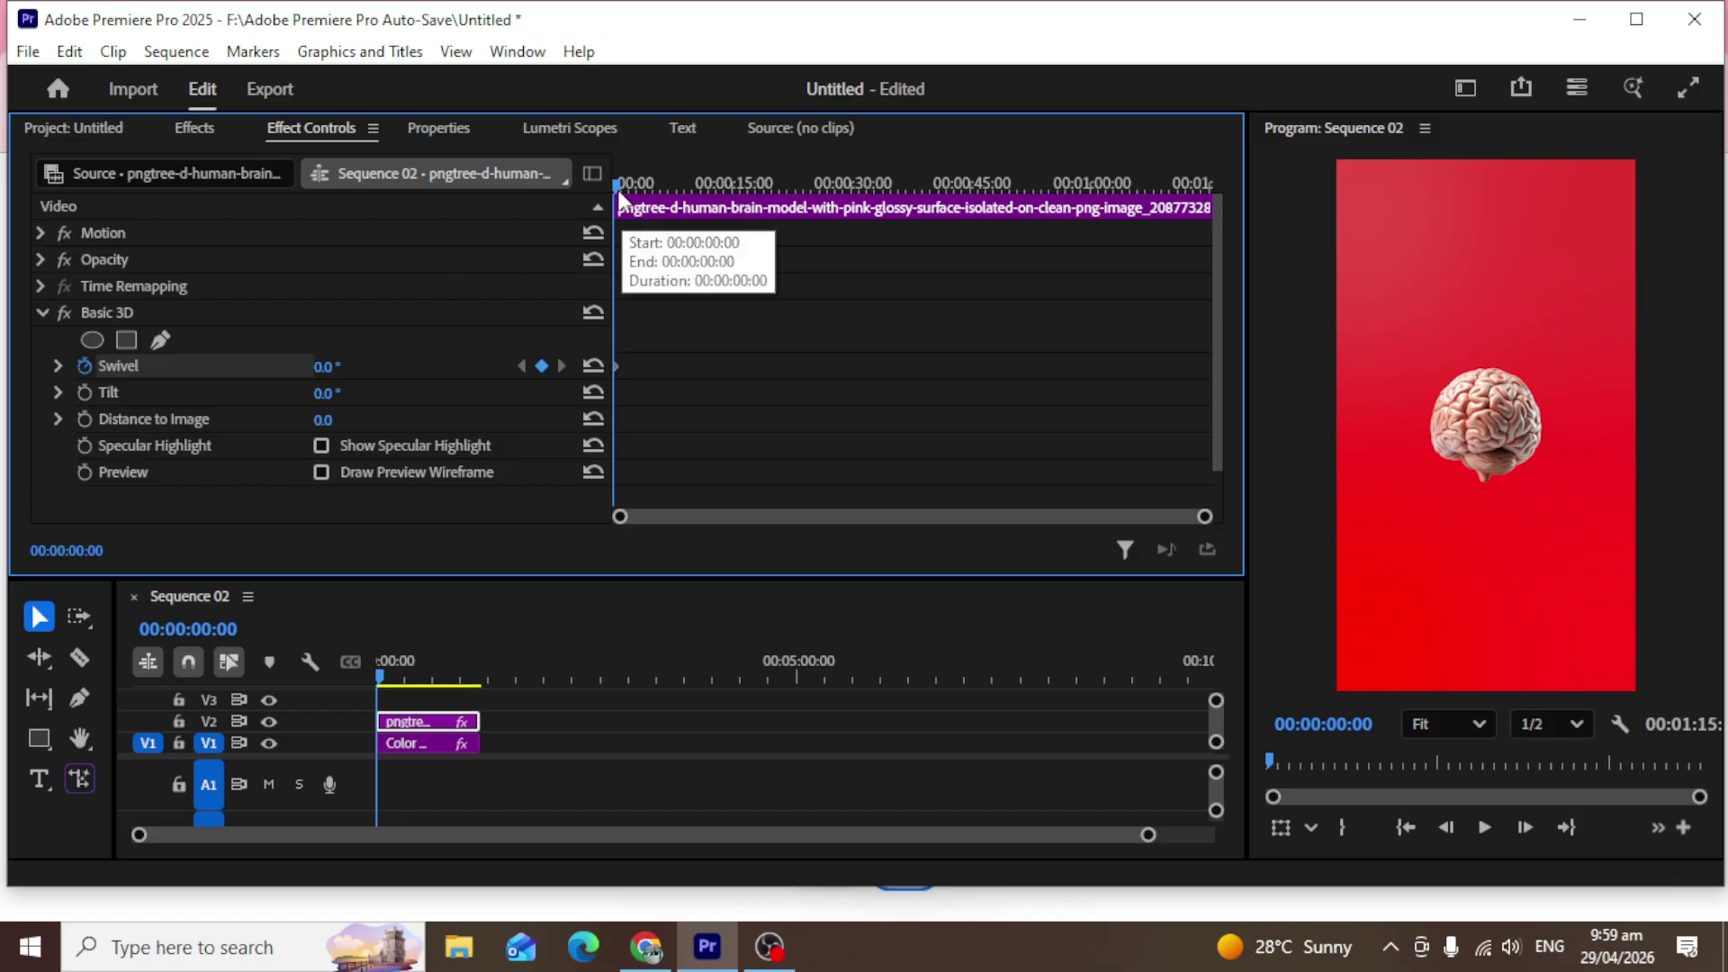
{"action": "left_click_drag", "start_coordinate": [624, 197], "coordinate": [675, 207]}
{"action": "left_click", "coordinate": [339, 367]}
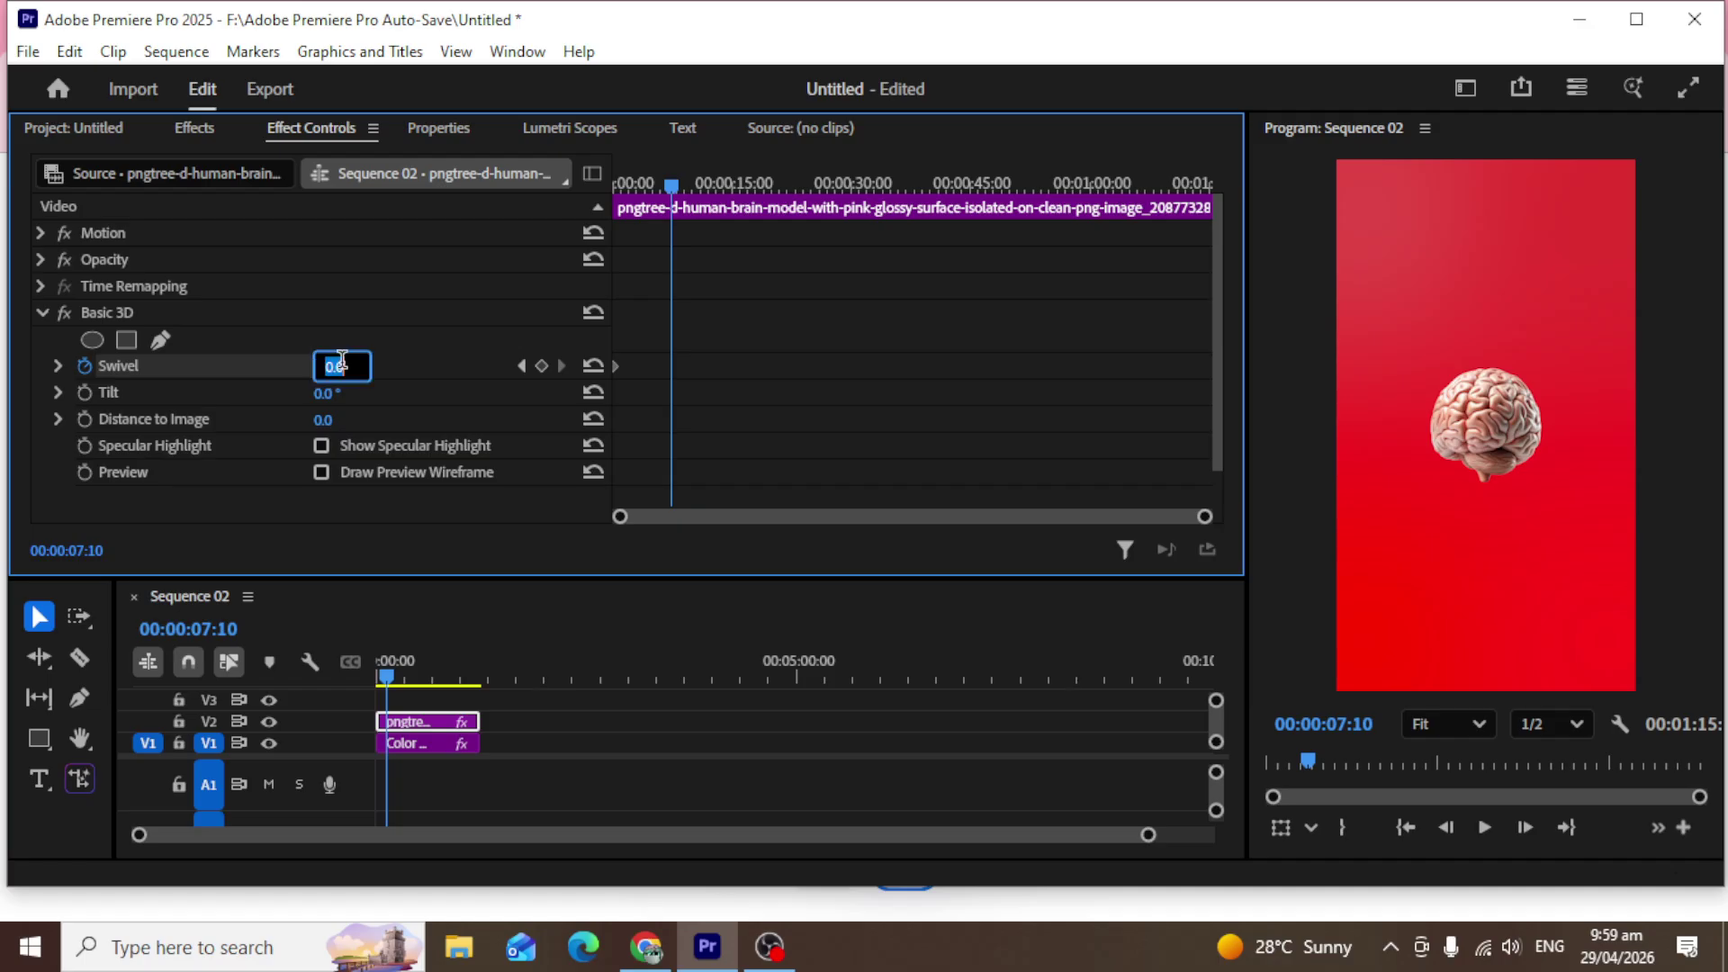
{"action": "type", "text": "1x"}
{"action": "key", "text": "Return"}
{"action": "left_click_drag", "start_coordinate": [666, 189], "coordinate": [524, 196]}
{"action": "key", "text": "space"}
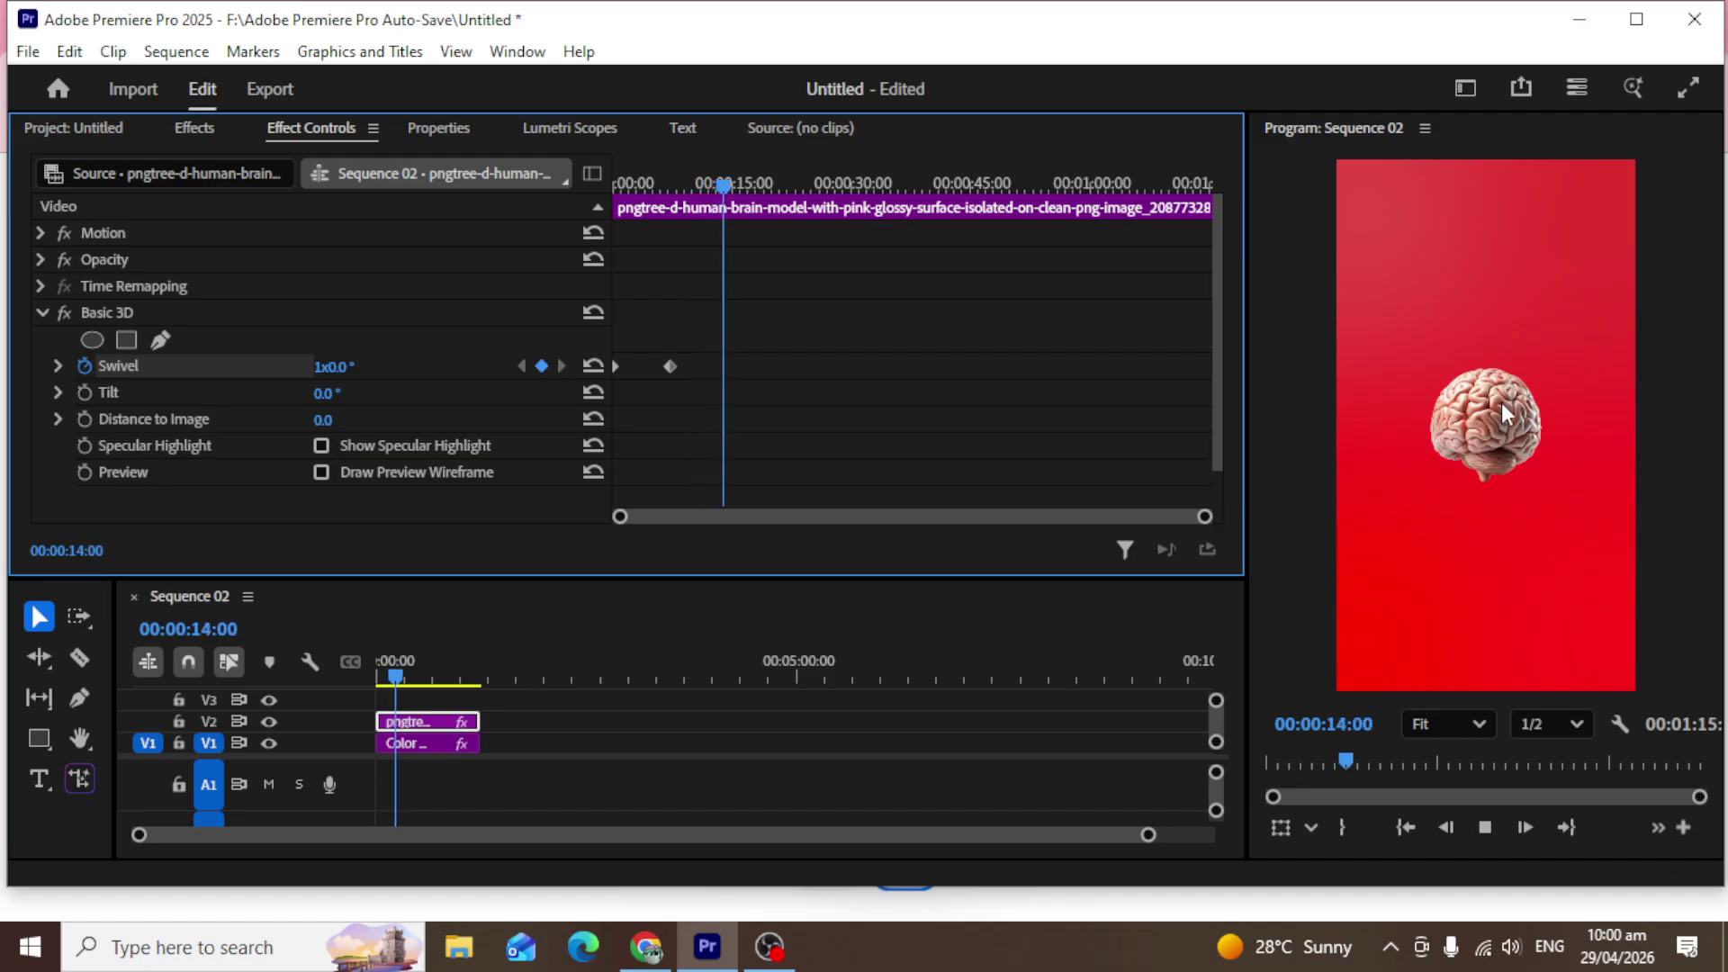
Apply the Drop Shadow effect to the brain clip on V2 and show the shadow's settings.
{"action": "left_click", "coordinate": [191, 127]}
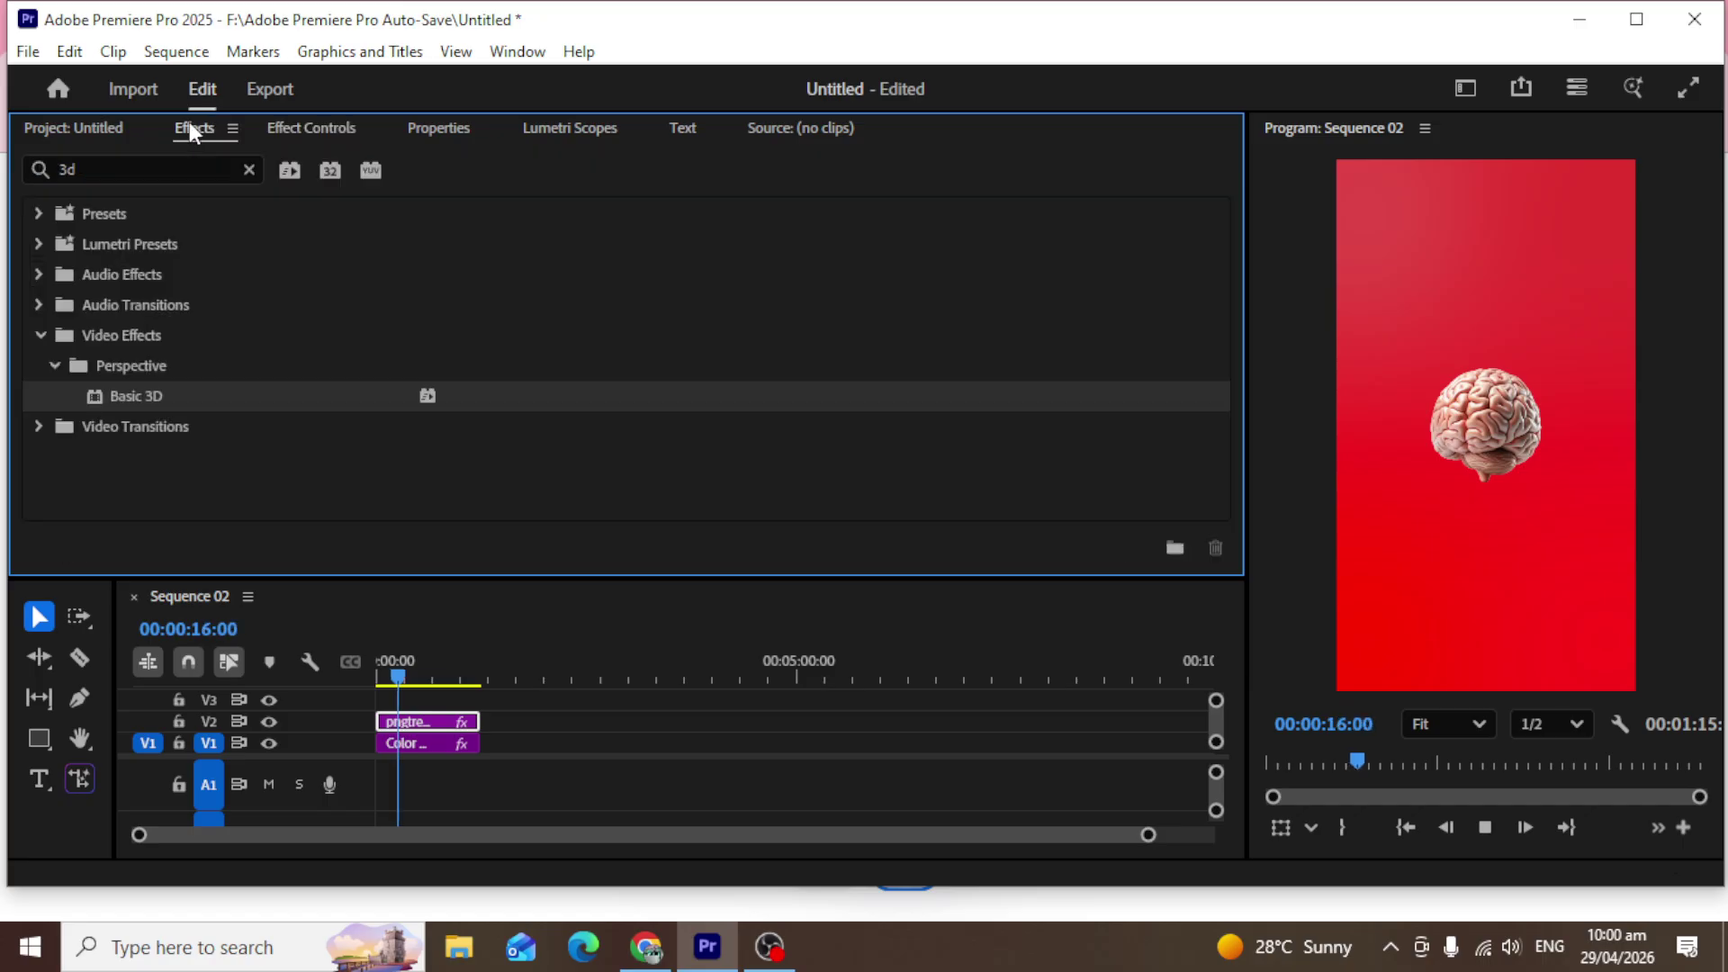
{"action": "left_click", "coordinate": [249, 171]}
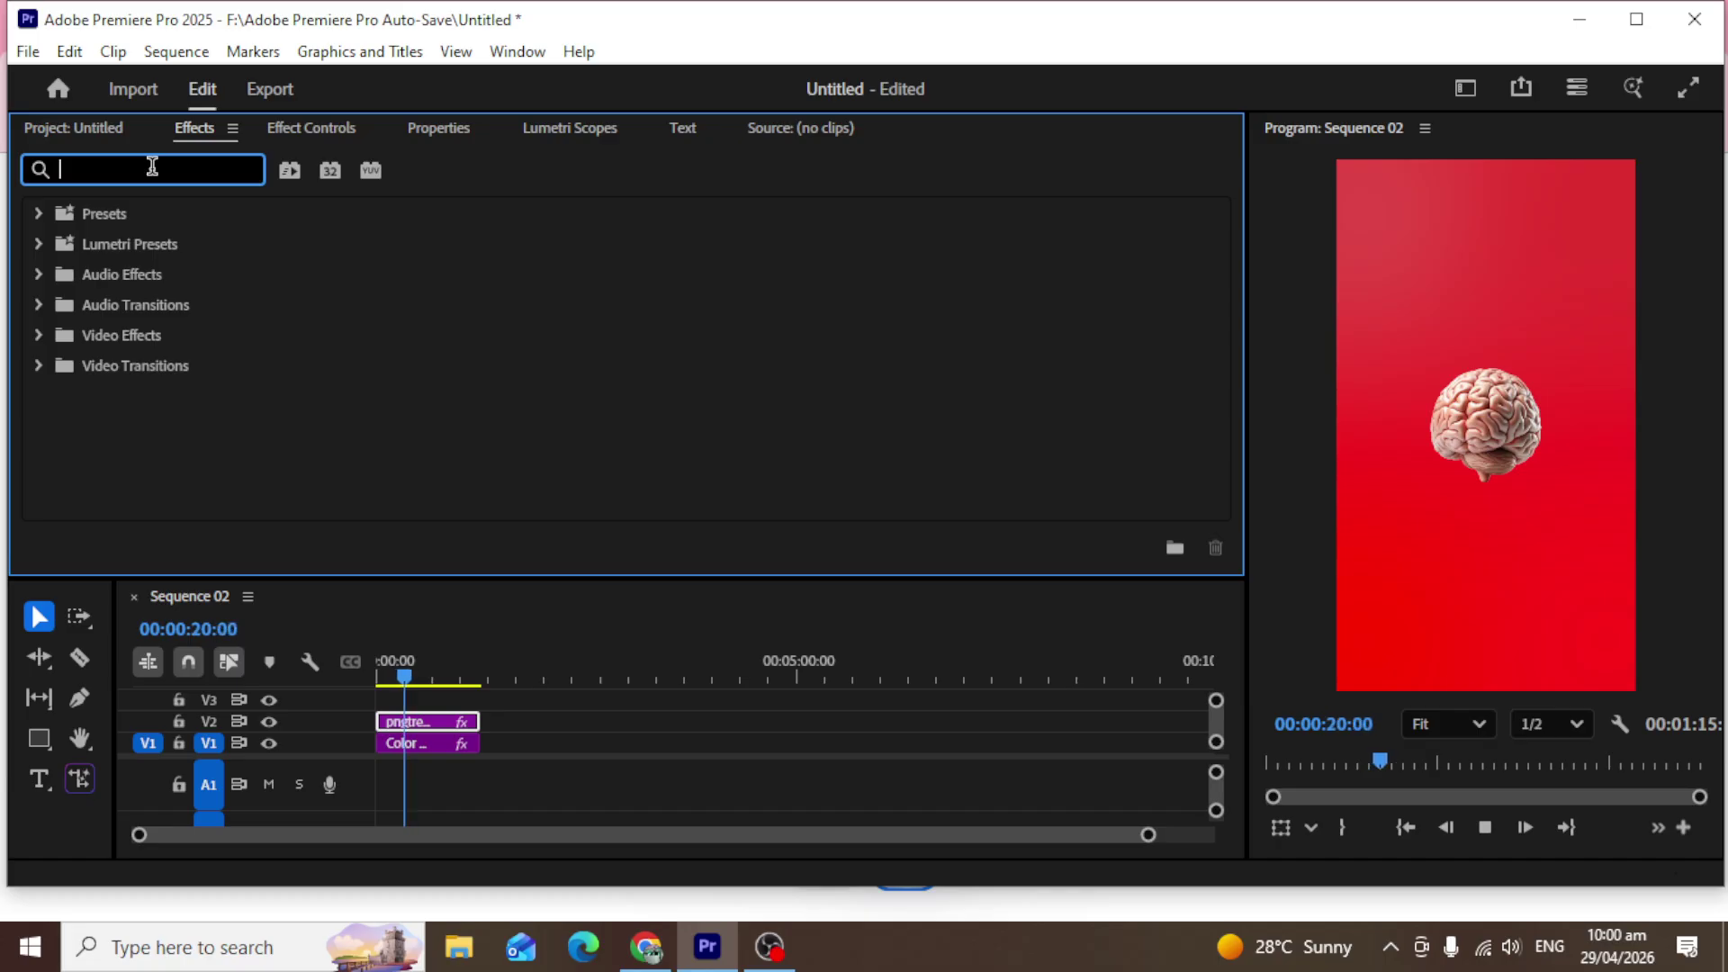
{"action": "type", "text": "drop"}
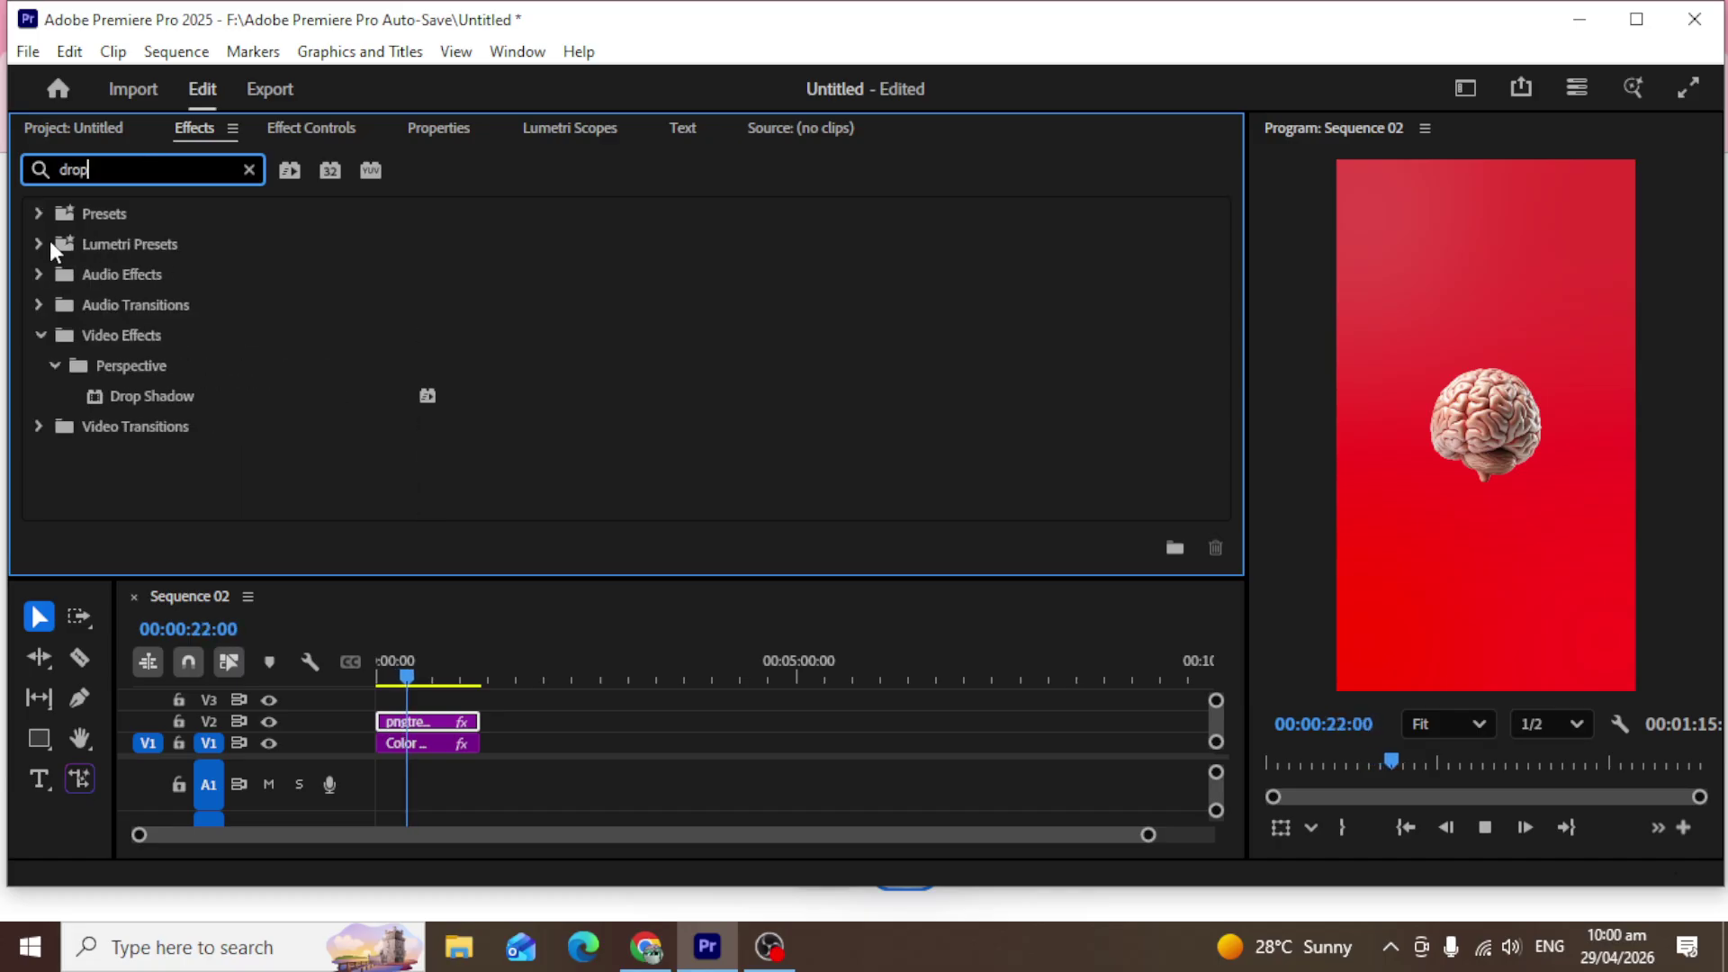
{"action": "left_click_drag", "start_coordinate": [143, 393], "coordinate": [414, 726]}
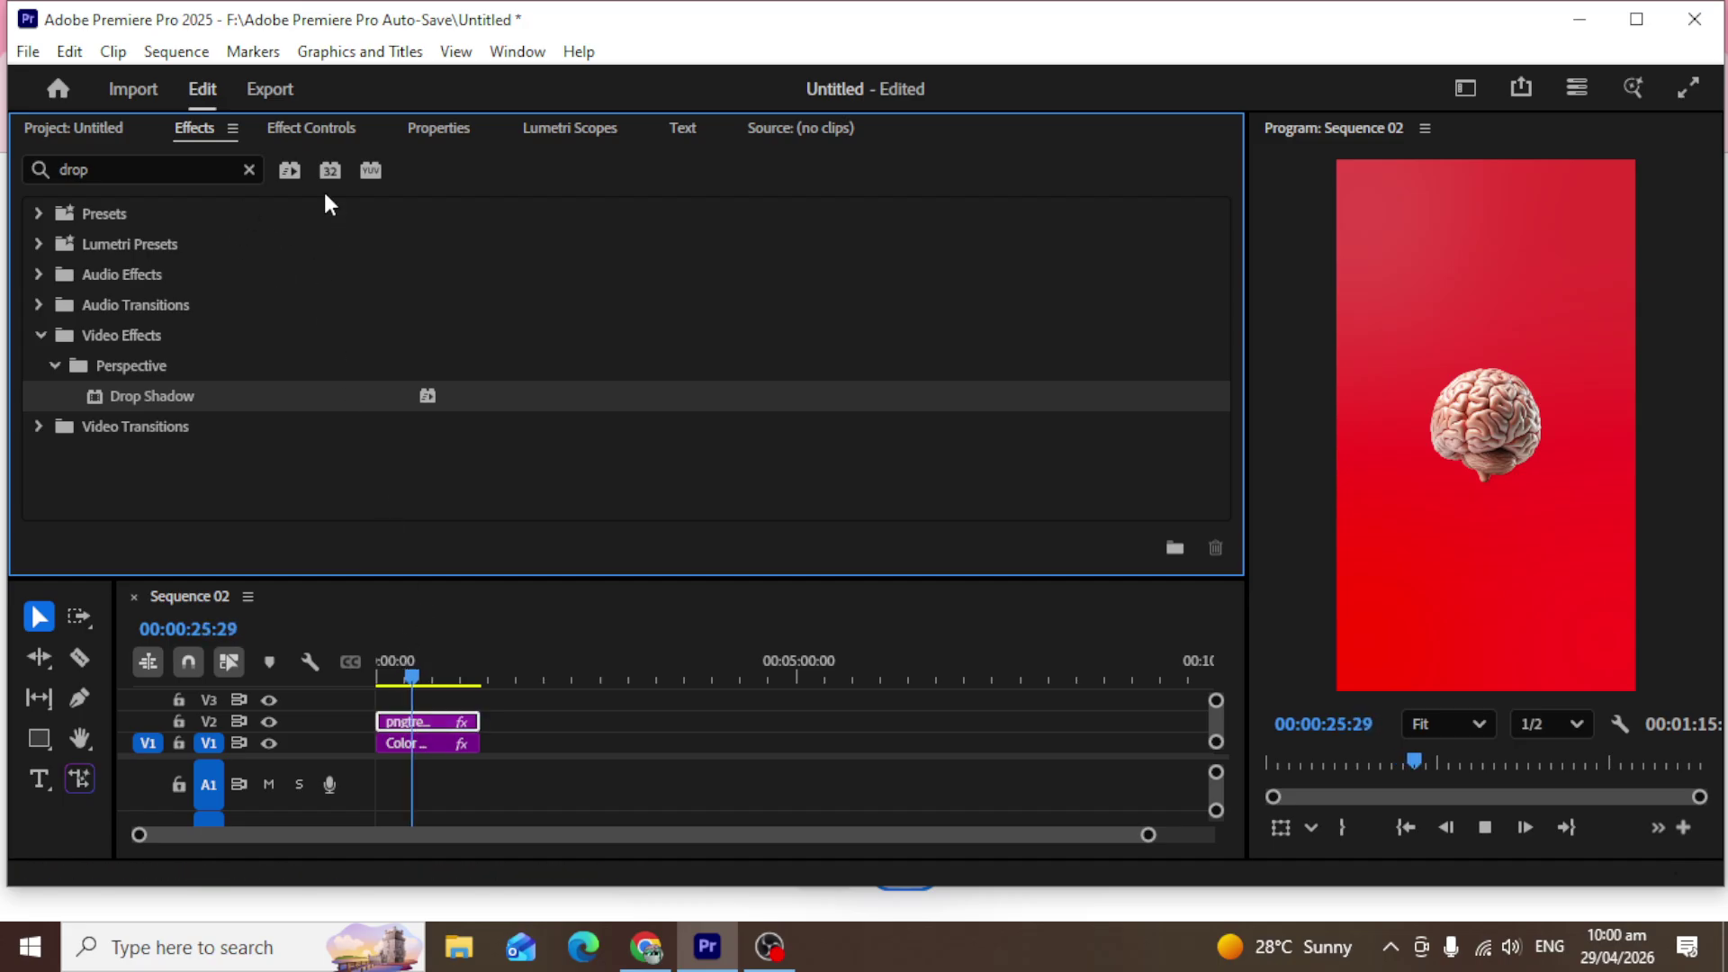
{"action": "left_click", "coordinate": [308, 127]}
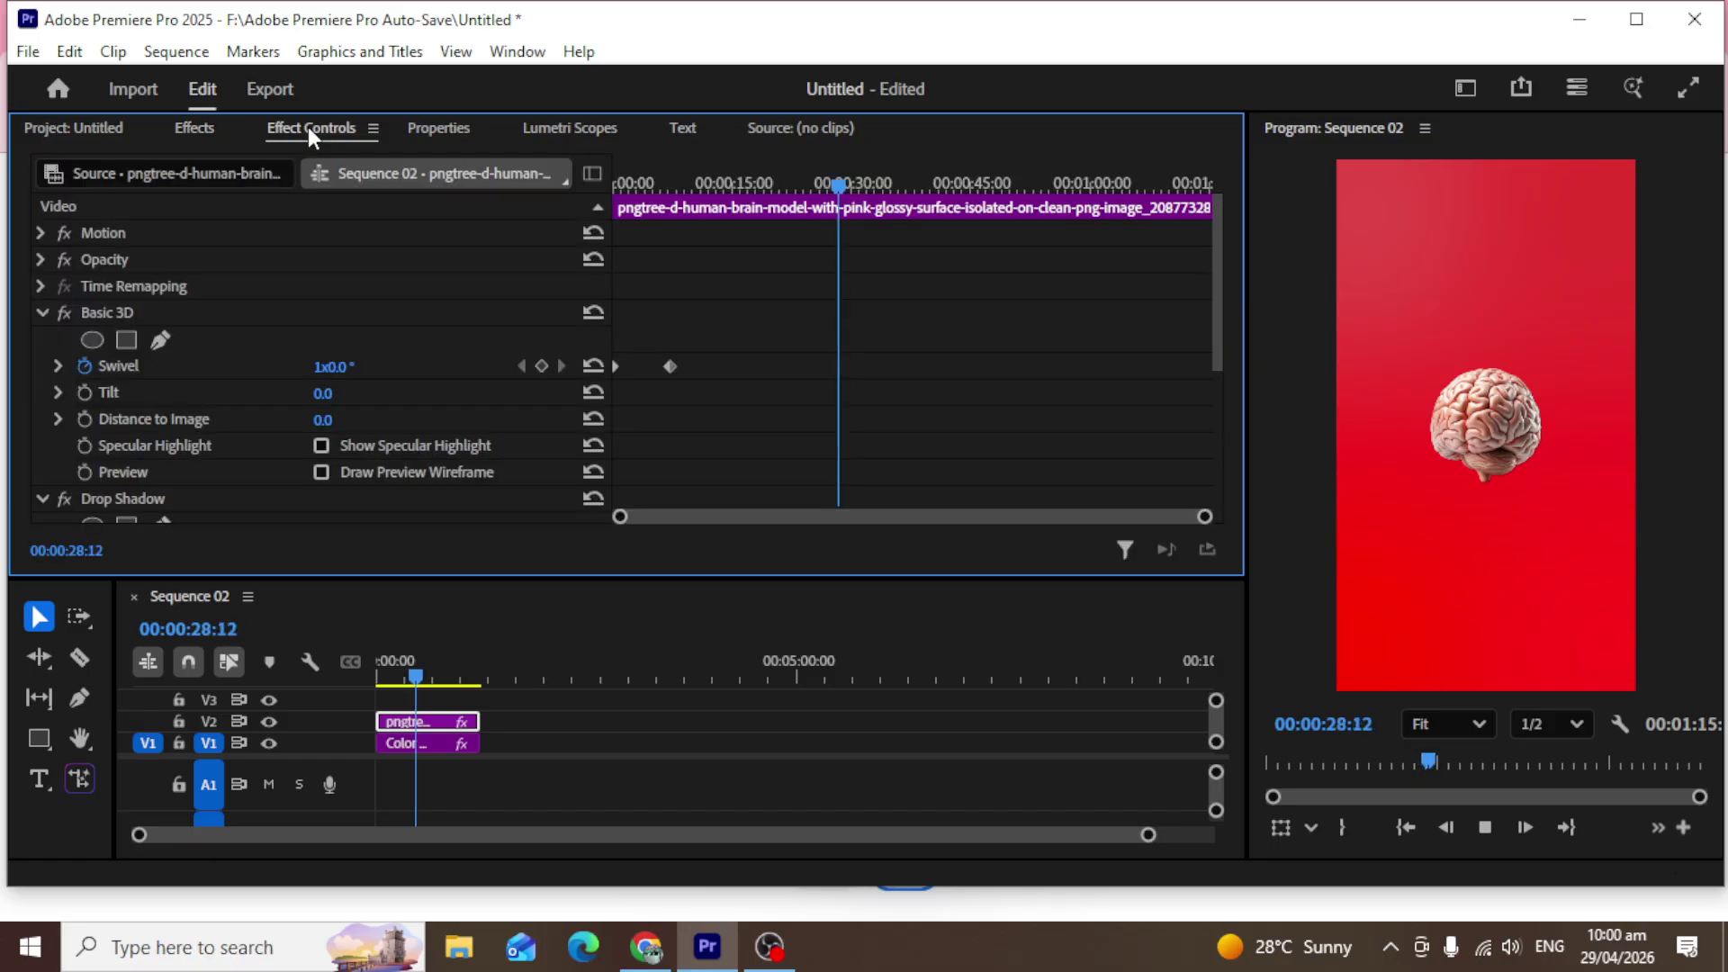
{"action": "left_click", "coordinate": [43, 312]}
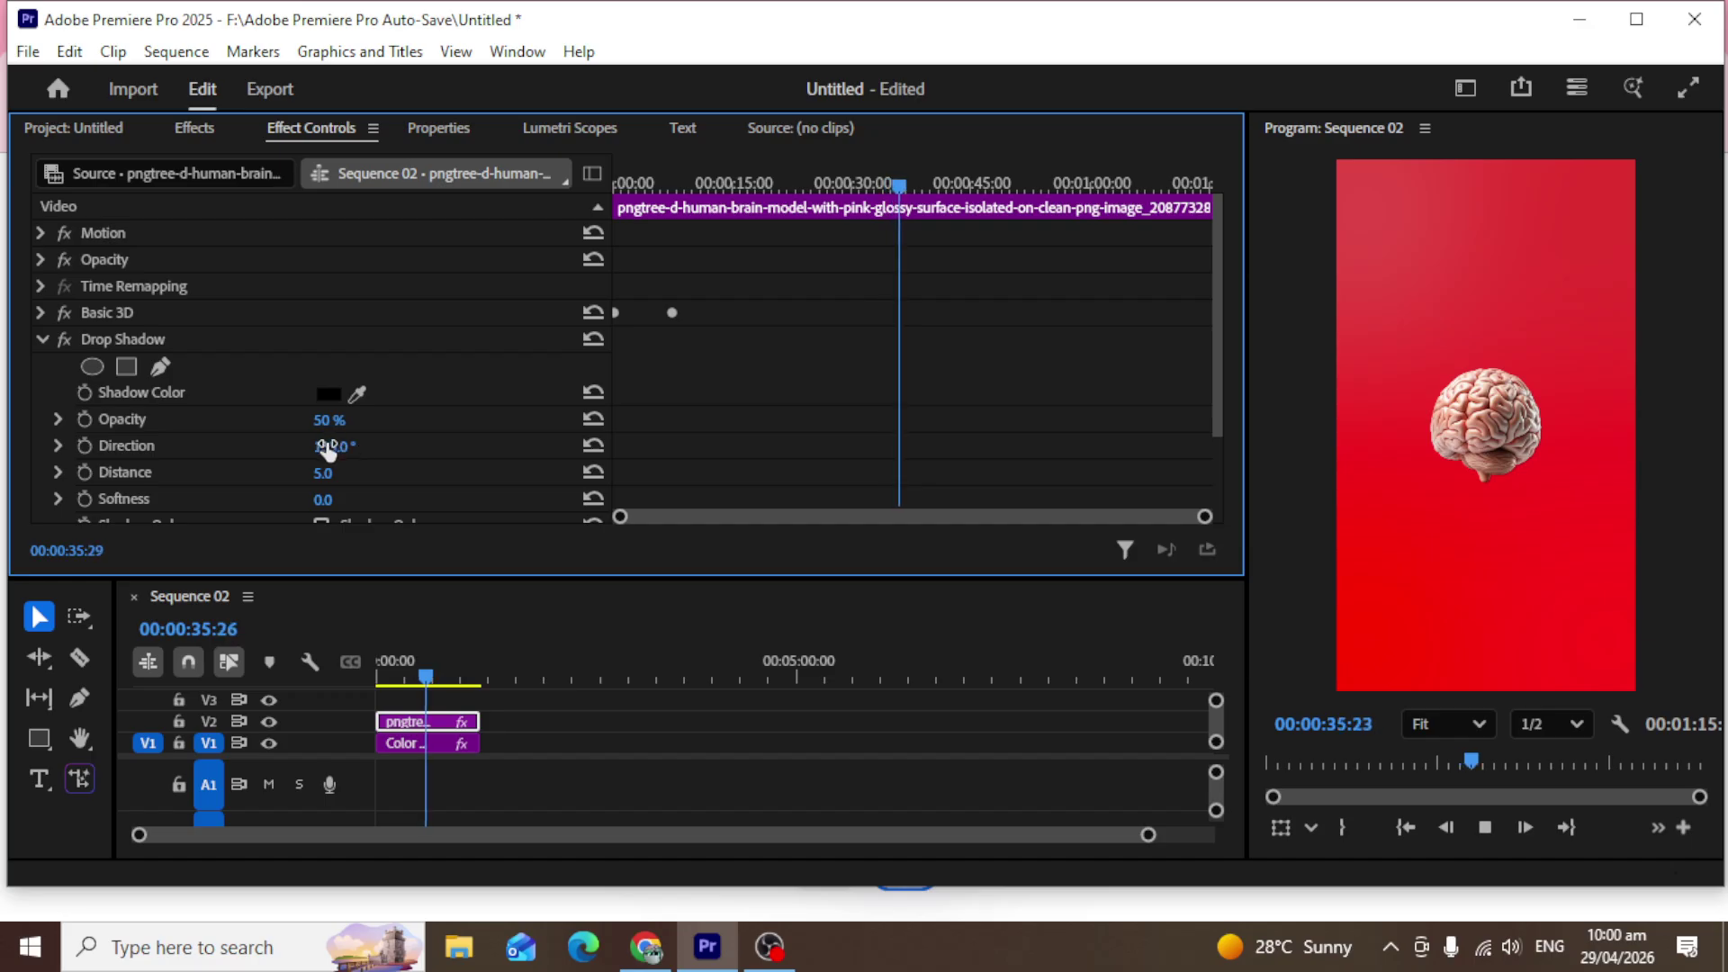
Set the brain's Drop Shadow to 100% opacity, 126° direction, 42 distance and 82 softness.
{"action": "mouse_move", "coordinate": [329, 446]}
{"action": "left_mouse_down"}
{"action": "mouse_move", "coordinate": [353, 447]}
{"action": "mouse_move", "coordinate": [358, 472]}
{"action": "mouse_move", "coordinate": [416, 473]}
{"action": "mouse_move", "coordinate": [369, 456]}
{"action": "mouse_move", "coordinate": [416, 452]}
{"action": "mouse_move", "coordinate": [328, 446]}
{"action": "left_mouse_up"}
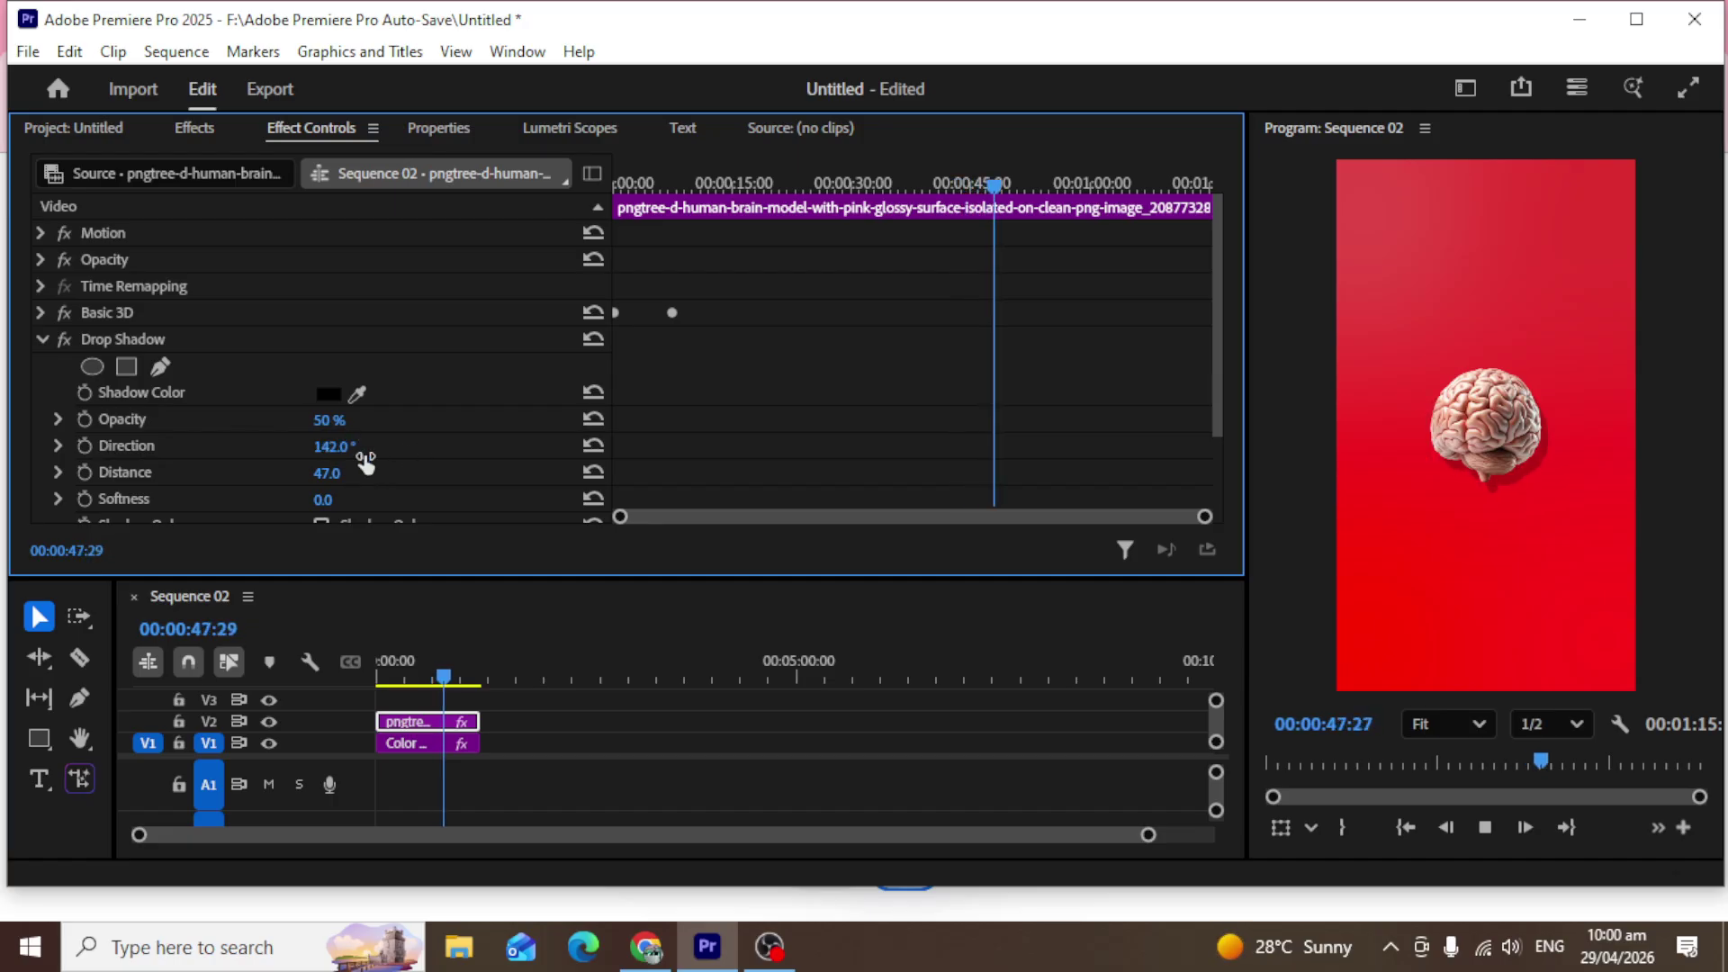
{"action": "left_click_drag", "start_coordinate": [326, 477], "coordinate": [333, 477]}
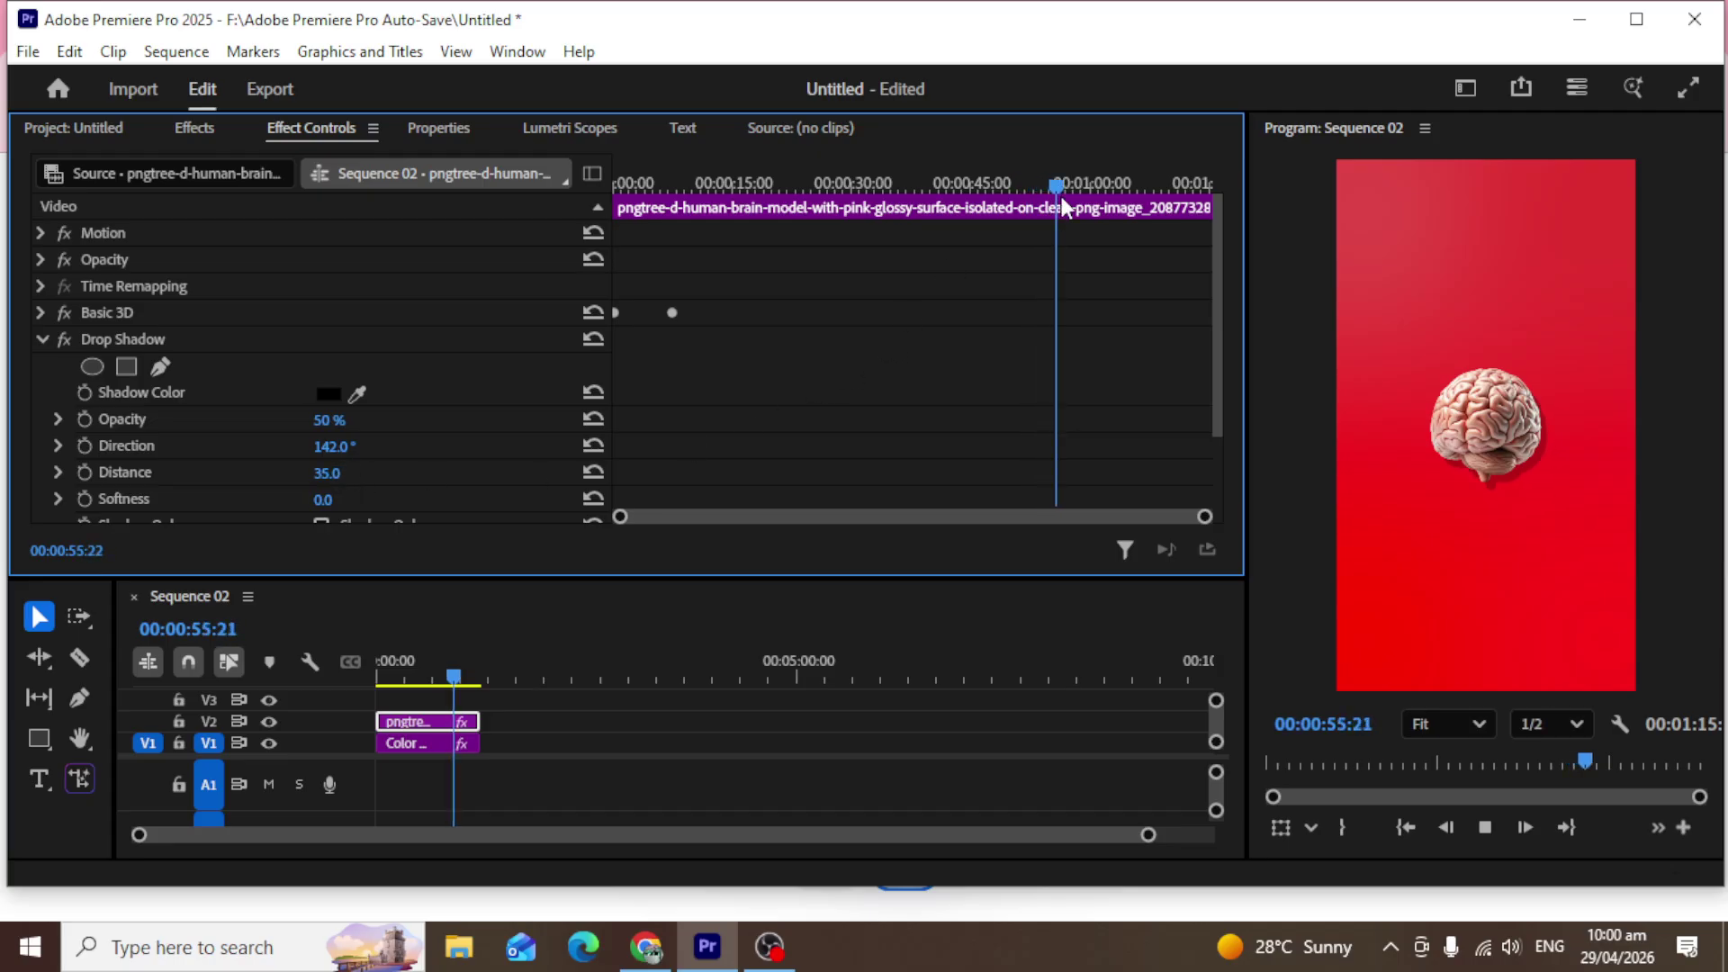
{"action": "left_click_drag", "start_coordinate": [1052, 185], "coordinate": [580, 236]}
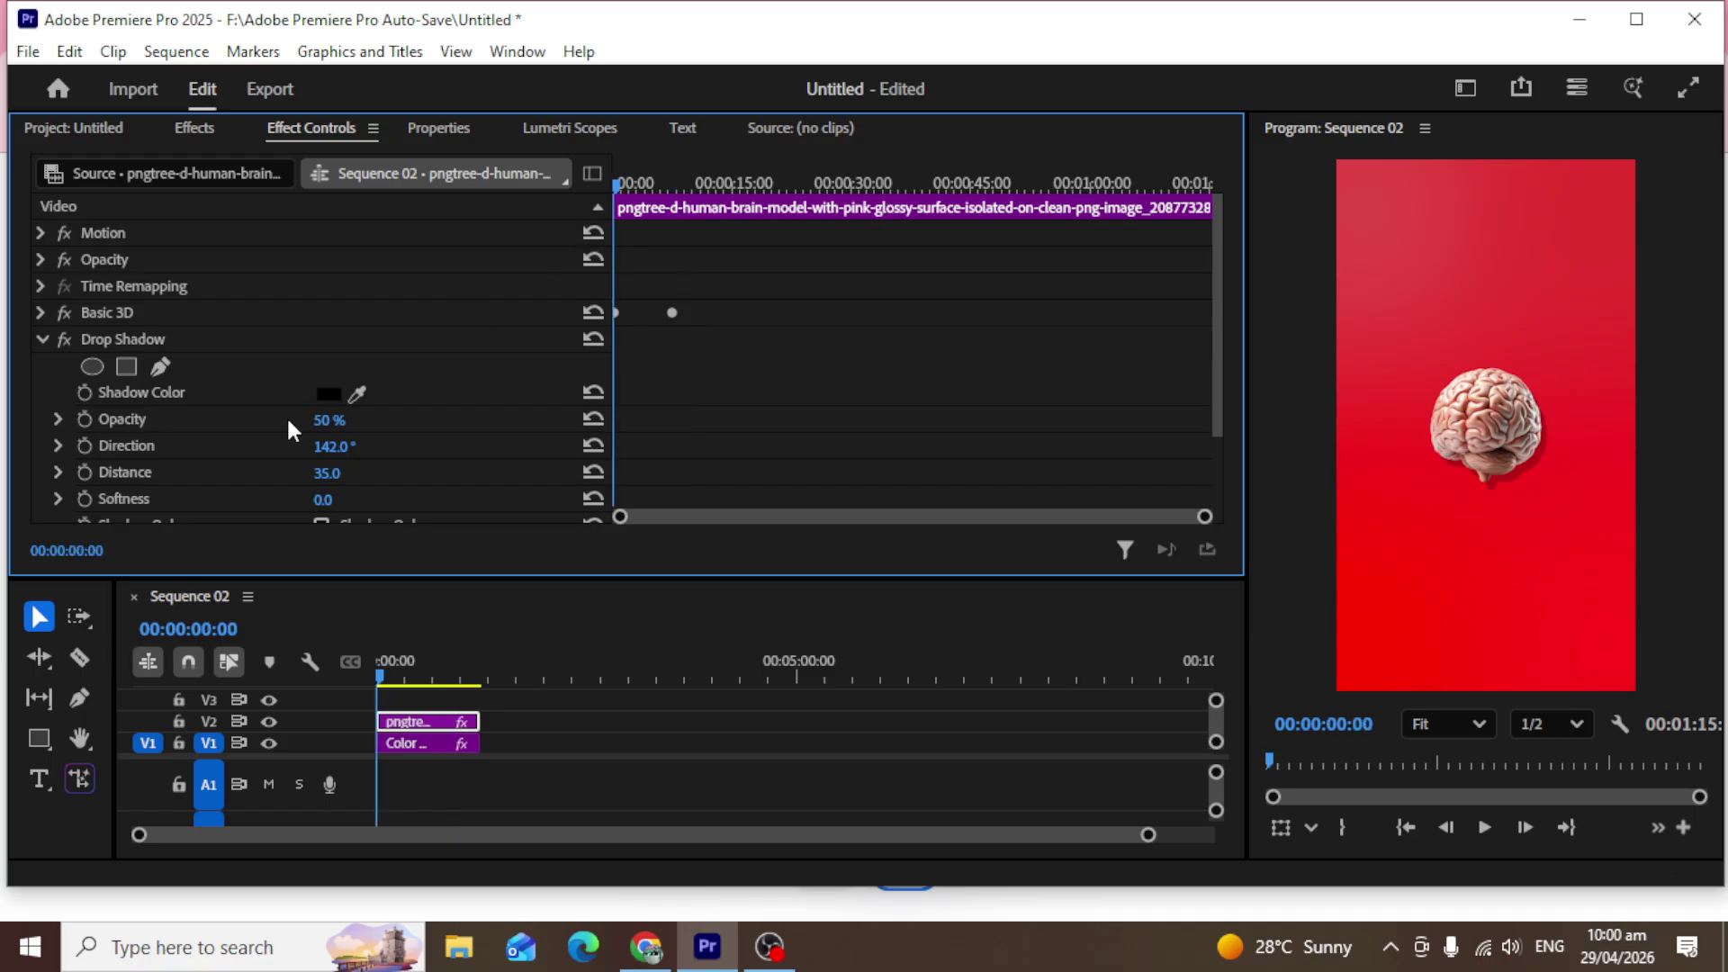
{"action": "left_click_drag", "start_coordinate": [326, 420], "coordinate": [332, 474]}
{"action": "scroll", "coordinate": [364, 419], "scroll_direction": "down", "scroll_amount": 1}
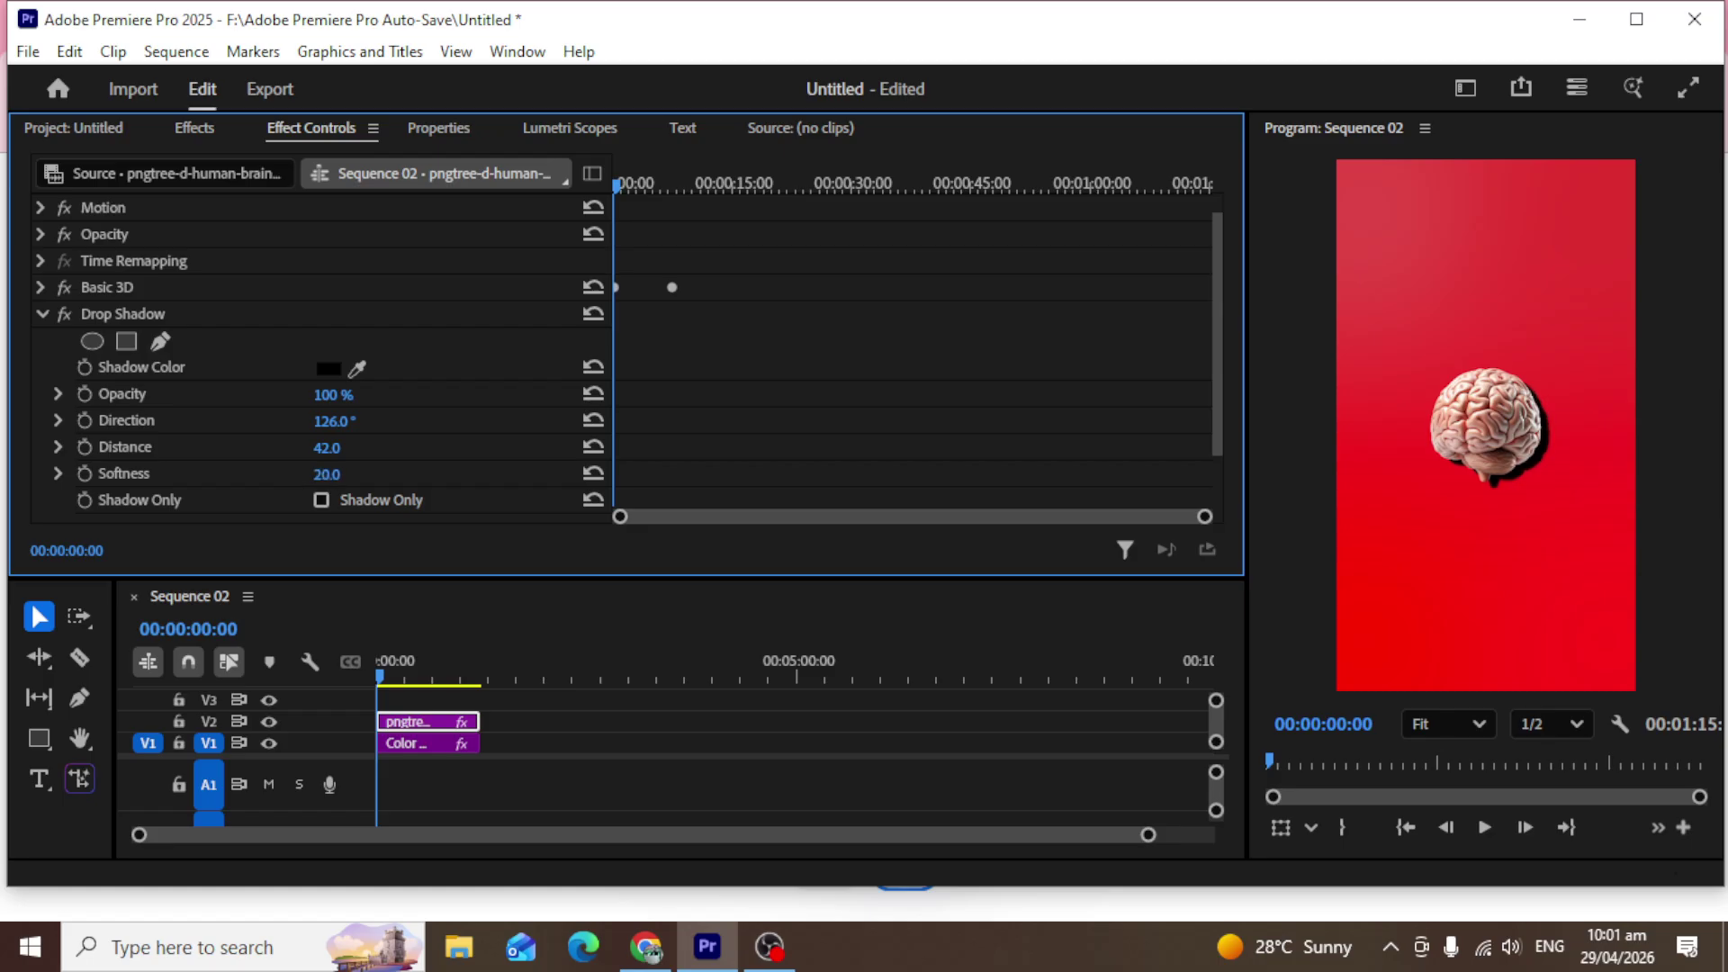
{"action": "left_click_drag", "start_coordinate": [340, 481], "coordinate": [324, 483]}
Examine the swiveling brain and its shadow up close in the program preview during a short playback.
{"action": "scroll", "coordinate": [1488, 457], "scroll_direction": "up", "scroll_amount": 5}
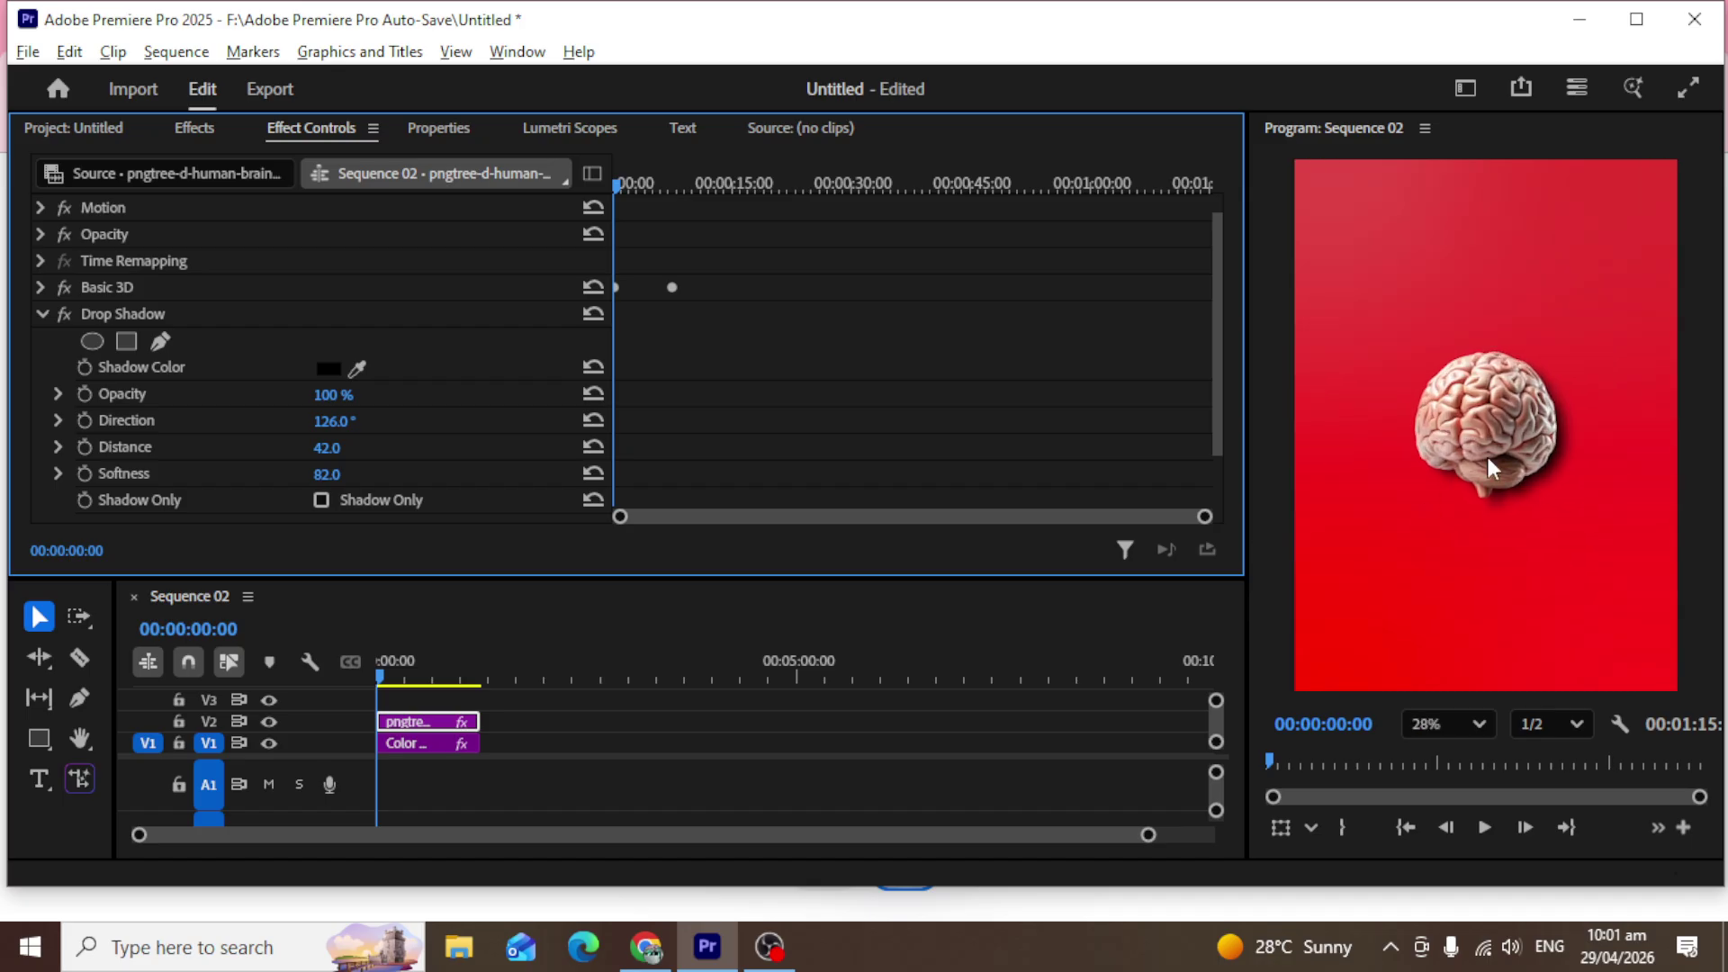
{"action": "left_click", "coordinate": [1536, 425]}
{"action": "key", "text": "space"}
{"action": "key", "text": "space"}
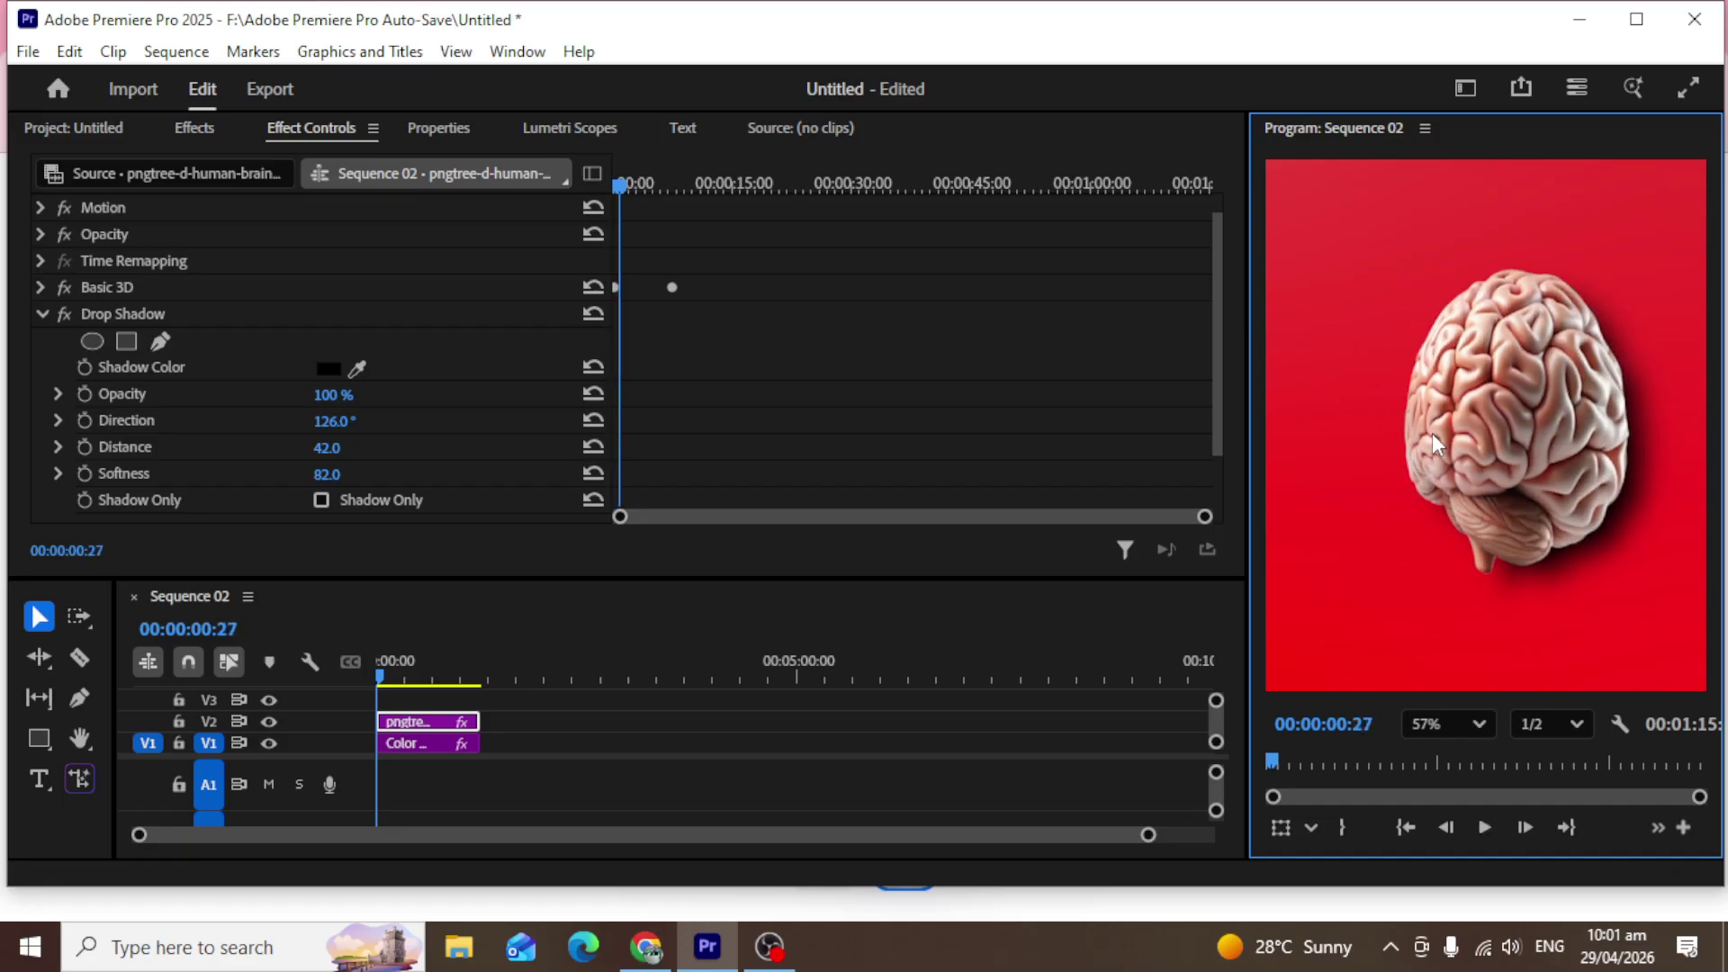
Preview the brain's spin briefly, return to the start, and set its Drop Shadow to 93% opacity, 149° direction and 35 distance.
{"action": "key", "text": "space"}
{"action": "key", "text": "space"}
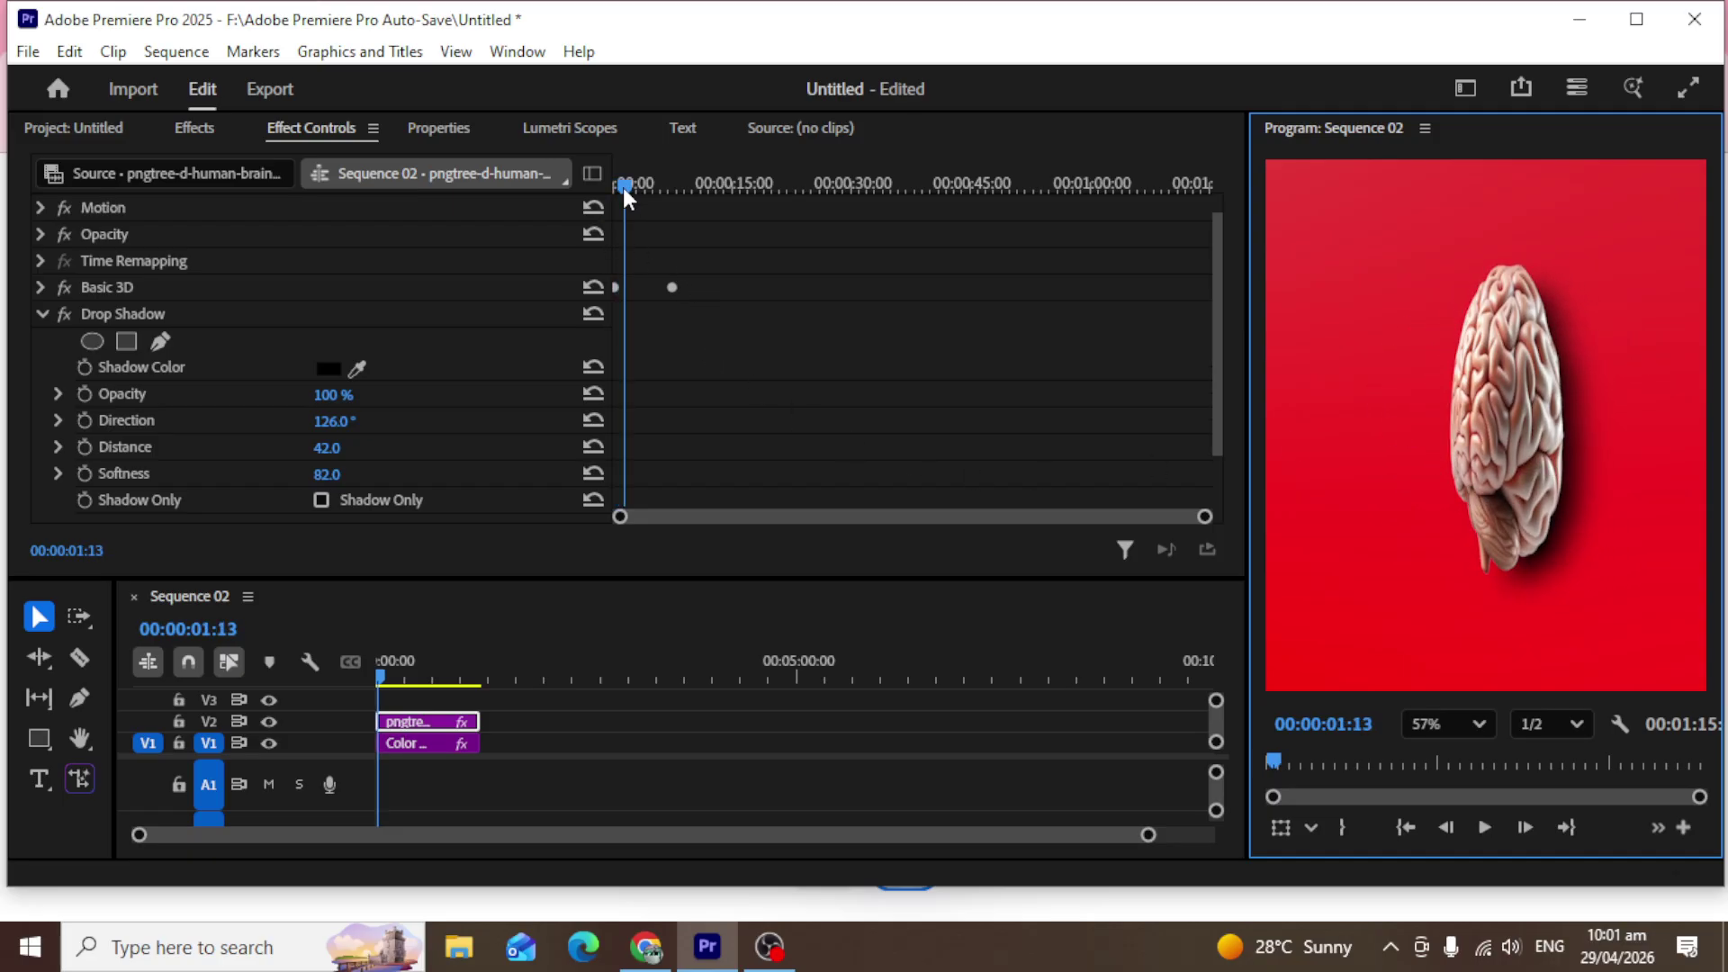
{"action": "left_click_drag", "start_coordinate": [623, 187], "coordinate": [614, 187]}
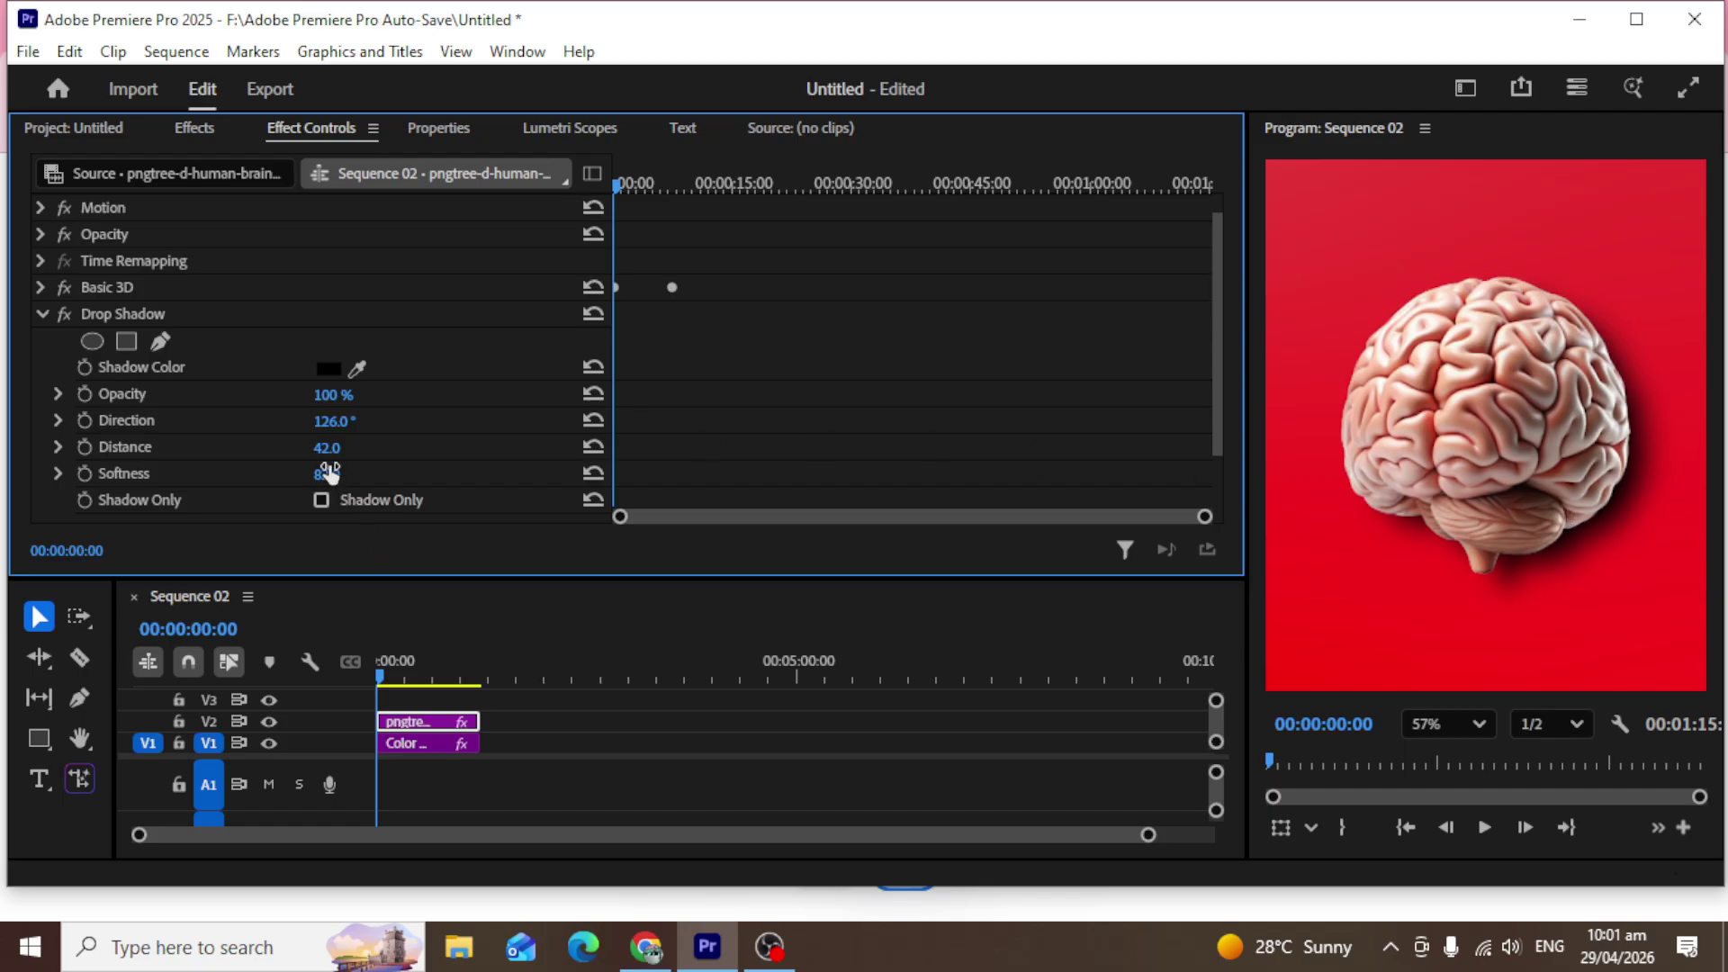
{"action": "left_click_drag", "start_coordinate": [329, 394], "coordinate": [322, 394]}
{"action": "left_click_drag", "start_coordinate": [333, 447], "coordinate": [354, 432]}
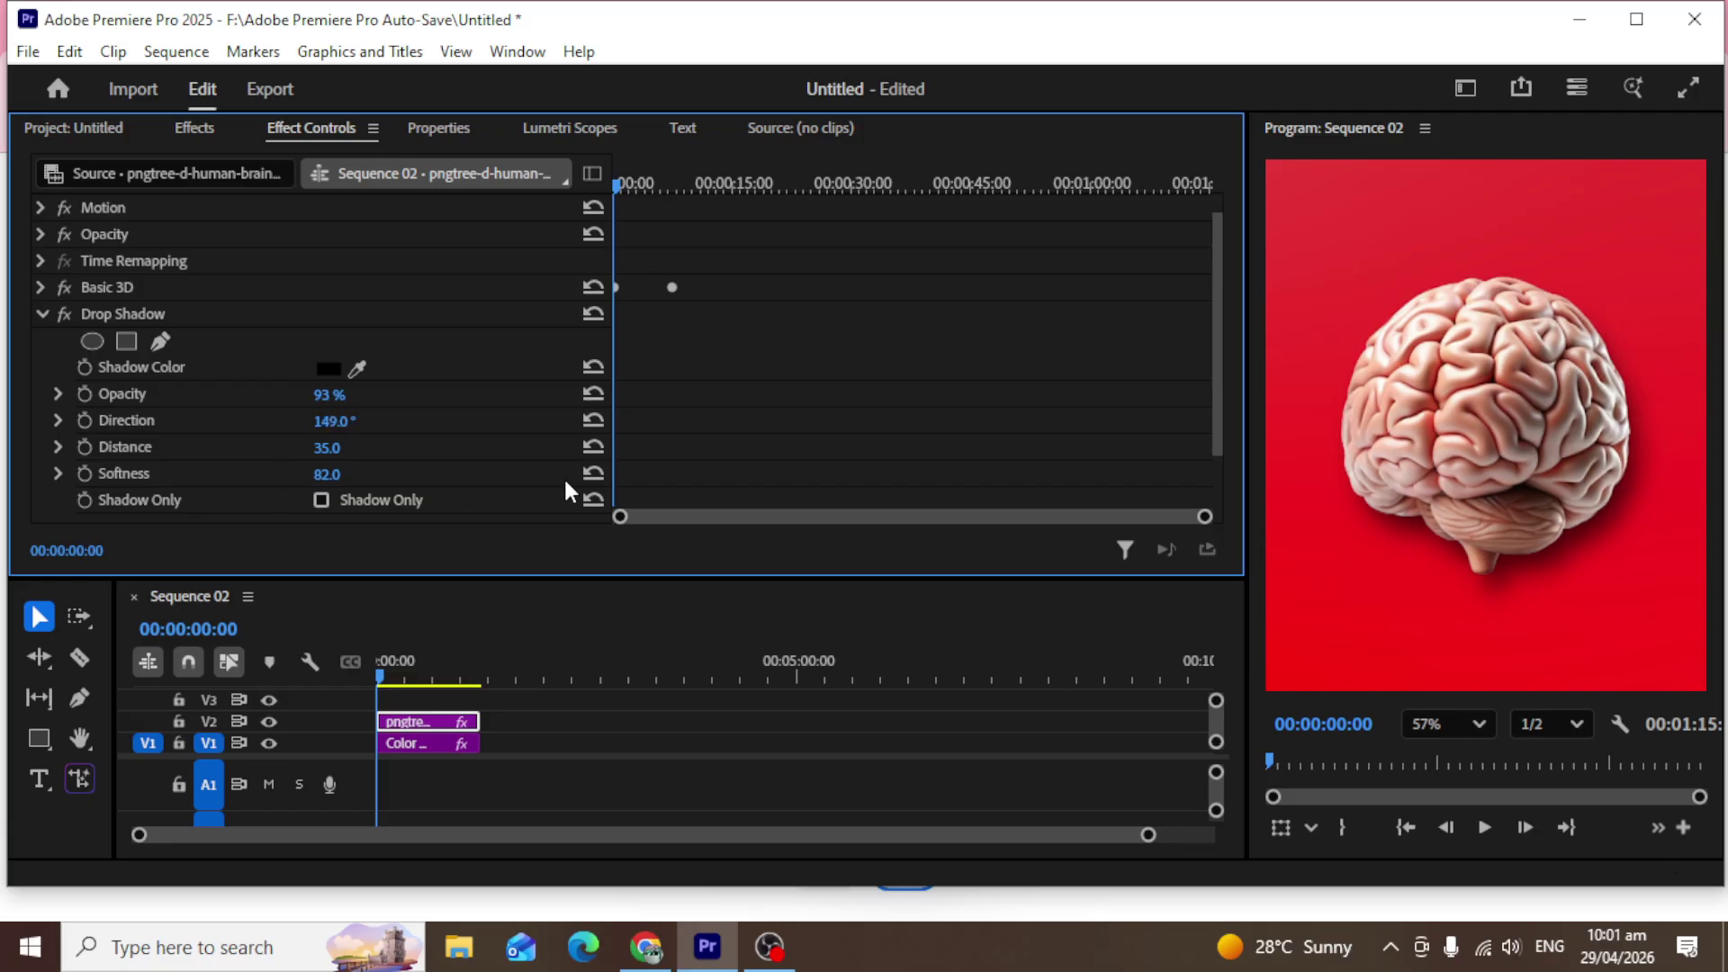
Play the sequence from the start with the whole frame in view to check the spinning brain and its shadow.
{"action": "scroll", "coordinate": [1363, 434], "scroll_direction": "down", "scroll_amount": 5}
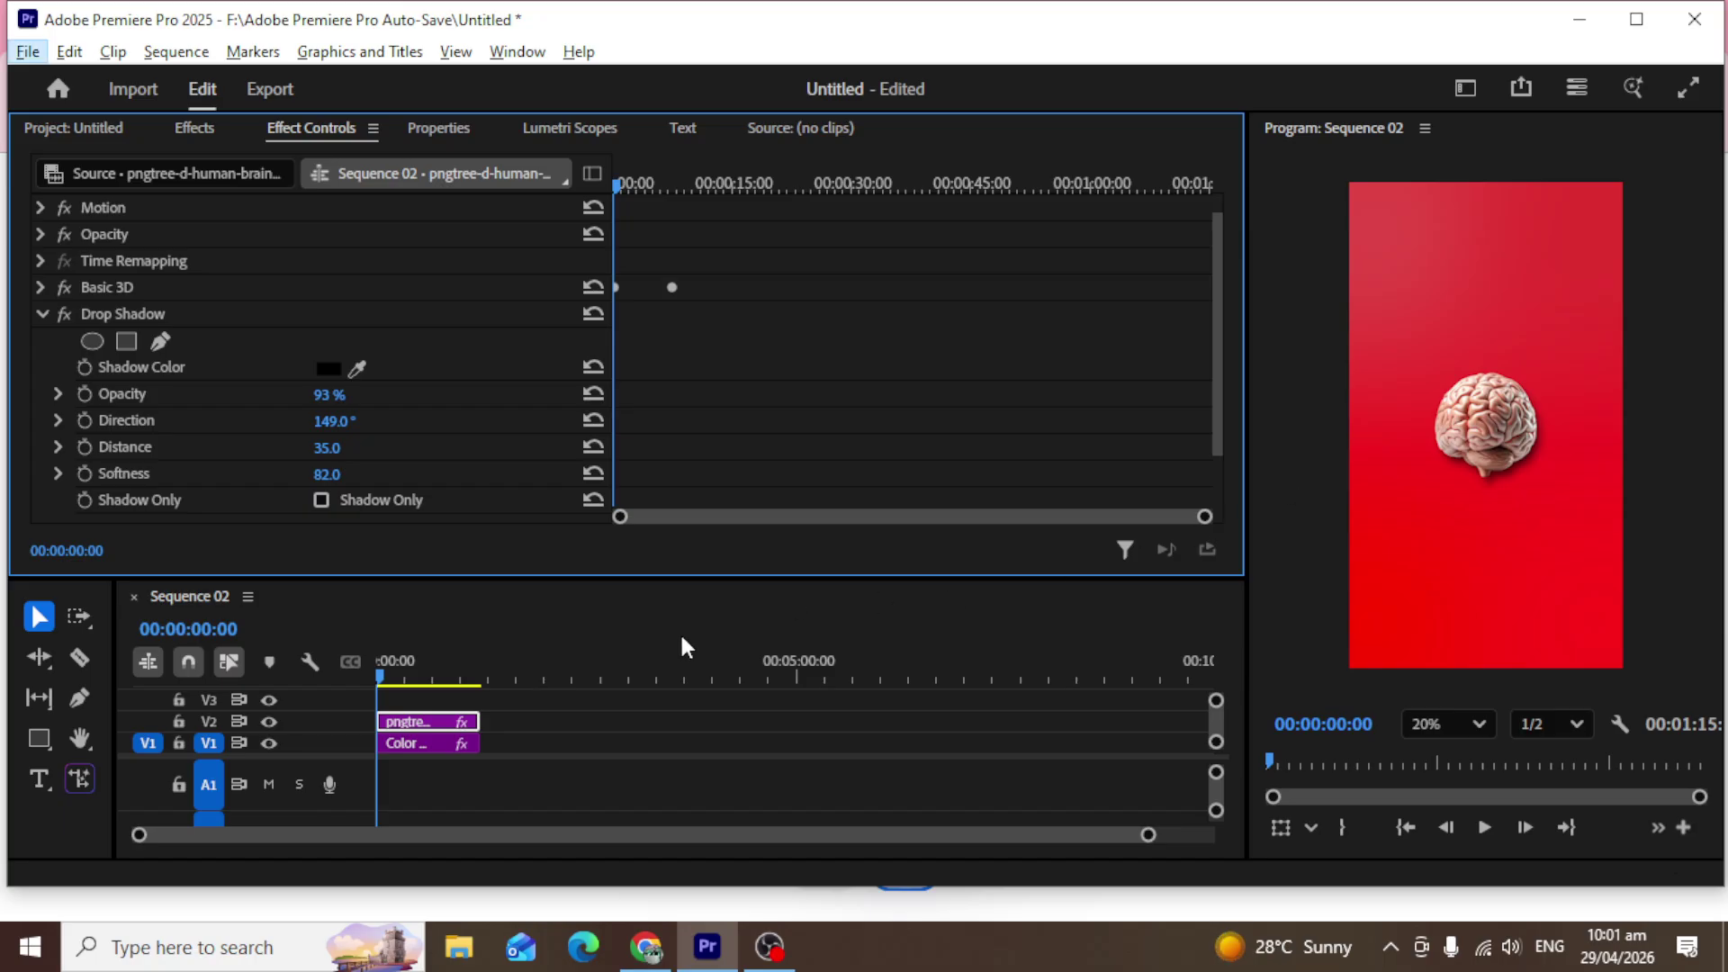
{"action": "key", "text": "alt+space"}
{"action": "left_click", "coordinate": [920, 664]}
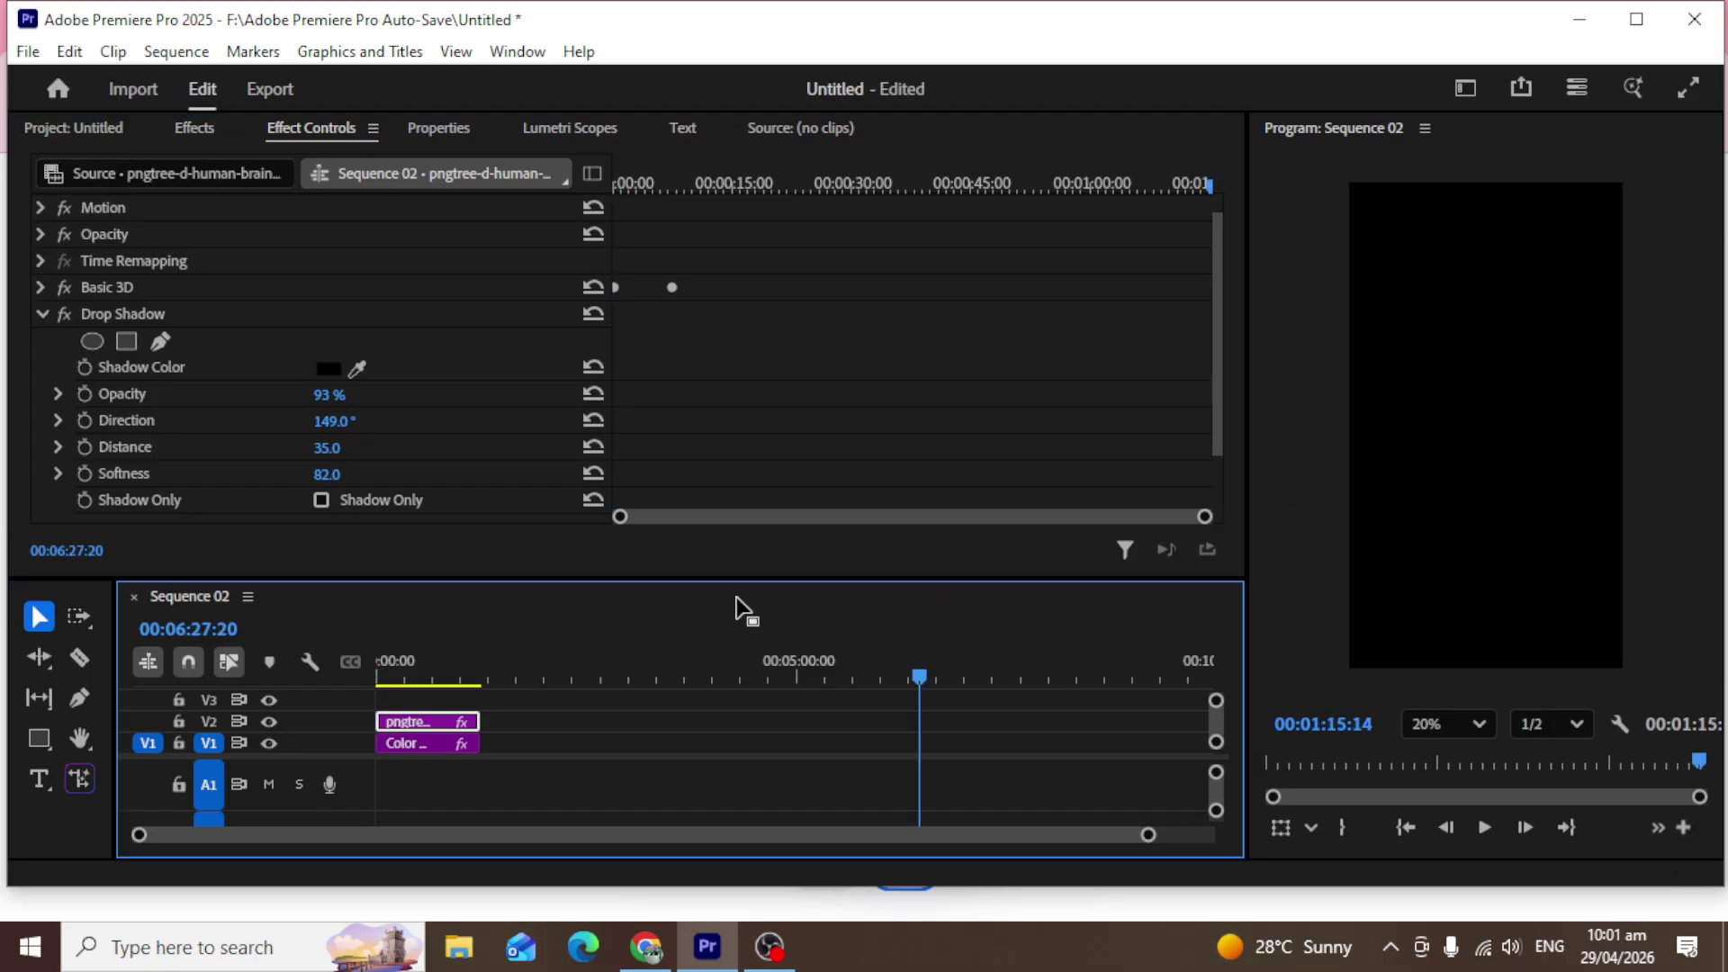
{"action": "left_click", "coordinate": [417, 676]}
{"action": "left_click_drag", "start_coordinate": [417, 676], "coordinate": [358, 678]}
{"action": "key", "text": "space"}
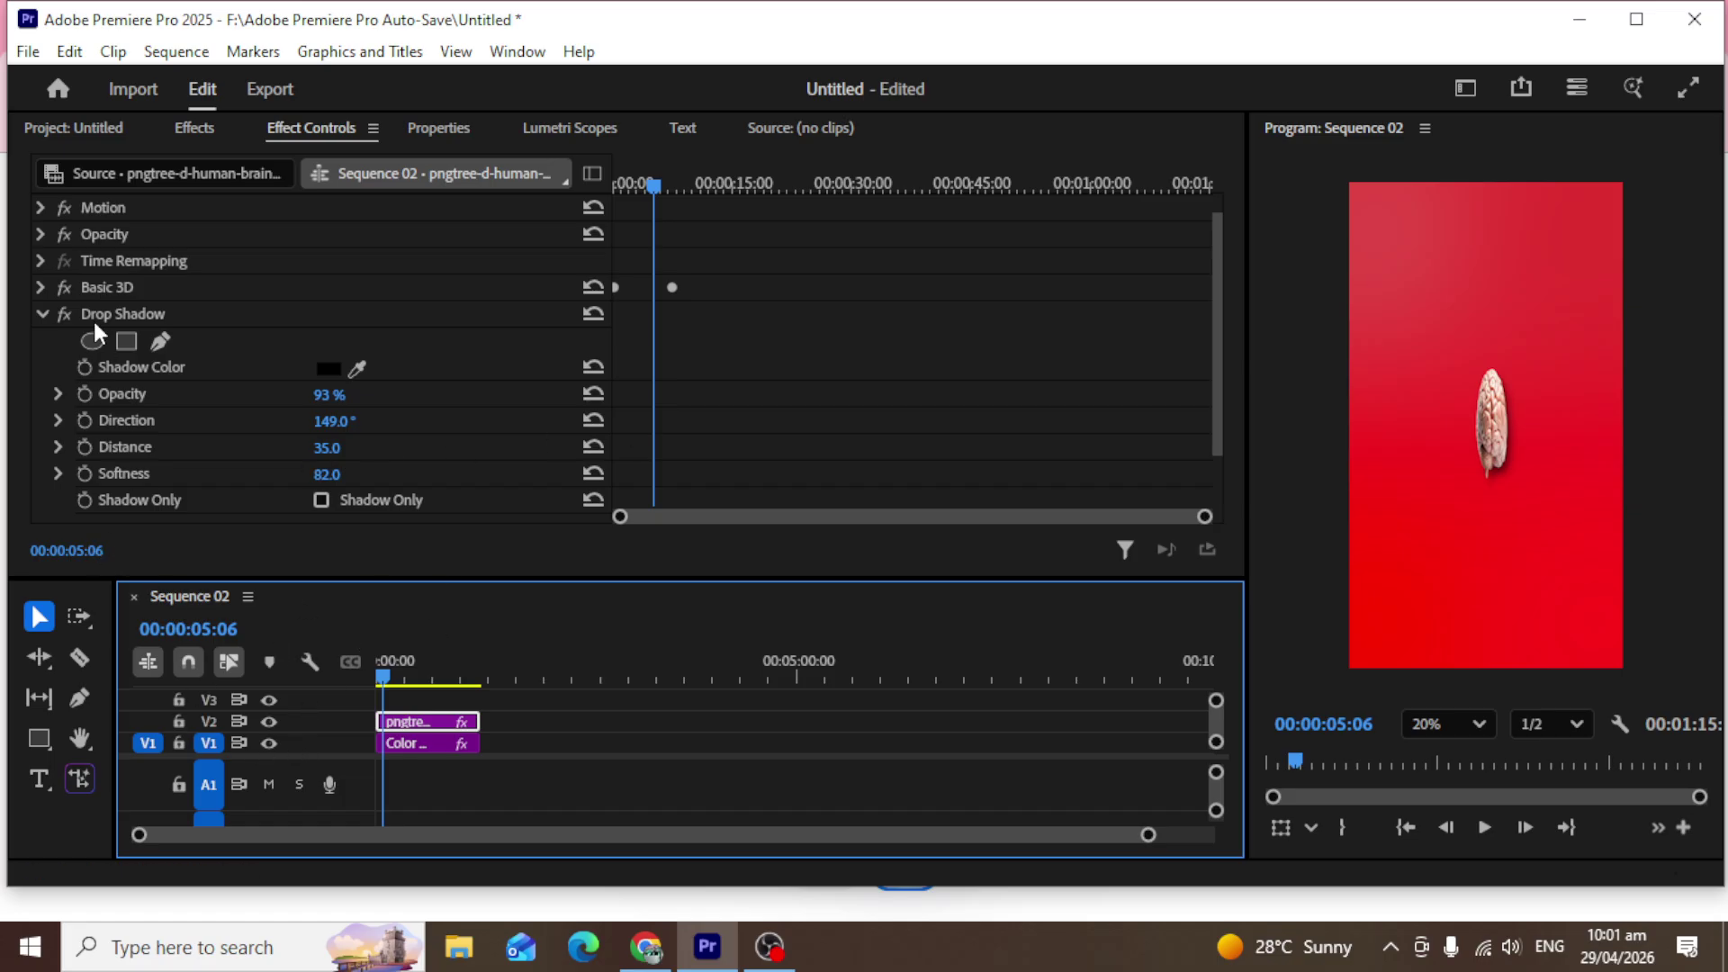
Draw a circle with the Ellipse tool over the upper-right part of the frame, with no clip selected.
{"action": "left_click", "coordinate": [74, 129]}
{"action": "left_click", "coordinate": [39, 738]}
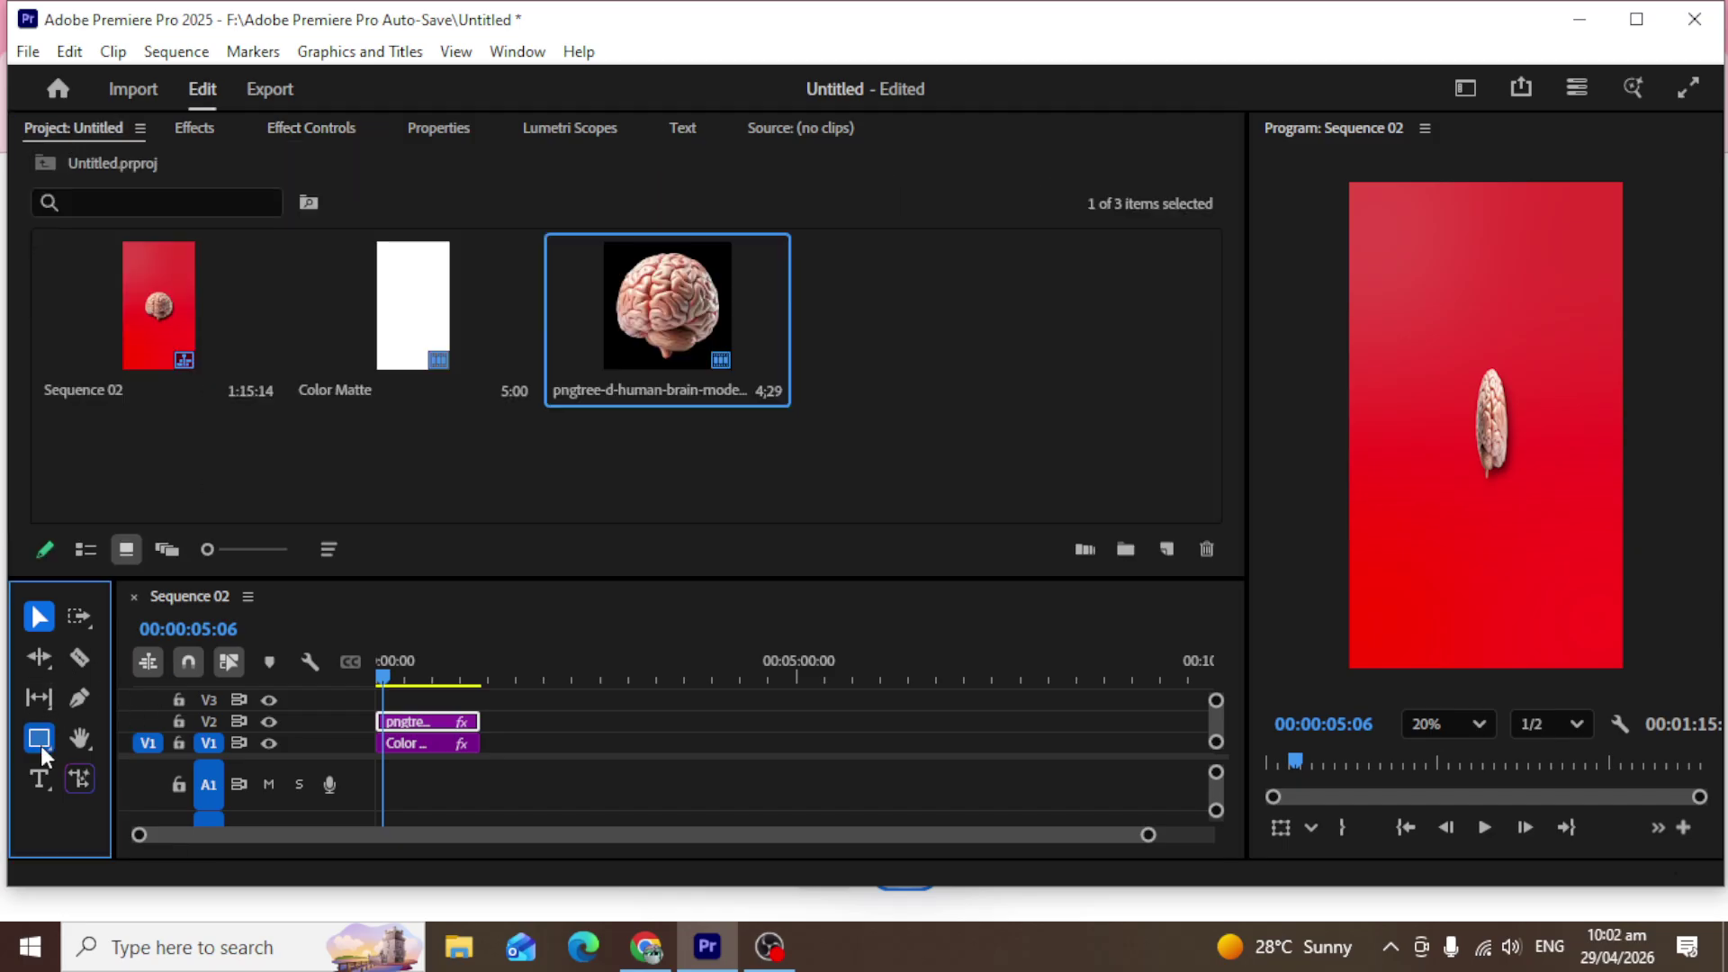
{"action": "left_click", "coordinate": [148, 765]}
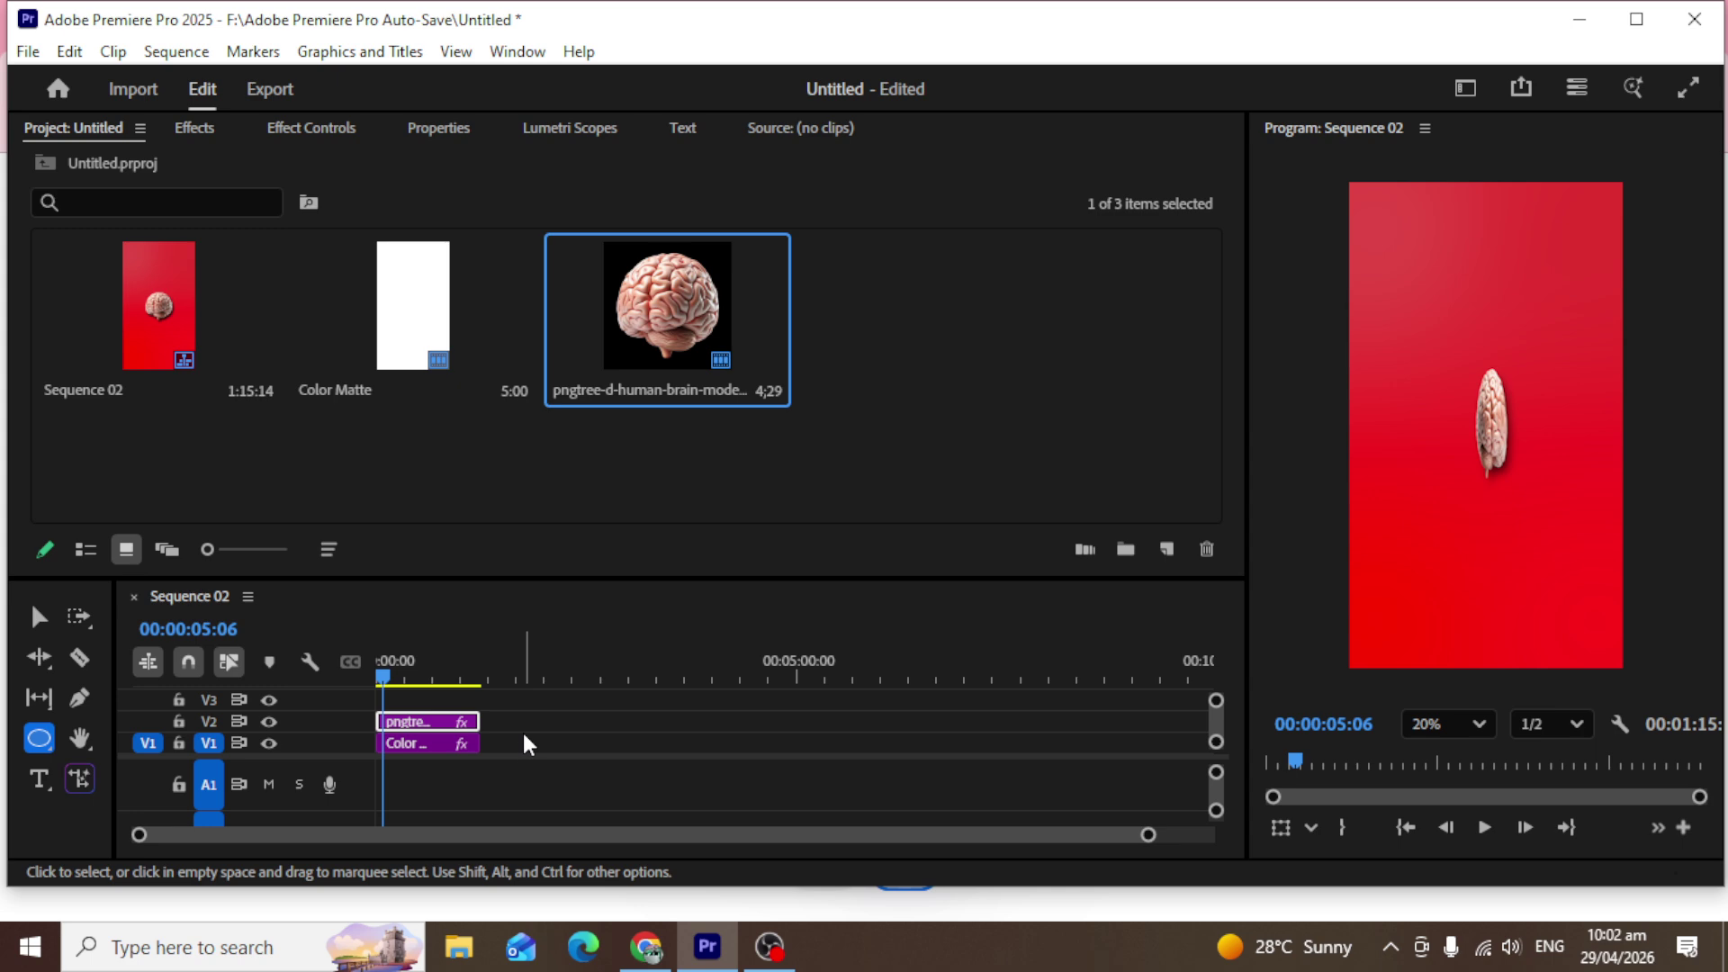
{"action": "left_click", "coordinate": [576, 733]}
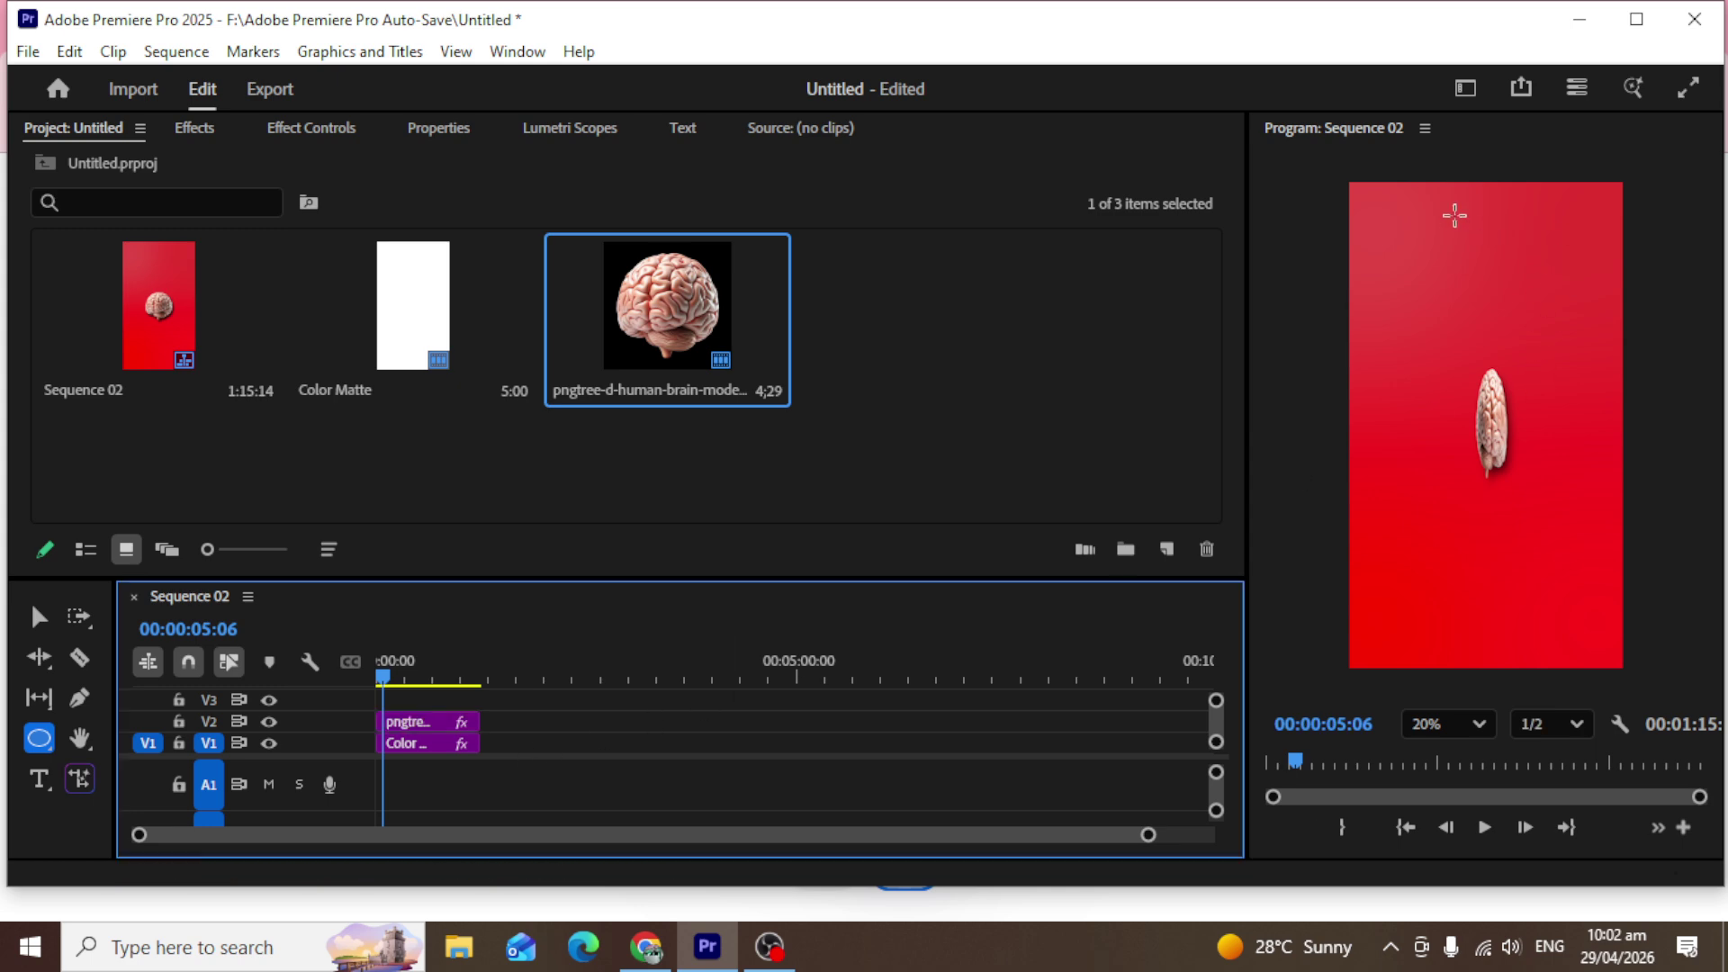
{"action": "left_click_drag", "start_coordinate": [1455, 216], "coordinate": [1602, 405]}
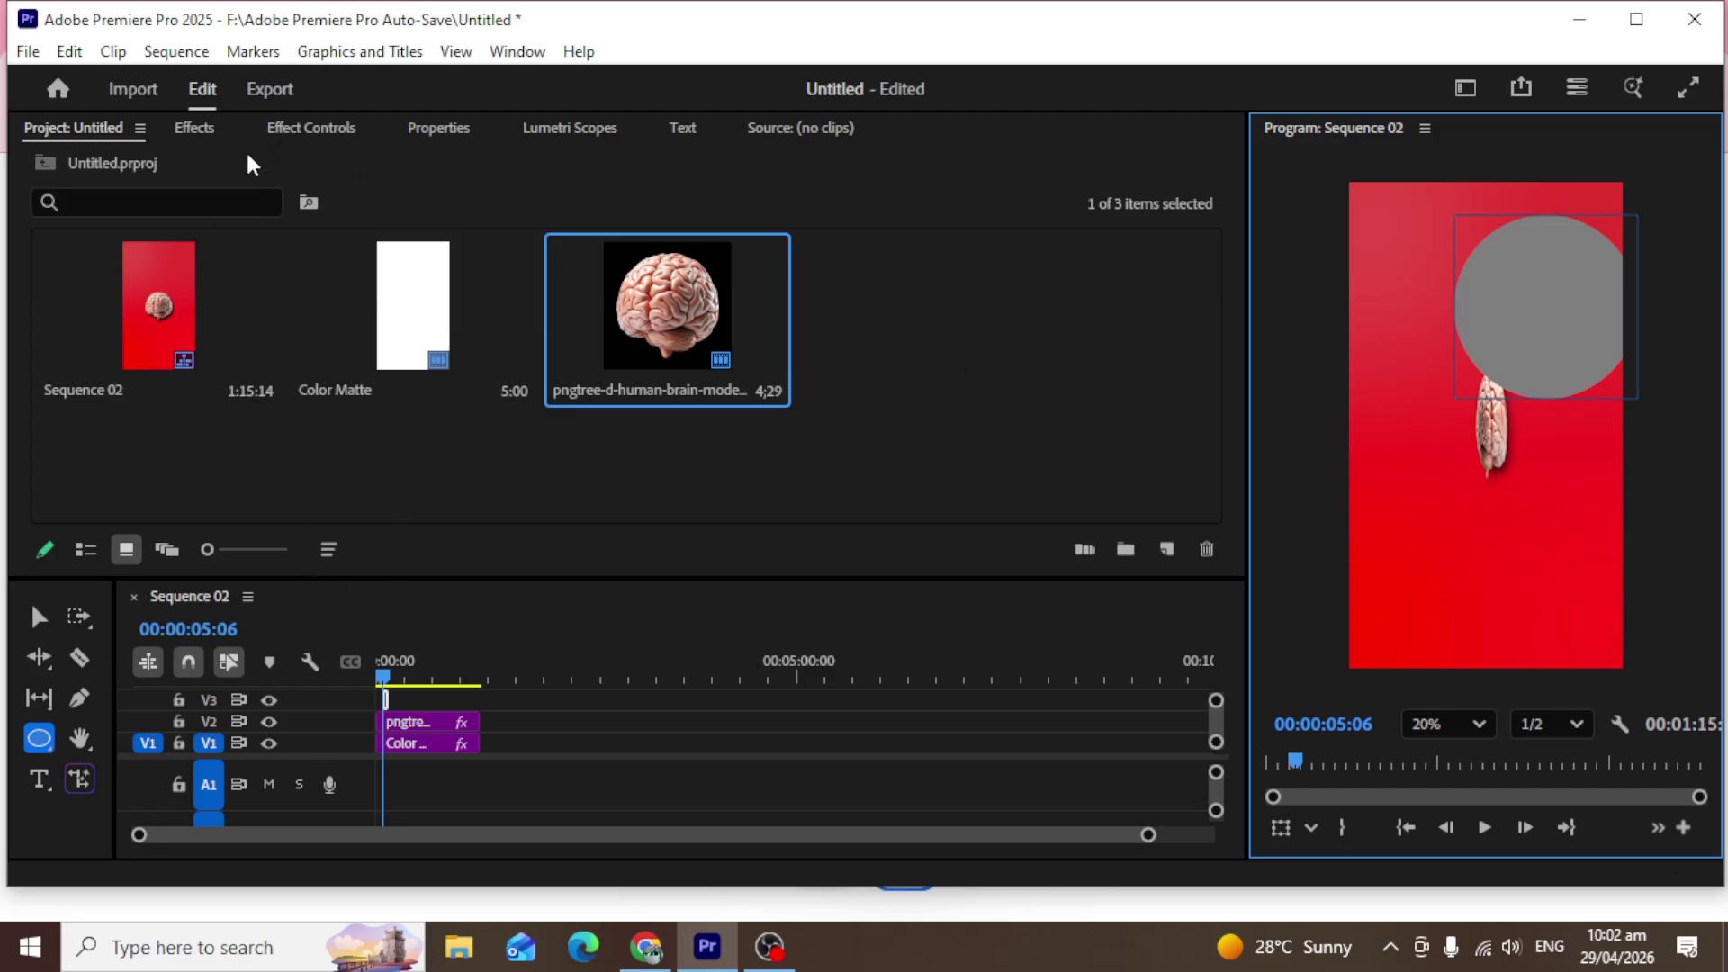
Turn off the circle's fill and give it a white outer stroke 35 px wide.
{"action": "left_click", "coordinate": [342, 128]}
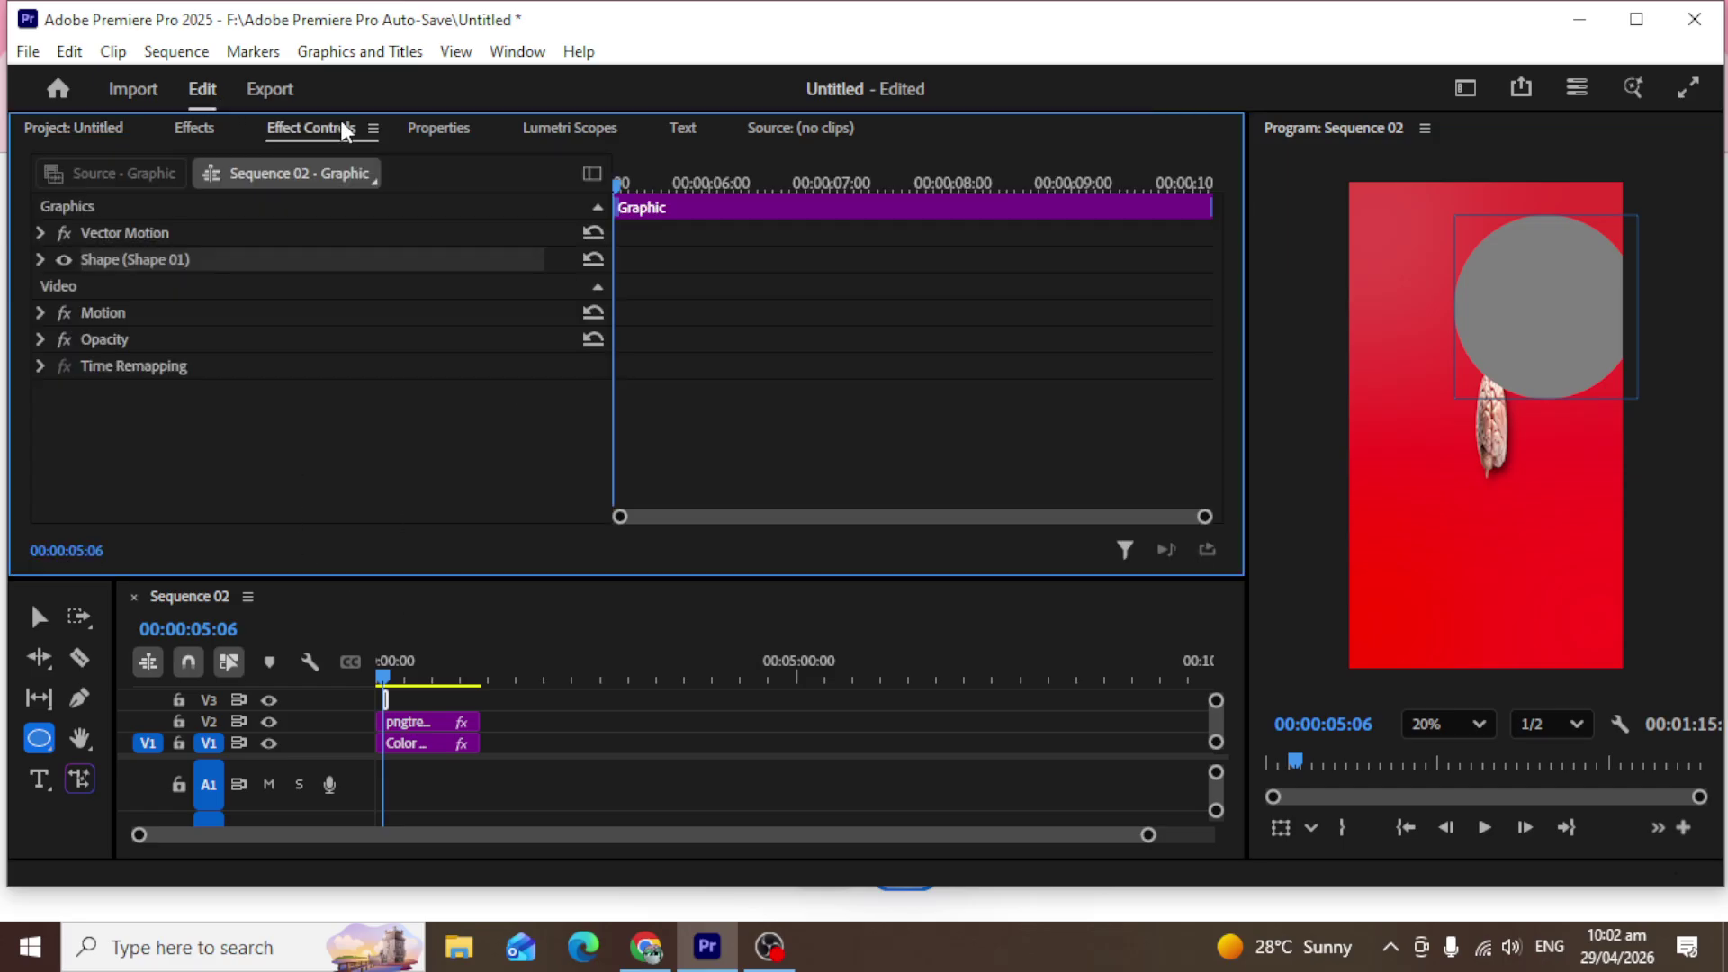
{"action": "left_click", "coordinate": [41, 260]}
{"action": "left_click", "coordinate": [86, 416]}
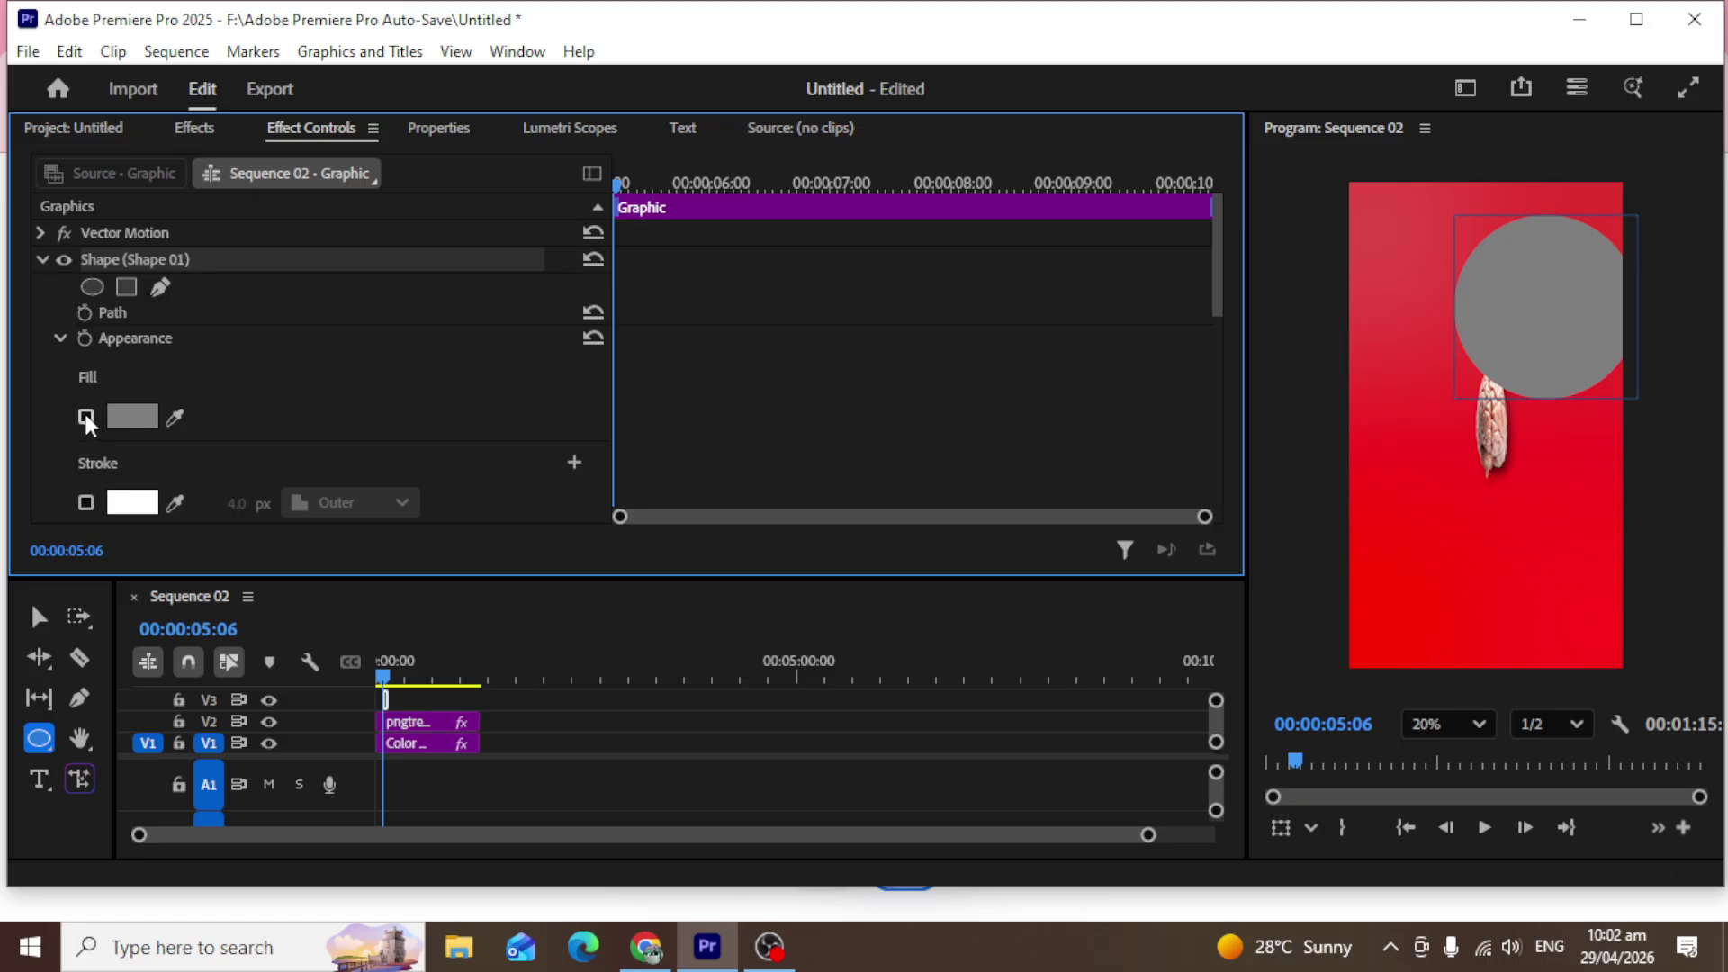
{"action": "left_click", "coordinate": [86, 502]}
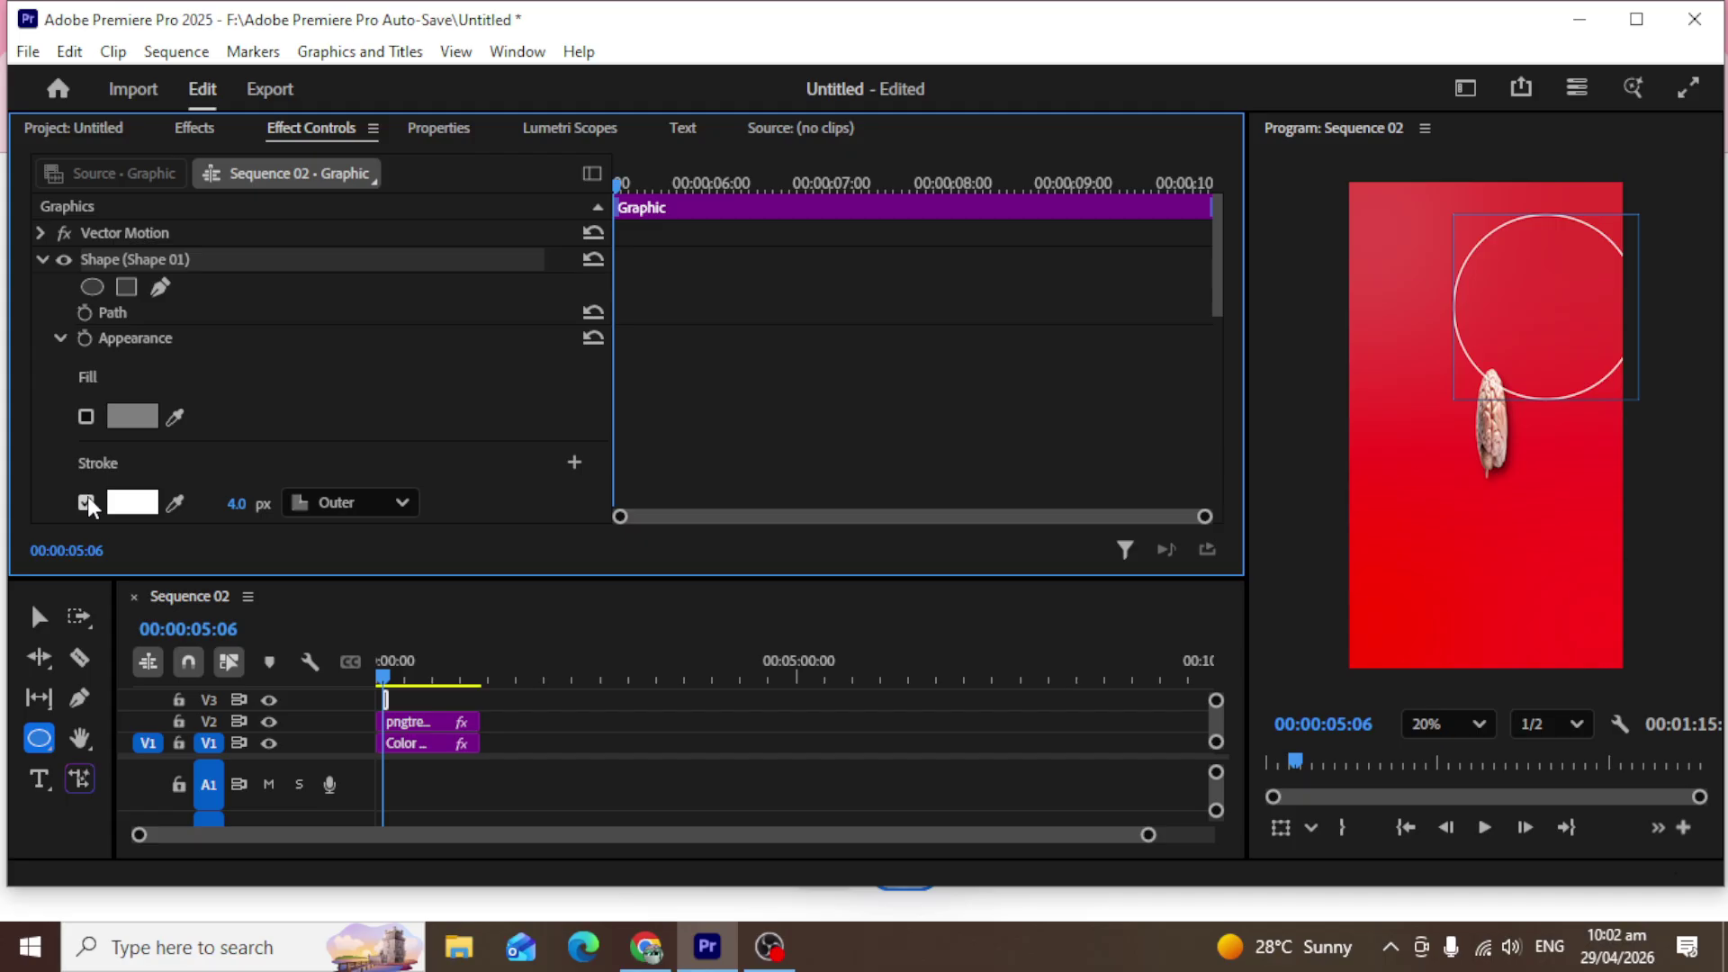
{"action": "left_click_drag", "start_coordinate": [236, 503], "coordinate": [263, 503]}
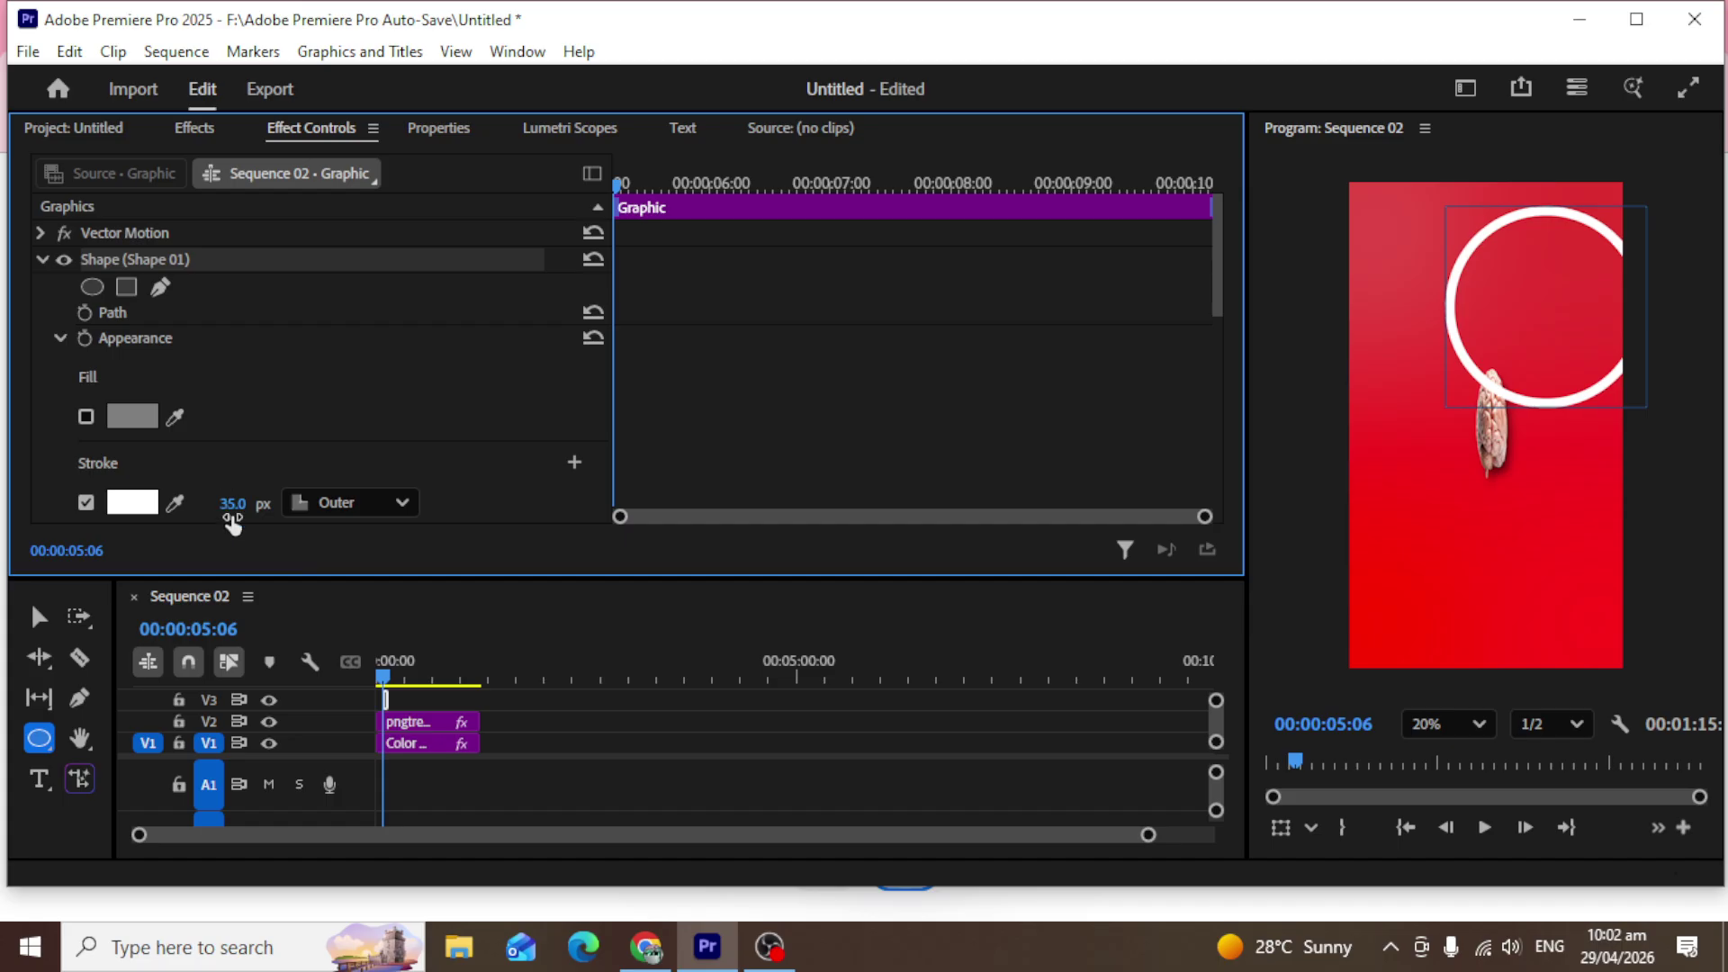
Try a near-black stroke colour on the circle and return it to white.
{"action": "left_click", "coordinate": [147, 510]}
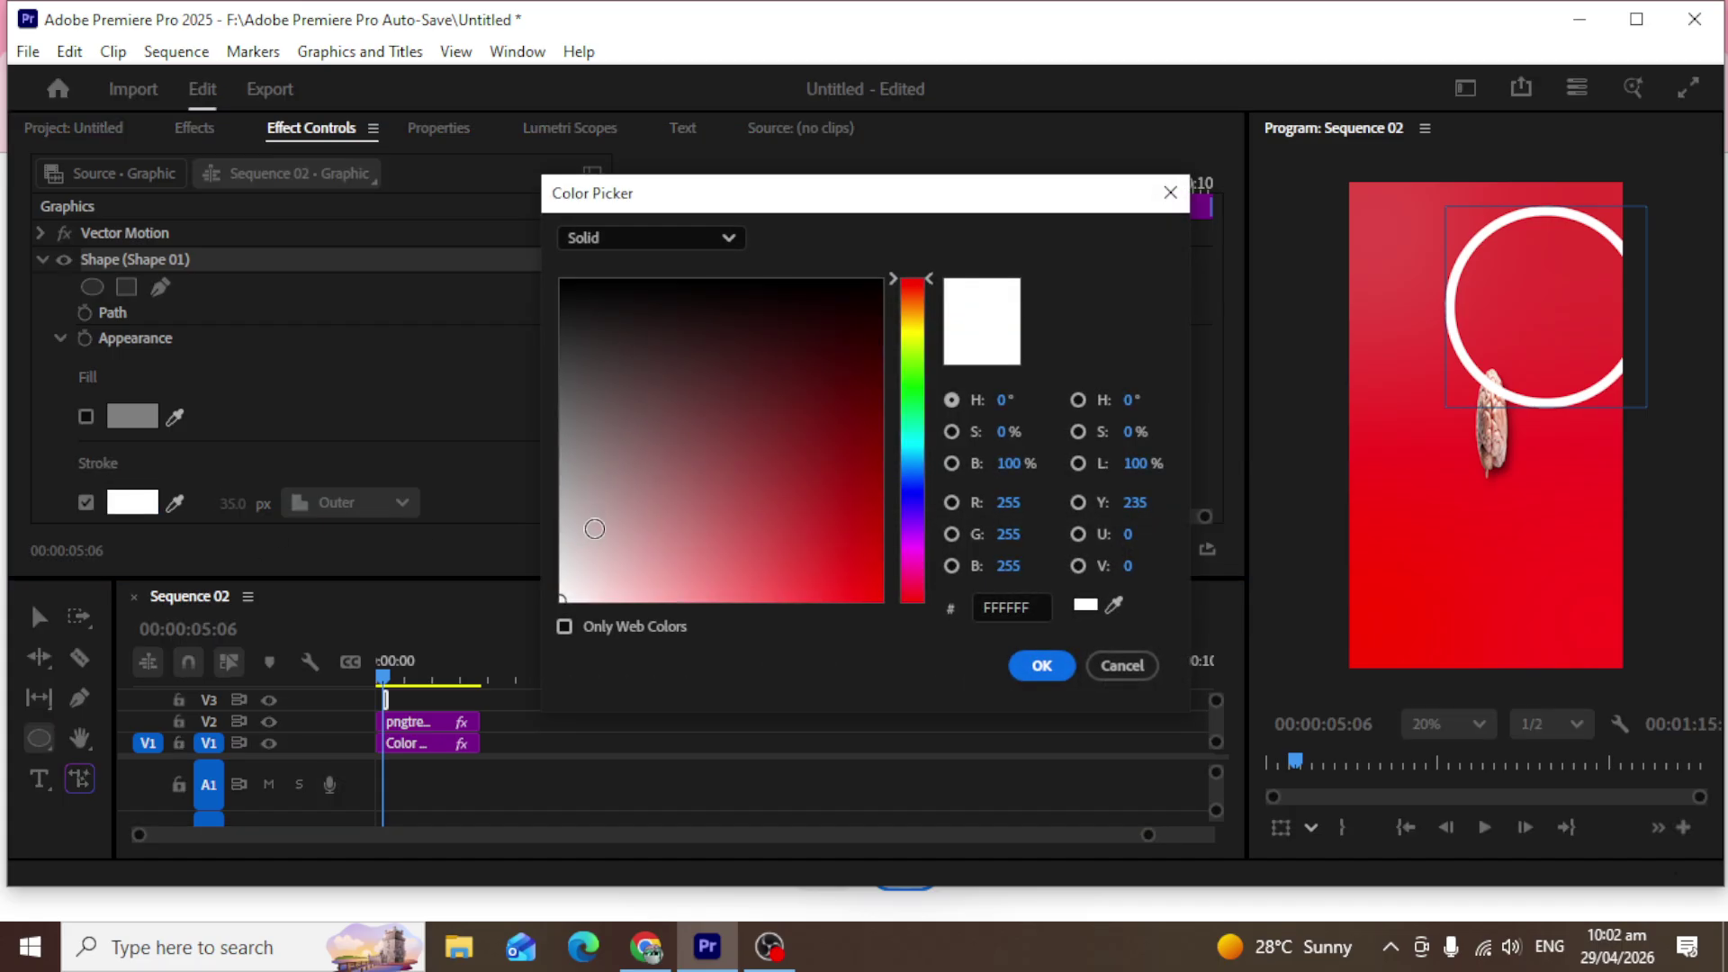
{"action": "left_click_drag", "start_coordinate": [618, 328], "coordinate": [547, 249]}
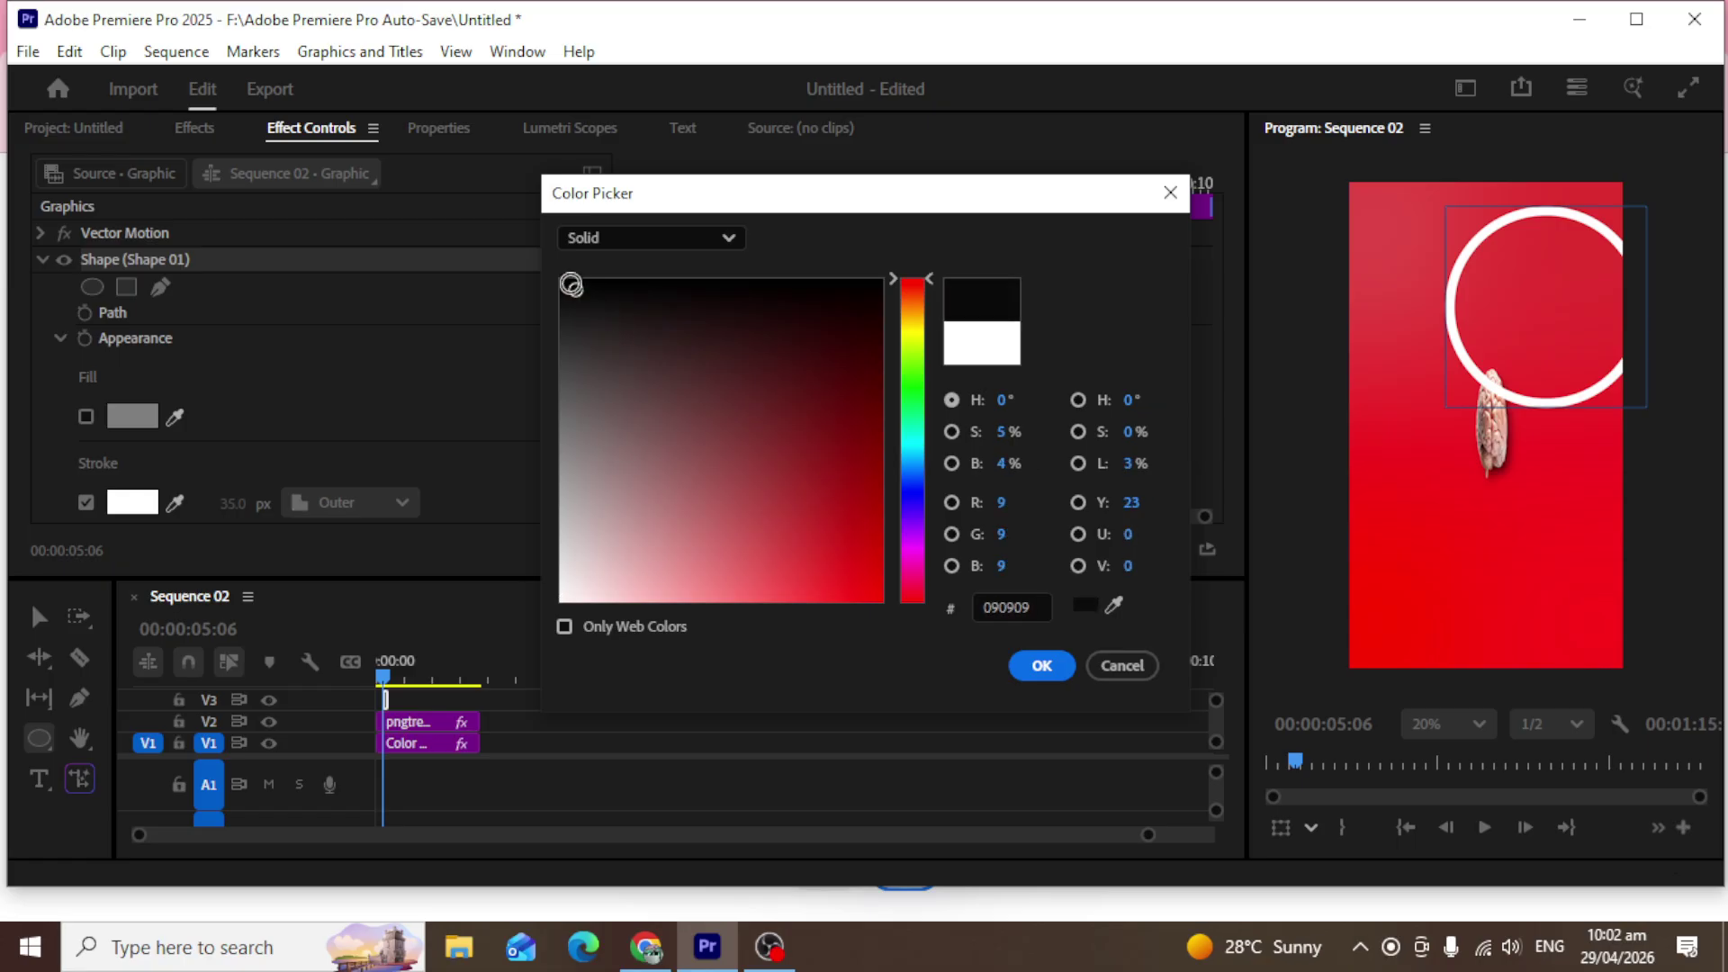
{"action": "left_click_drag", "start_coordinate": [614, 522], "coordinate": [557, 603]}
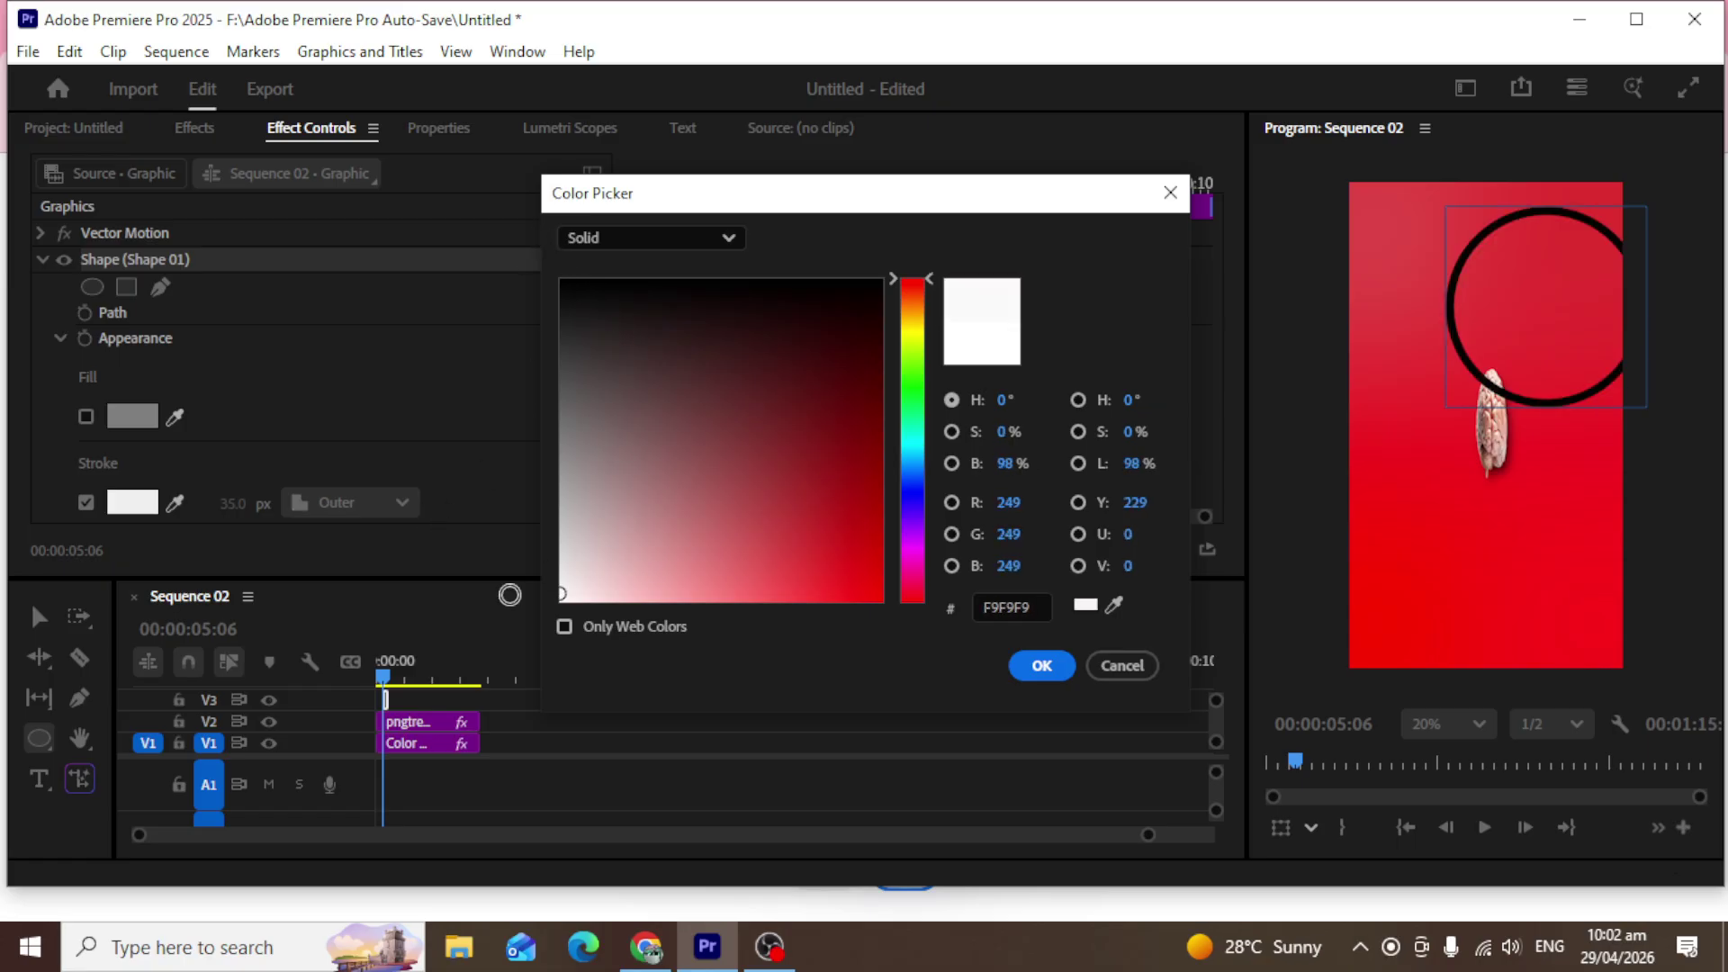
{"action": "left_click", "coordinate": [1055, 667]}
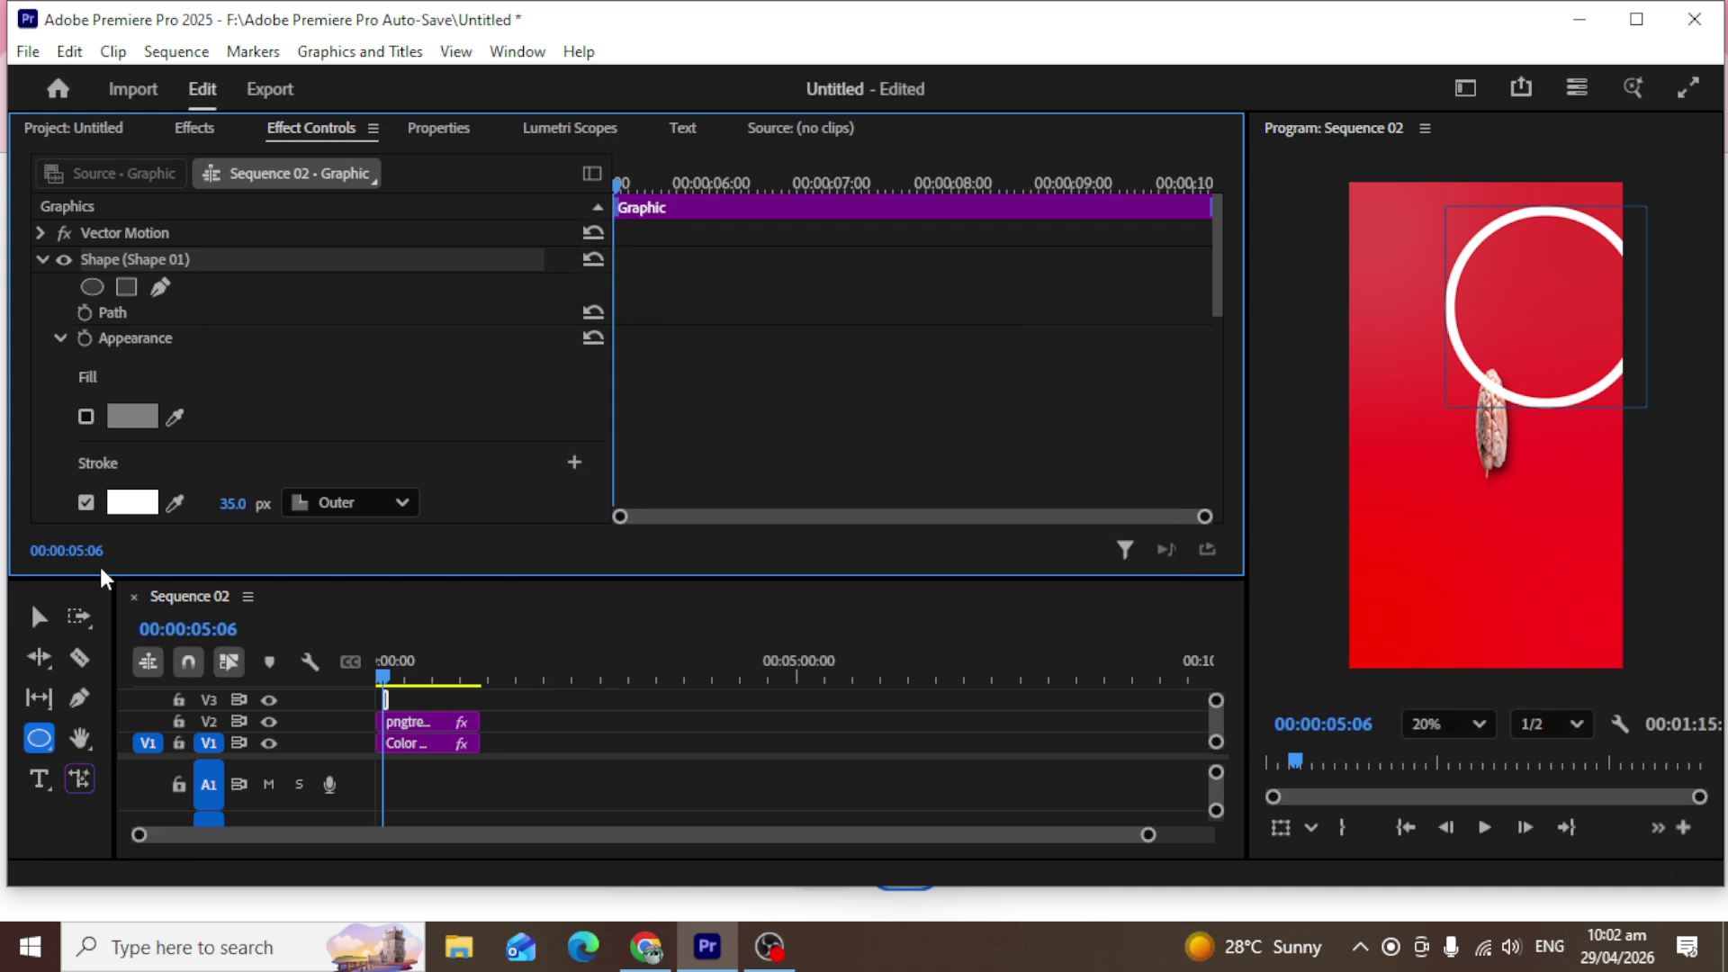
Move the circle partly off the frame's upper-right corner and enlarge it slightly.
{"action": "left_click", "coordinate": [39, 617]}
{"action": "left_click_drag", "start_coordinate": [1563, 223], "coordinate": [1613, 121]}
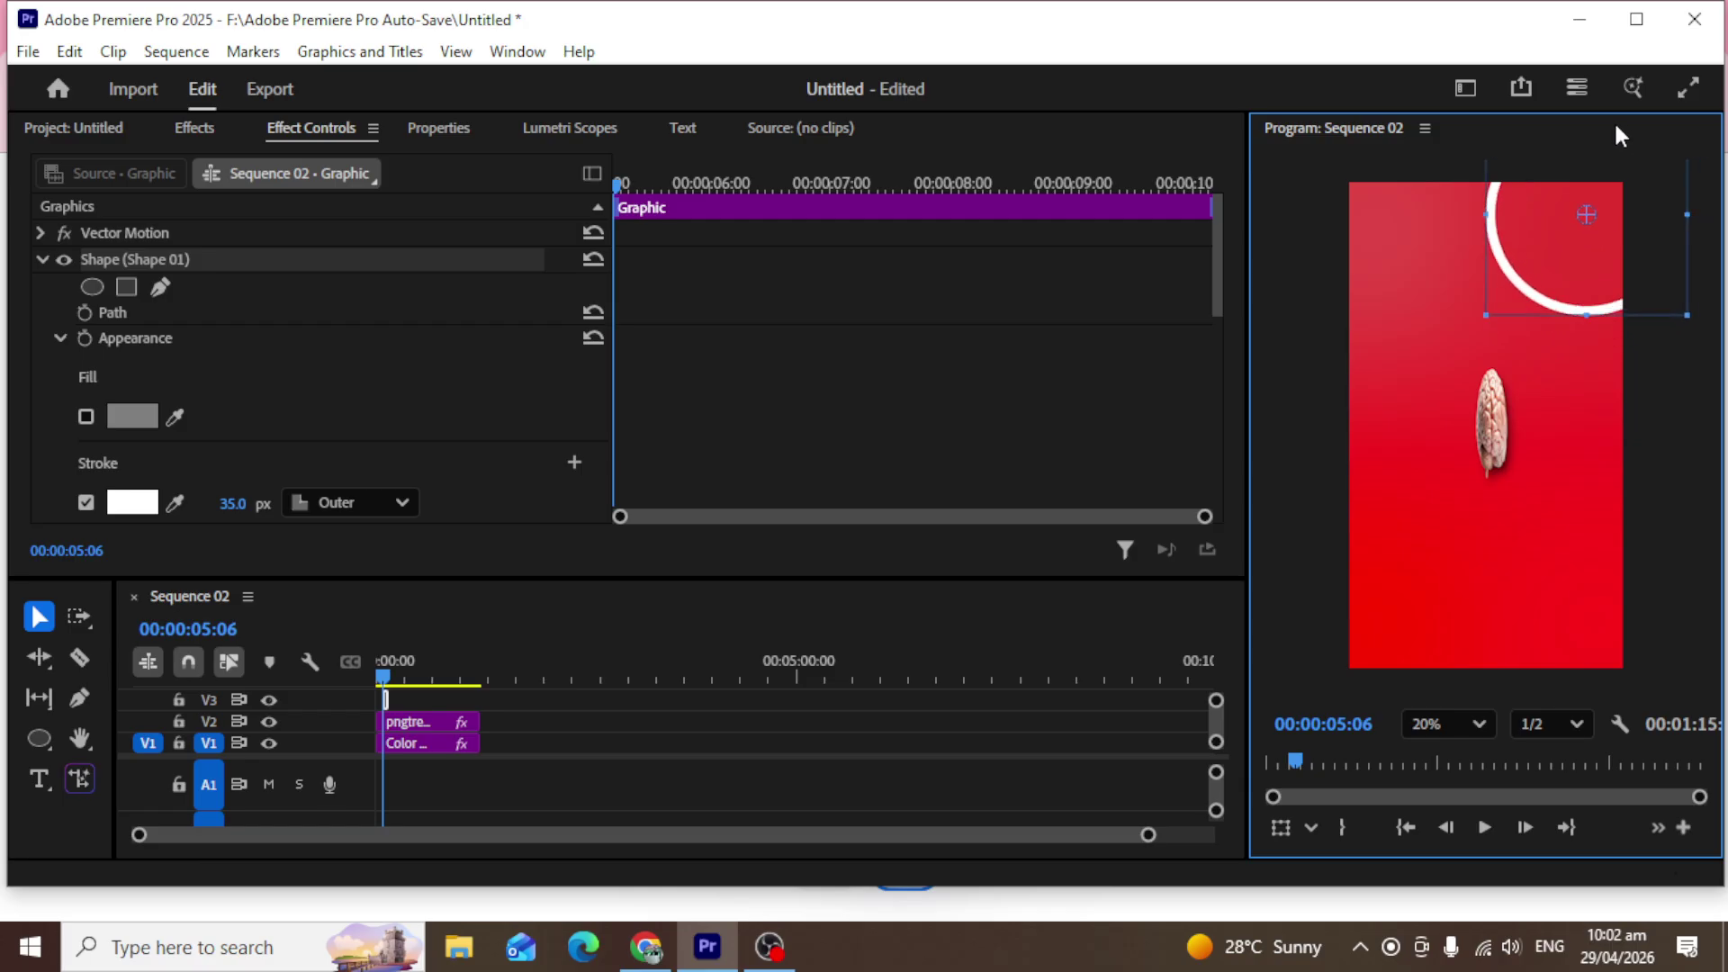
{"action": "left_click_drag", "start_coordinate": [1485, 315], "coordinate": [1565, 314]}
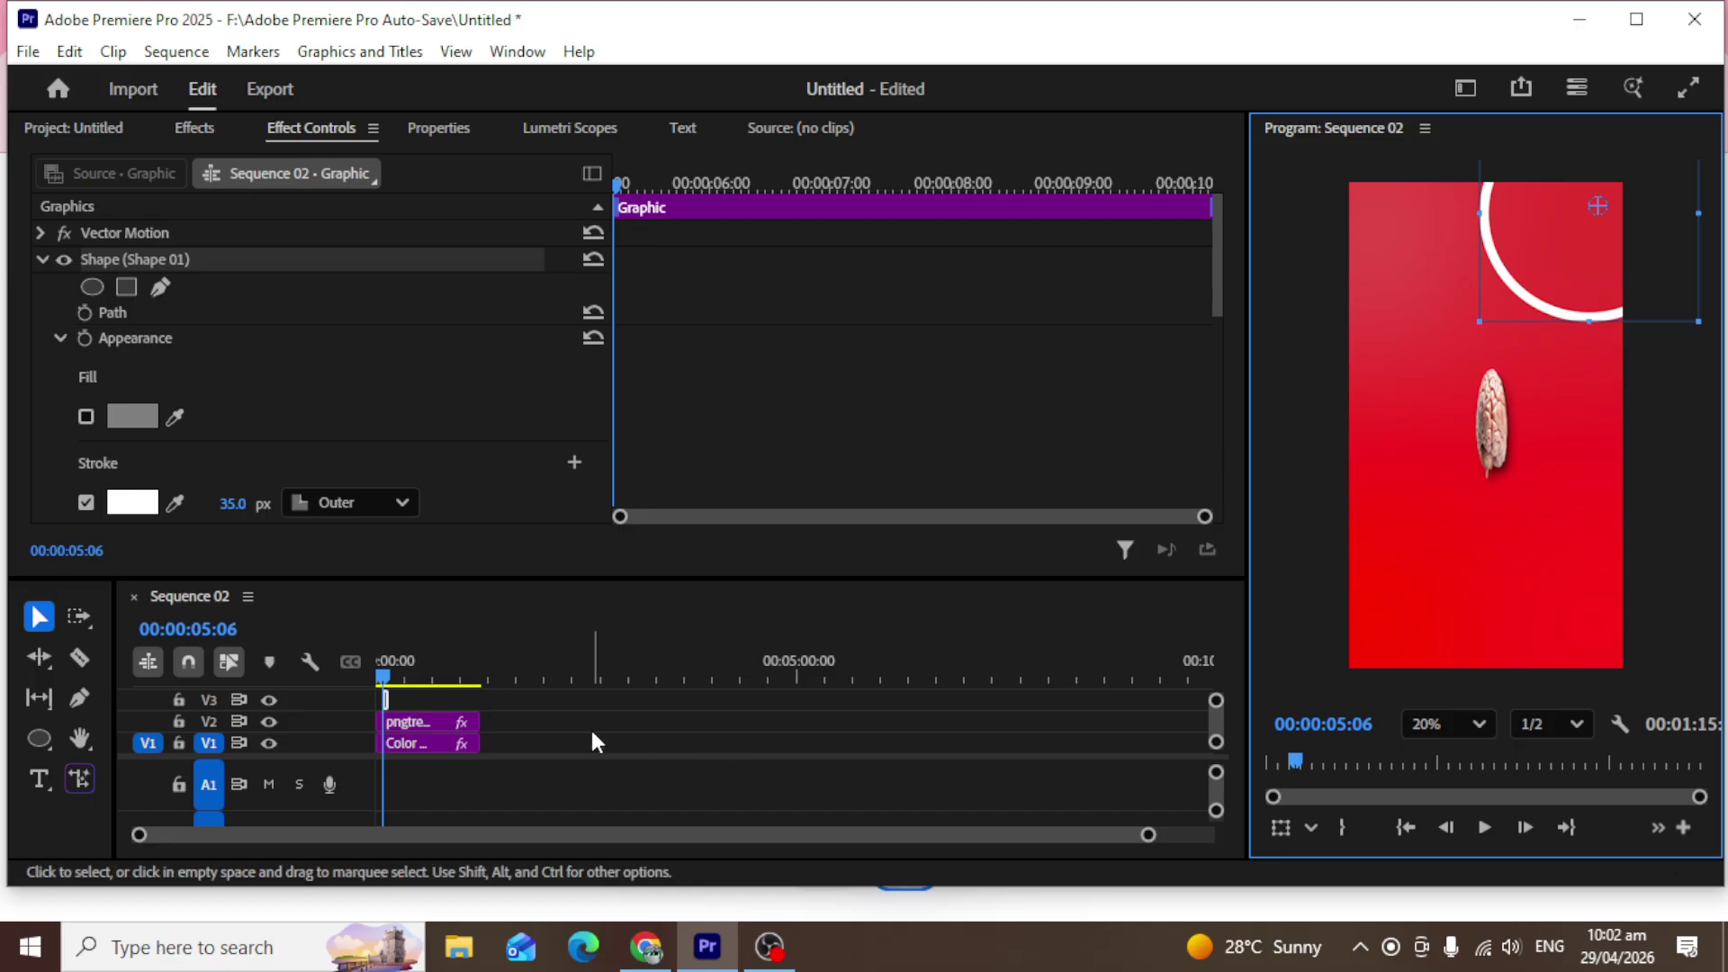
Stretch the circle graphic on V3 to run from the sequence start to 00:00:39:11.
{"action": "left_click", "coordinate": [569, 634]}
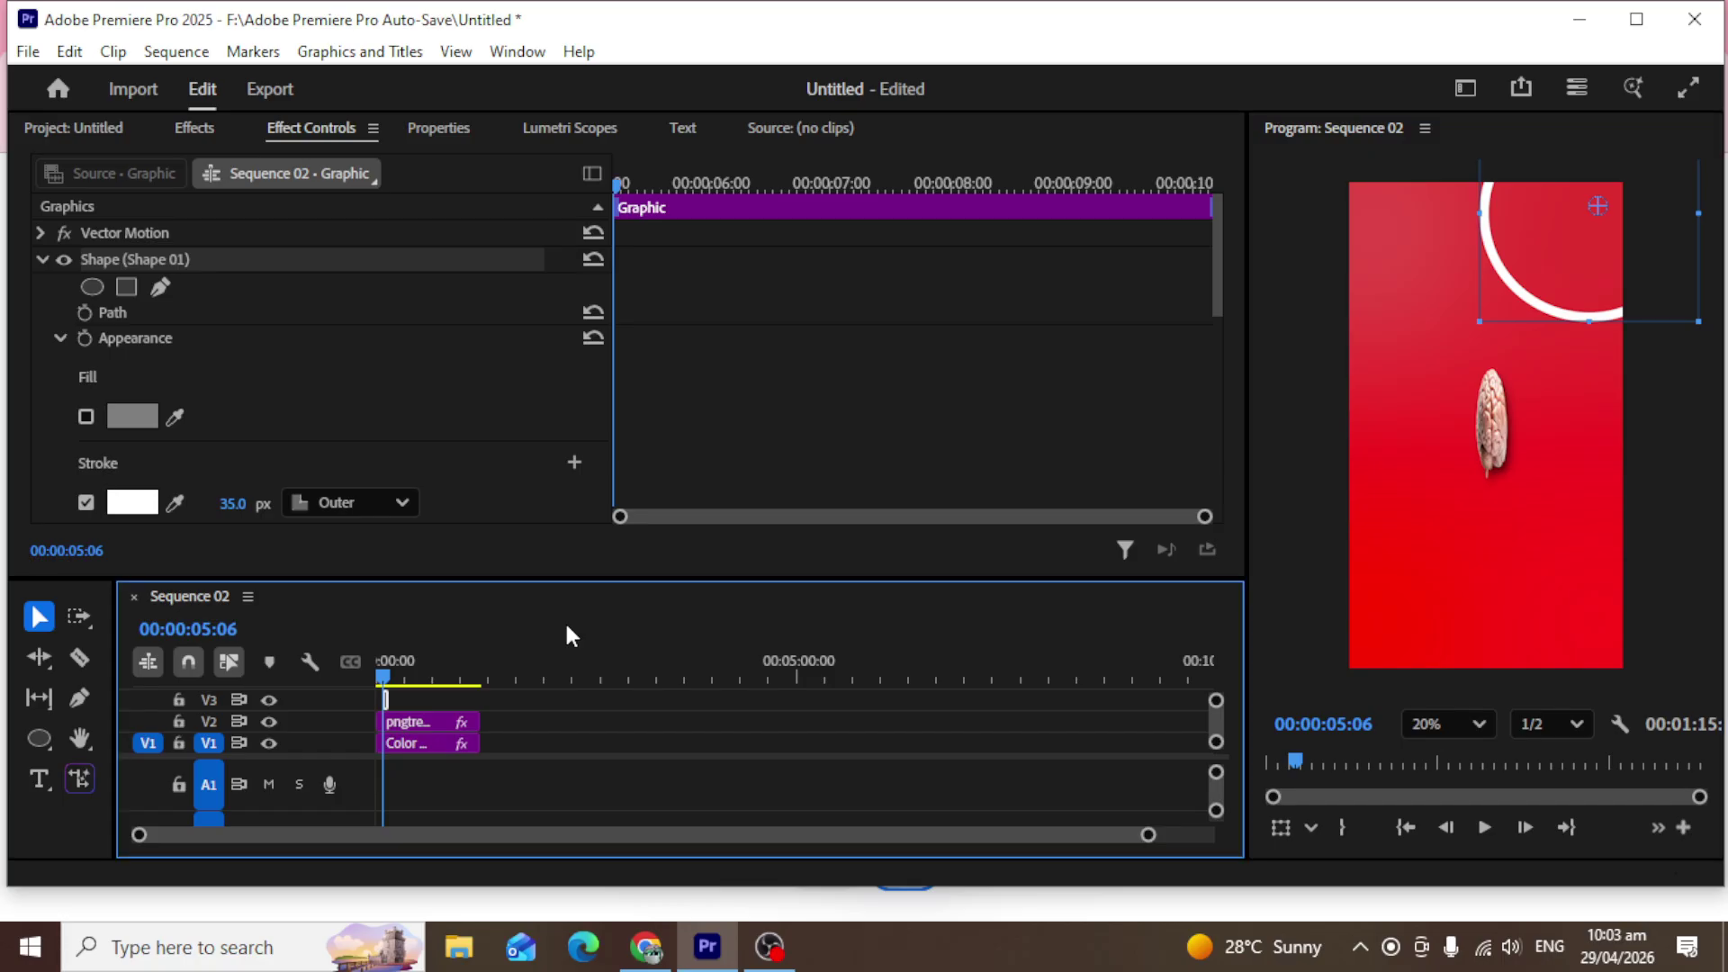
{"action": "key", "text": "grave"}
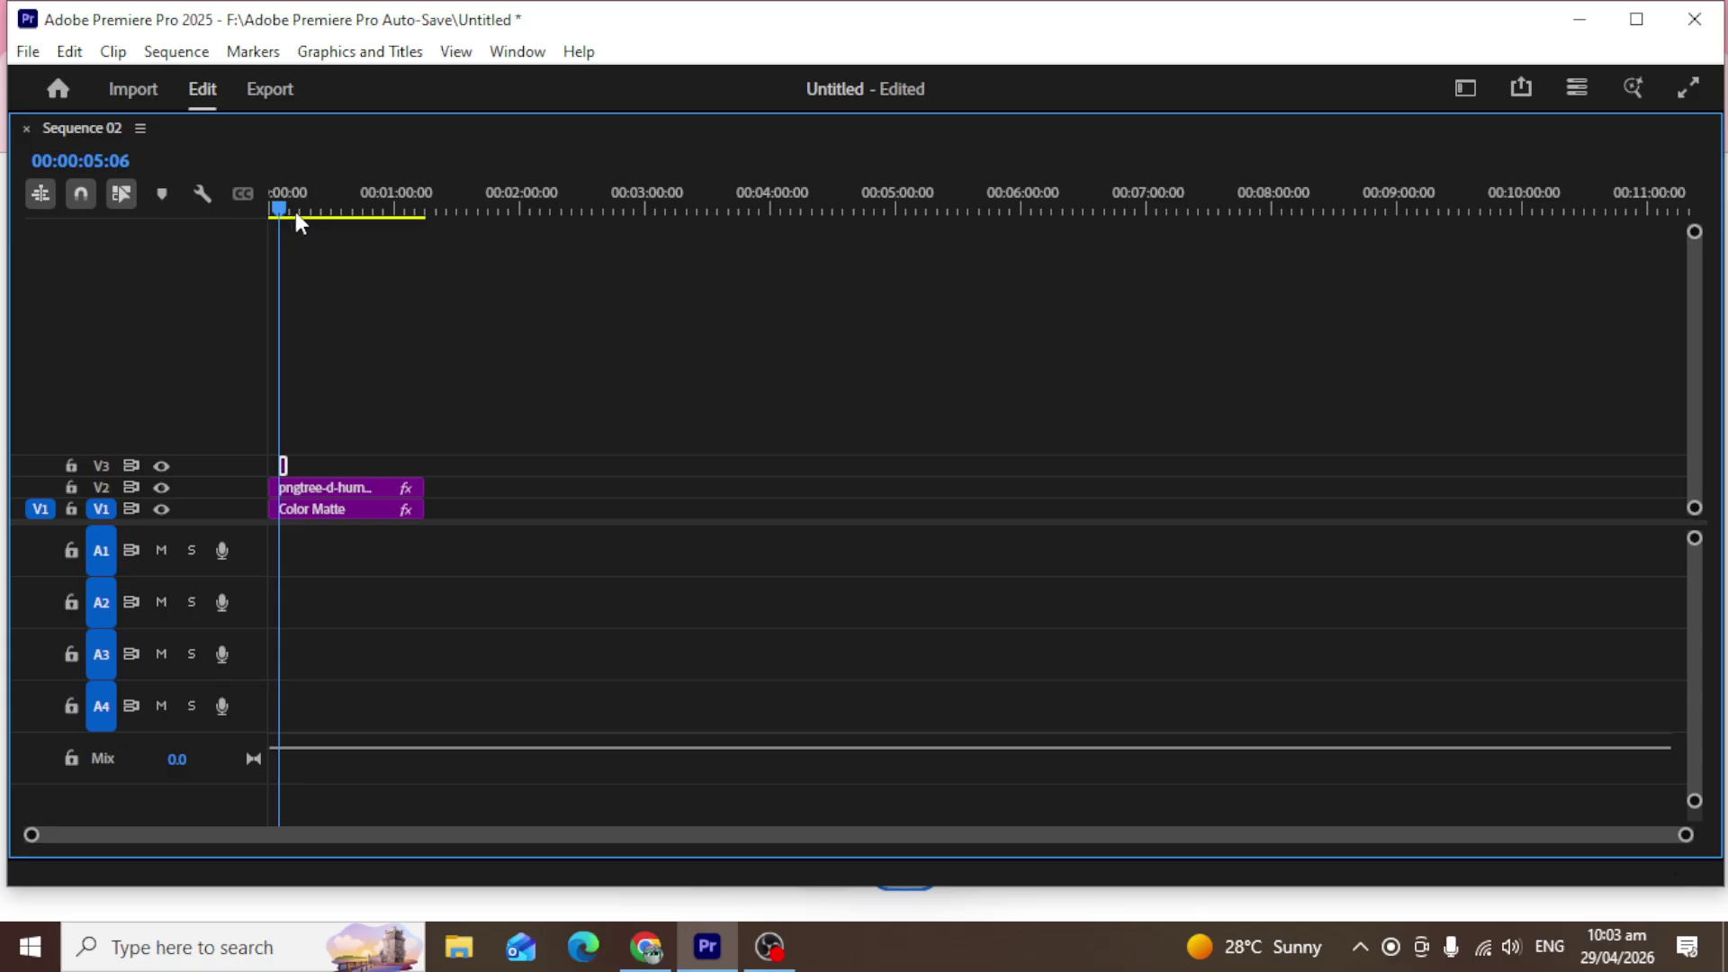
{"action": "left_click", "coordinate": [349, 212]}
{"action": "left_click_drag", "start_coordinate": [285, 468], "coordinate": [351, 460]}
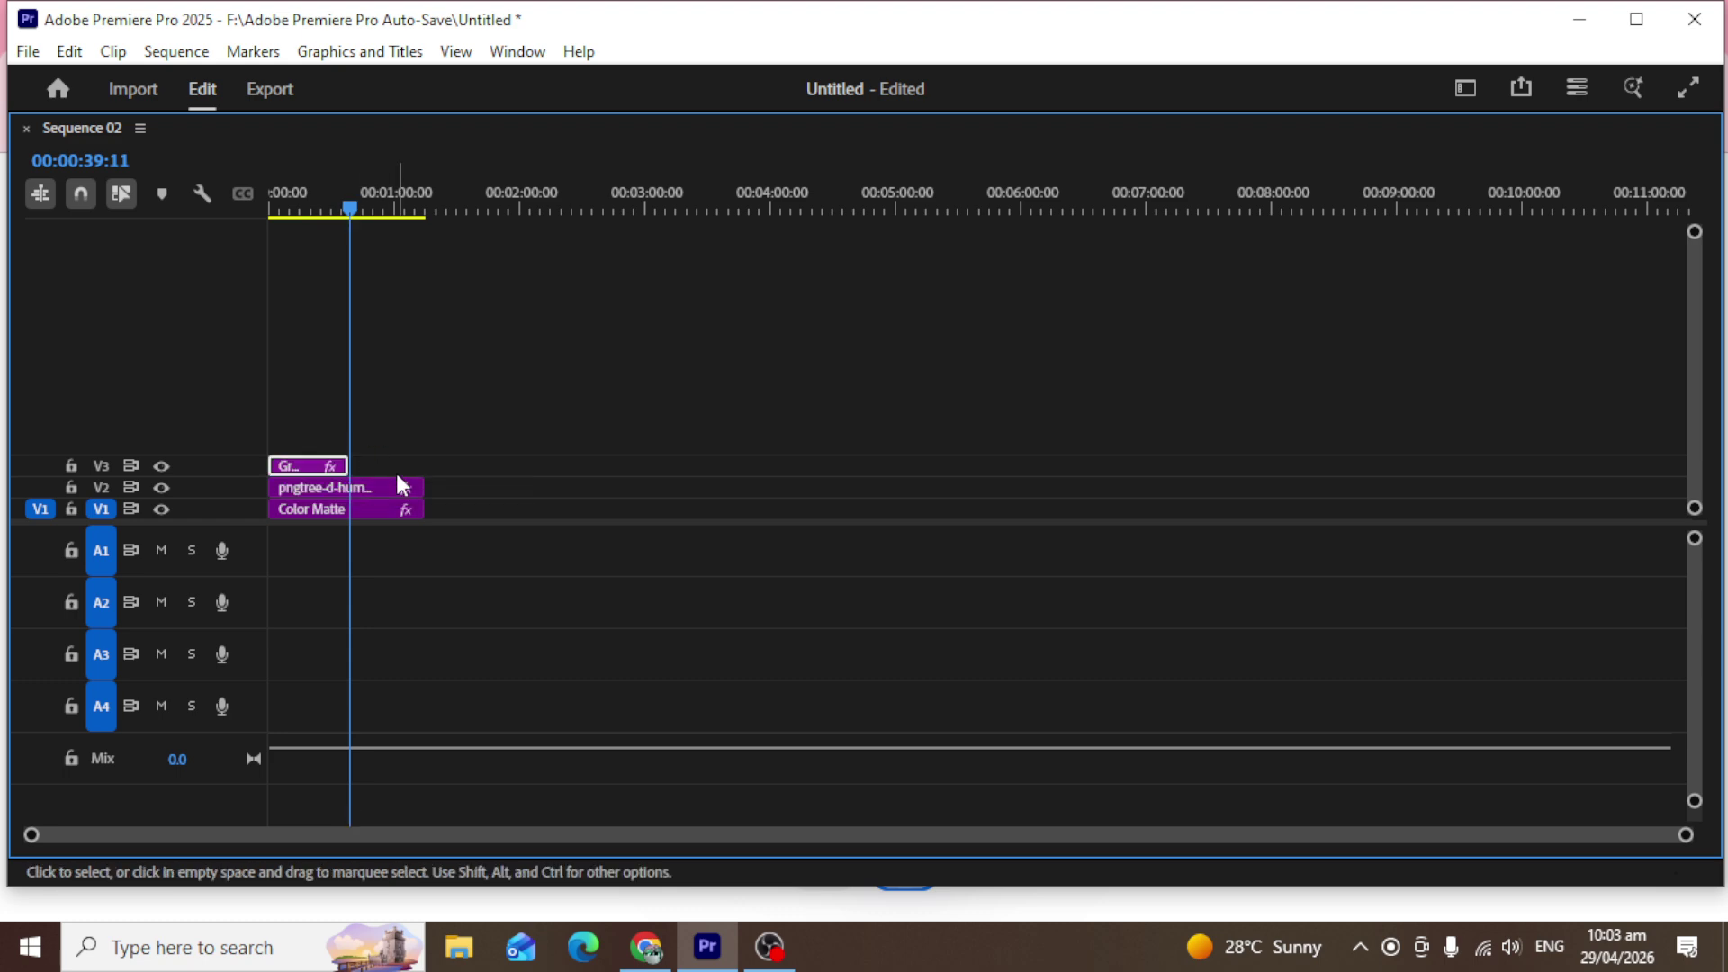
{"action": "key", "text": "grave"}
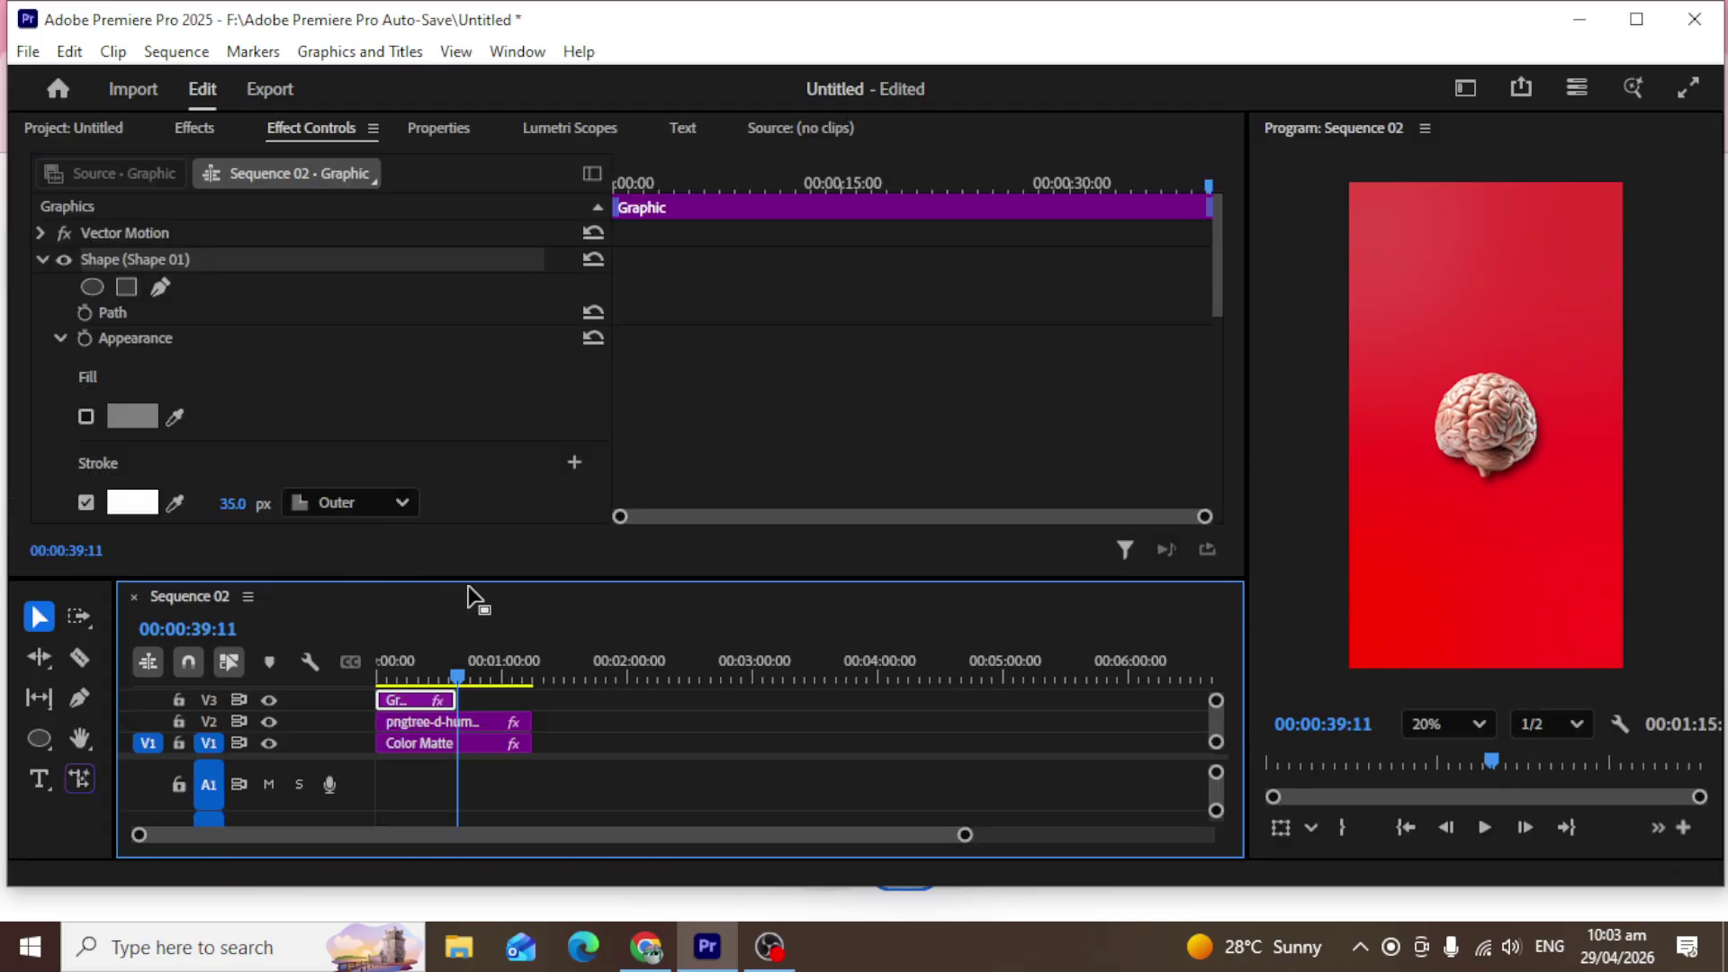
Place the playhead at 00:00:12:22 and duplicate the circle graphic from V3 onto V4 directly above it, starting at the sequence start.
{"action": "left_click_drag", "start_coordinate": [457, 671], "coordinate": [404, 675]}
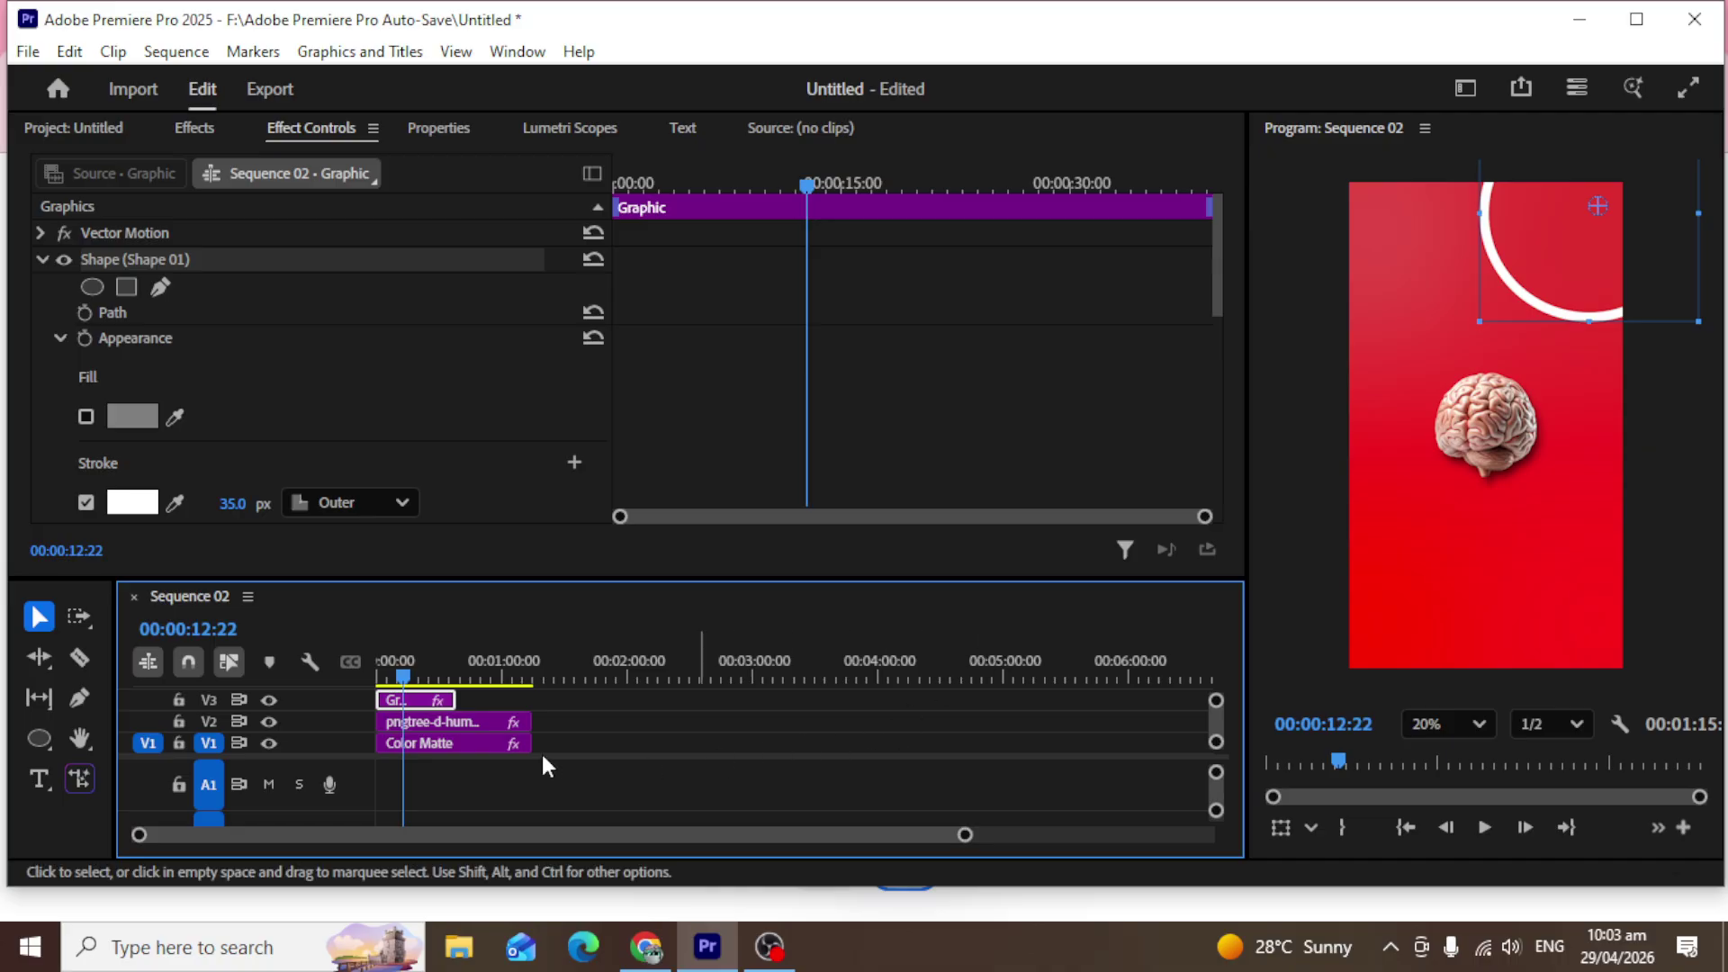
{"action": "key", "text": "grave"}
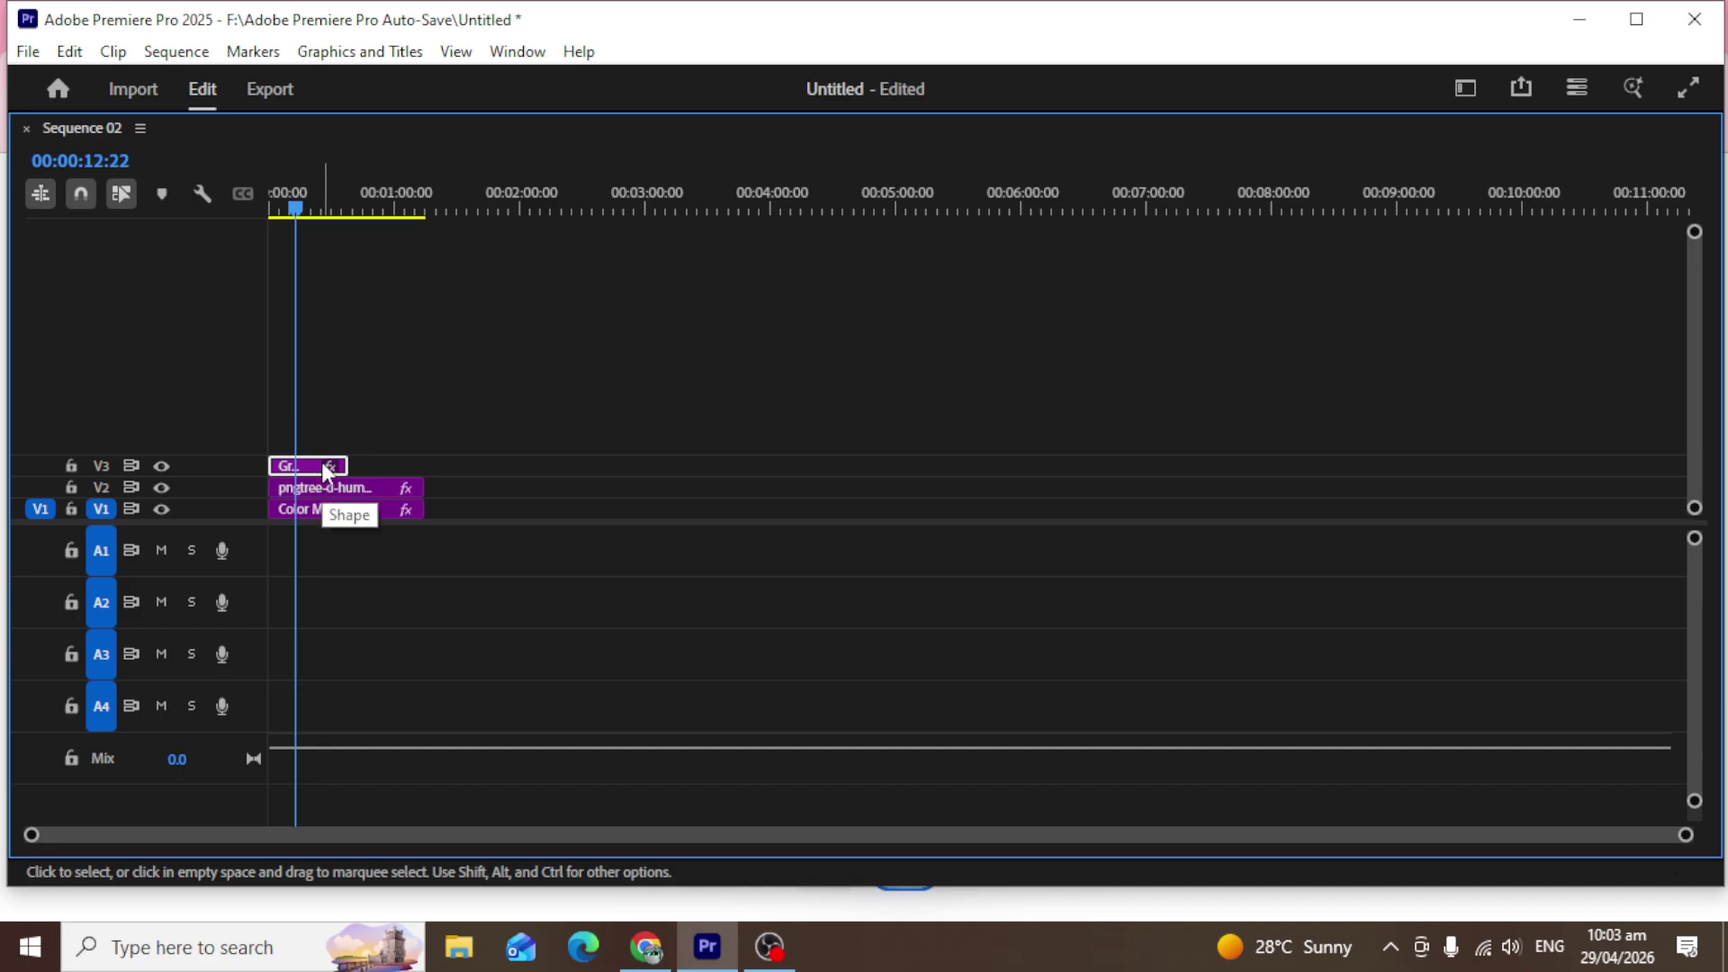
{"action": "key", "text": "ctrl+v"}
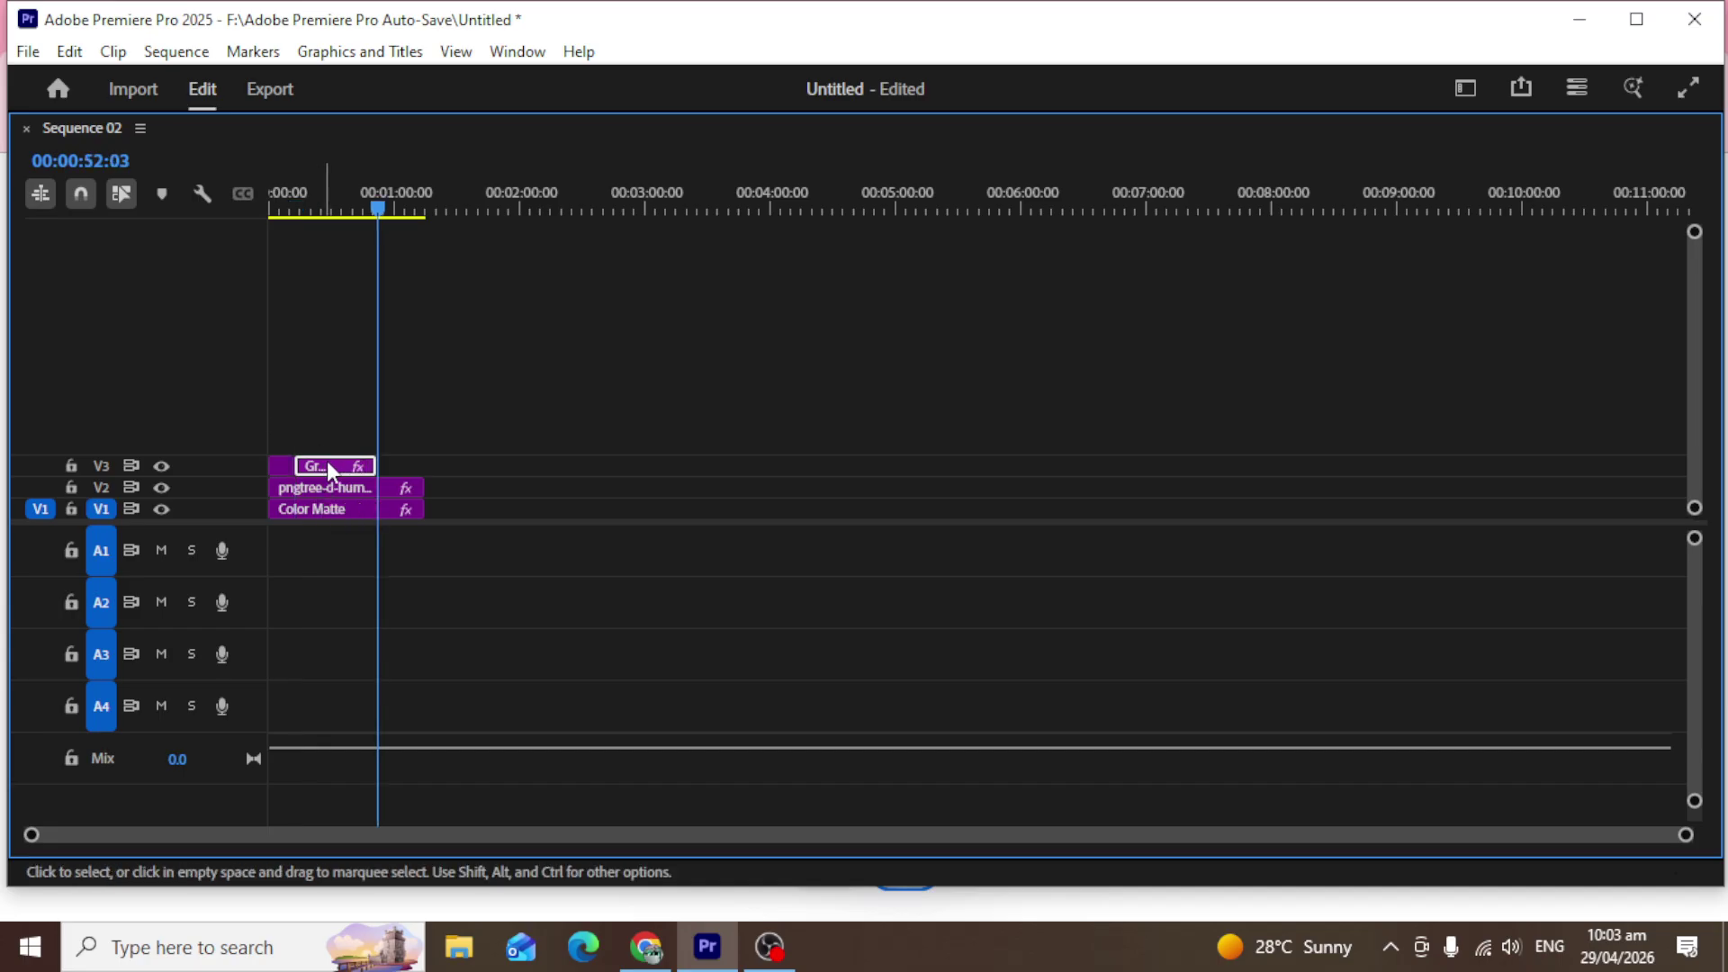
{"action": "key", "text": "ctrl+z"}
{"action": "left_click_drag", "start_coordinate": [295, 464], "coordinate": [309, 439]}
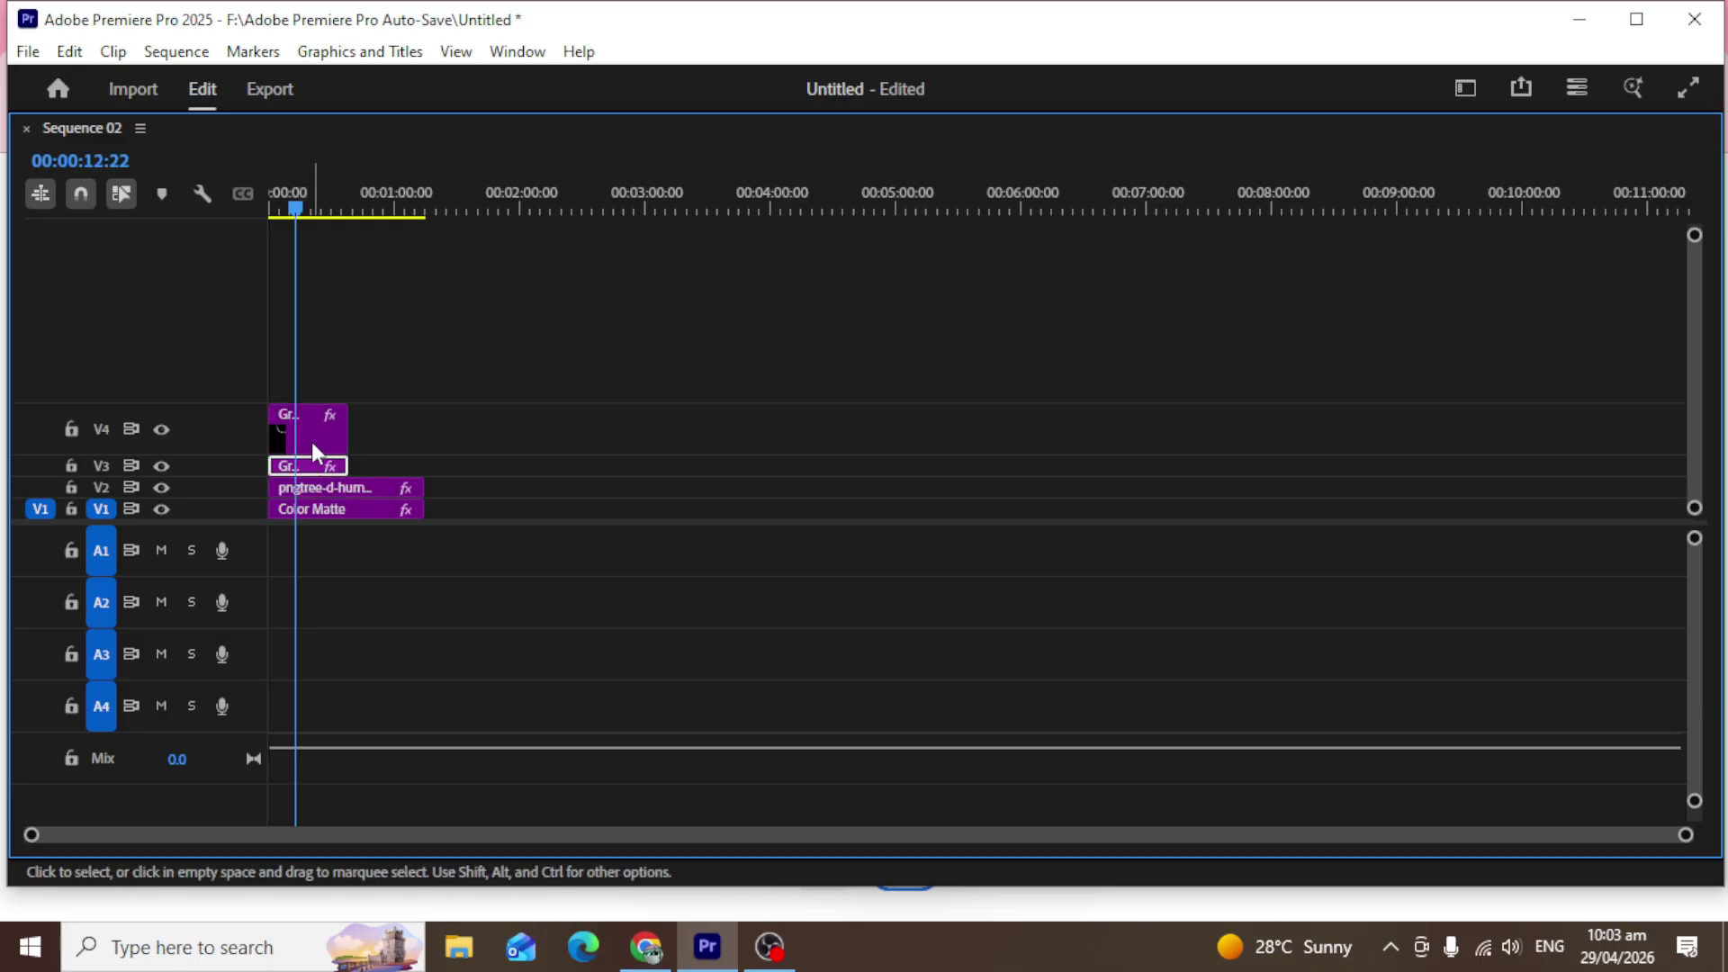
{"action": "left_click_drag", "start_coordinate": [1693, 242], "coordinate": [1683, 200]}
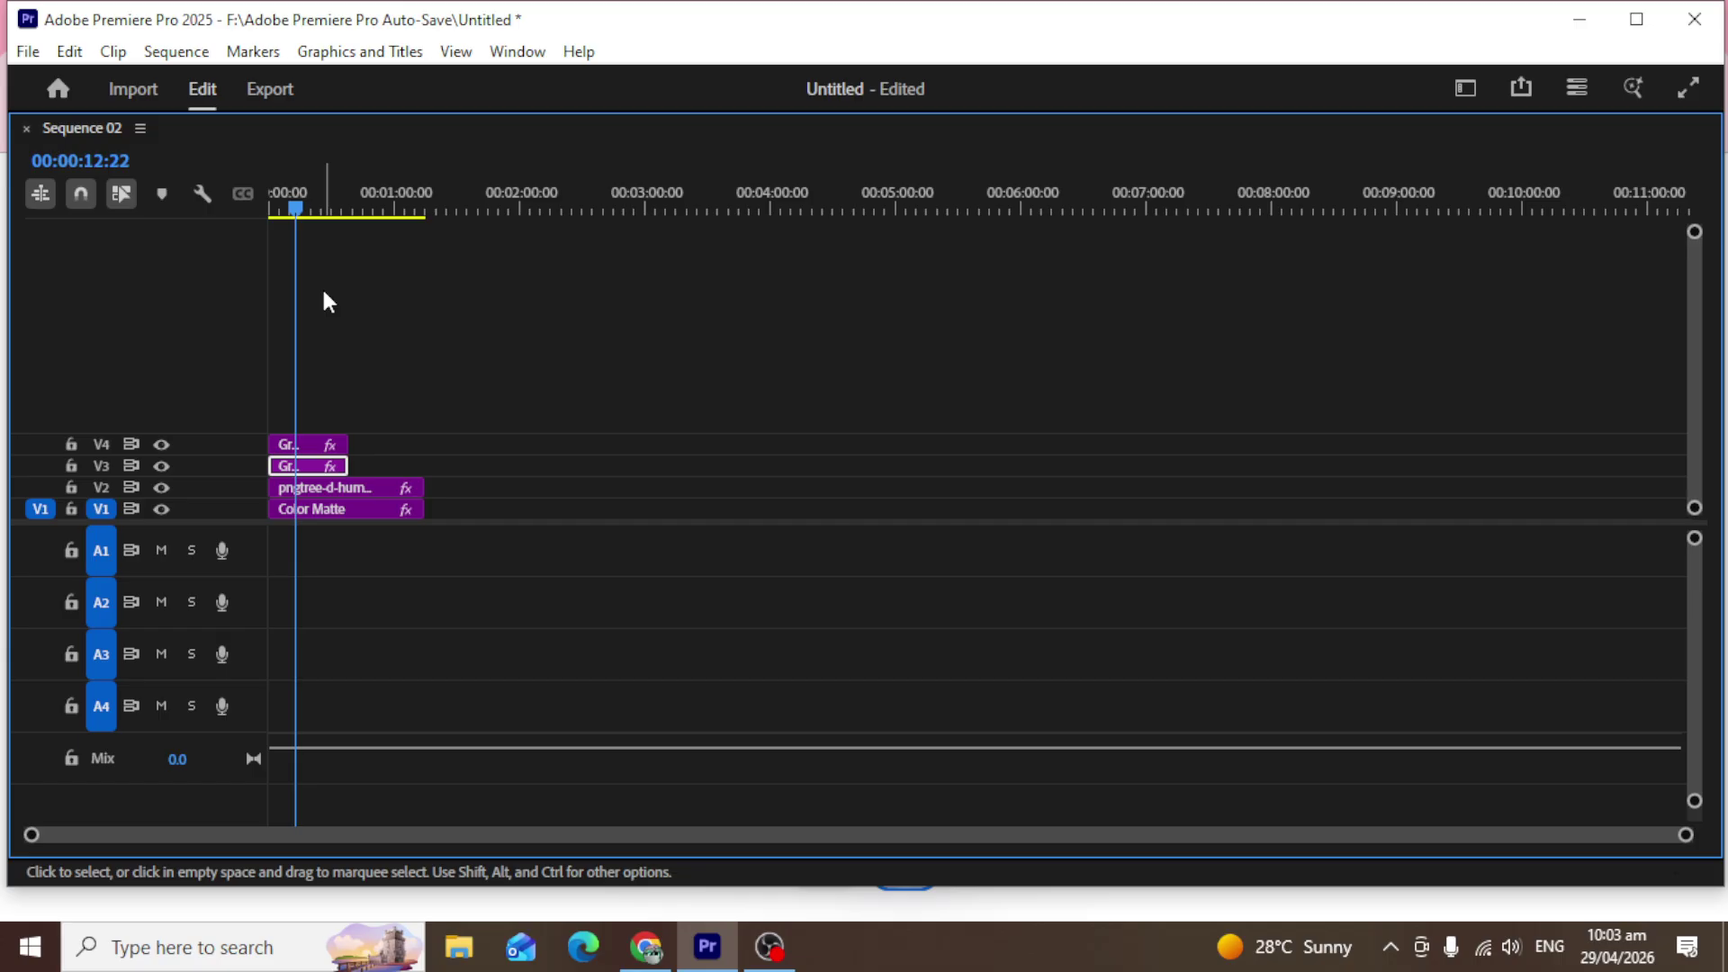
{"action": "key", "text": "grave"}
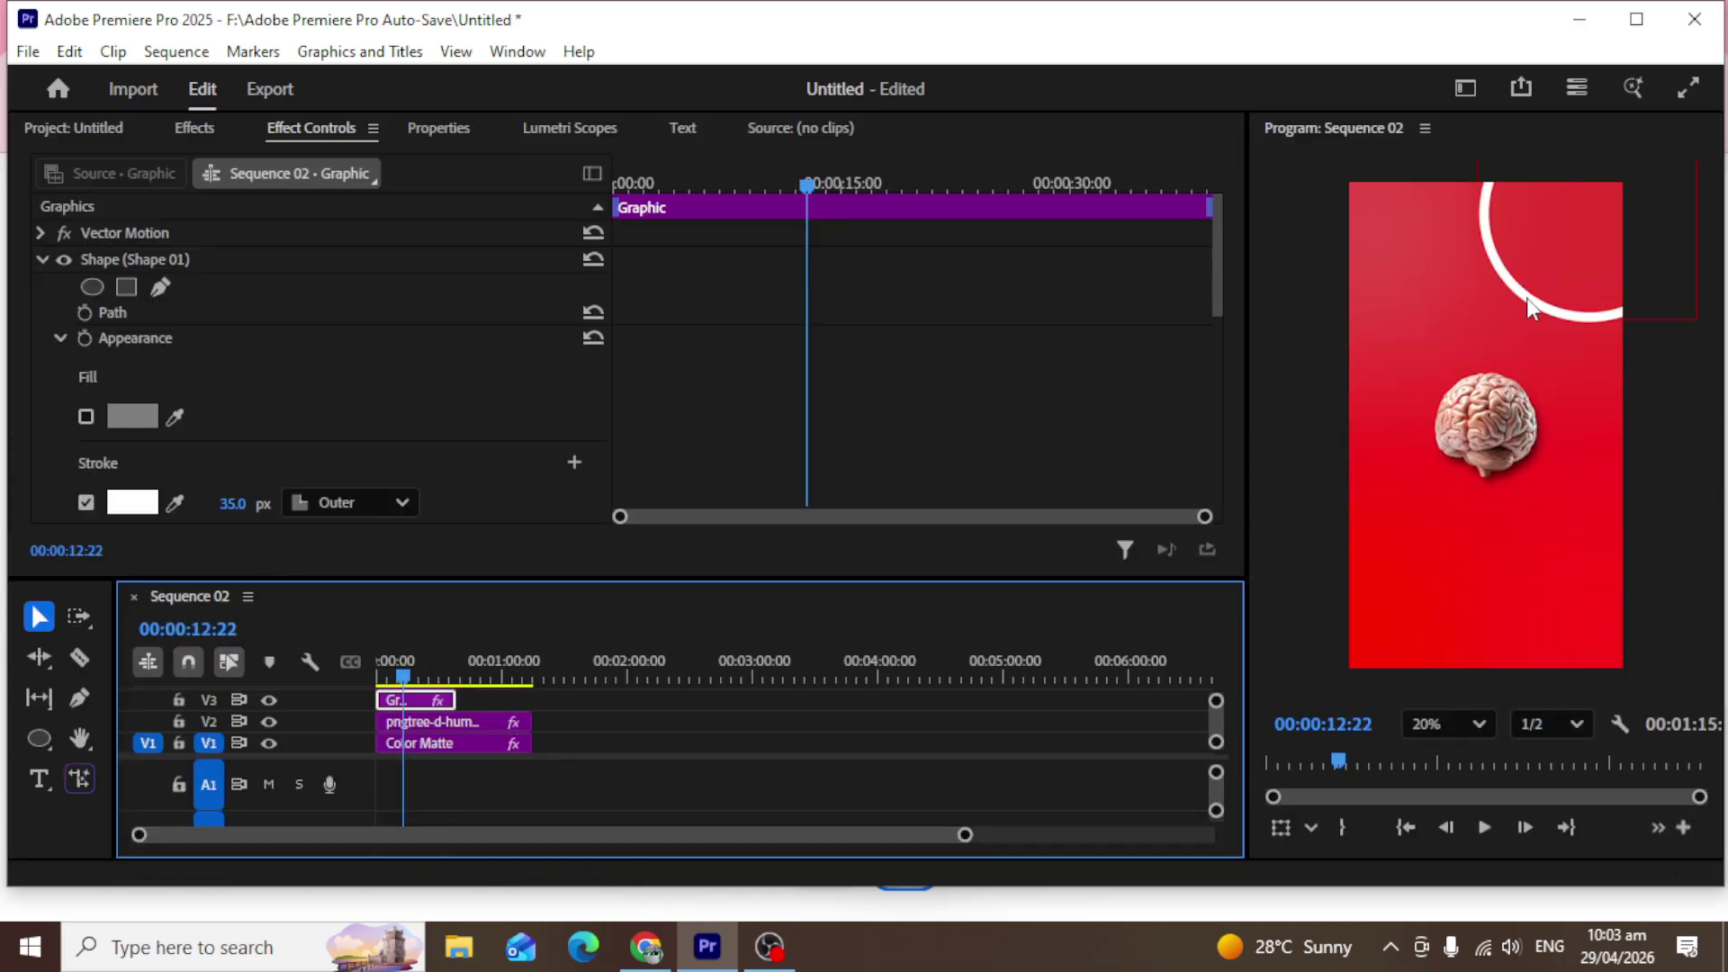
Move the duplicate circle partly off the frame's lower-left corner and enlarge both circles.
{"action": "left_click", "coordinate": [1532, 309]}
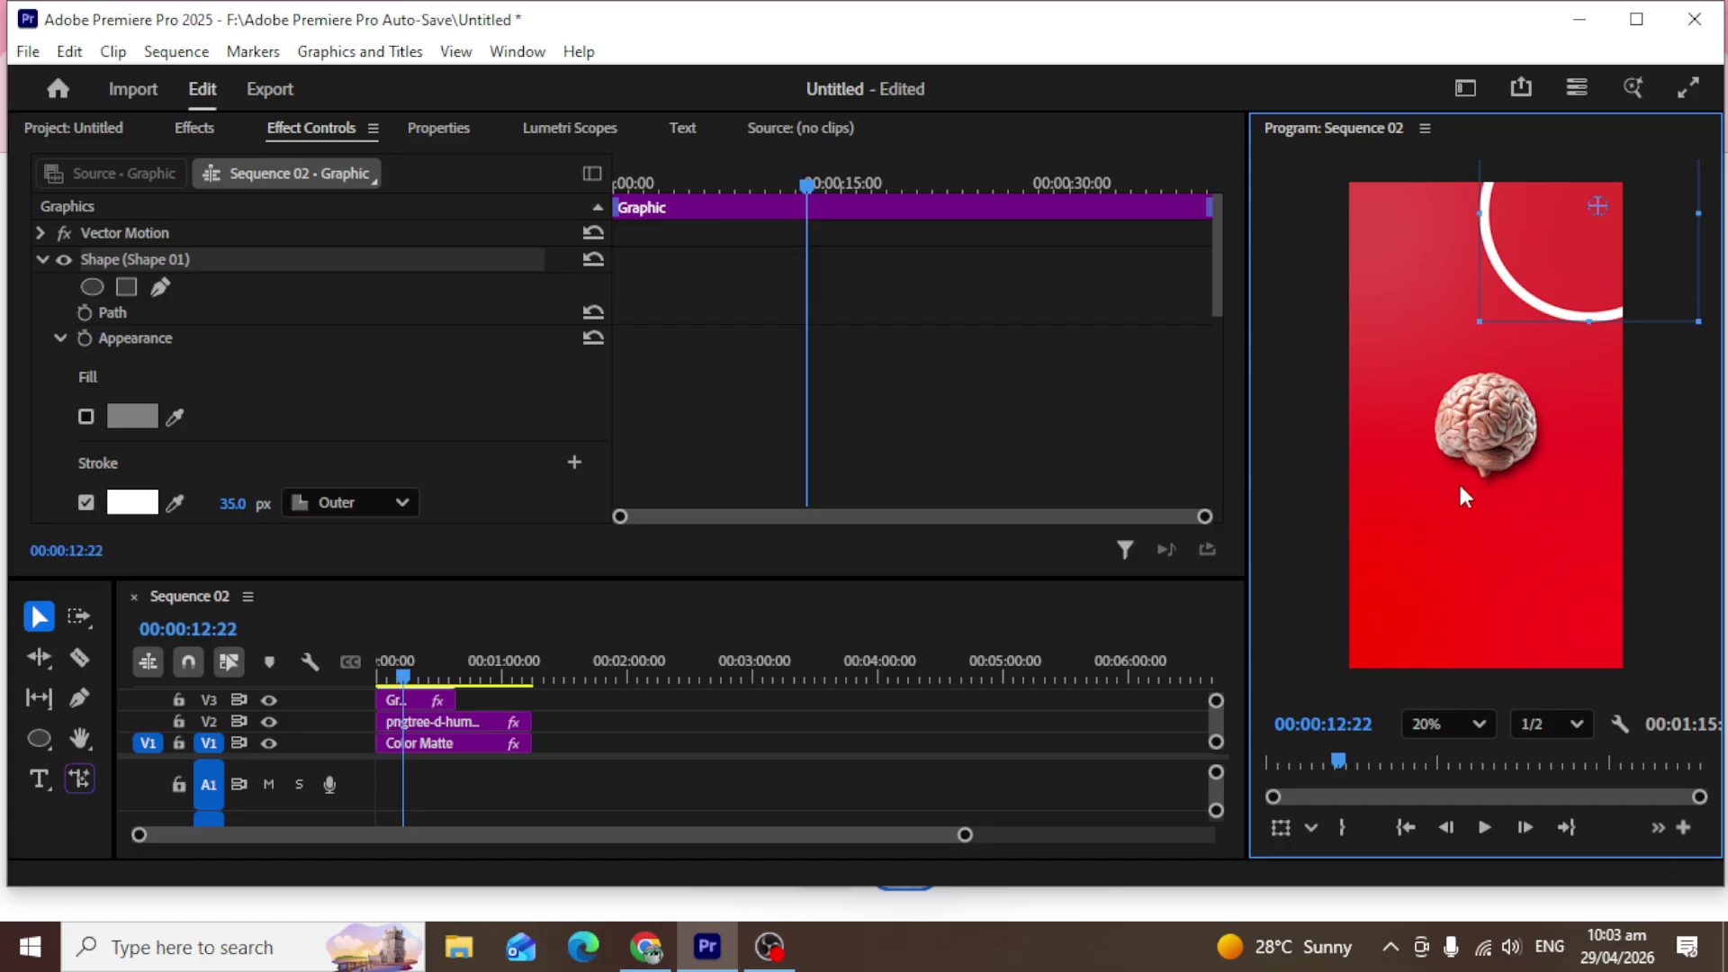
{"action": "left_click_drag", "start_coordinate": [1540, 310], "coordinate": [1365, 744]}
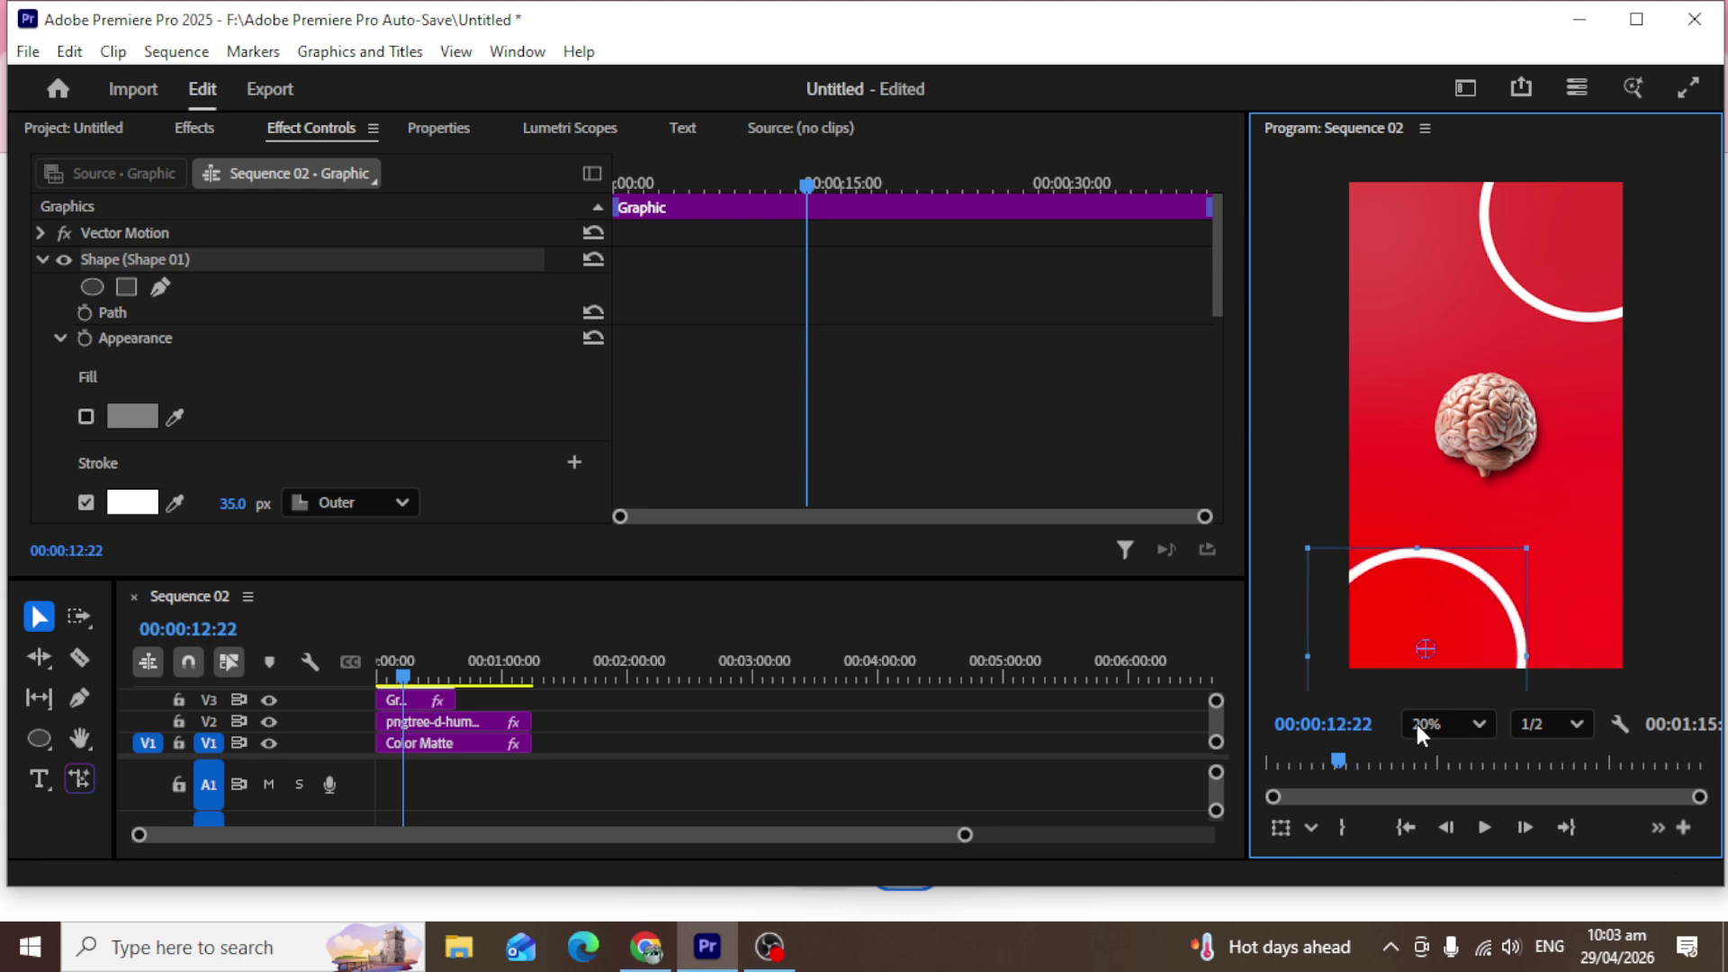
{"action": "mouse_move", "coordinate": [1530, 662]}
{"action": "left_mouse_down"}
{"action": "mouse_move", "coordinate": [1582, 668]}
{"action": "mouse_move", "coordinate": [1553, 660]}
{"action": "left_mouse_up"}
{"action": "left_click_drag", "start_coordinate": [1550, 542], "coordinate": [1571, 512]}
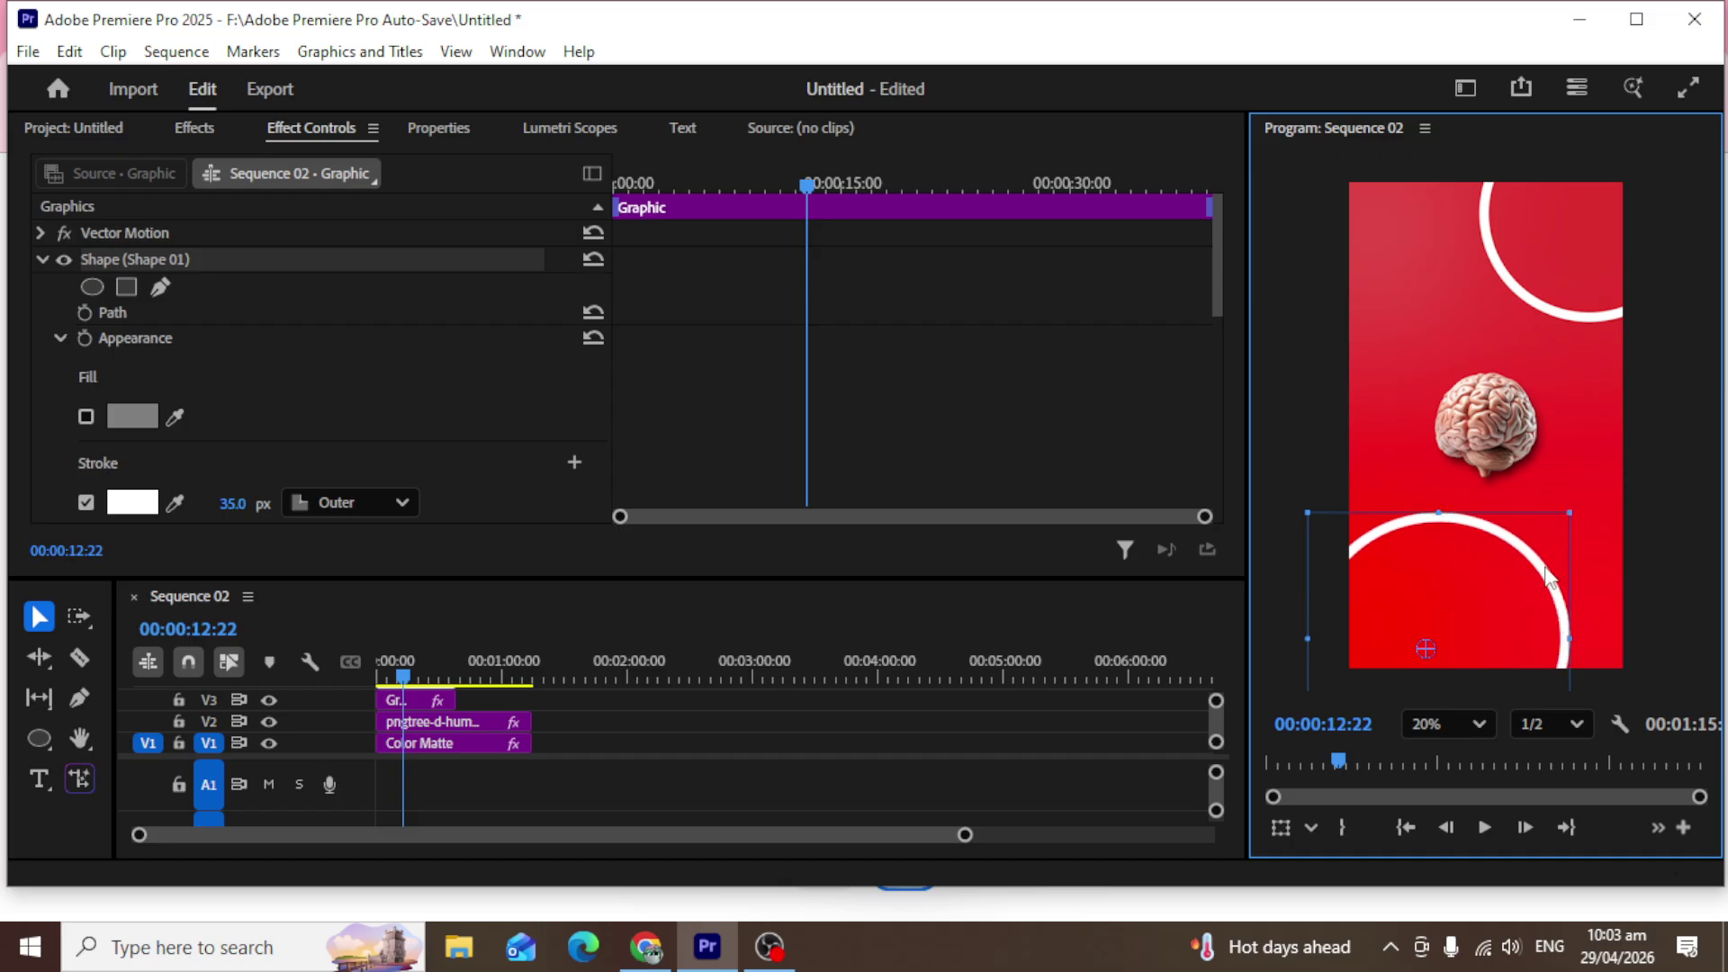
{"action": "left_click_drag", "start_coordinate": [1555, 585], "coordinate": [1560, 599]}
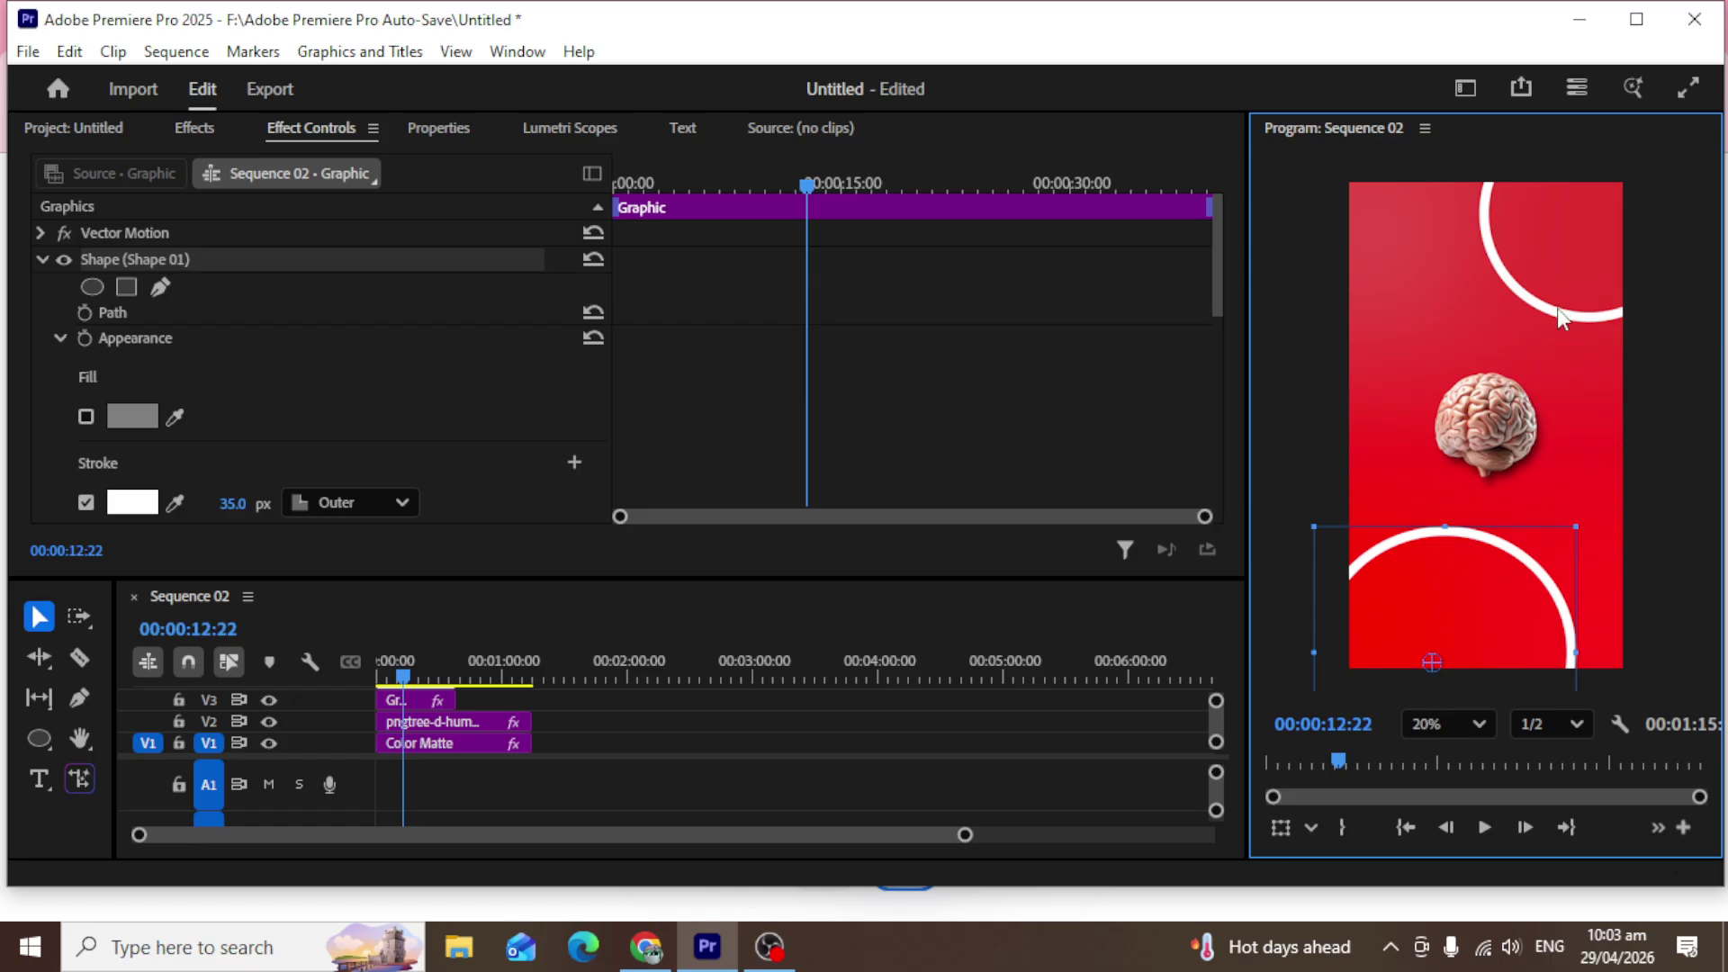
{"action": "left_click", "coordinate": [1561, 317]}
{"action": "left_click_drag", "start_coordinate": [1484, 324], "coordinate": [1451, 360]}
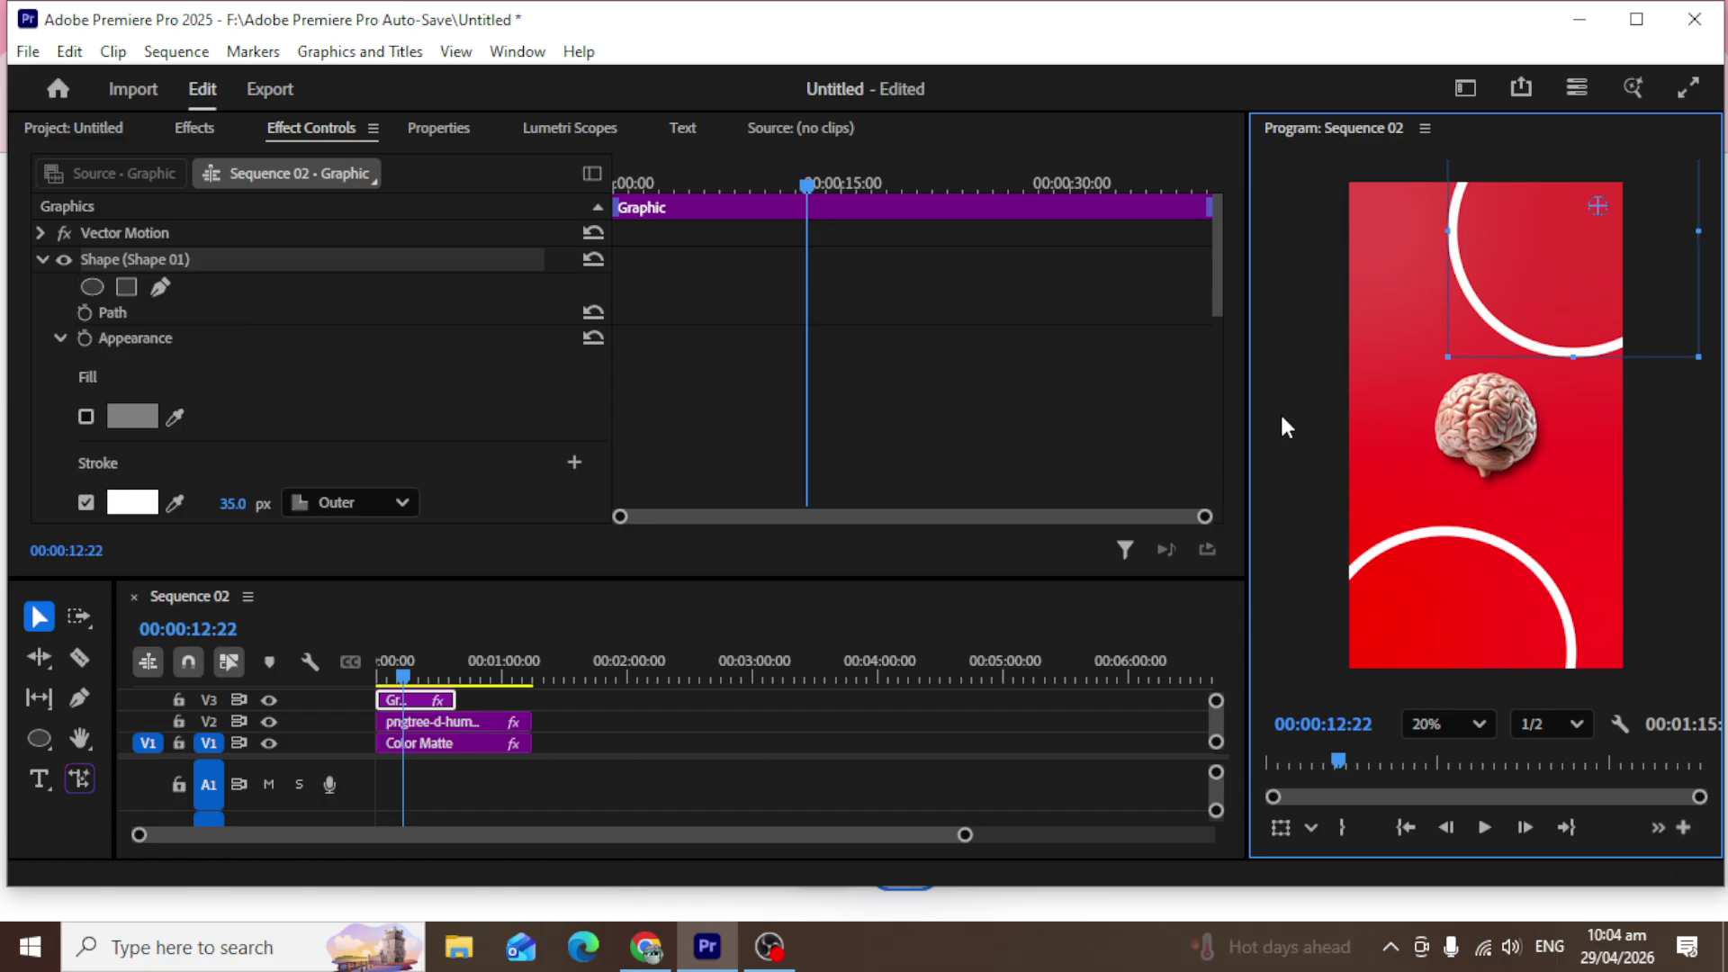
Add an ellipse mask to the upper circle, shrink it just beyond the frame's right edge, and keyframe Mask Path at 00:00:00:00.
{"action": "left_click", "coordinate": [91, 286]}
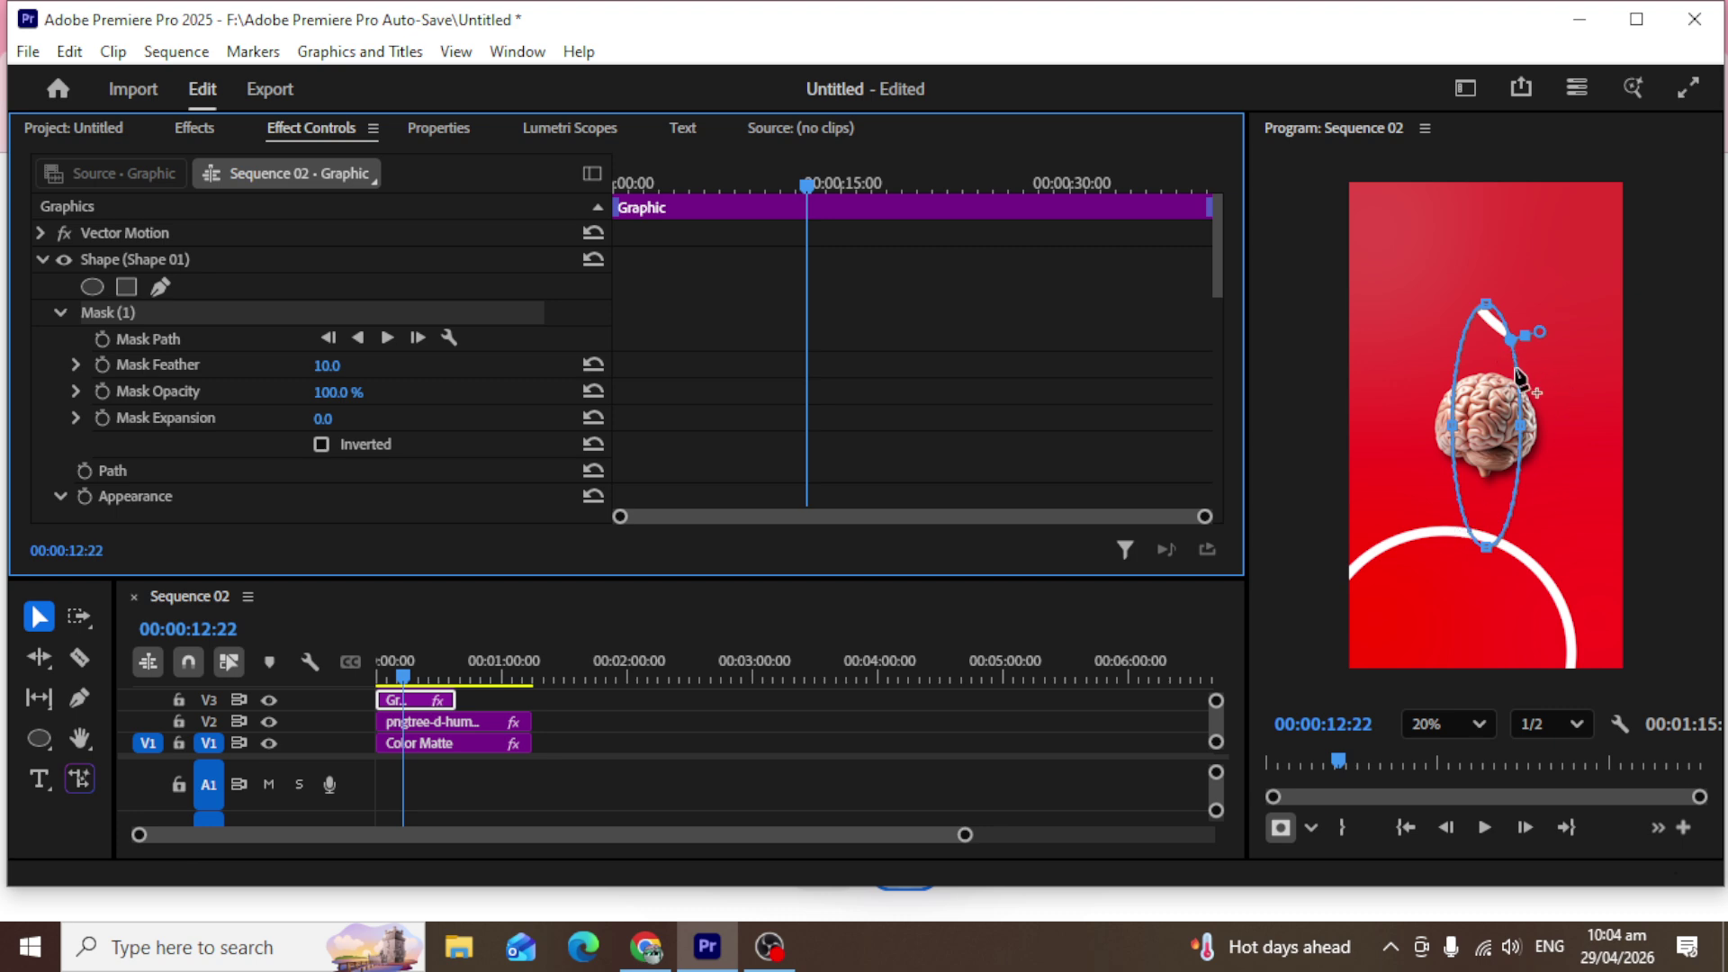
{"action": "left_click_drag", "start_coordinate": [1496, 336], "coordinate": [1656, 311]}
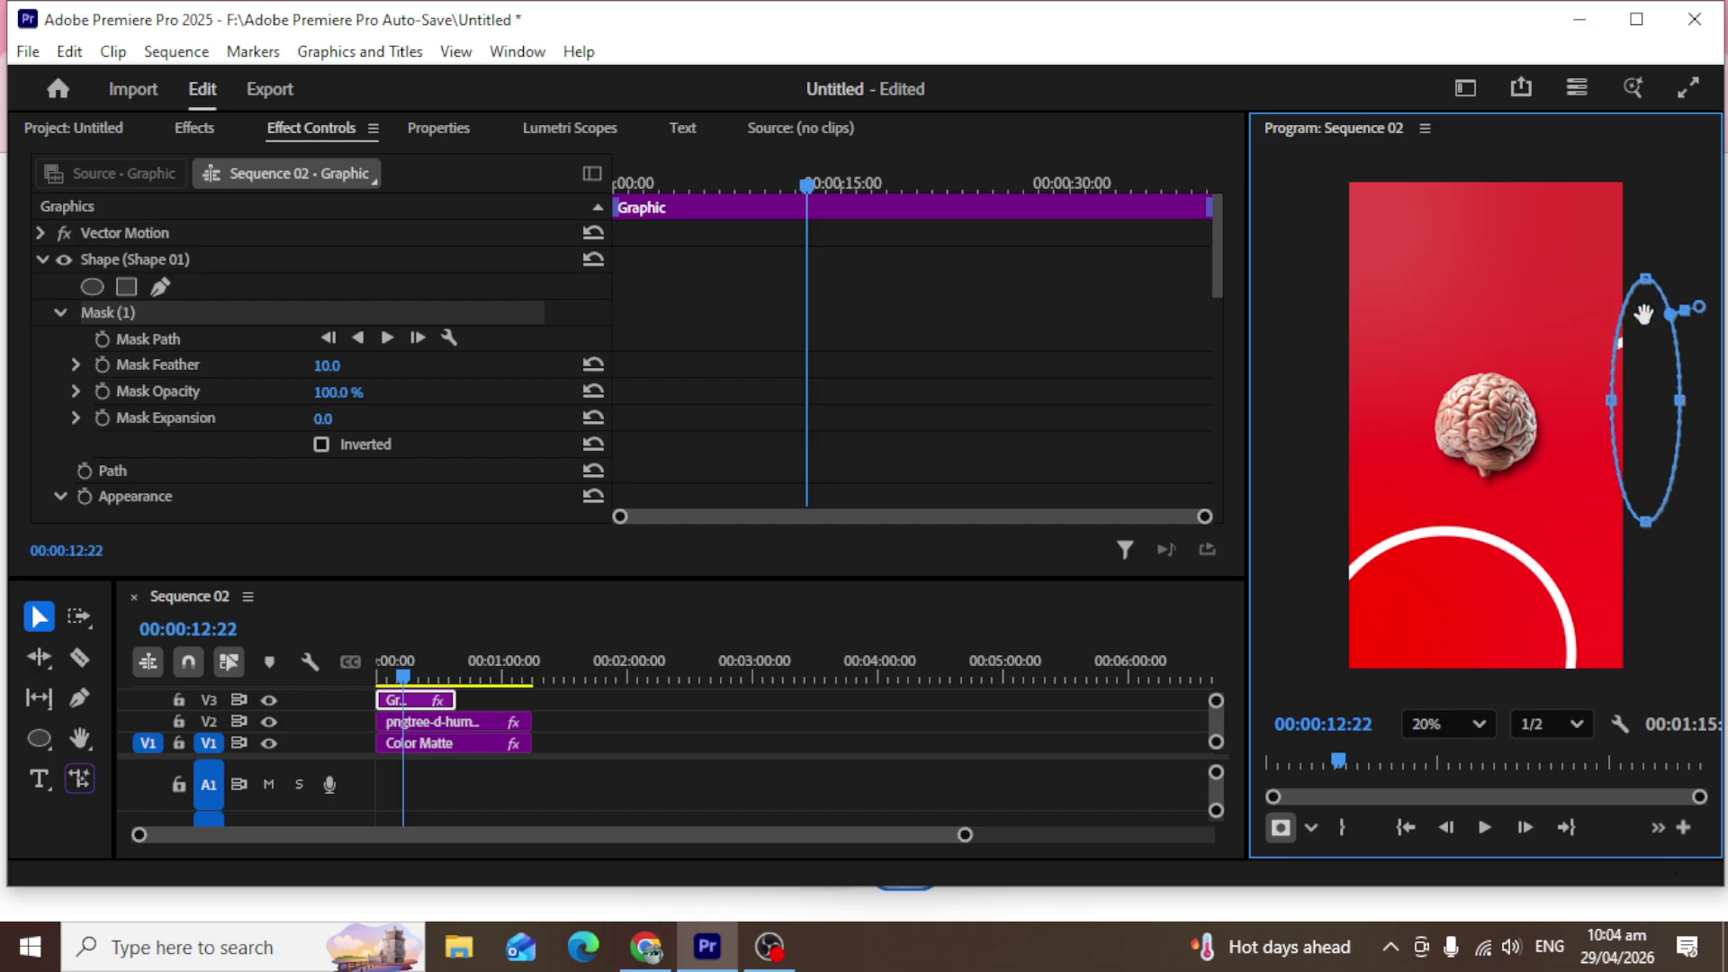
{"action": "left_click_drag", "start_coordinate": [1652, 526], "coordinate": [1663, 452]}
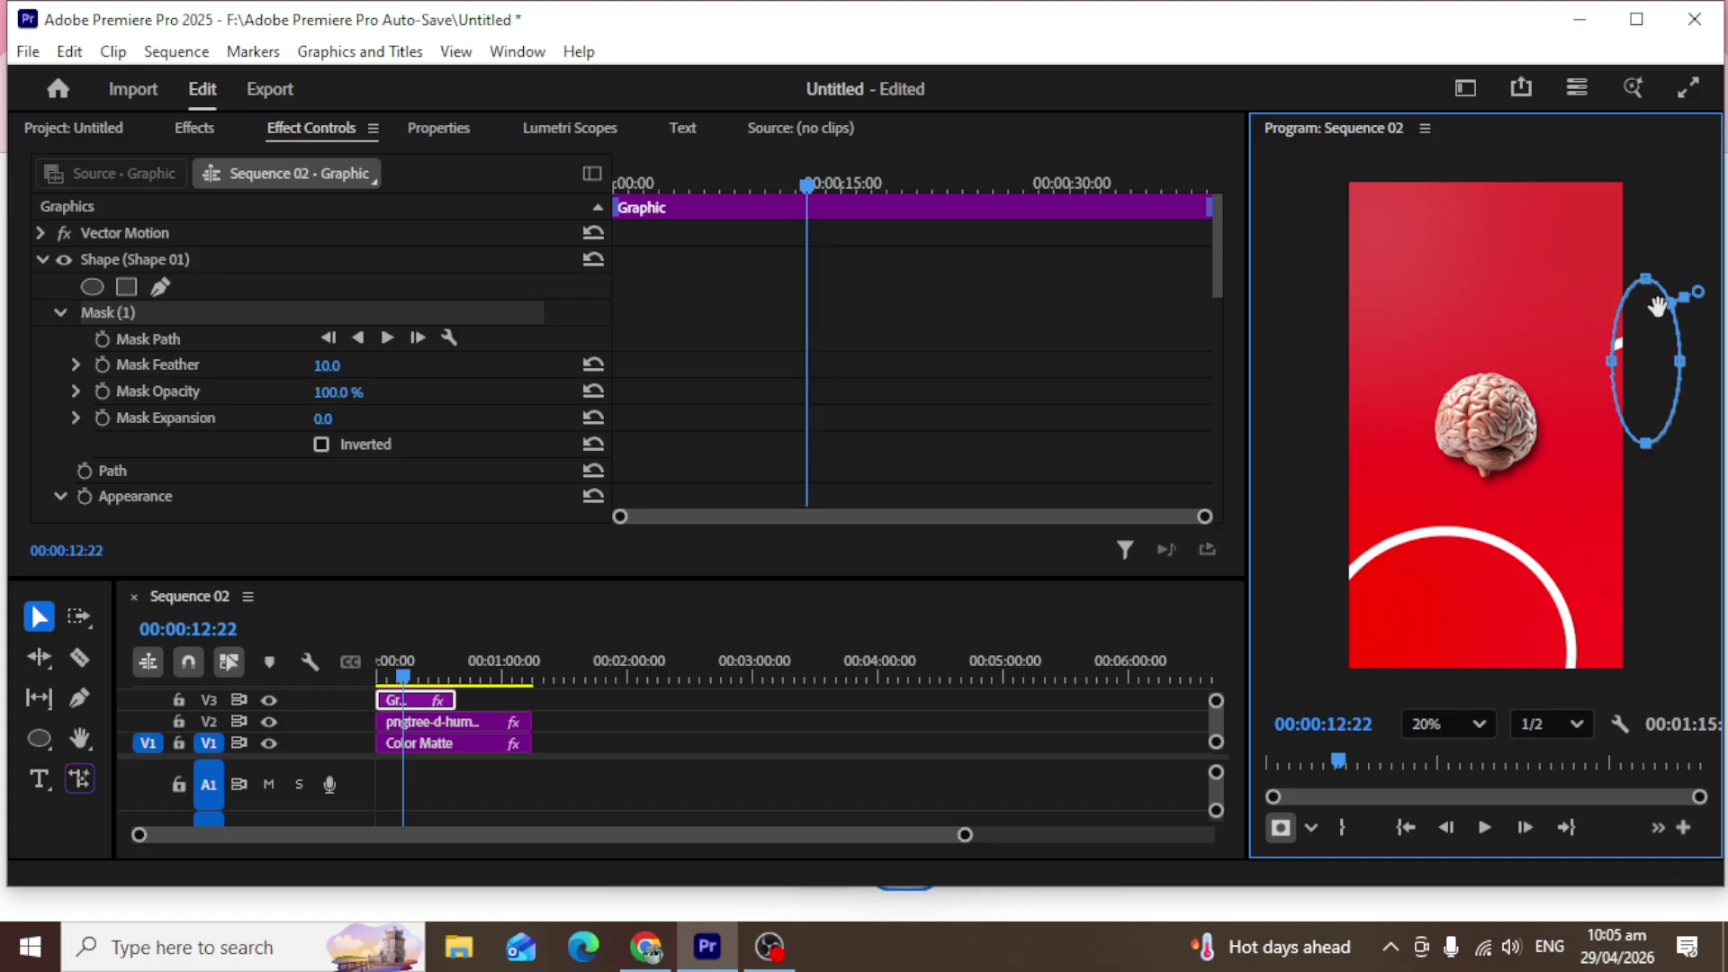
{"action": "left_click_drag", "start_coordinate": [1651, 300], "coordinate": [1662, 301]}
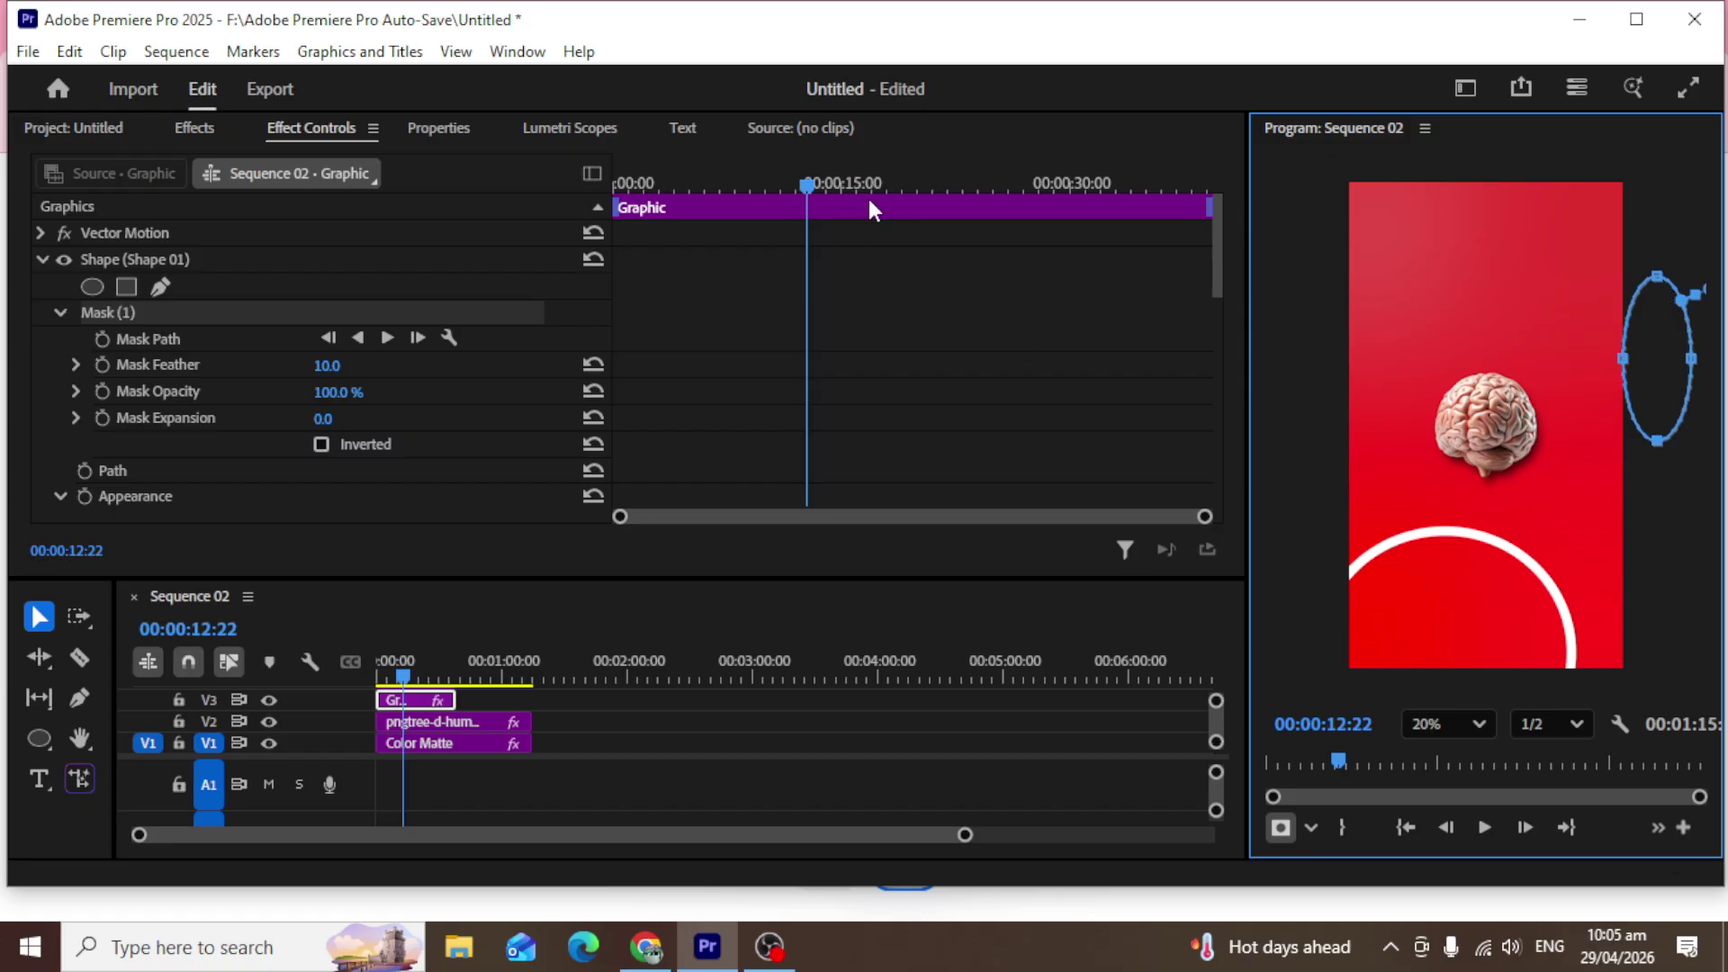
{"action": "left_click_drag", "start_coordinate": [802, 181], "coordinate": [550, 169]}
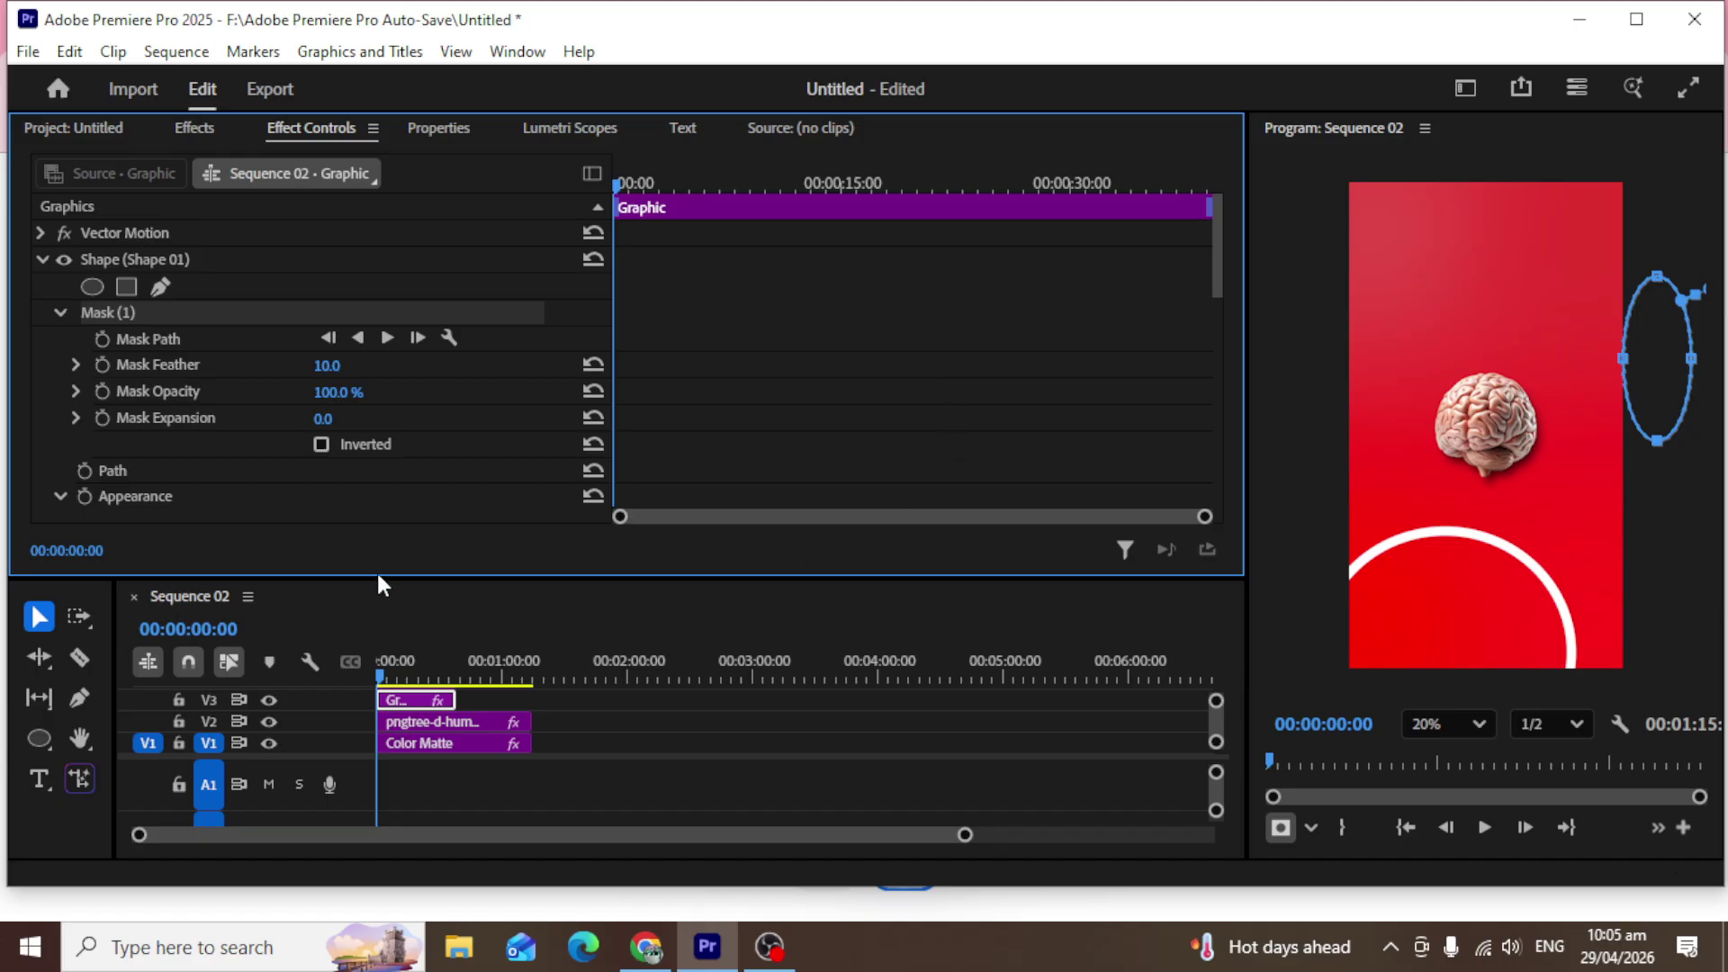
{"action": "left_click", "coordinate": [102, 341]}
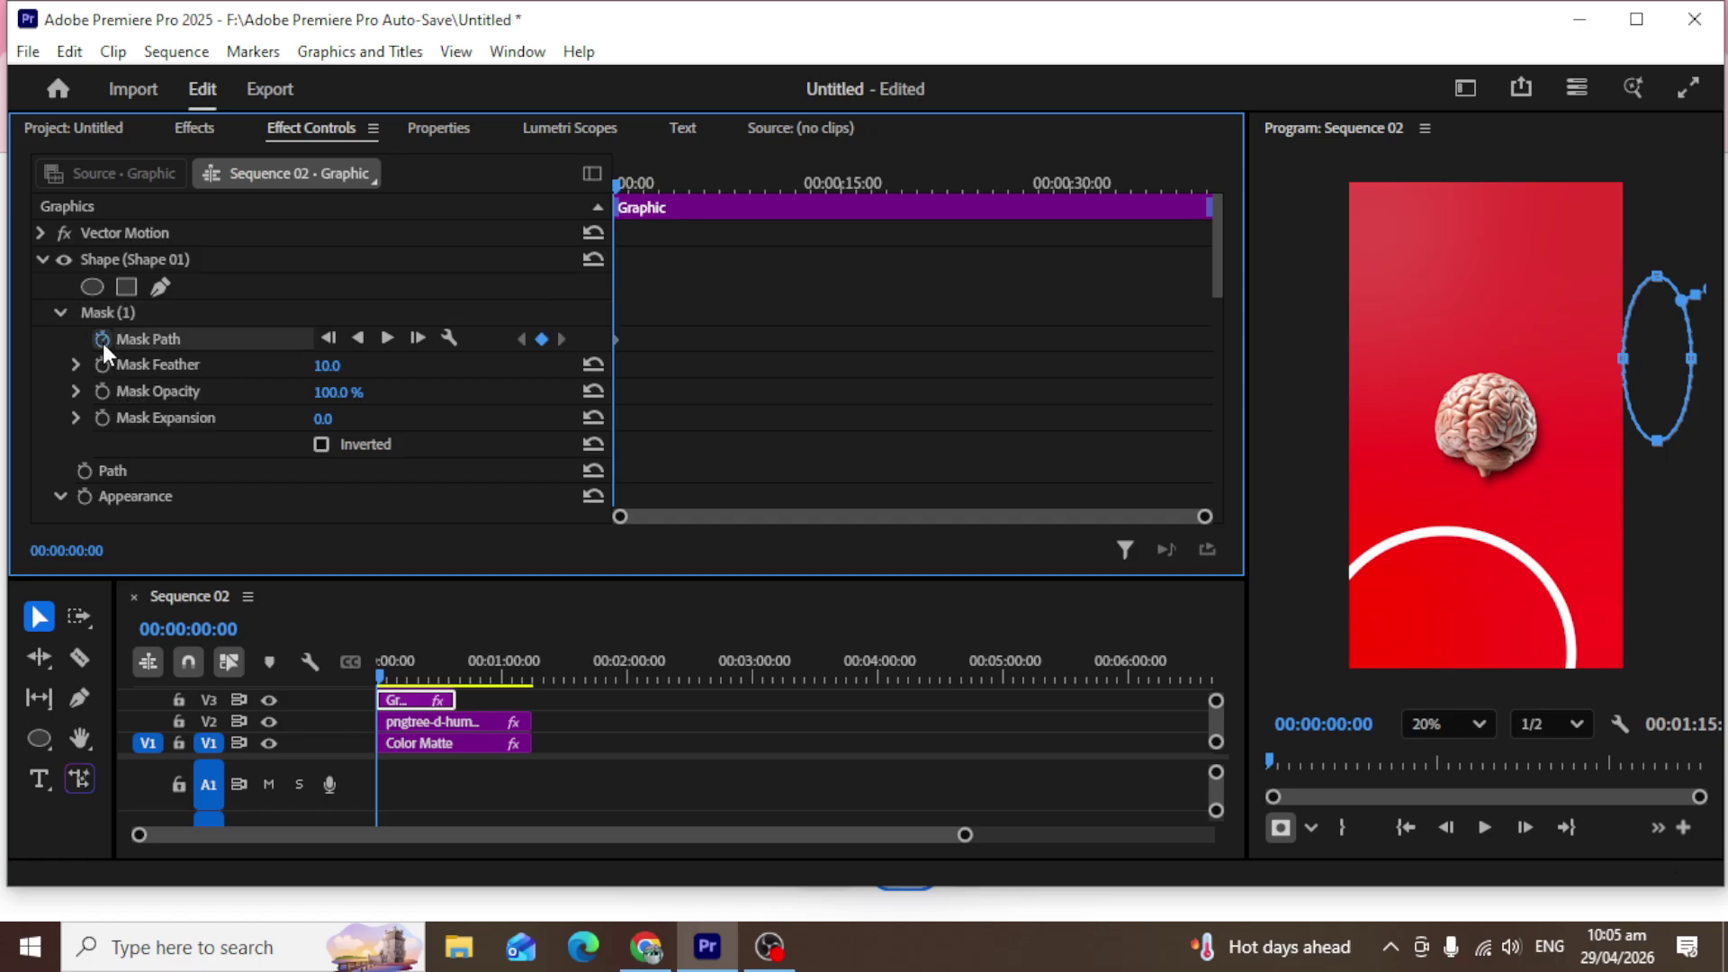
At 00:00:04:02, move and enlarge the upper circle's mask over its entire visible arc, and play the reveal from the start.
{"action": "left_click_drag", "start_coordinate": [624, 180], "coordinate": [676, 183]}
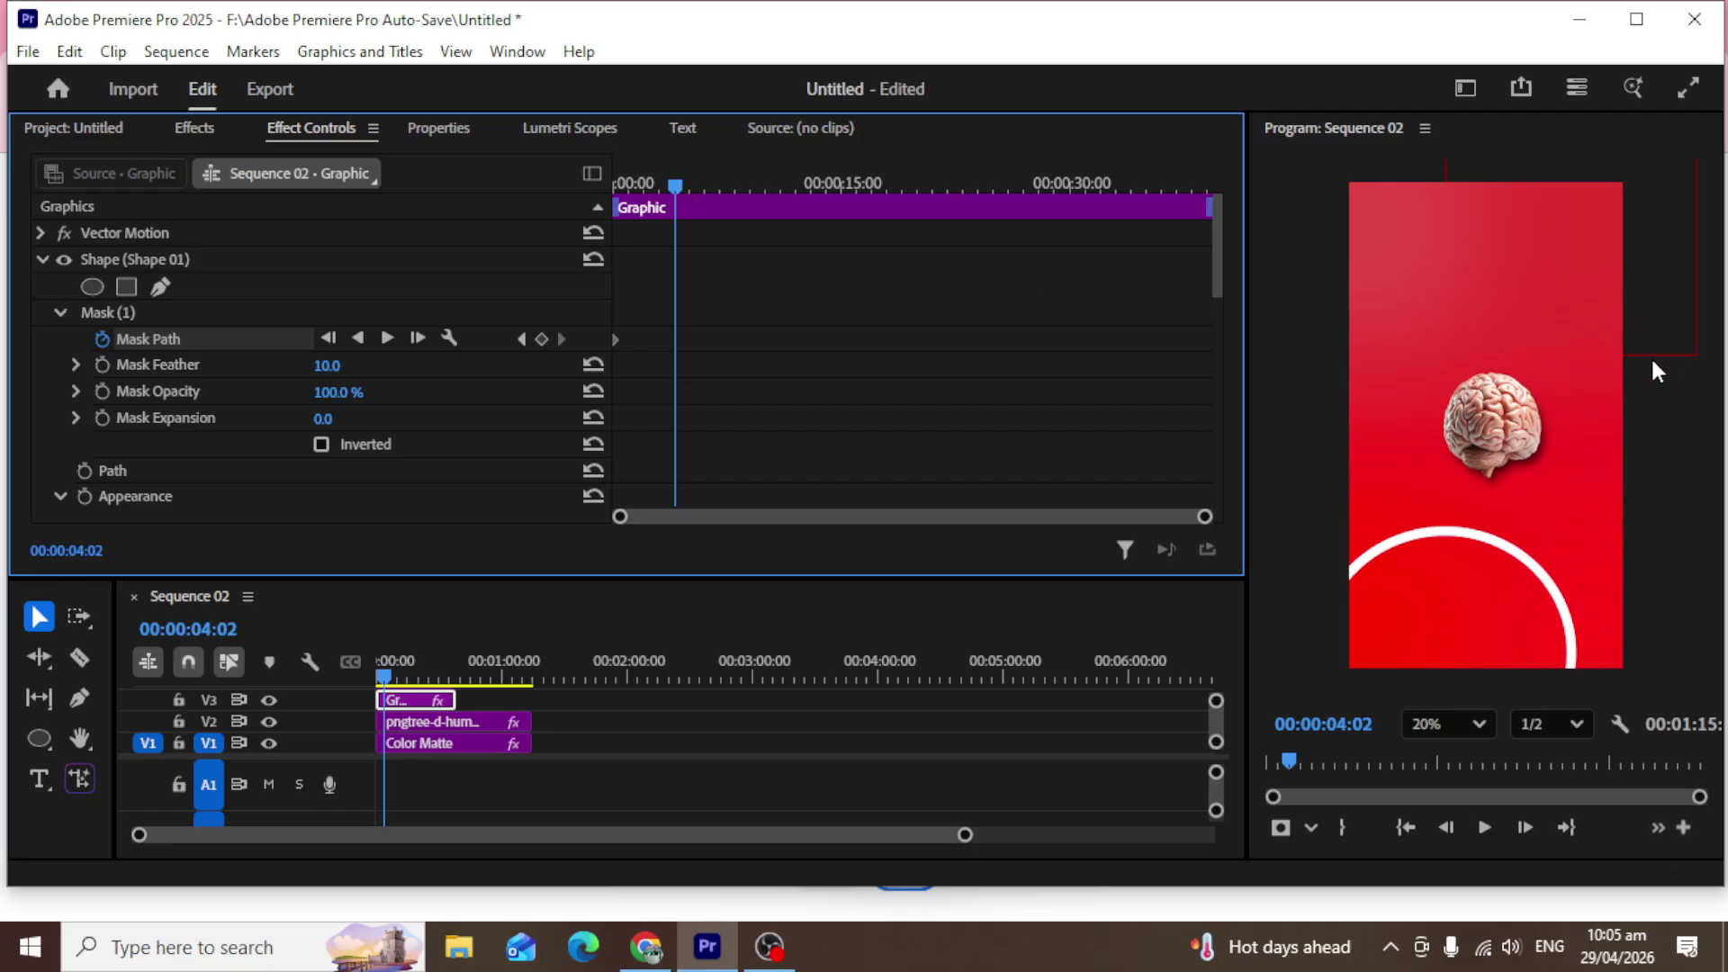
{"action": "left_click", "coordinate": [115, 309]}
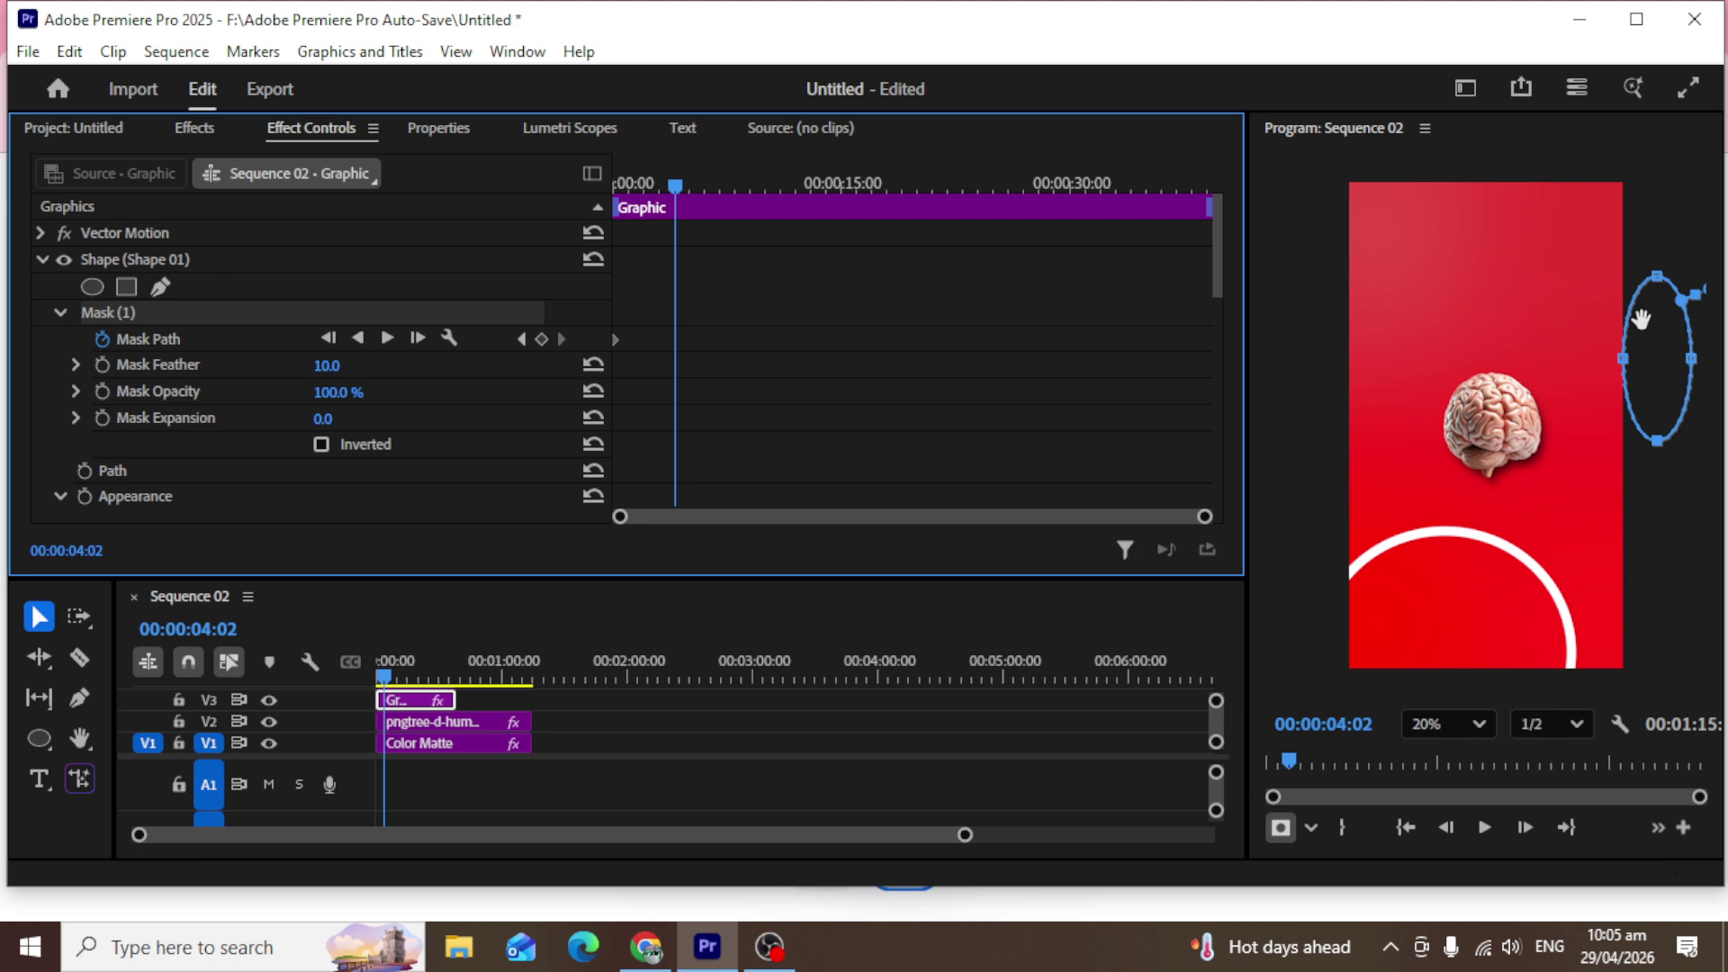
{"action": "left_click_drag", "start_coordinate": [1643, 320], "coordinate": [1471, 261]}
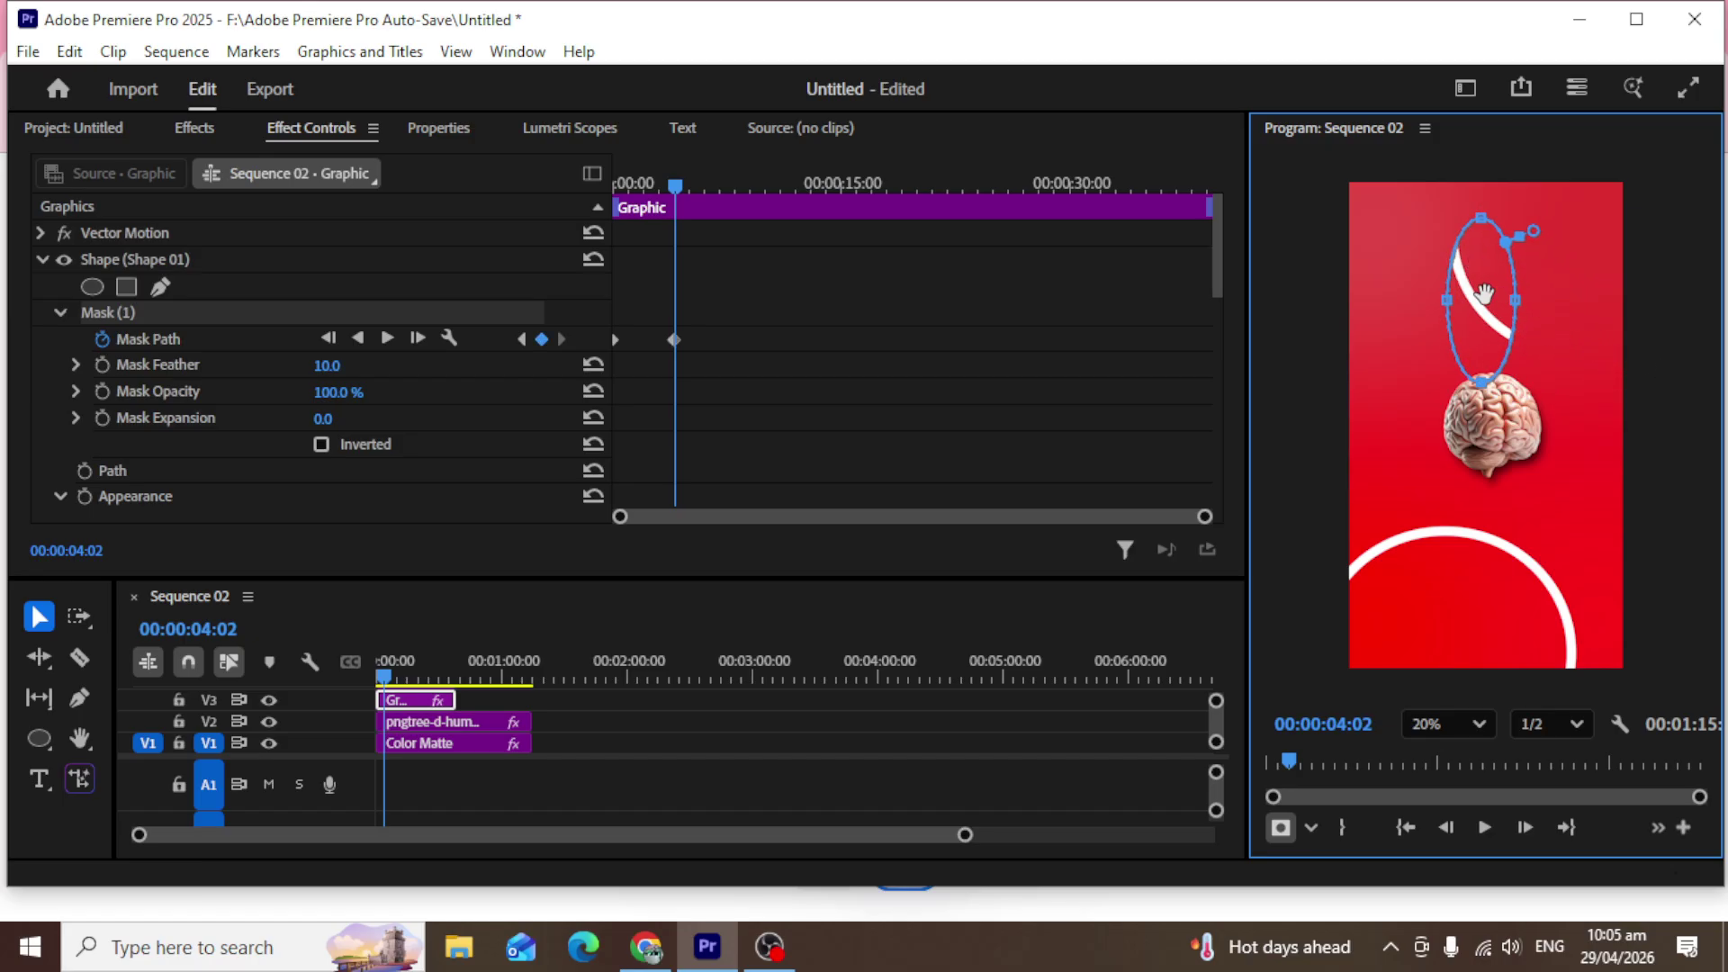
{"action": "left_click_drag", "start_coordinate": [1501, 315], "coordinate": [1582, 355]}
{"action": "left_click_drag", "start_coordinate": [1527, 337], "coordinate": [1478, 303]}
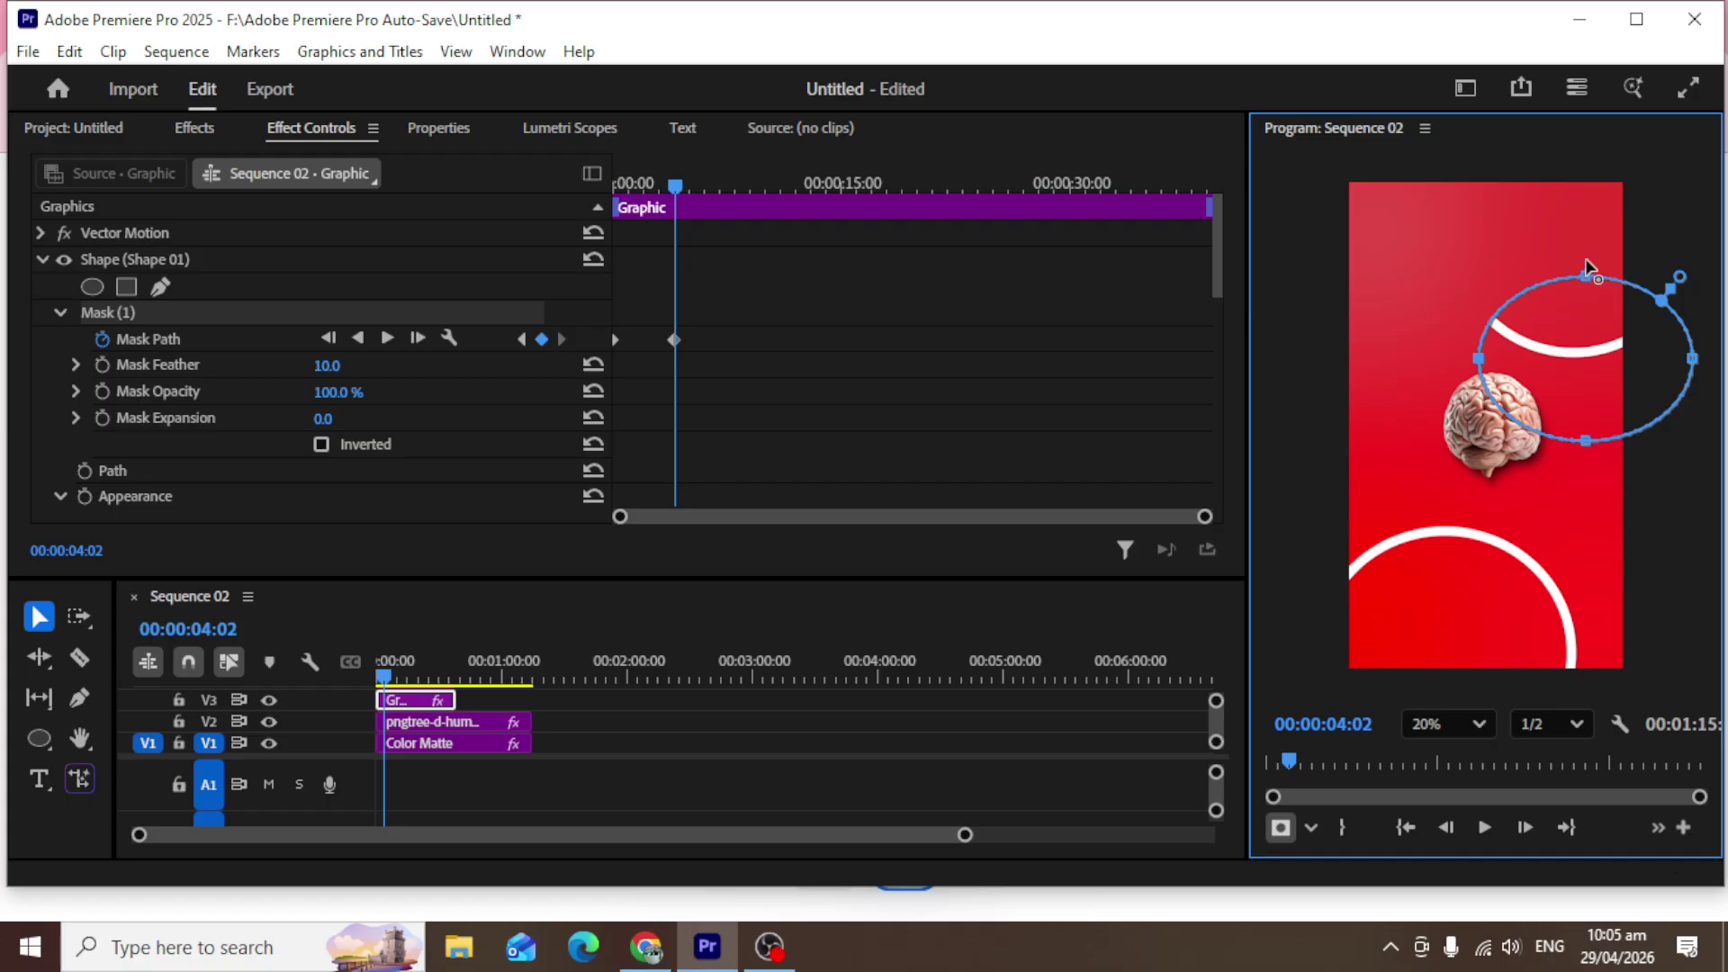
{"action": "left_click_drag", "start_coordinate": [1586, 270], "coordinate": [1586, 225]}
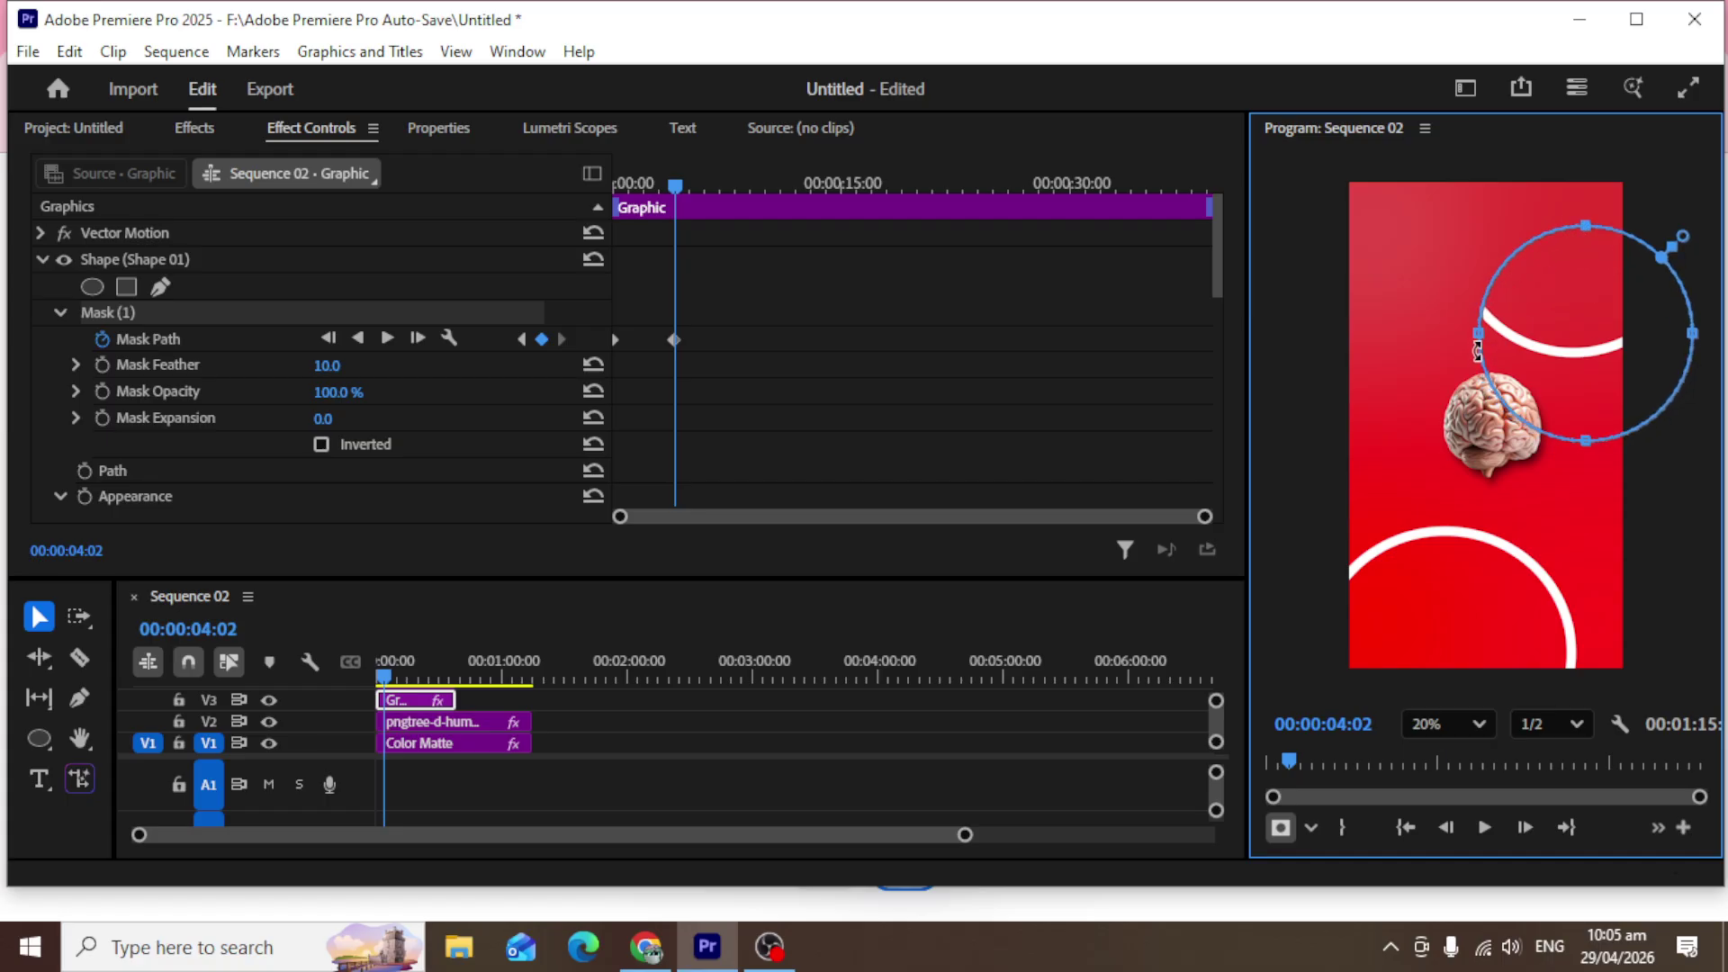
{"action": "left_click_drag", "start_coordinate": [1479, 341], "coordinate": [1436, 234]}
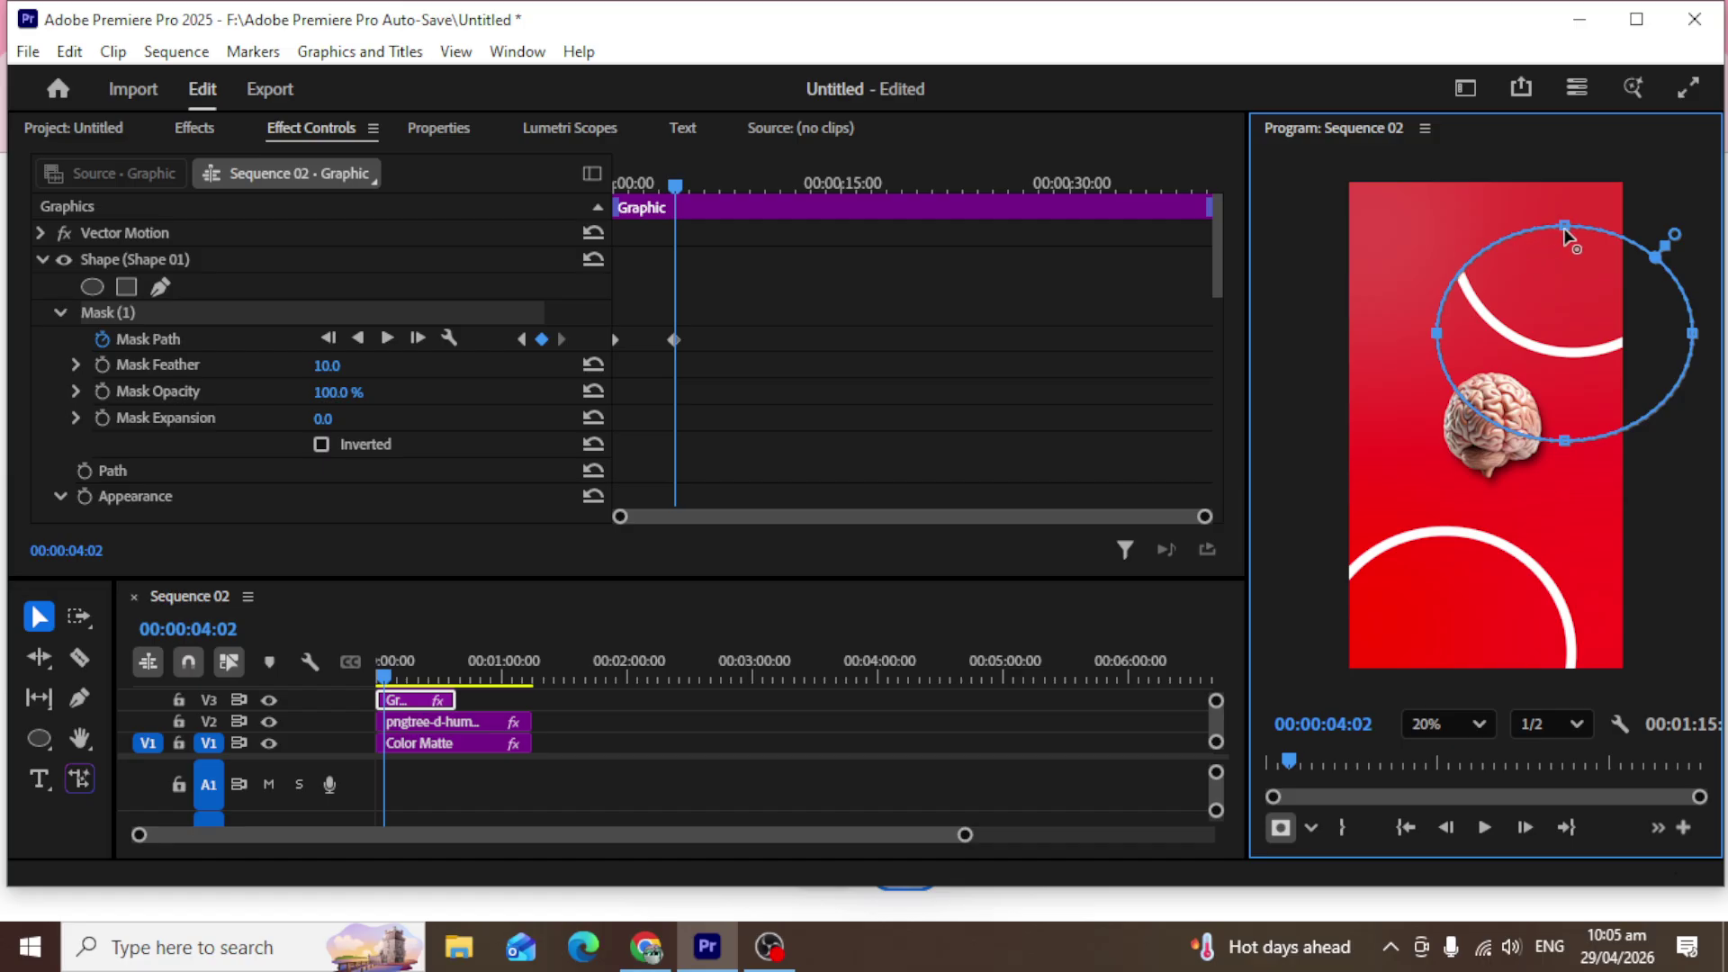
{"action": "left_click_drag", "start_coordinate": [1564, 234], "coordinate": [1539, 160]}
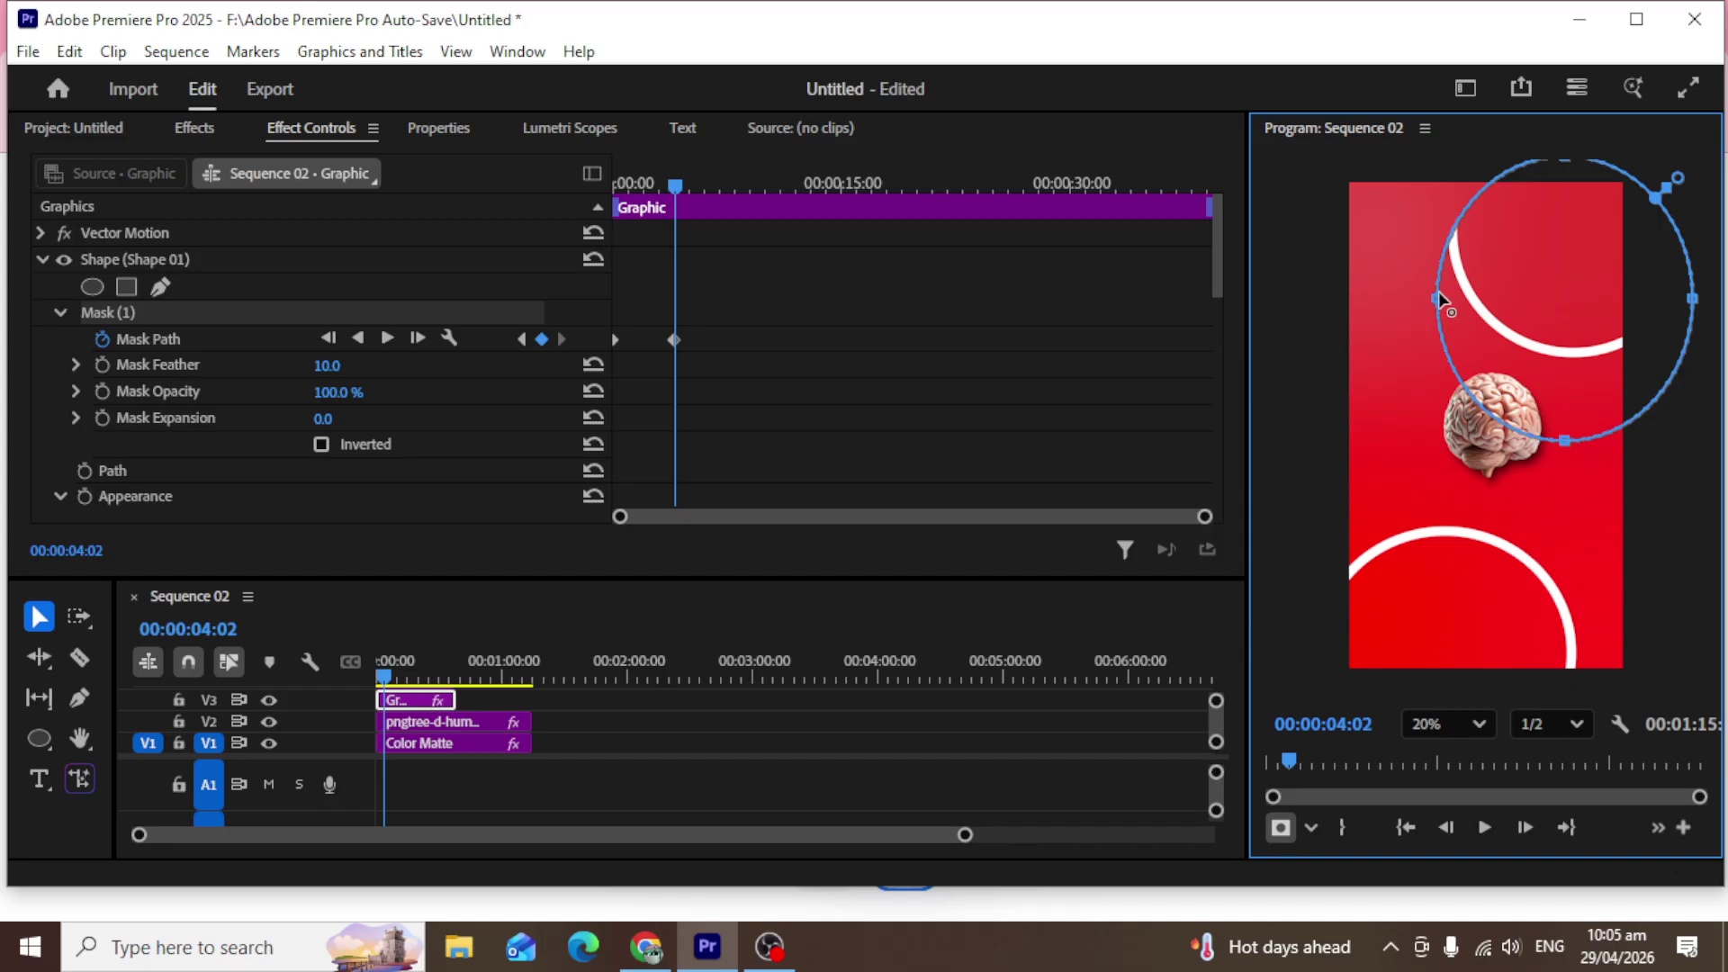
{"action": "left_click_drag", "start_coordinate": [1439, 299], "coordinate": [1389, 216]}
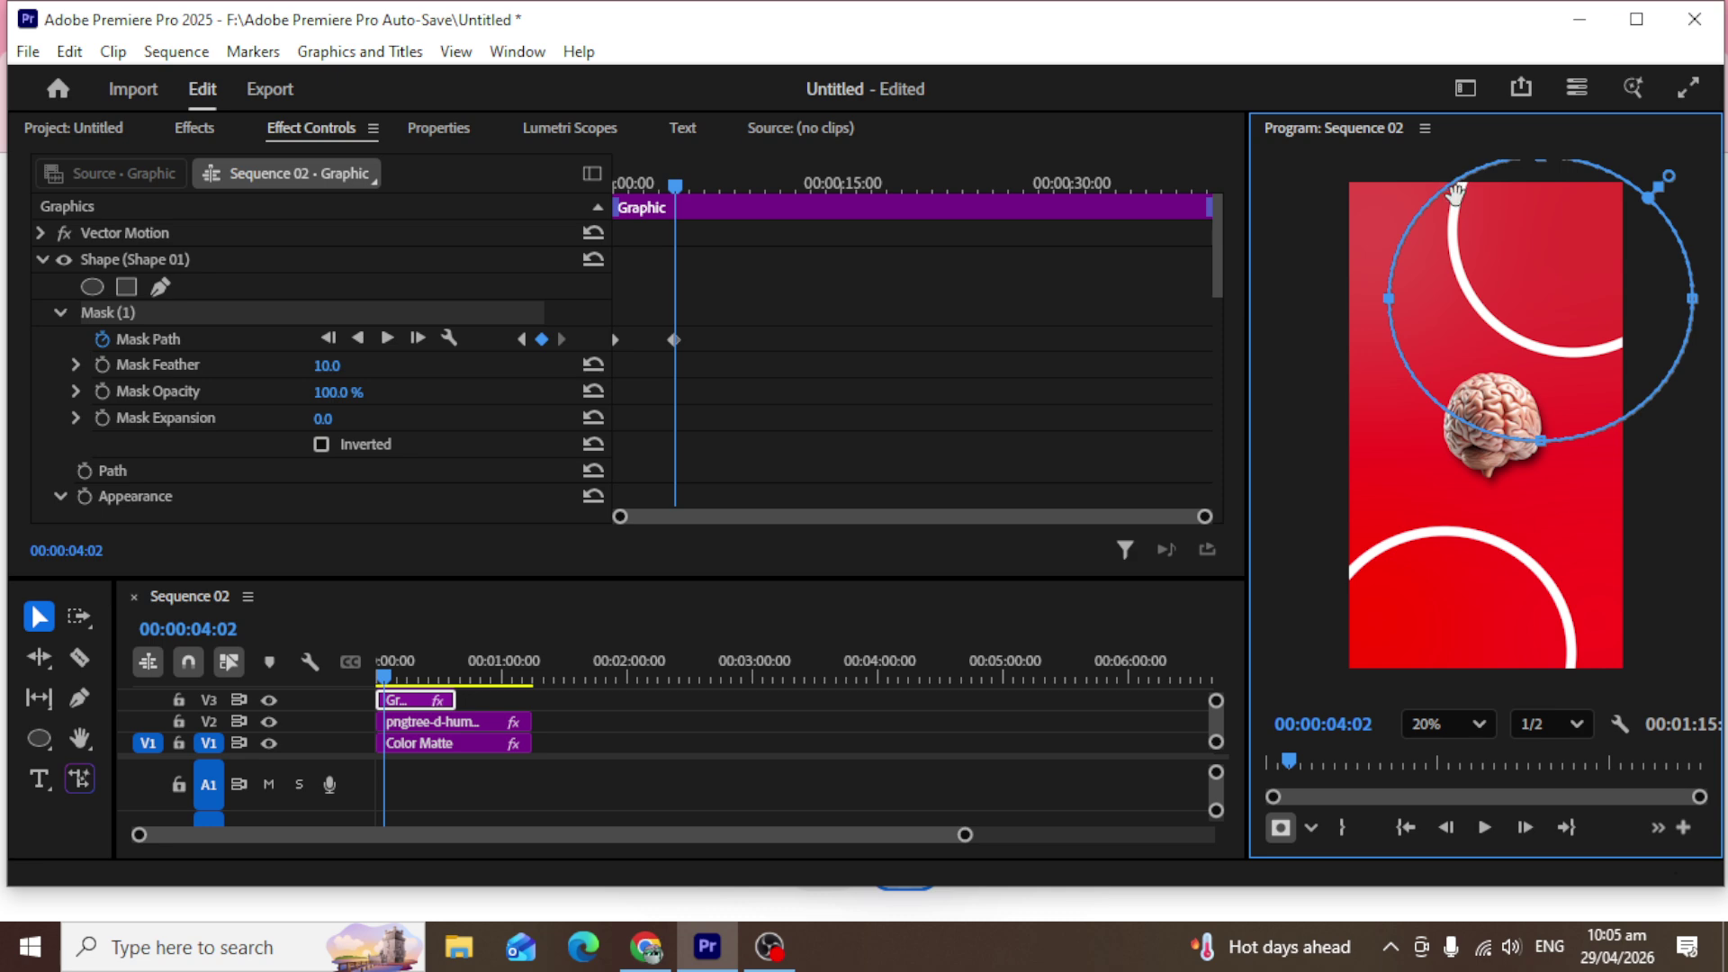
{"action": "left_click_drag", "start_coordinate": [1521, 212], "coordinate": [1522, 198]}
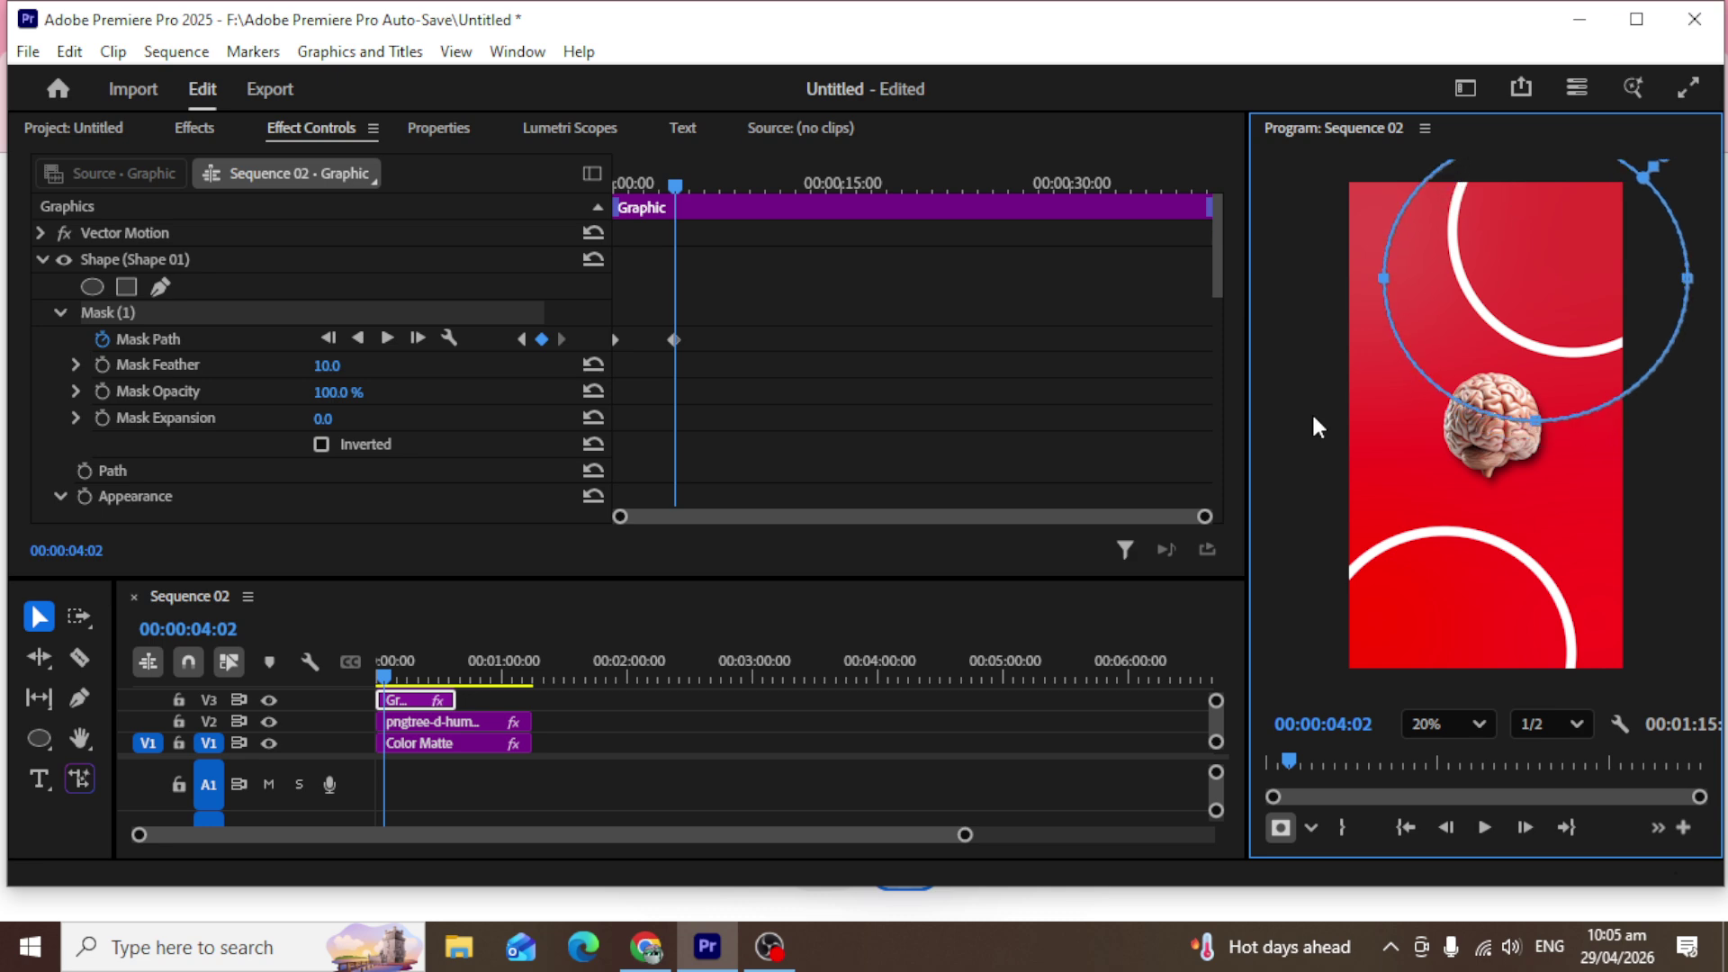
{"action": "left_click_drag", "start_coordinate": [678, 189], "coordinate": [576, 169]}
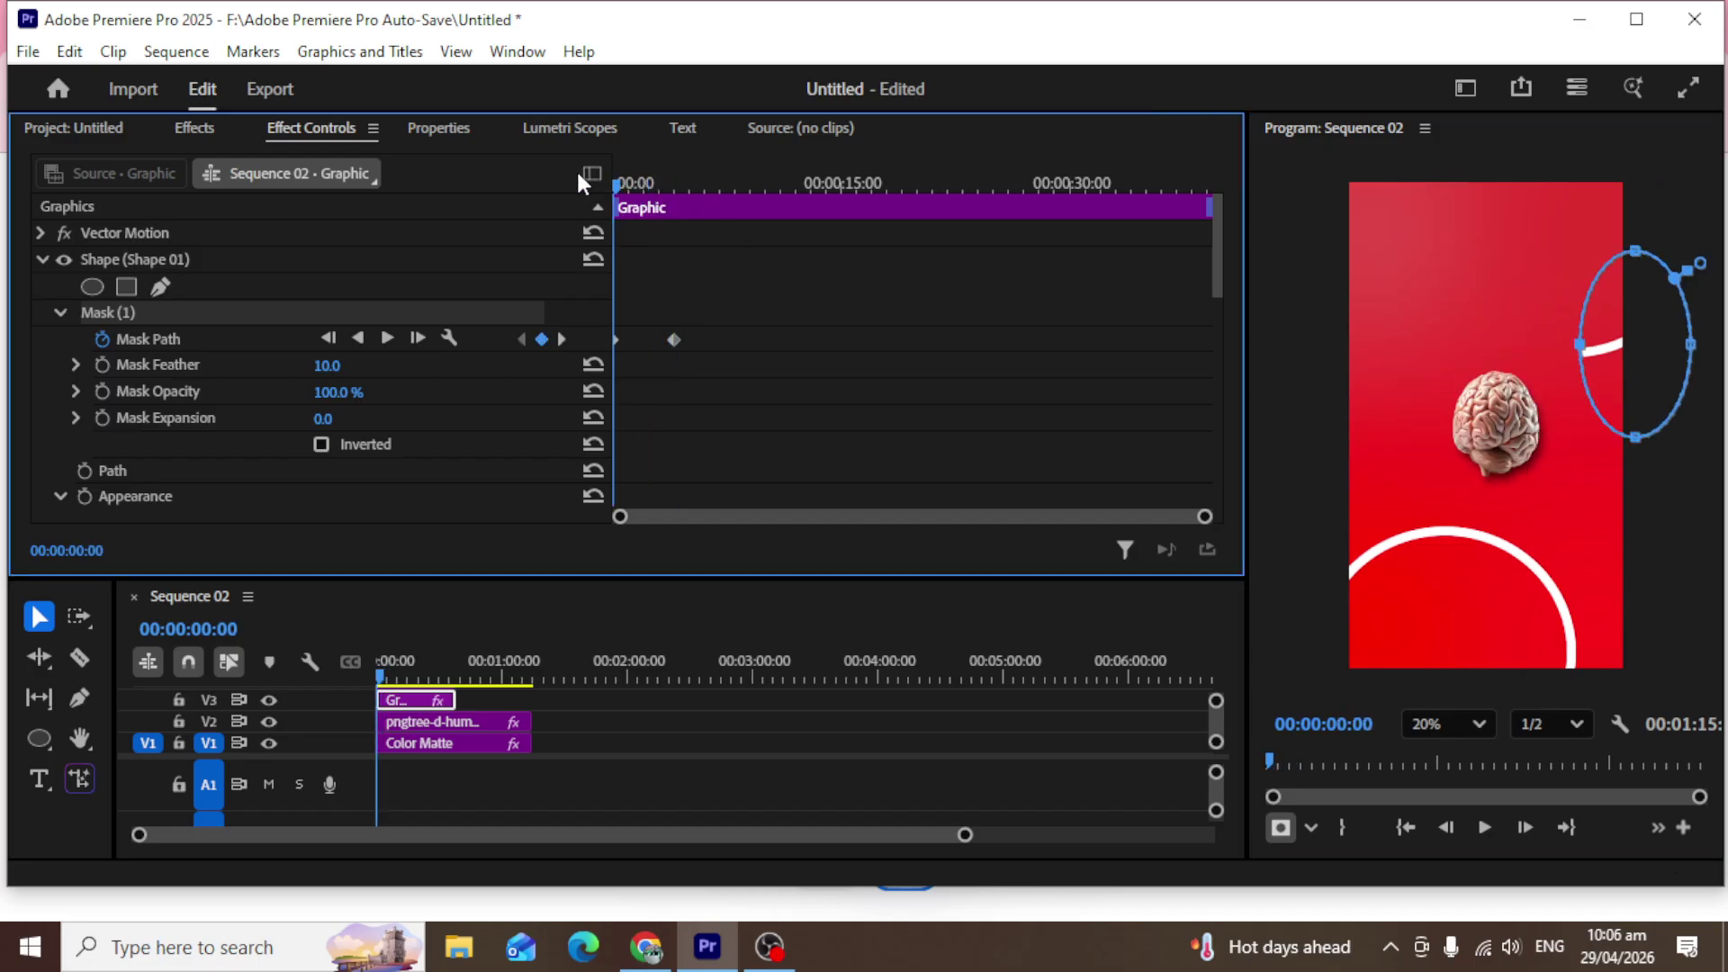
{"action": "key", "text": "space"}
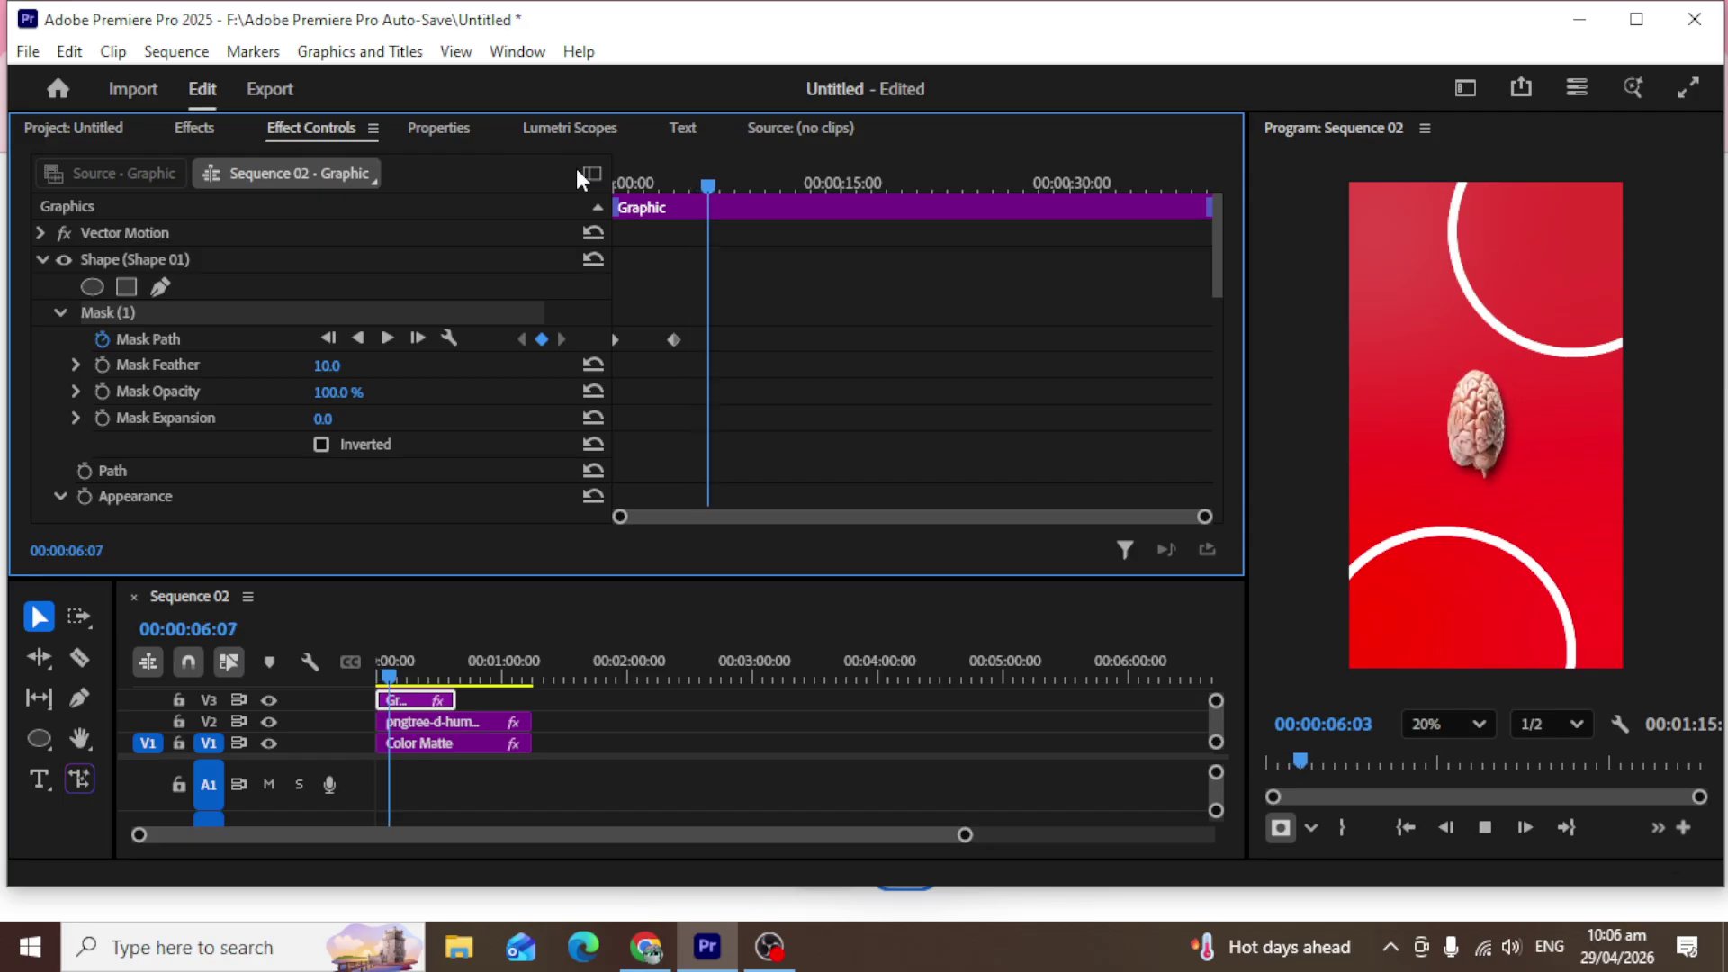
{"action": "key", "text": "space"}
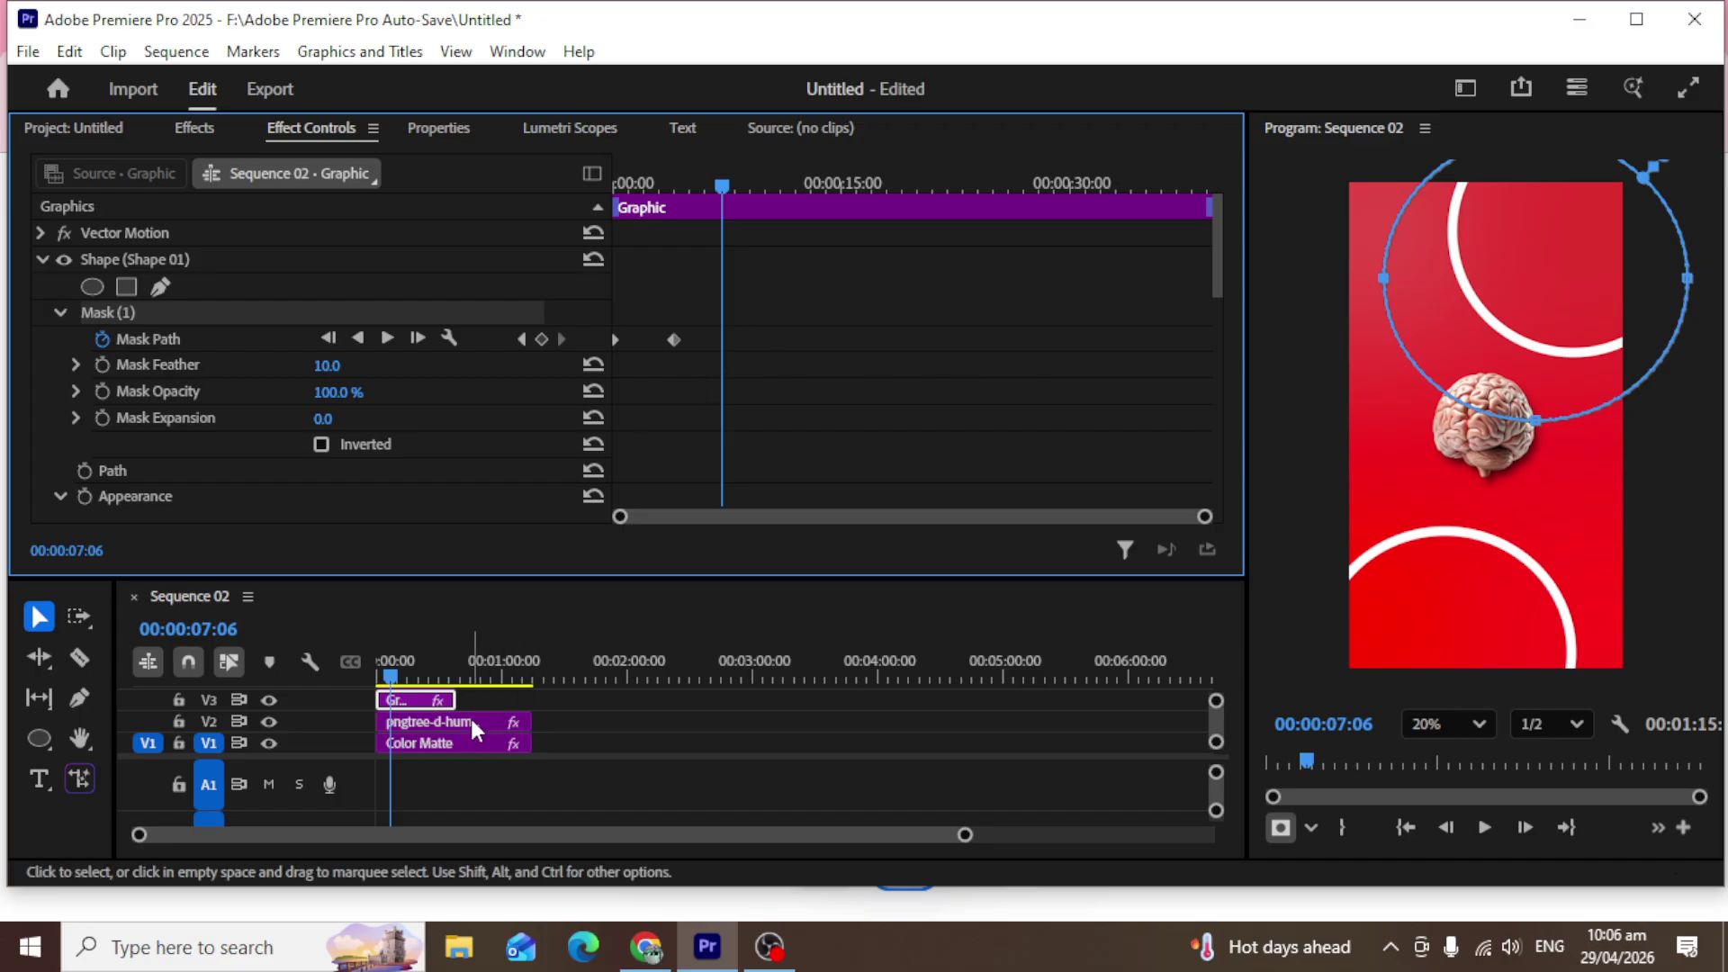
Add an ellipse mask to the lower circle, move it to the frame's lower-right corner, and return the playhead to 00:00:00:00.
{"action": "key", "text": "grave"}
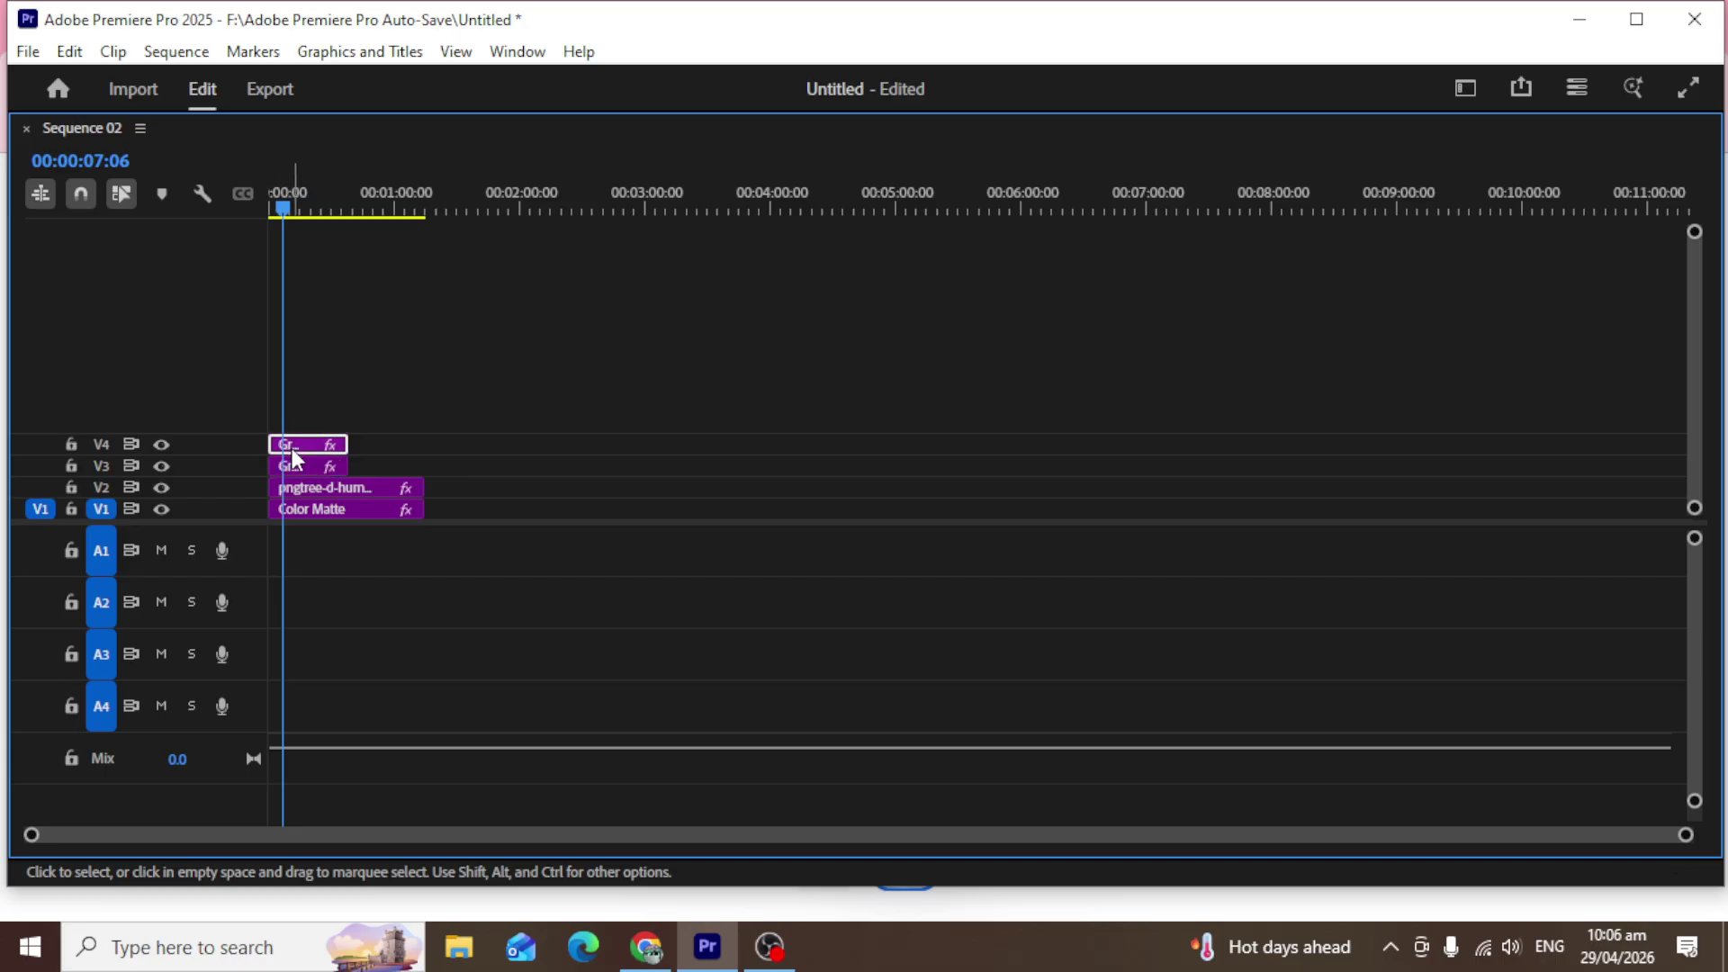
{"action": "key", "text": "grave"}
{"action": "left_click", "coordinate": [1527, 568]}
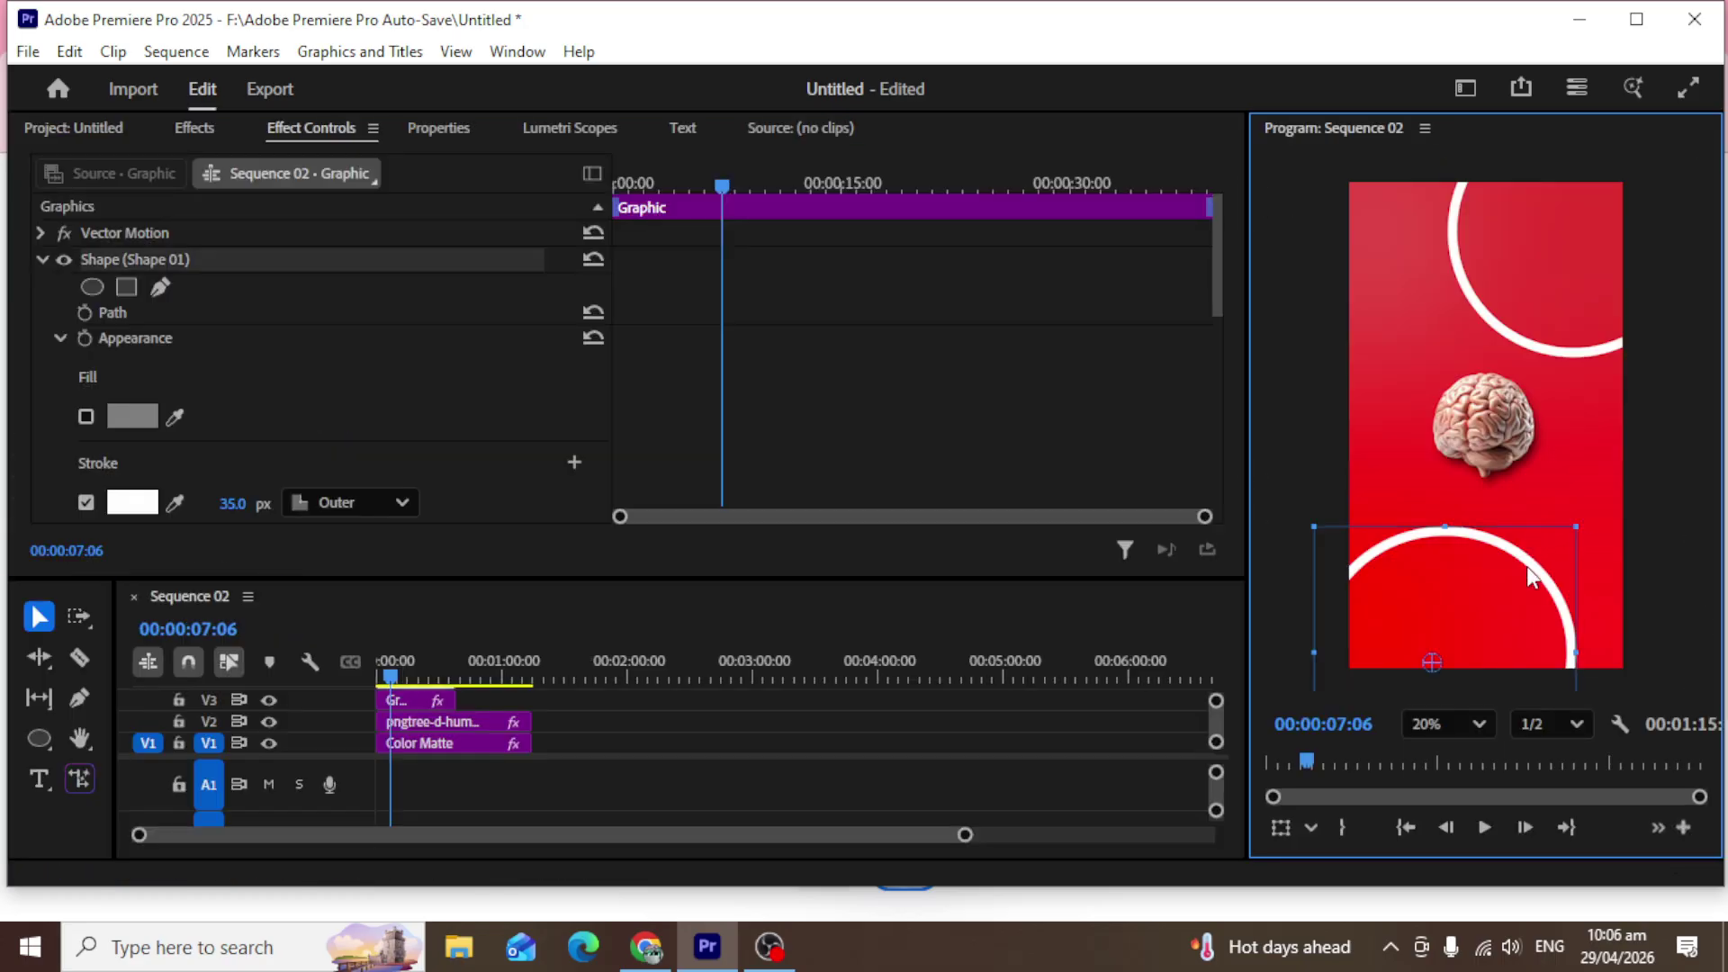
{"action": "left_click", "coordinate": [92, 286]}
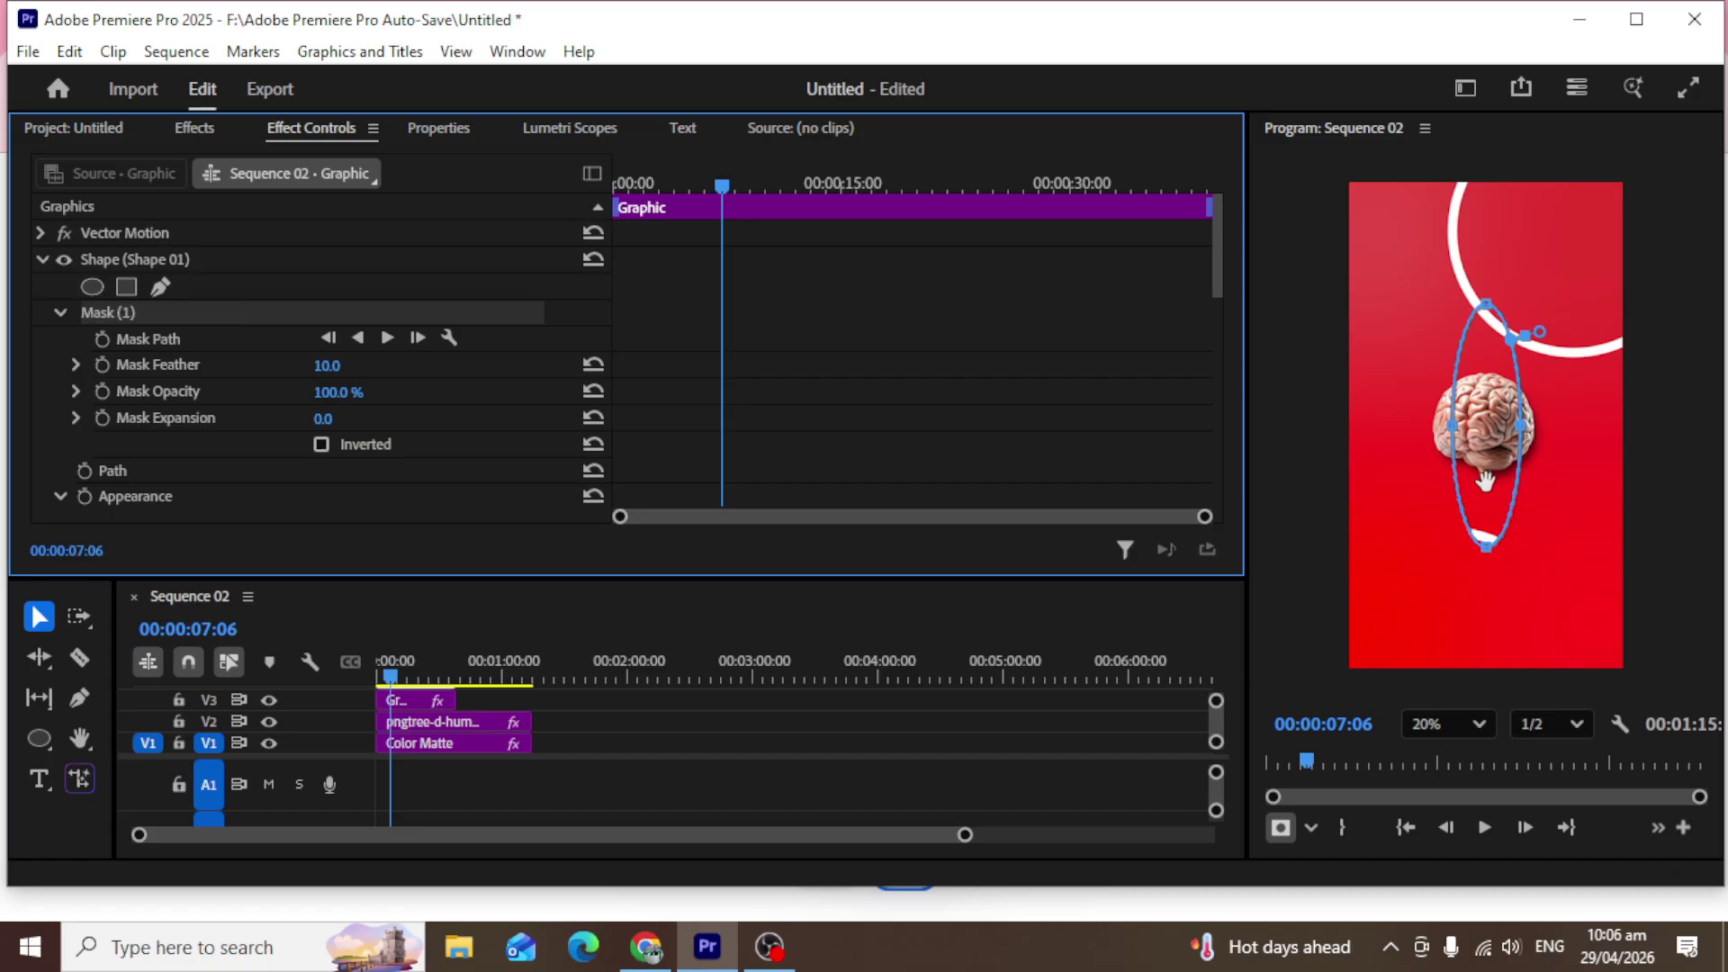
{"action": "left_click_drag", "start_coordinate": [1498, 494], "coordinate": [1609, 667]}
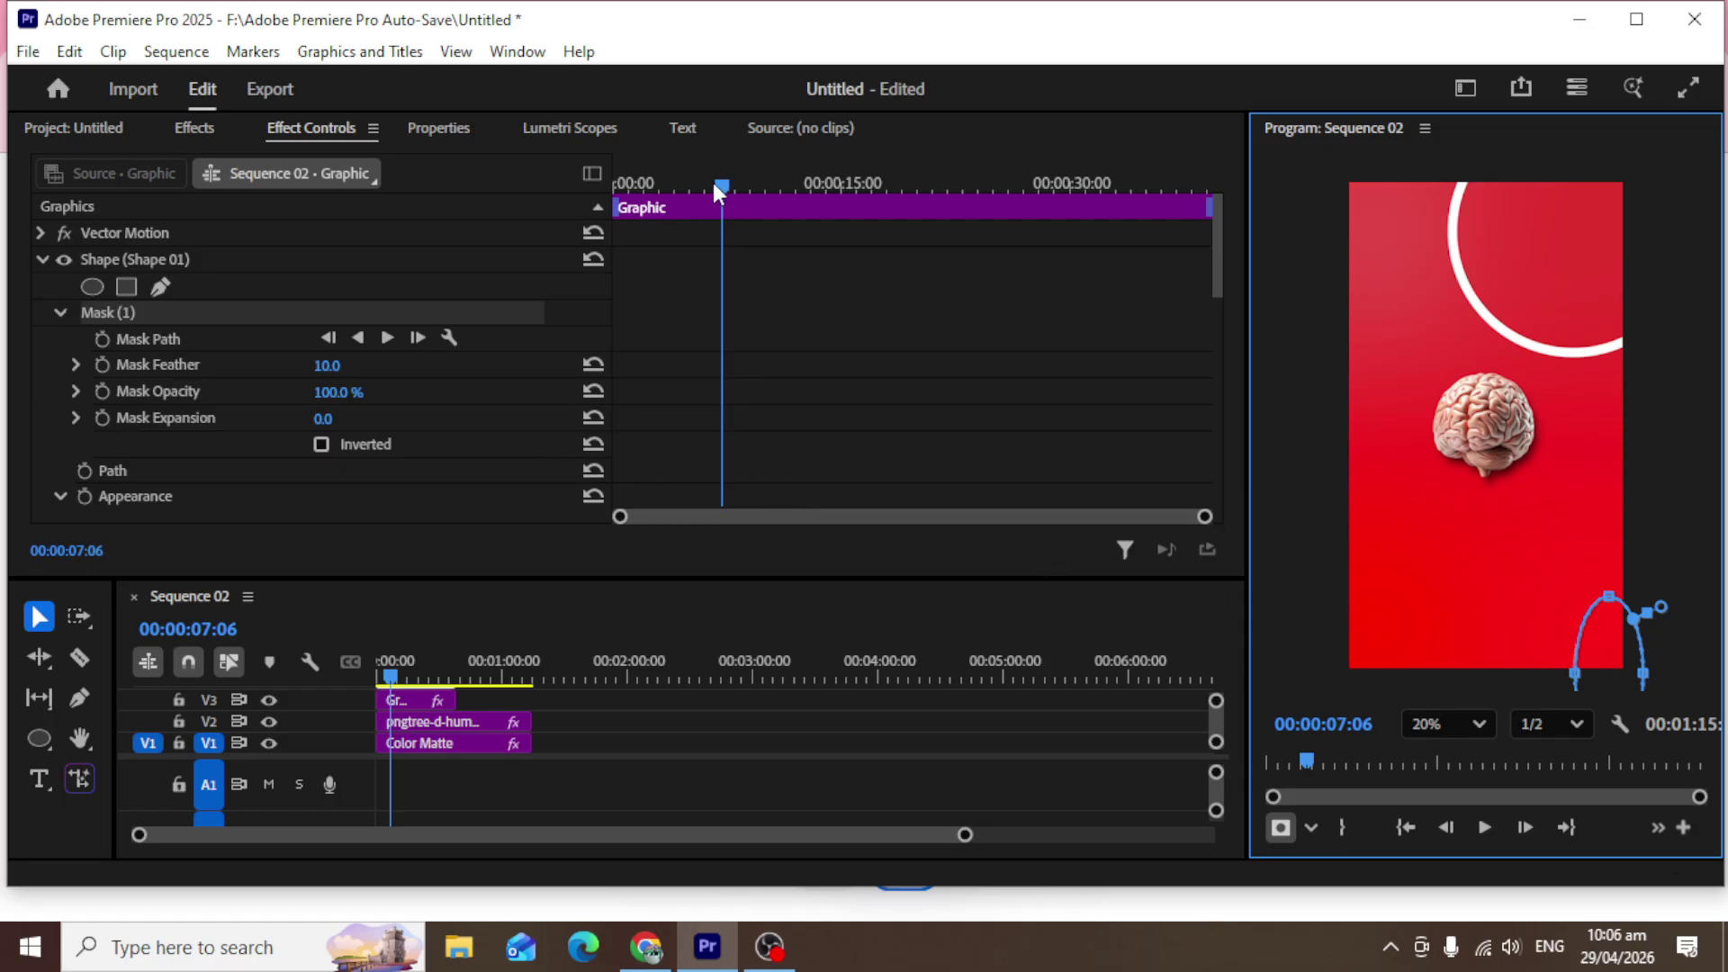
{"action": "left_click_drag", "start_coordinate": [721, 187], "coordinate": [563, 203]}
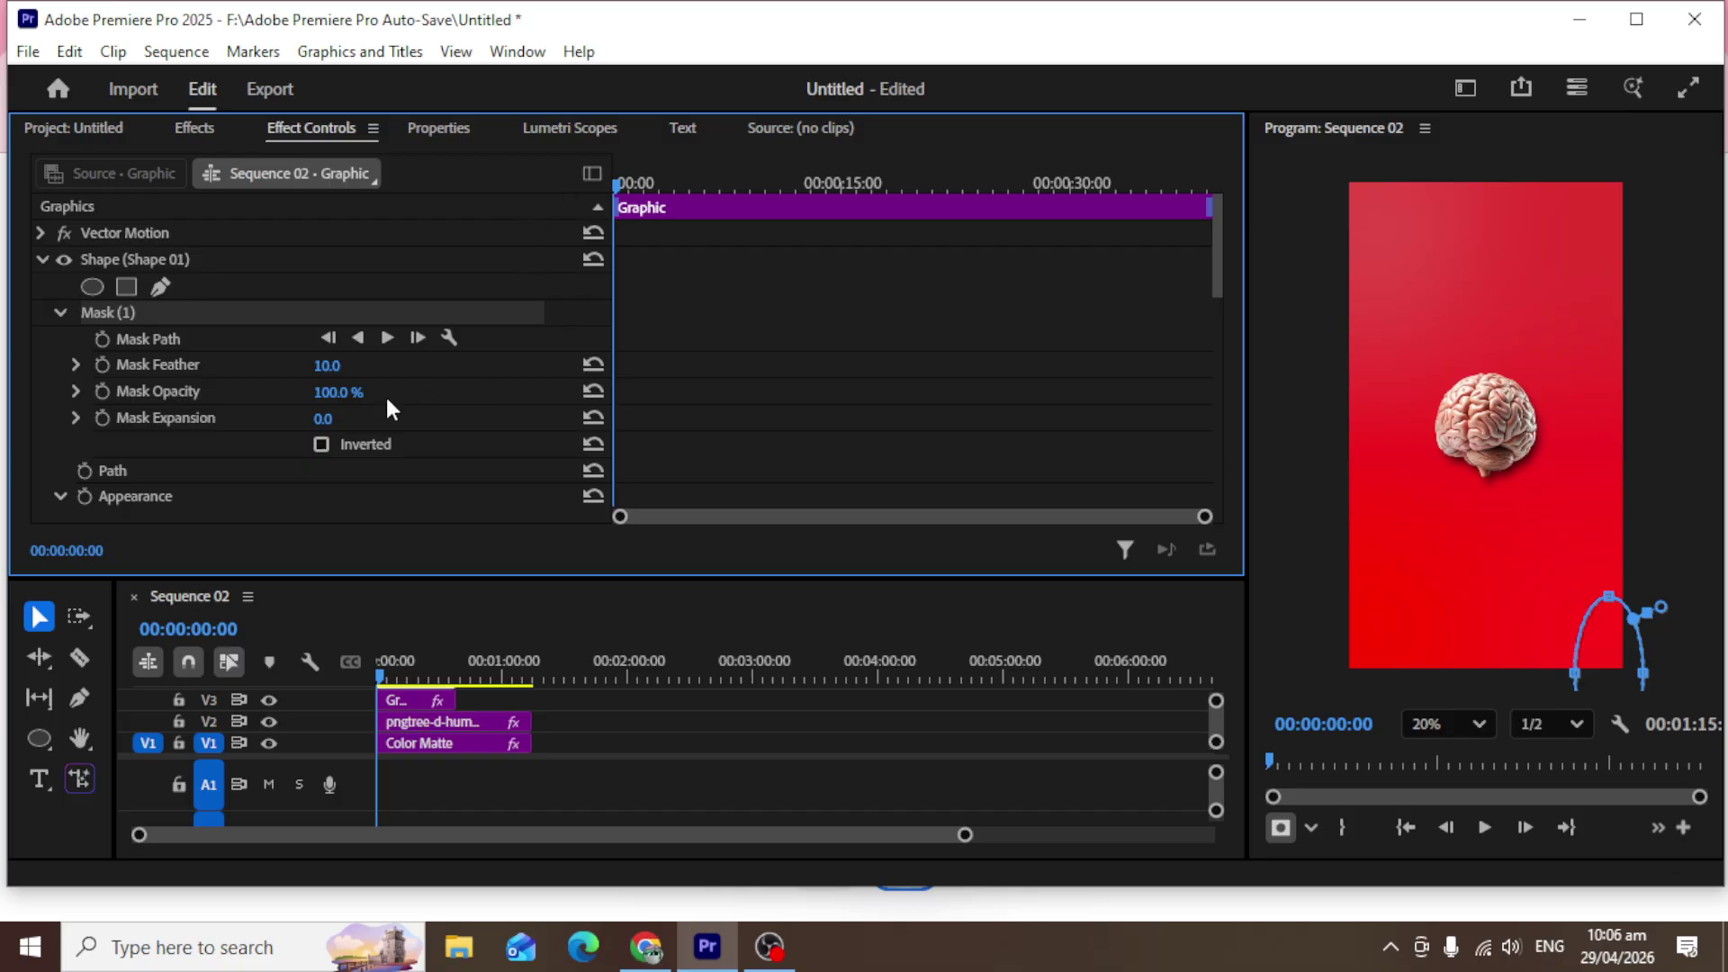
{"action": "left_click", "coordinate": [98, 340]}
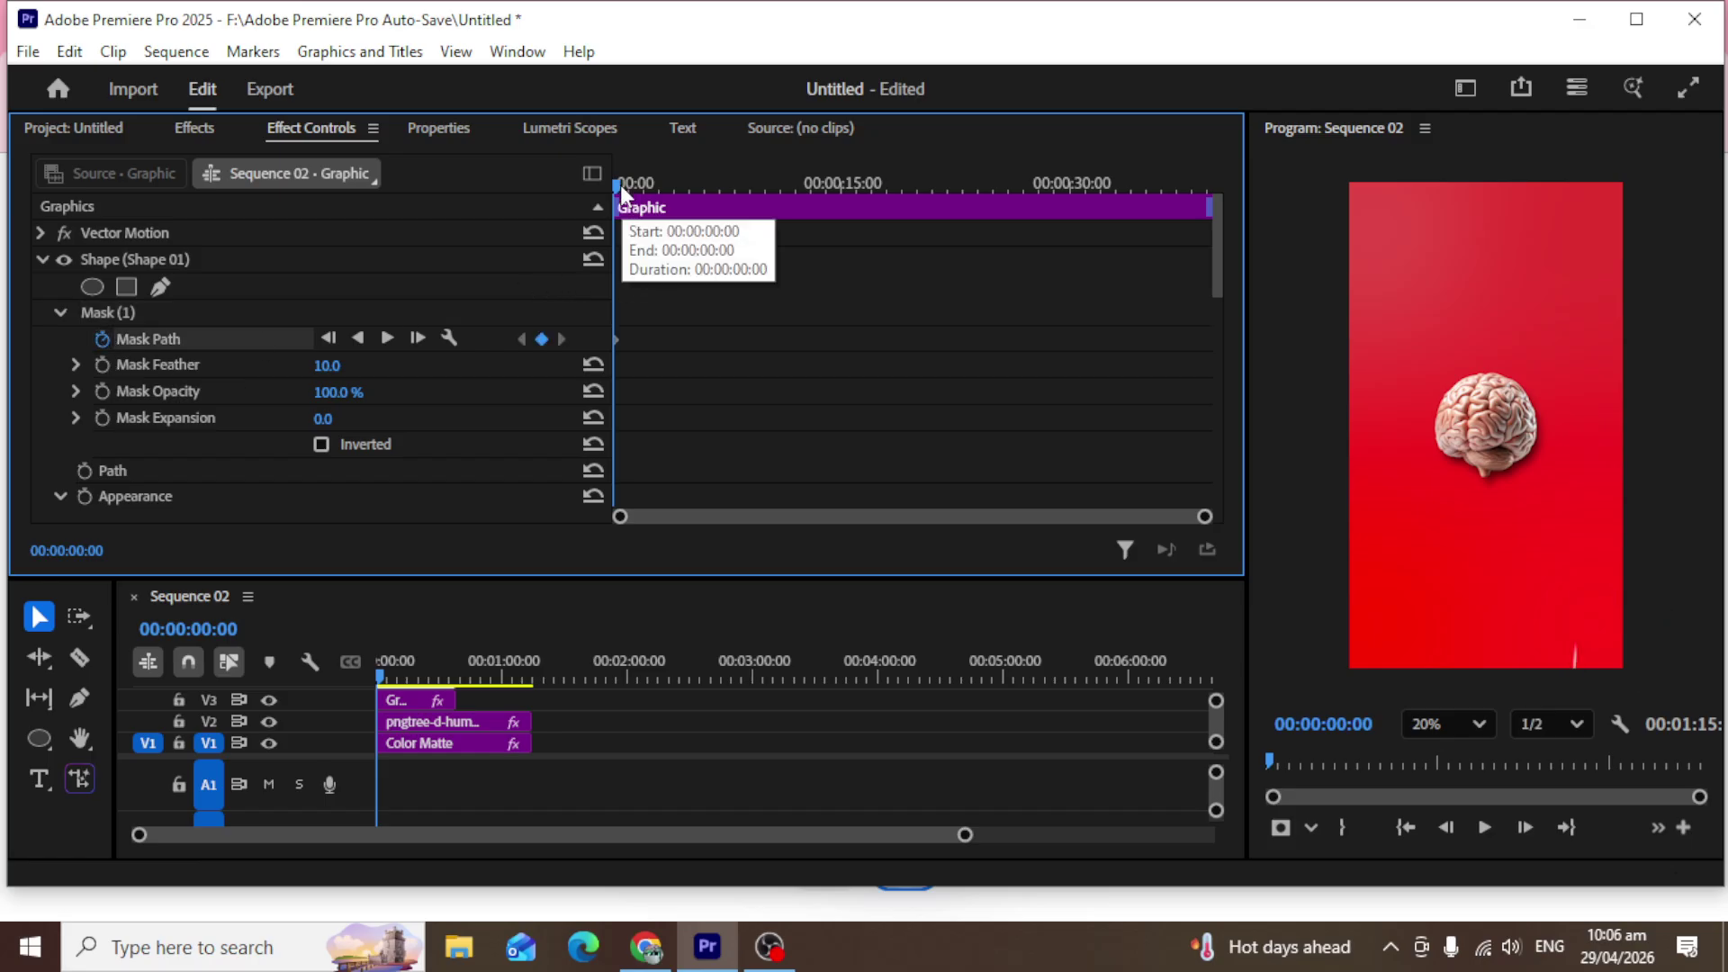
{"action": "mouse_move", "coordinate": [620, 186]}
{"action": "left_mouse_down"}
{"action": "mouse_move", "coordinate": [663, 196]}
{"action": "mouse_move", "coordinate": [616, 202]}
{"action": "left_mouse_up"}
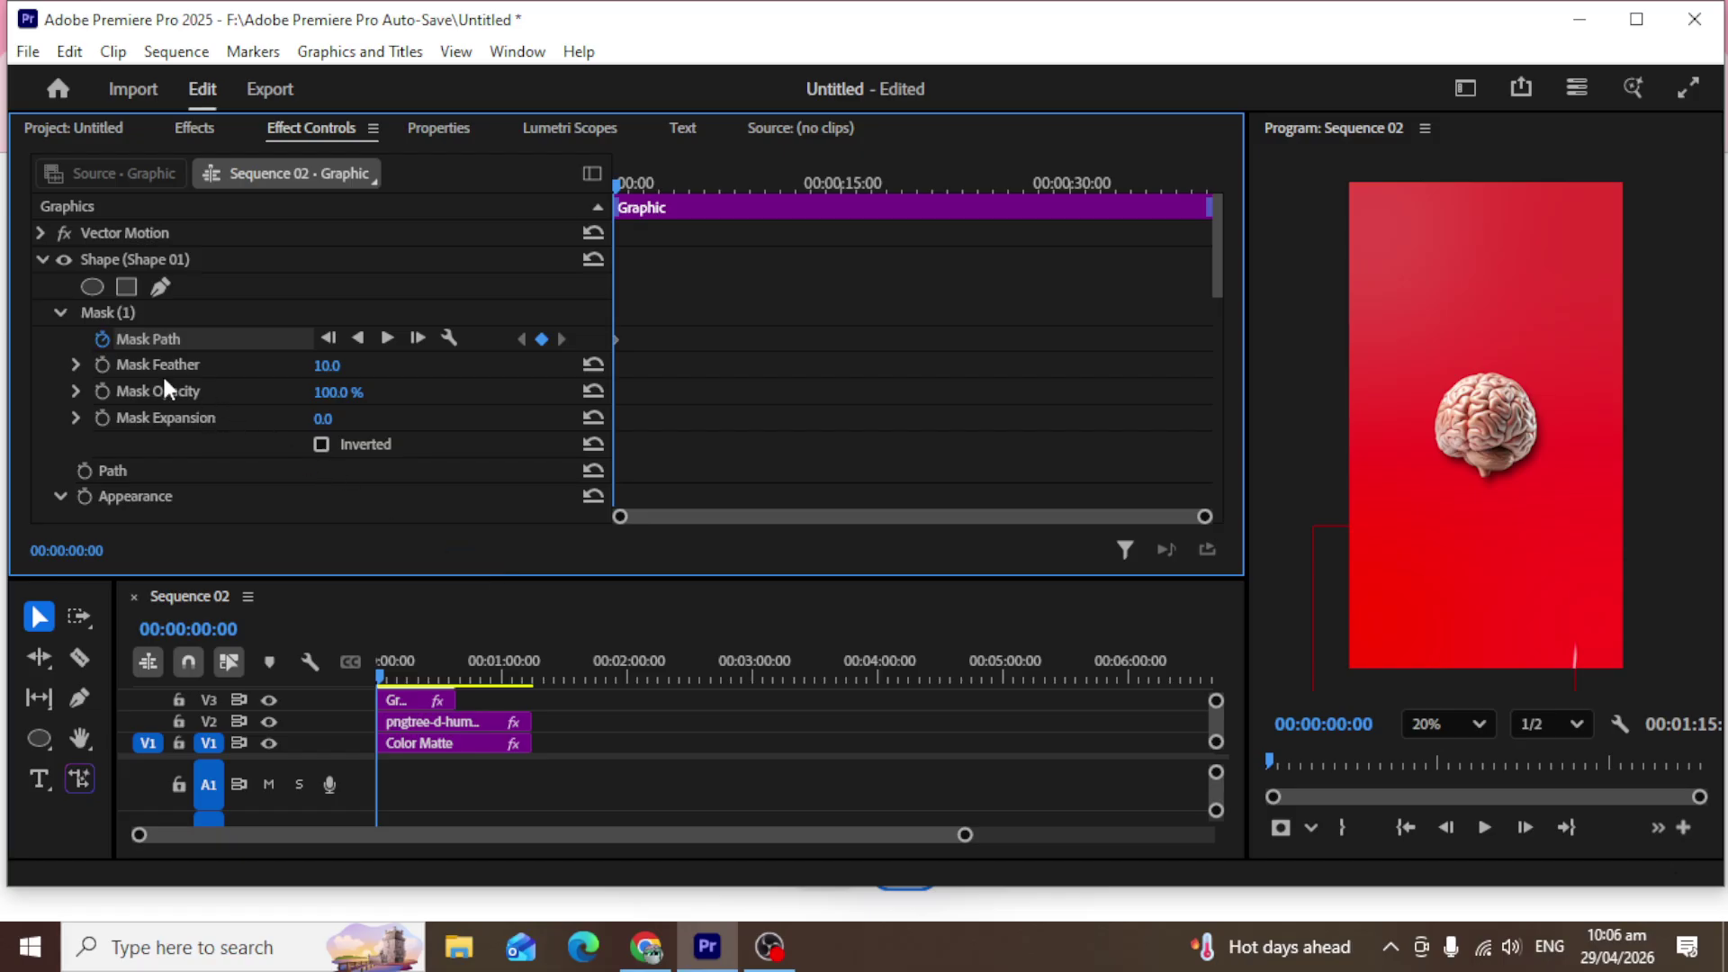
{"action": "left_click", "coordinate": [104, 340]}
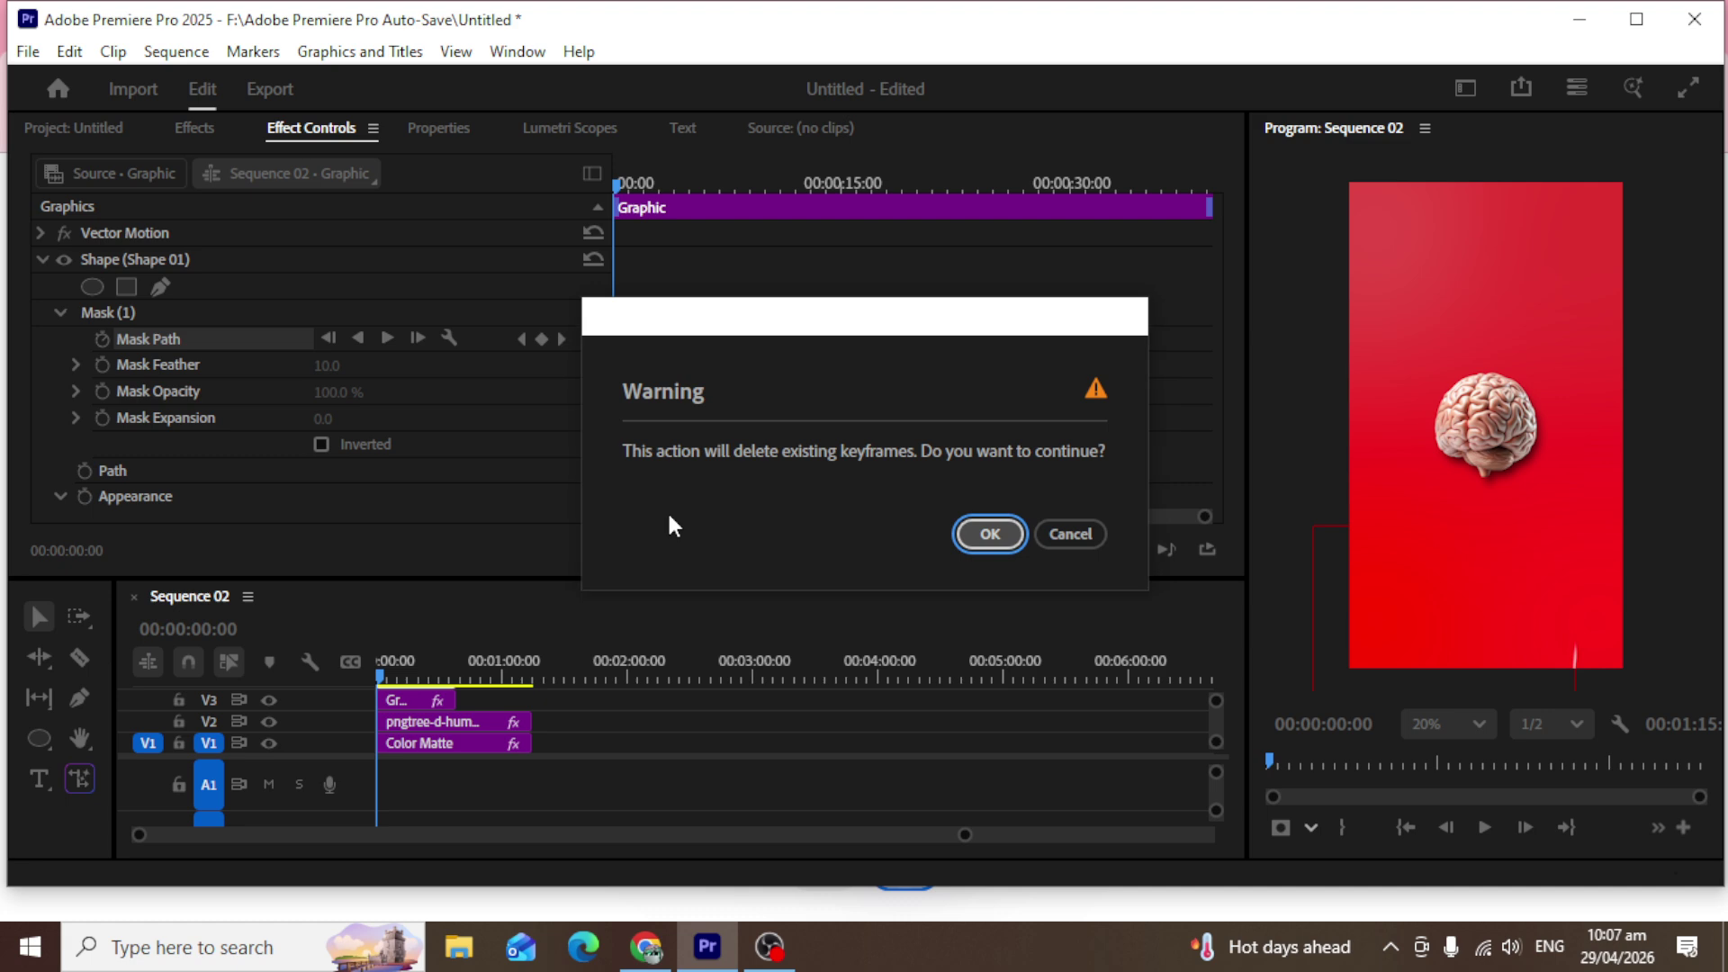
{"action": "left_click", "coordinate": [990, 534]}
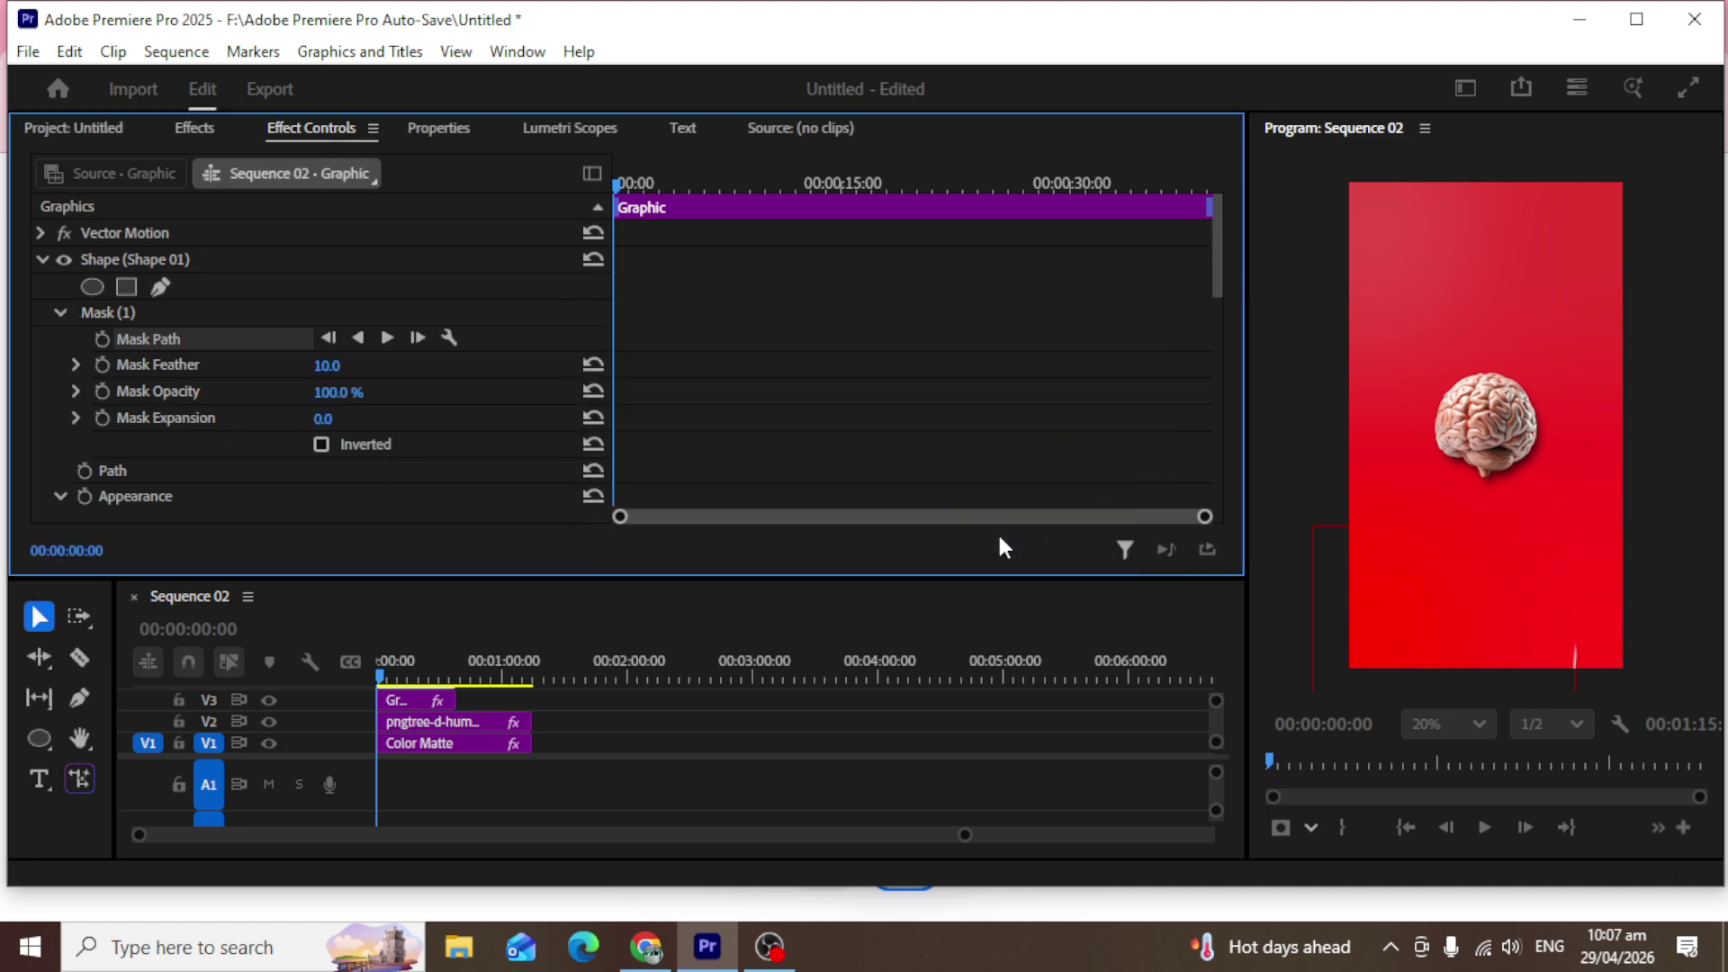
Nudge the lower circle's mask outward until the outline is fully hidden, and keyframe Mask Path at 00:00:00:00.
{"action": "left_click", "coordinate": [127, 315]}
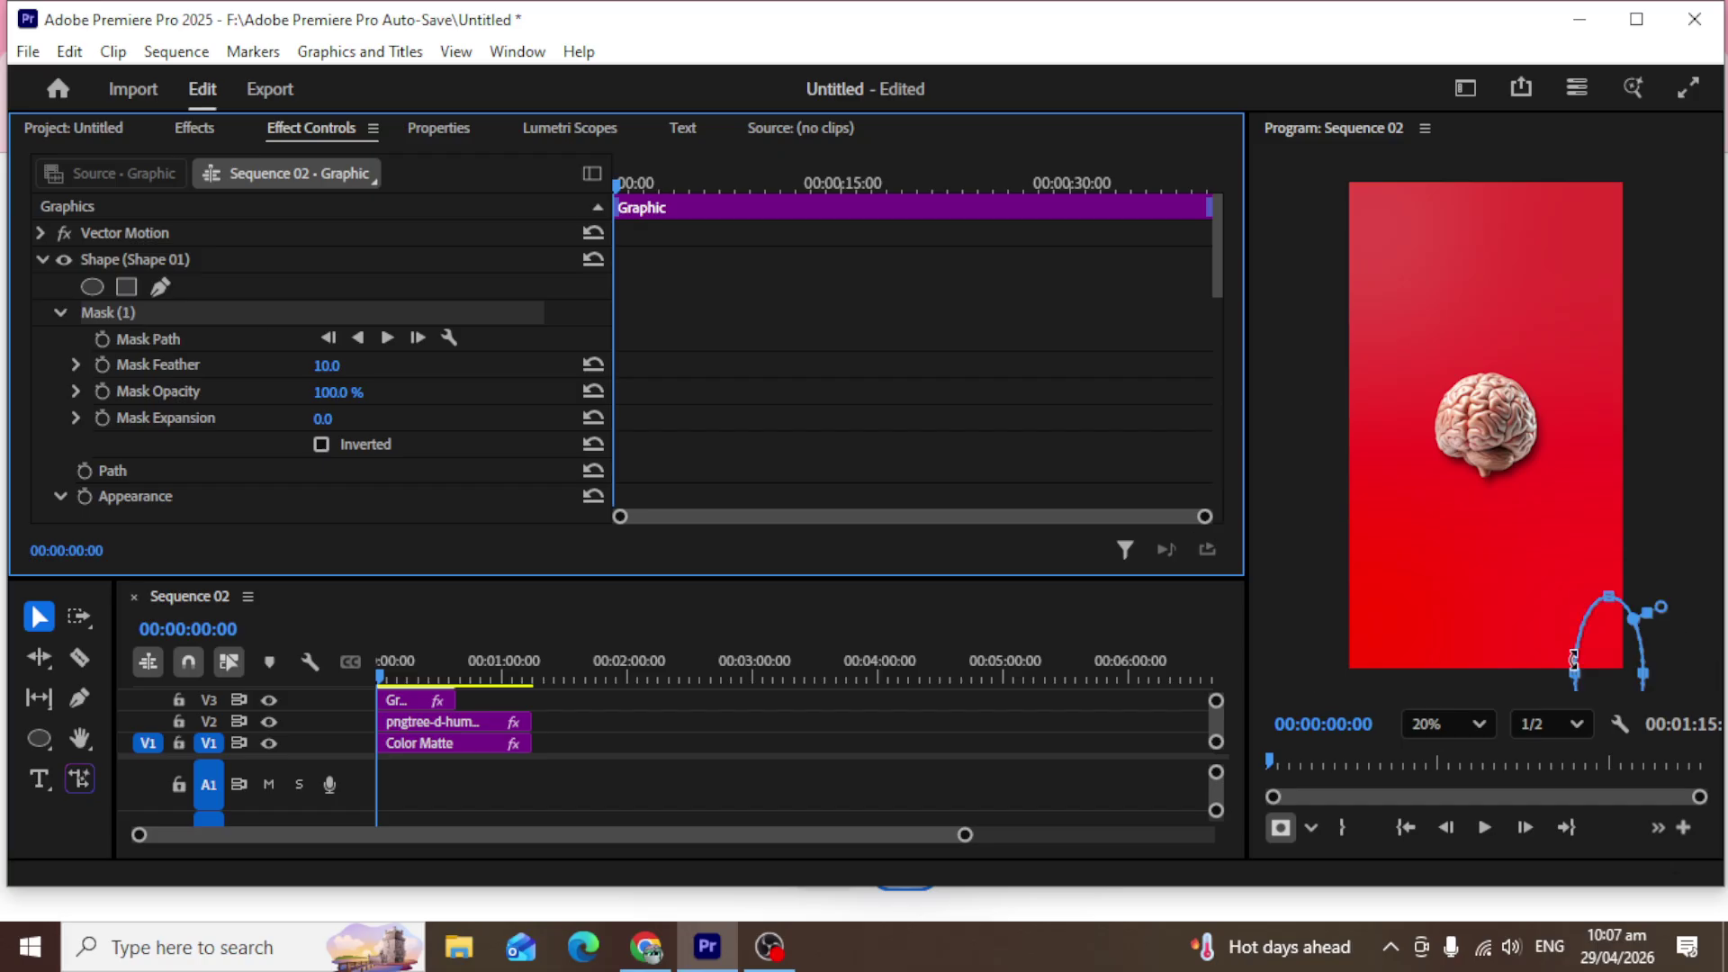
{"action": "left_click", "coordinate": [1626, 657]}
{"action": "left_click_drag", "start_coordinate": [1625, 657], "coordinate": [1631, 656]}
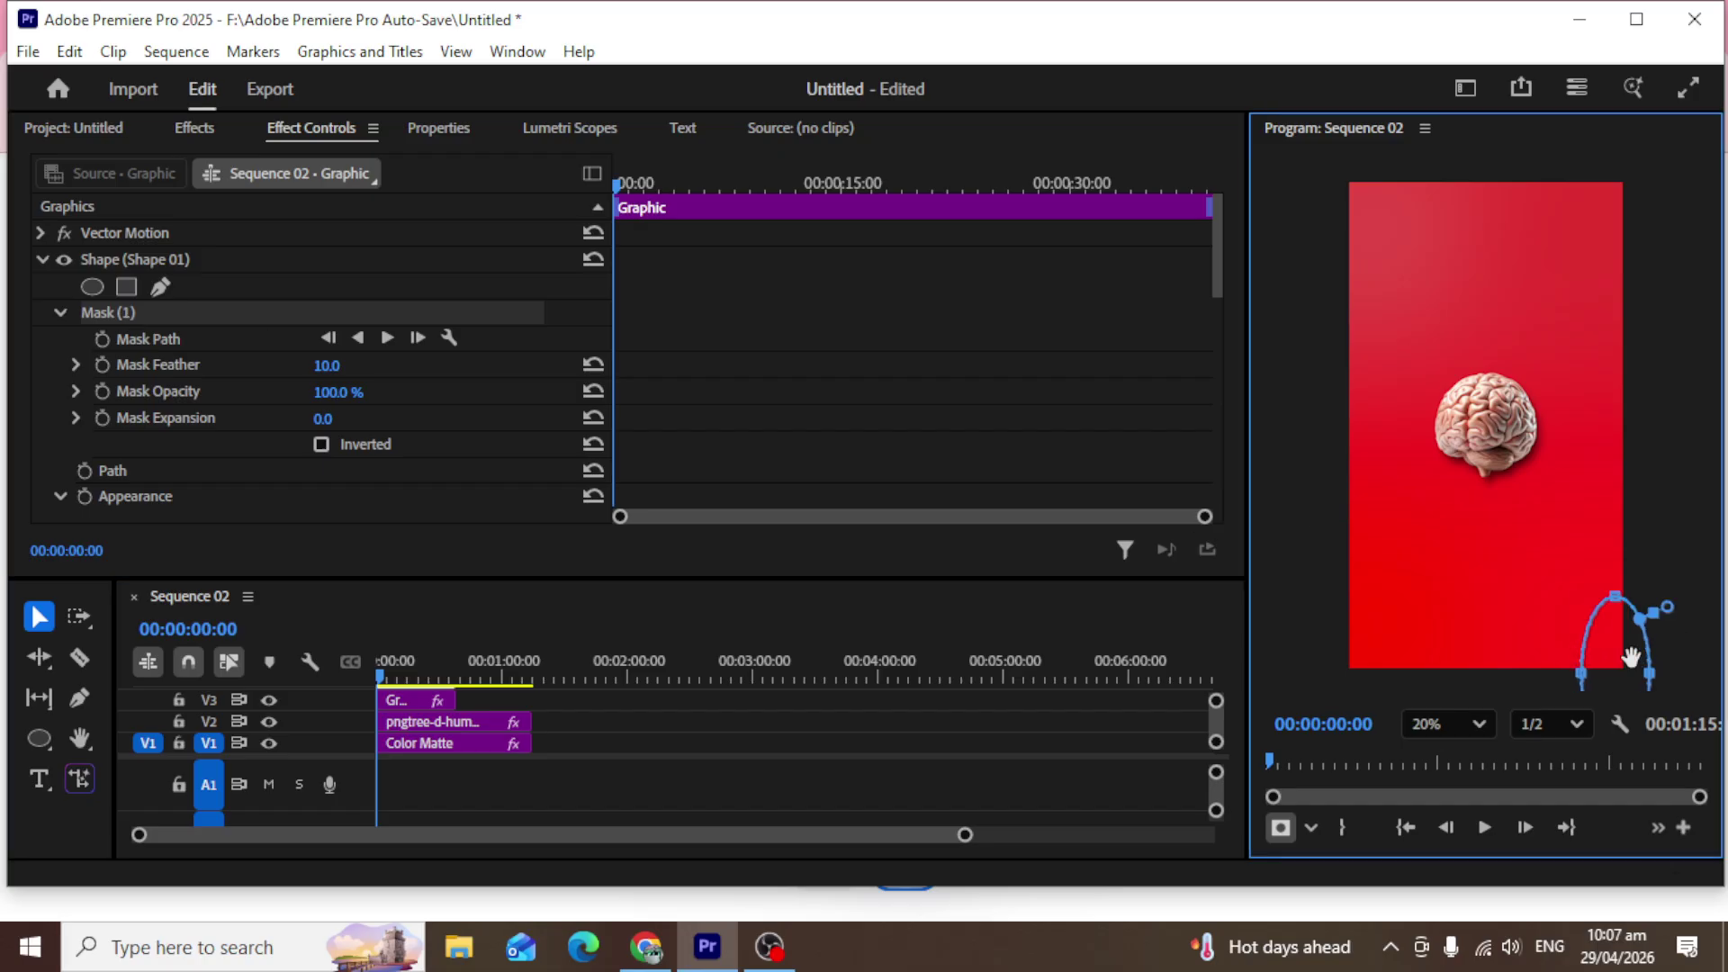
{"action": "left_click", "coordinate": [100, 345]}
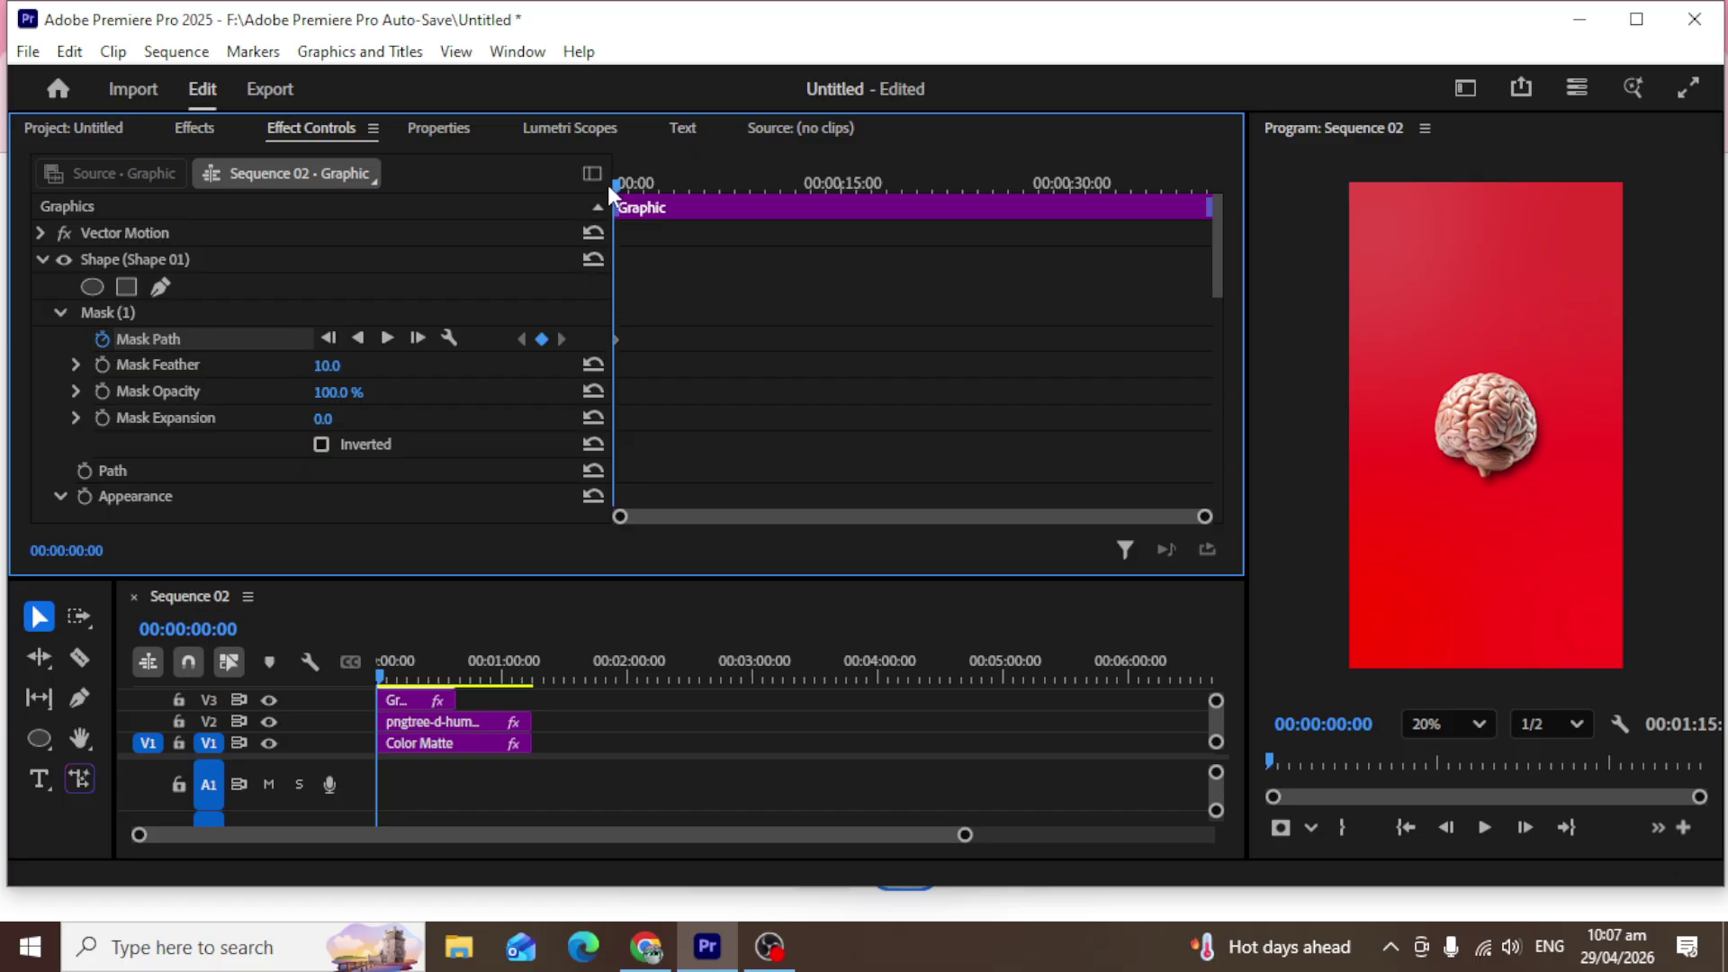
At 00:00:03:27, move the lower circle's mask into the frame and enlarge it to cover the entire visible arc.
{"action": "left_click_drag", "start_coordinate": [617, 184], "coordinate": [677, 201]}
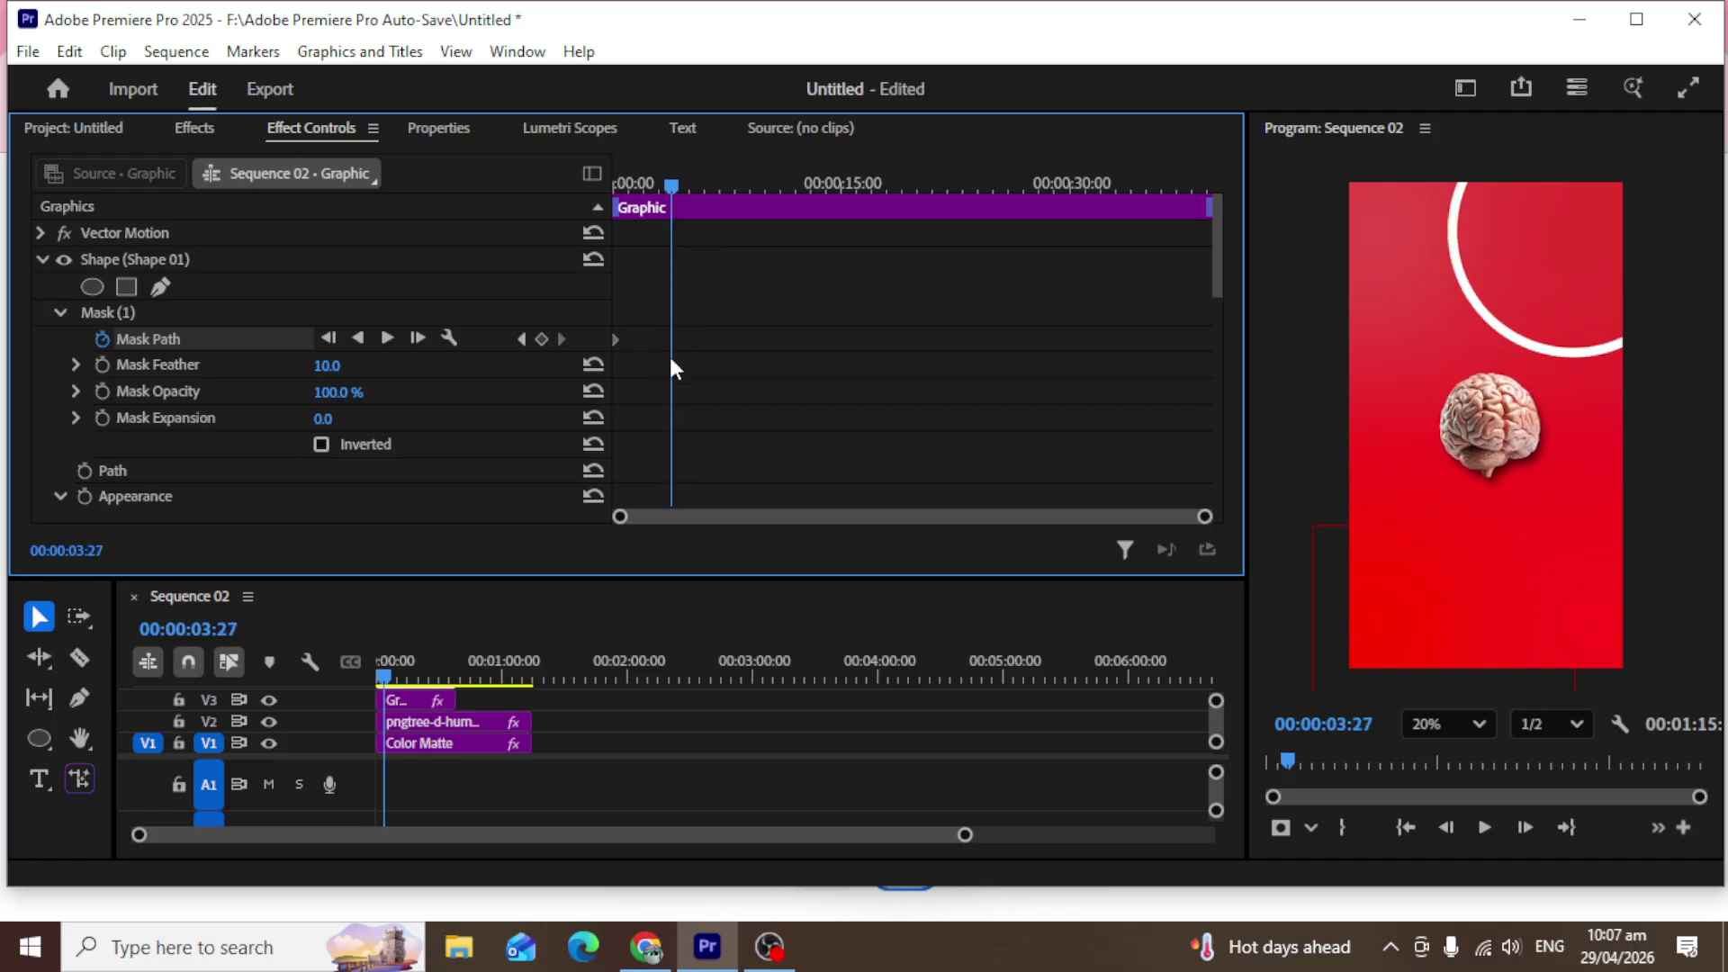
{"action": "left_click", "coordinate": [133, 317]}
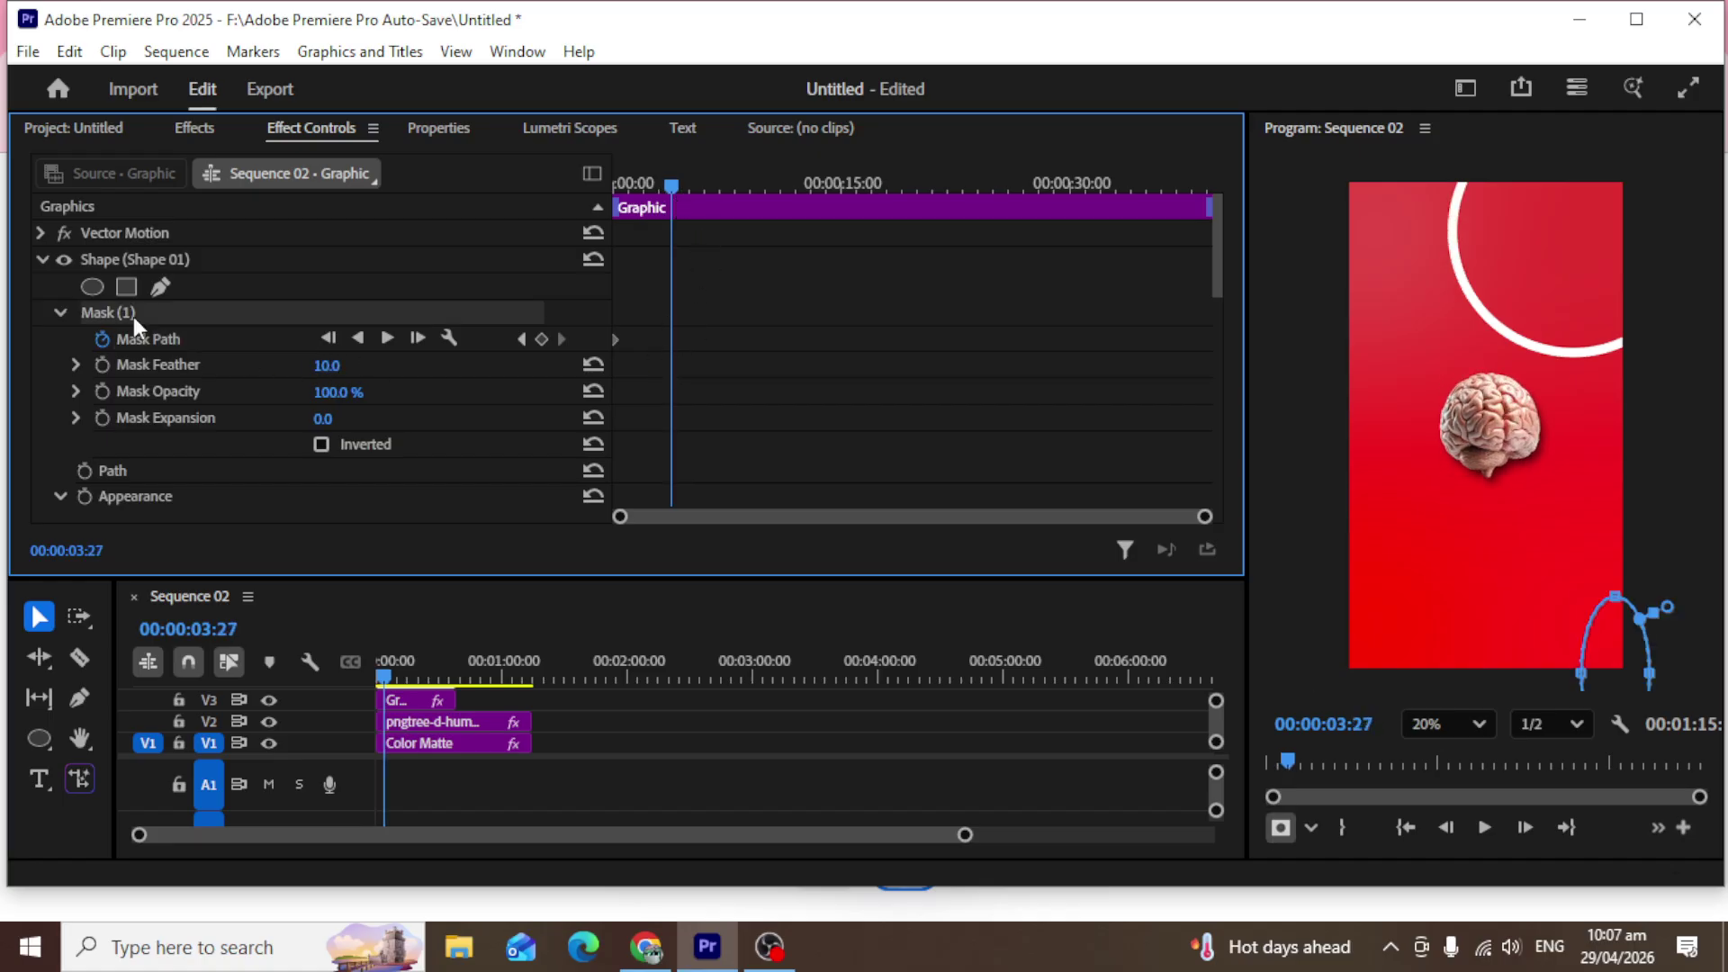
{"action": "left_click_drag", "start_coordinate": [1613, 655], "coordinate": [1473, 619]}
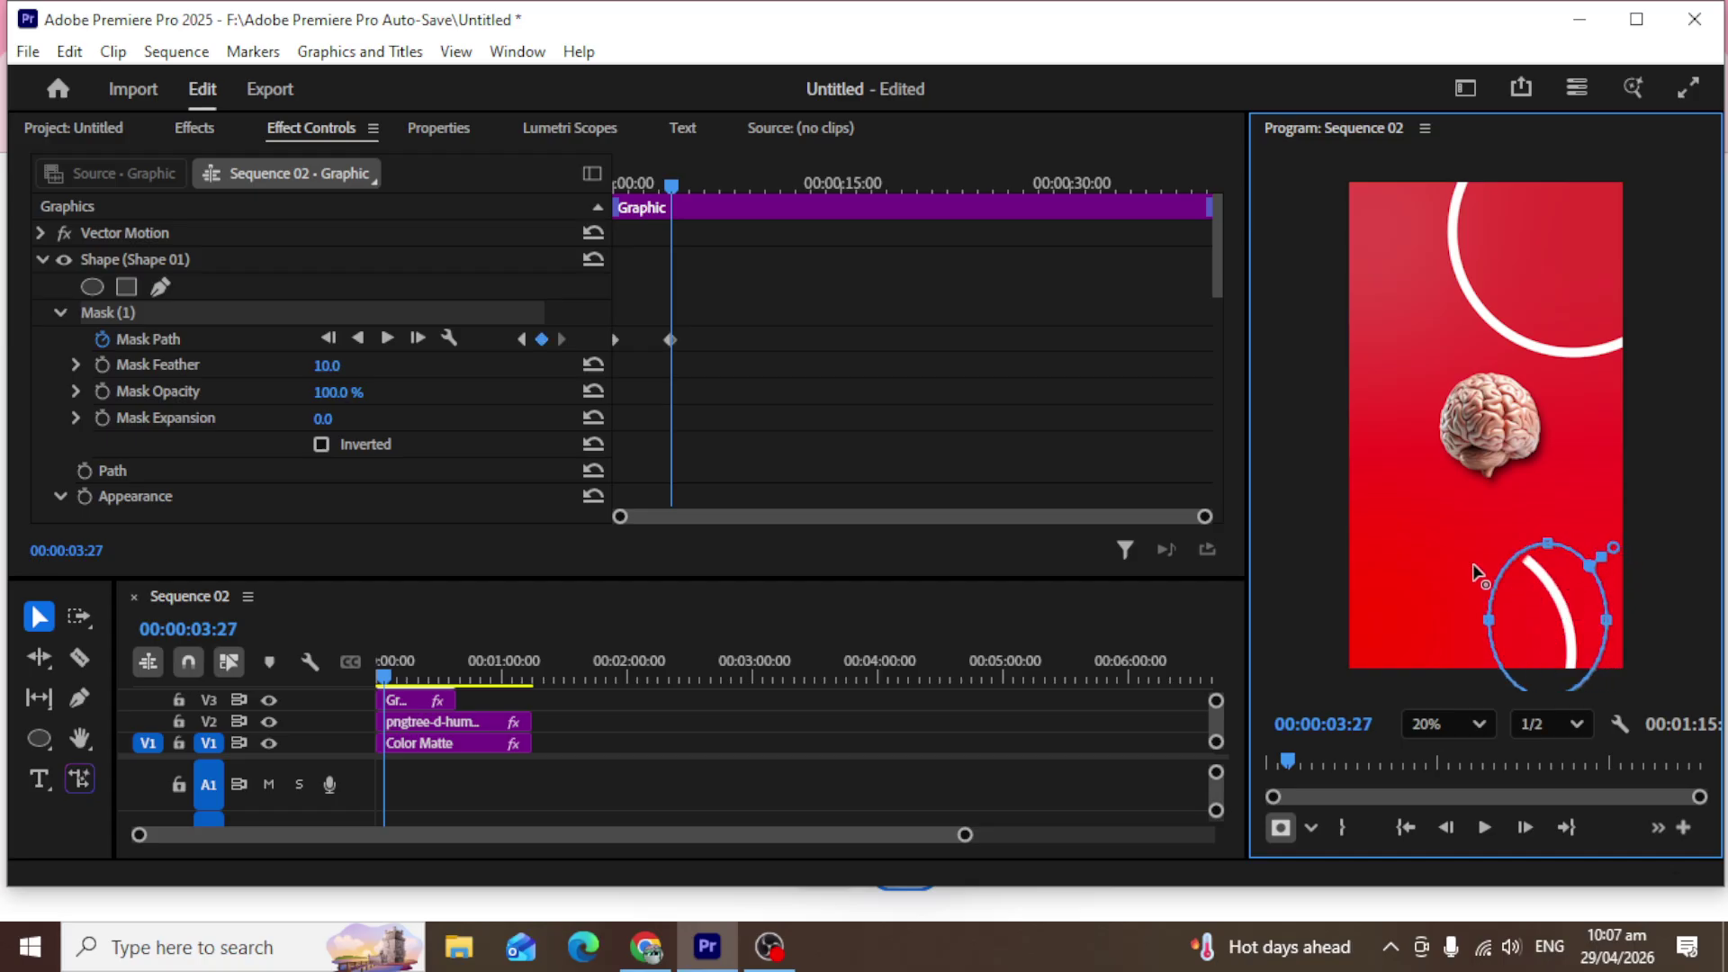
{"action": "left_click_drag", "start_coordinate": [1542, 542], "coordinate": [1541, 502]}
{"action": "left_click_drag", "start_coordinate": [1471, 597], "coordinate": [1420, 597]}
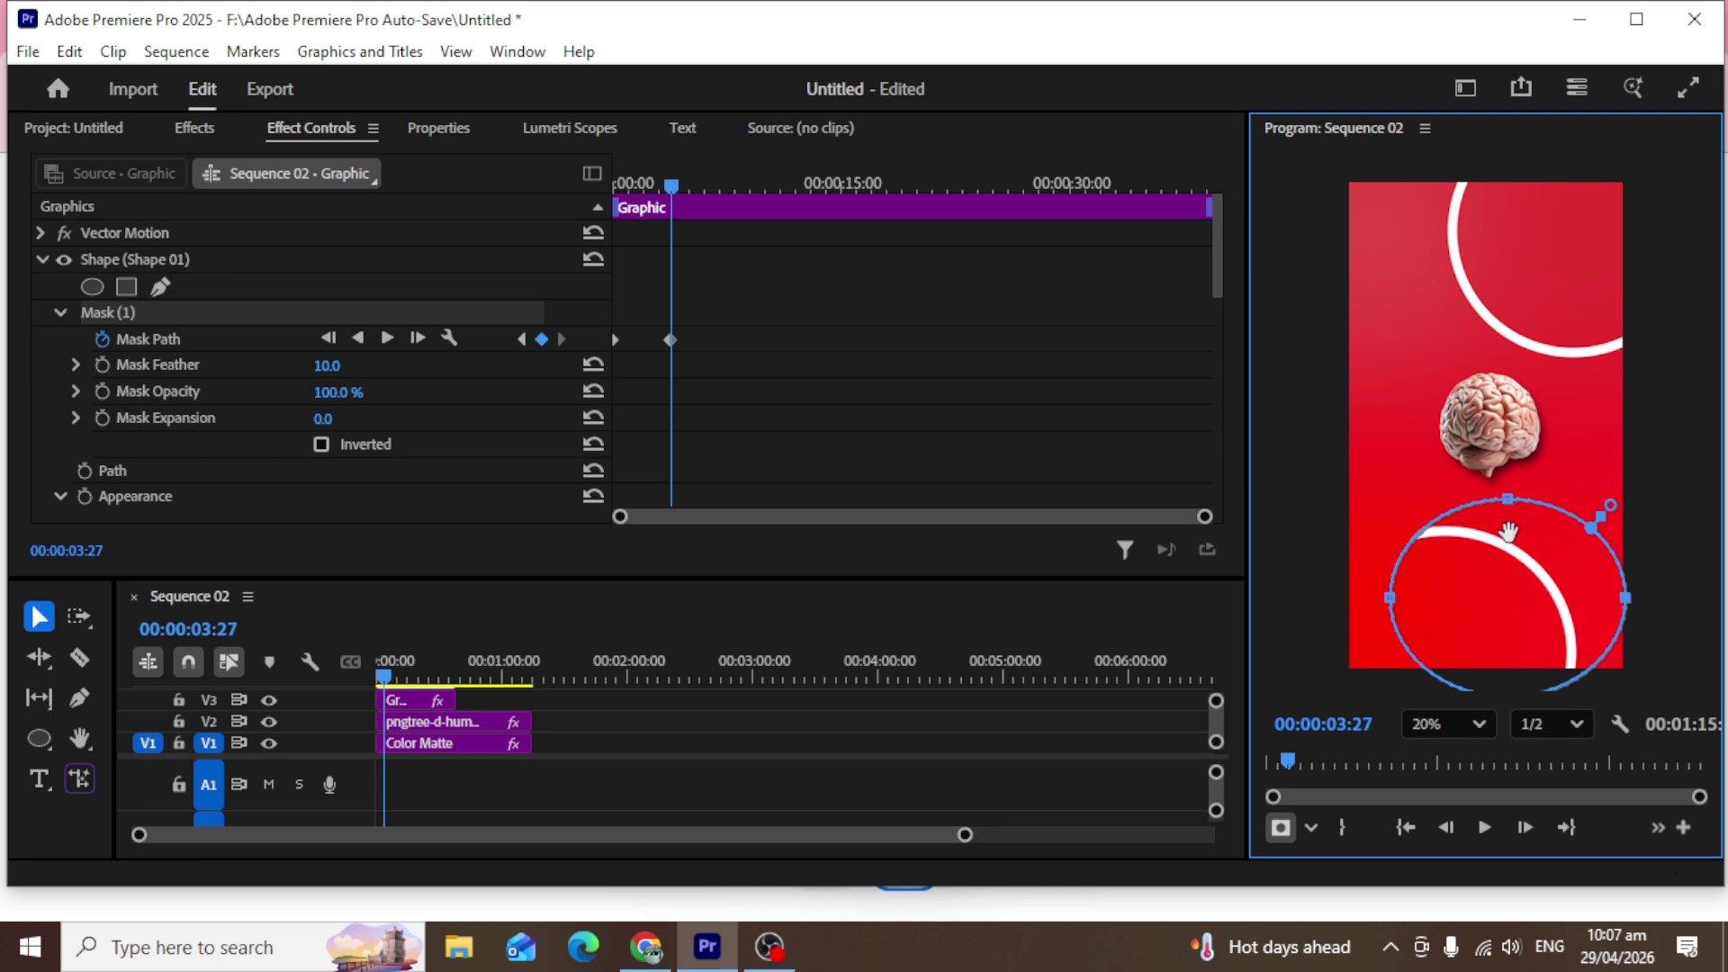
{"action": "left_click_drag", "start_coordinate": [1512, 501], "coordinate": [1508, 469]}
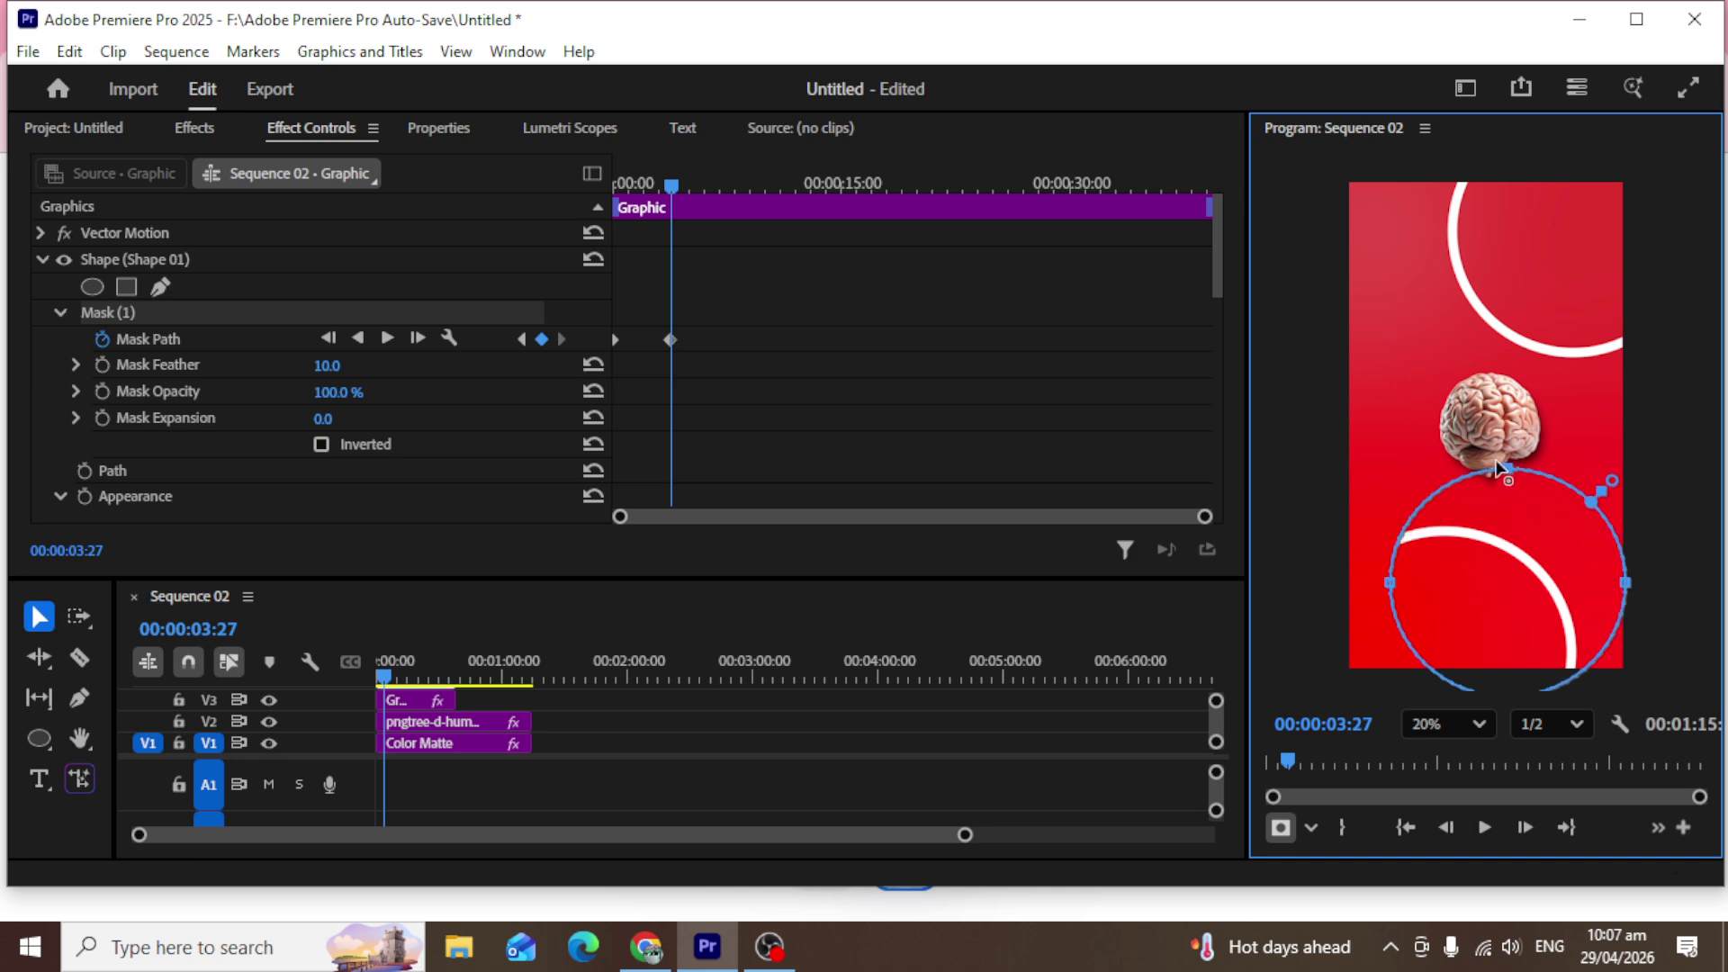
{"action": "left_click_drag", "start_coordinate": [1391, 583], "coordinate": [1340, 580]}
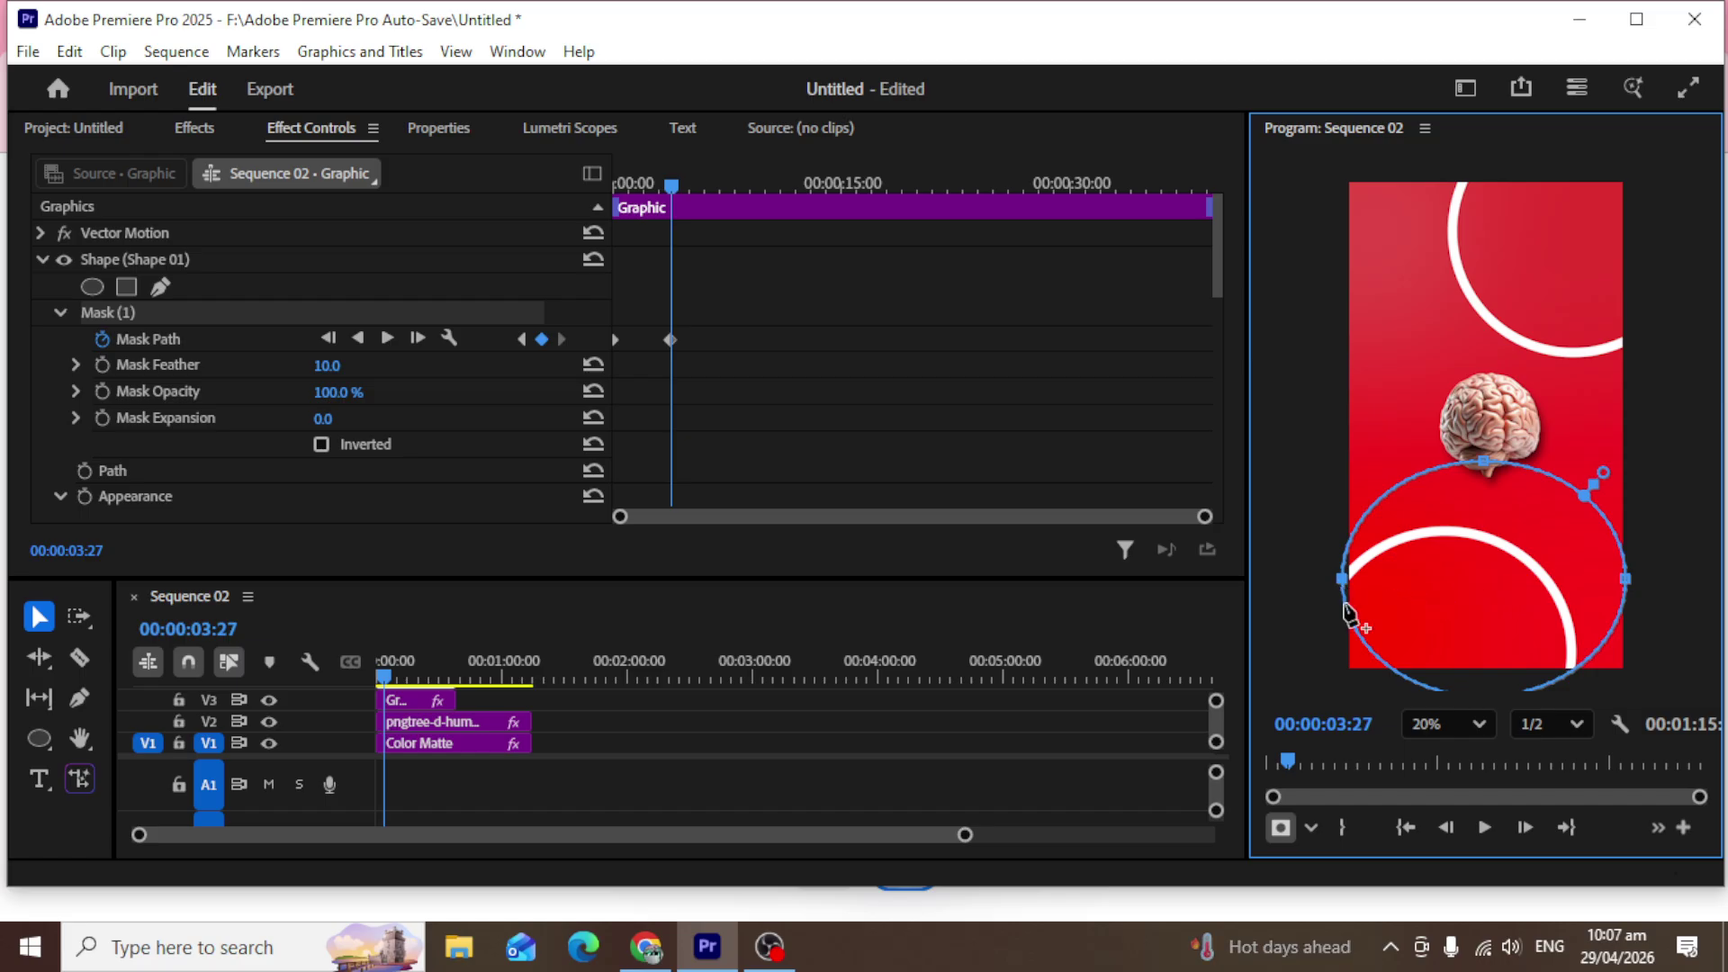
Play the lower circle's reveal from the start, and return the playhead to 00:00:00:00.
{"action": "left_click_drag", "start_coordinate": [670, 186], "coordinate": [548, 187]}
{"action": "key", "text": "space"}
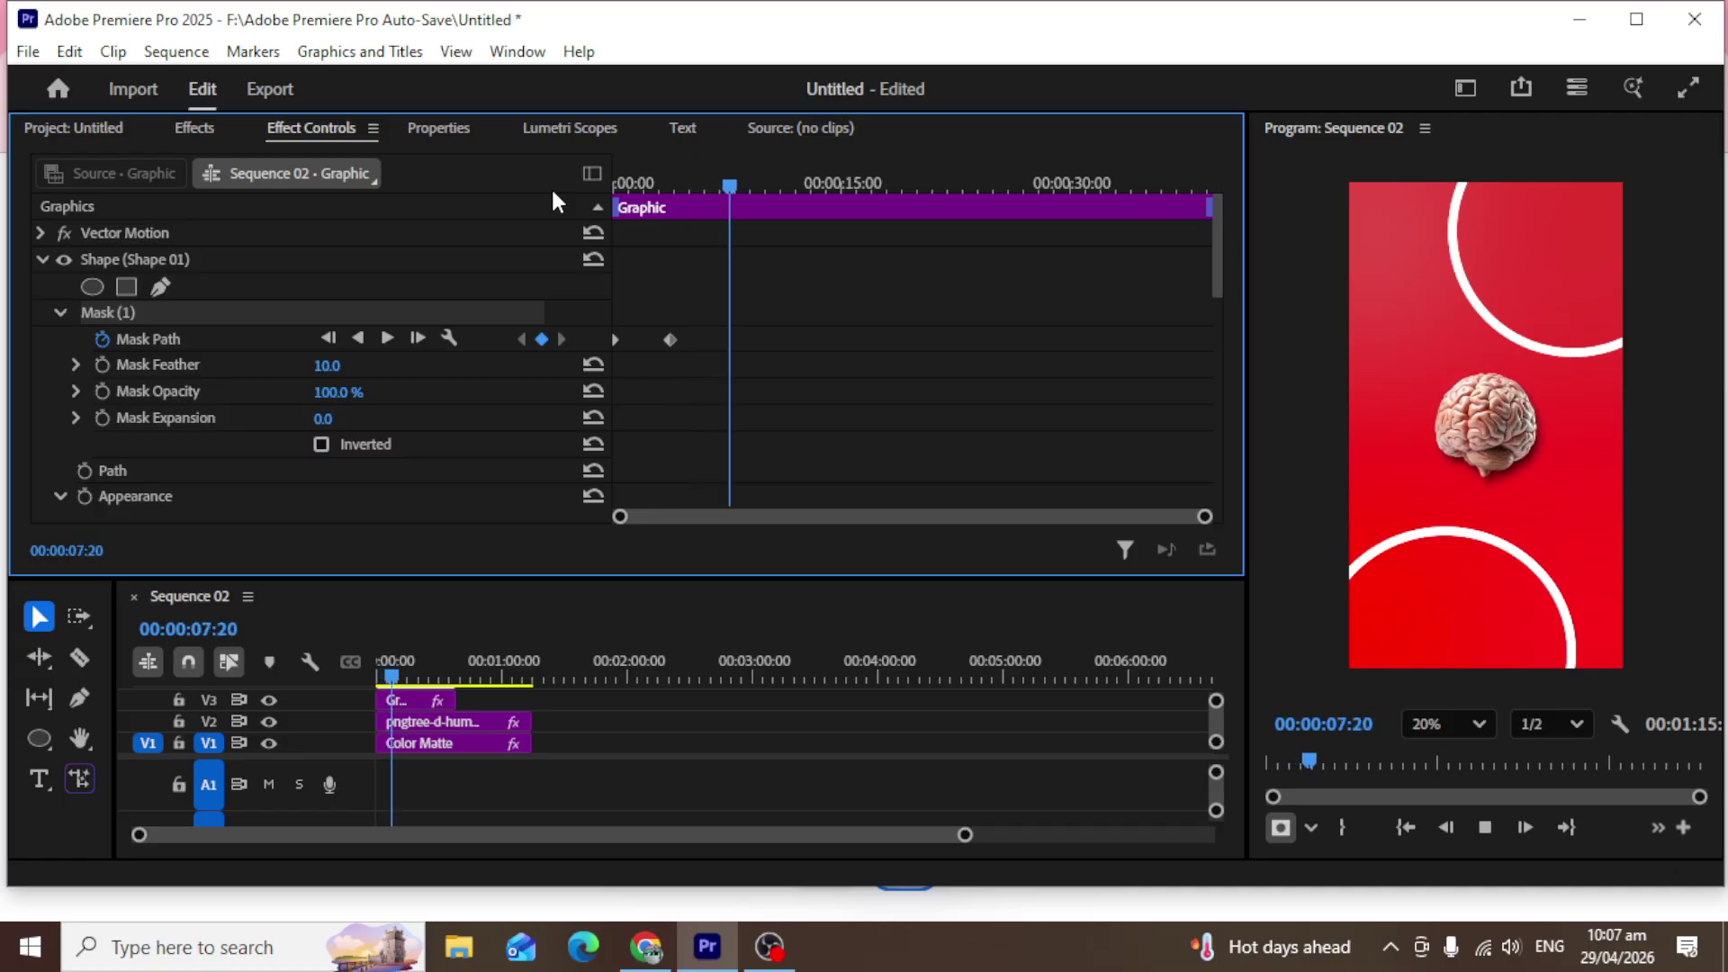
{"action": "left_click", "coordinate": [747, 185]}
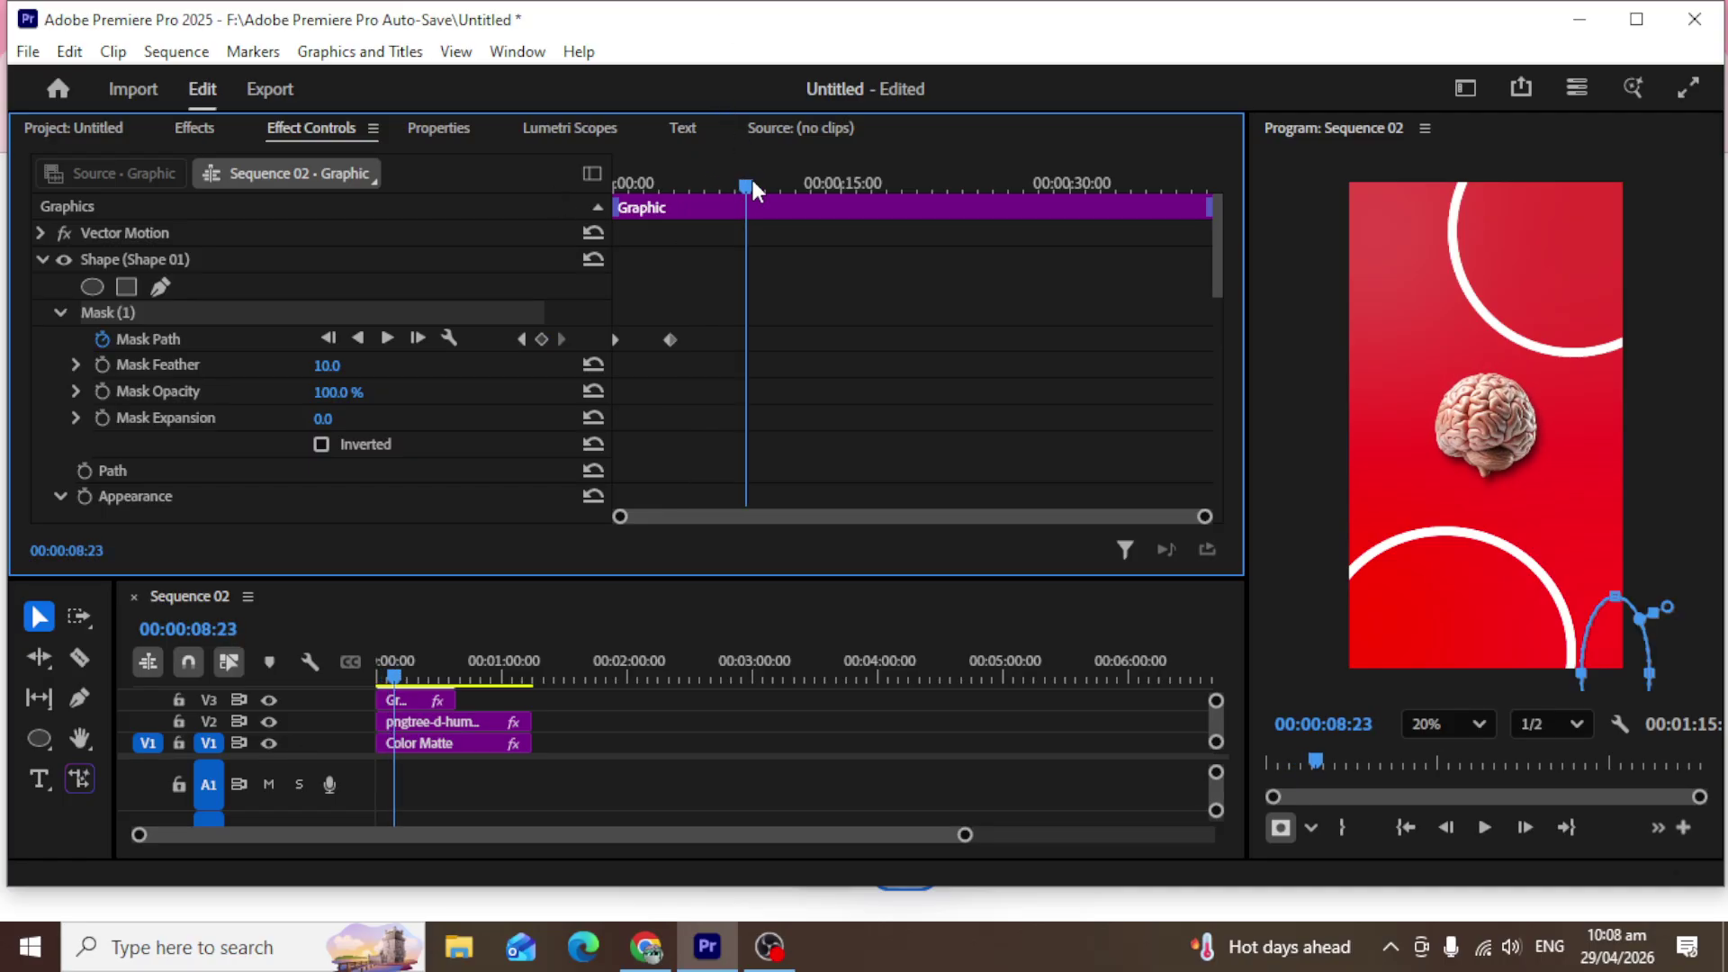
{"action": "left_click_drag", "start_coordinate": [751, 186], "coordinate": [531, 192]}
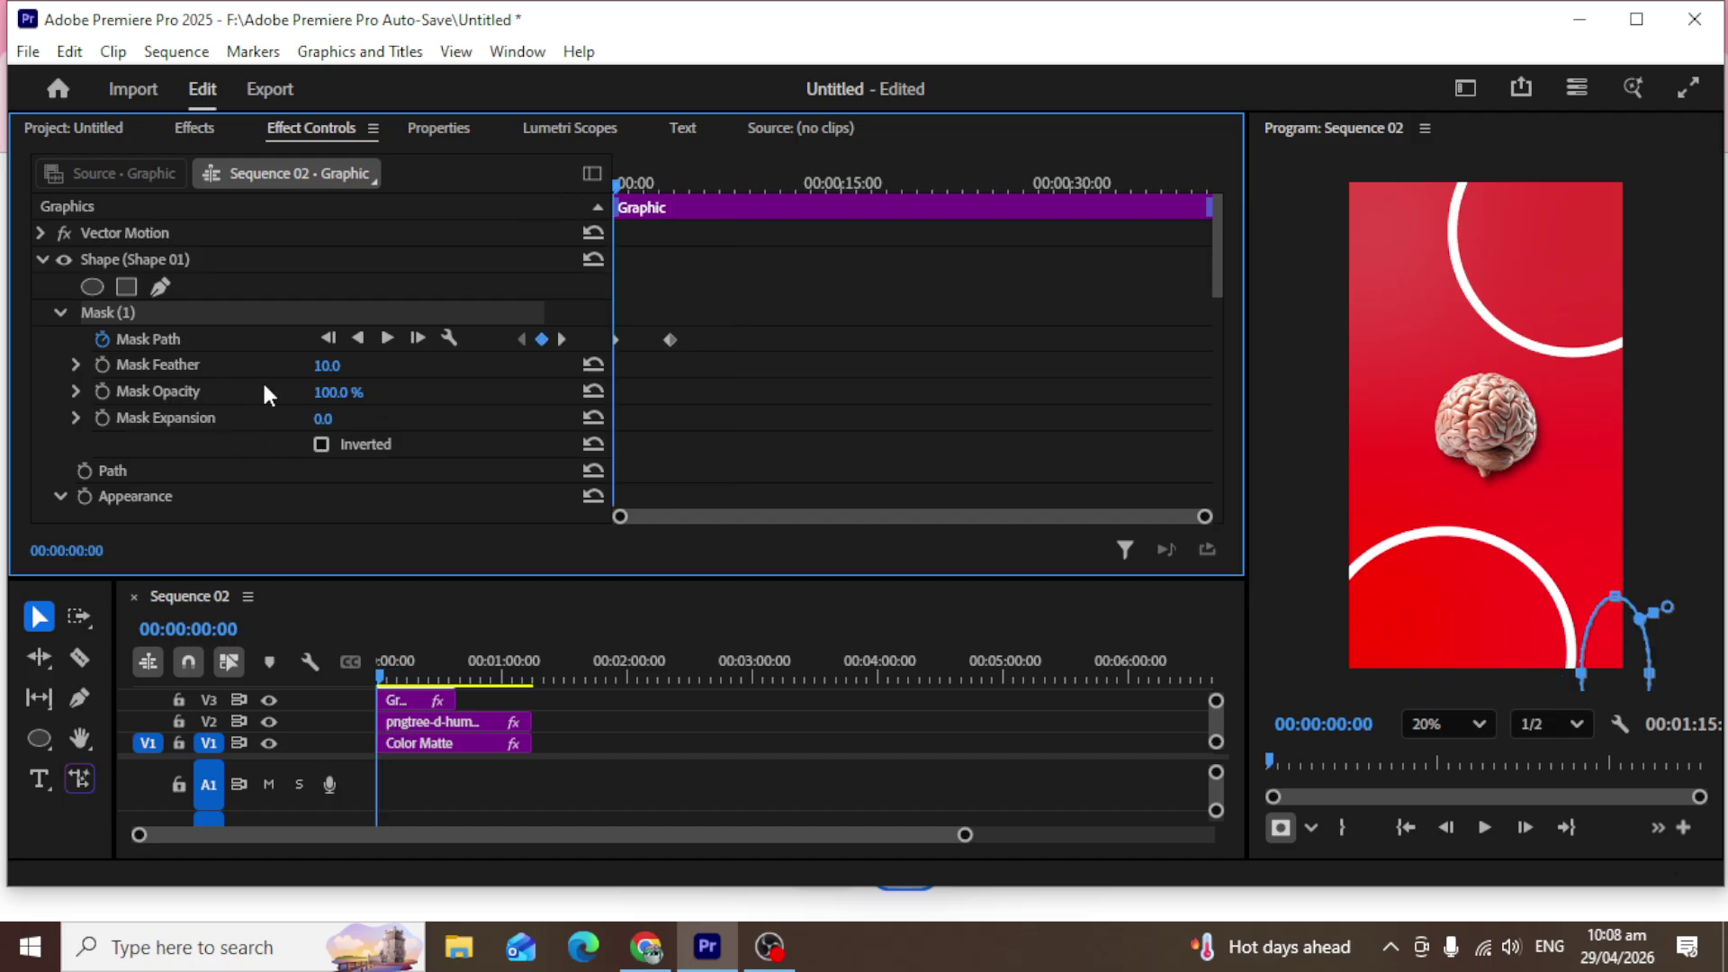
Look through the lower circle's mask, appearance, transform and Vector Motion properties for a blending option.
{"action": "scroll", "coordinate": [264, 389], "scroll_direction": "down", "scroll_amount": 10}
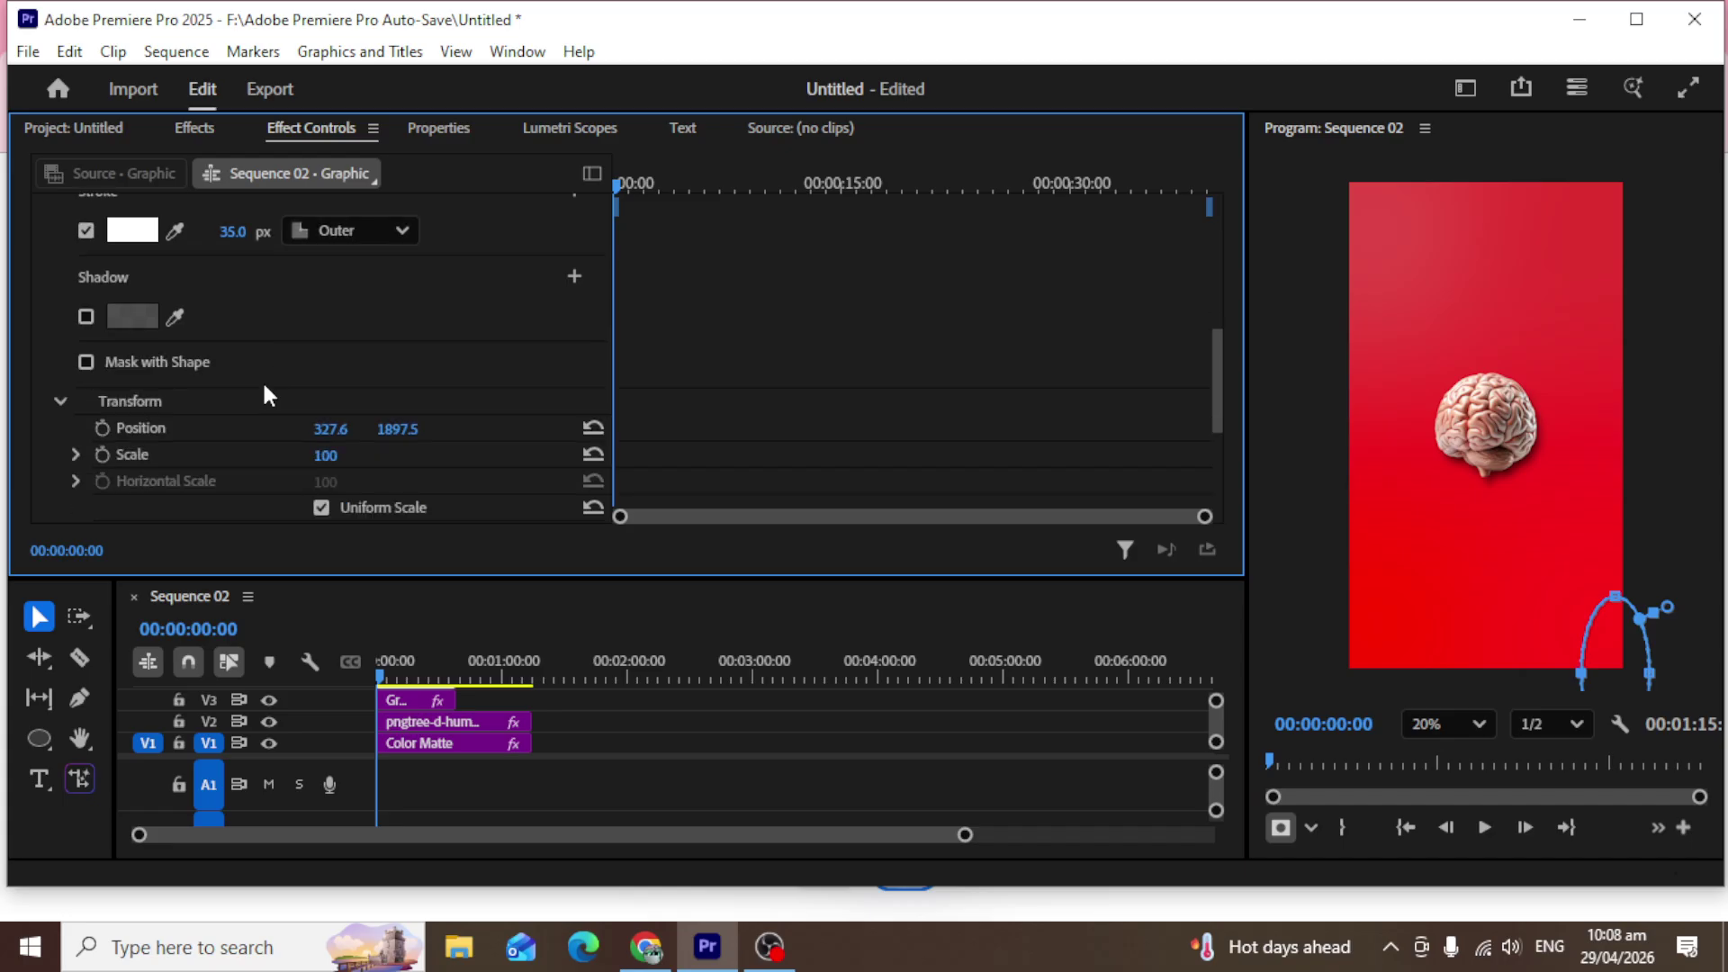
{"action": "scroll", "coordinate": [264, 389], "scroll_direction": "down", "scroll_amount": 6}
{"action": "scroll", "coordinate": [264, 389], "scroll_direction": "up", "scroll_amount": 7}
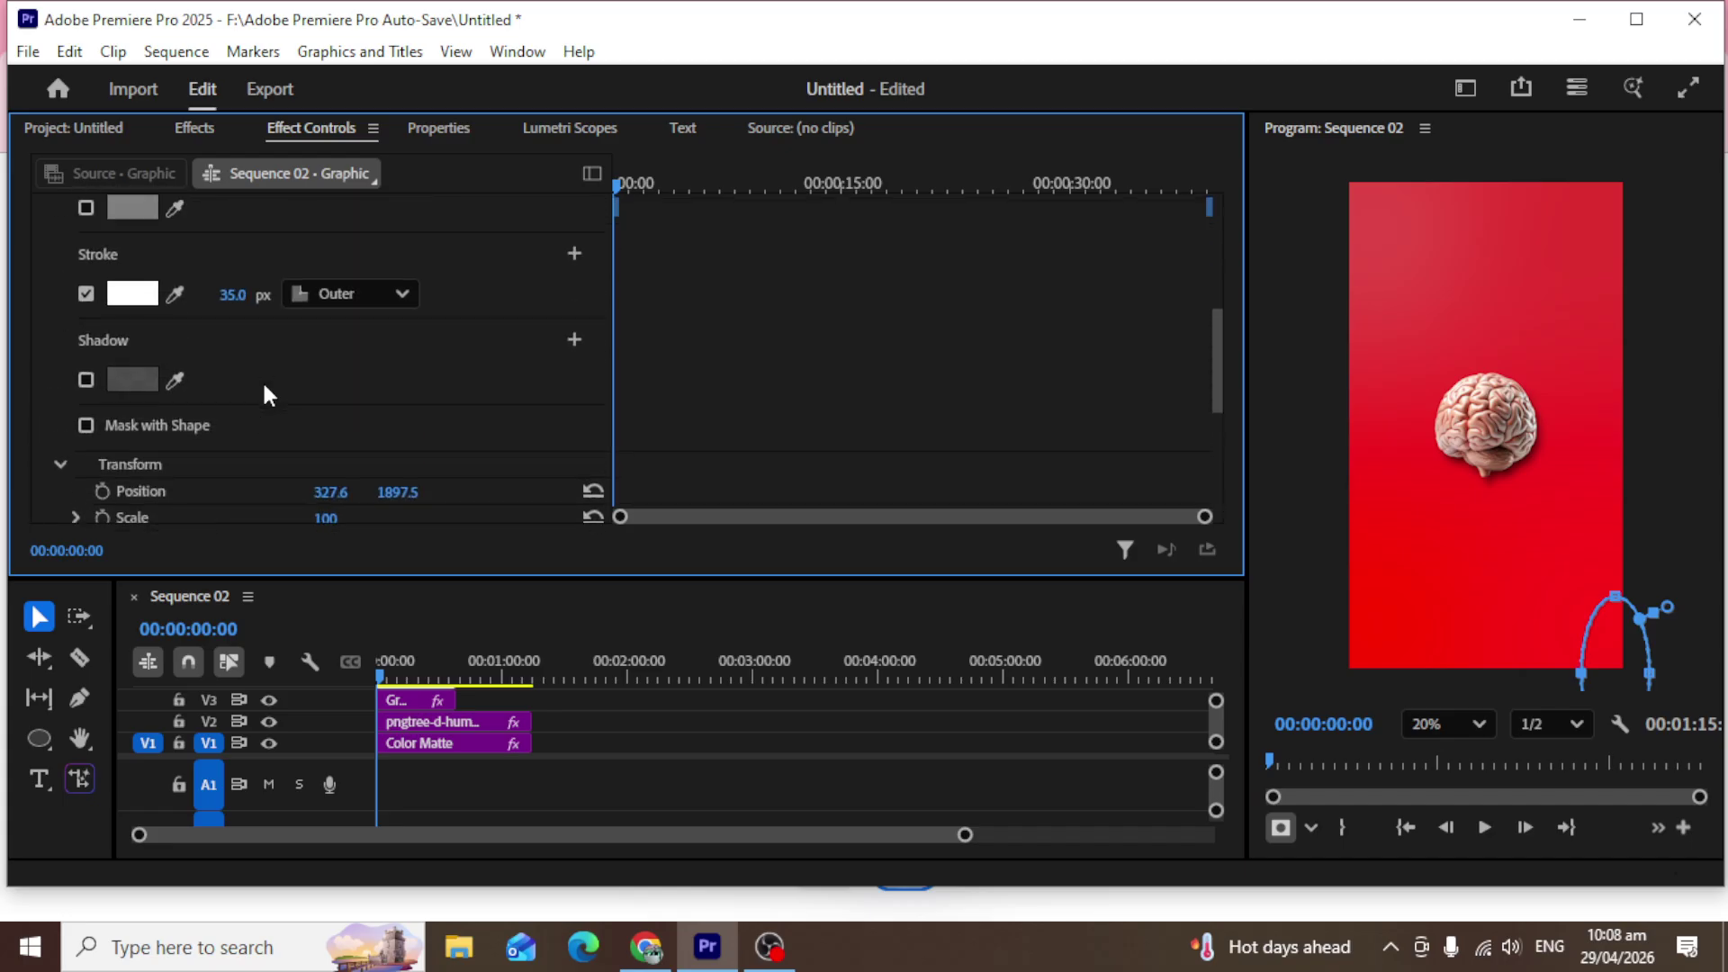
{"action": "scroll", "coordinate": [263, 389], "scroll_direction": "up", "scroll_amount": 8}
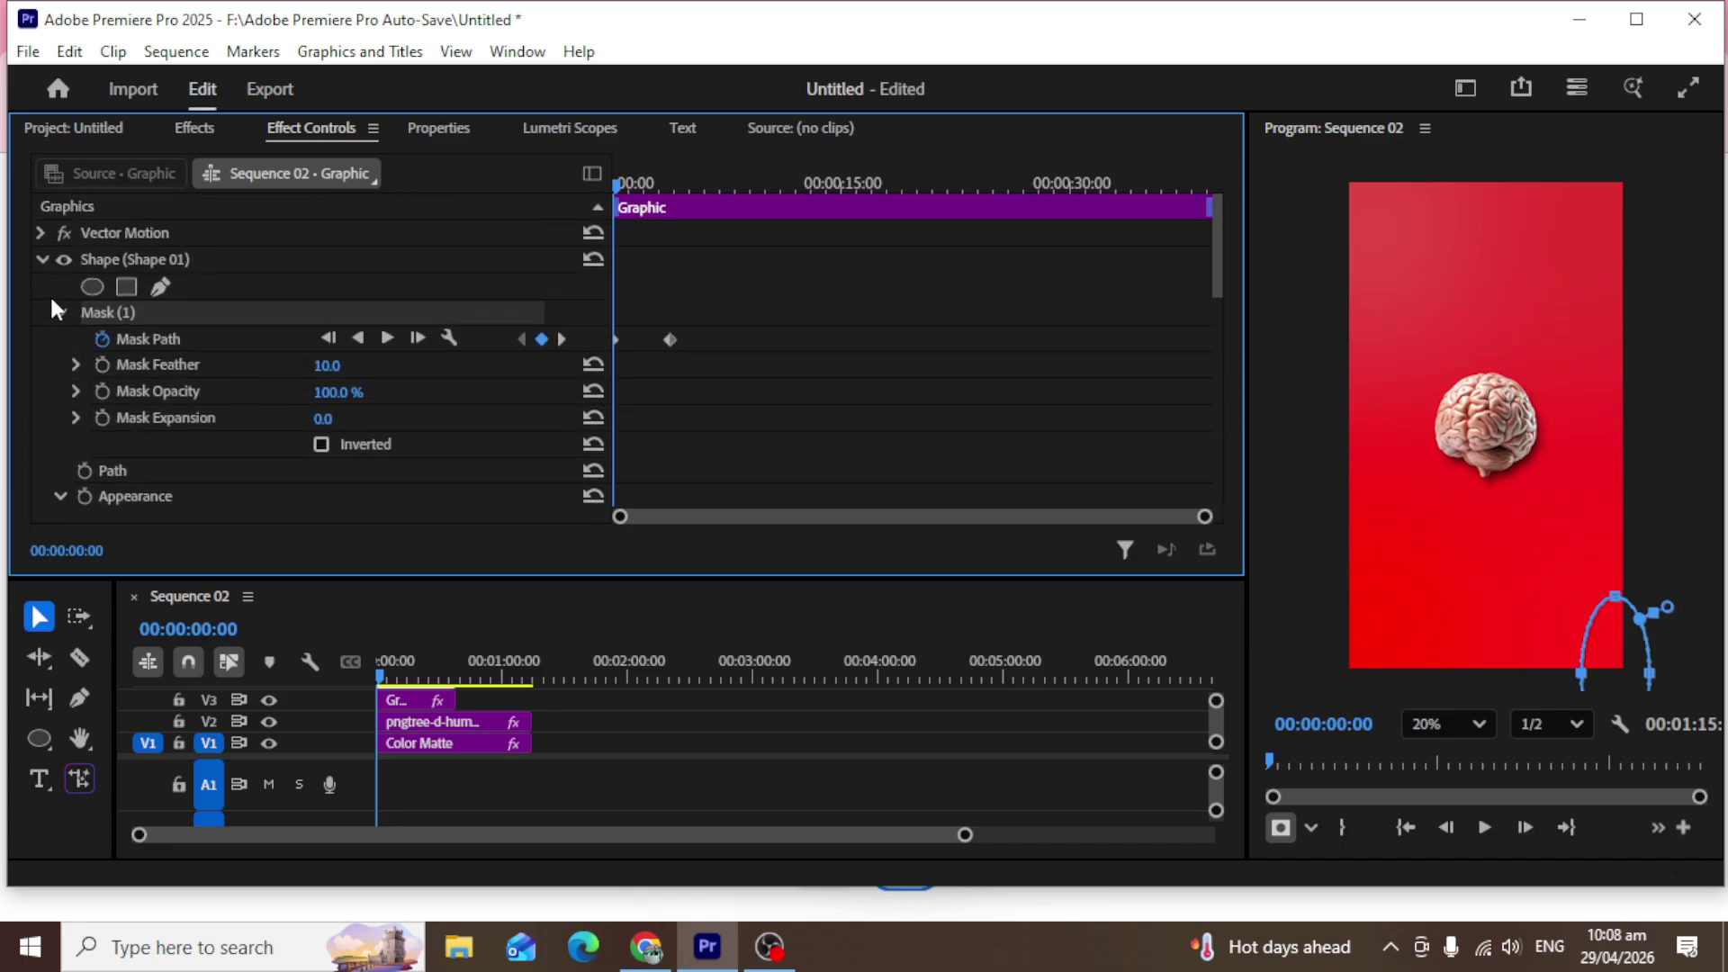
{"action": "left_click", "coordinate": [60, 314]}
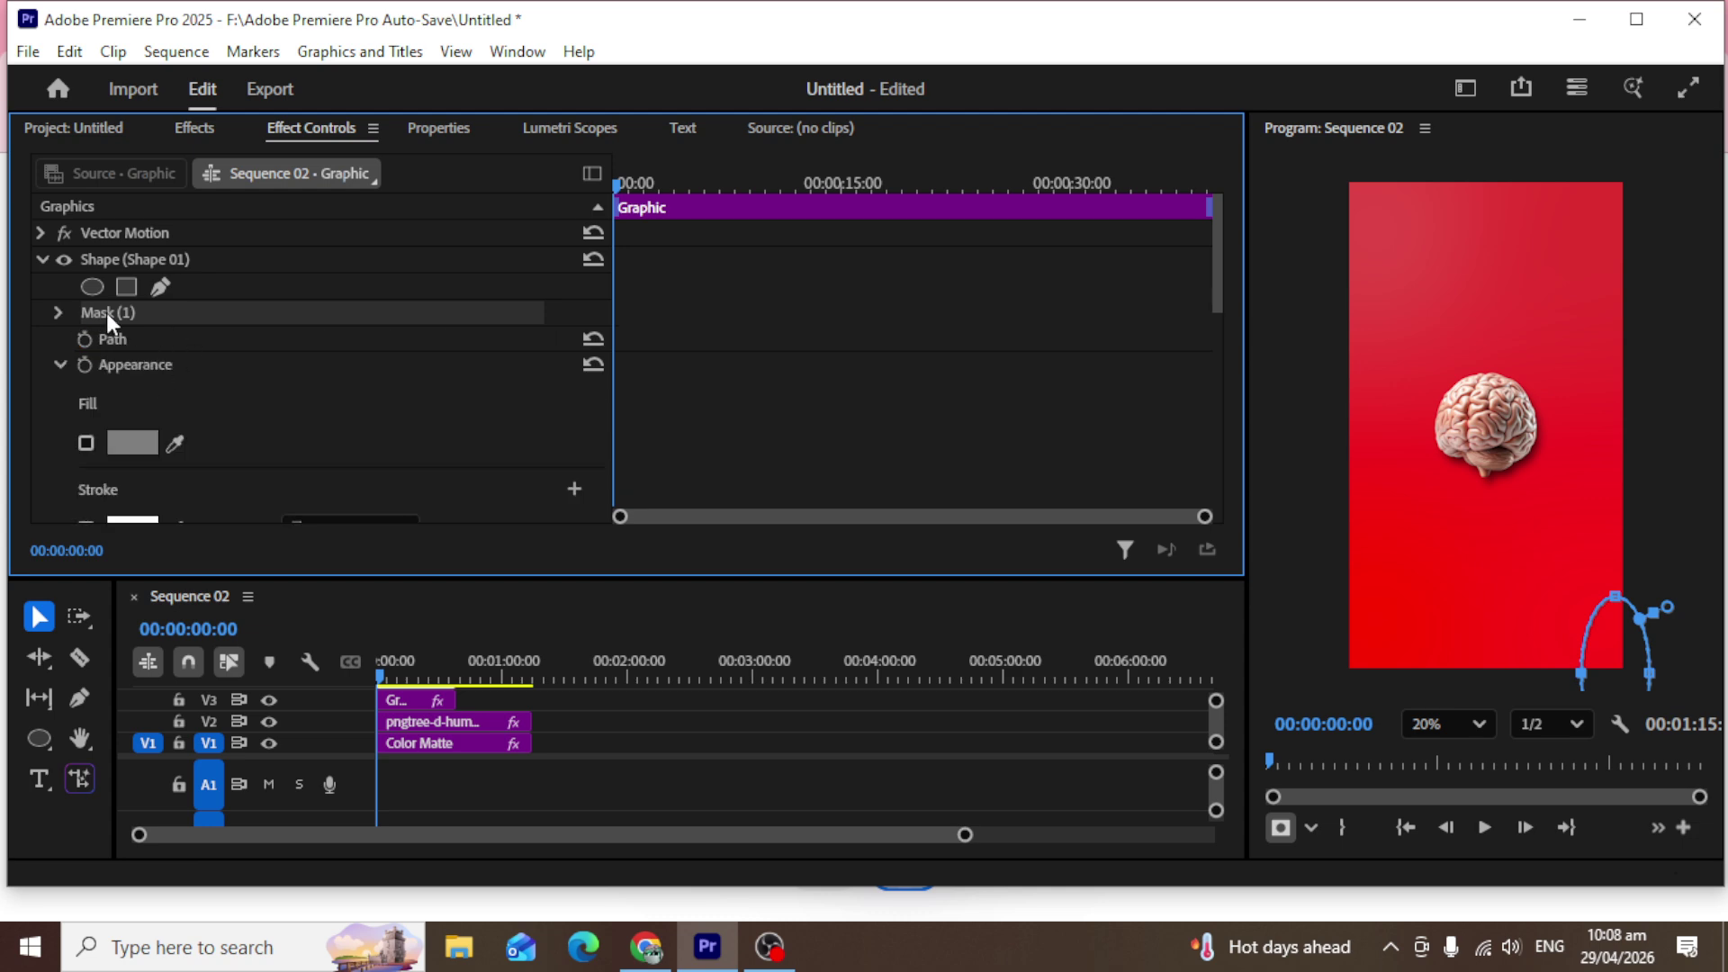
{"action": "scroll", "coordinate": [179, 409], "scroll_direction": "down", "scroll_amount": 7}
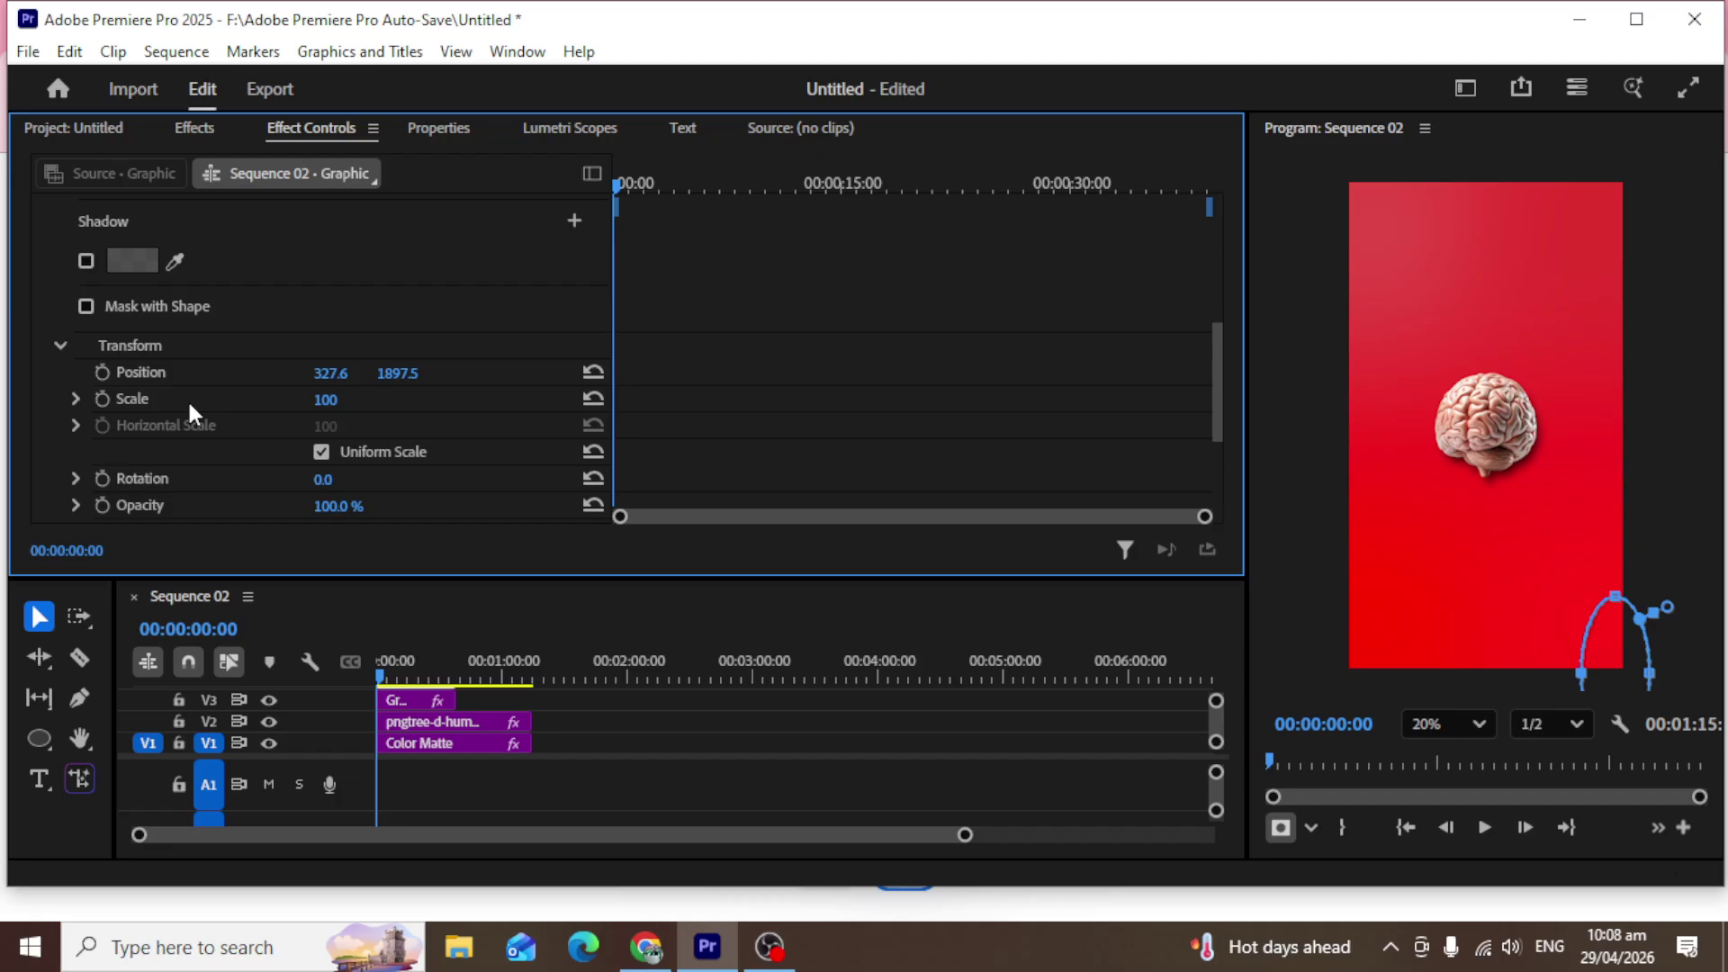
{"action": "scroll", "coordinate": [189, 410], "scroll_direction": "down", "scroll_amount": 3}
{"action": "scroll", "coordinate": [189, 409], "scroll_direction": "up", "scroll_amount": 1}
{"action": "scroll", "coordinate": [189, 410], "scroll_direction": "down", "scroll_amount": 1}
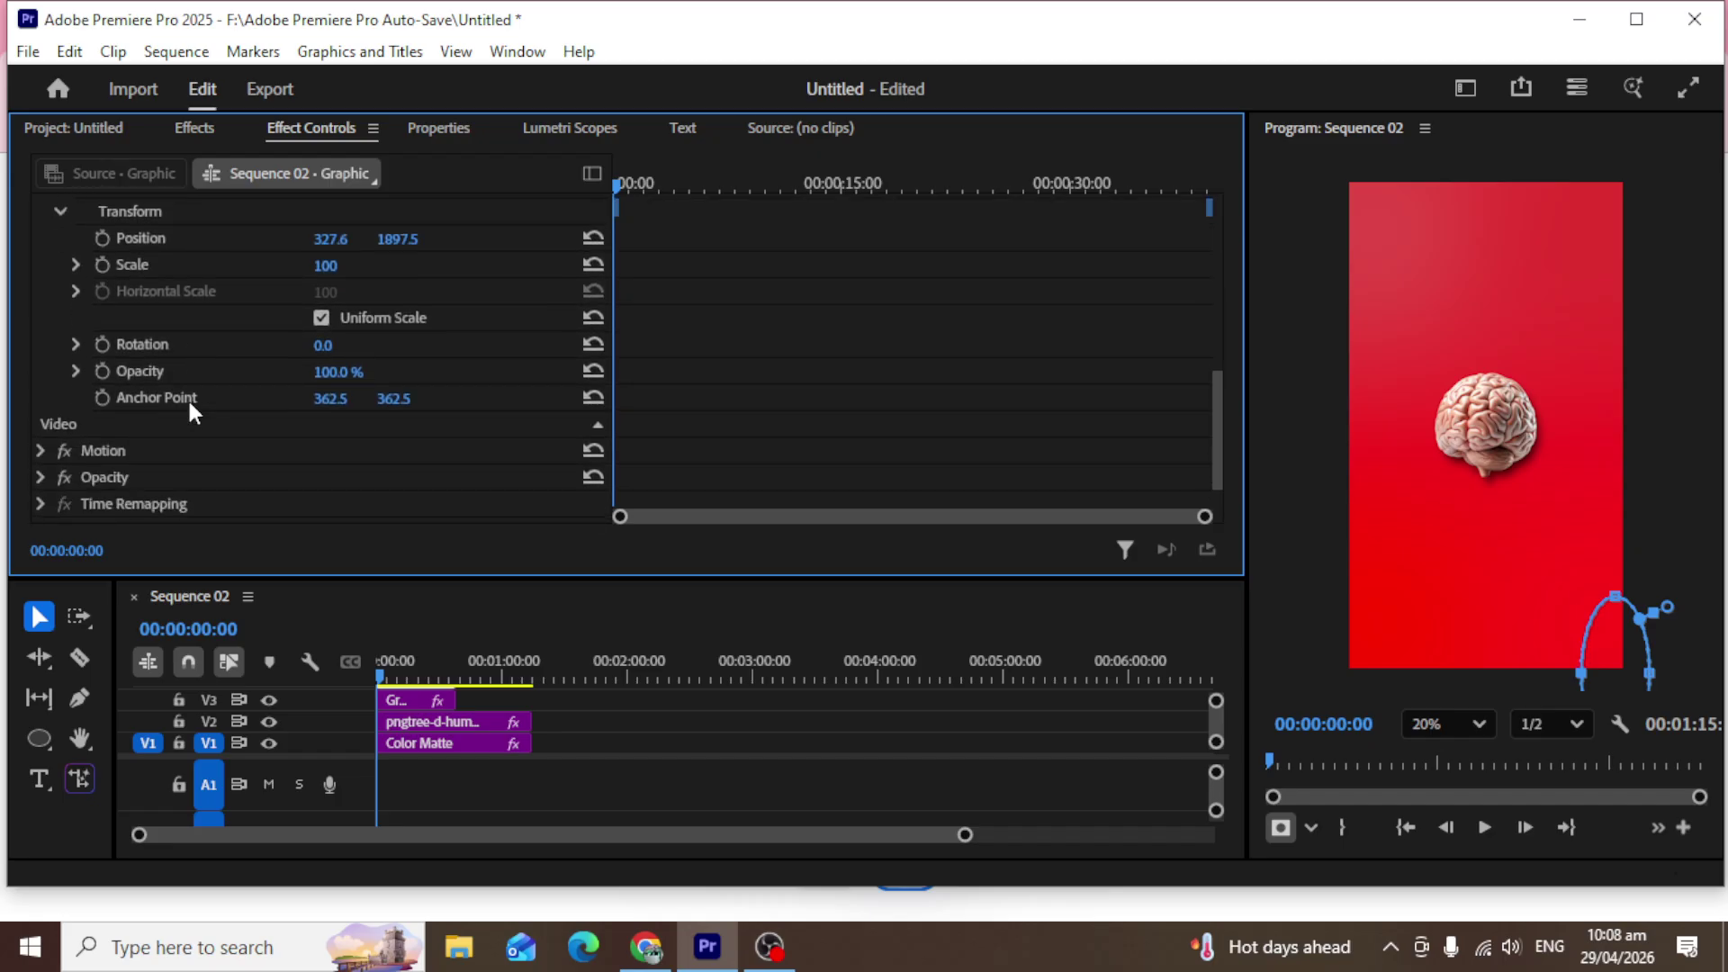
{"action": "scroll", "coordinate": [189, 403], "scroll_direction": "up", "scroll_amount": 8}
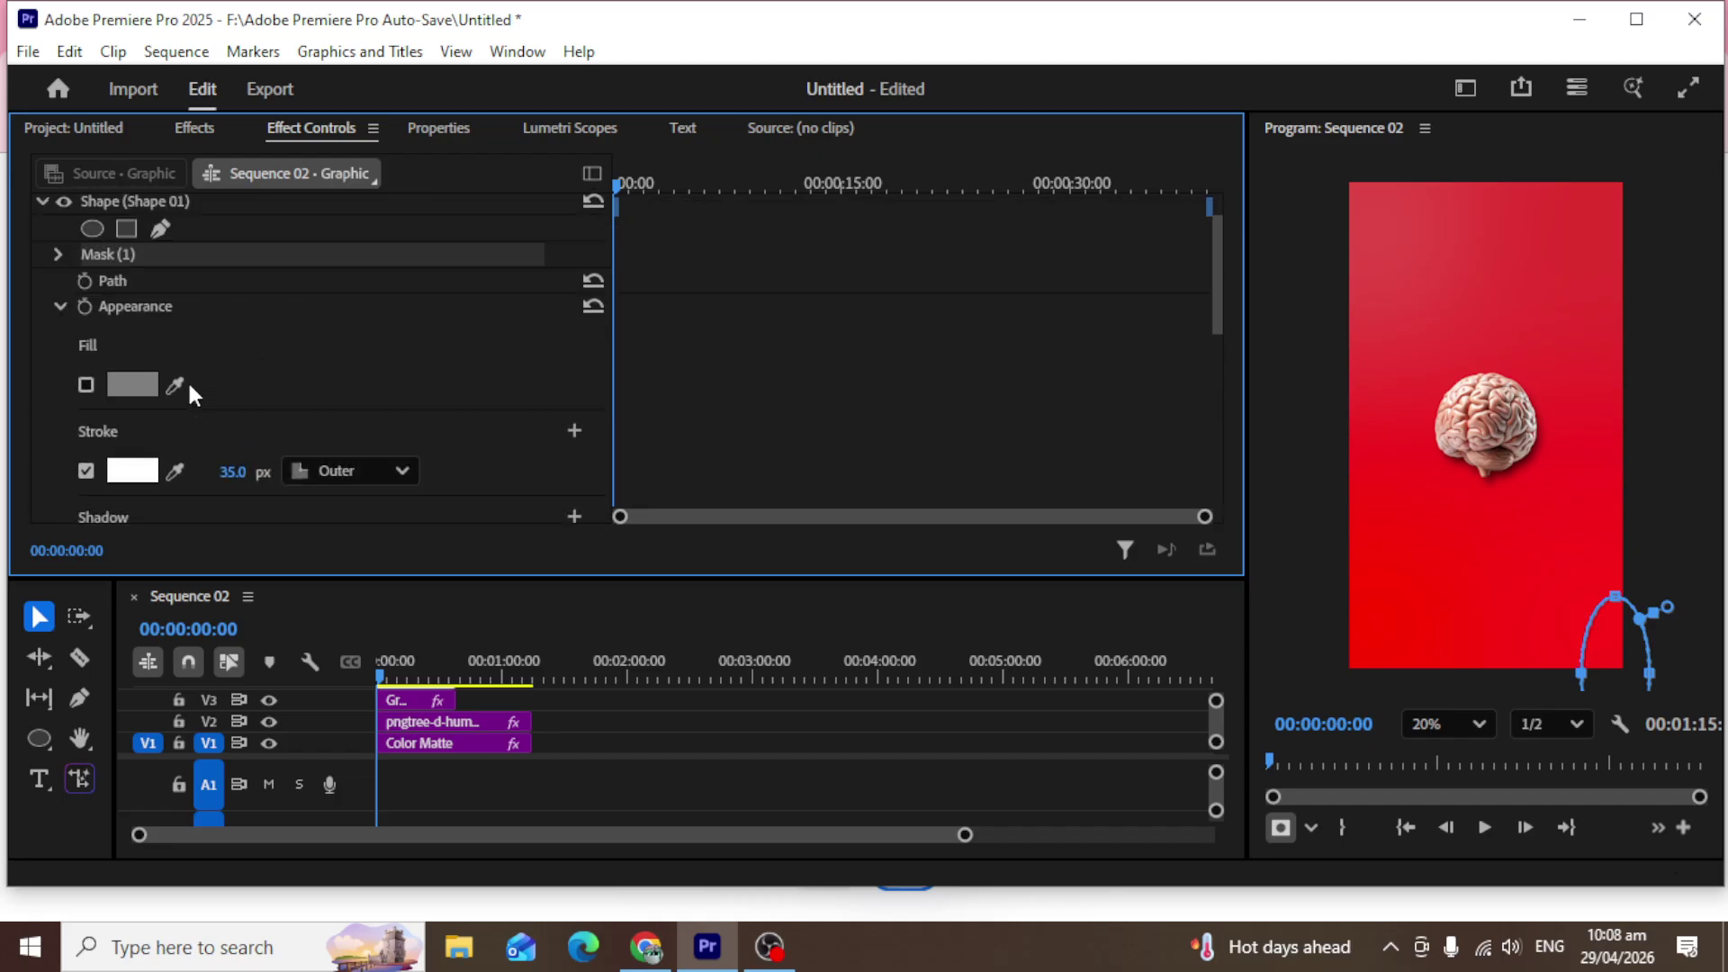
{"action": "scroll", "coordinate": [191, 393], "scroll_direction": "up", "scroll_amount": 1}
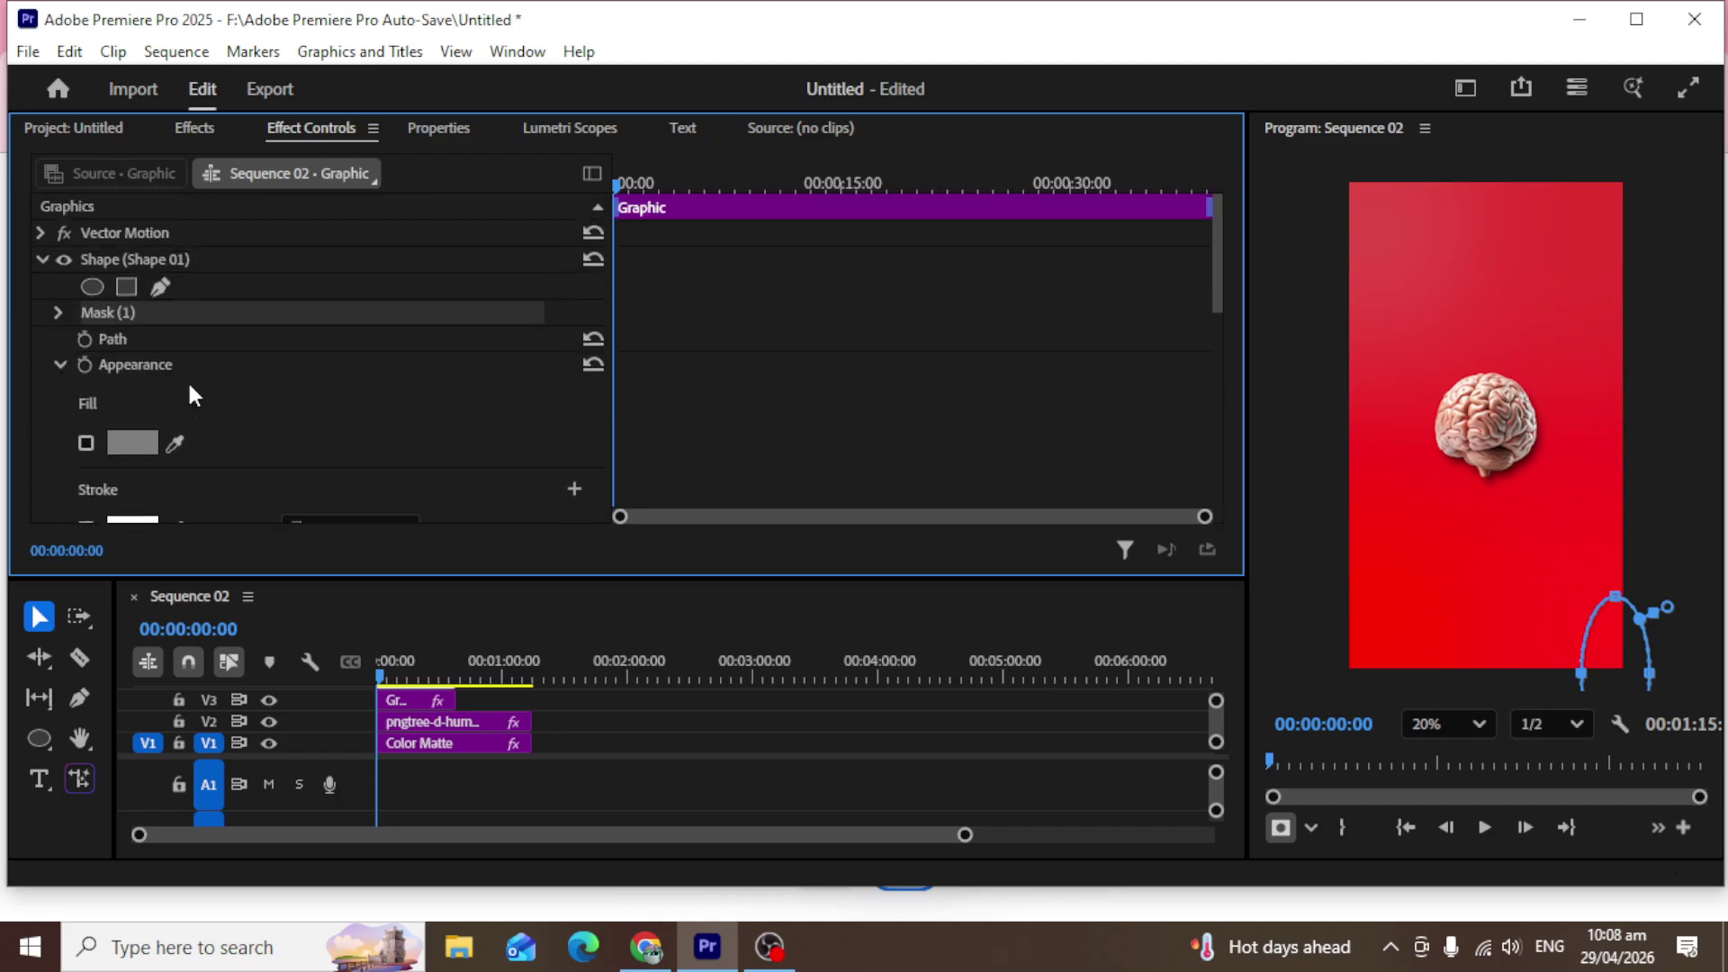
{"action": "left_click", "coordinate": [44, 258]}
{"action": "left_click", "coordinate": [45, 232]}
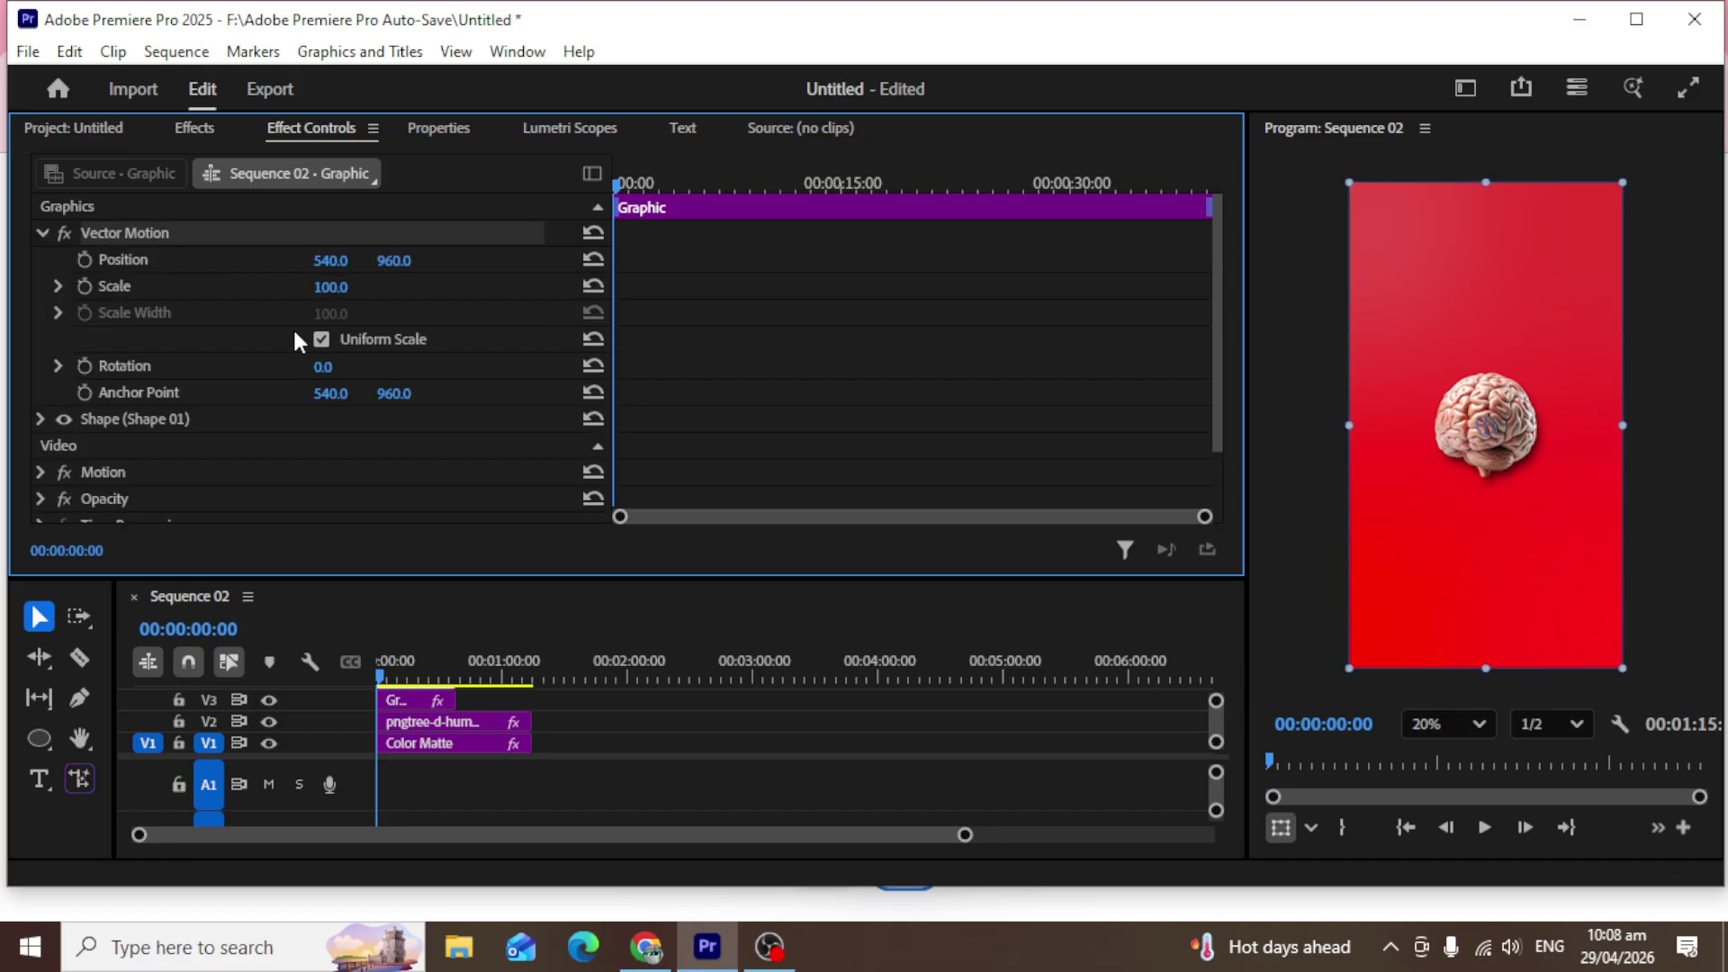
{"action": "scroll", "coordinate": [294, 349], "scroll_direction": "down", "scroll_amount": 1}
{"action": "scroll", "coordinate": [294, 349], "scroll_direction": "up", "scroll_amount": 1}
{"action": "left_click", "coordinate": [38, 231]}
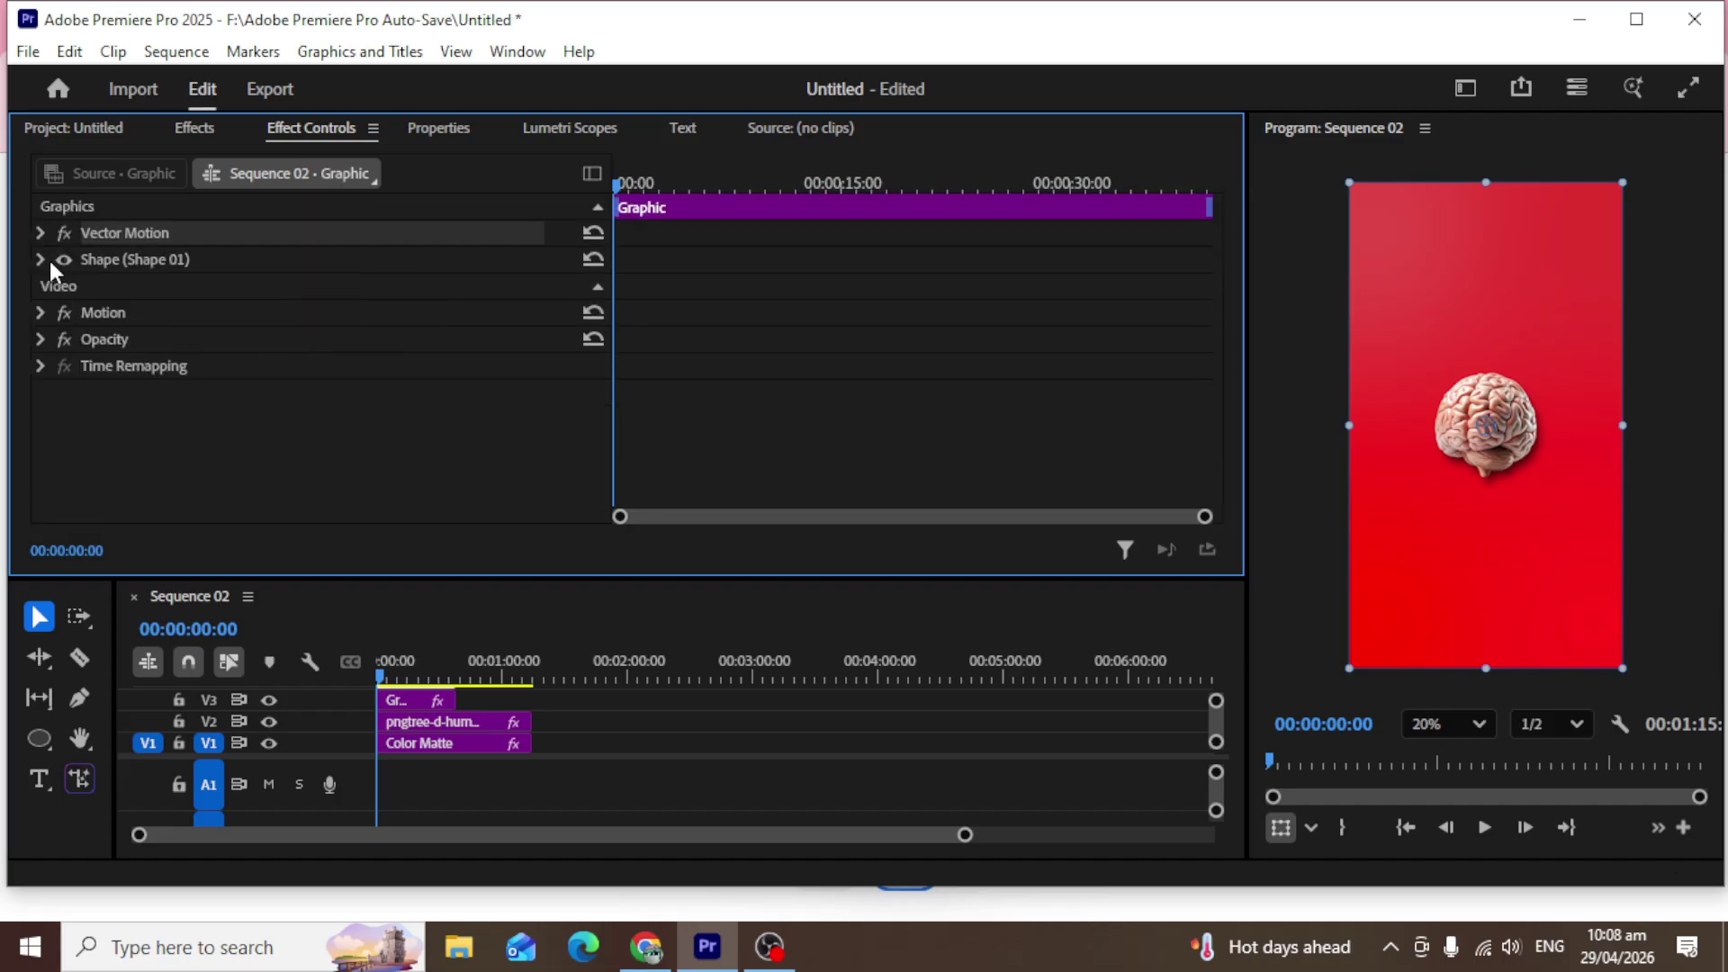
Recheck the lower circle's shape and mask settings, inspect its Motion properties, and expand its Opacity properties to expose Blend Mode.
{"action": "left_click", "coordinate": [45, 258]}
{"action": "scroll", "coordinate": [173, 265], "scroll_direction": "down", "scroll_amount": 1}
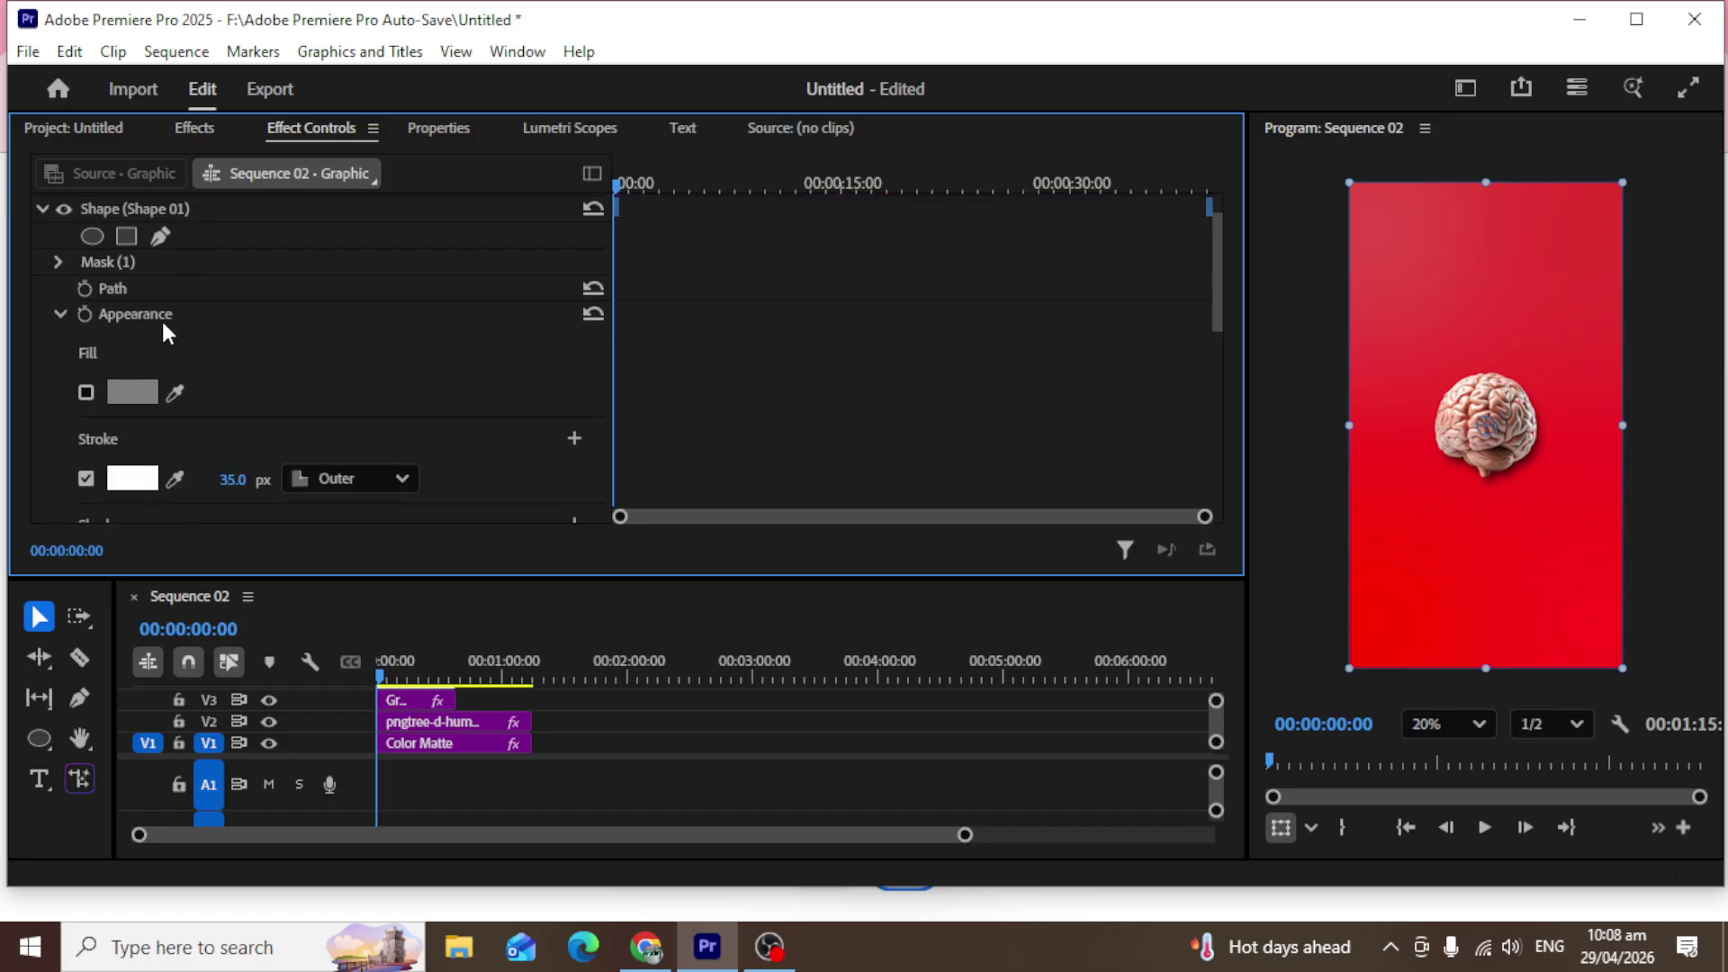
{"action": "scroll", "coordinate": [104, 310], "scroll_direction": "down", "scroll_amount": 5}
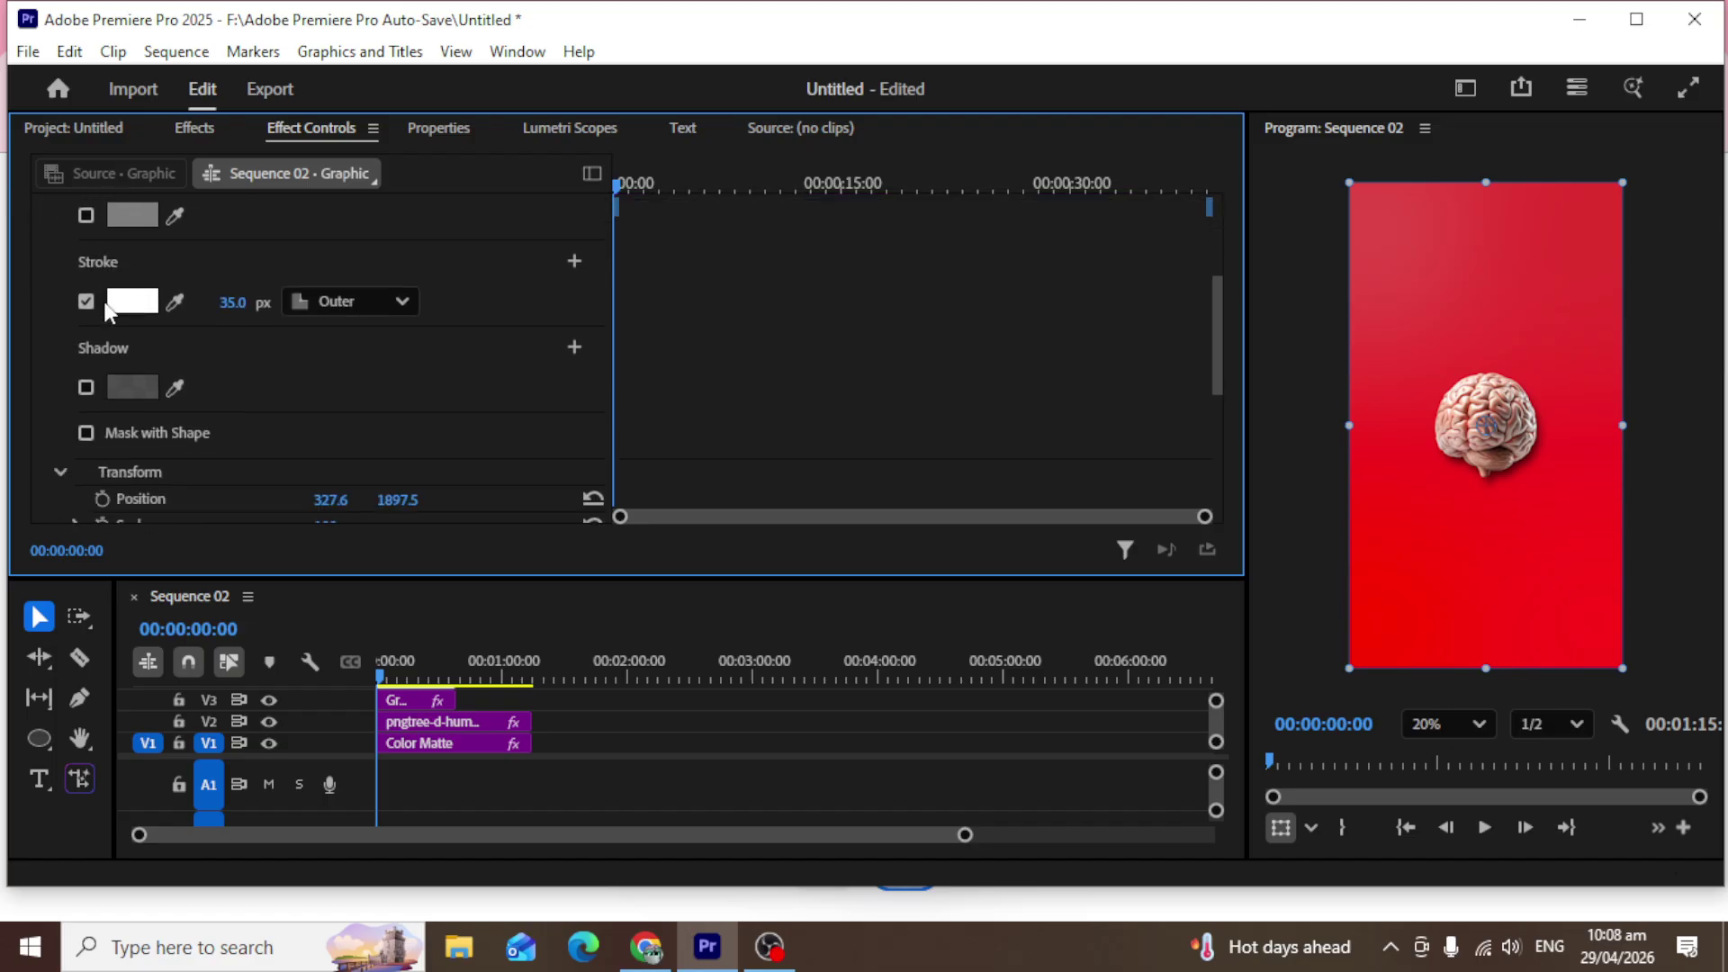
{"action": "scroll", "coordinate": [104, 304], "scroll_direction": "down", "scroll_amount": 4}
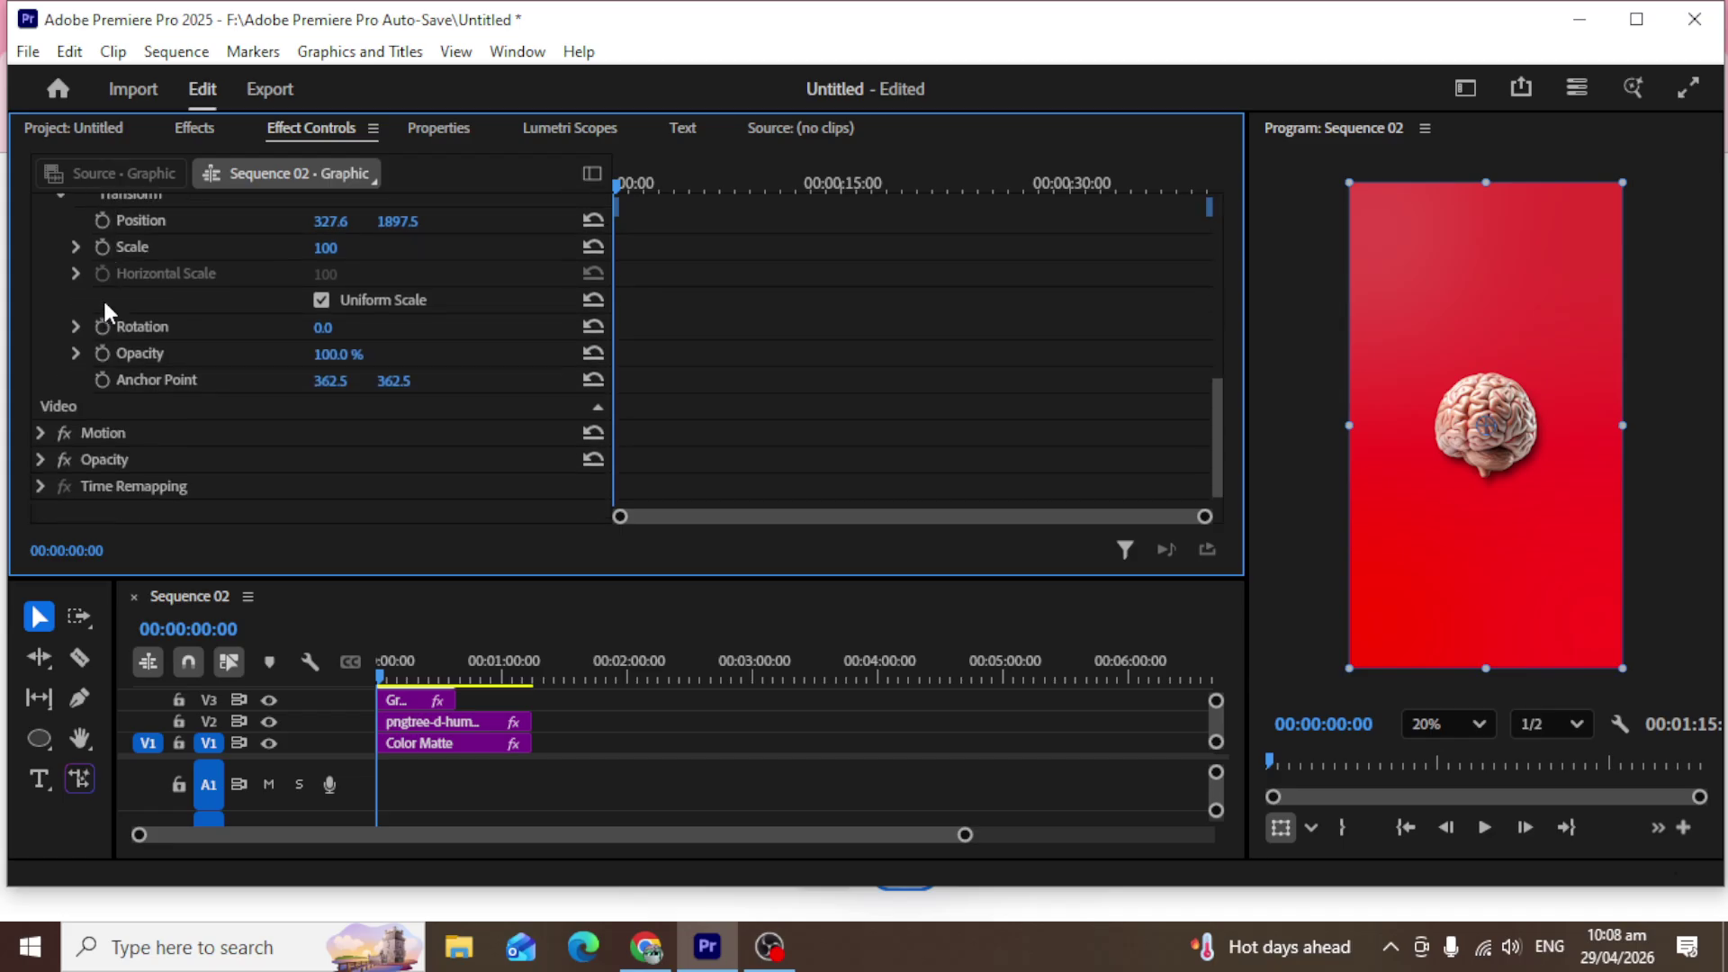
{"action": "scroll", "coordinate": [219, 396], "scroll_direction": "up", "scroll_amount": 4}
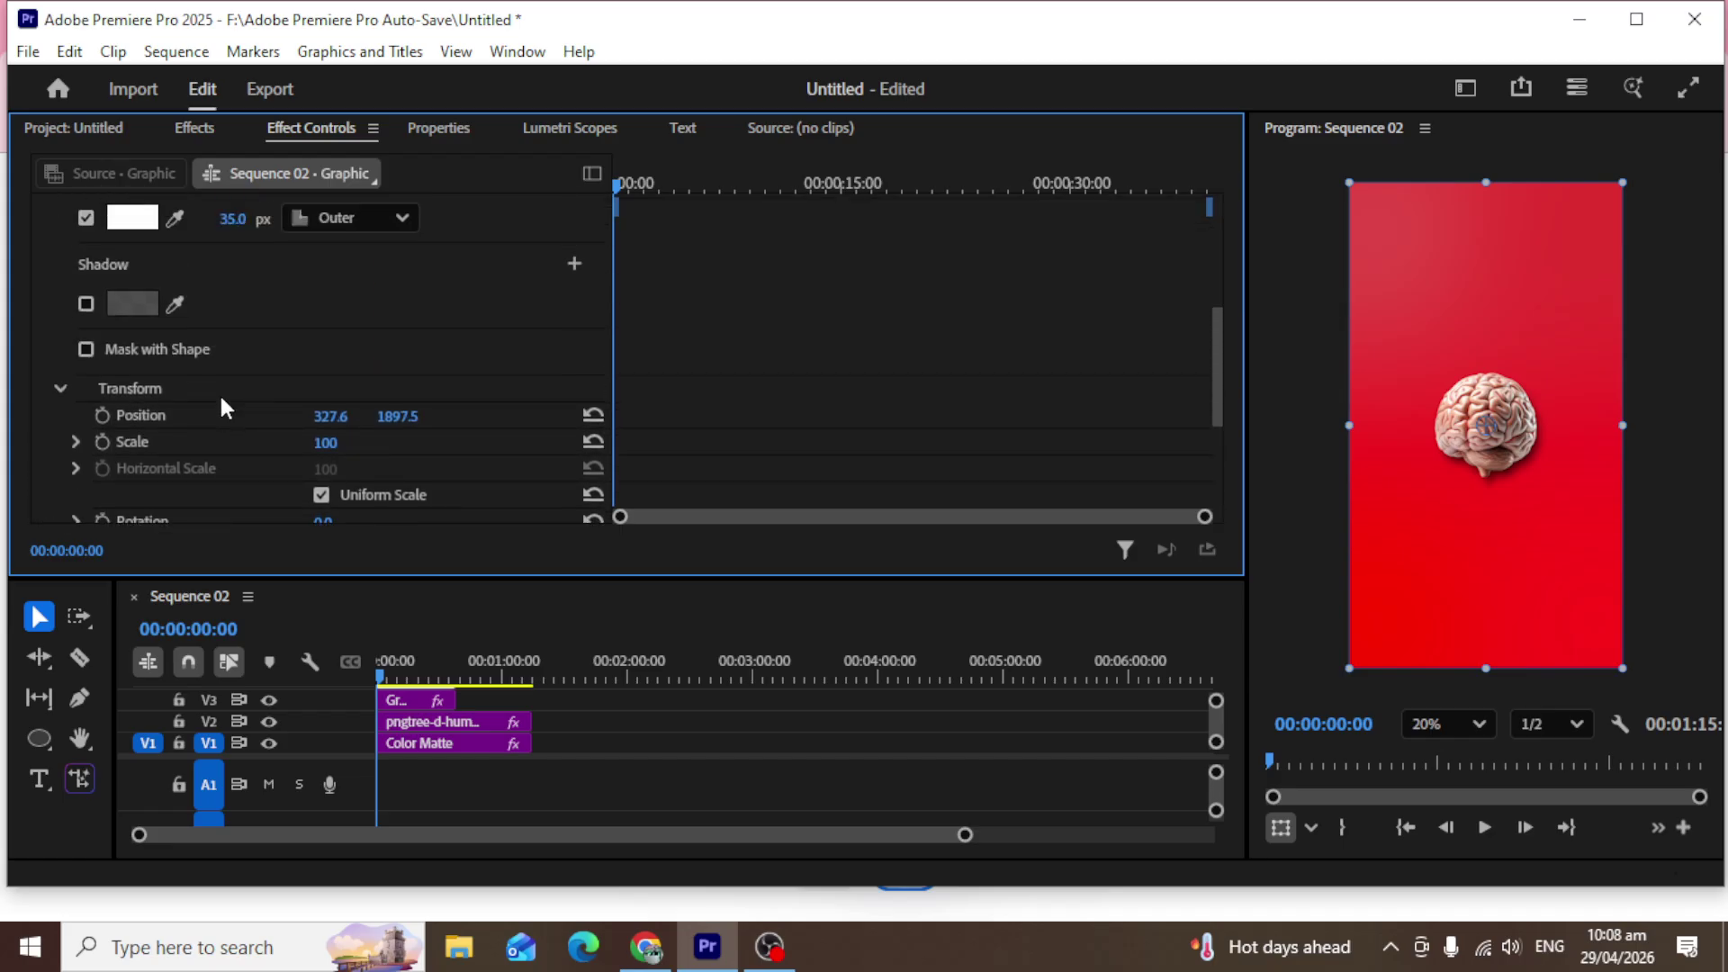
{"action": "scroll", "coordinate": [222, 401], "scroll_direction": "up", "scroll_amount": 4}
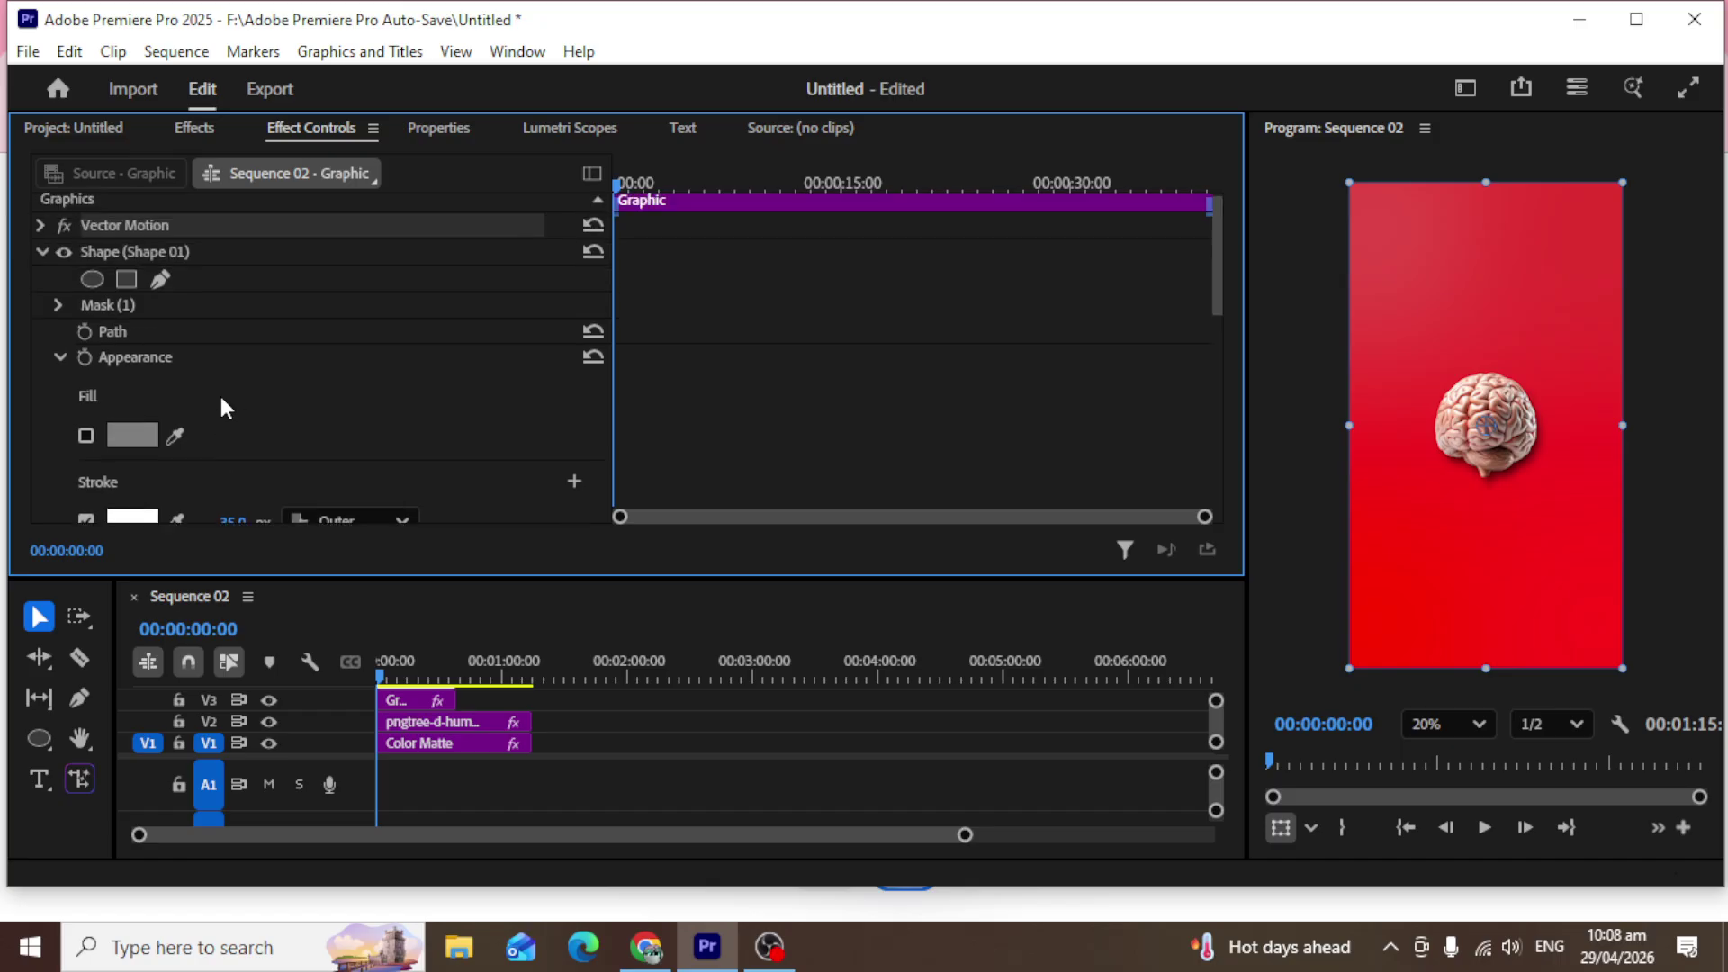
{"action": "left_click", "coordinate": [60, 304]}
{"action": "scroll", "coordinate": [184, 340], "scroll_direction": "down", "scroll_amount": 2}
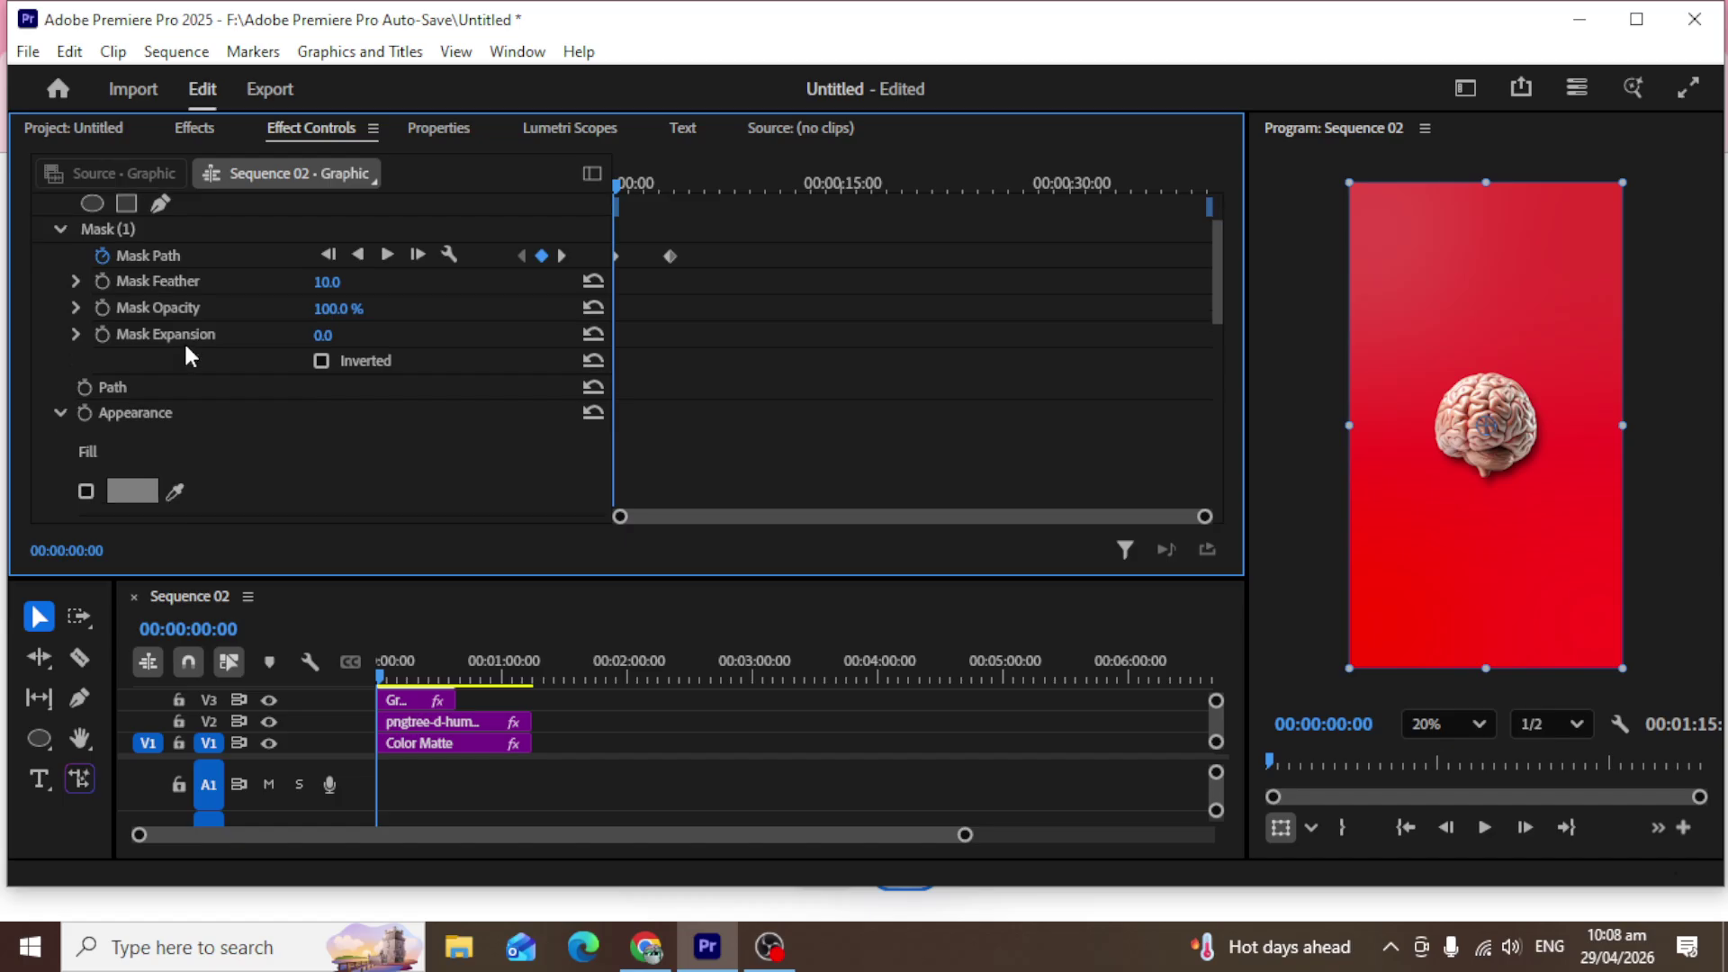
{"action": "scroll", "coordinate": [183, 341], "scroll_direction": "up", "scroll_amount": 2}
{"action": "left_click", "coordinate": [40, 260]}
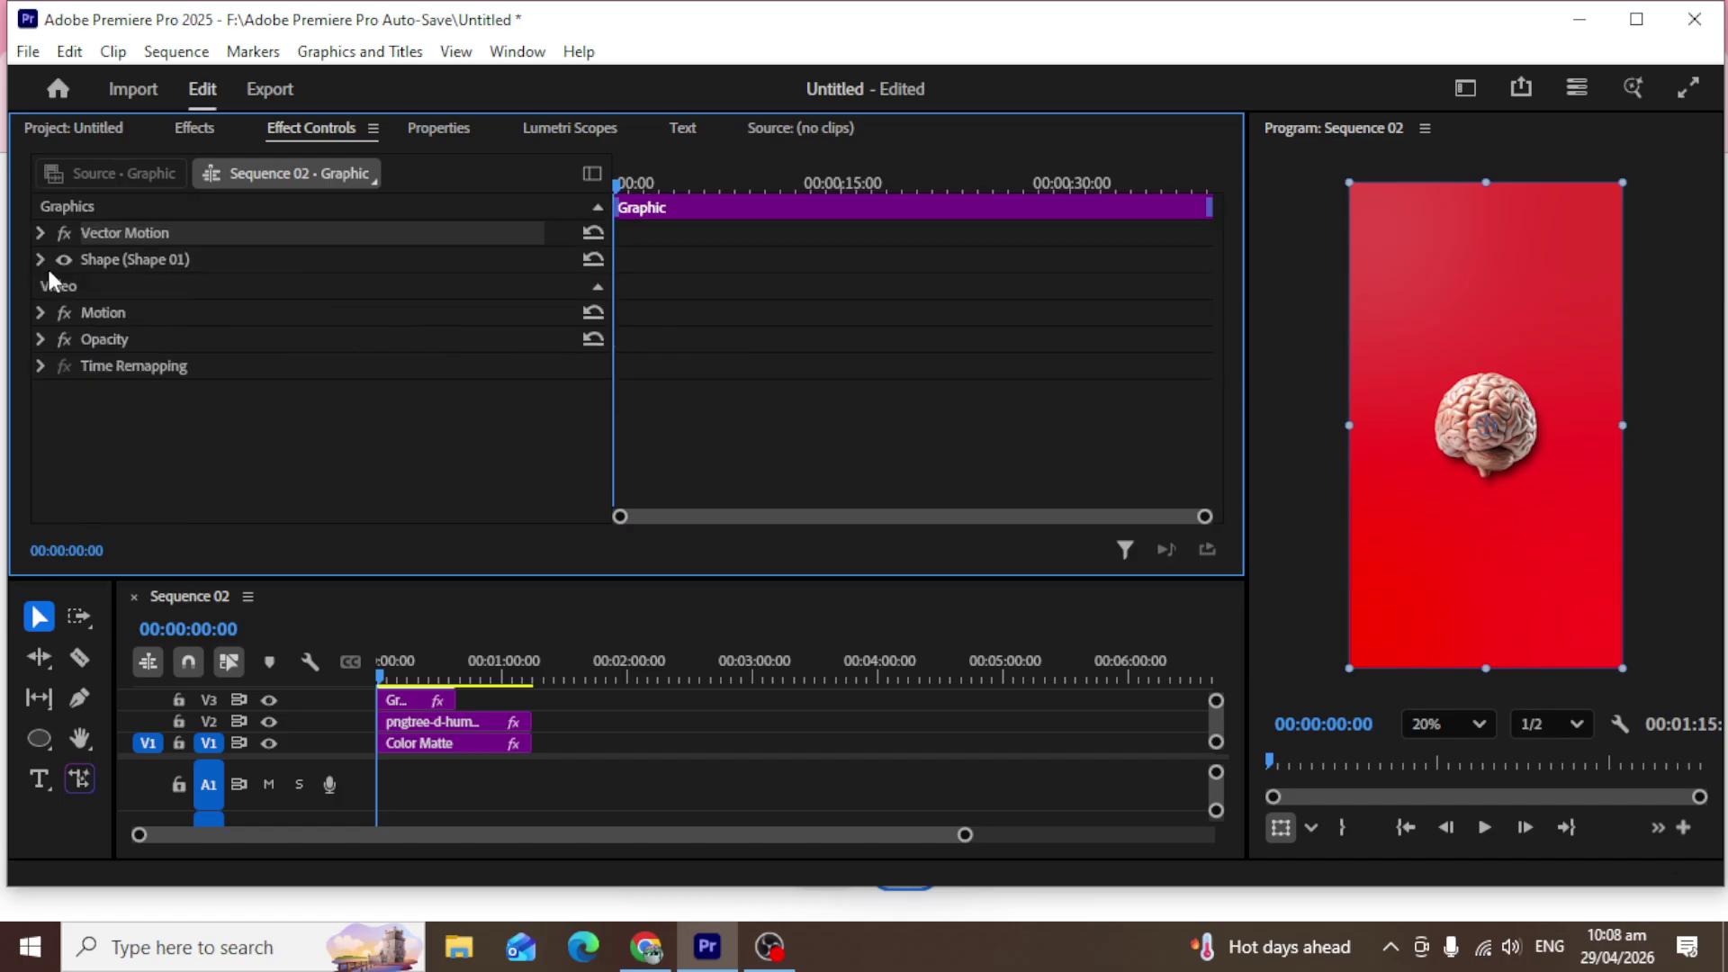
{"action": "left_click", "coordinate": [41, 312]}
{"action": "scroll", "coordinate": [196, 320], "scroll_direction": "down", "scroll_amount": 3}
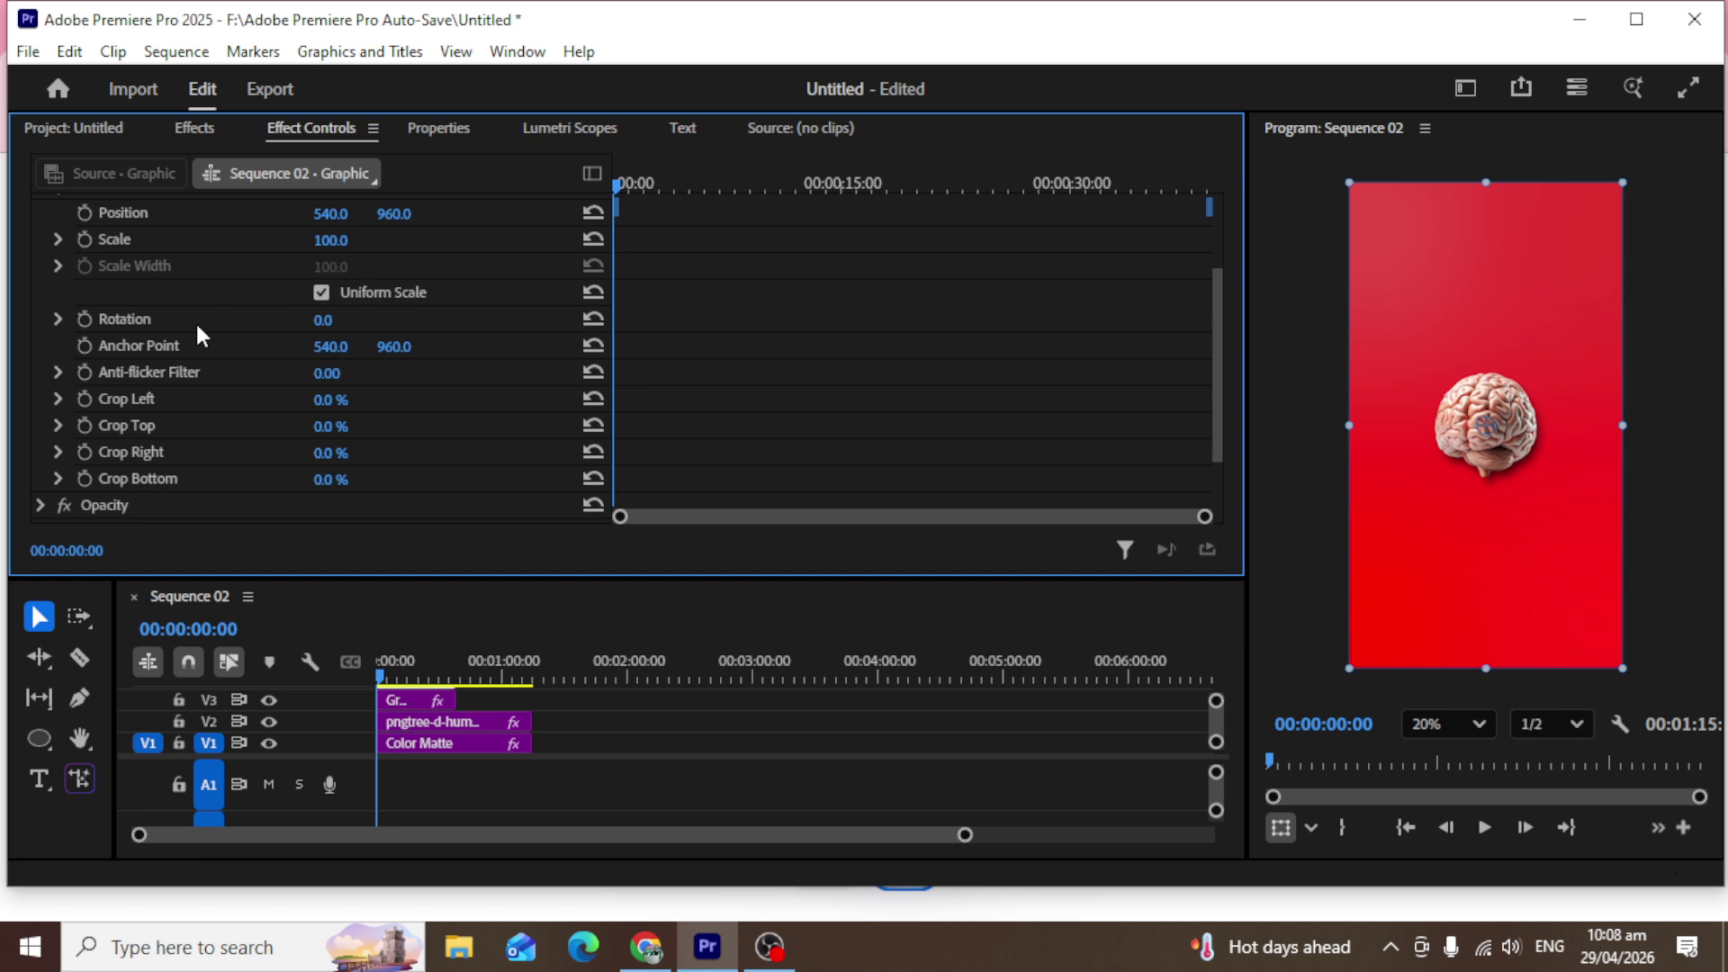
{"action": "scroll", "coordinate": [196, 321], "scroll_direction": "up", "scroll_amount": 4}
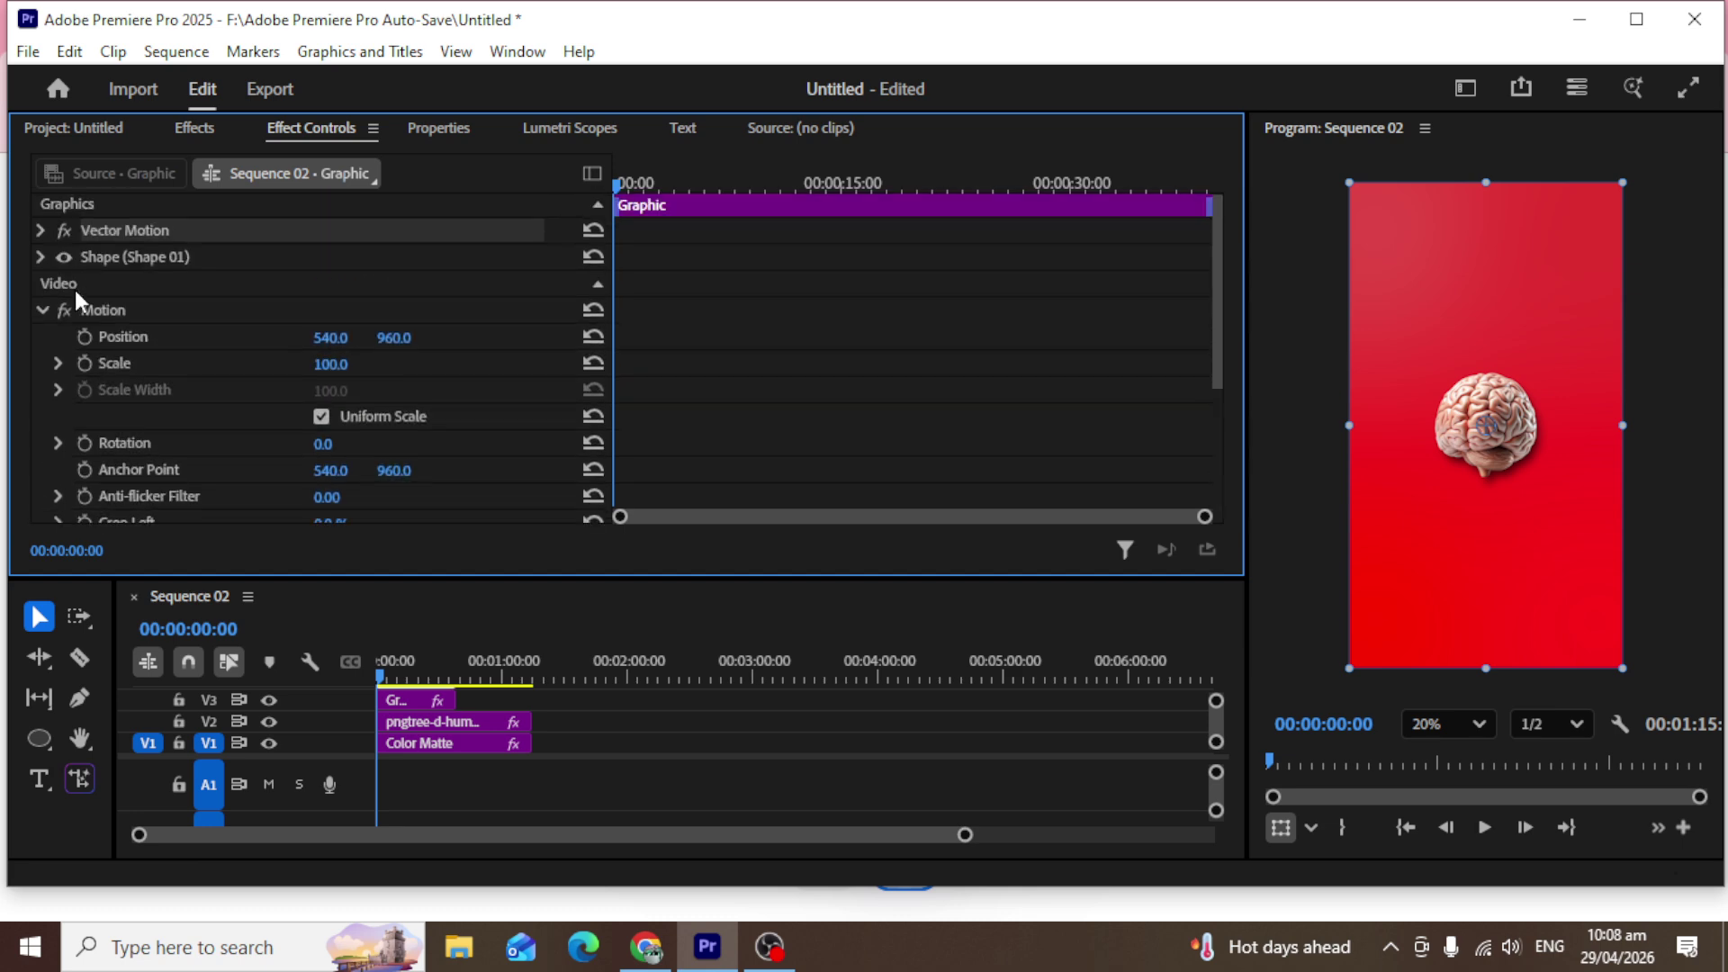
{"action": "left_click", "coordinate": [41, 312]}
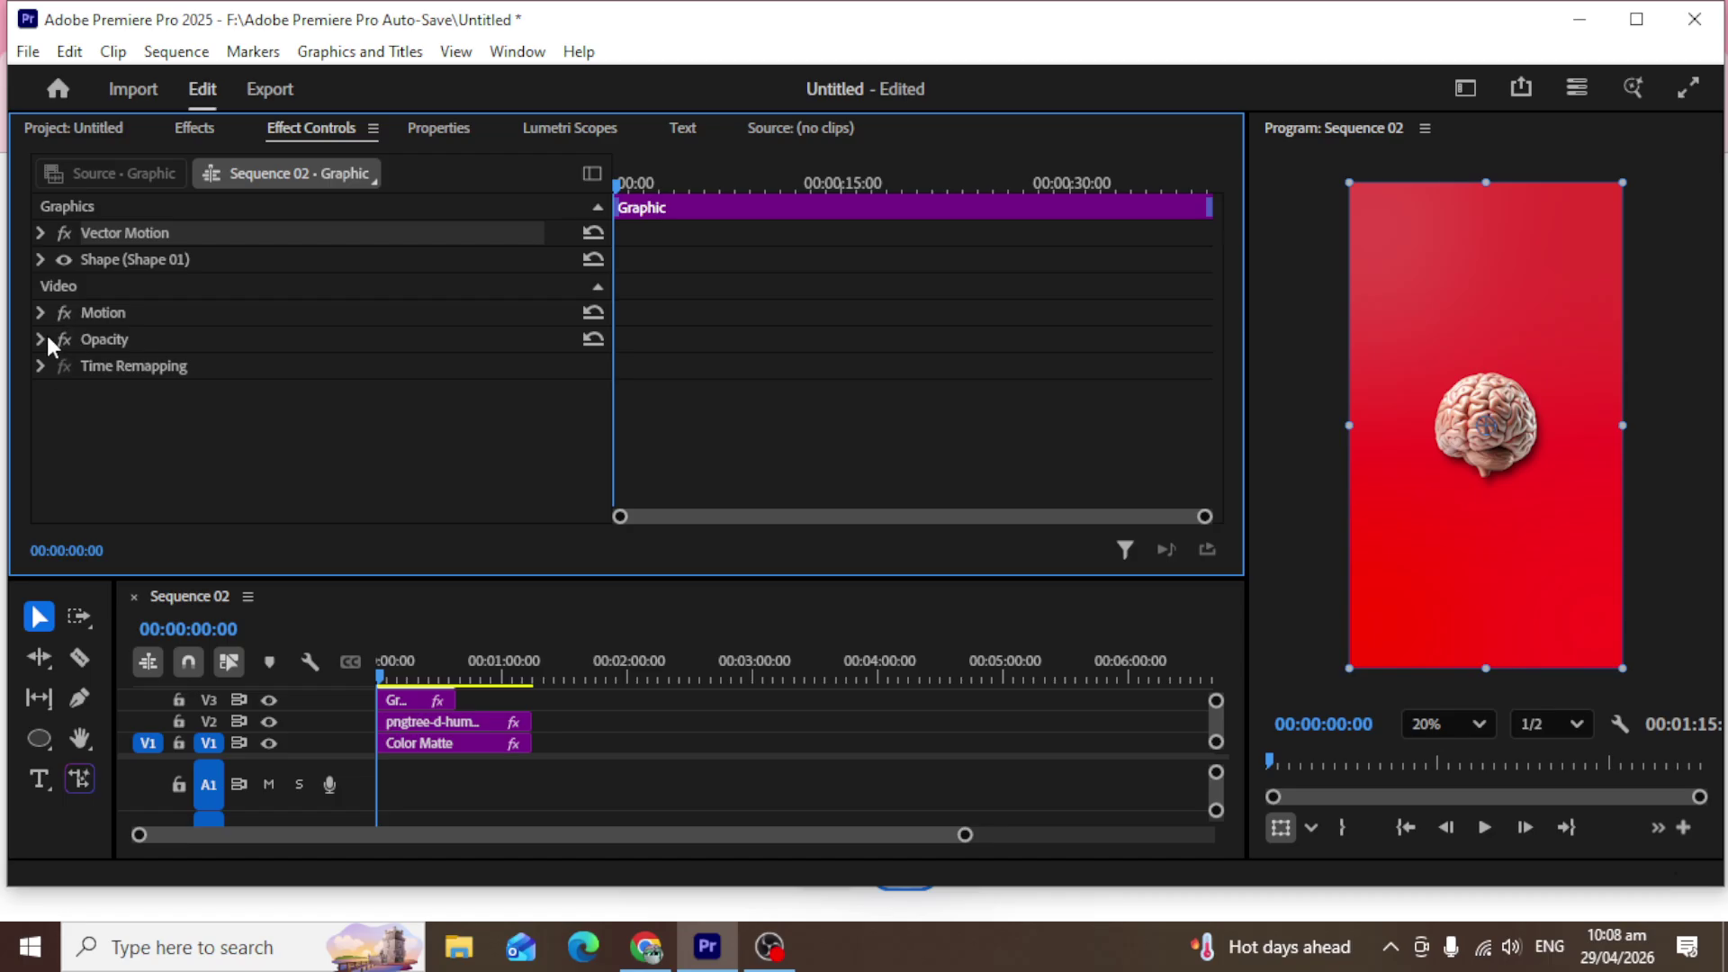
{"action": "left_click", "coordinate": [41, 340]}
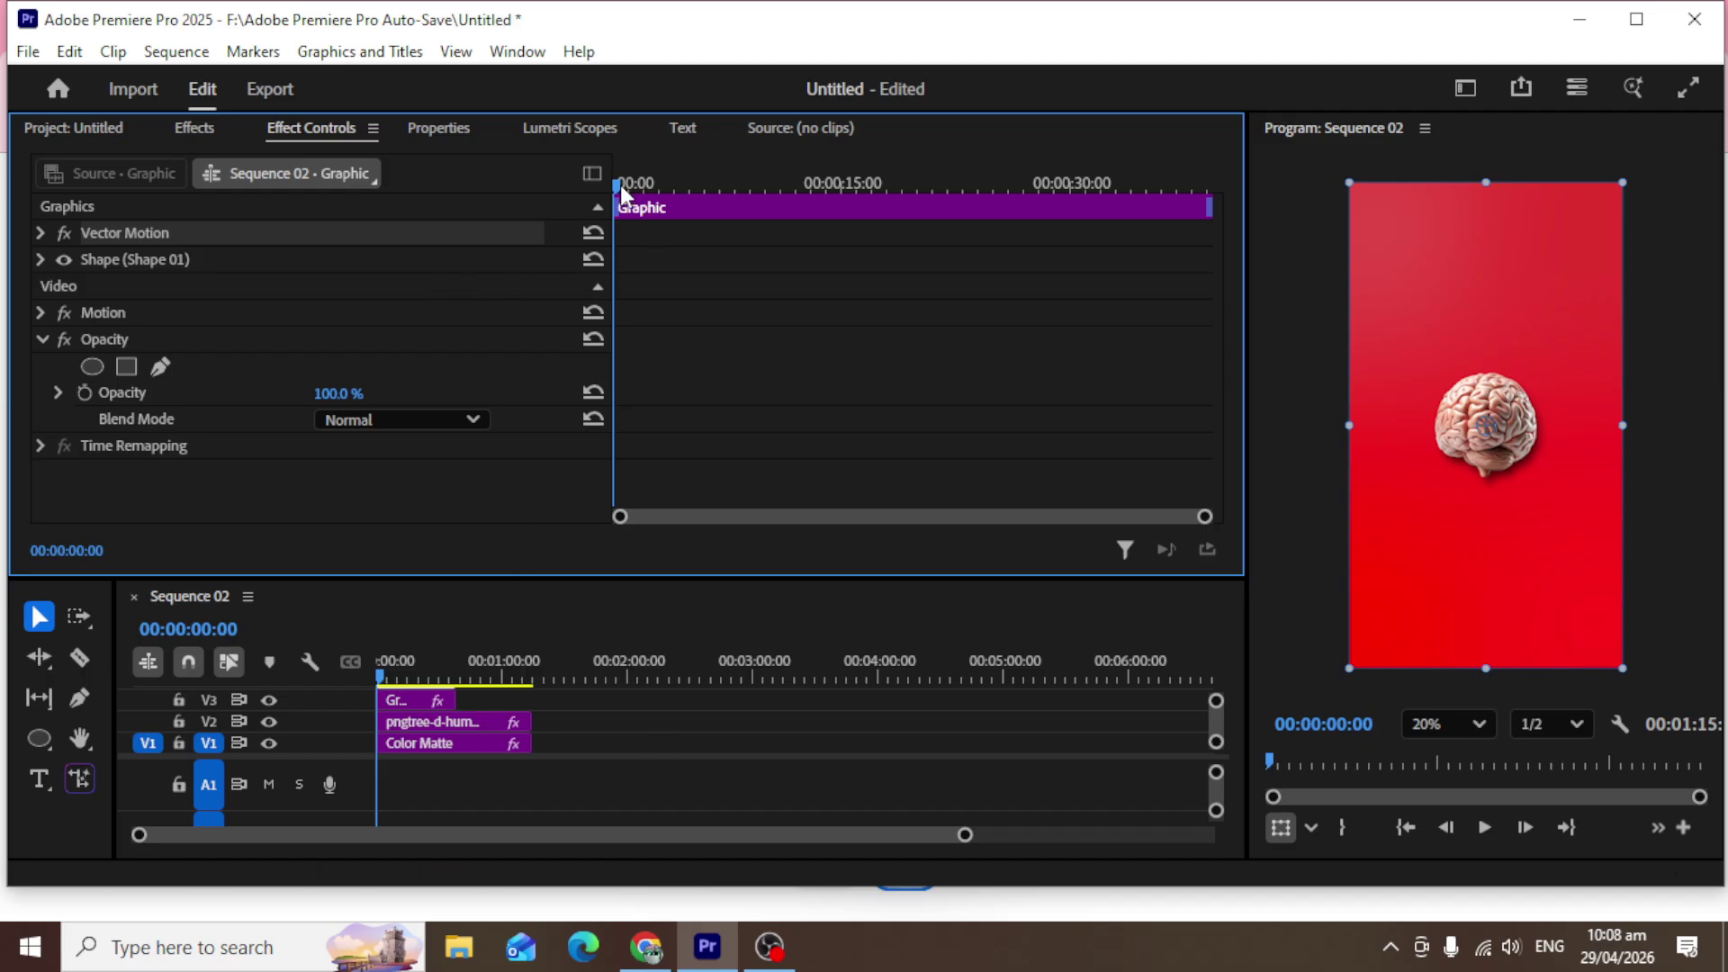
At 00:00:04:02, select the upper circle's graphic and set its opacity blend mode to Soft Light.
{"action": "left_click_drag", "start_coordinate": [621, 191], "coordinate": [679, 193]}
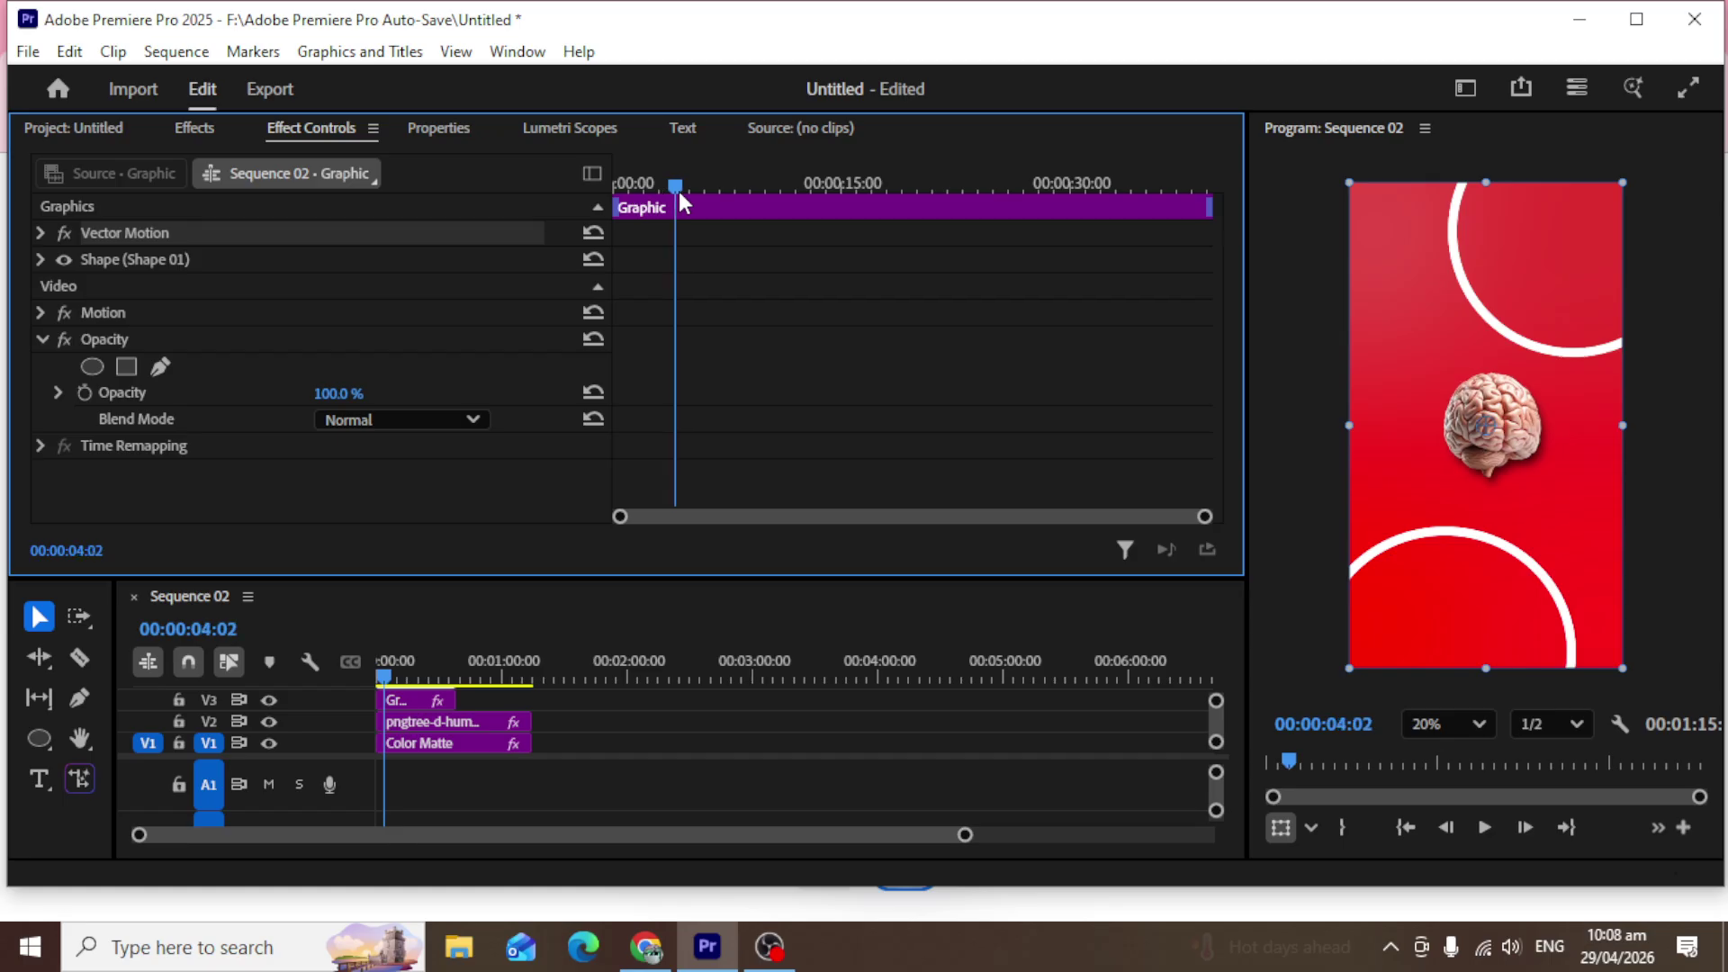
{"action": "left_click", "coordinate": [407, 695]}
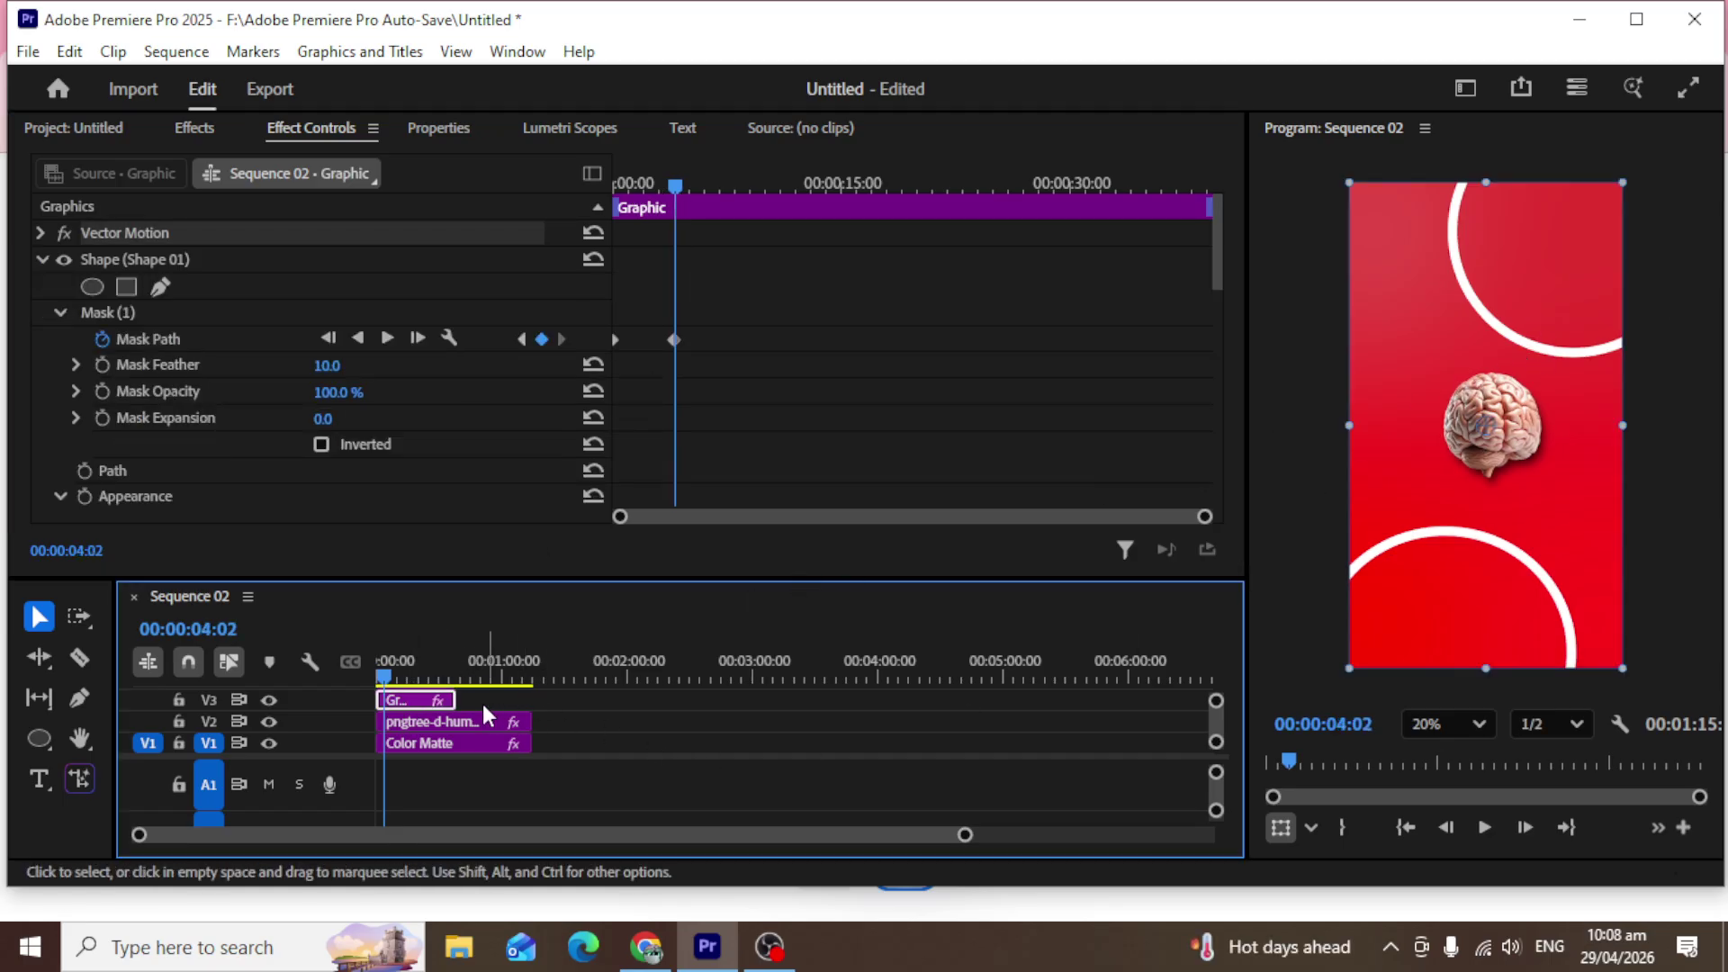
{"action": "left_click", "coordinate": [1703, 360]}
{"action": "left_click", "coordinate": [1612, 351]}
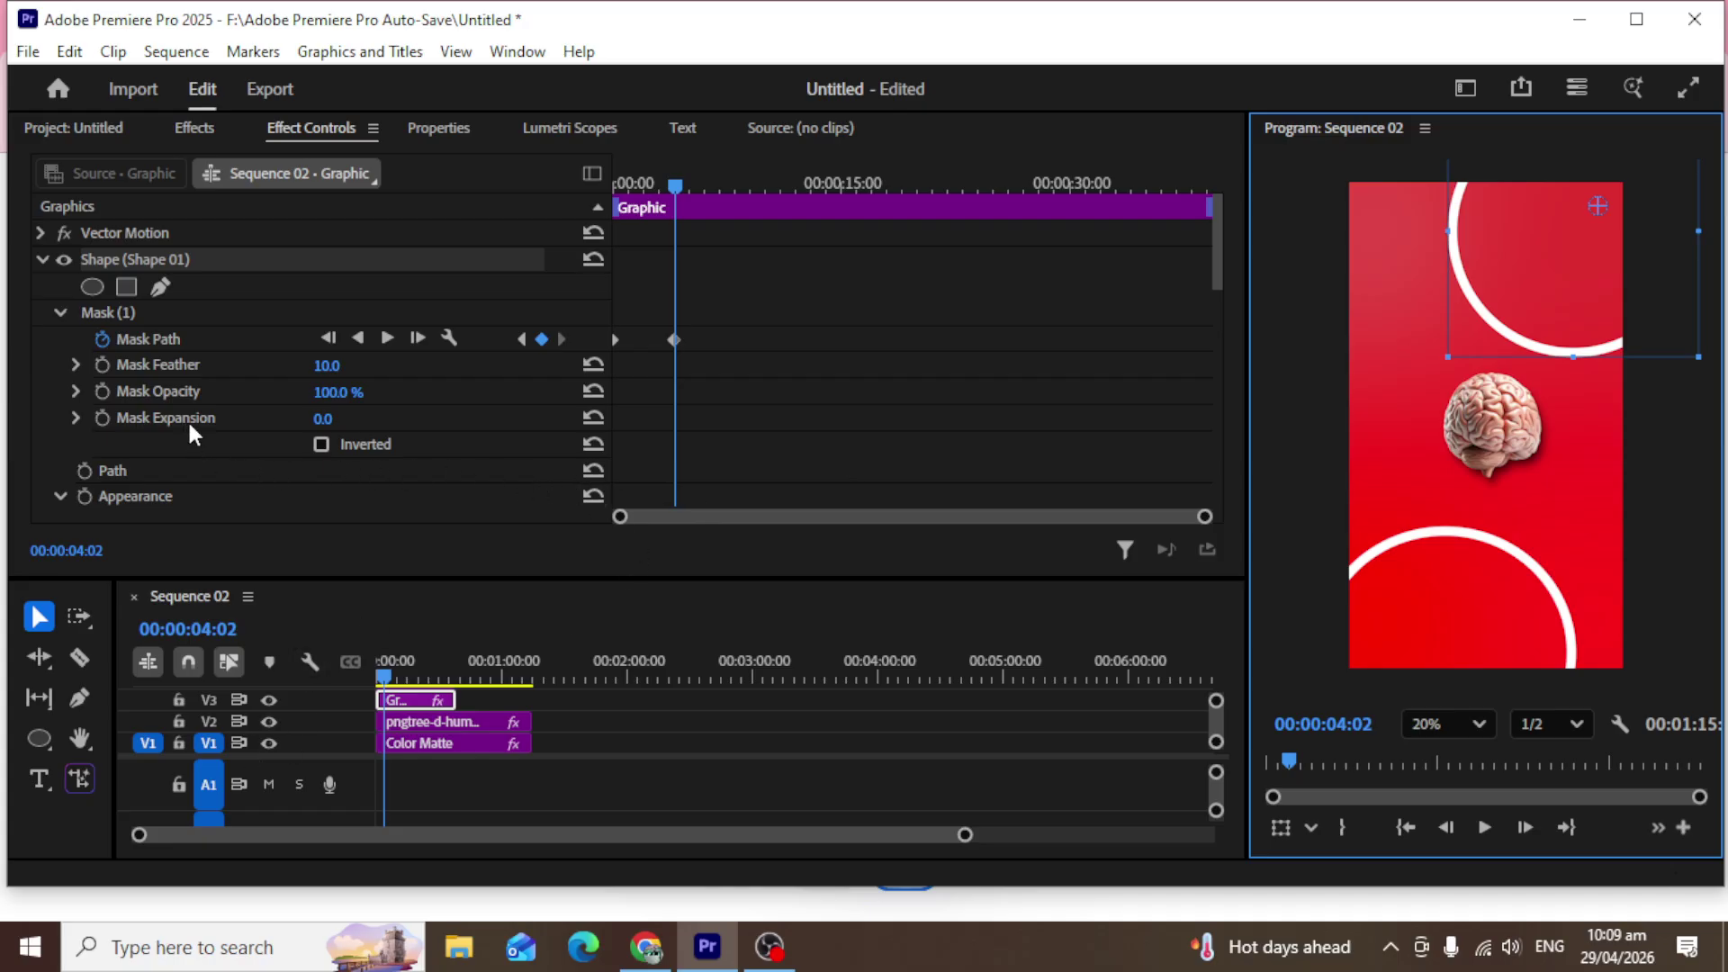
{"action": "scroll", "coordinate": [158, 439], "scroll_direction": "down", "scroll_amount": 3}
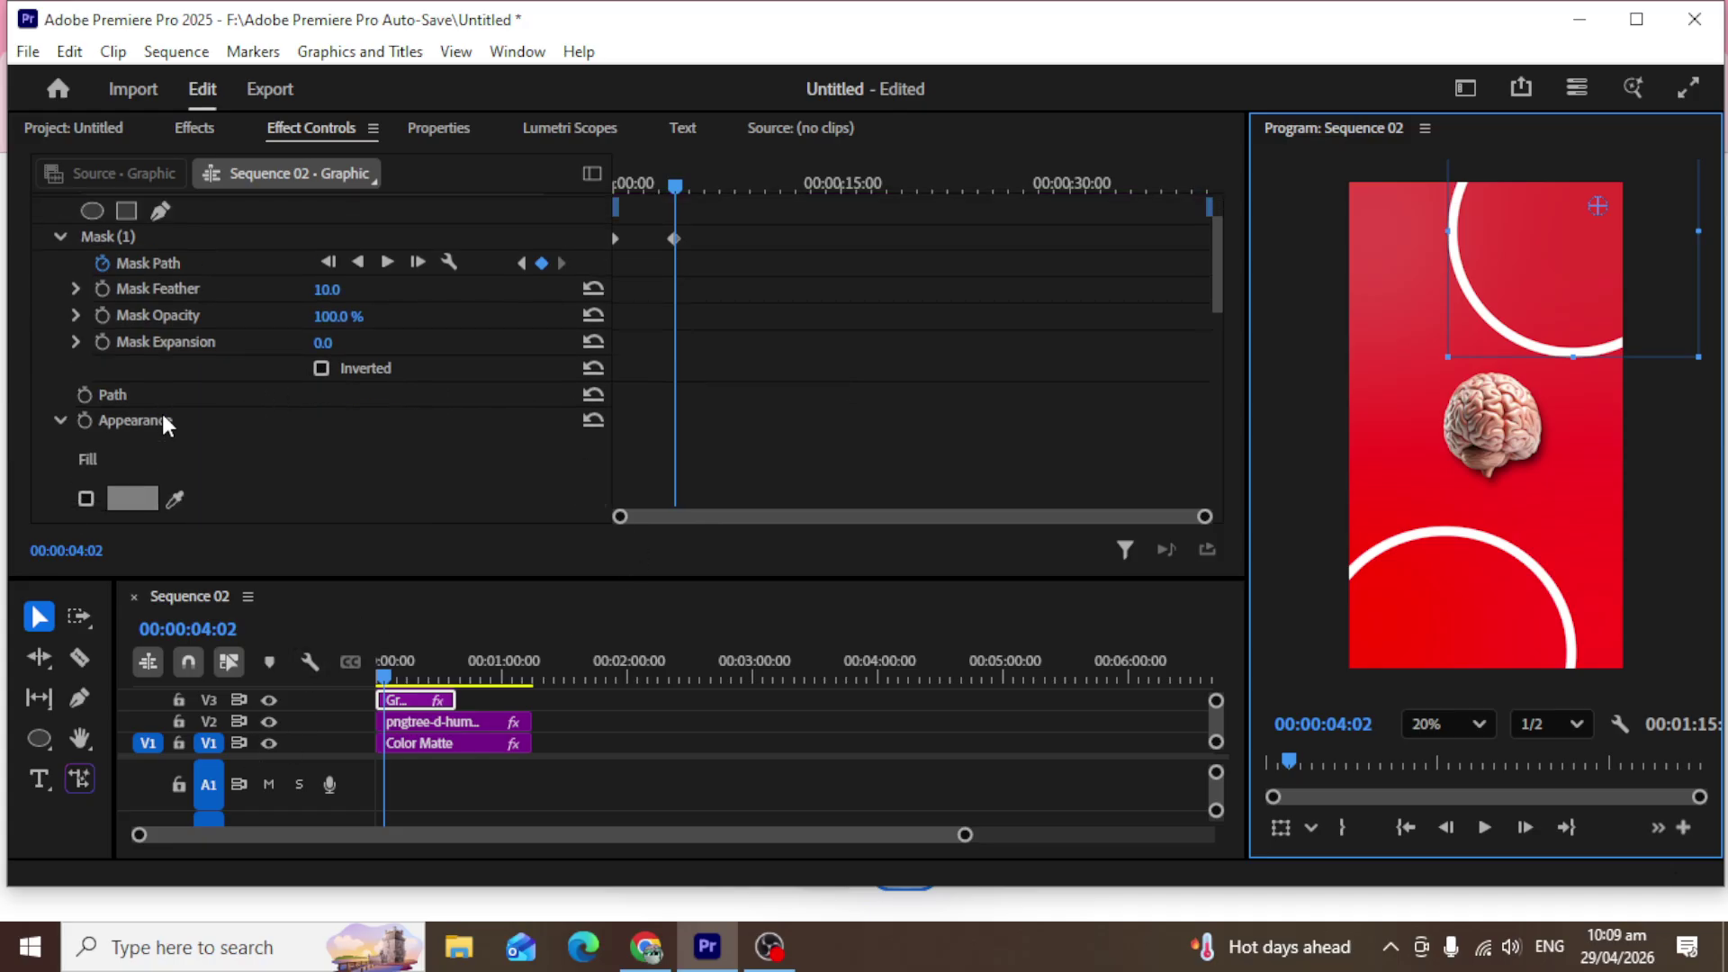
{"action": "scroll", "coordinate": [165, 402], "scroll_direction": "down", "scroll_amount": 10}
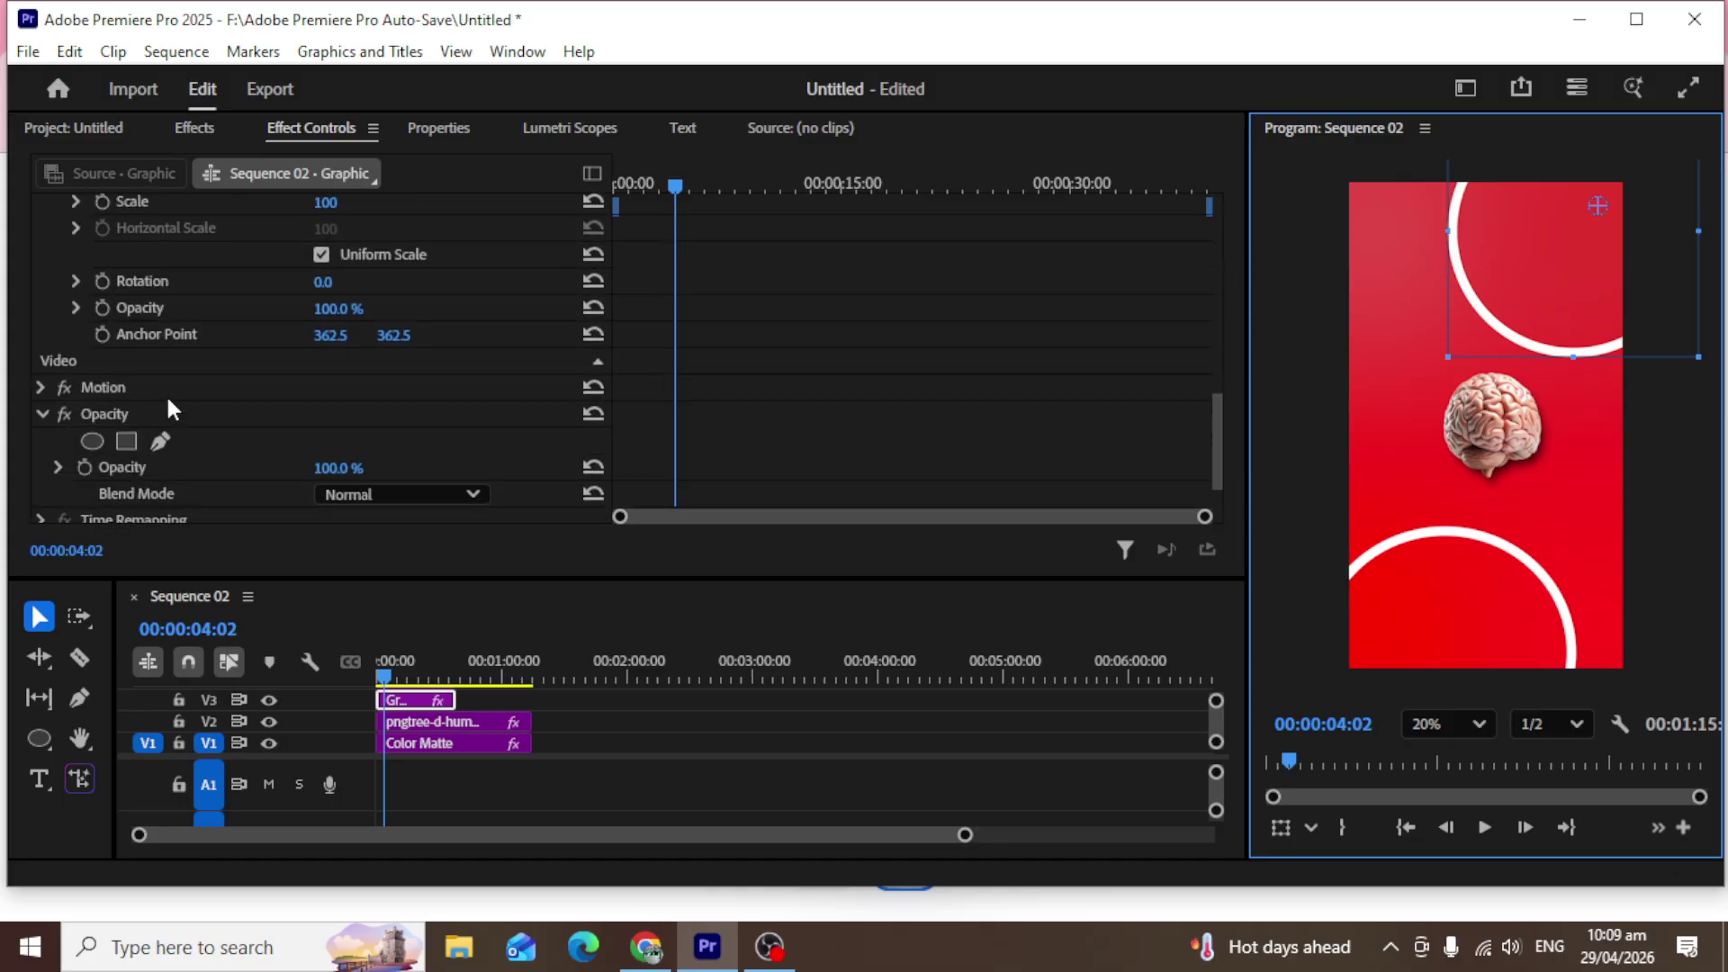
{"action": "left_click", "coordinate": [418, 426]}
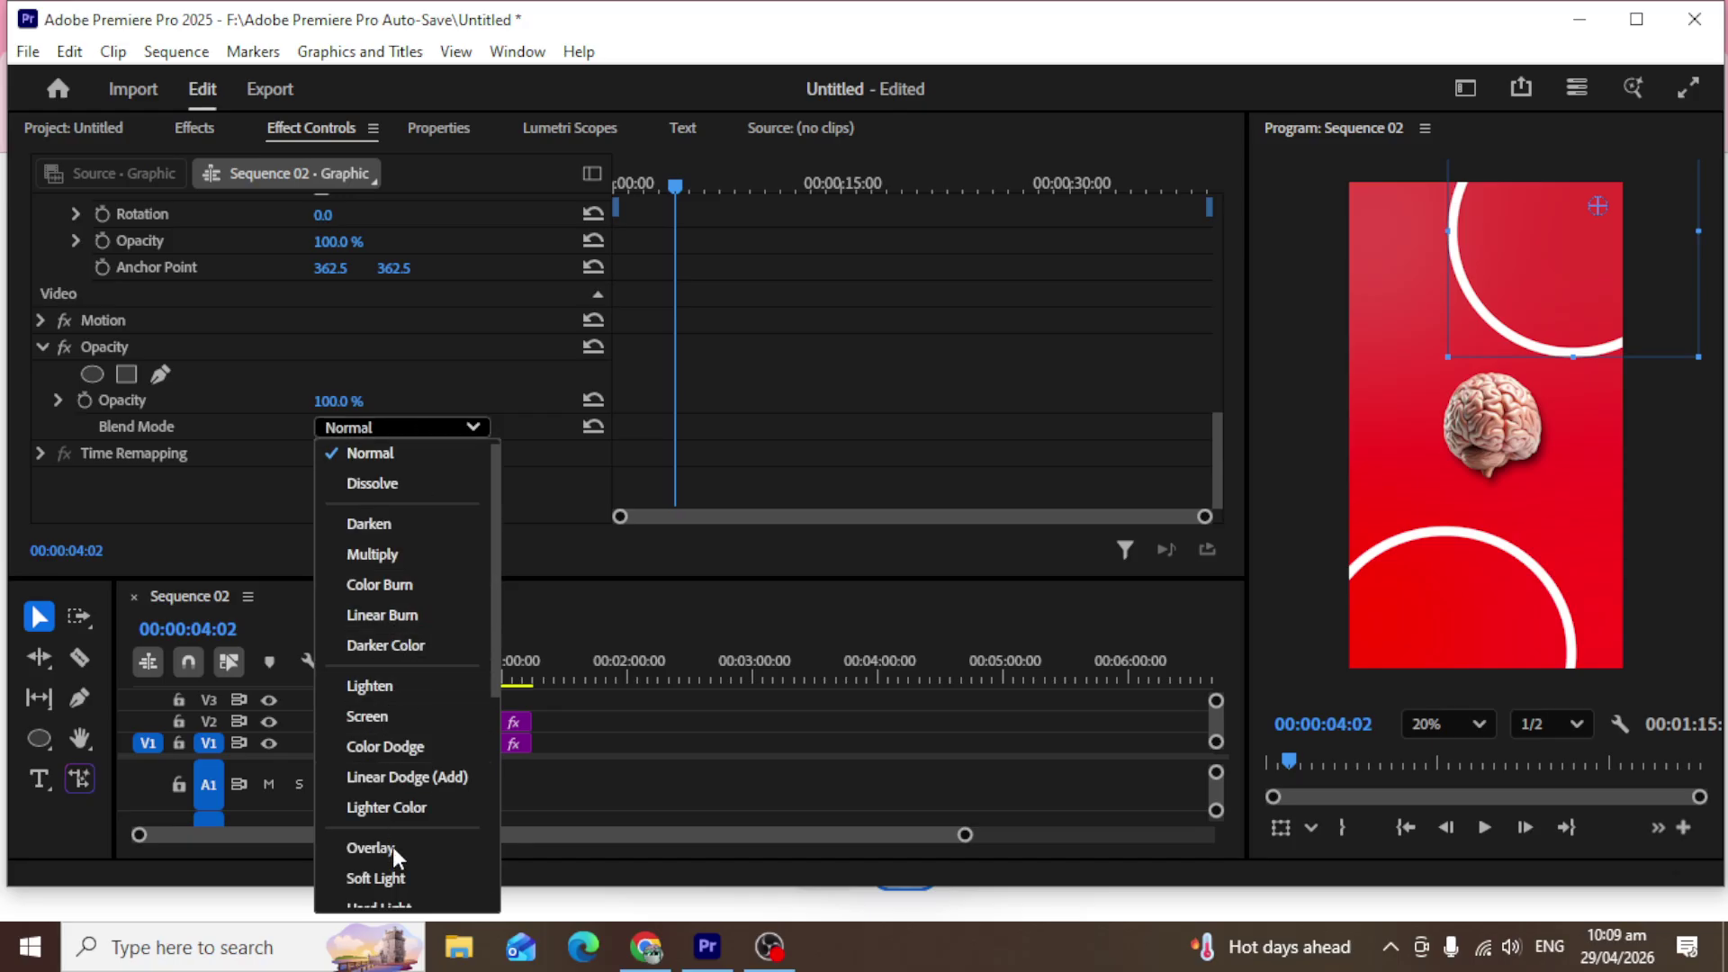
{"action": "left_click", "coordinate": [386, 878]}
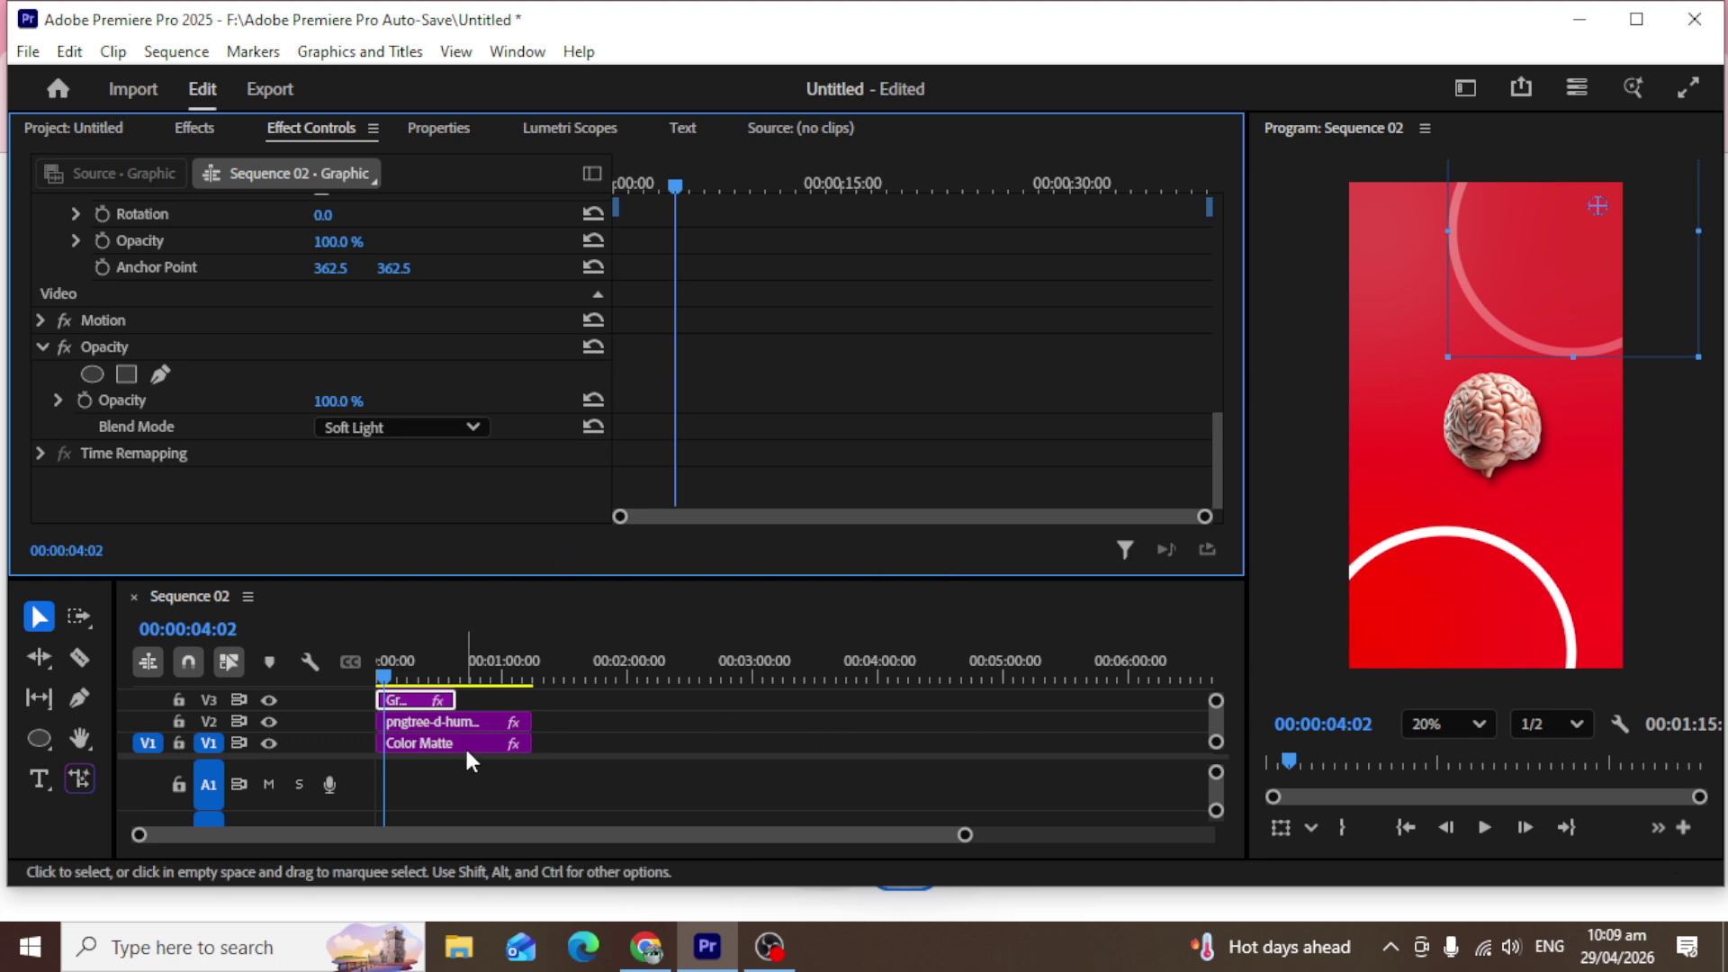
Set the blend mode of the lower white circle graphic on track V4 to Soft Light.
{"action": "key", "text": "grave"}
{"action": "left_click_drag", "start_coordinate": [308, 465], "coordinate": [308, 444]}
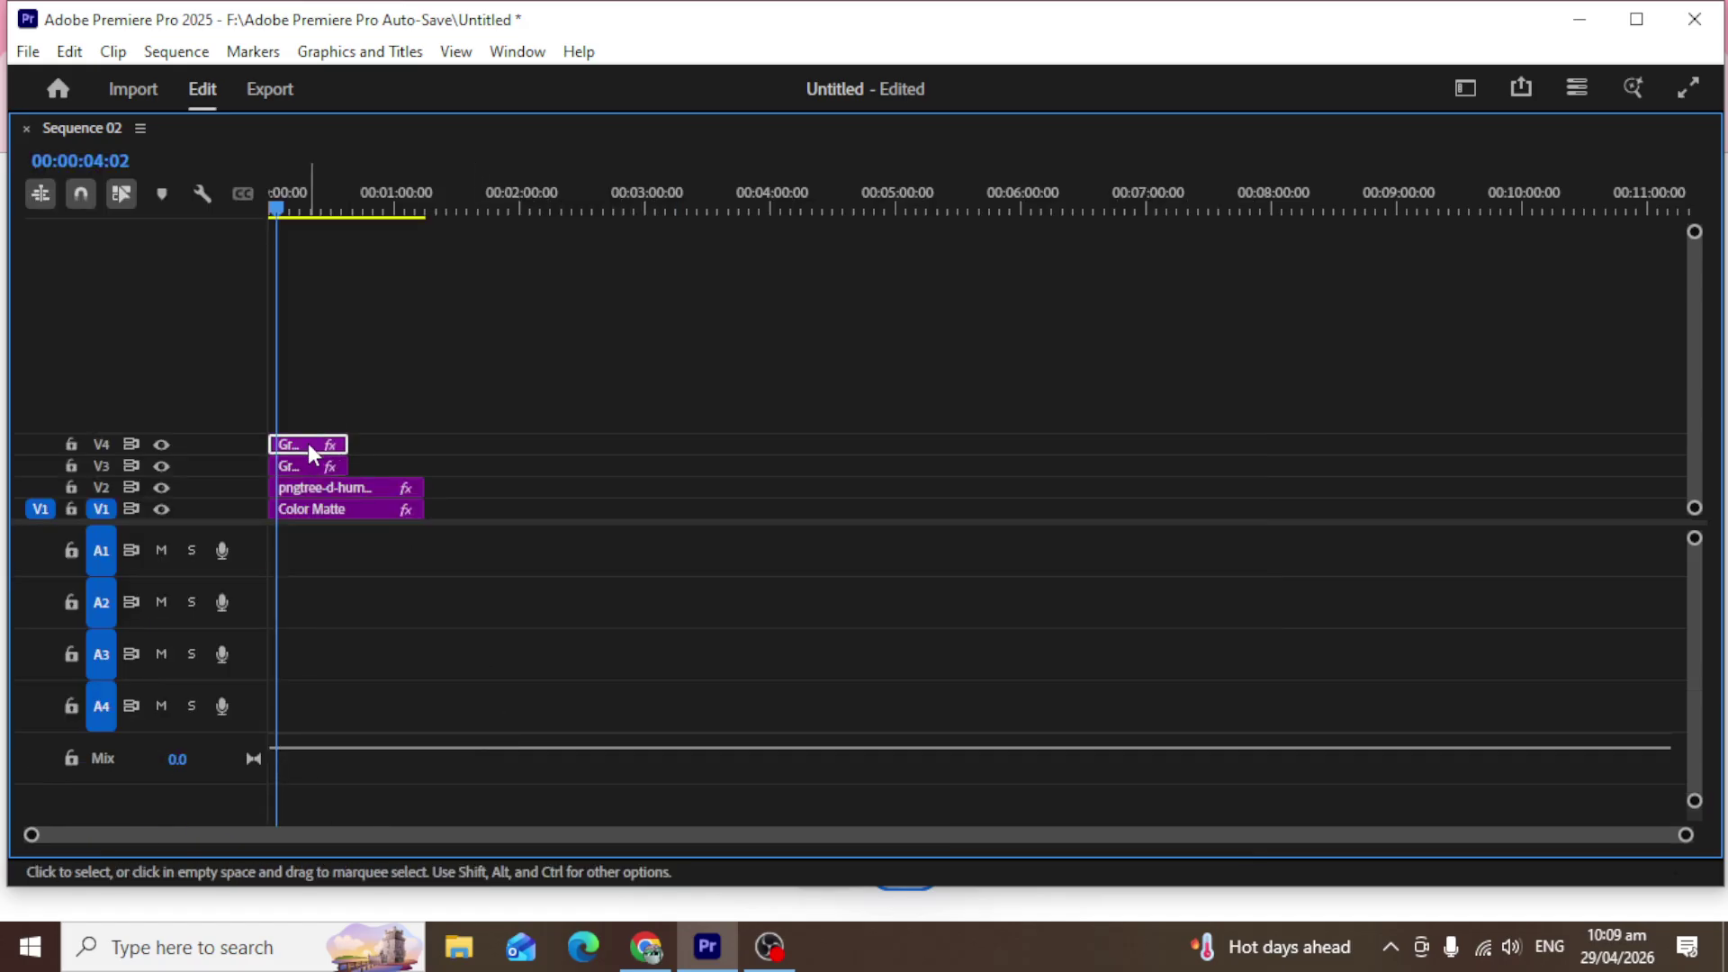
{"action": "key", "text": "grave"}
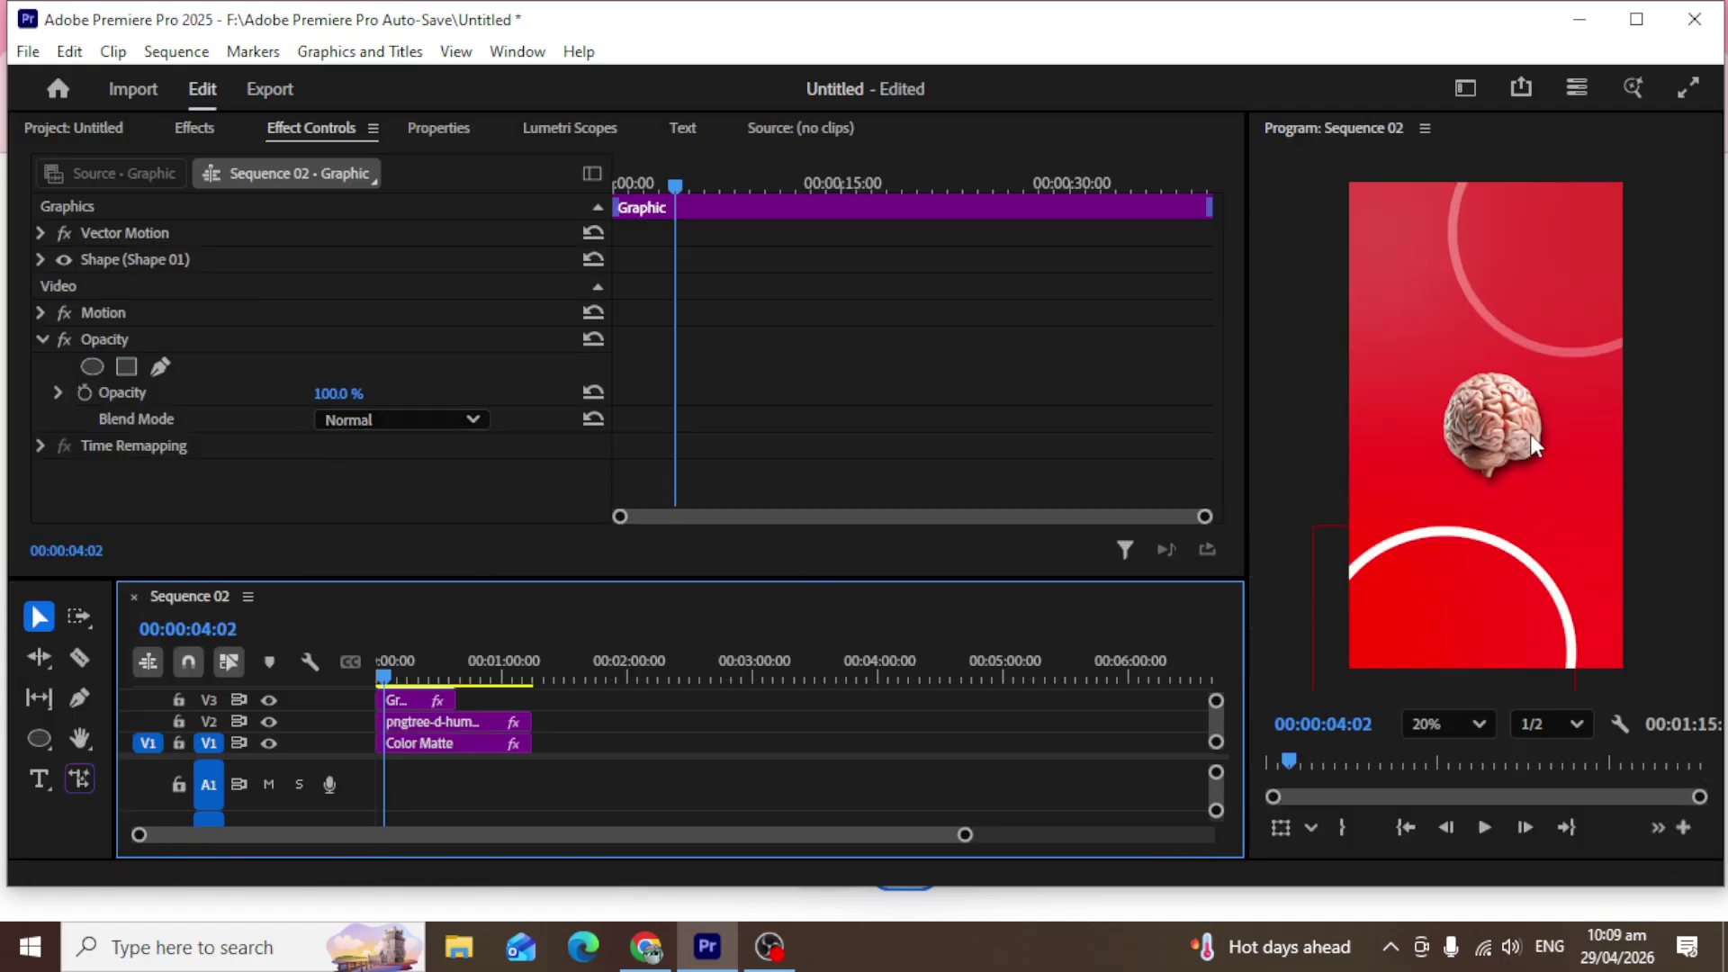
{"action": "left_click", "coordinate": [1485, 543]}
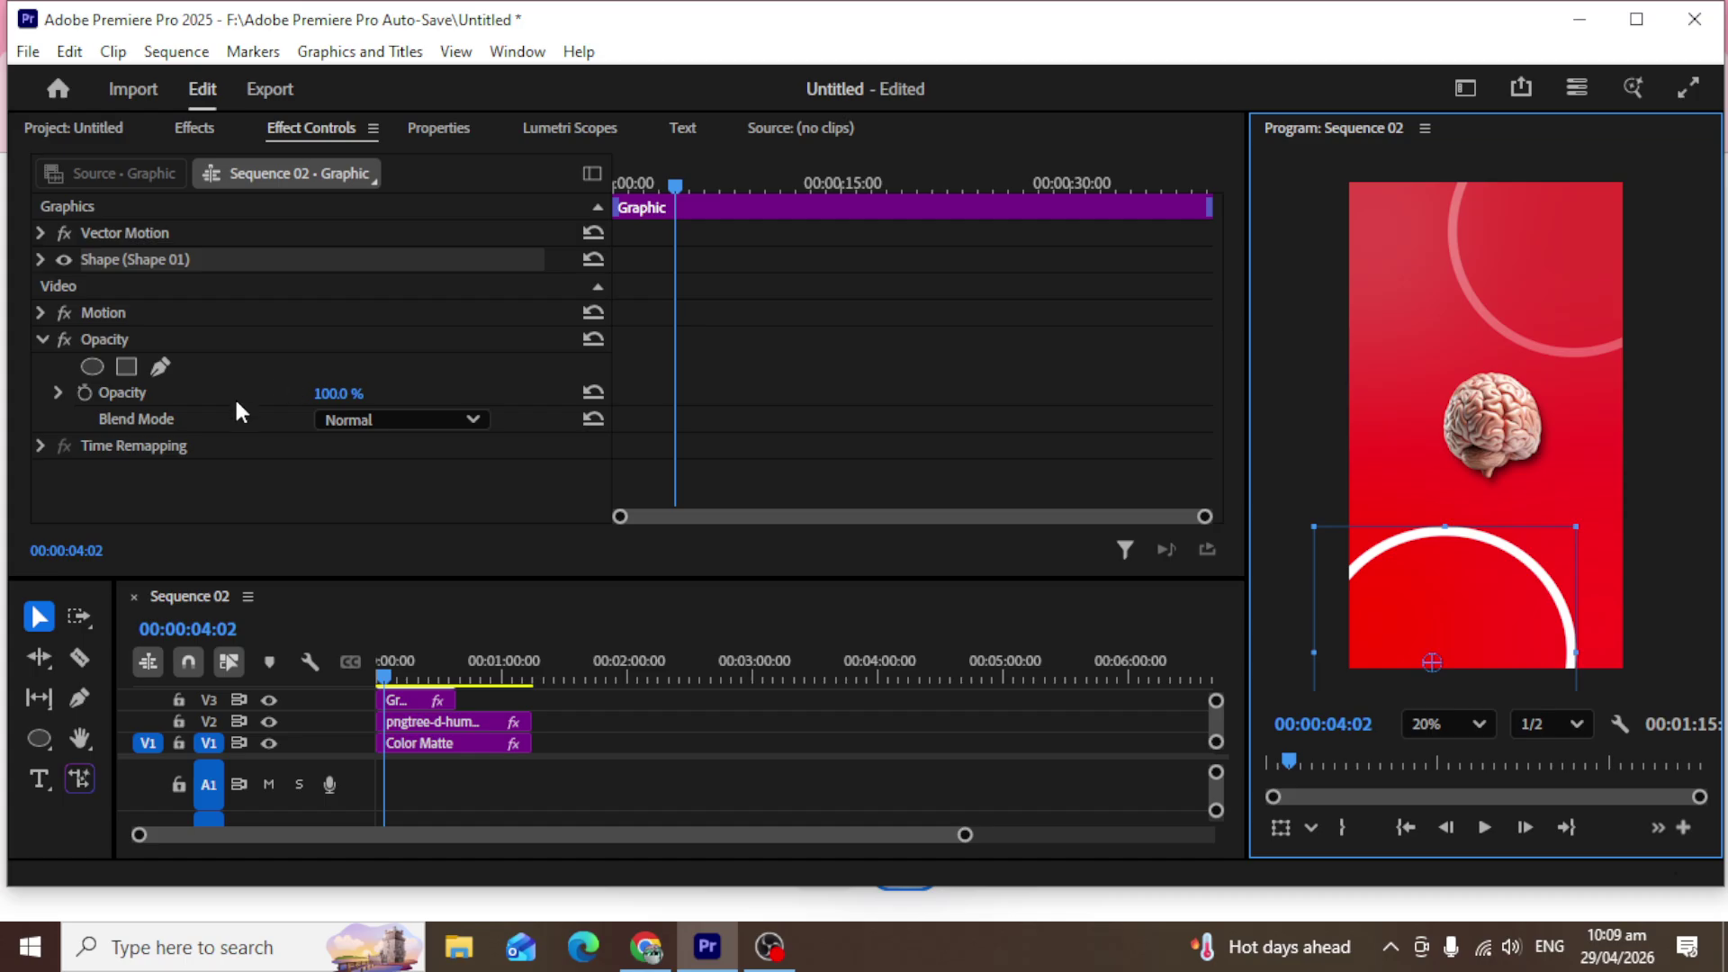
{"action": "left_click", "coordinate": [439, 419]}
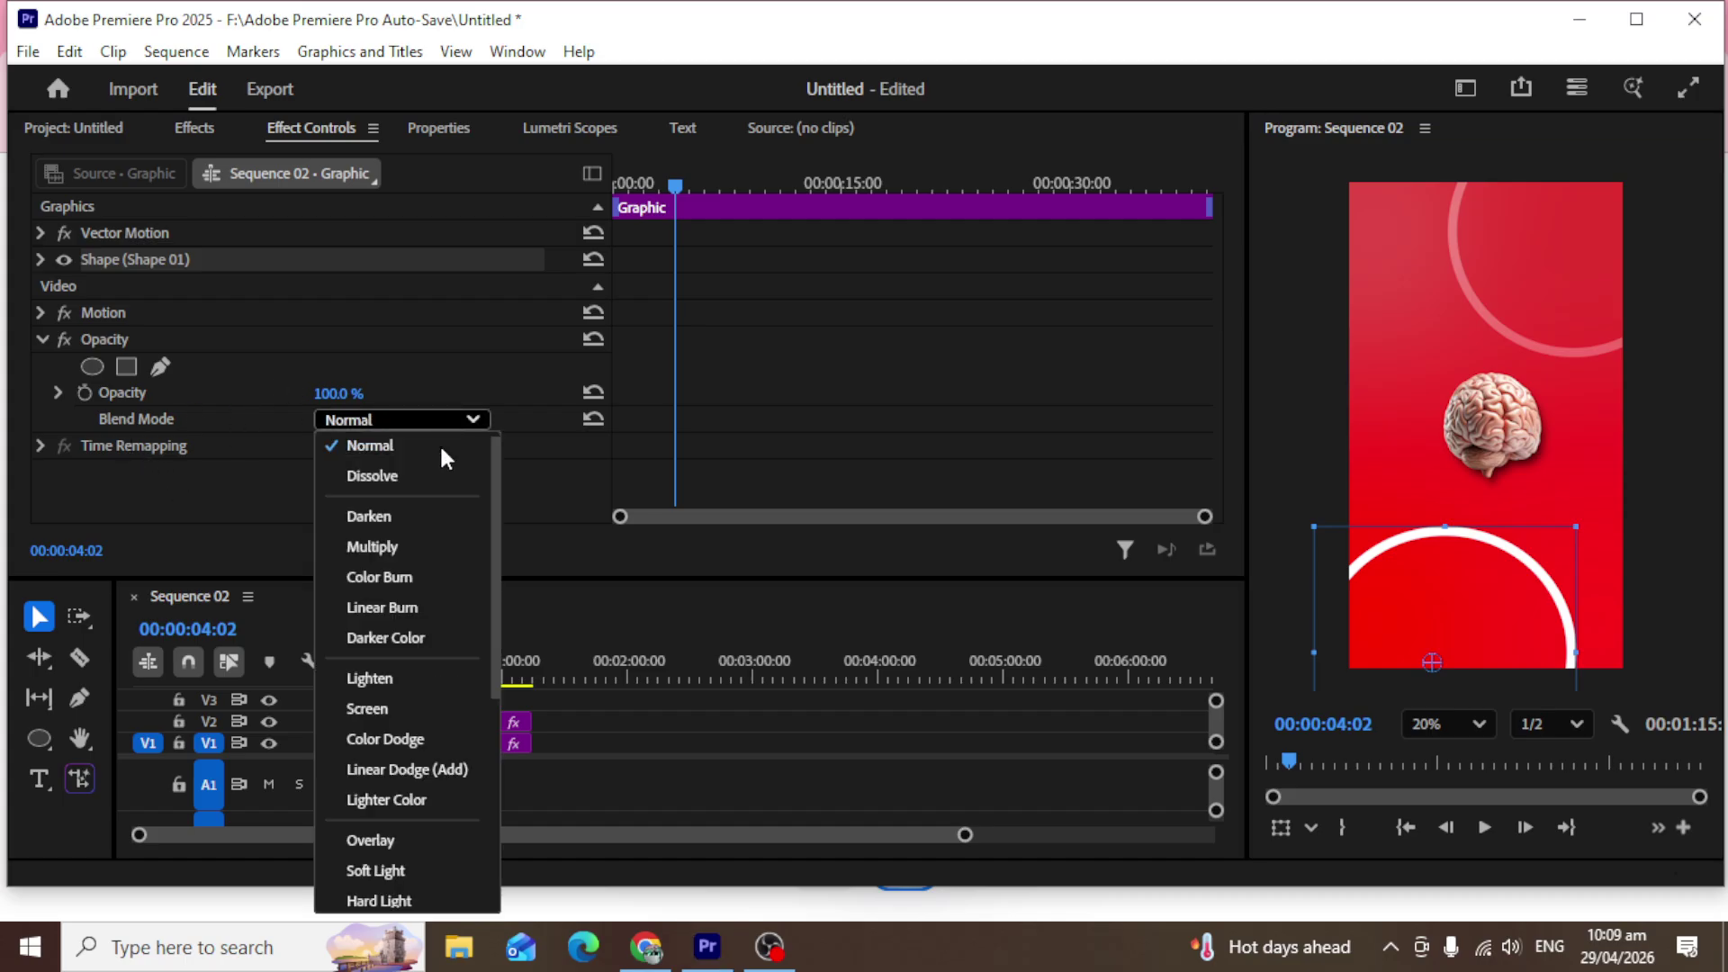
{"action": "left_click", "coordinate": [371, 870]}
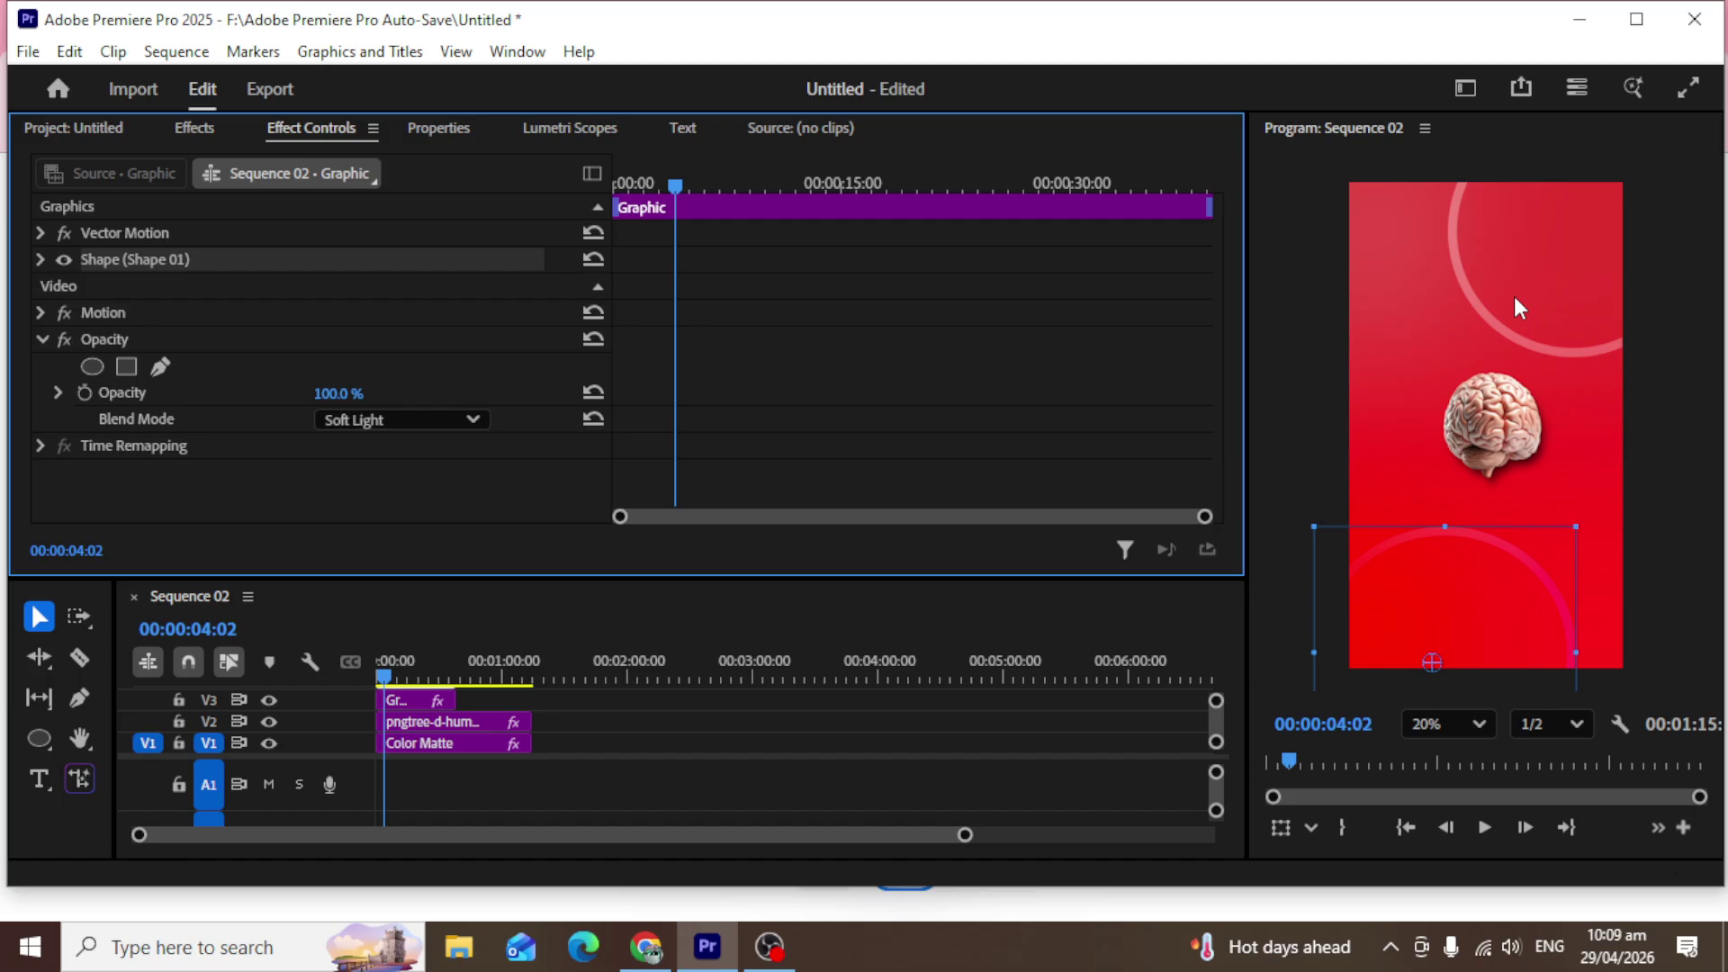
{"action": "left_click", "coordinate": [206, 132]}
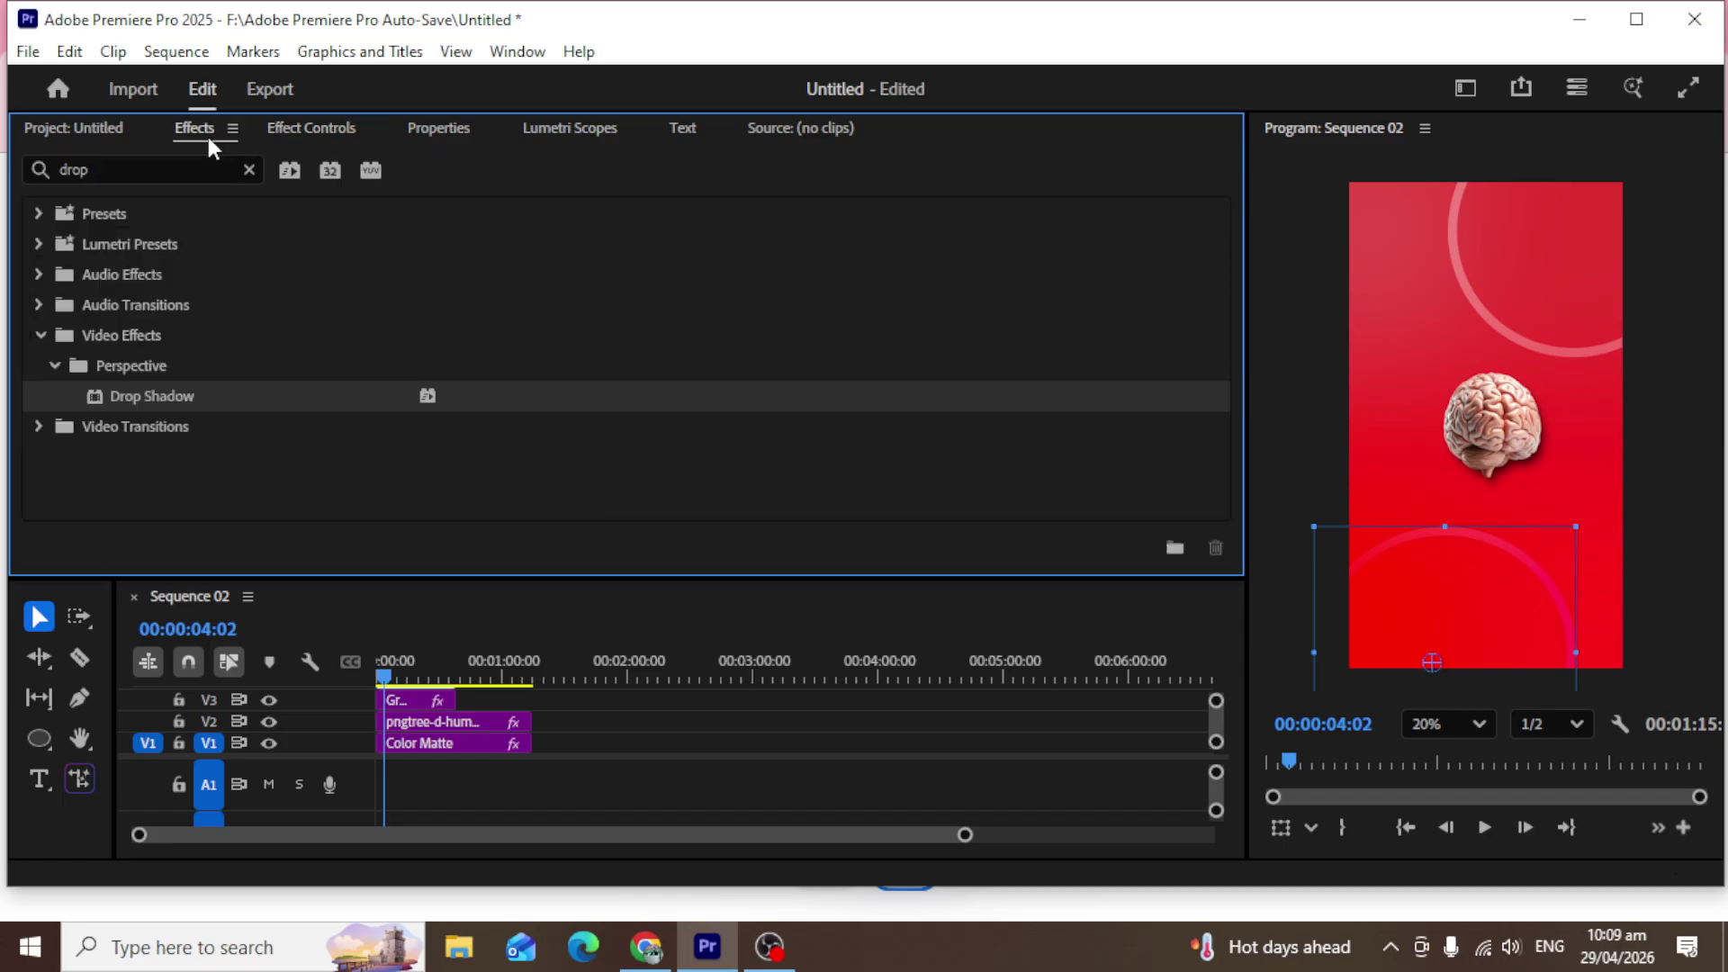
{"action": "left_click", "coordinate": [251, 170]}
{"action": "left_click", "coordinate": [158, 167]}
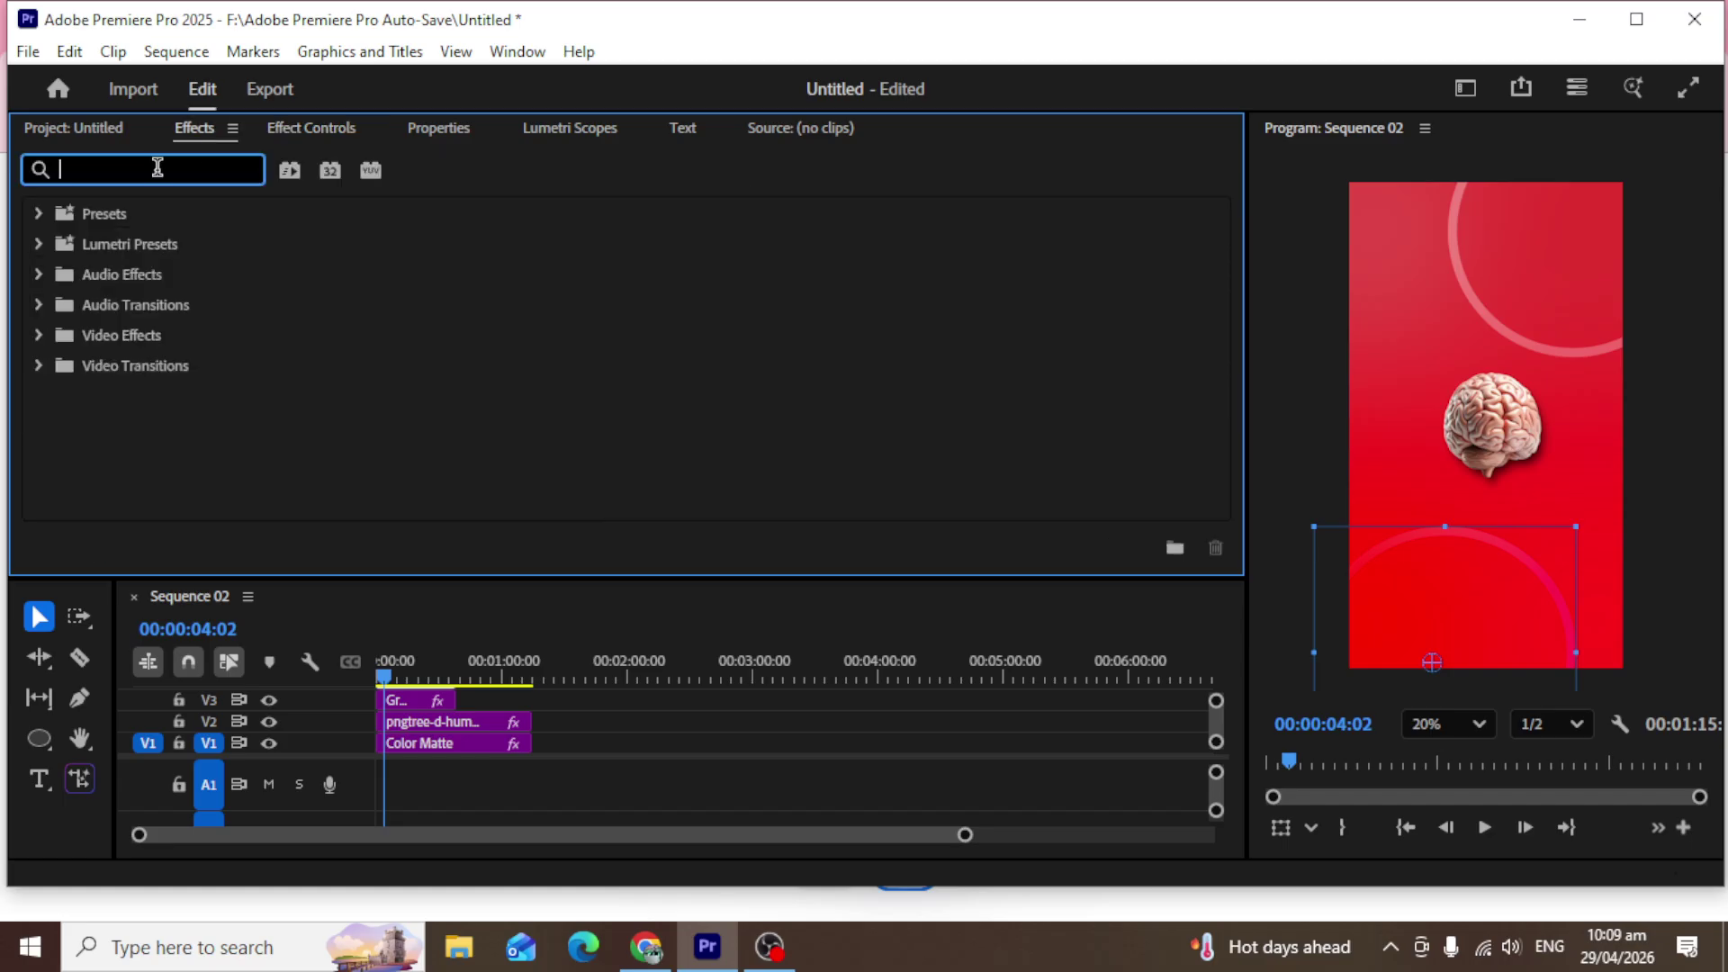
{"action": "type", "text": "d"}
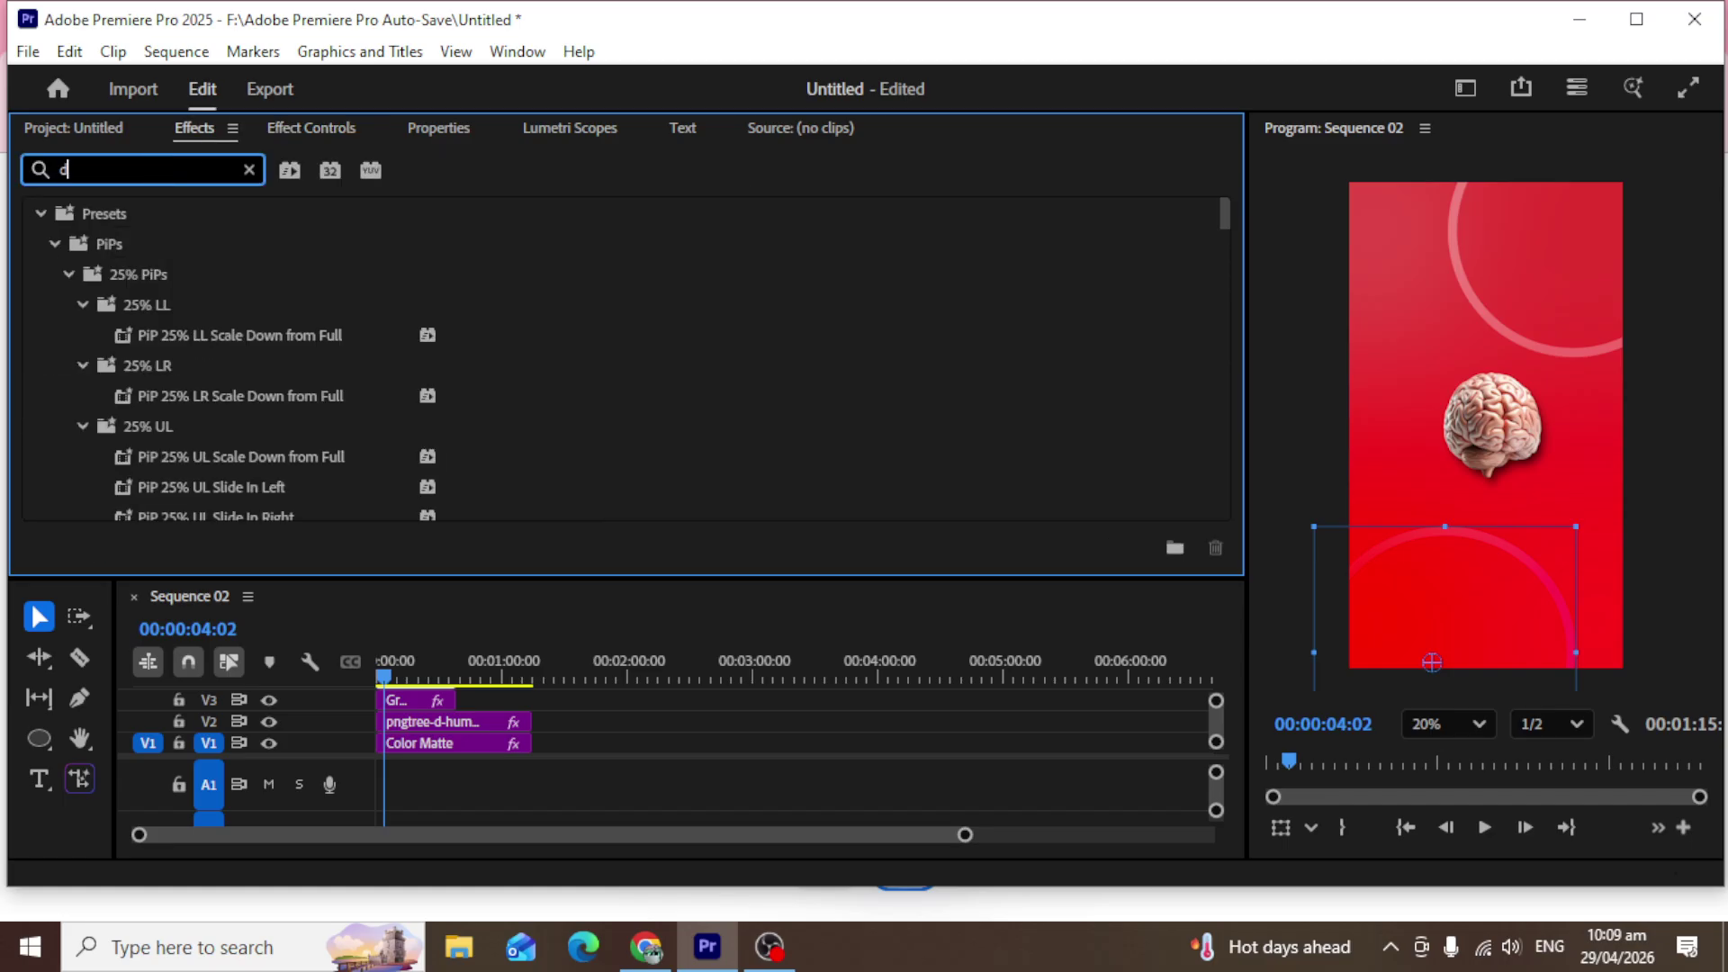
{"action": "type", "text": "rop"}
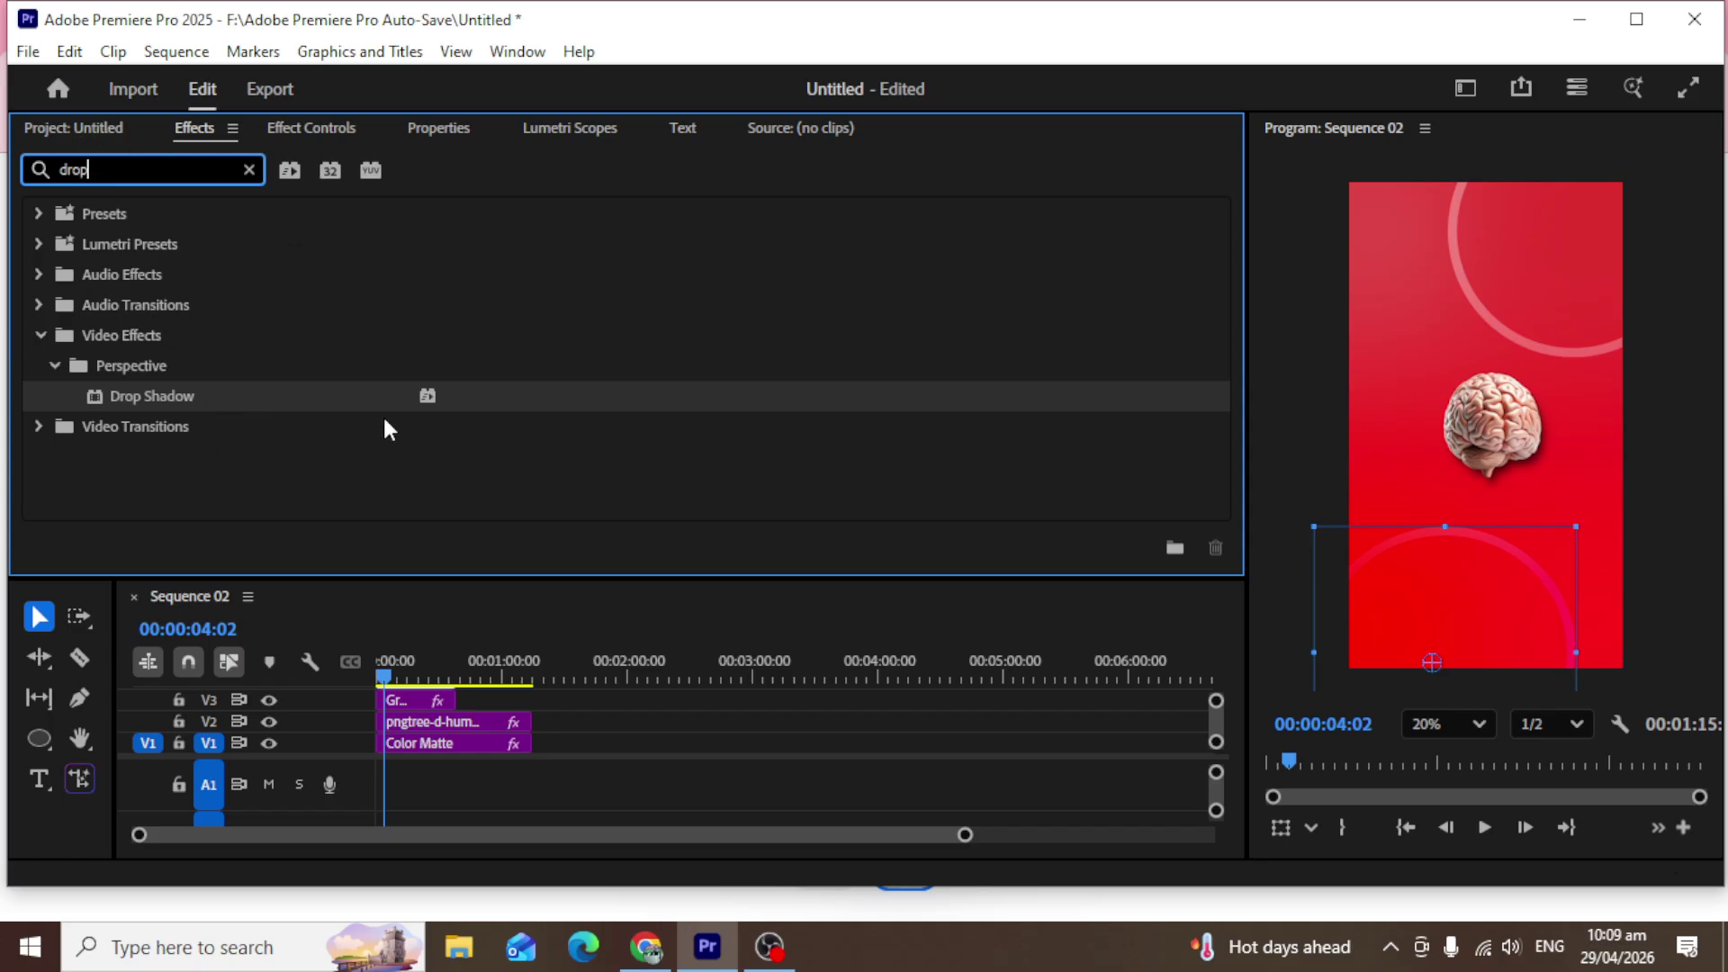
{"action": "type", "text": "'"}
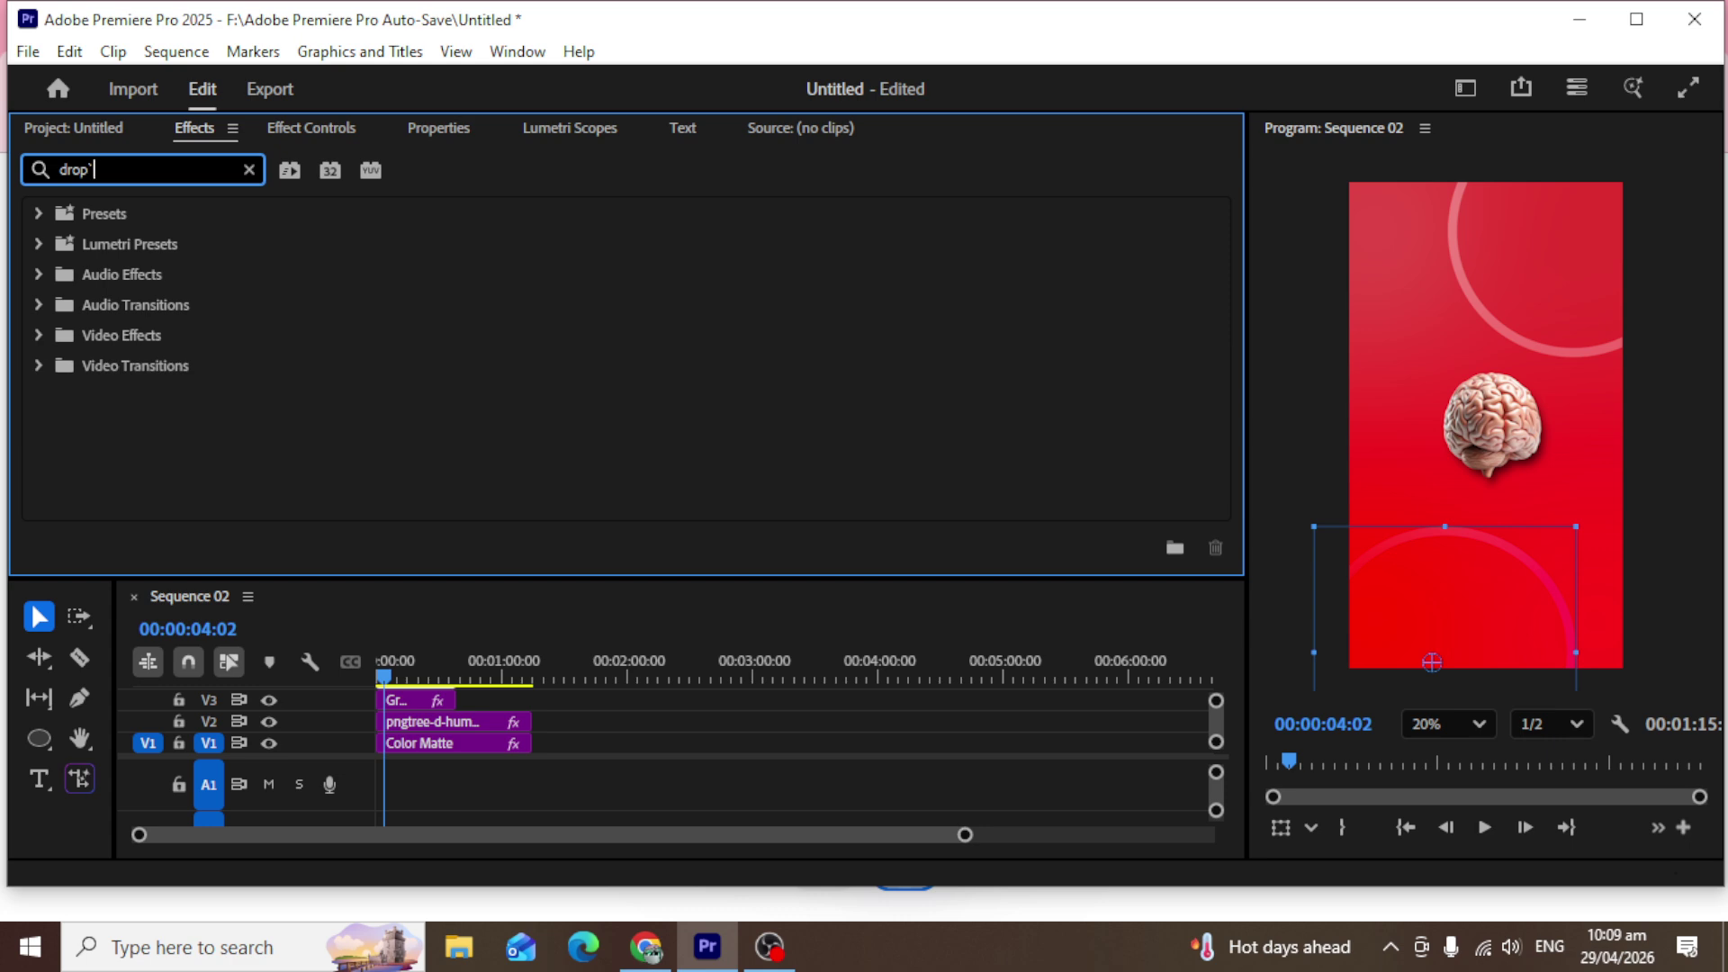
{"action": "key", "text": "BackSpace"}
{"action": "key", "text": "BackSpace"}
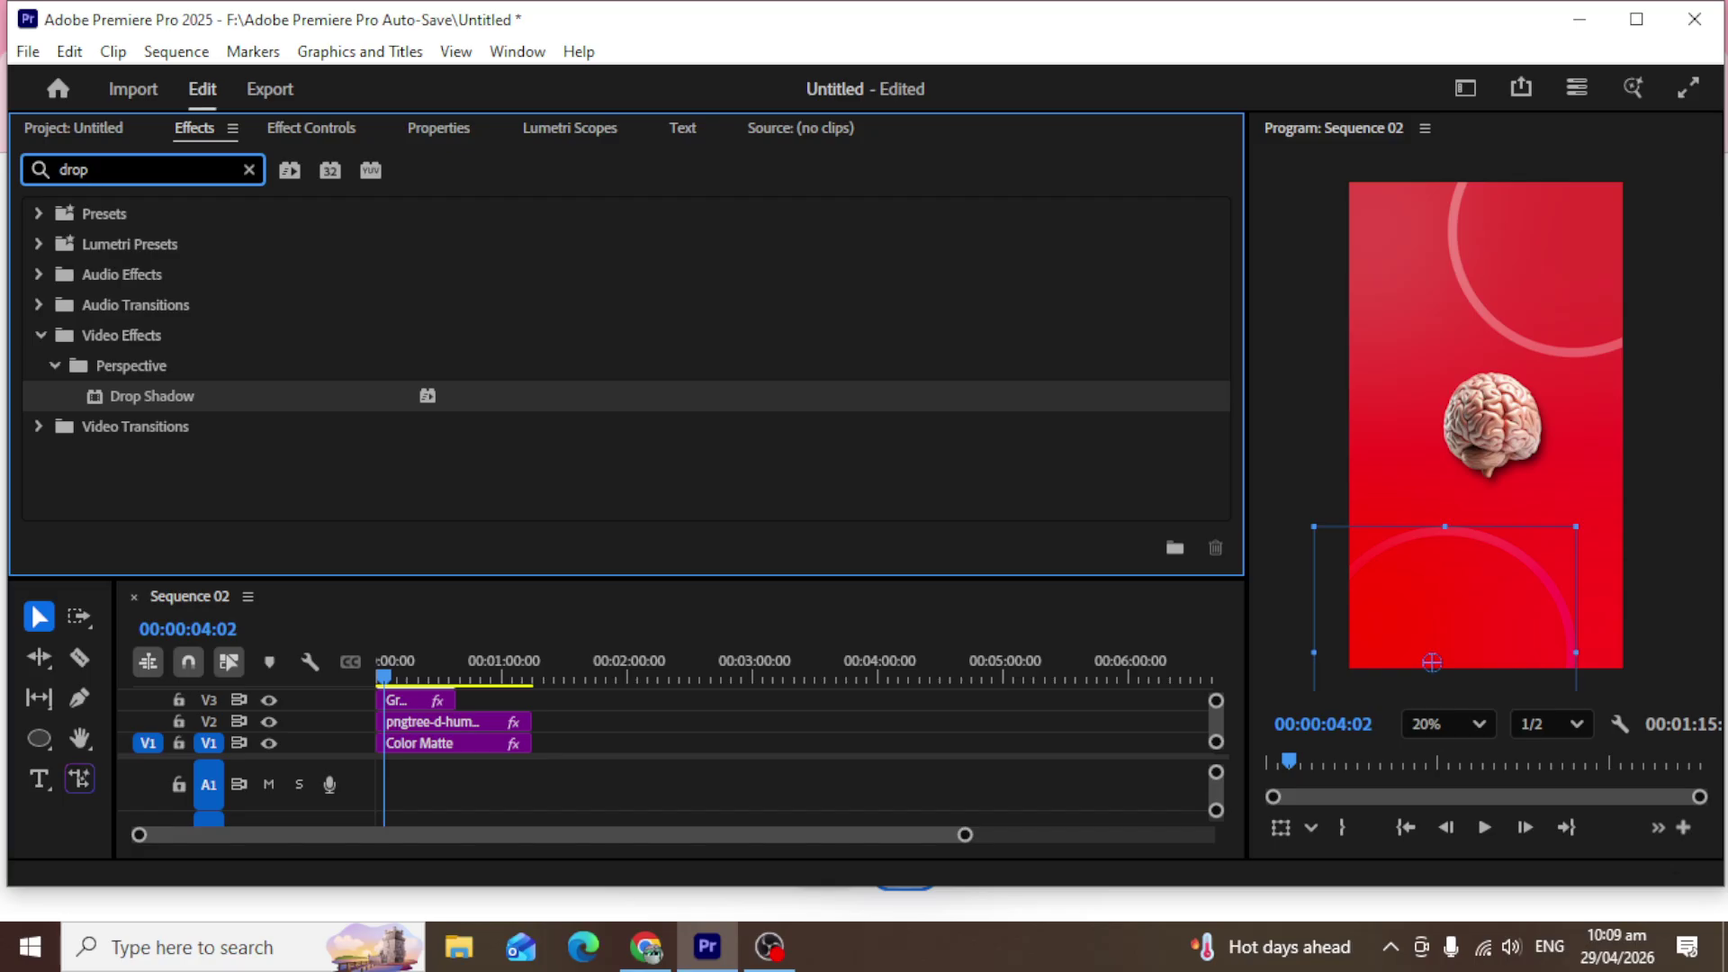
{"action": "left_click", "coordinate": [437, 304]}
{"action": "left_click", "coordinate": [251, 167]}
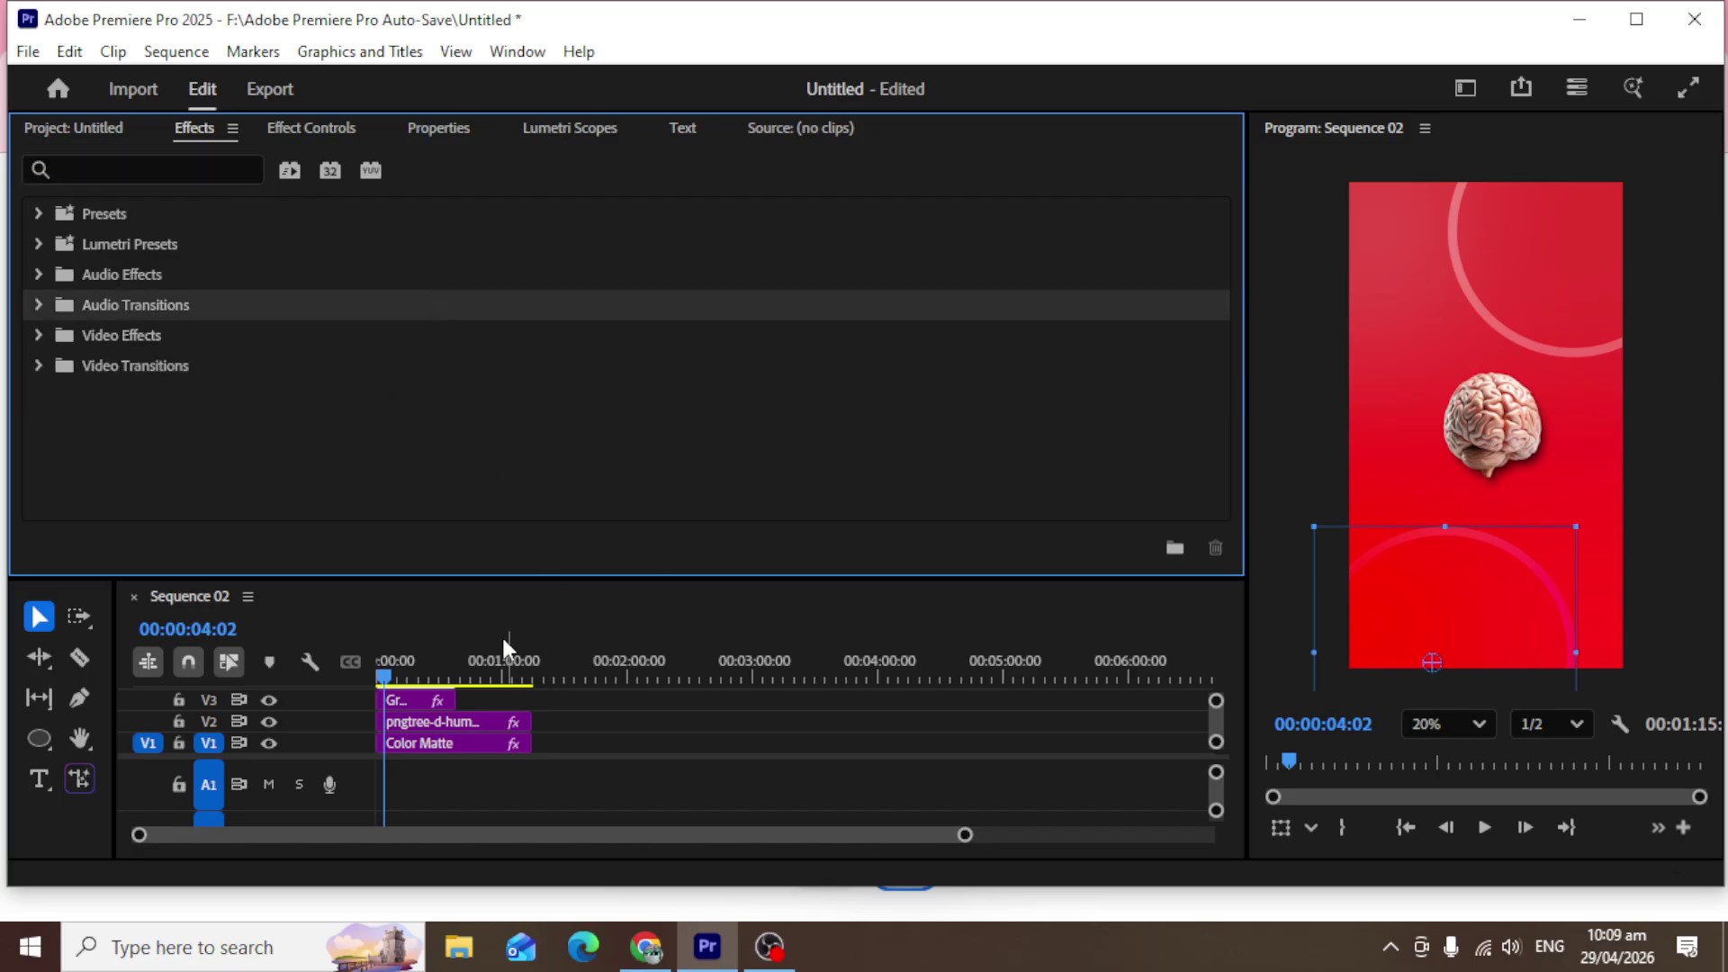
Find the Drop Shadow effect and apply it to the circle graphics on tracks V4 and V3.
{"action": "key", "text": "grave"}
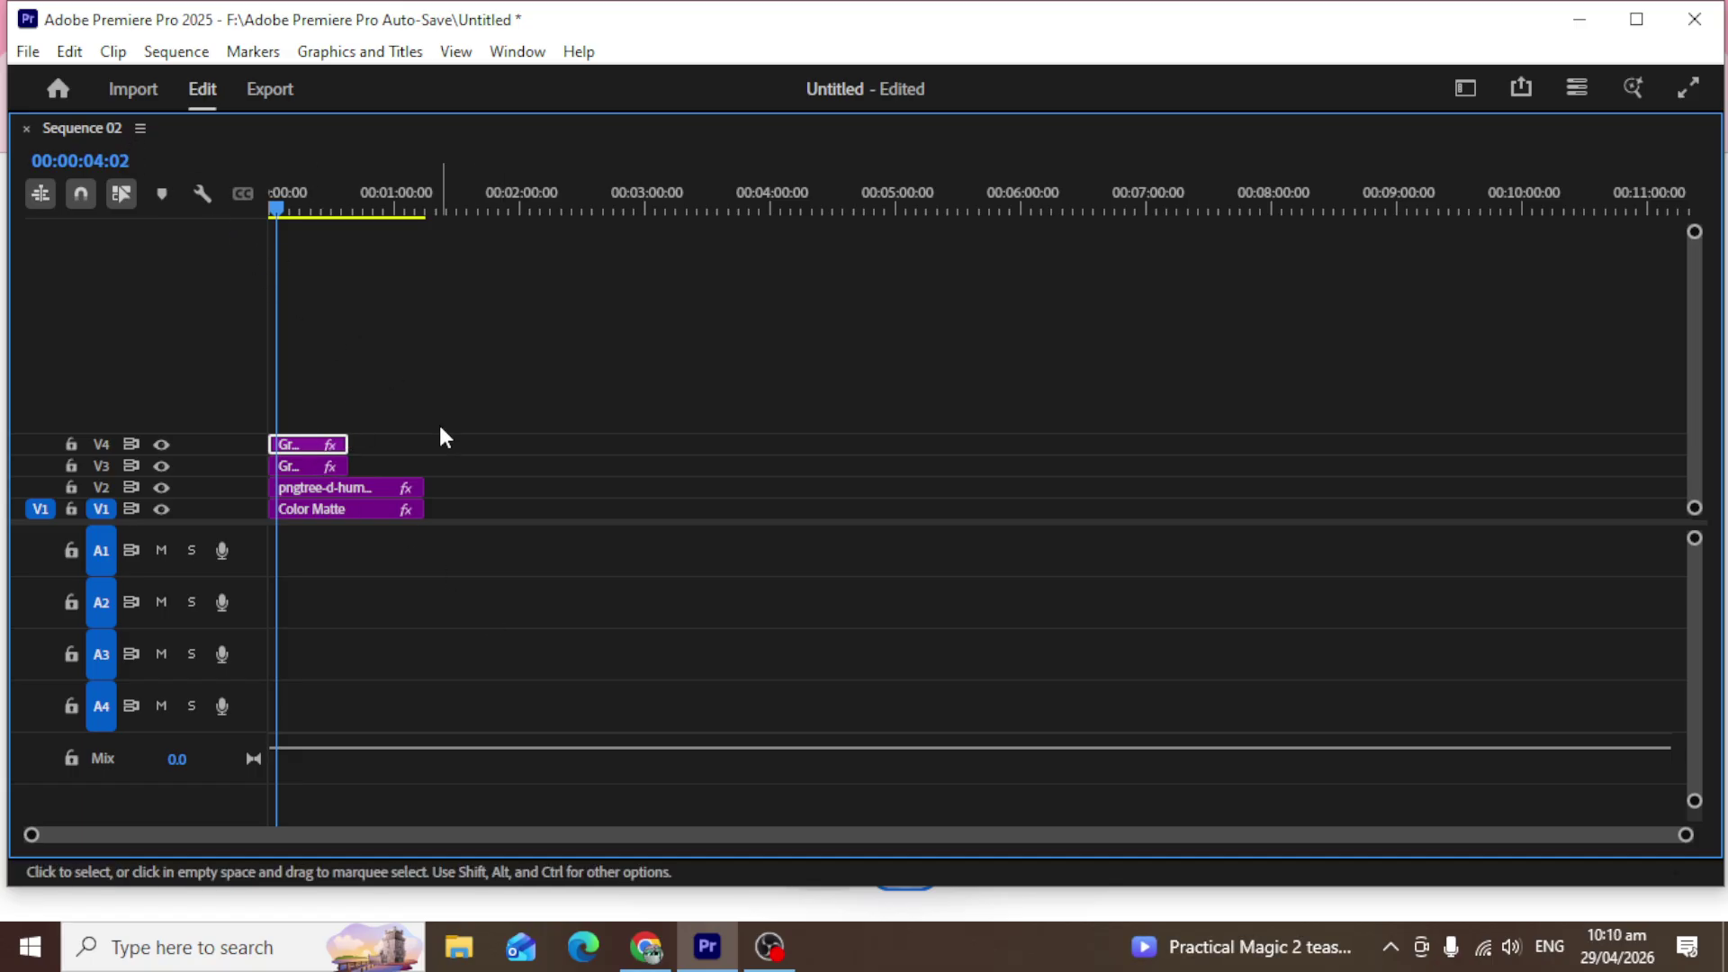
{"action": "left_click", "coordinate": [434, 371]}
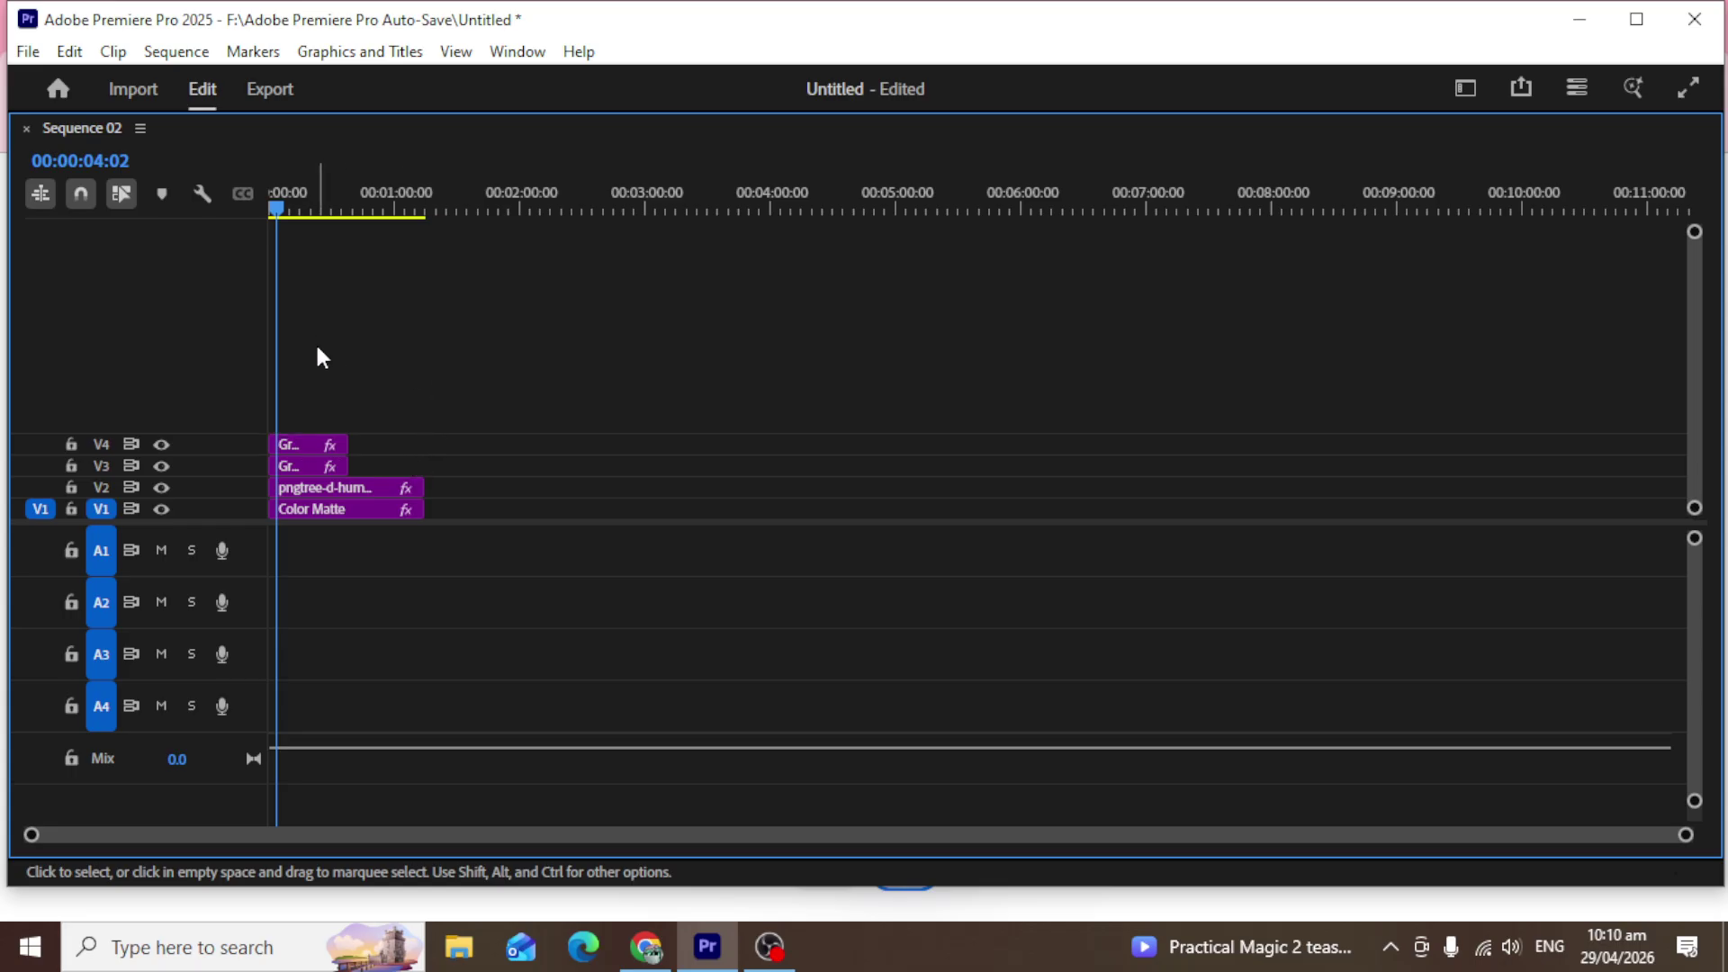
{"action": "left_click", "coordinate": [311, 441]}
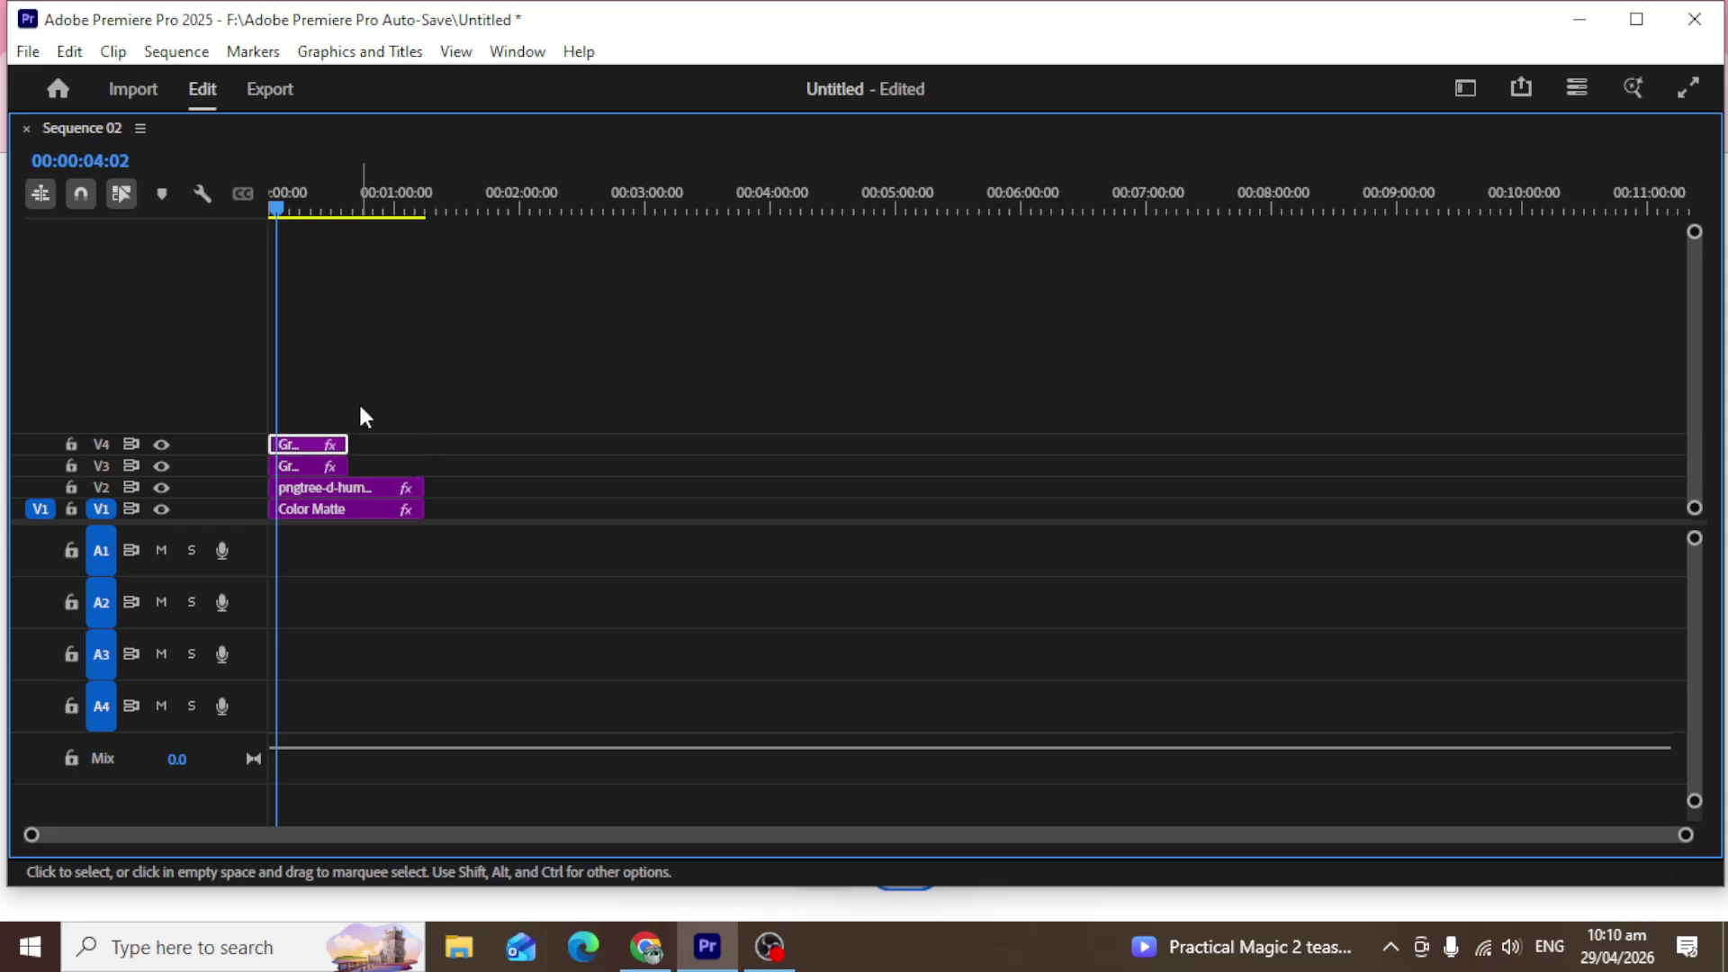
{"action": "key", "text": "grave"}
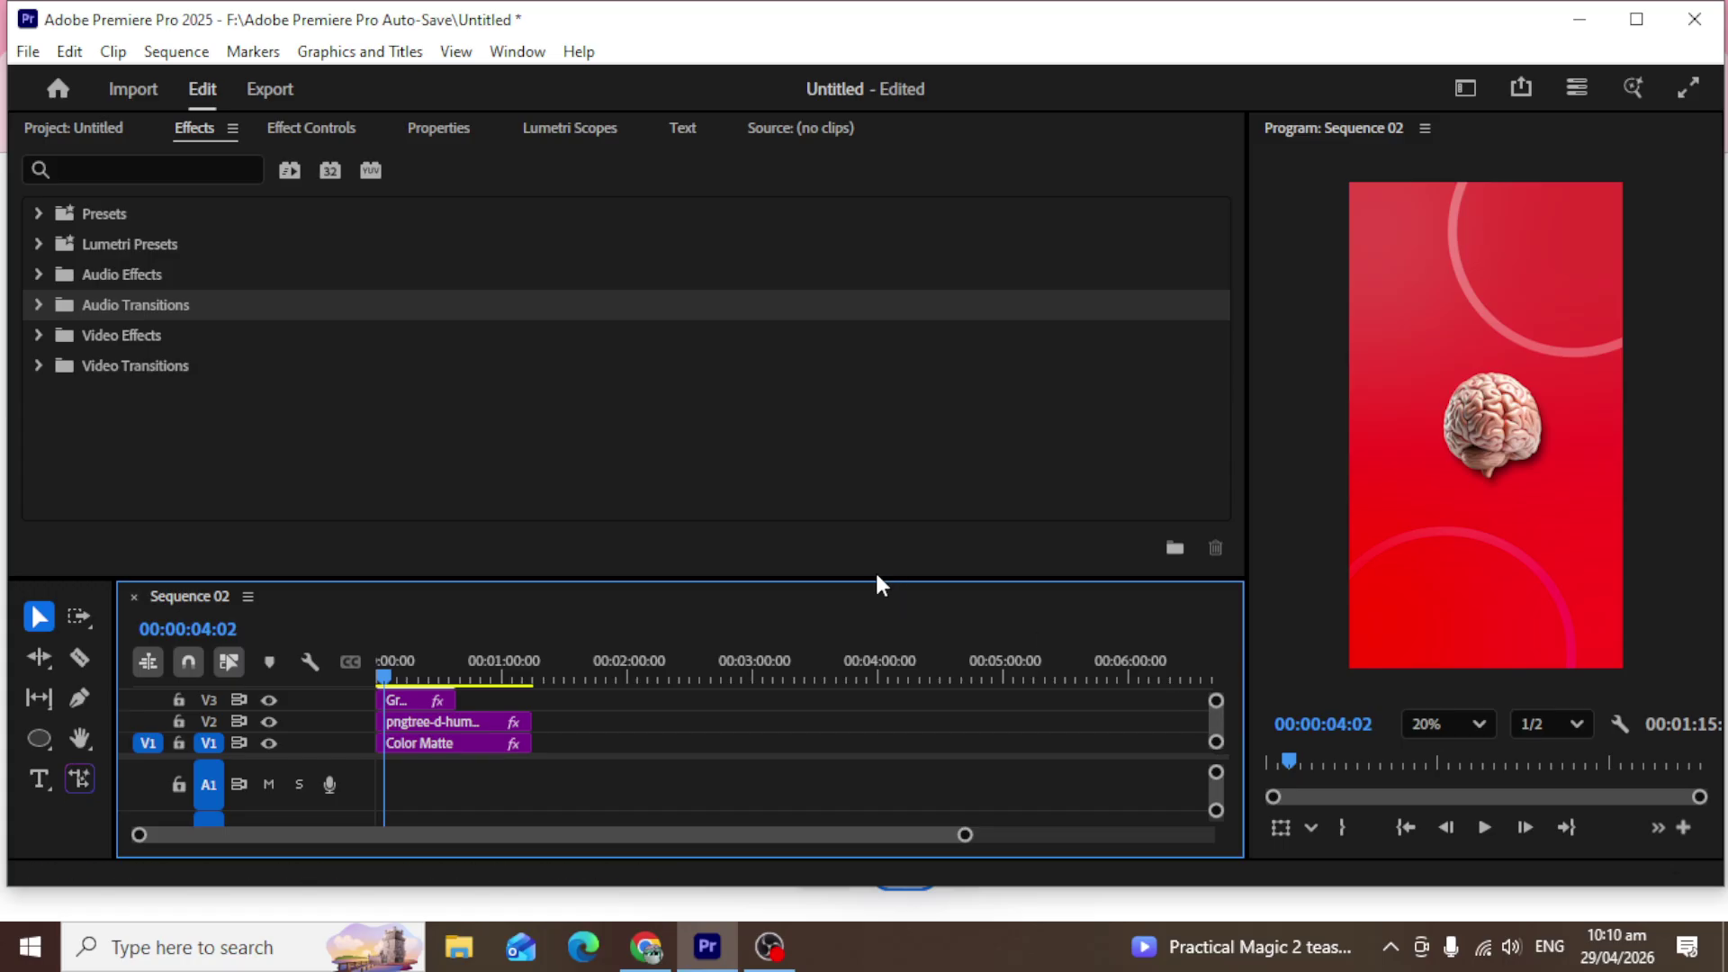
{"action": "left_click_drag", "start_coordinate": [877, 583], "coordinate": [879, 297]}
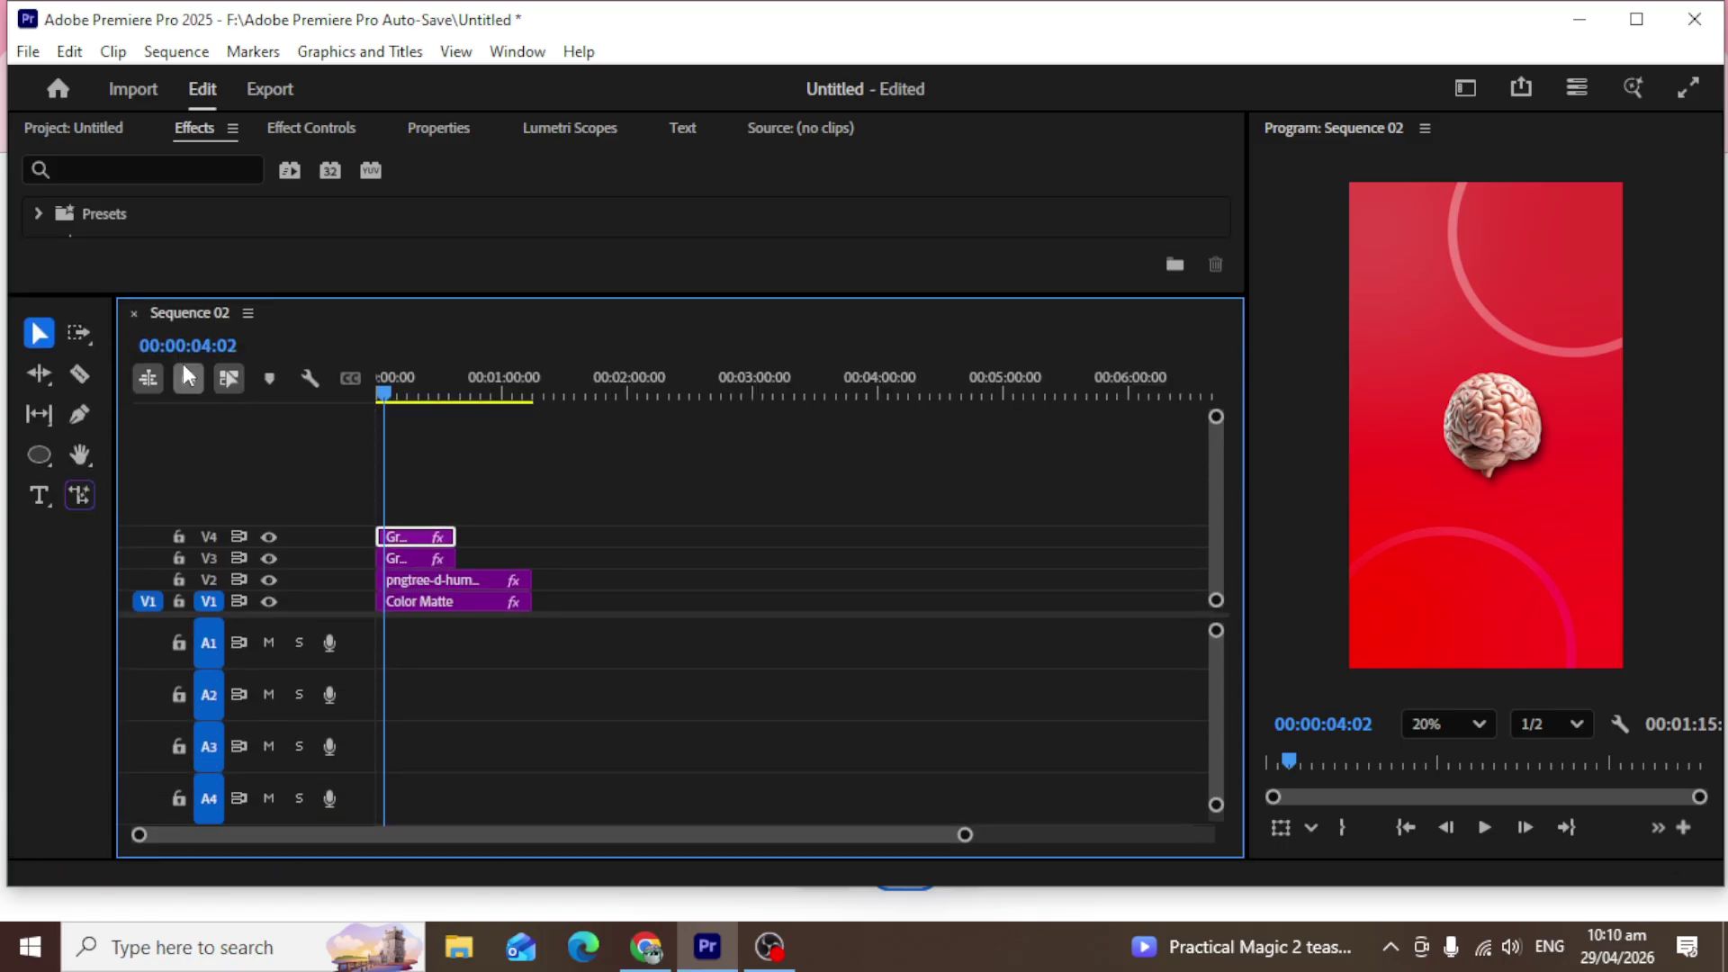
{"action": "left_click", "coordinate": [184, 169]}
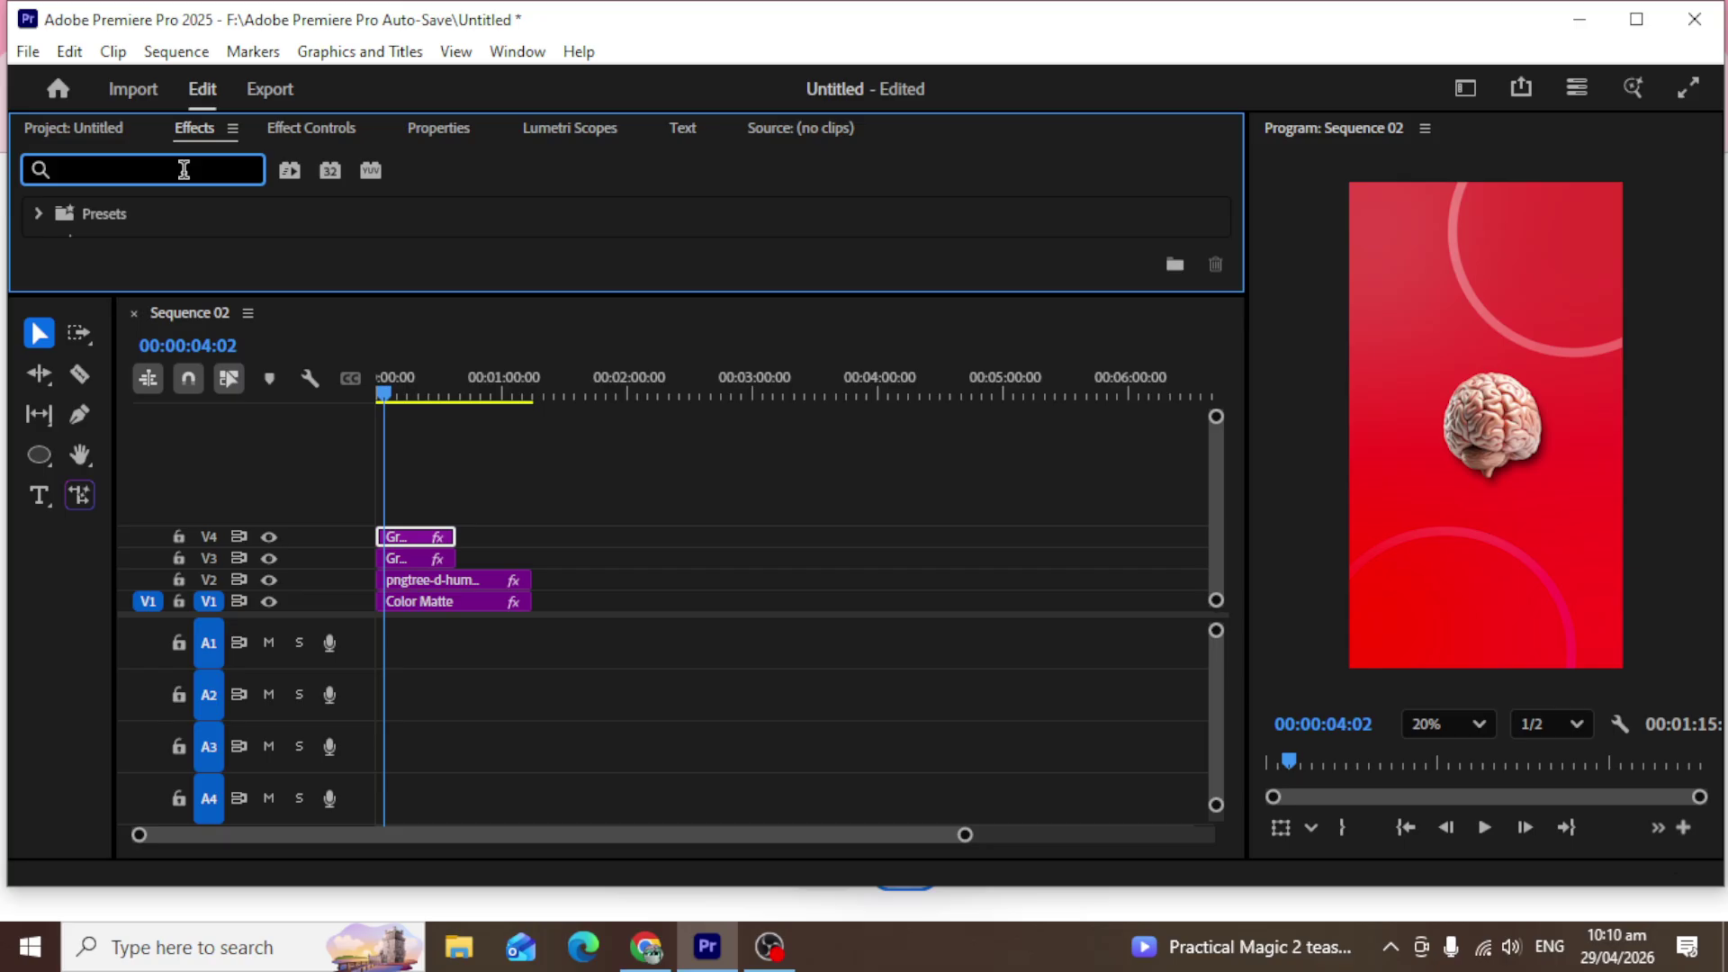
{"action": "type", "text": "dro"}
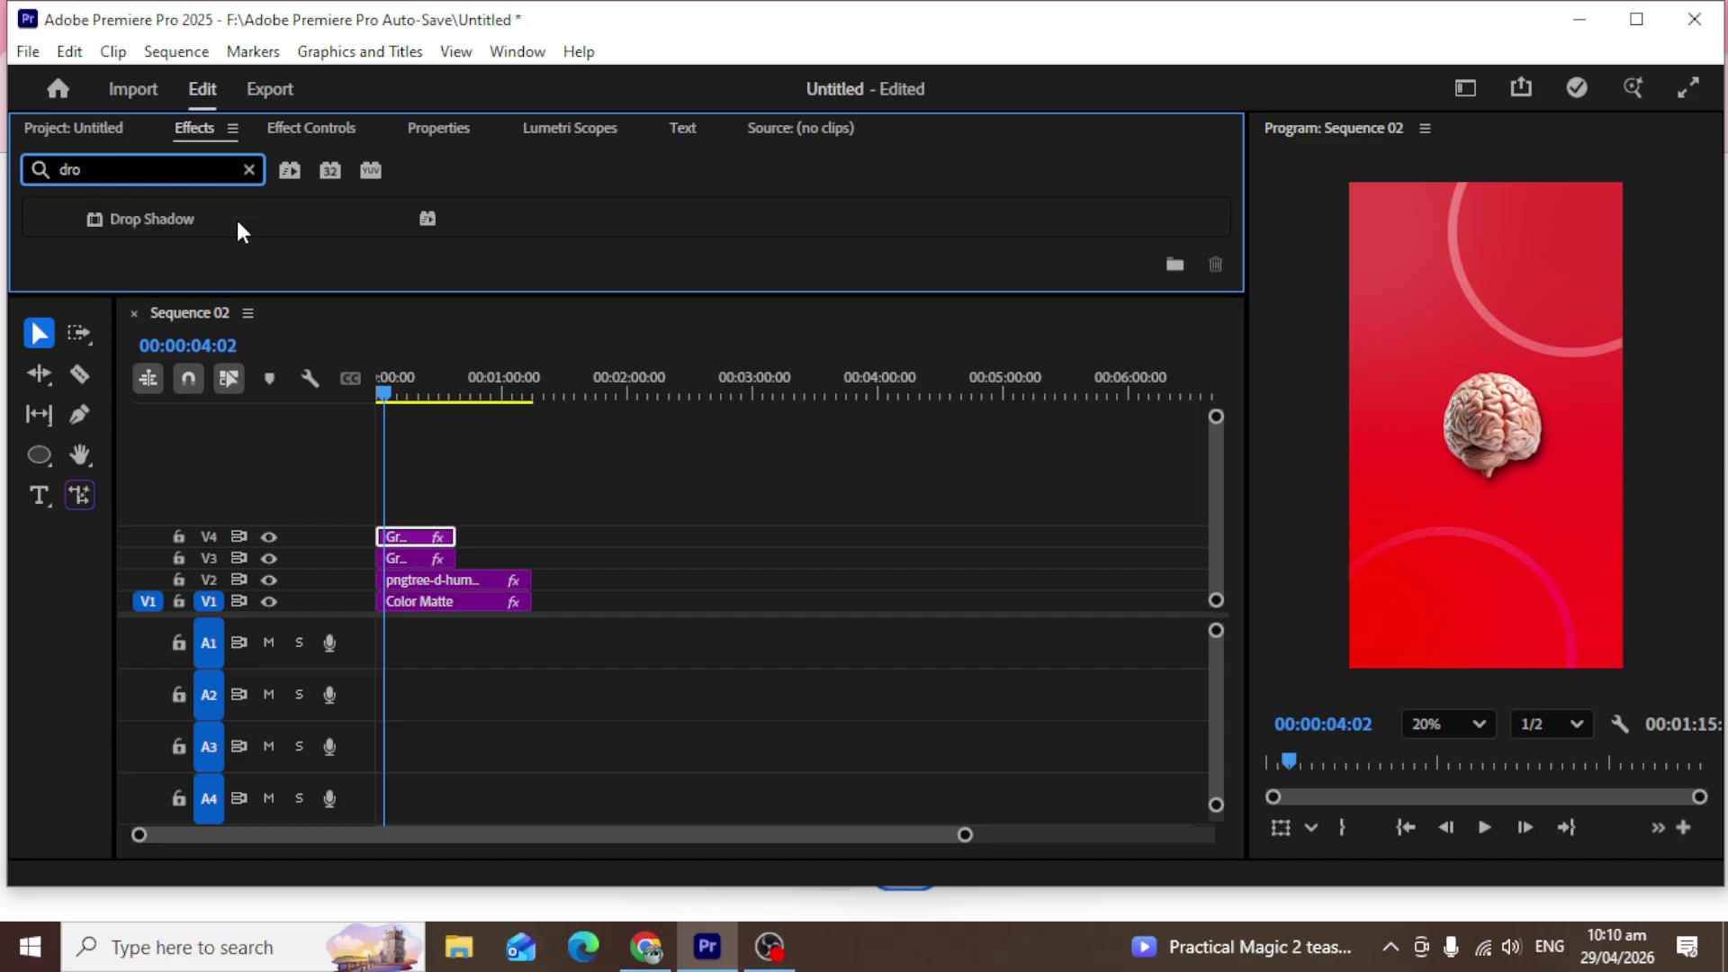
{"action": "left_click_drag", "start_coordinate": [193, 218], "coordinate": [413, 536]}
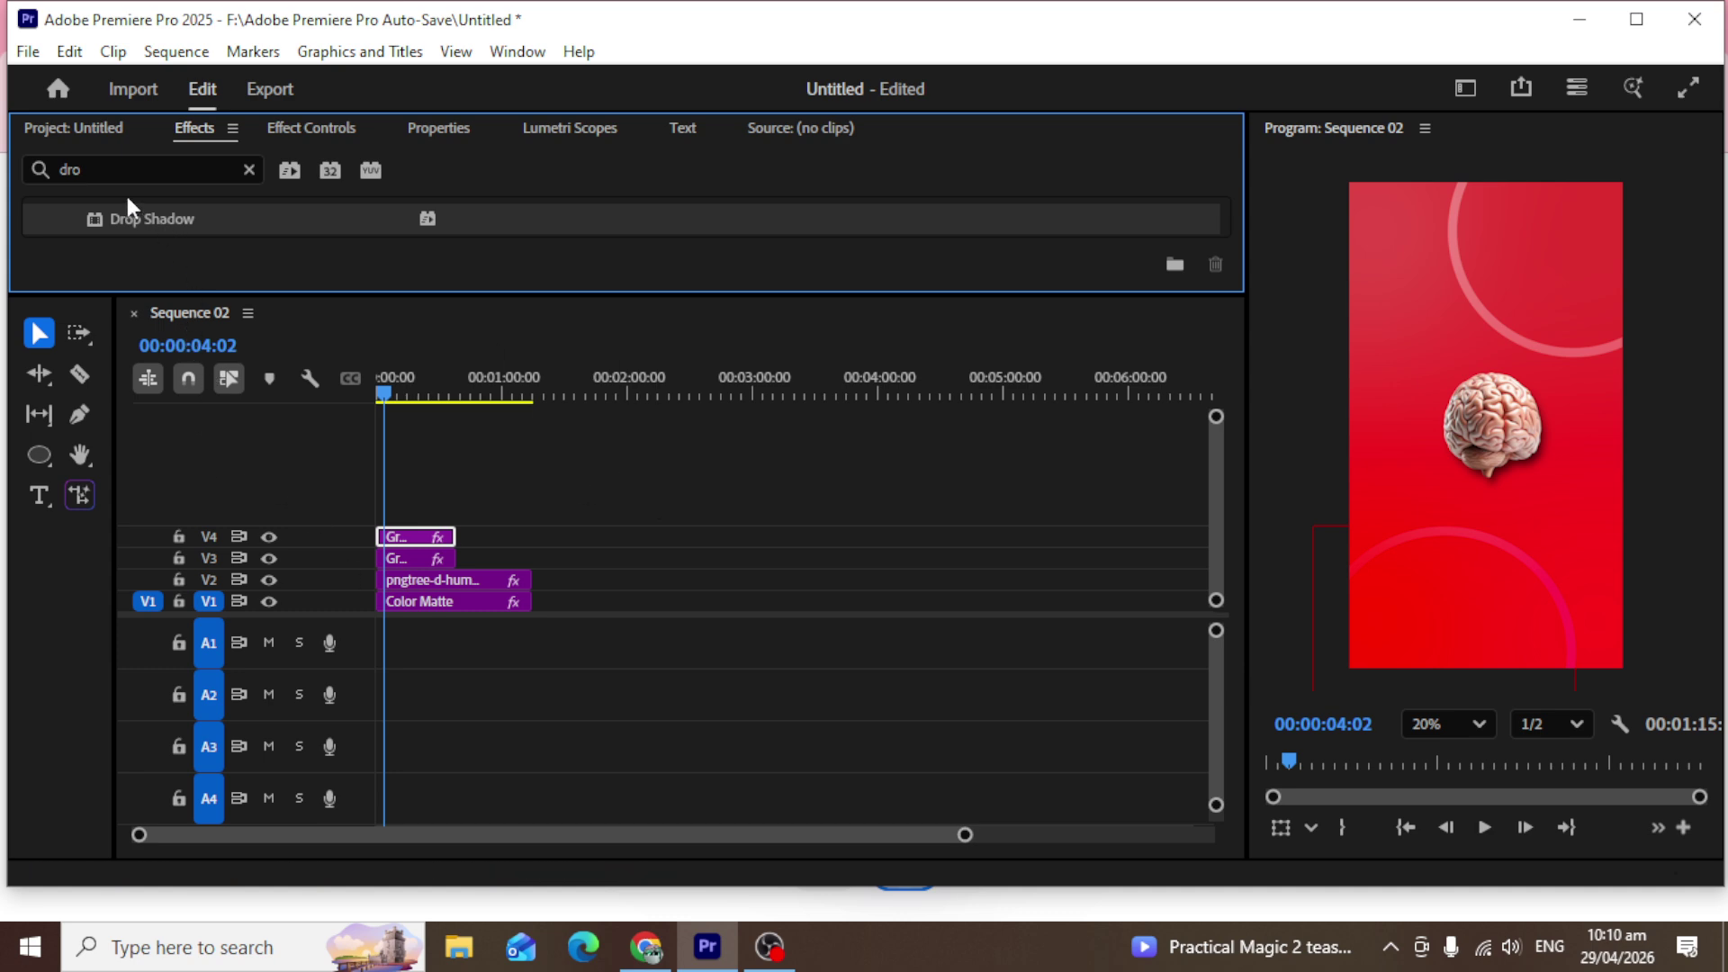
{"action": "left_click", "coordinate": [421, 559]}
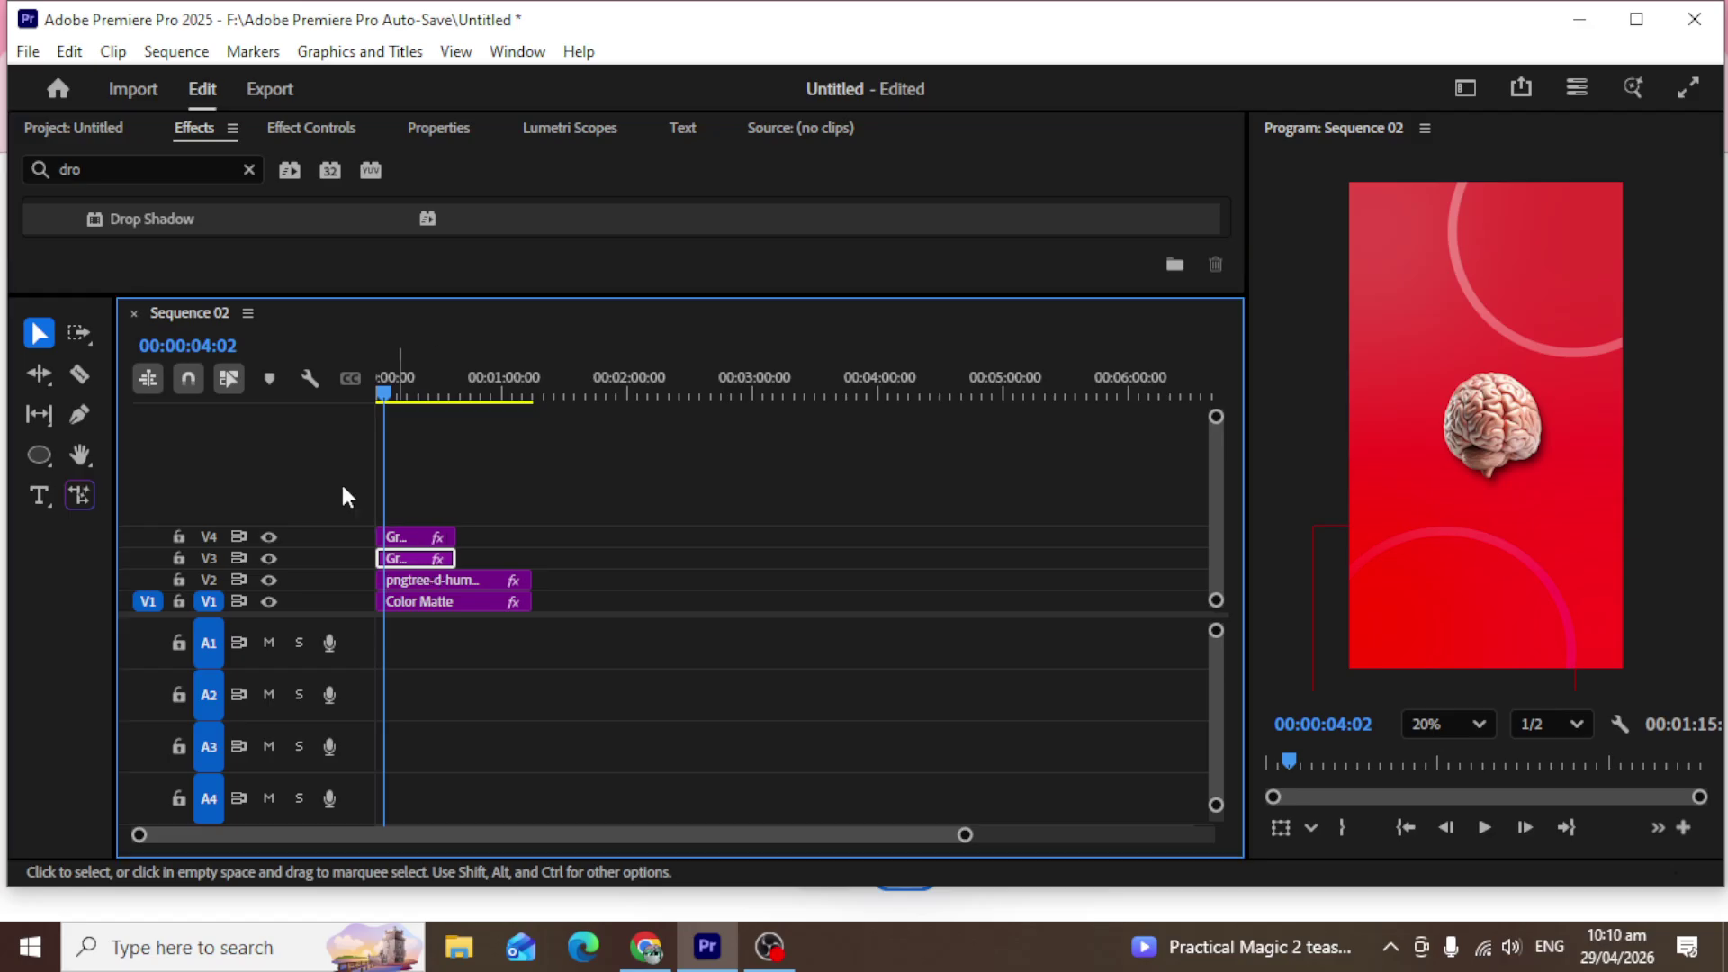
{"action": "left_click_drag", "start_coordinate": [171, 218], "coordinate": [414, 539]}
Set the V4 circle graphic's drop shadow opacity to 73% and its direction to 128°.
{"action": "left_click", "coordinate": [412, 535]}
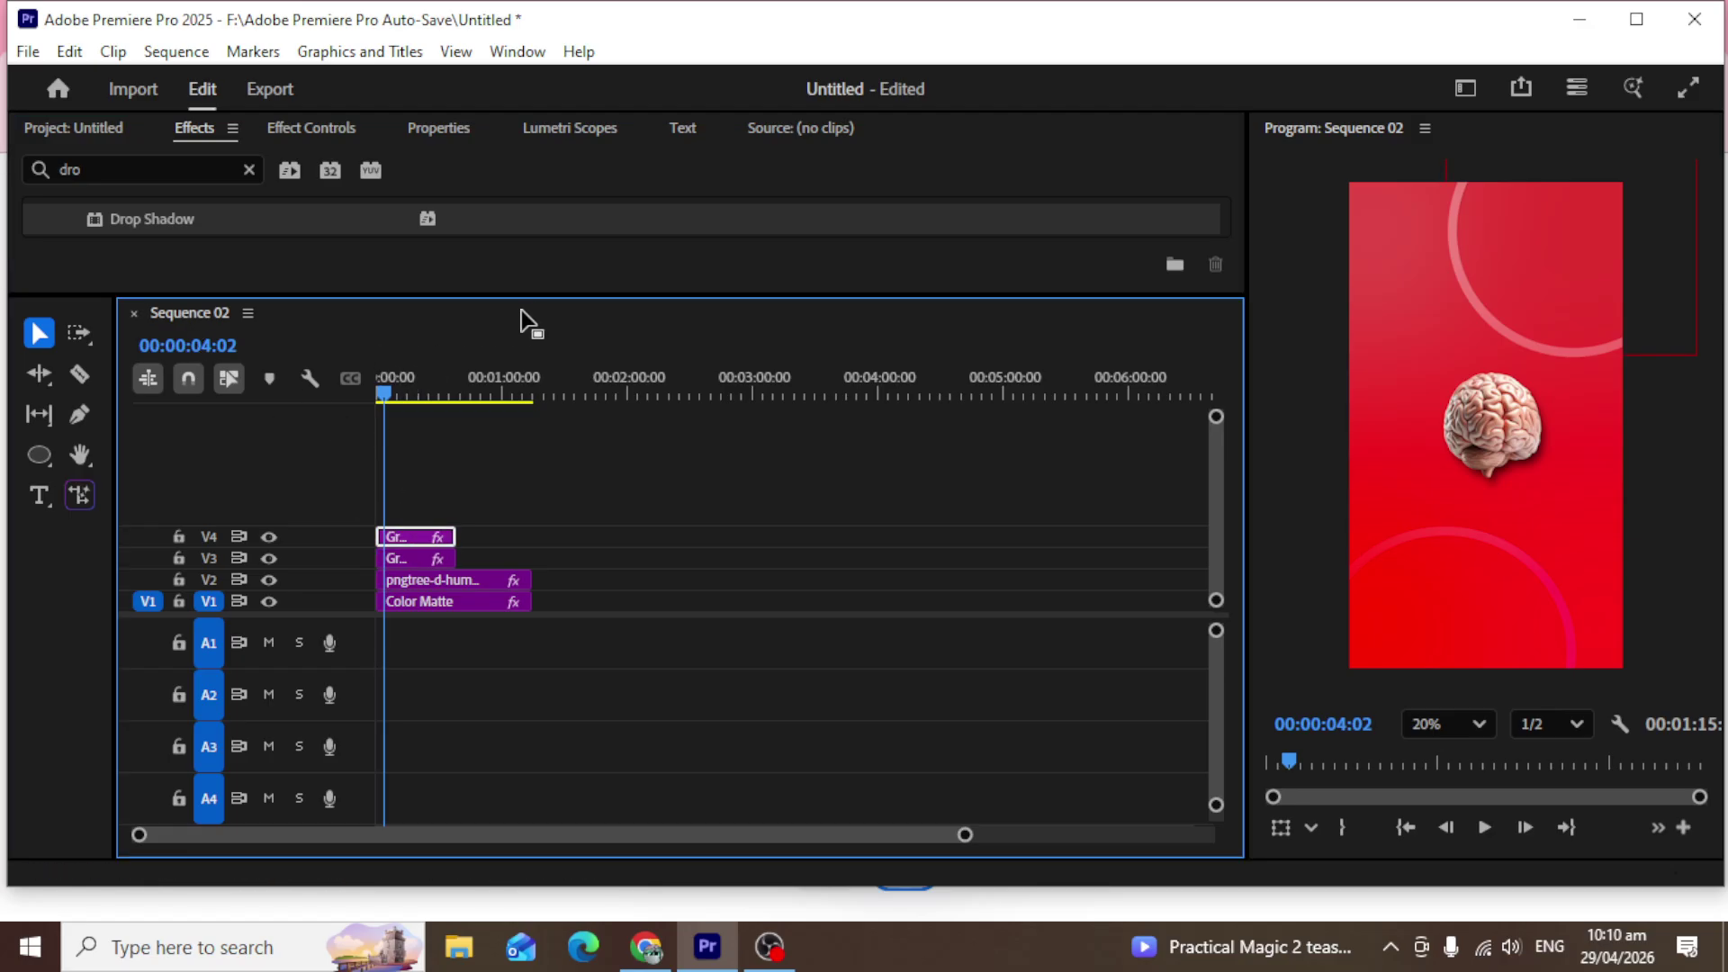
{"action": "left_click_drag", "start_coordinate": [523, 297], "coordinate": [517, 525]}
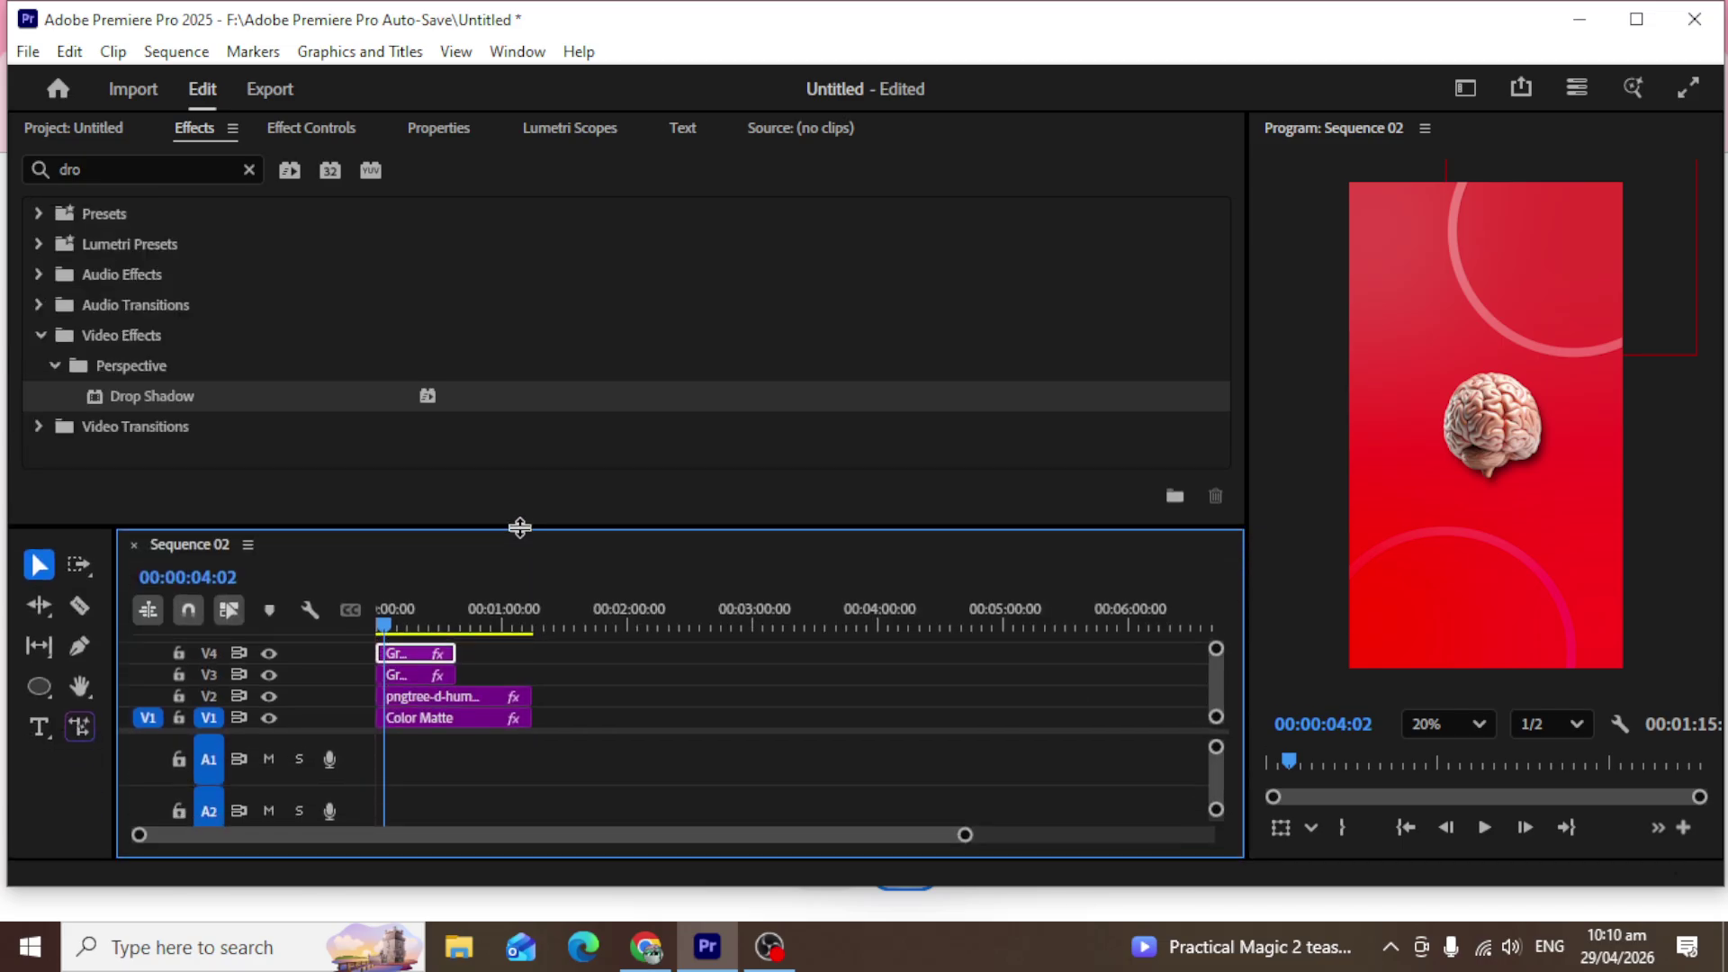
{"action": "left_click", "coordinate": [294, 127]}
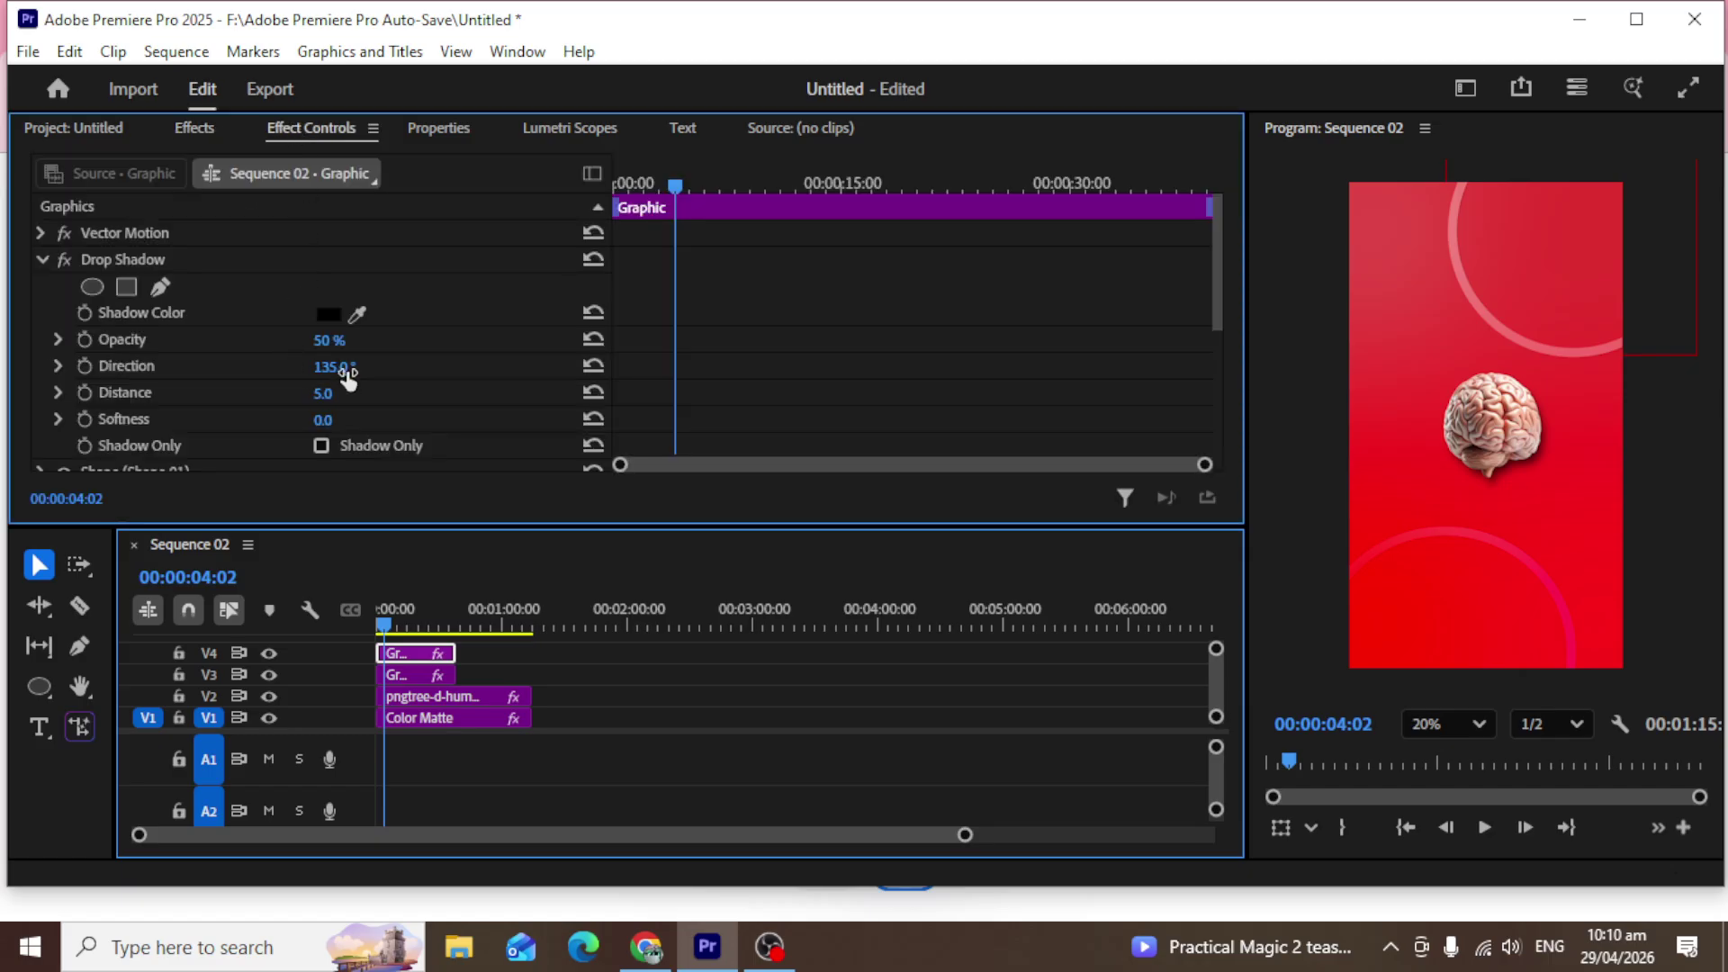
{"action": "scroll", "coordinate": [324, 396], "scroll_direction": "down", "scroll_amount": 1}
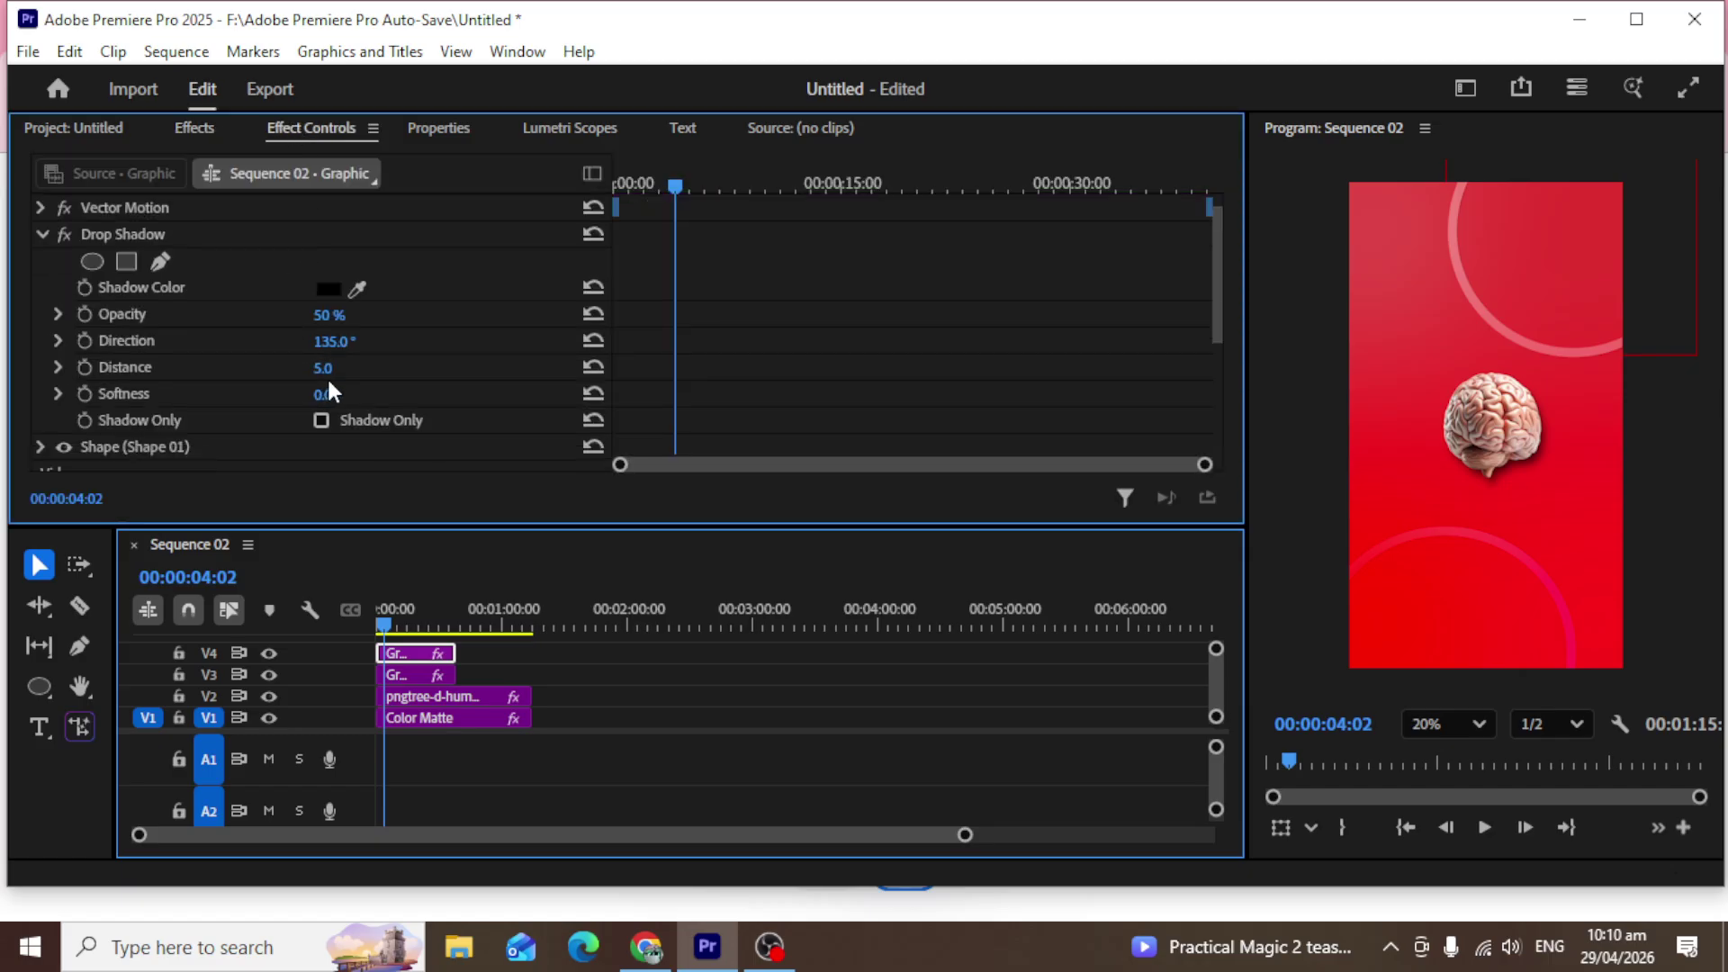
{"action": "left_click_drag", "start_coordinate": [326, 315], "coordinate": [326, 349]}
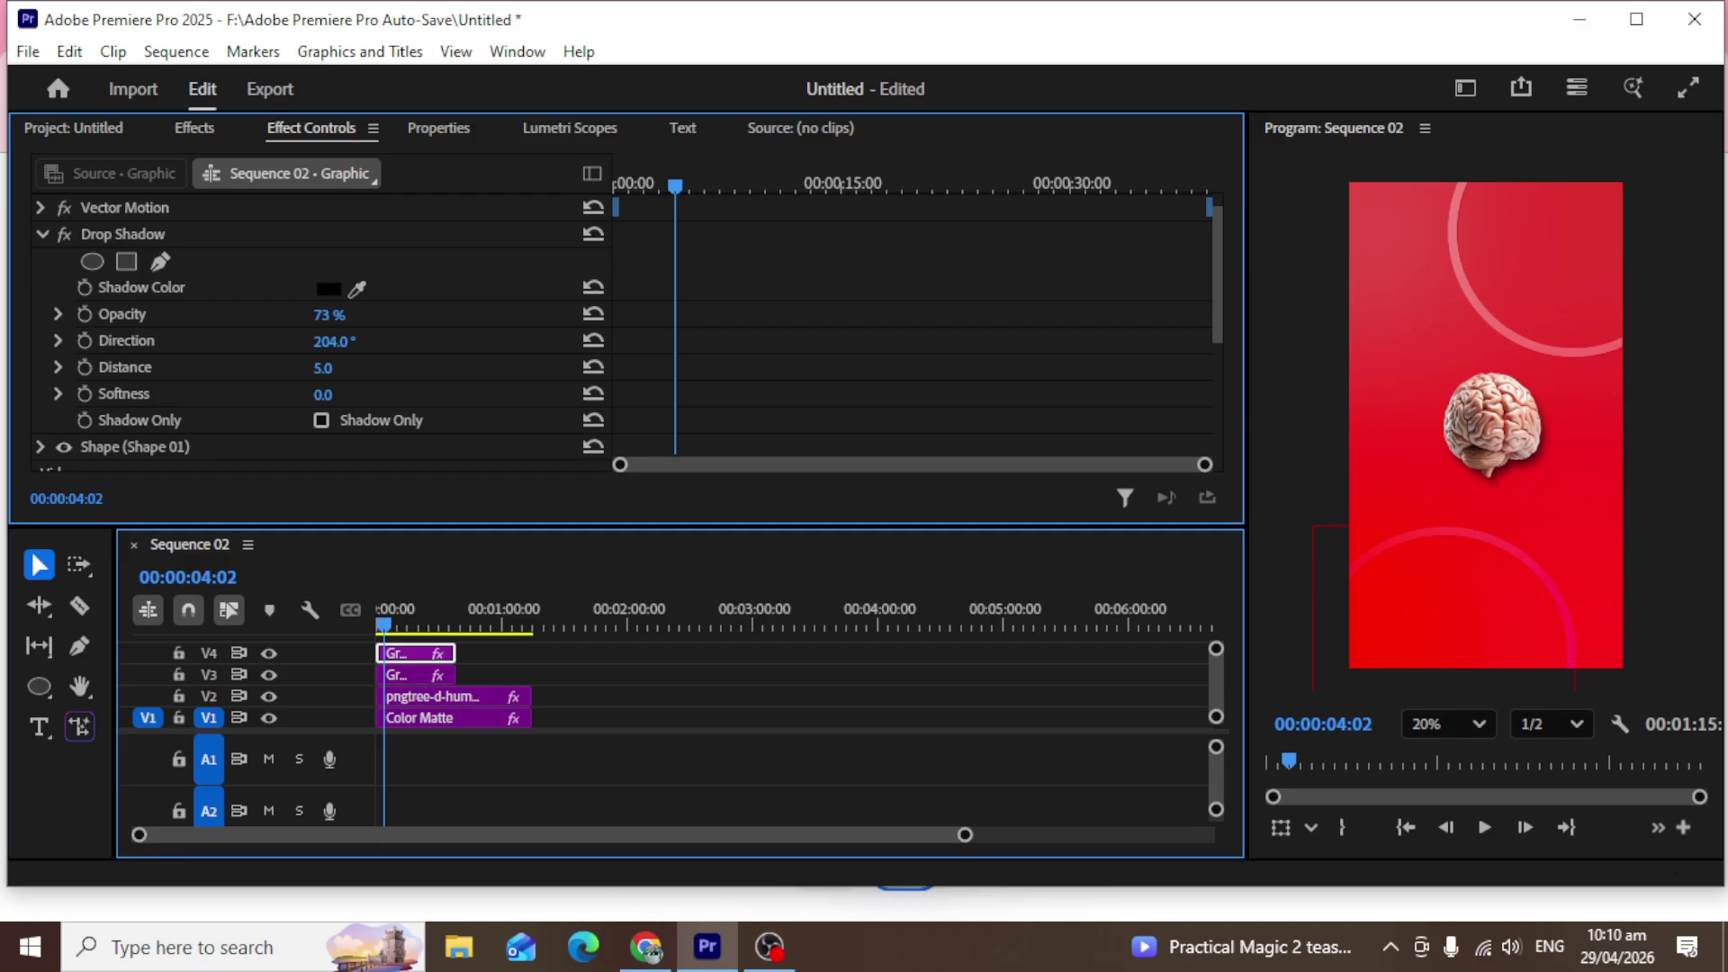
Set the V4 circle graphic's blend mode to Normal.
{"action": "scroll", "coordinate": [397, 331], "scroll_direction": "down", "scroll_amount": 5}
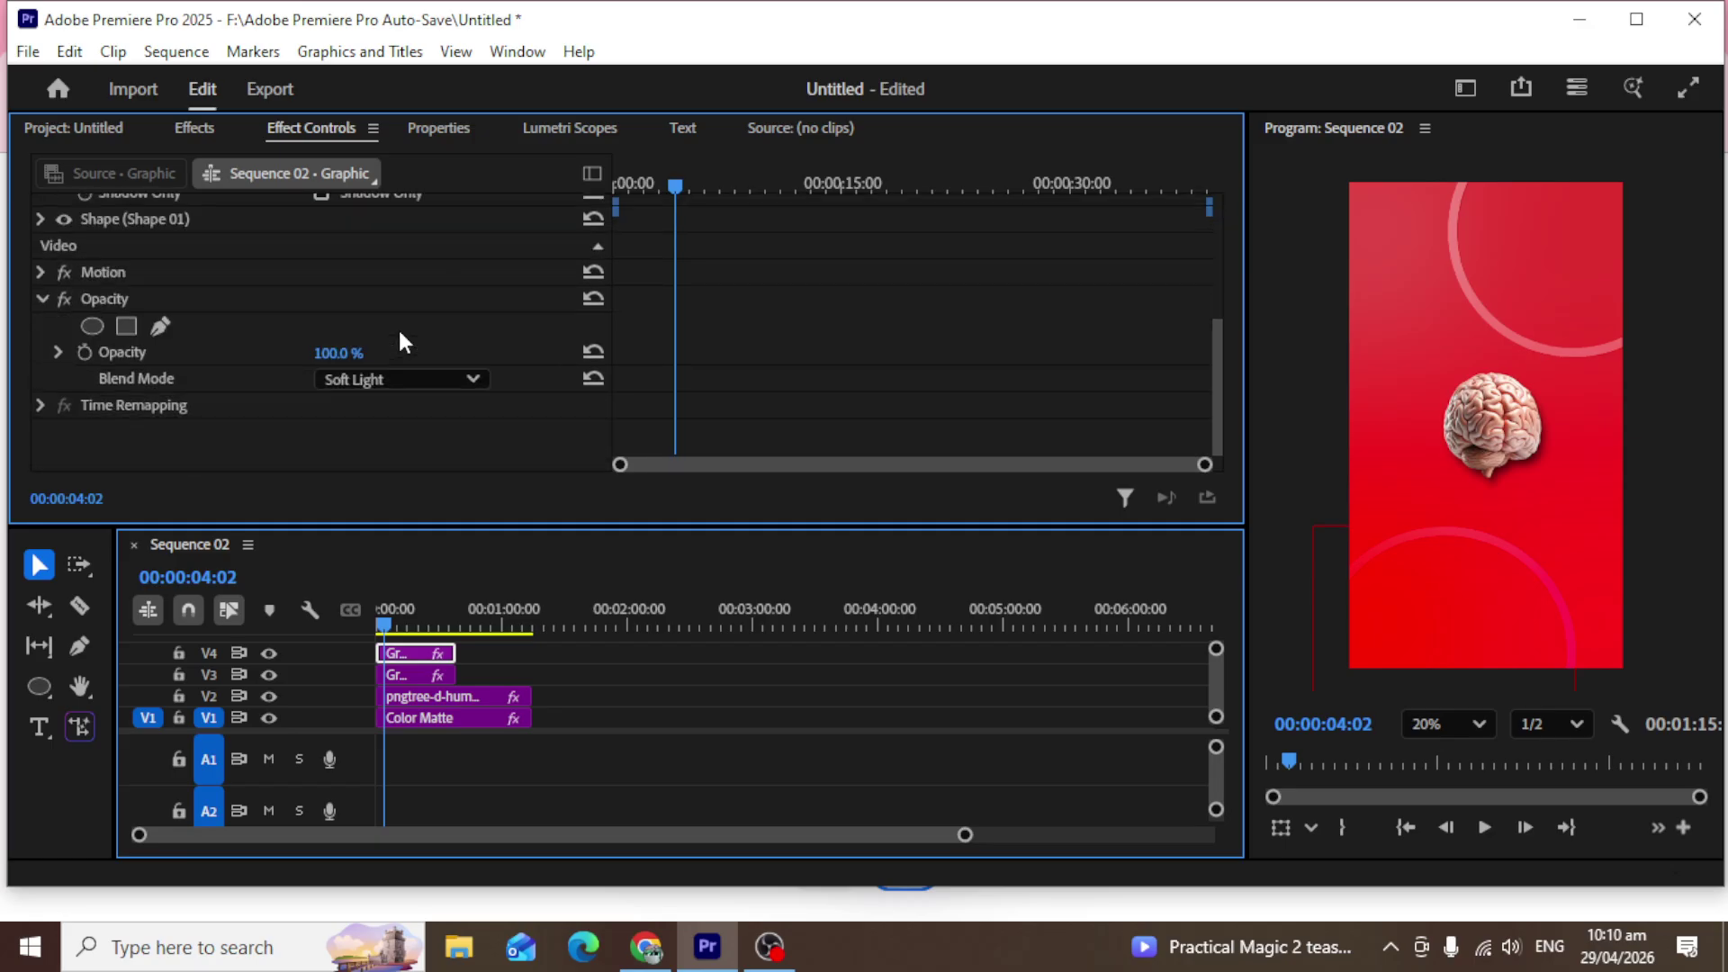
{"action": "left_click", "coordinate": [459, 378]}
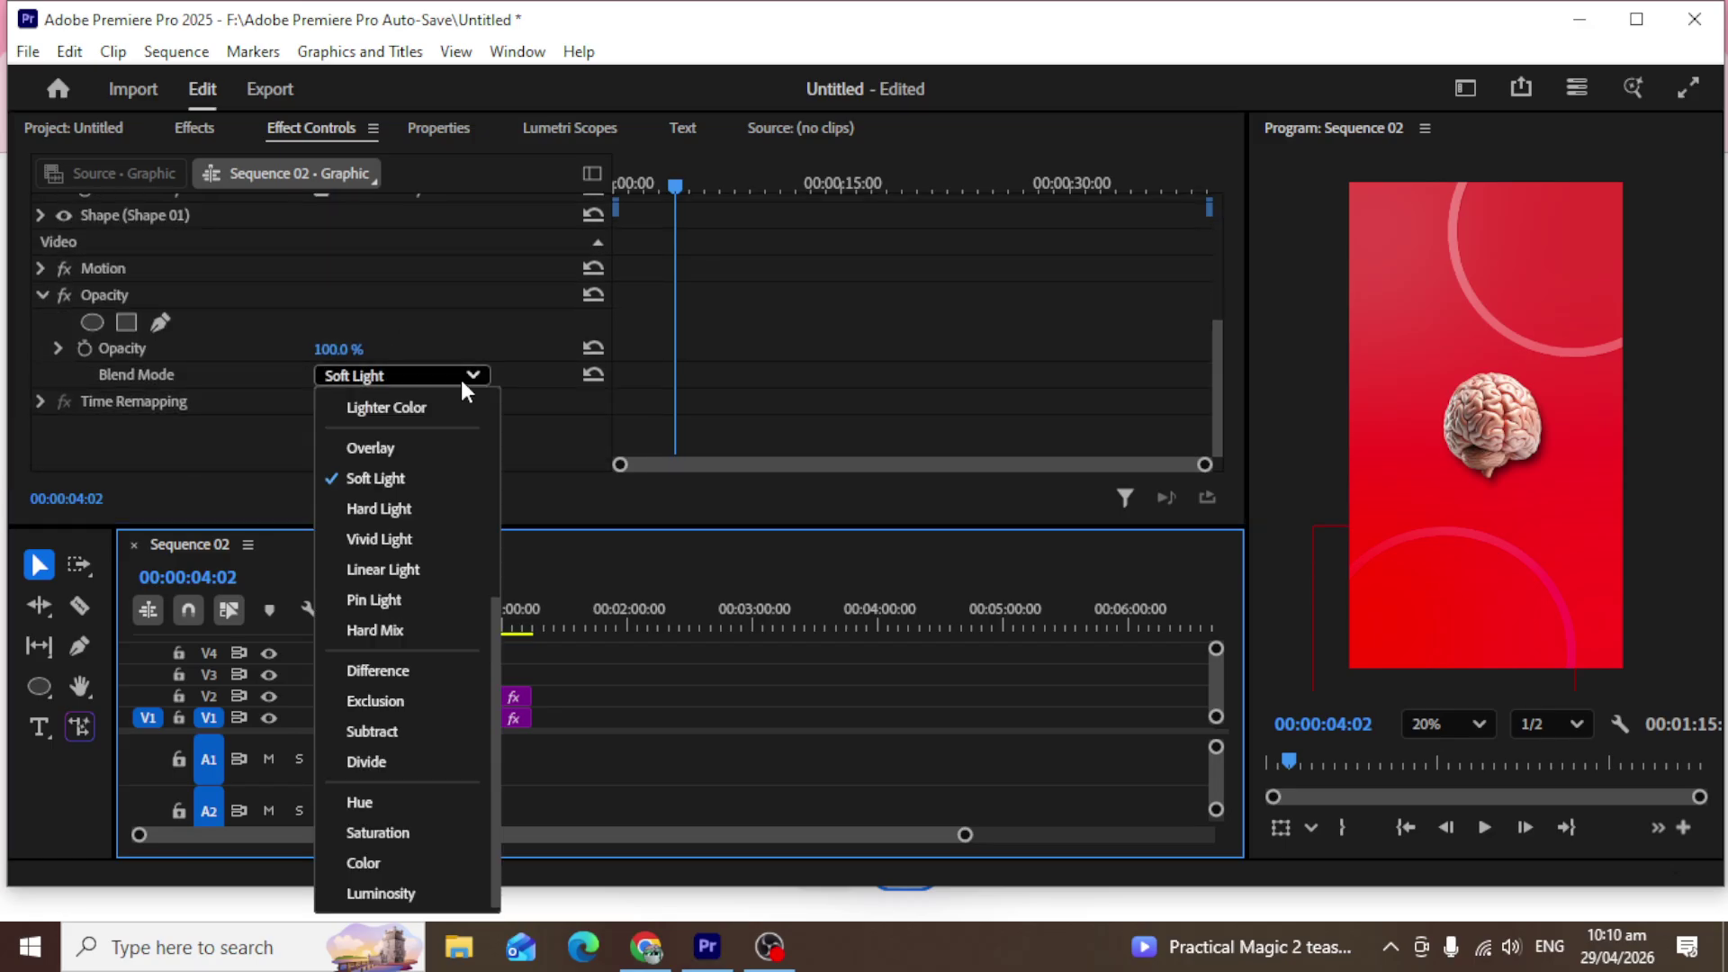
{"action": "scroll", "coordinate": [373, 410], "scroll_direction": "up", "scroll_amount": 3}
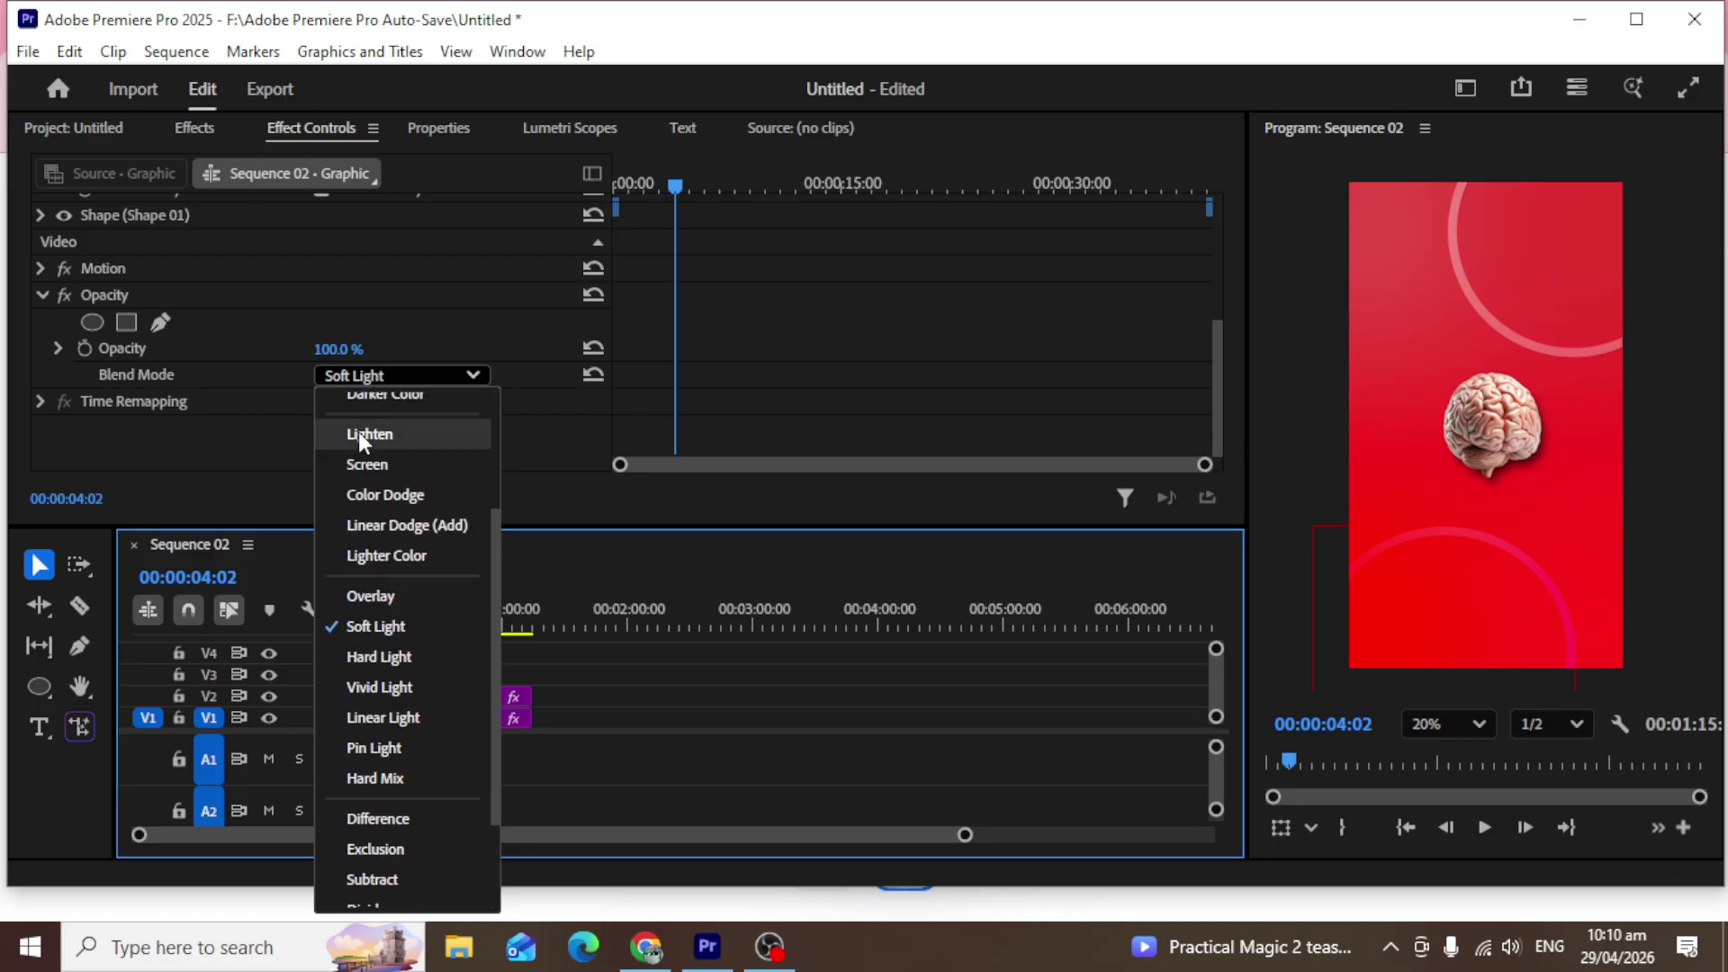
{"action": "scroll", "coordinate": [358, 405], "scroll_direction": "up", "scroll_amount": 2}
{"action": "scroll", "coordinate": [421, 338], "scroll_direction": "down", "scroll_amount": 1}
{"action": "left_click", "coordinate": [386, 434]}
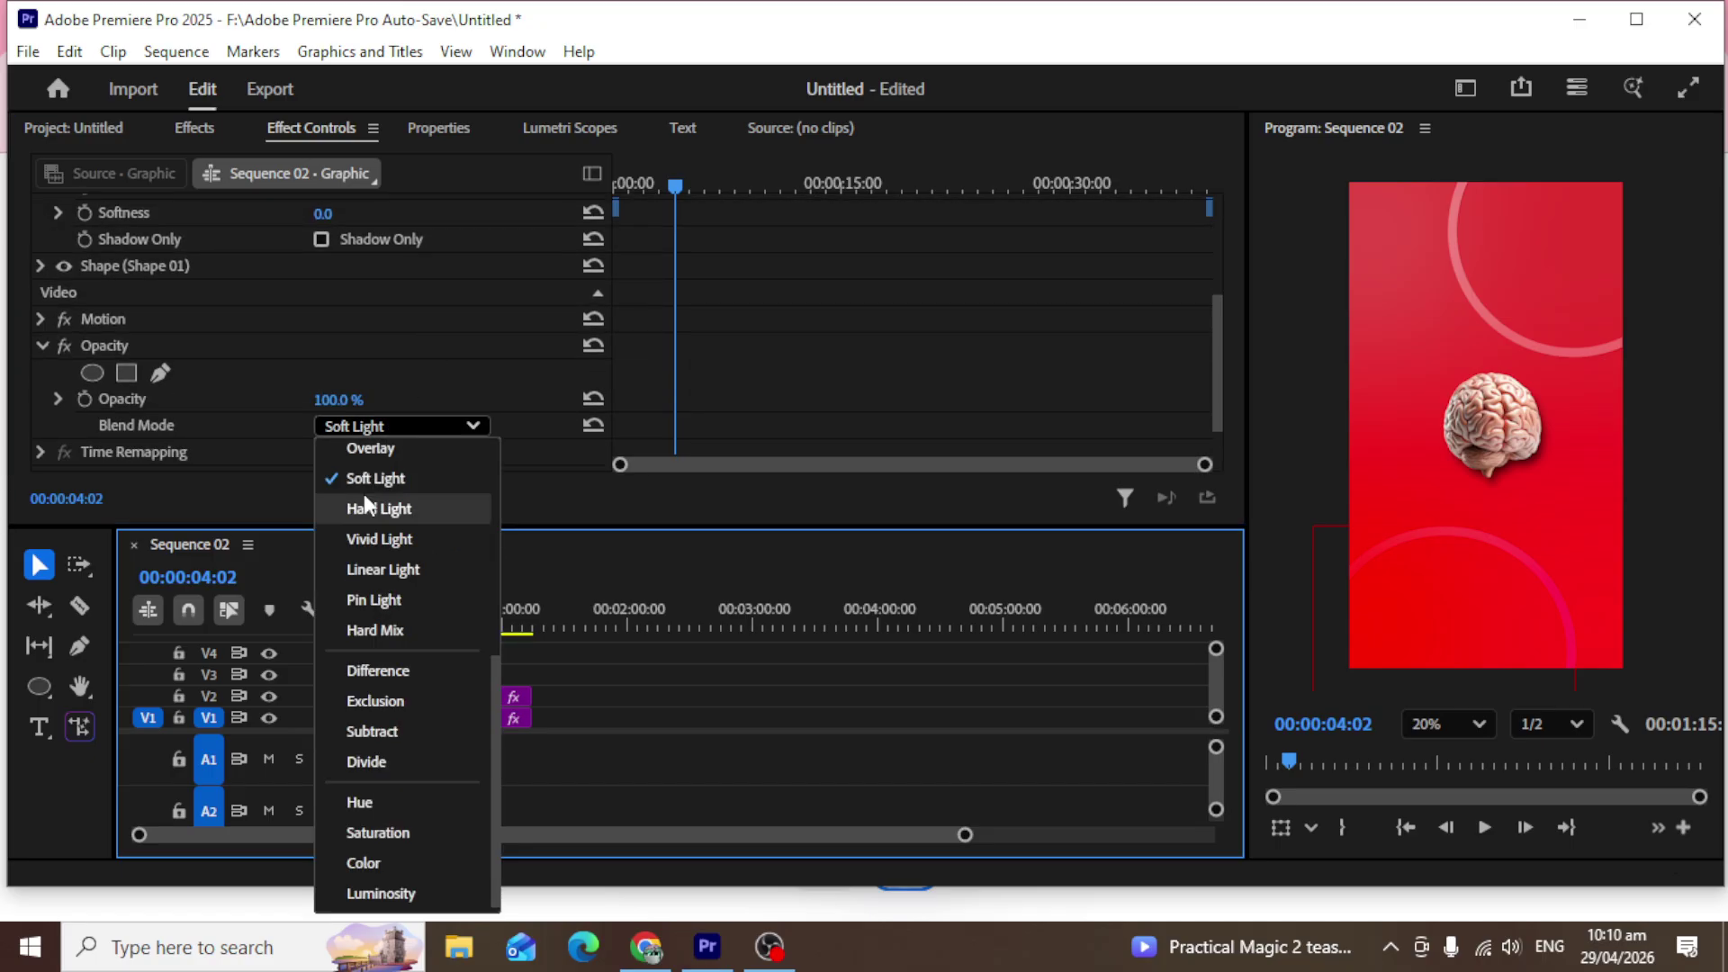
{"action": "scroll", "coordinate": [369, 477], "scroll_direction": "up", "scroll_amount": 5}
{"action": "scroll", "coordinate": [374, 493], "scroll_direction": "up", "scroll_amount": 3}
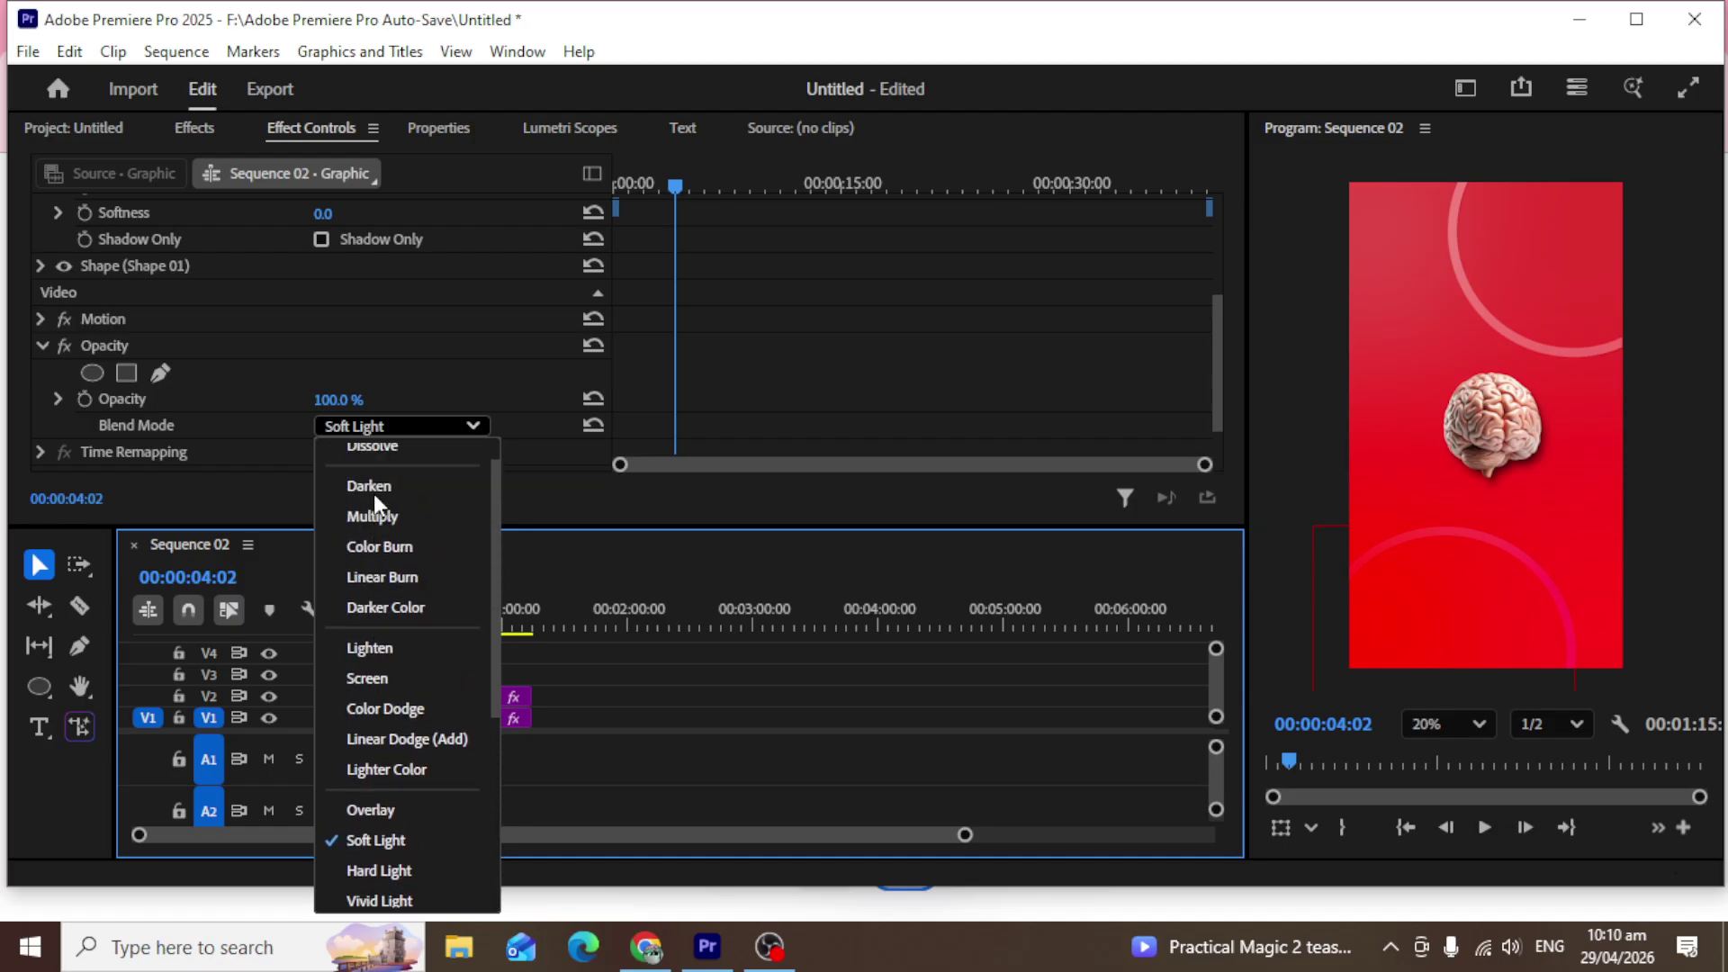
{"action": "key", "text": "Escape"}
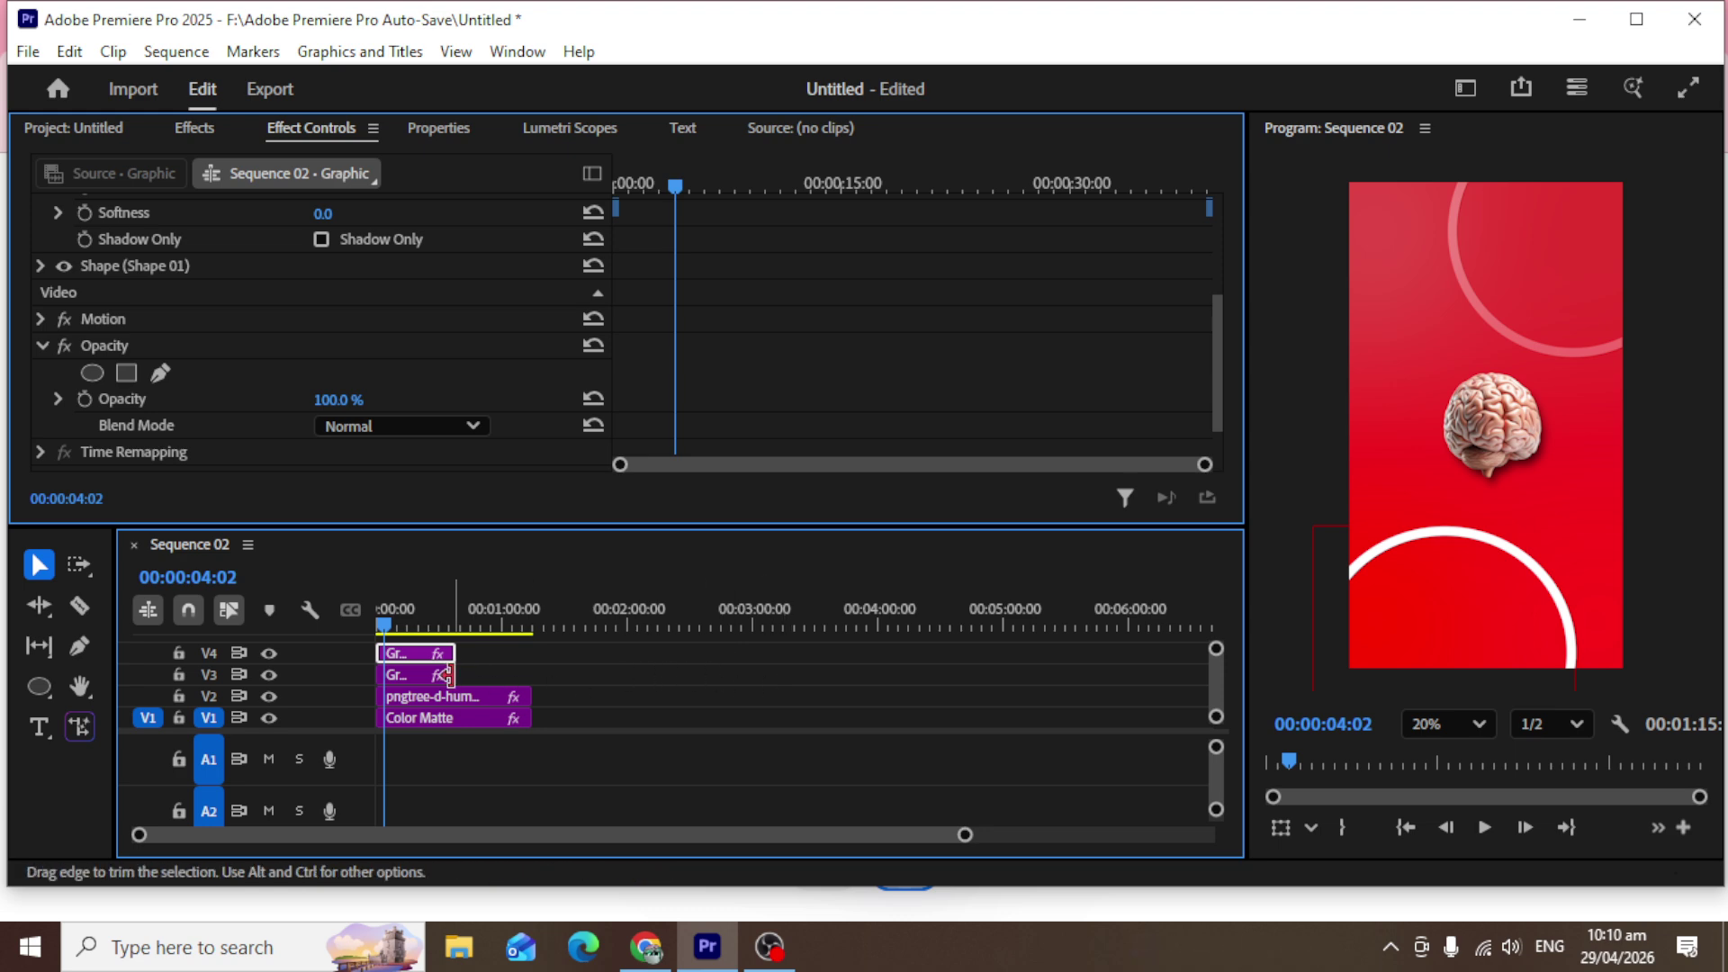
Set the V4 circle graphic's drop shadow opacity to 83%, distance to 36 and direction to 190°.
{"action": "left_click", "coordinate": [417, 655]}
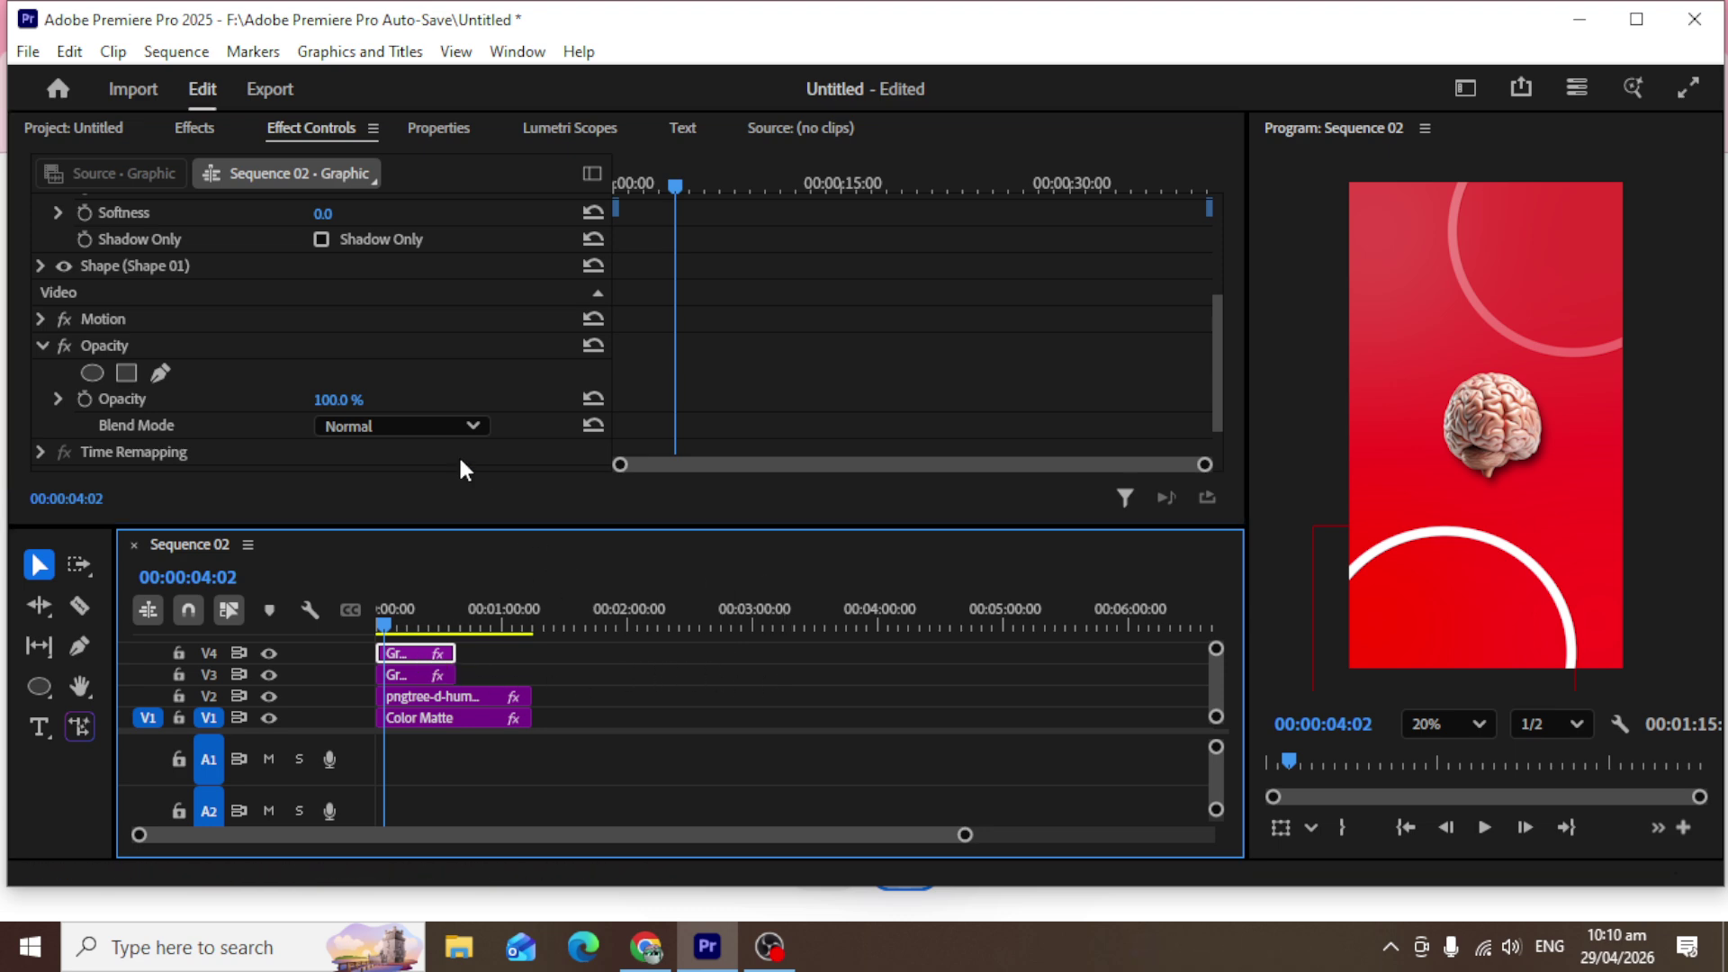
{"action": "scroll", "coordinate": [259, 350], "scroll_direction": "up", "scroll_amount": 5}
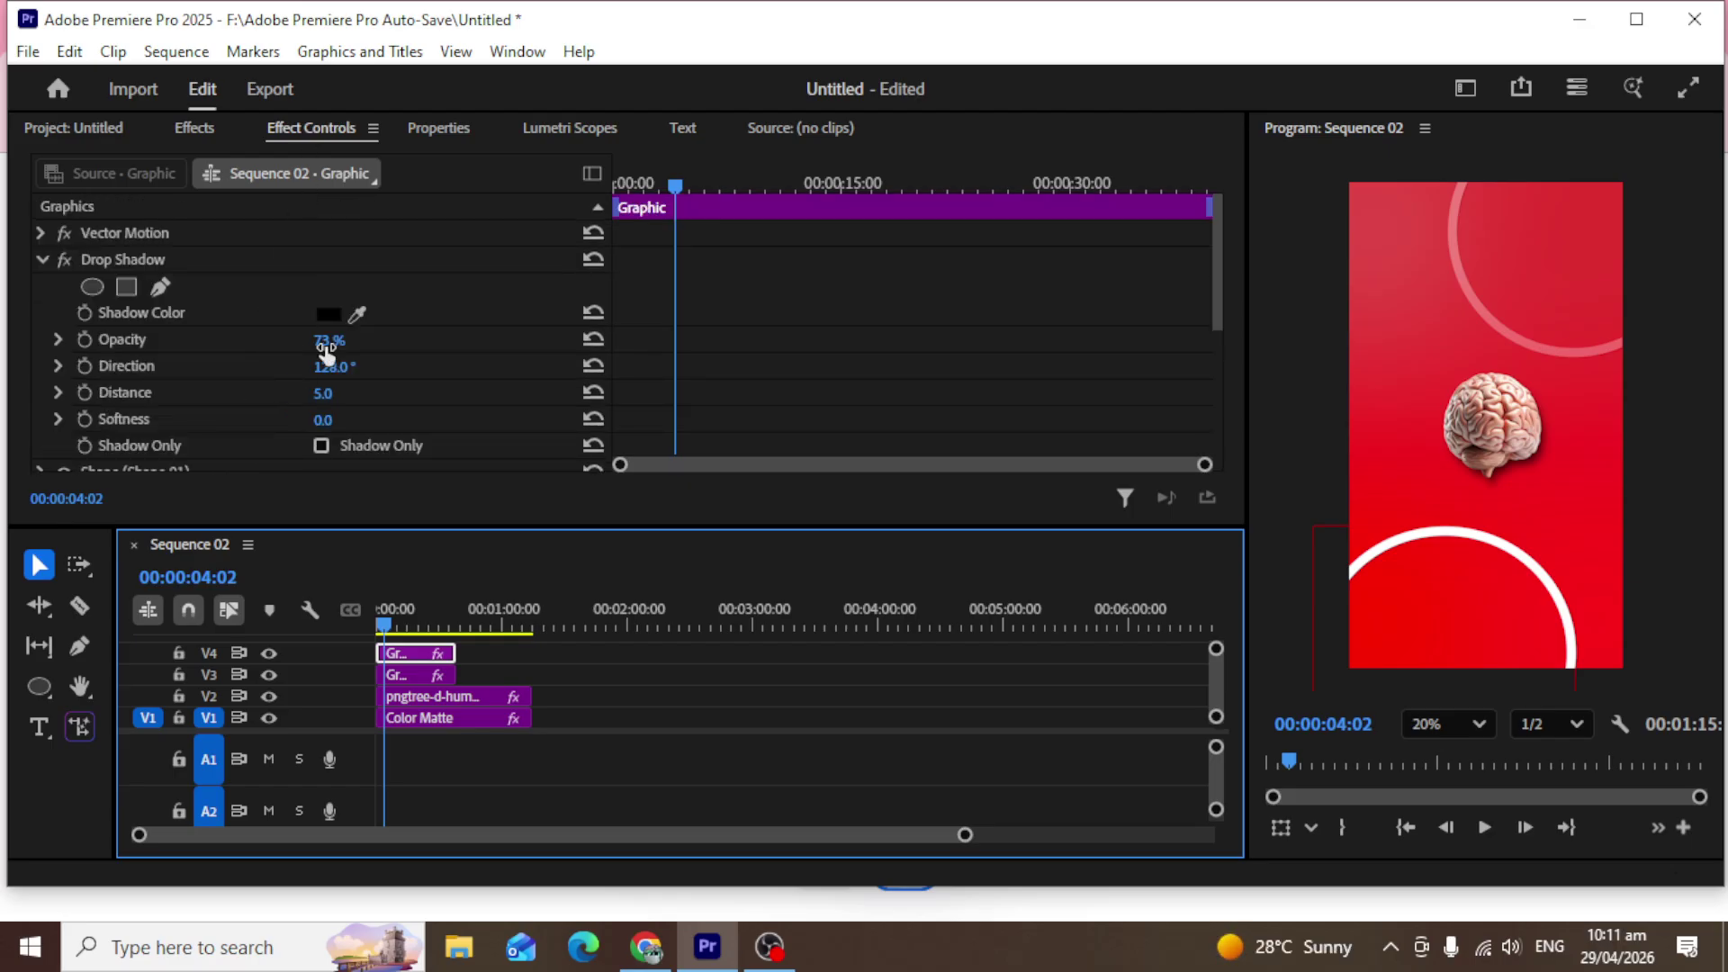
{"action": "left_click_drag", "start_coordinate": [326, 351], "coordinate": [333, 400]}
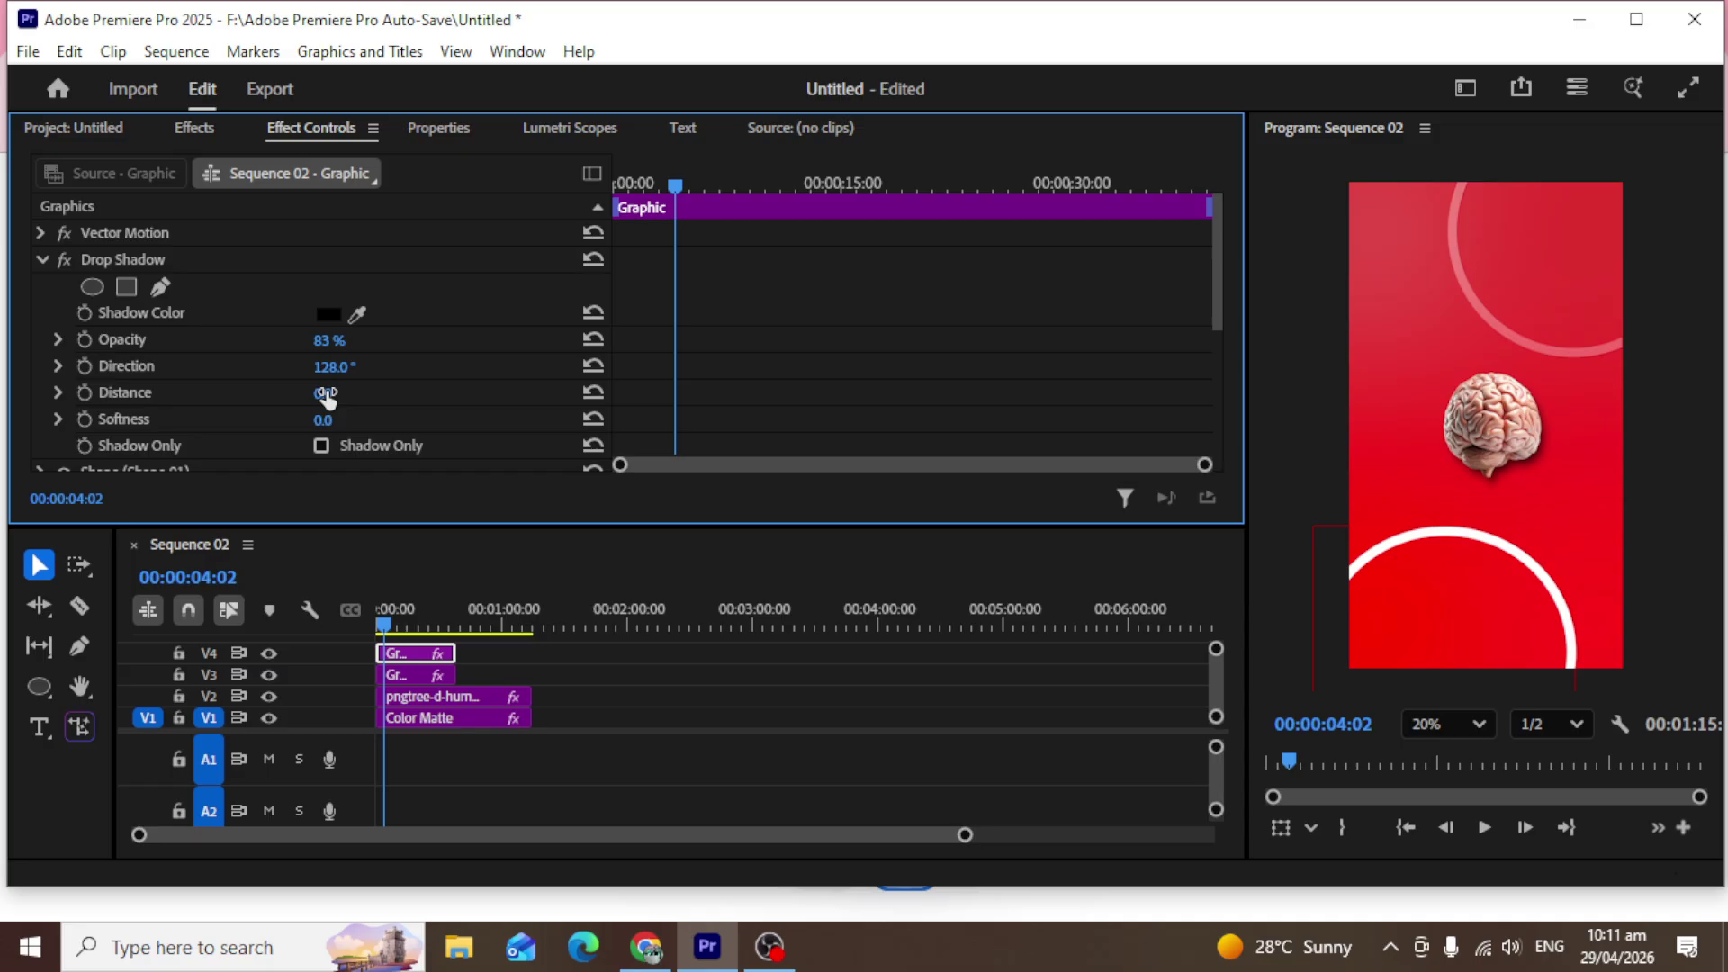
{"action": "mouse_move", "coordinate": [327, 397]}
{"action": "left_mouse_down"}
{"action": "mouse_move", "coordinate": [355, 369]}
{"action": "mouse_move", "coordinate": [339, 368]}
{"action": "mouse_move", "coordinate": [341, 394]}
{"action": "left_mouse_up"}
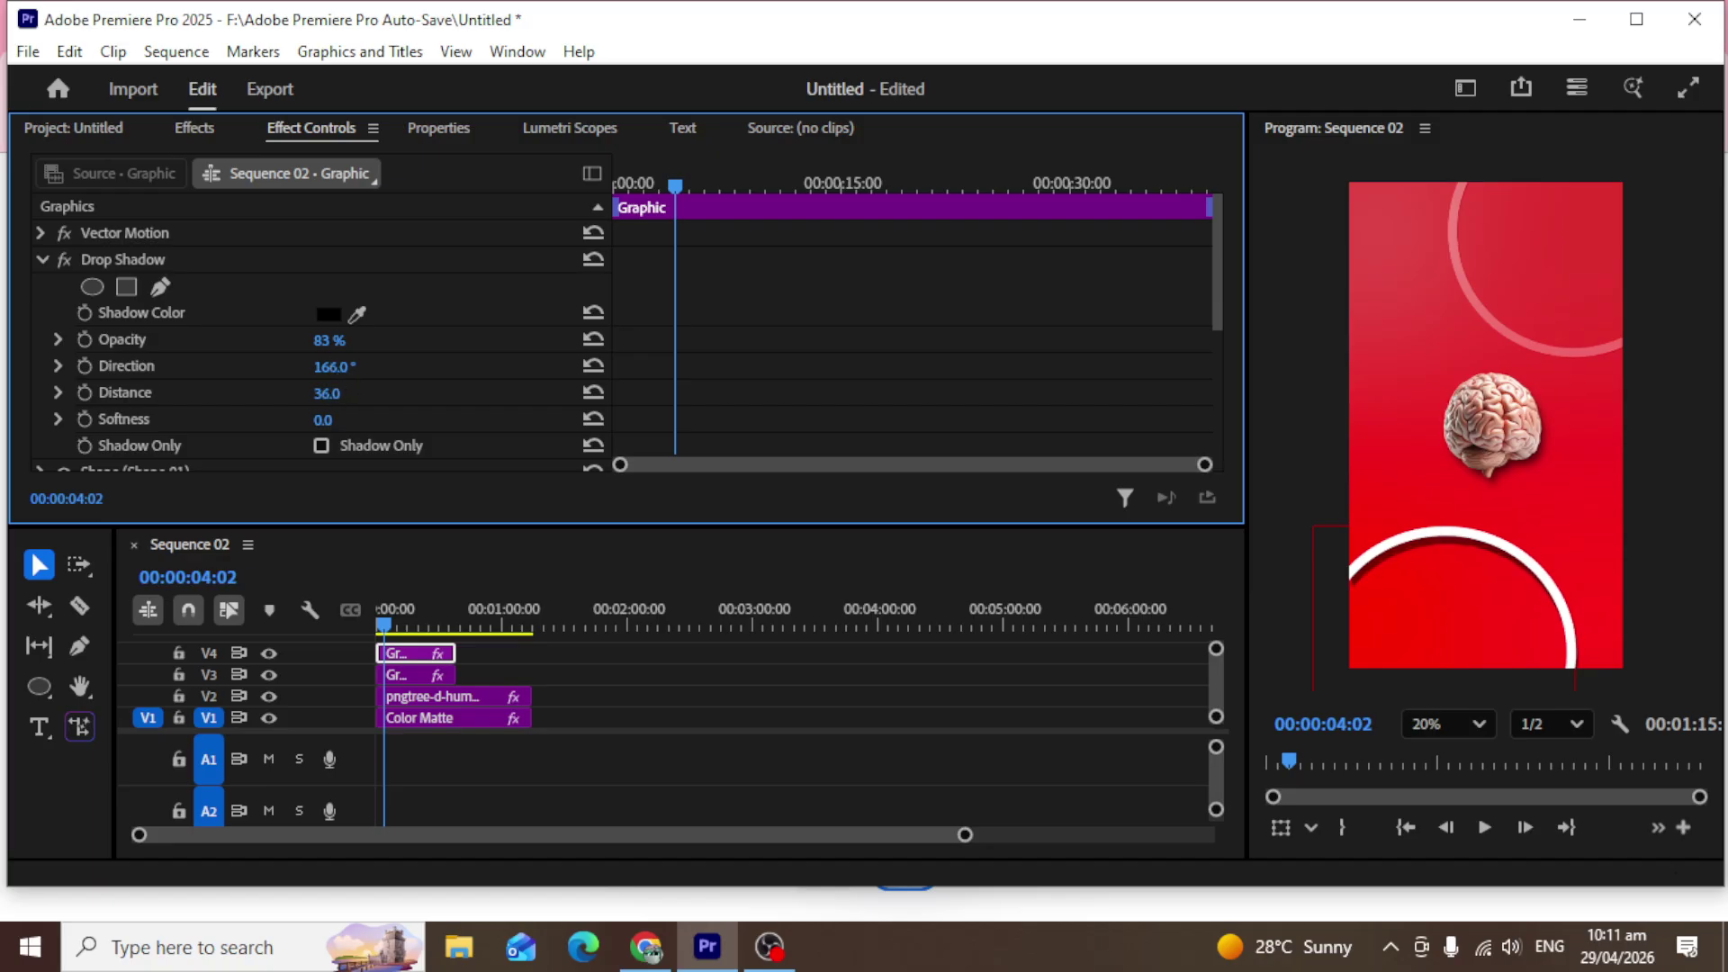
{"action": "left_click_drag", "start_coordinate": [331, 367], "coordinate": [343, 368]}
Set the blend mode of the upper circle graphic on track V3 to Normal.
{"action": "left_click", "coordinate": [1497, 336]}
{"action": "scroll", "coordinate": [299, 315], "scroll_direction": "down", "scroll_amount": 3}
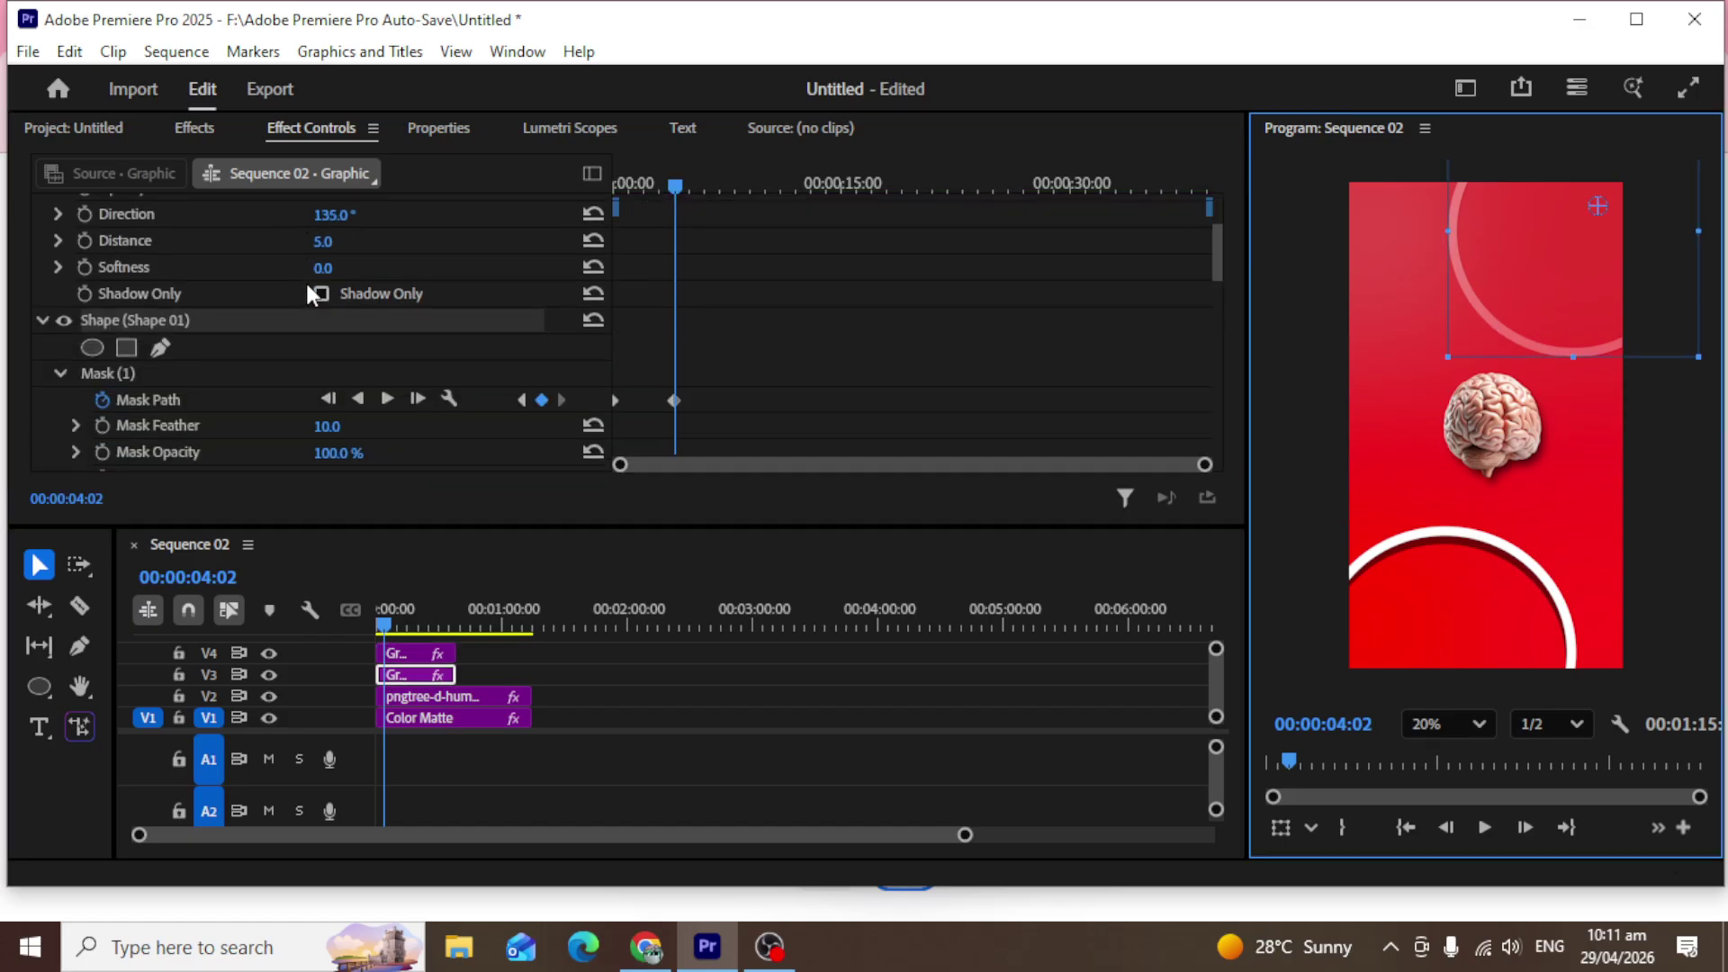
{"action": "scroll", "coordinate": [308, 288], "scroll_direction": "down", "scroll_amount": 8}
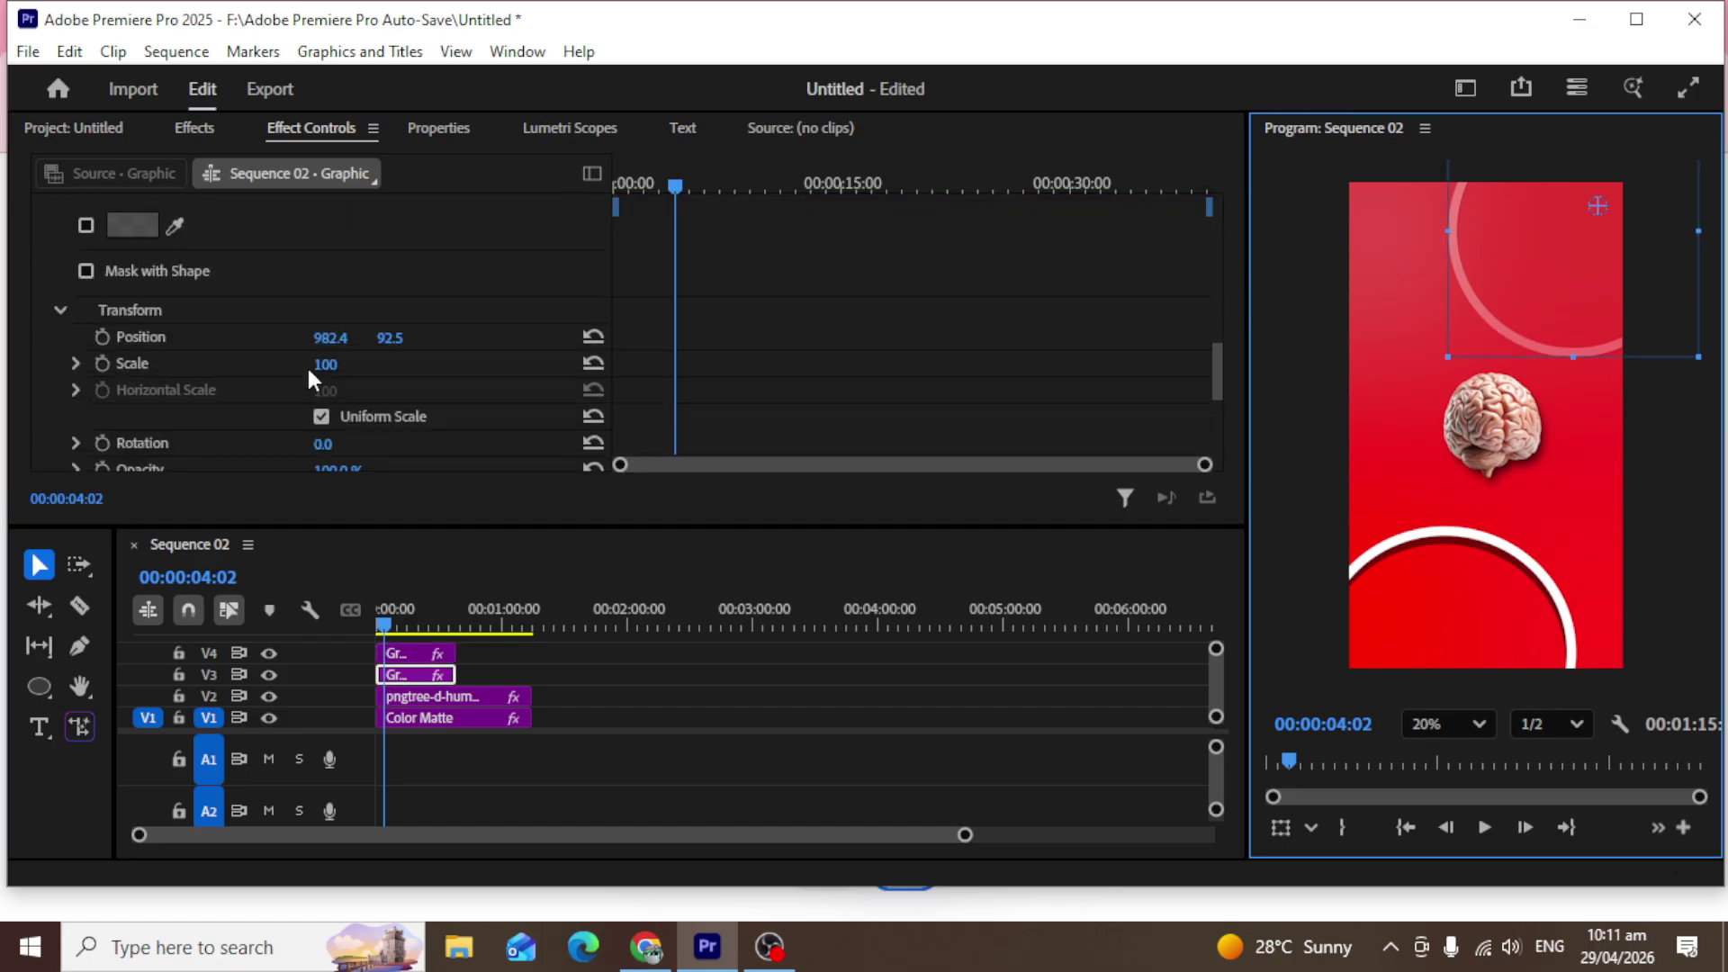
{"action": "scroll", "coordinate": [306, 364], "scroll_direction": "down", "scroll_amount": 5}
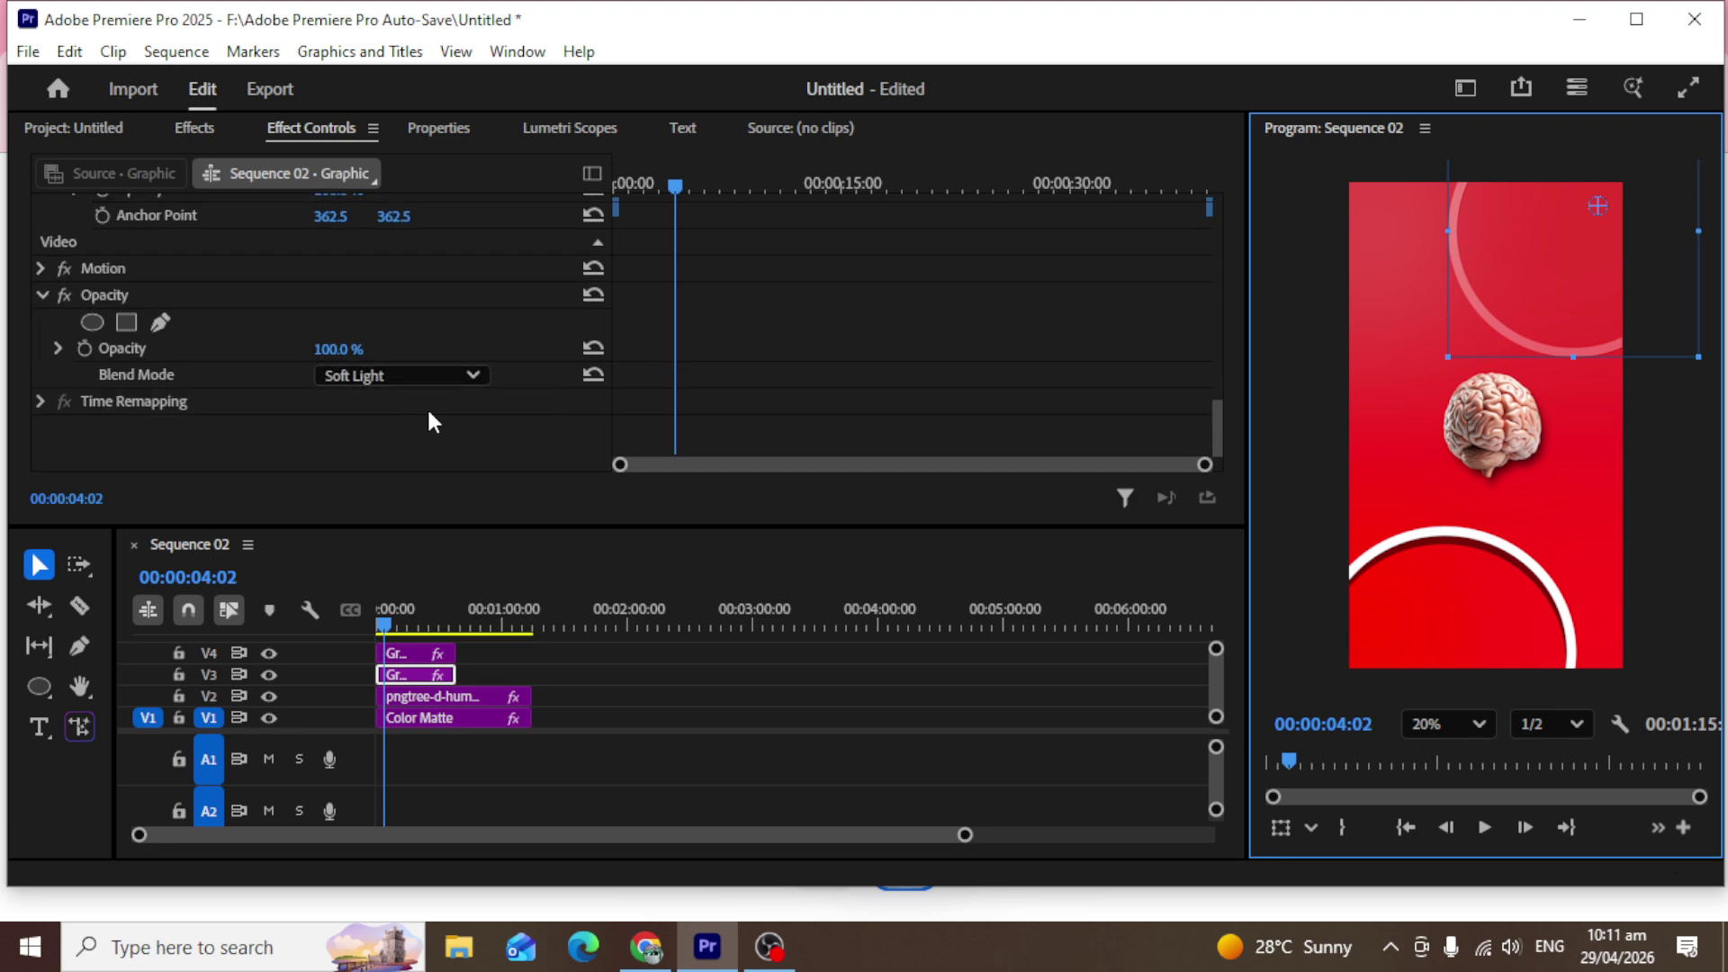
{"action": "left_click", "coordinate": [461, 378]}
{"action": "scroll", "coordinate": [402, 477], "scroll_direction": "up", "scroll_amount": 5}
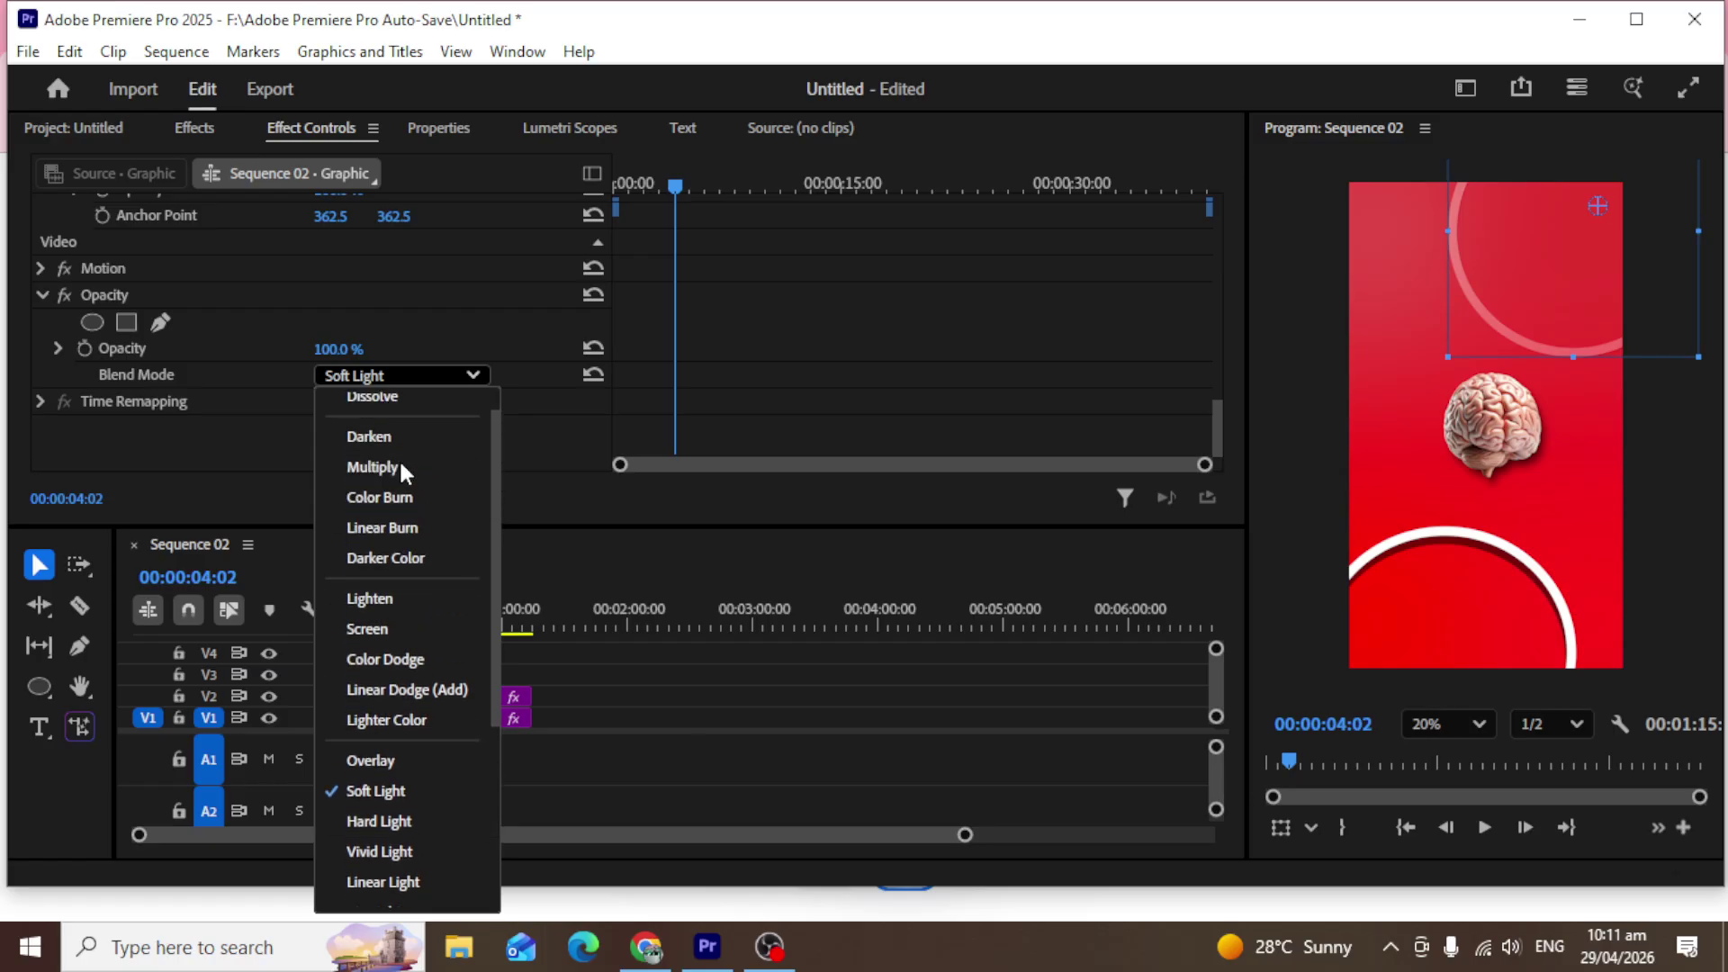
{"action": "scroll", "coordinate": [398, 458], "scroll_direction": "up", "scroll_amount": 2}
{"action": "left_click", "coordinate": [358, 405]}
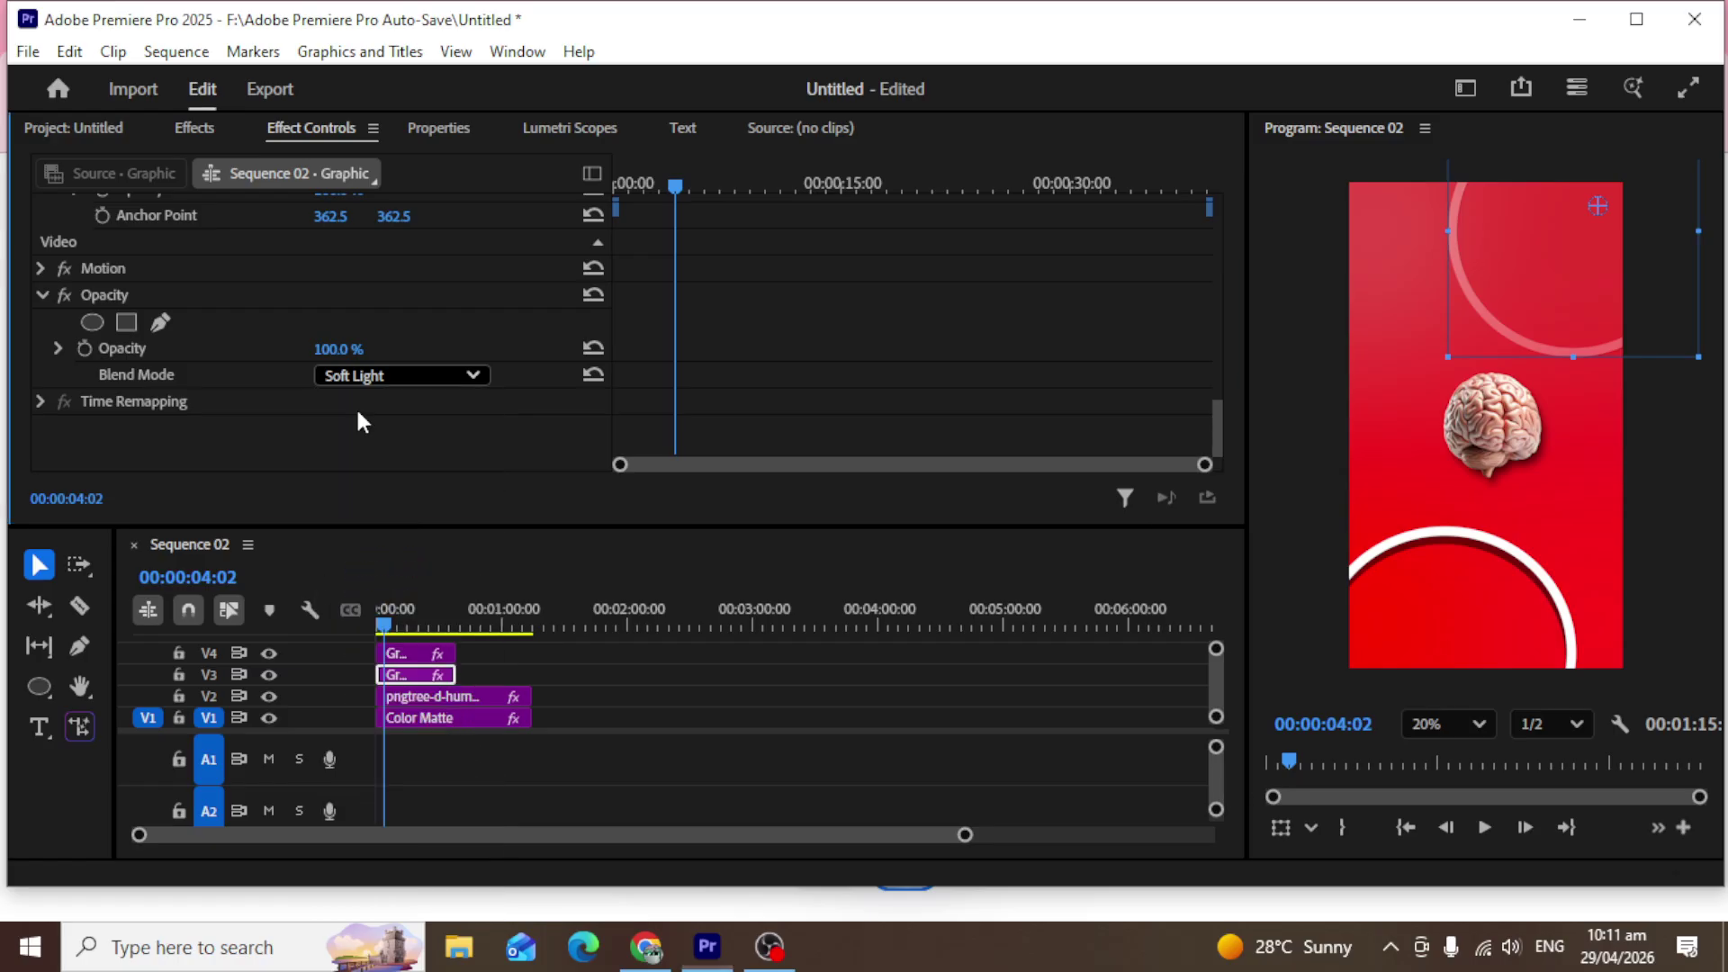
Set the V3 circle graphic's drop shadow opacity to 100%, distance to 24 and direction to 70°.
{"action": "scroll", "coordinate": [369, 387], "scroll_direction": "up", "scroll_amount": 10}
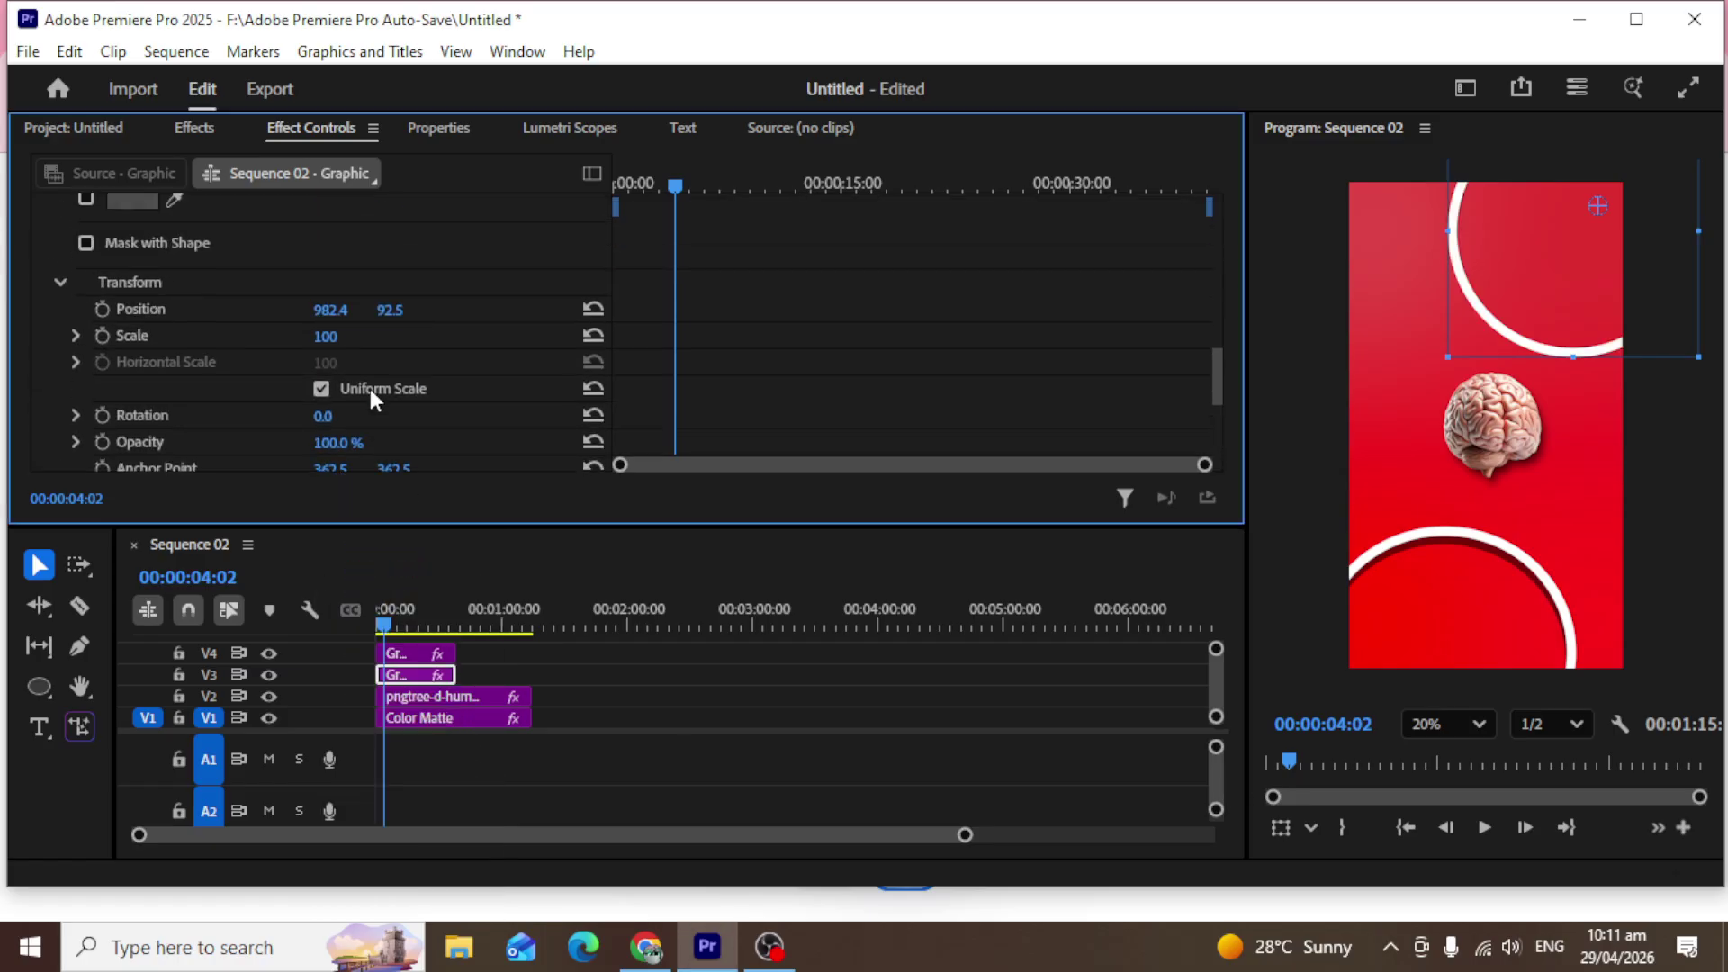
{"action": "scroll", "coordinate": [370, 396], "scroll_direction": "up", "scroll_amount": 10}
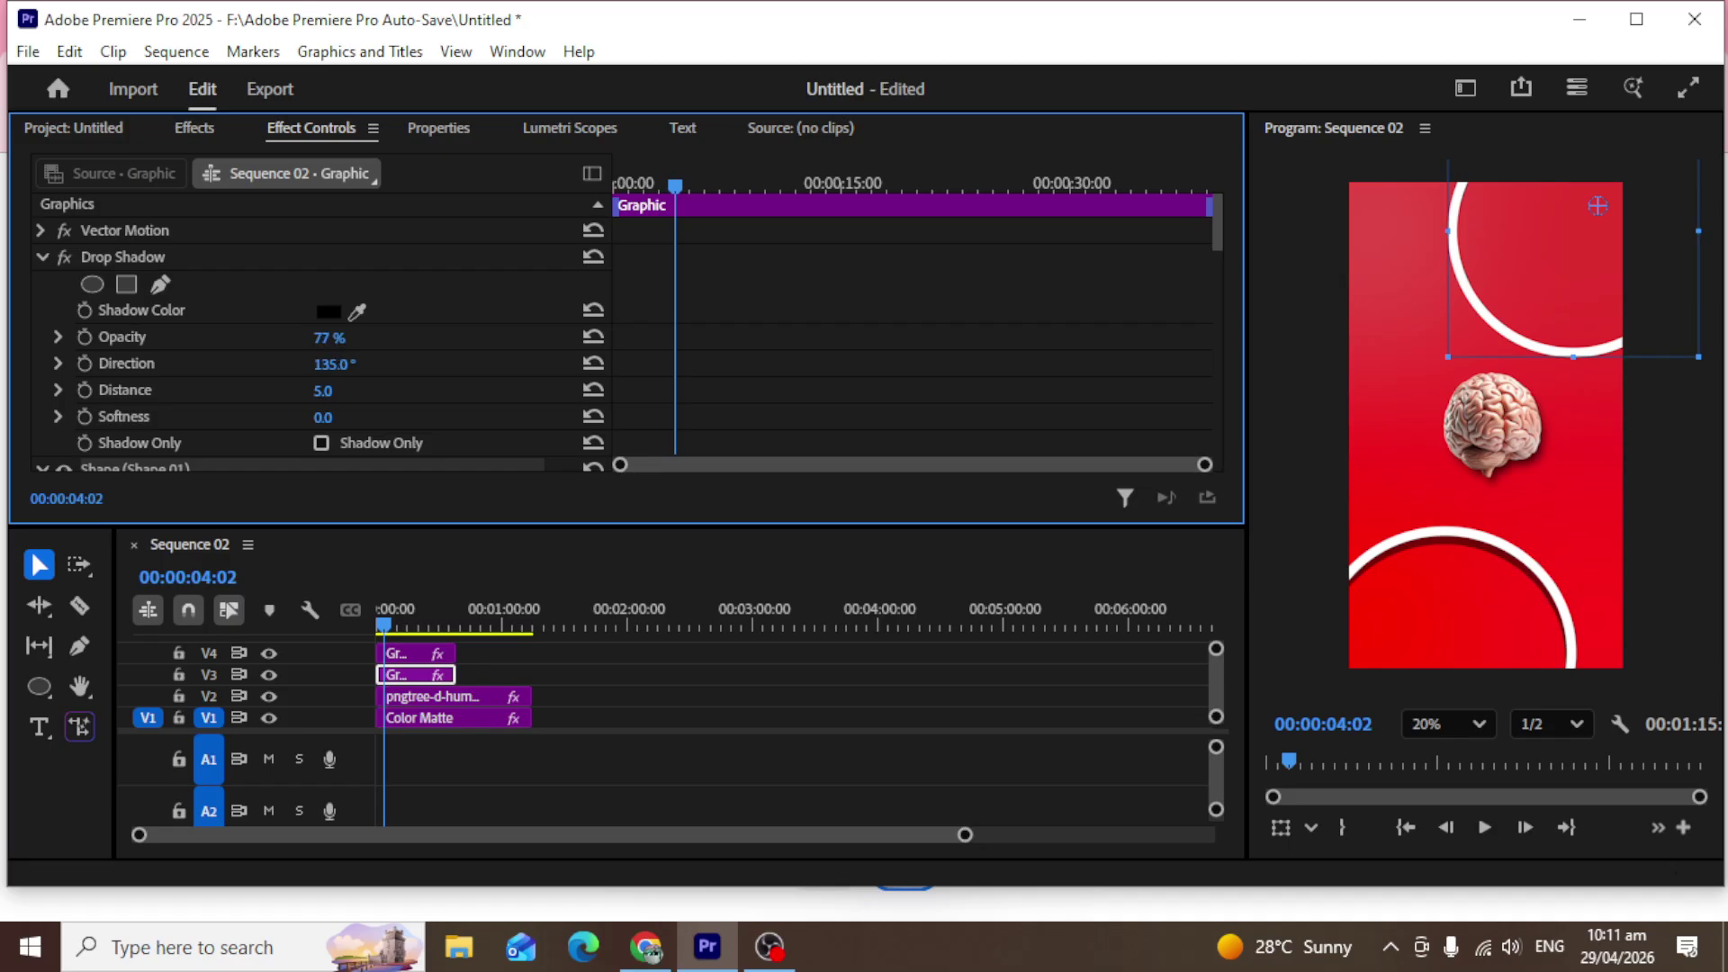
{"action": "left_click_drag", "start_coordinate": [330, 338], "coordinate": [322, 370]}
{"action": "mouse_move", "coordinate": [322, 390]}
{"action": "left_mouse_down"}
{"action": "mouse_move", "coordinate": [423, 391]}
{"action": "mouse_move", "coordinate": [328, 391]}
{"action": "mouse_move", "coordinate": [339, 362]}
{"action": "mouse_move", "coordinate": [321, 363]}
{"action": "mouse_move", "coordinate": [345, 364]}
{"action": "left_mouse_up"}
{"action": "left_click", "coordinate": [342, 365]}
{"action": "type", "text": "111"}
{"action": "key", "text": "Return"}
{"action": "left_click", "coordinate": [342, 365]}
{"action": "type", "text": "70"}
{"action": "key", "text": "Return"}
{"action": "left_click", "coordinate": [338, 373]}
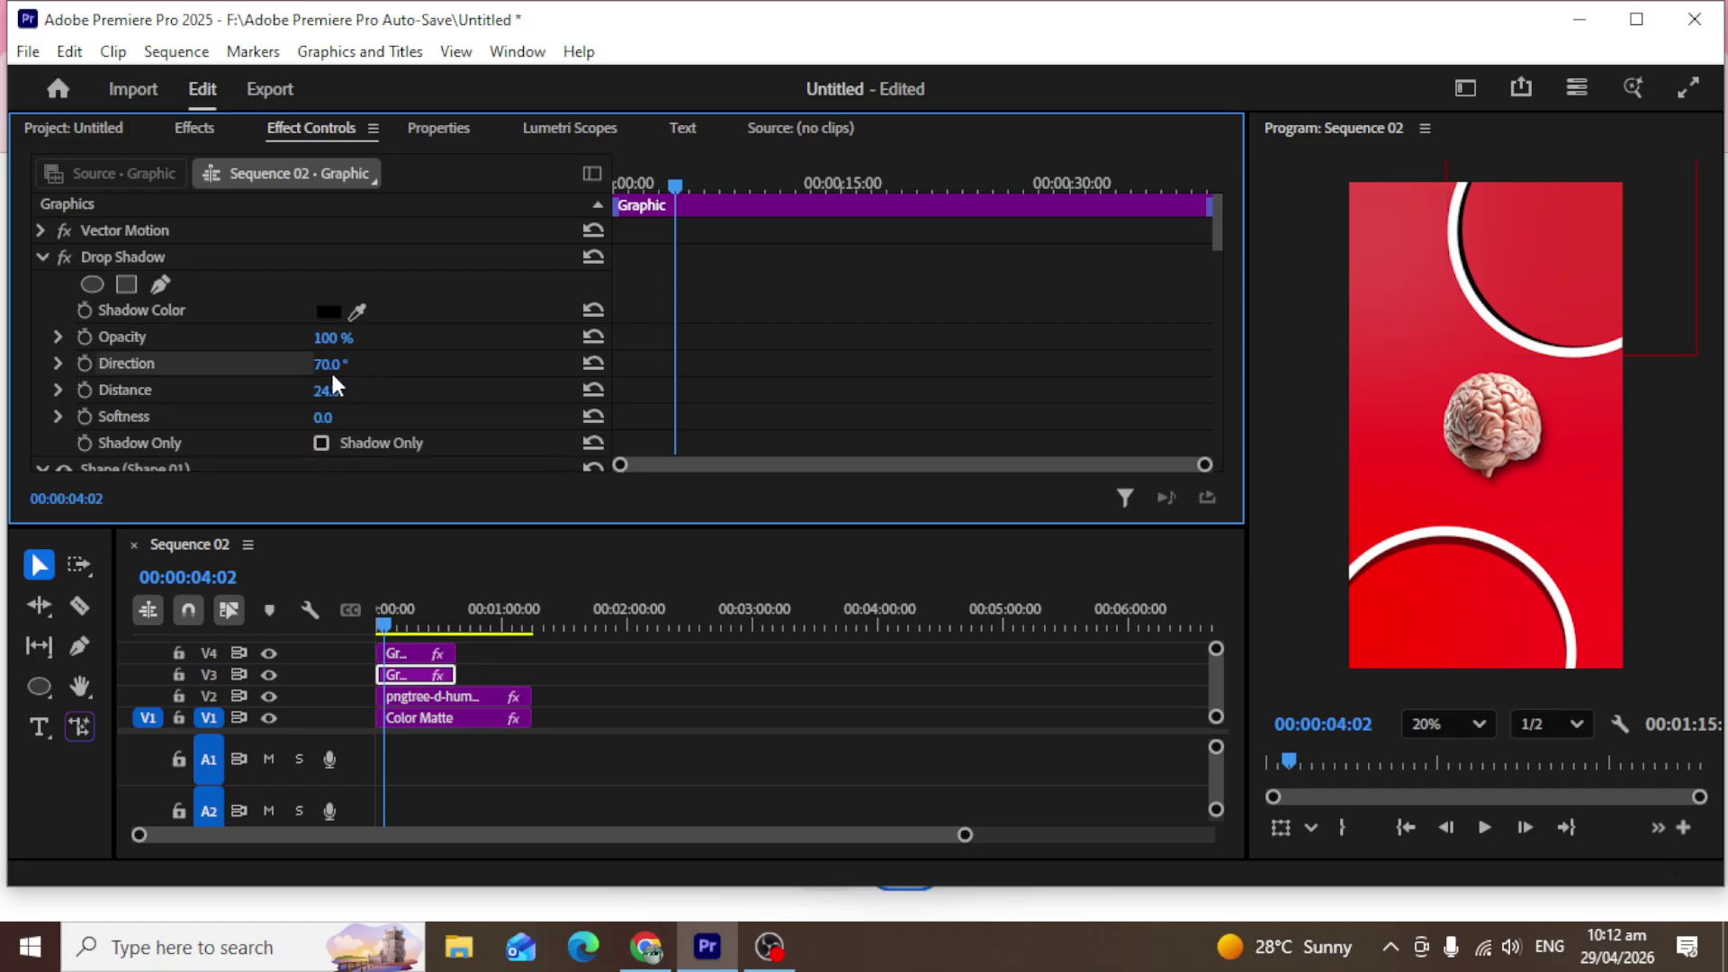
Try a distance of 15 and a direction of 50° for the V3 circle graphic's drop shadow.
{"action": "mouse_move", "coordinate": [332, 367]}
{"action": "left_mouse_down"}
{"action": "mouse_move", "coordinate": [329, 393]}
{"action": "mouse_move", "coordinate": [347, 389]}
{"action": "left_mouse_up"}
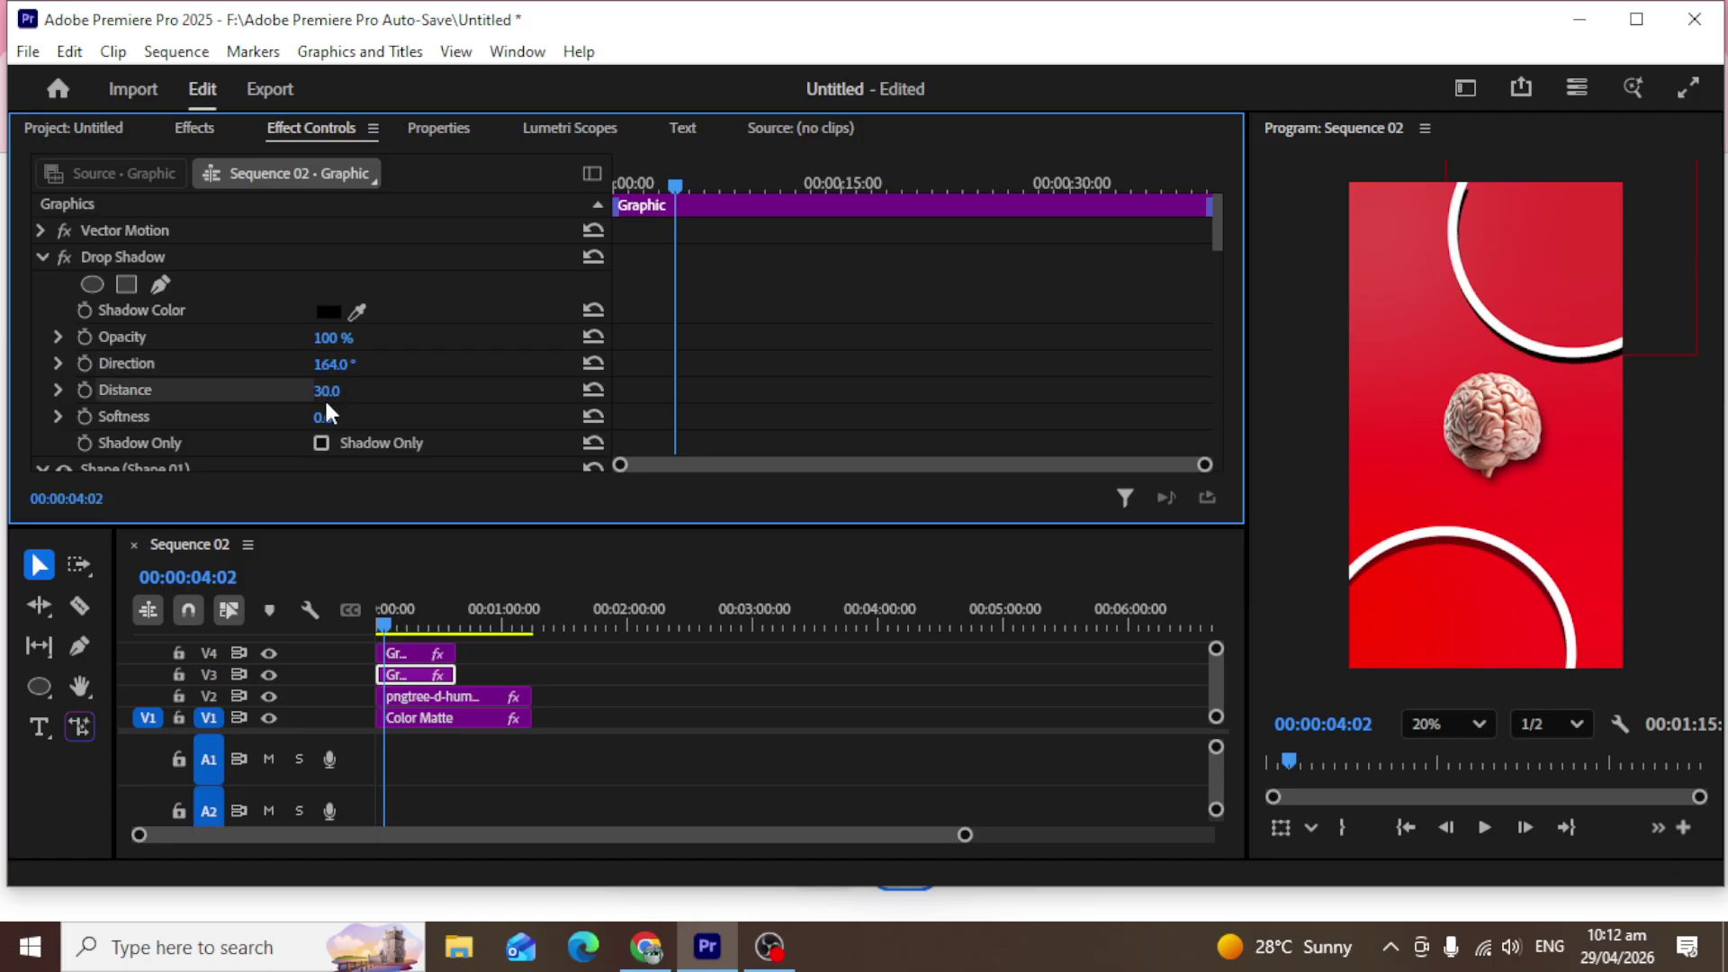
{"action": "left_click_drag", "start_coordinate": [324, 396], "coordinate": [338, 397]}
{"action": "left_click_drag", "start_coordinate": [342, 389], "coordinate": [471, 360]}
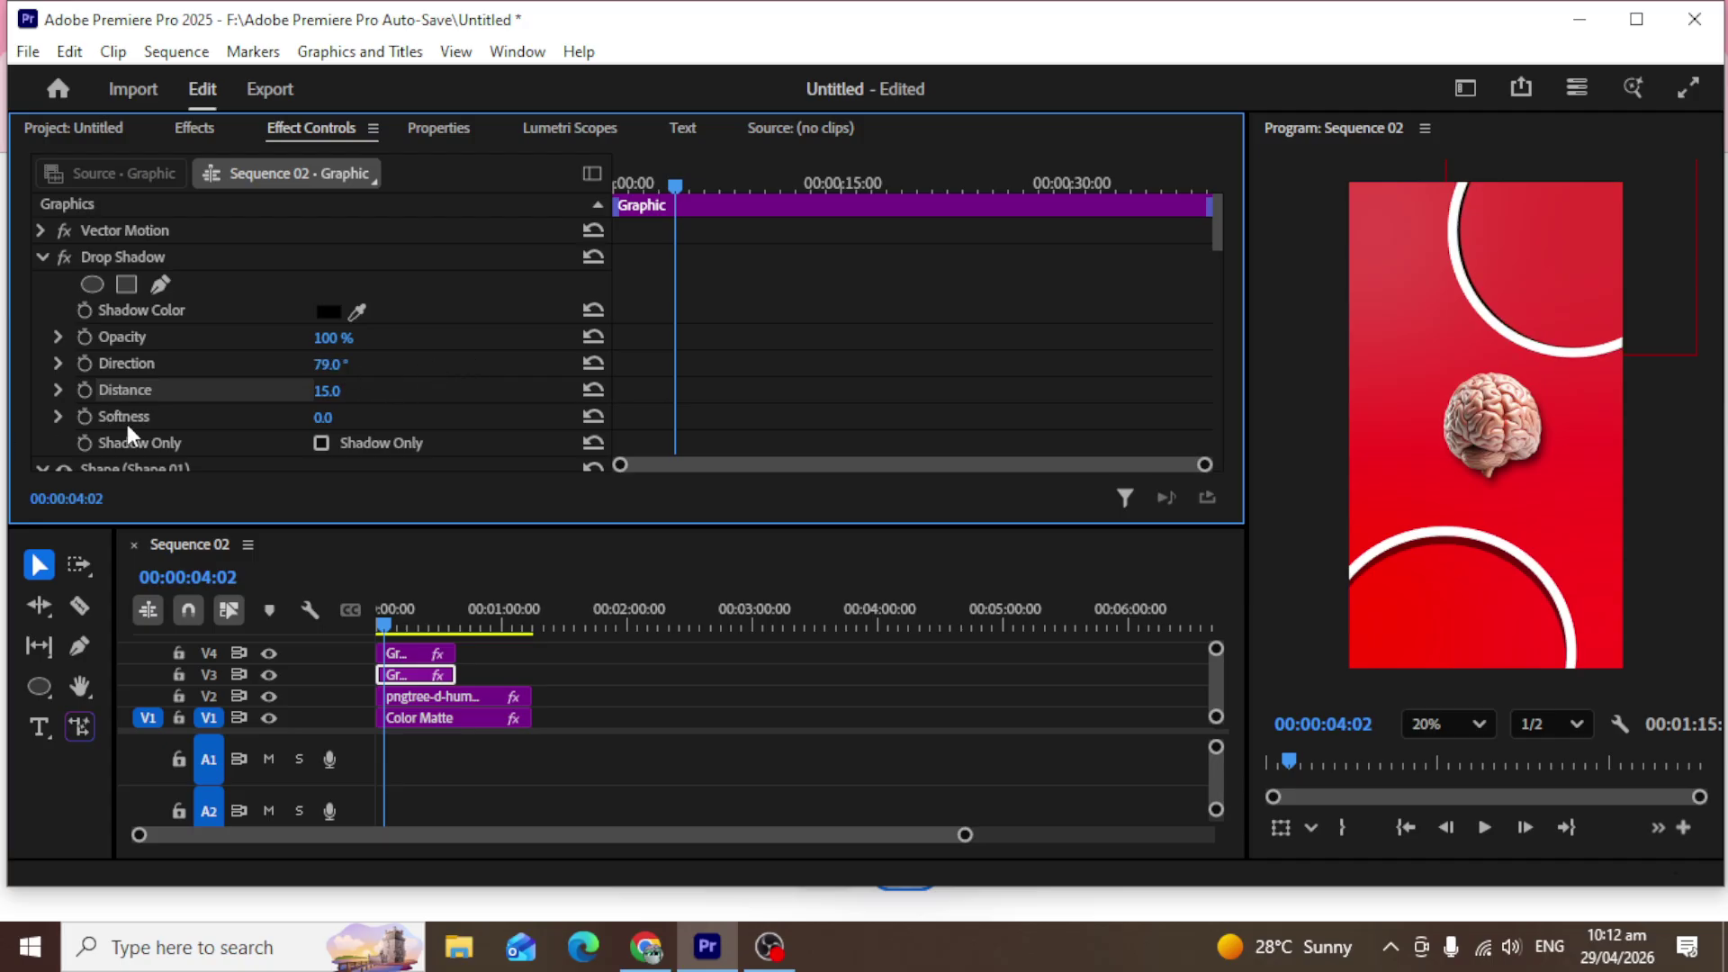
{"action": "left_click", "coordinate": [328, 364]}
{"action": "type", "text": "54"}
{"action": "key", "text": "Return"}
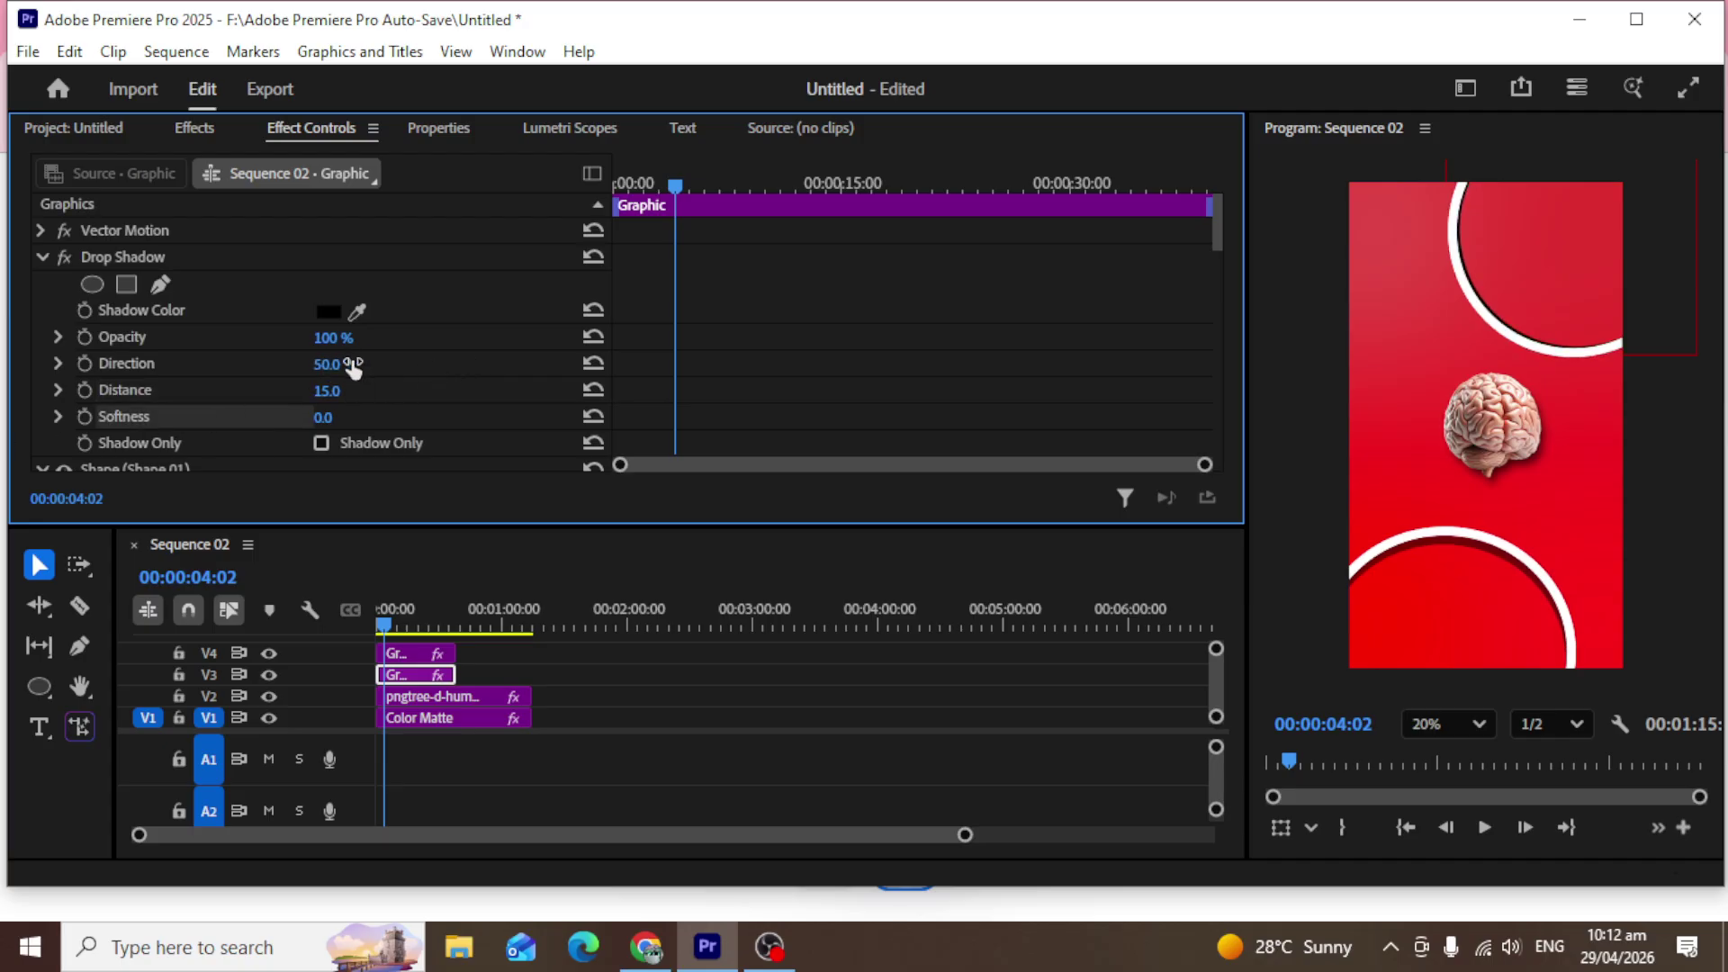
Set the V3 circle graphic's drop shadow direction to -1°, distance to 35, softness to 66 and opacity to 88%.
{"action": "left_click_drag", "start_coordinate": [340, 364], "coordinate": [338, 394]}
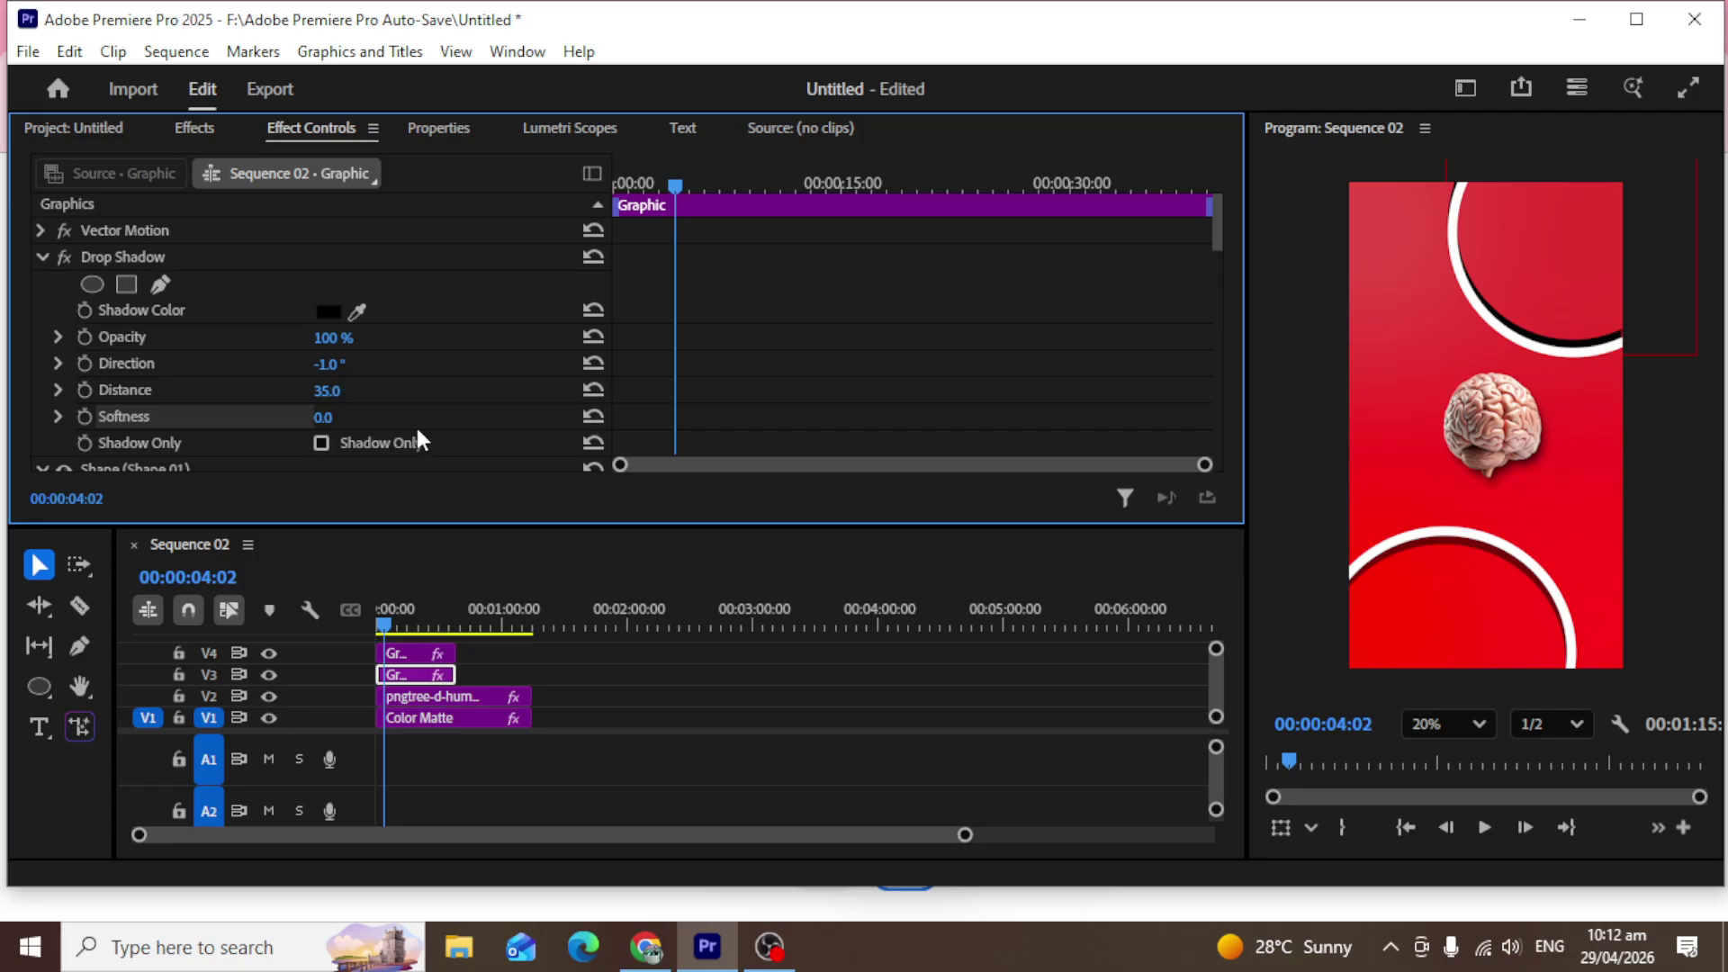
{"action": "scroll", "coordinate": [339, 389], "scroll_direction": "down", "scroll_amount": 1}
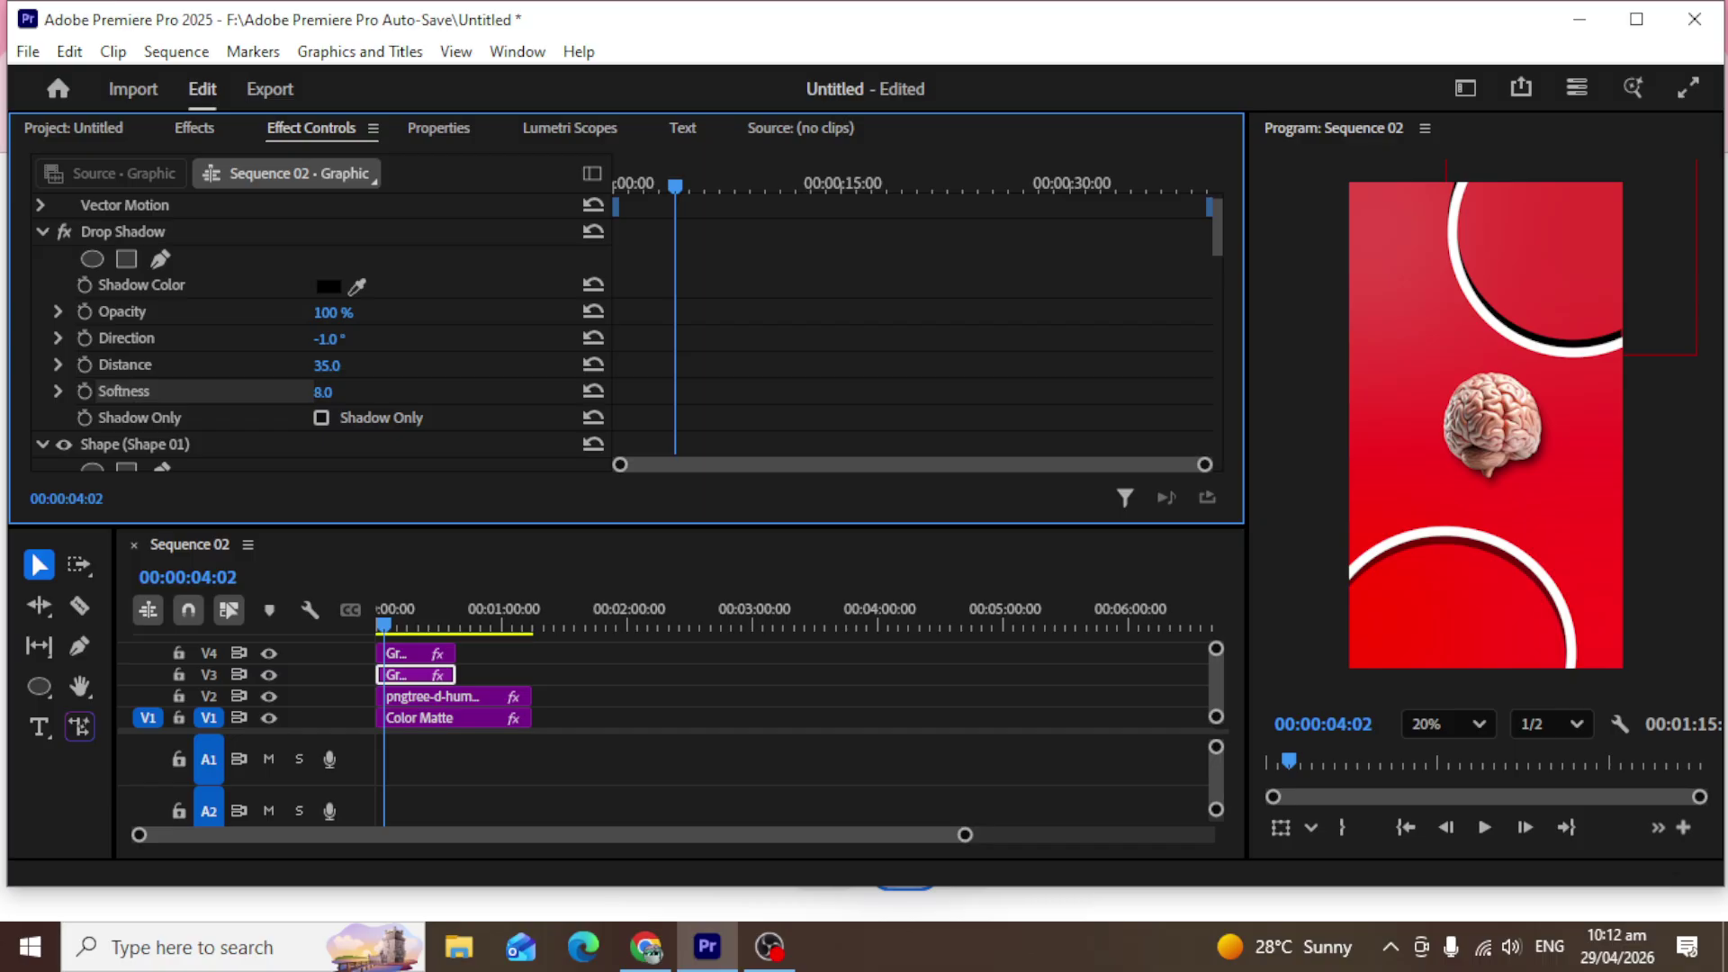
{"action": "left_click_drag", "start_coordinate": [324, 392], "coordinate": [346, 389]}
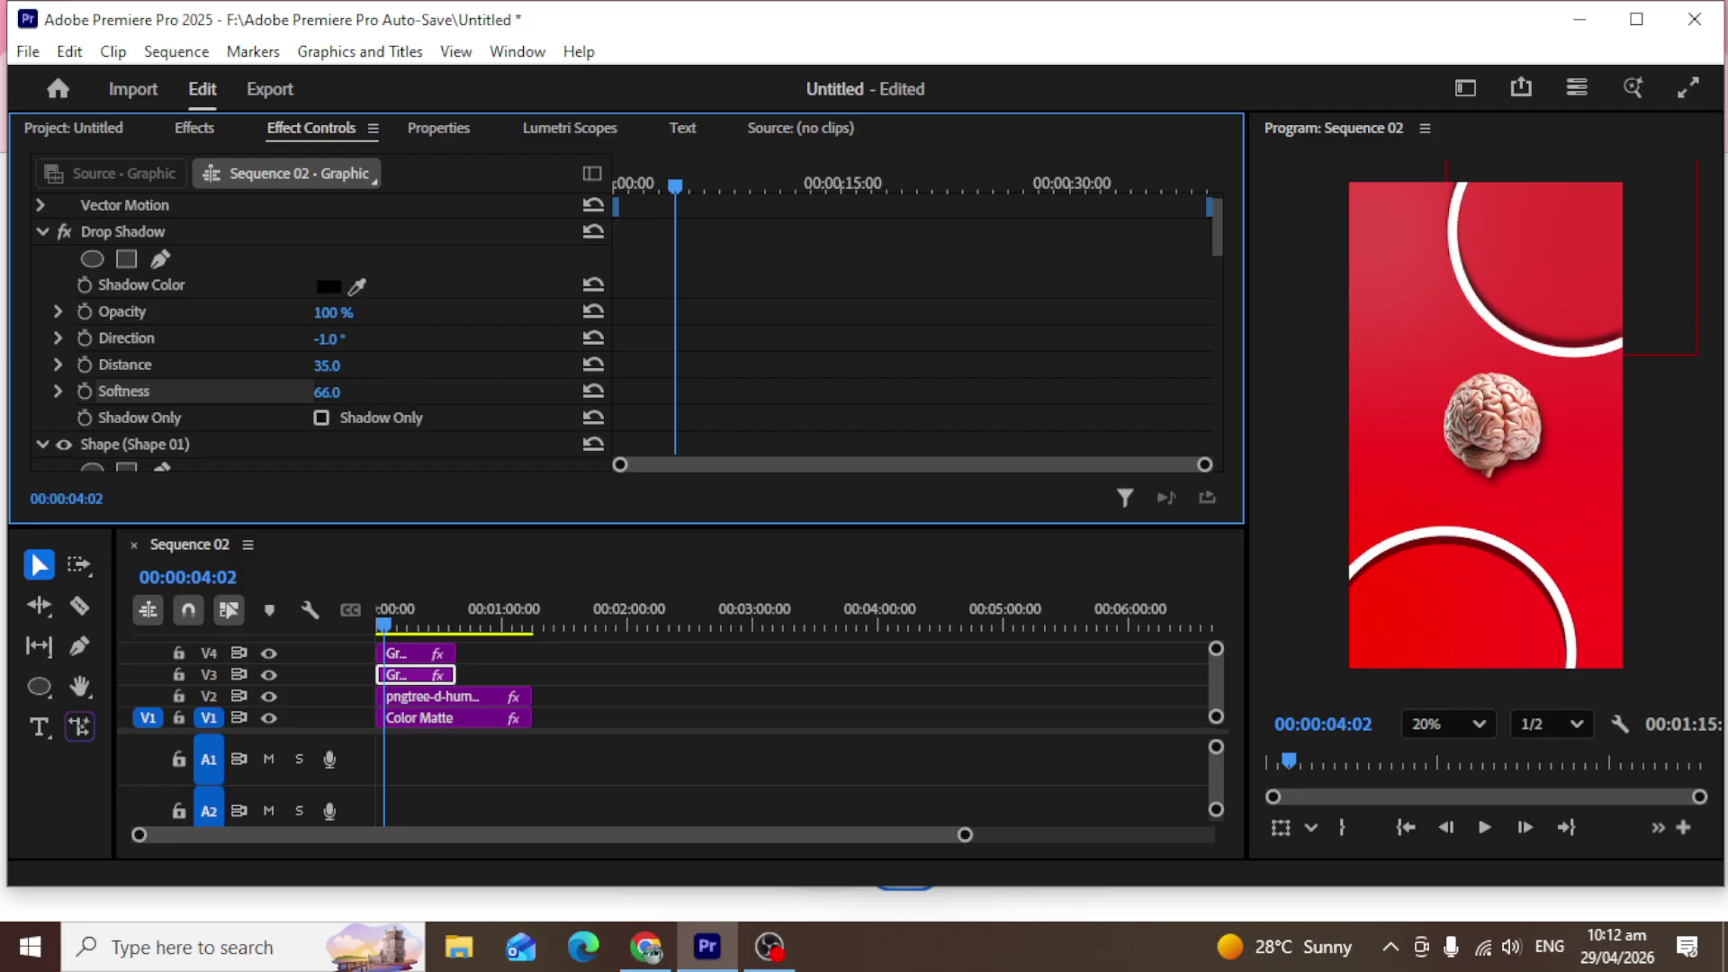
{"action": "left_click_drag", "start_coordinate": [352, 312], "coordinate": [342, 314]}
Set the drop shadow softness of the lower circle graphic on track V4 to 55.
{"action": "left_click", "coordinate": [1444, 537]}
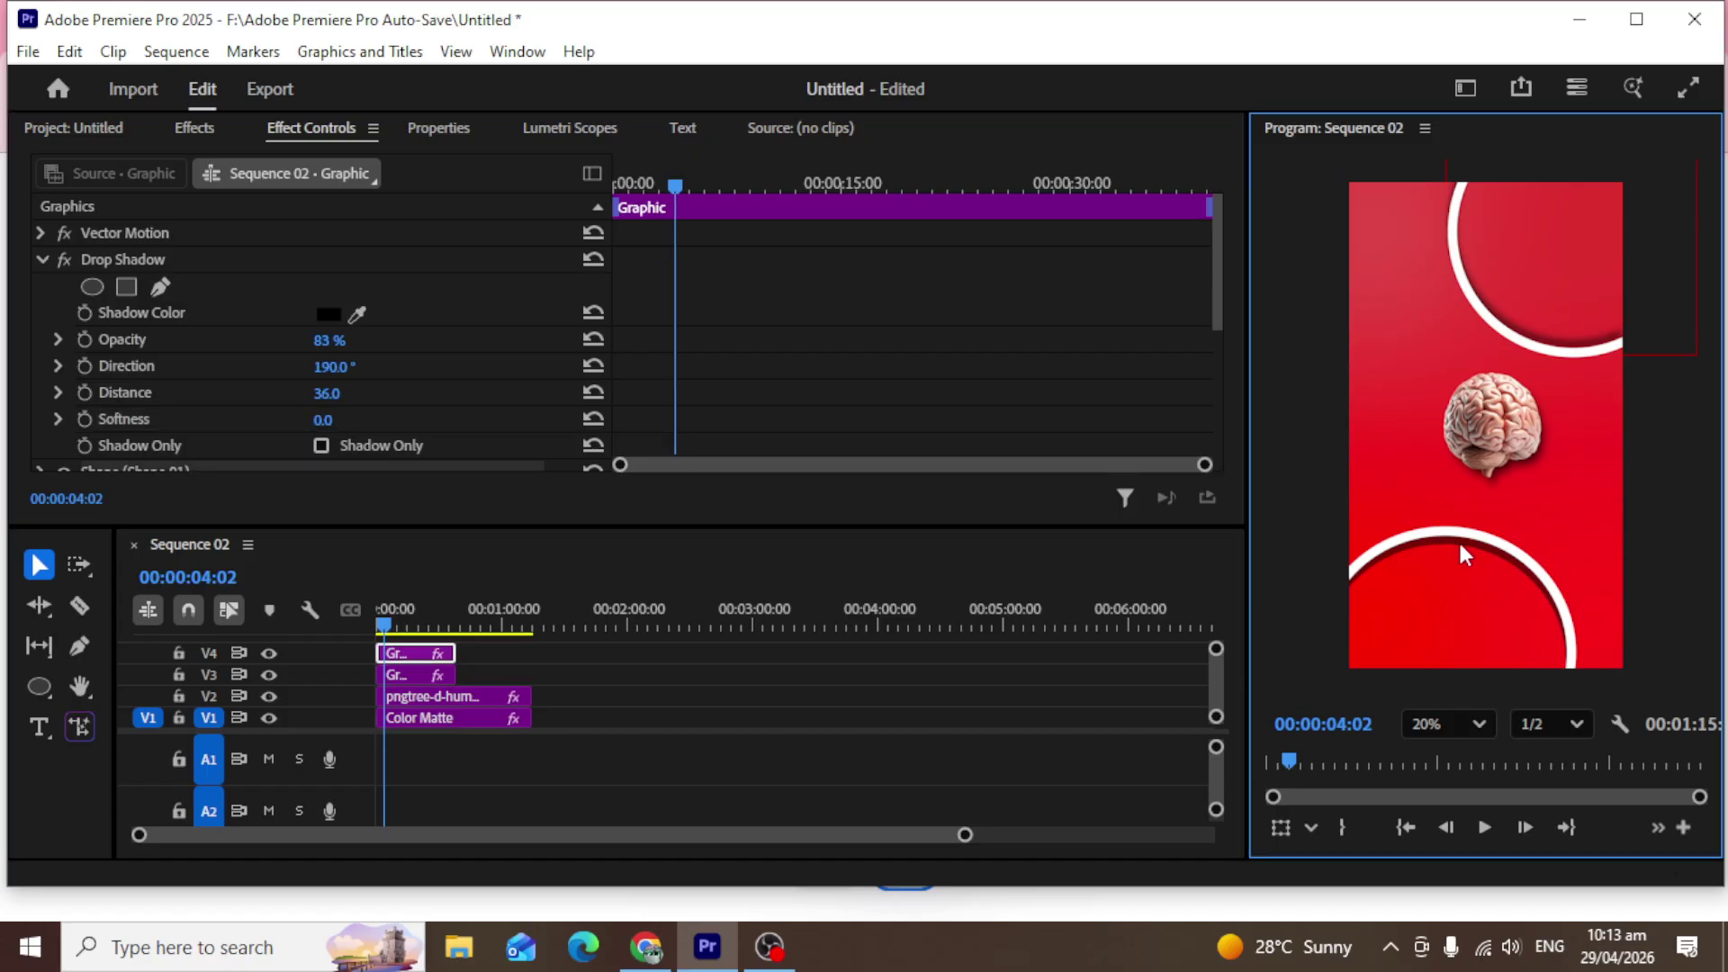
{"action": "scroll", "coordinate": [342, 375], "scroll_direction": "down", "scroll_amount": 1}
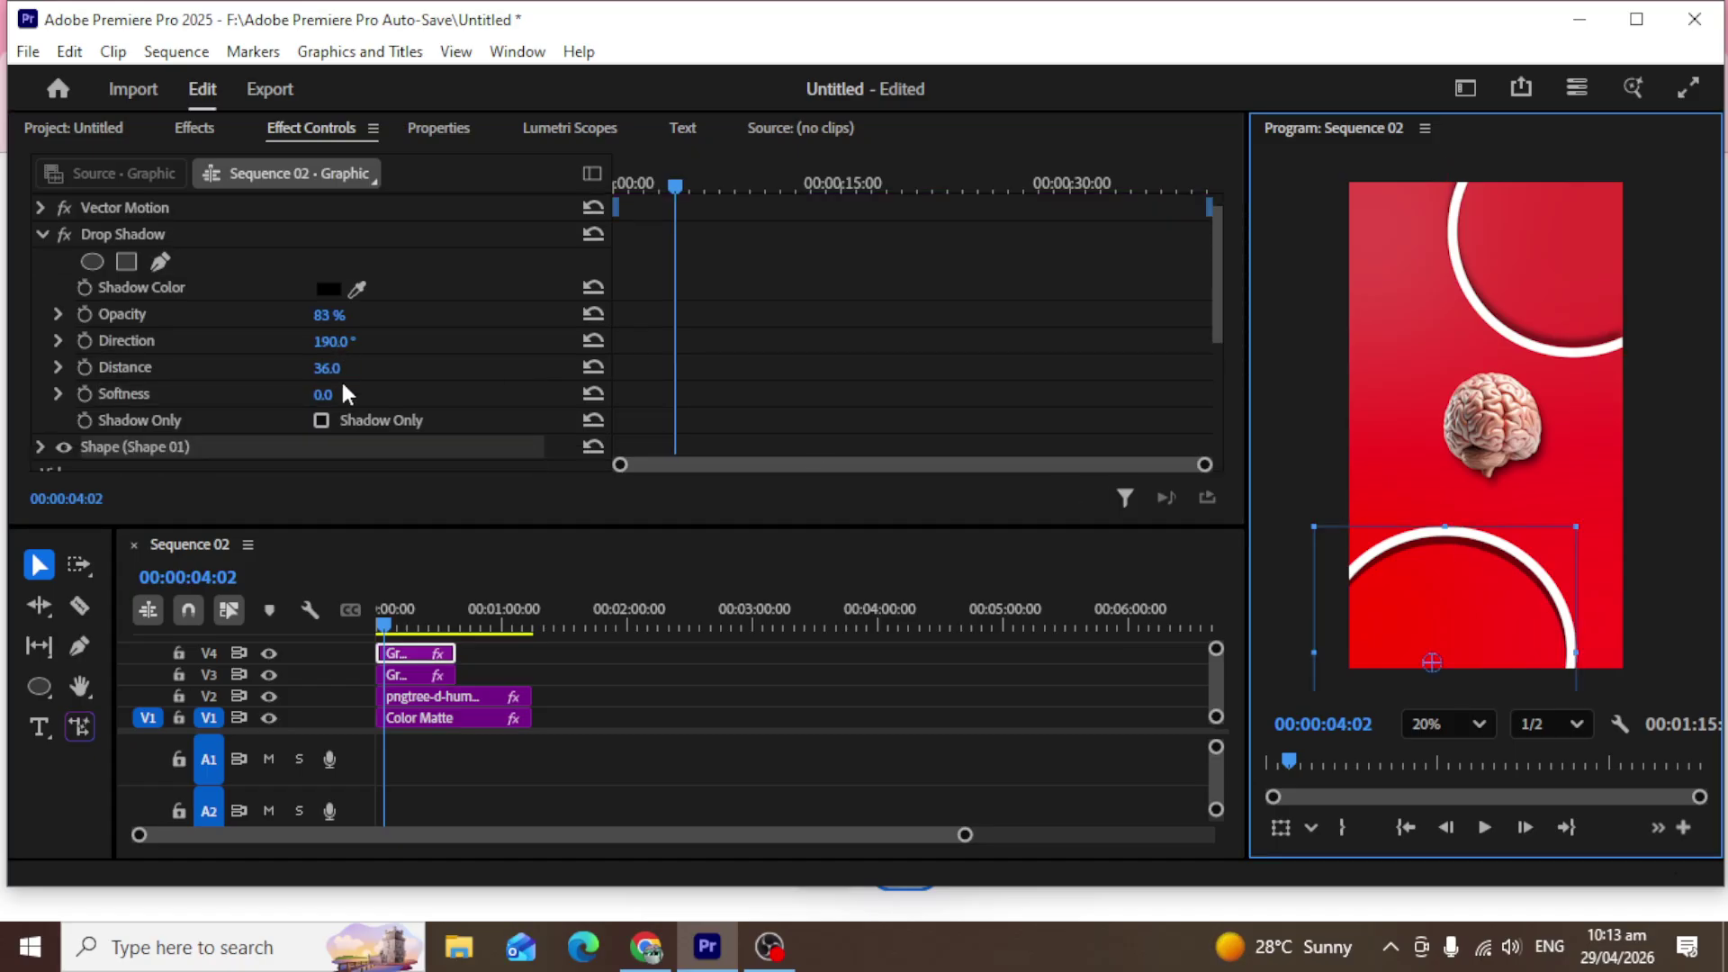
{"action": "left_click", "coordinate": [323, 396]}
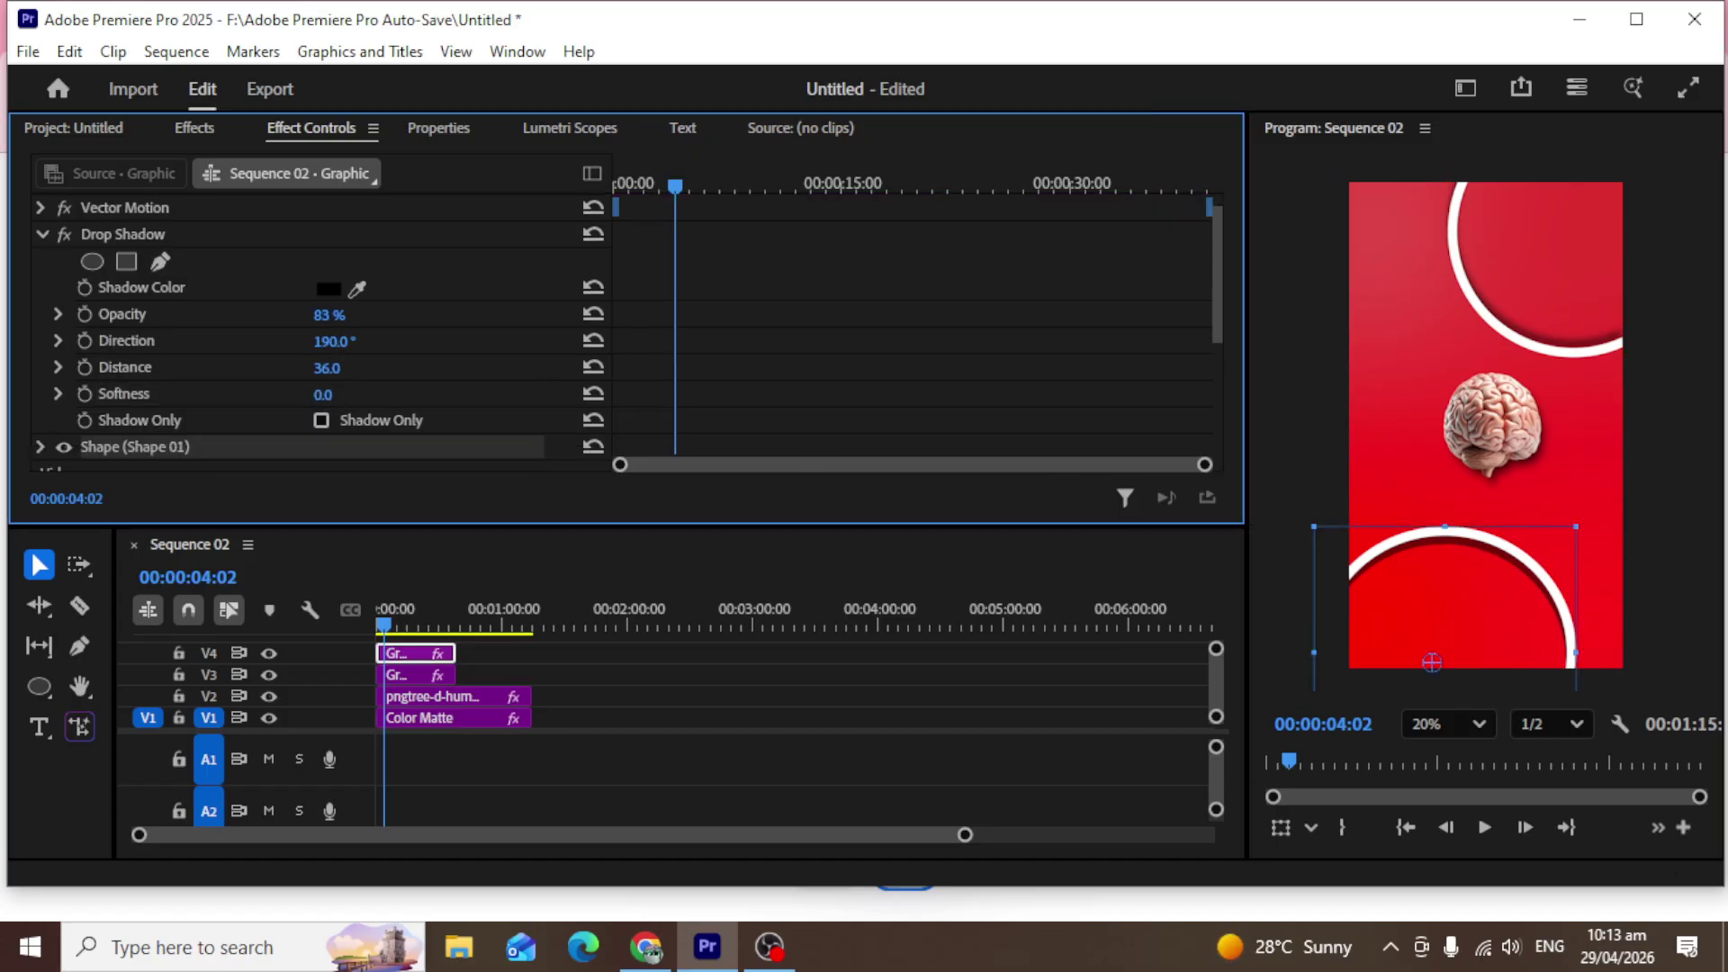
{"action": "mouse_move", "coordinate": [337, 401]}
{"action": "left_mouse_down"}
{"action": "mouse_move", "coordinate": [382, 397]}
{"action": "mouse_move", "coordinate": [323, 402]}
{"action": "left_mouse_up"}
Try the Soft Light blend mode on the V4 circle graphic and return it to Normal.
{"action": "scroll", "coordinate": [402, 306], "scroll_direction": "down", "scroll_amount": 5}
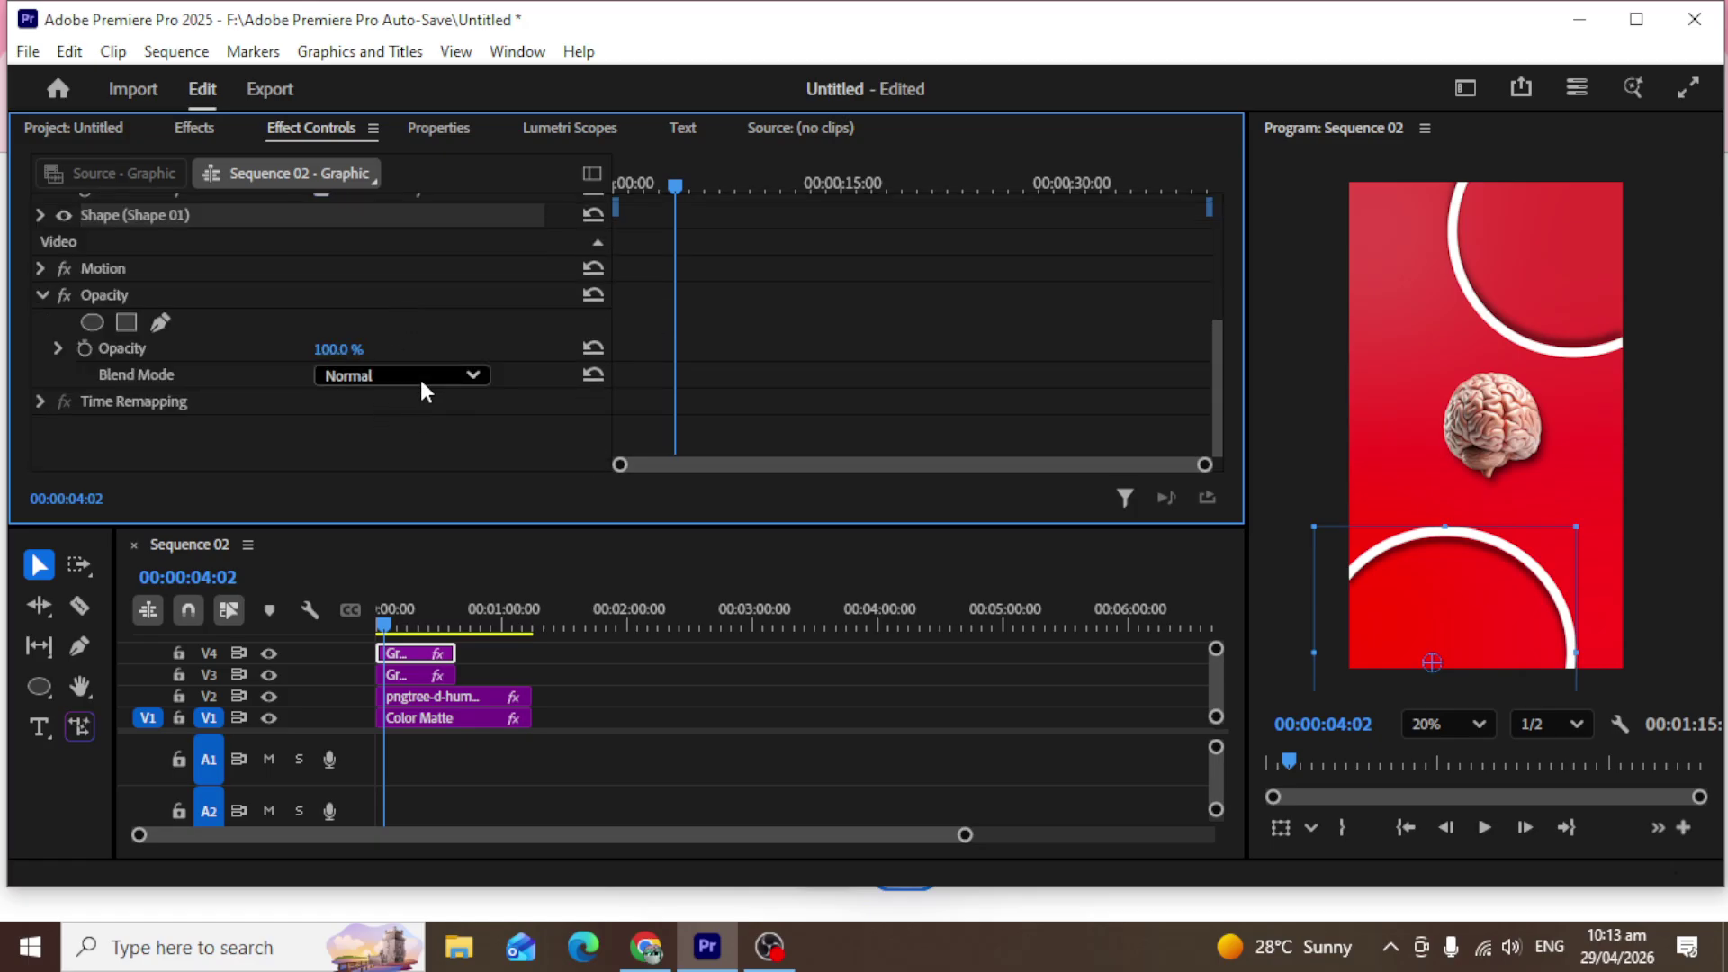
{"action": "left_click", "coordinate": [419, 376]}
{"action": "scroll", "coordinate": [430, 592], "scroll_direction": "down", "scroll_amount": 6}
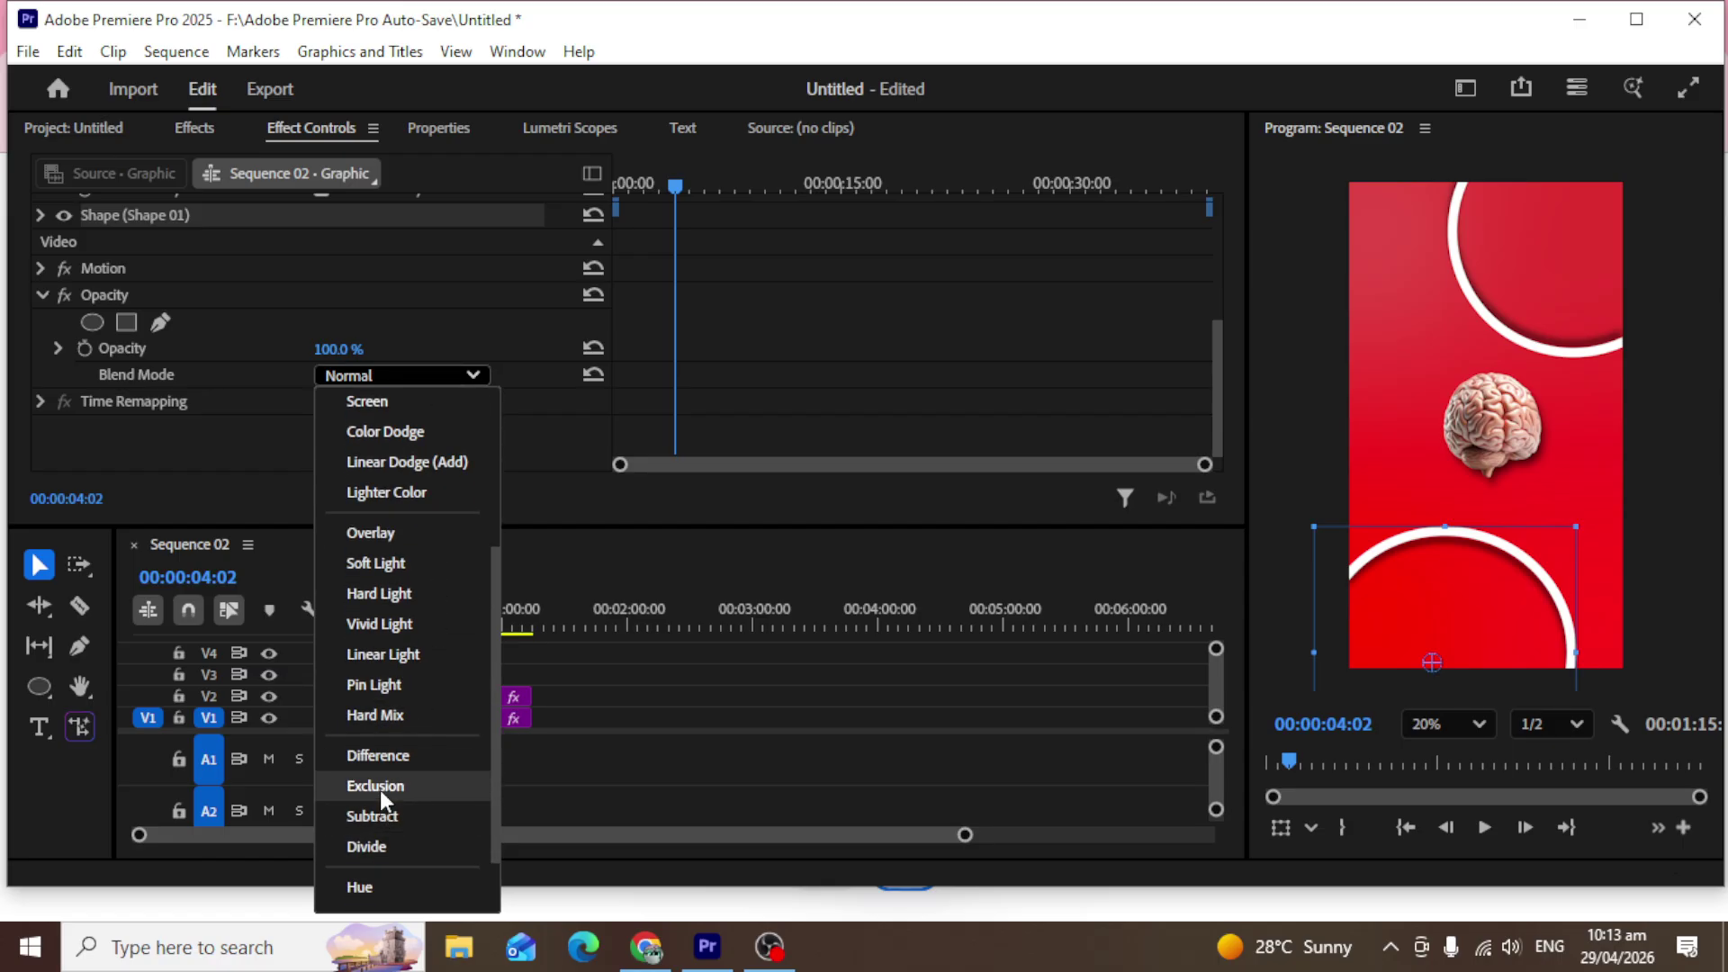
{"action": "left_click", "coordinate": [386, 565]}
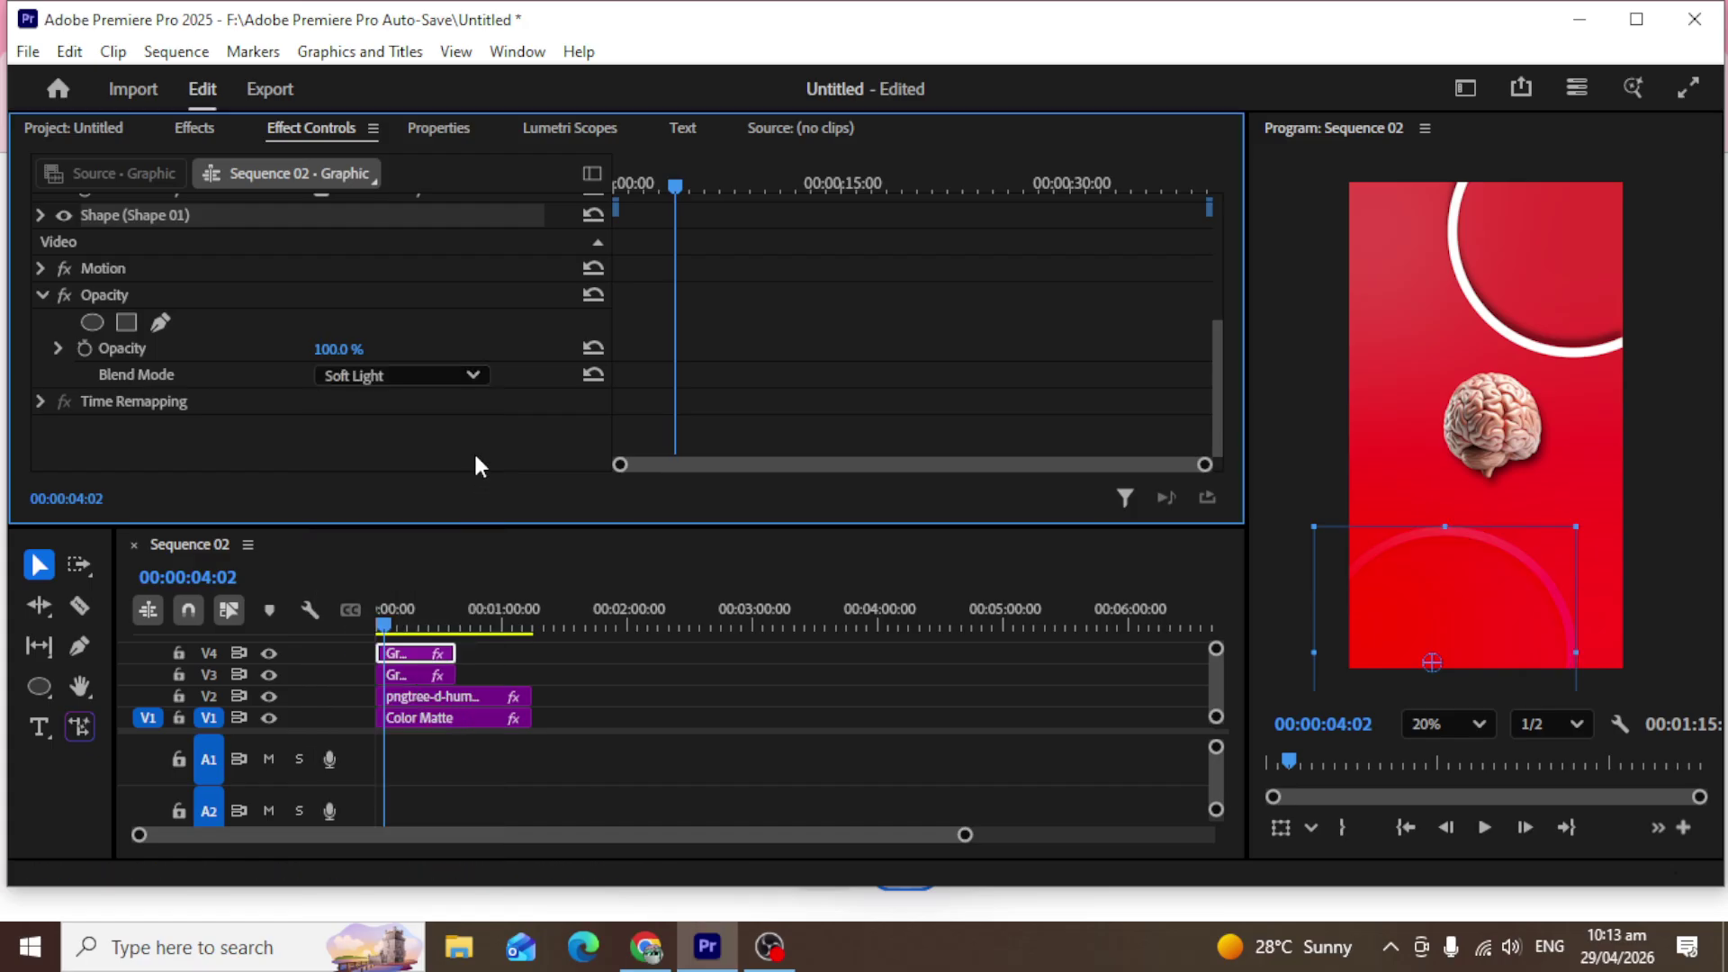
{"action": "left_click", "coordinate": [423, 374]}
{"action": "scroll", "coordinate": [408, 527], "scroll_direction": "up", "scroll_amount": 4}
{"action": "scroll", "coordinate": [405, 483], "scroll_direction": "up", "scroll_amount": 4}
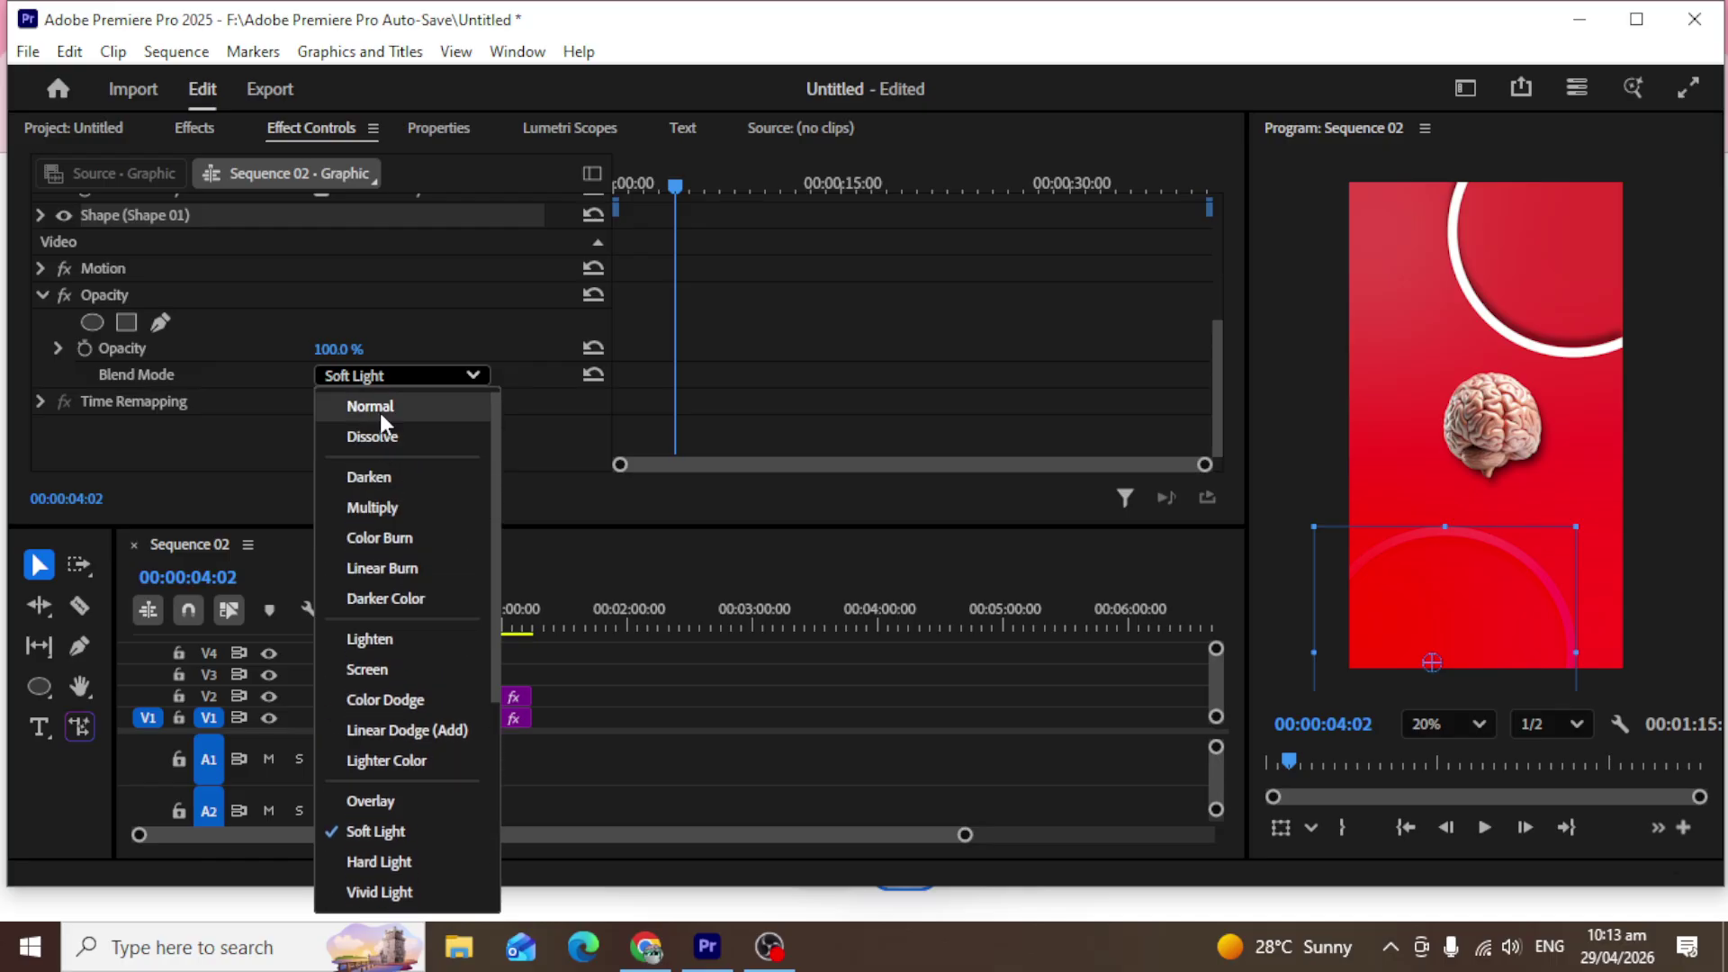
{"action": "left_click", "coordinate": [380, 412]}
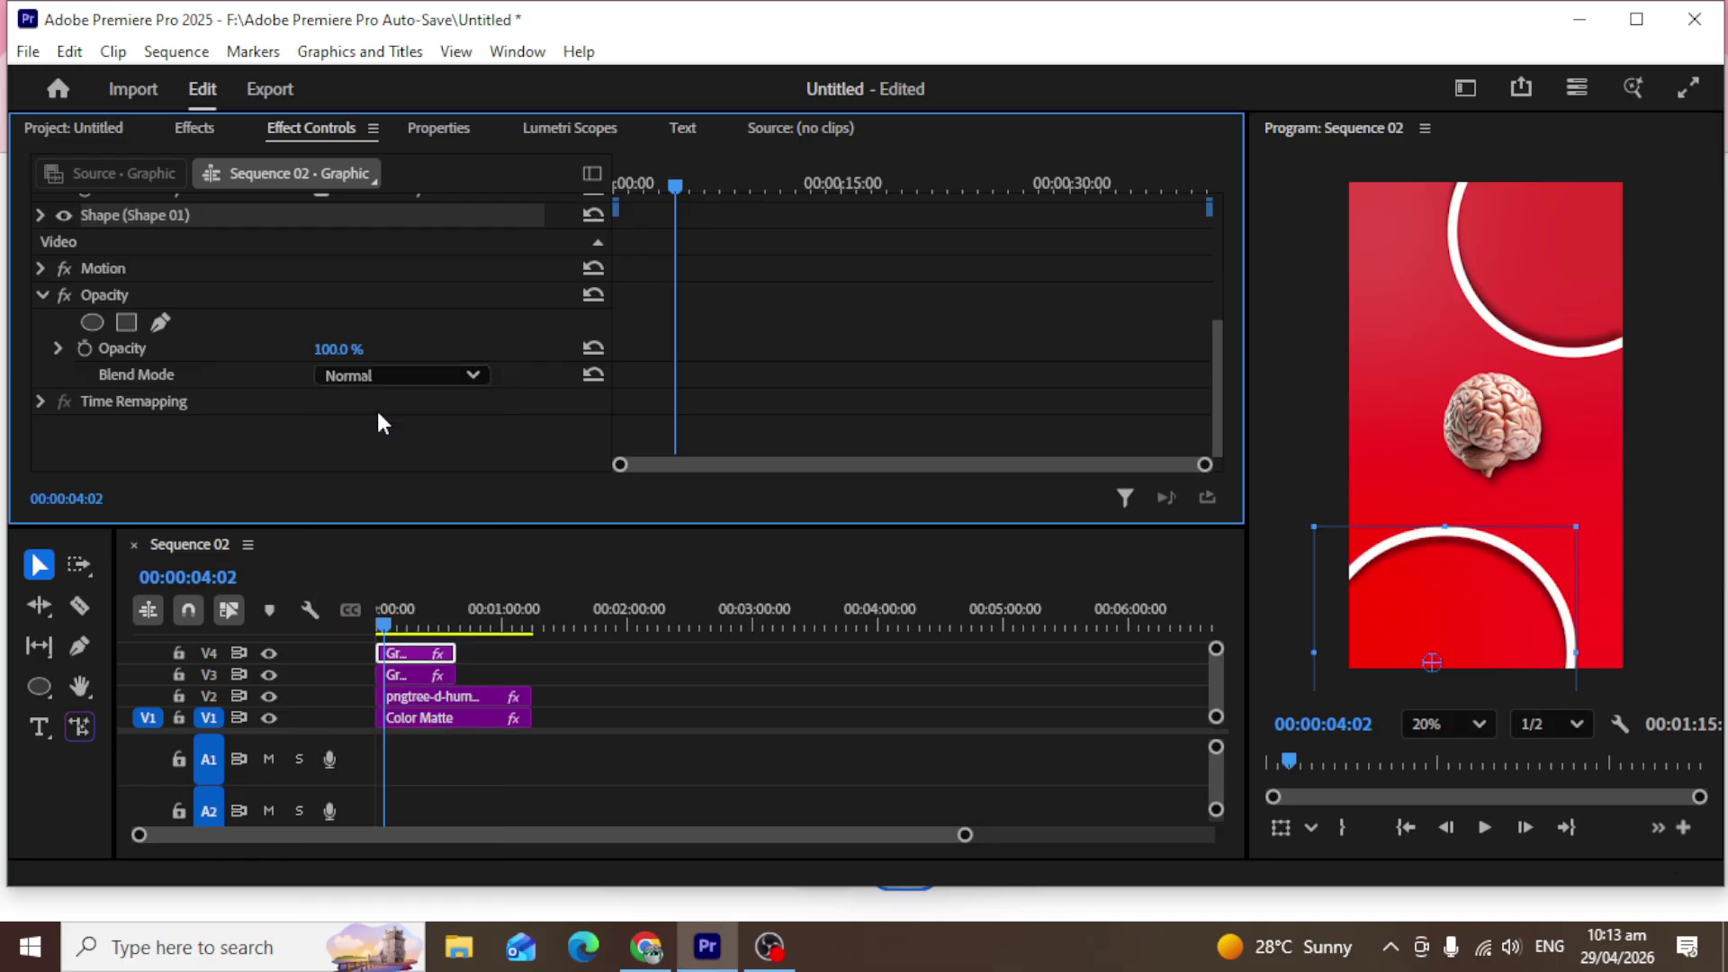
{"action": "scroll", "coordinate": [196, 382], "scroll_direction": "up", "scroll_amount": 5}
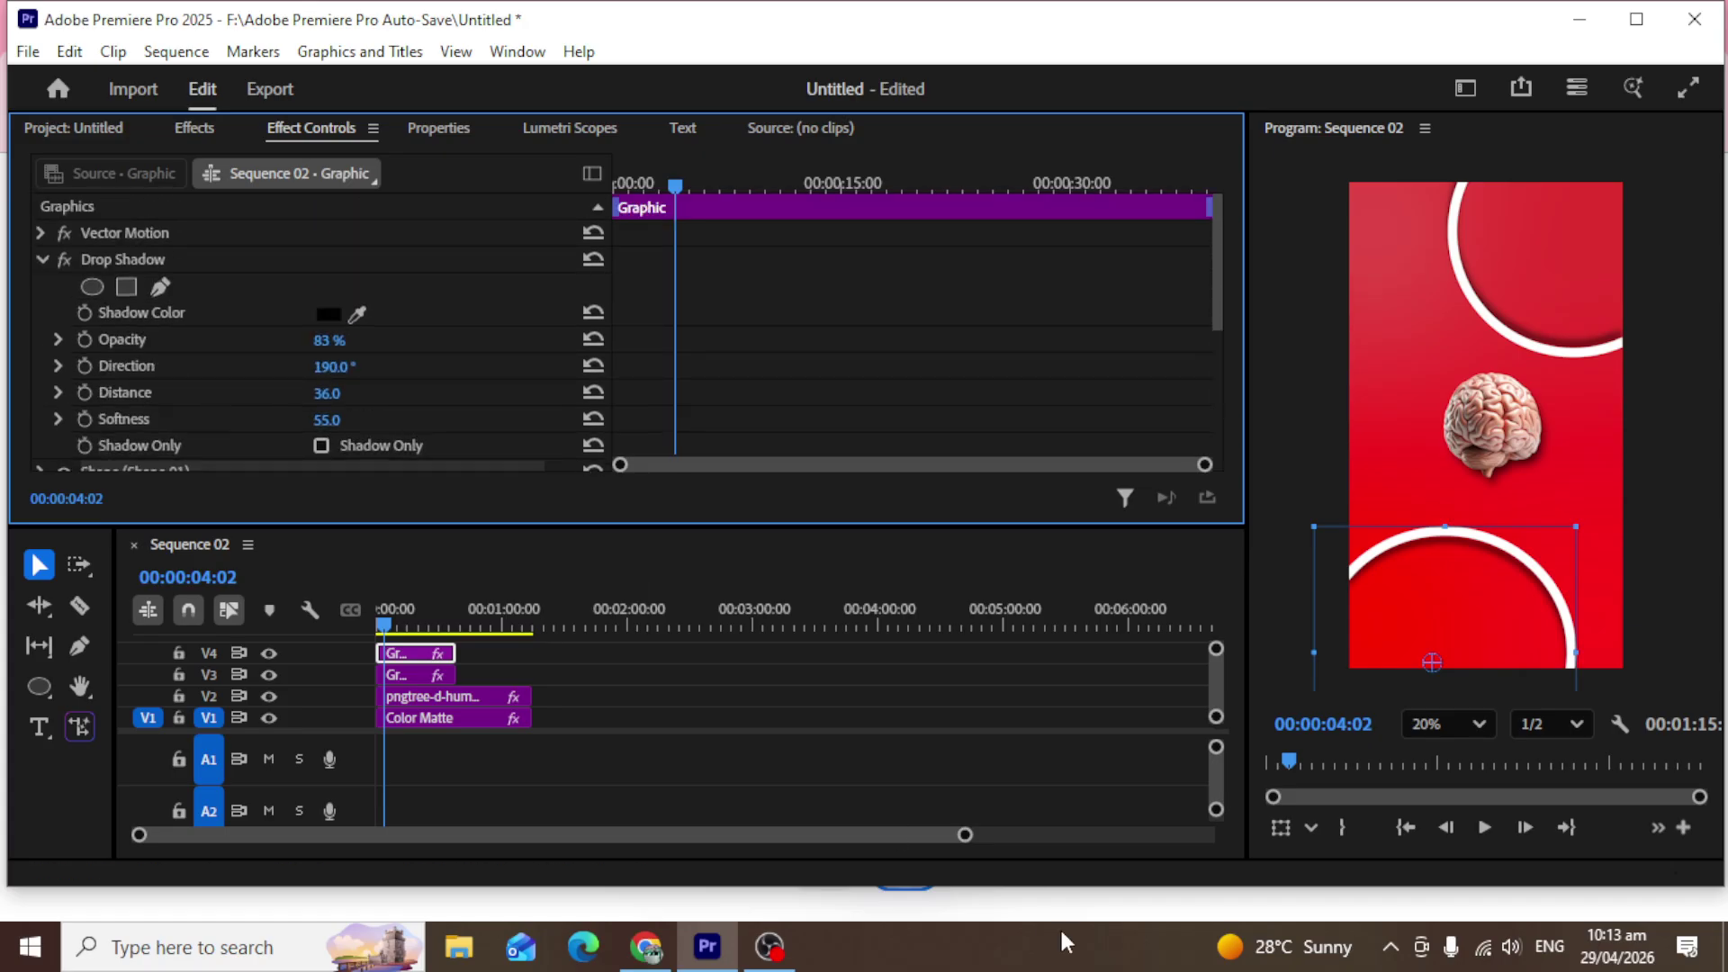
Play the sequence from the start to preview the brain animation with the shadowed circles.
{"action": "left_click", "coordinate": [379, 622]}
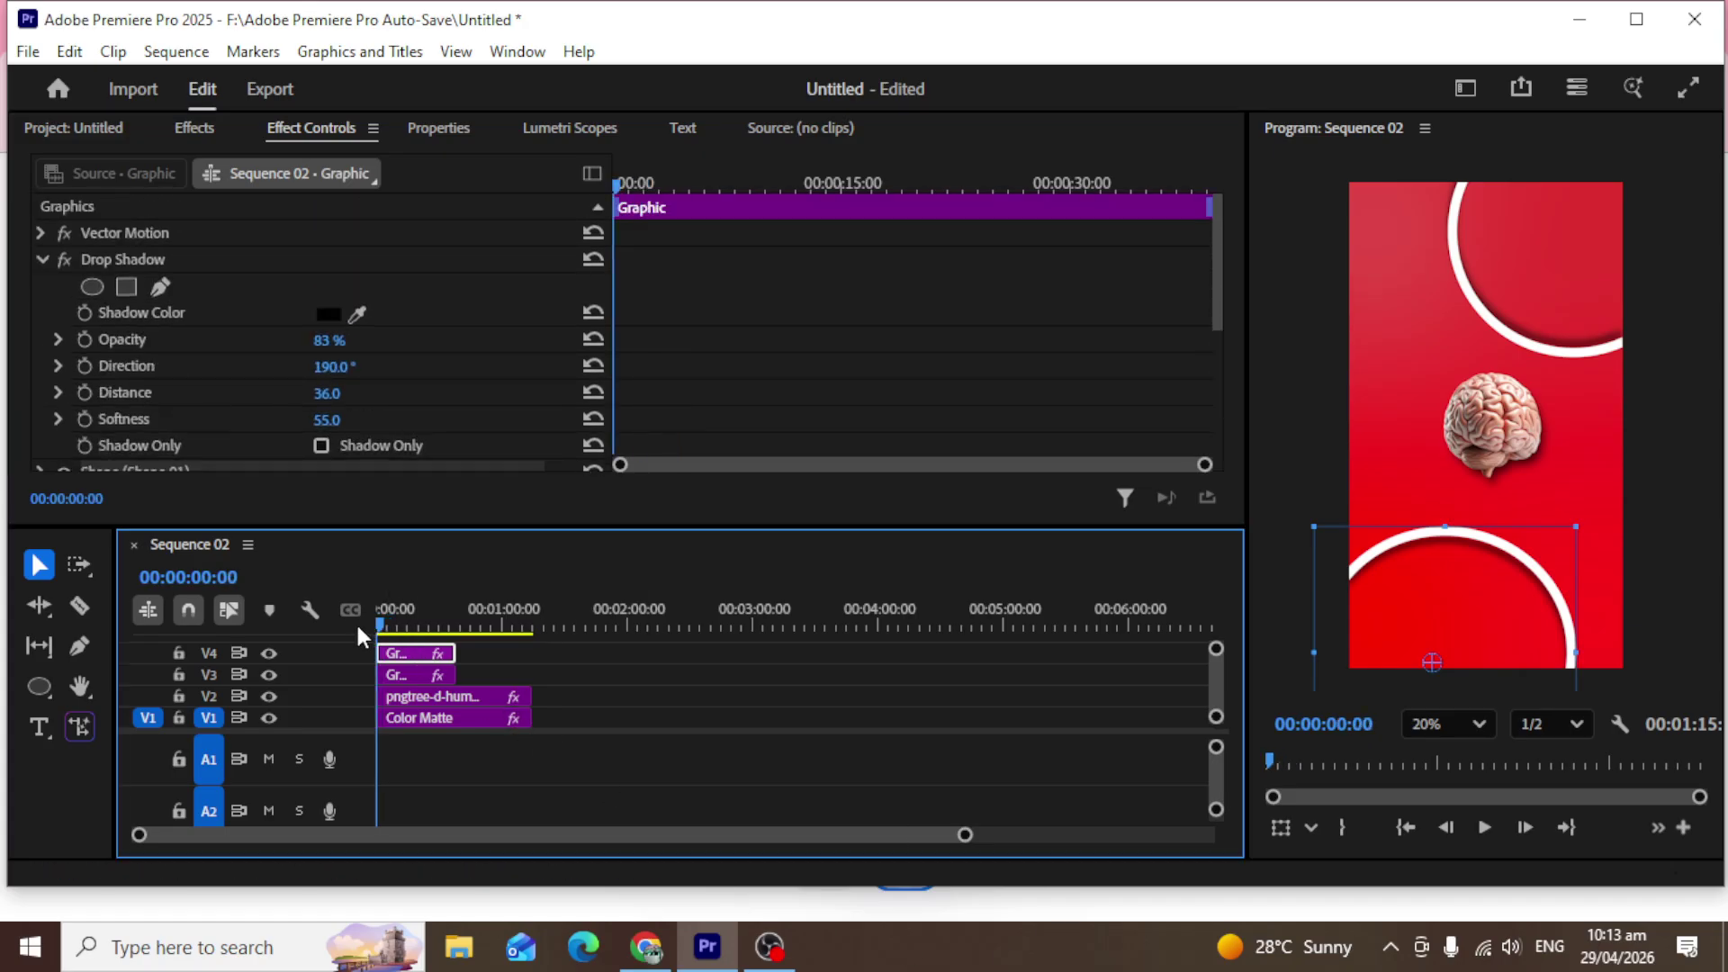
{"action": "key", "text": "space"}
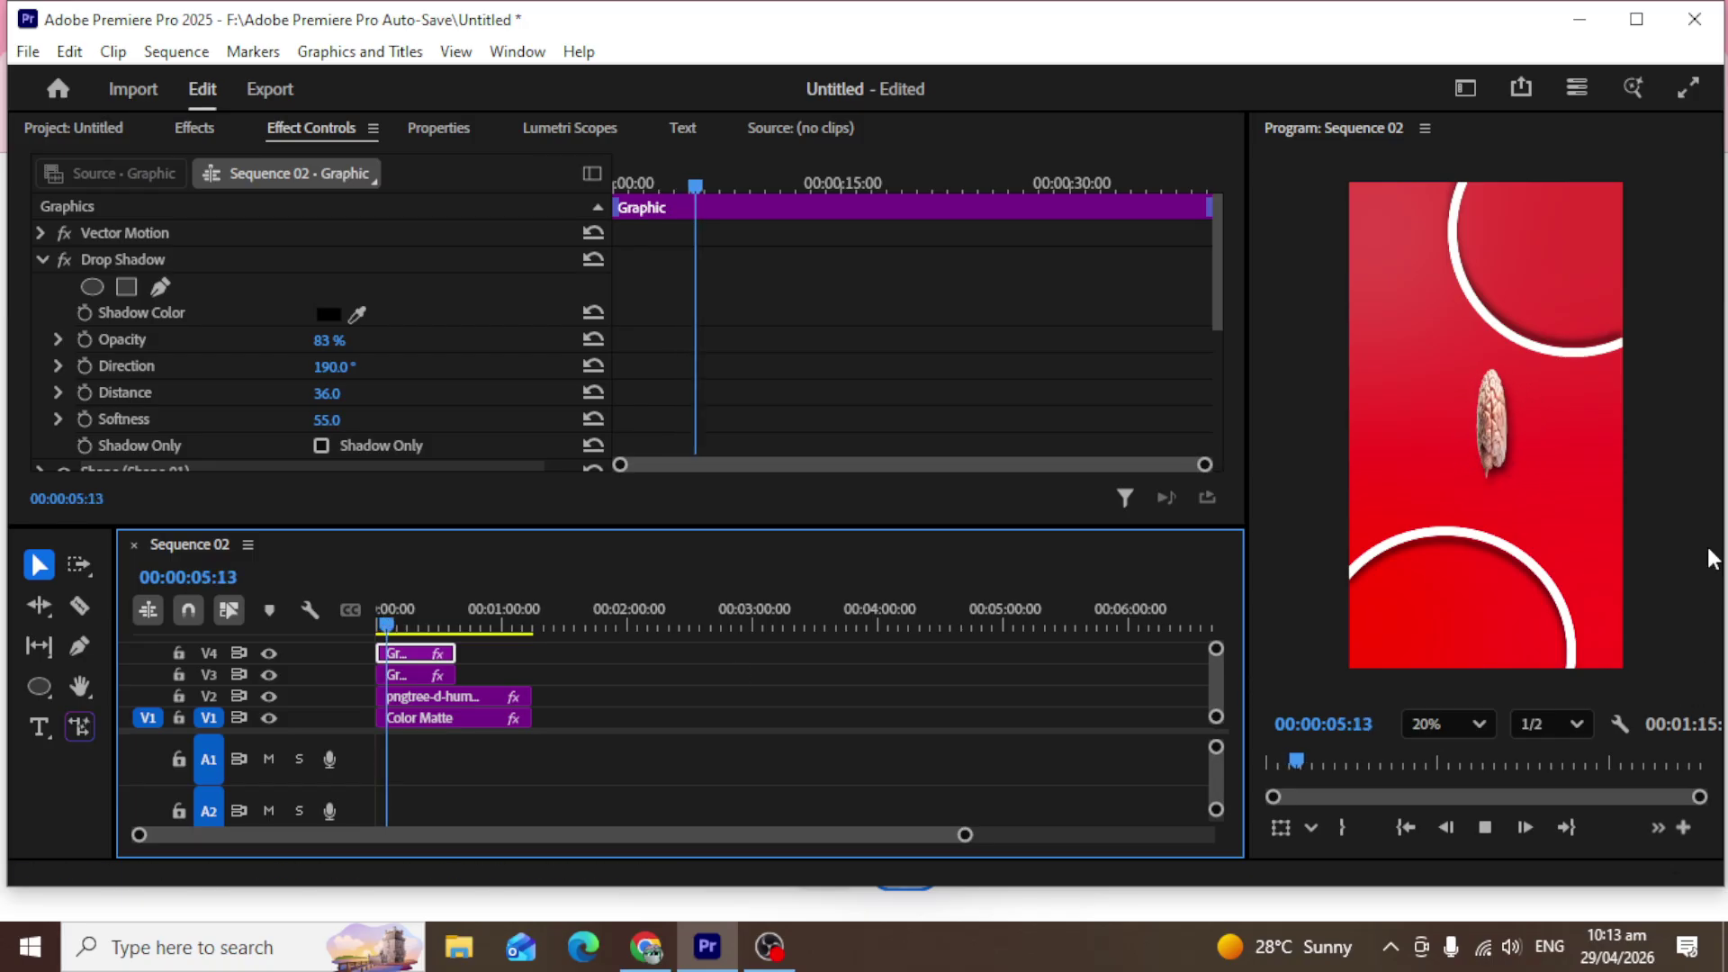
{"action": "left_click", "coordinate": [1567, 358]}
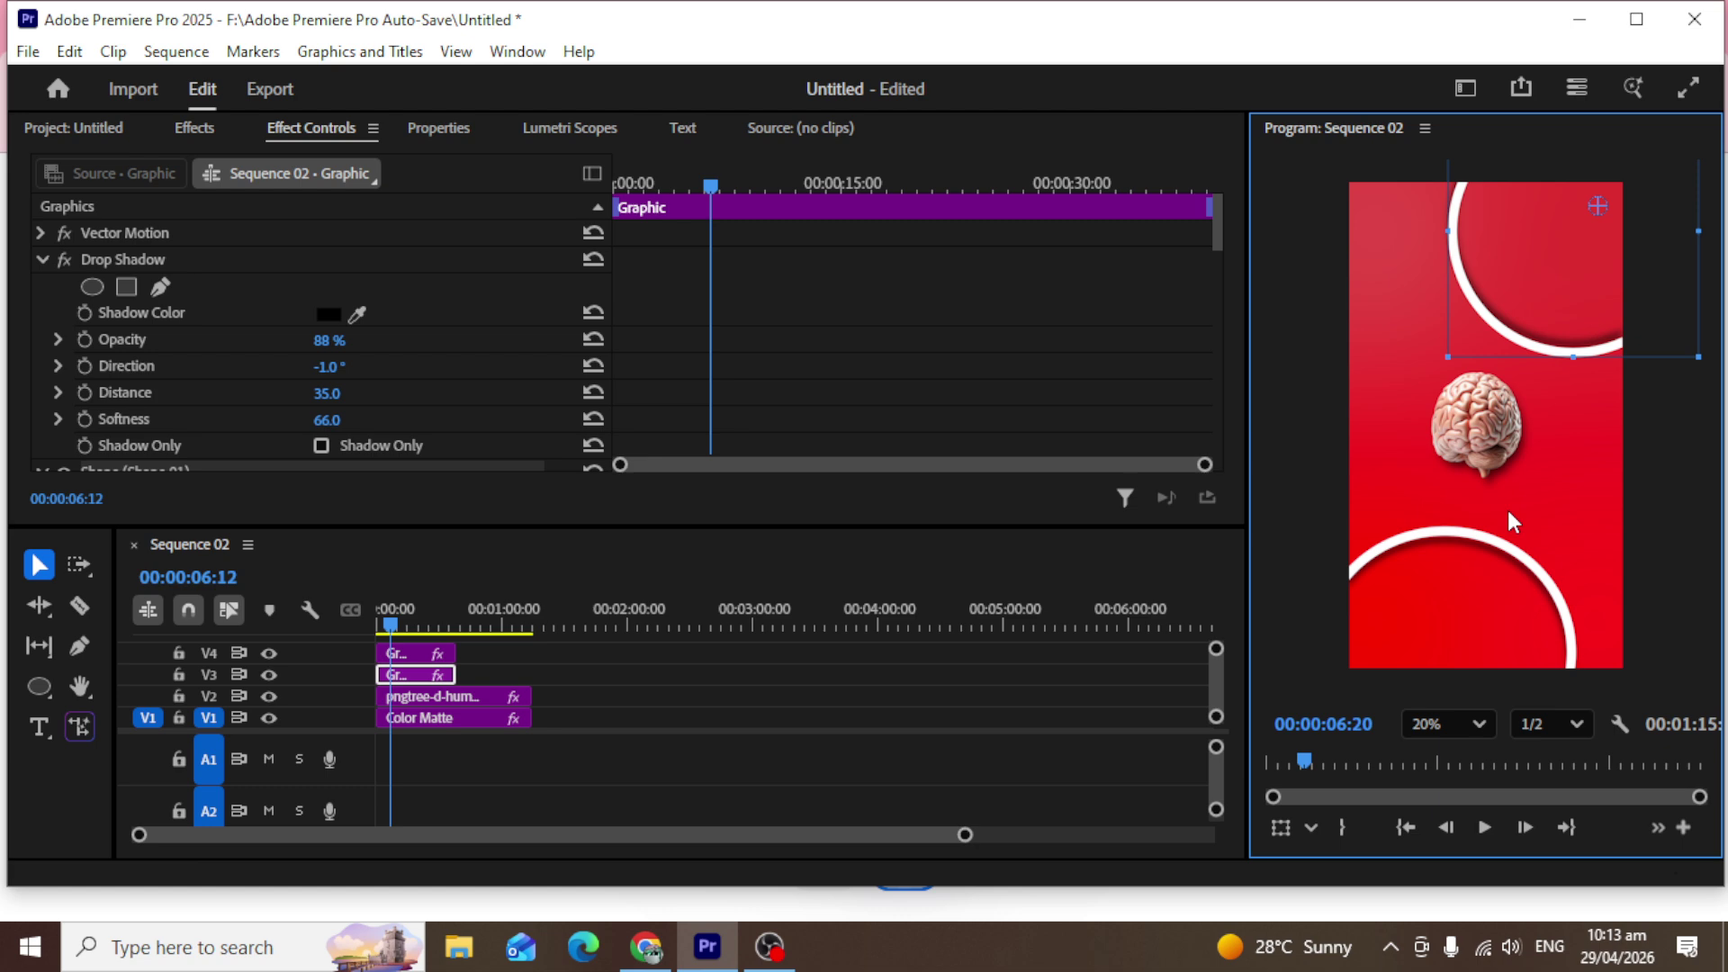
{"action": "key", "text": "space"}
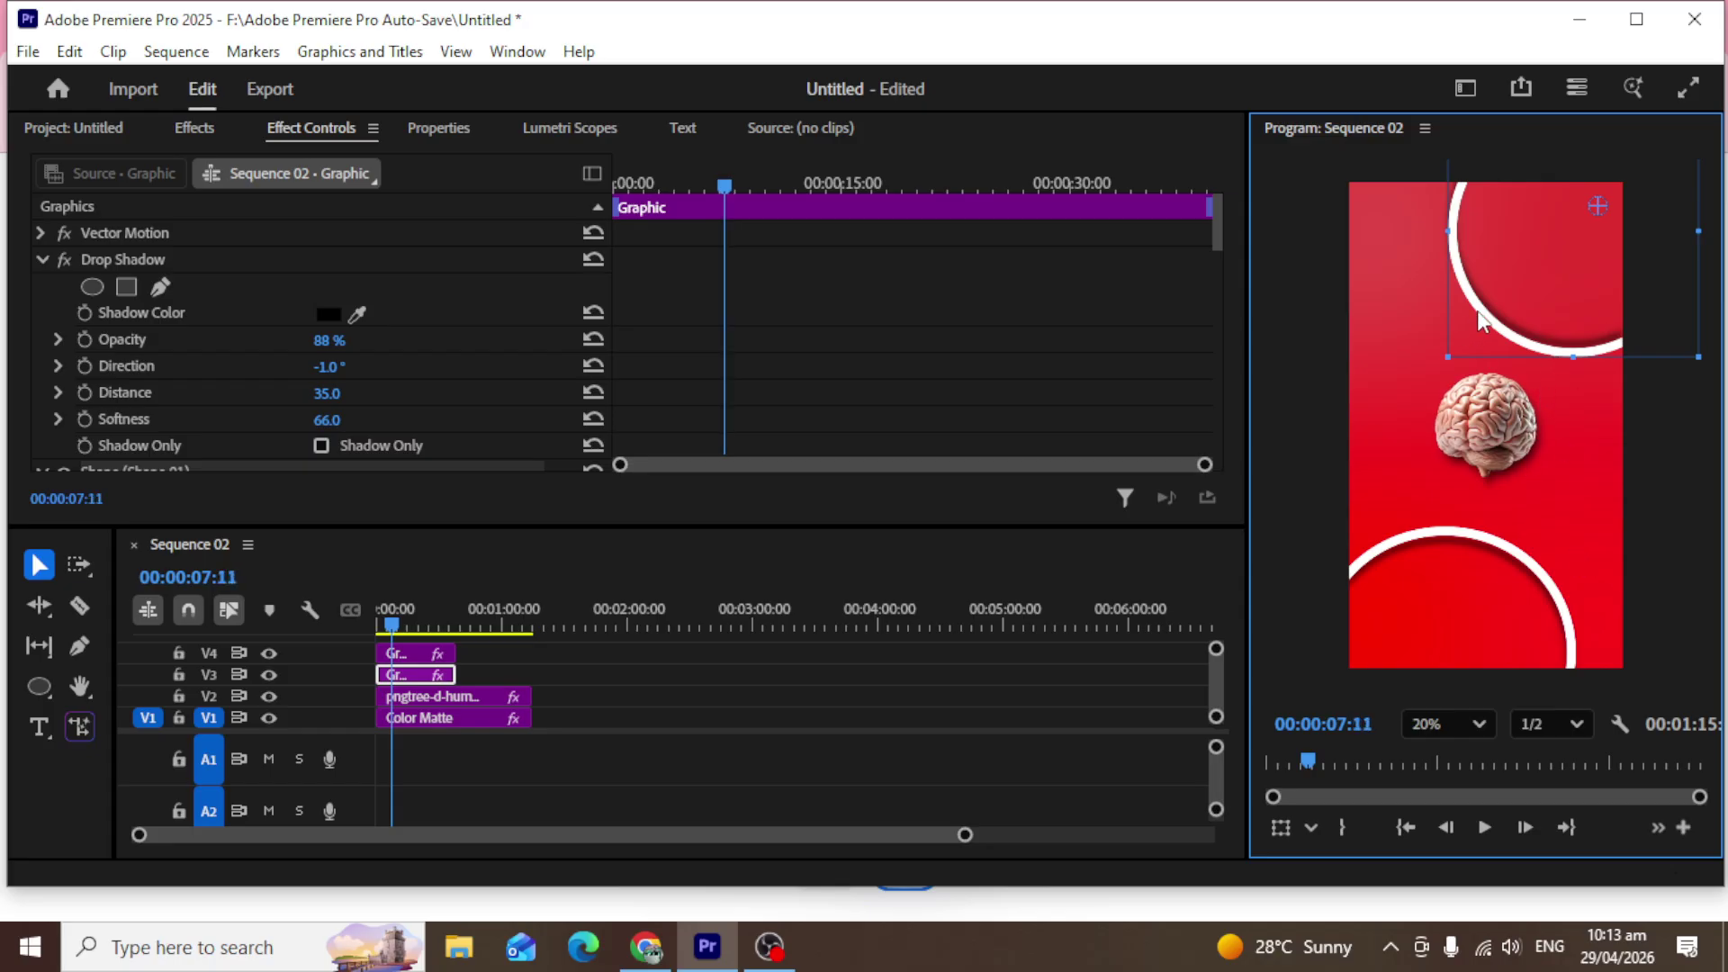
Move the upper circle slightly up and right and the lower circle slightly down and left, farther from the brain.
{"action": "left_click_drag", "start_coordinate": [1483, 321], "coordinate": [1512, 302]}
{"action": "left_click", "coordinate": [1506, 554]}
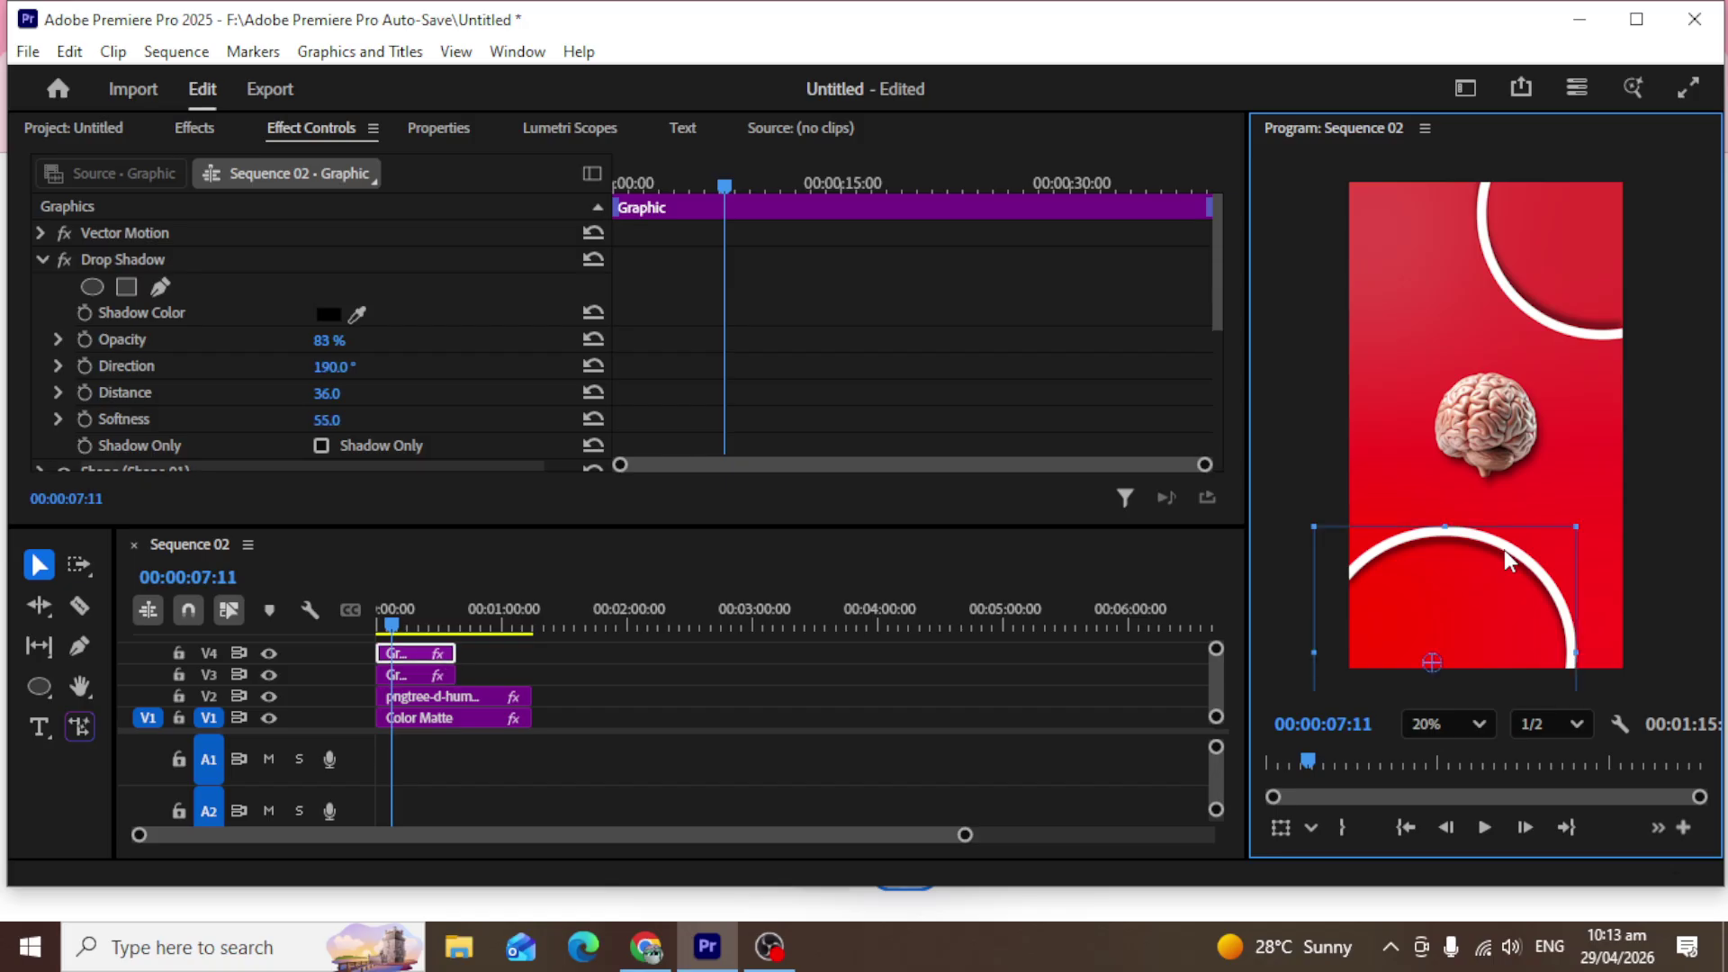
{"action": "left_click_drag", "start_coordinate": [1504, 550], "coordinate": [1468, 580]}
{"action": "left_click", "coordinate": [1666, 532]}
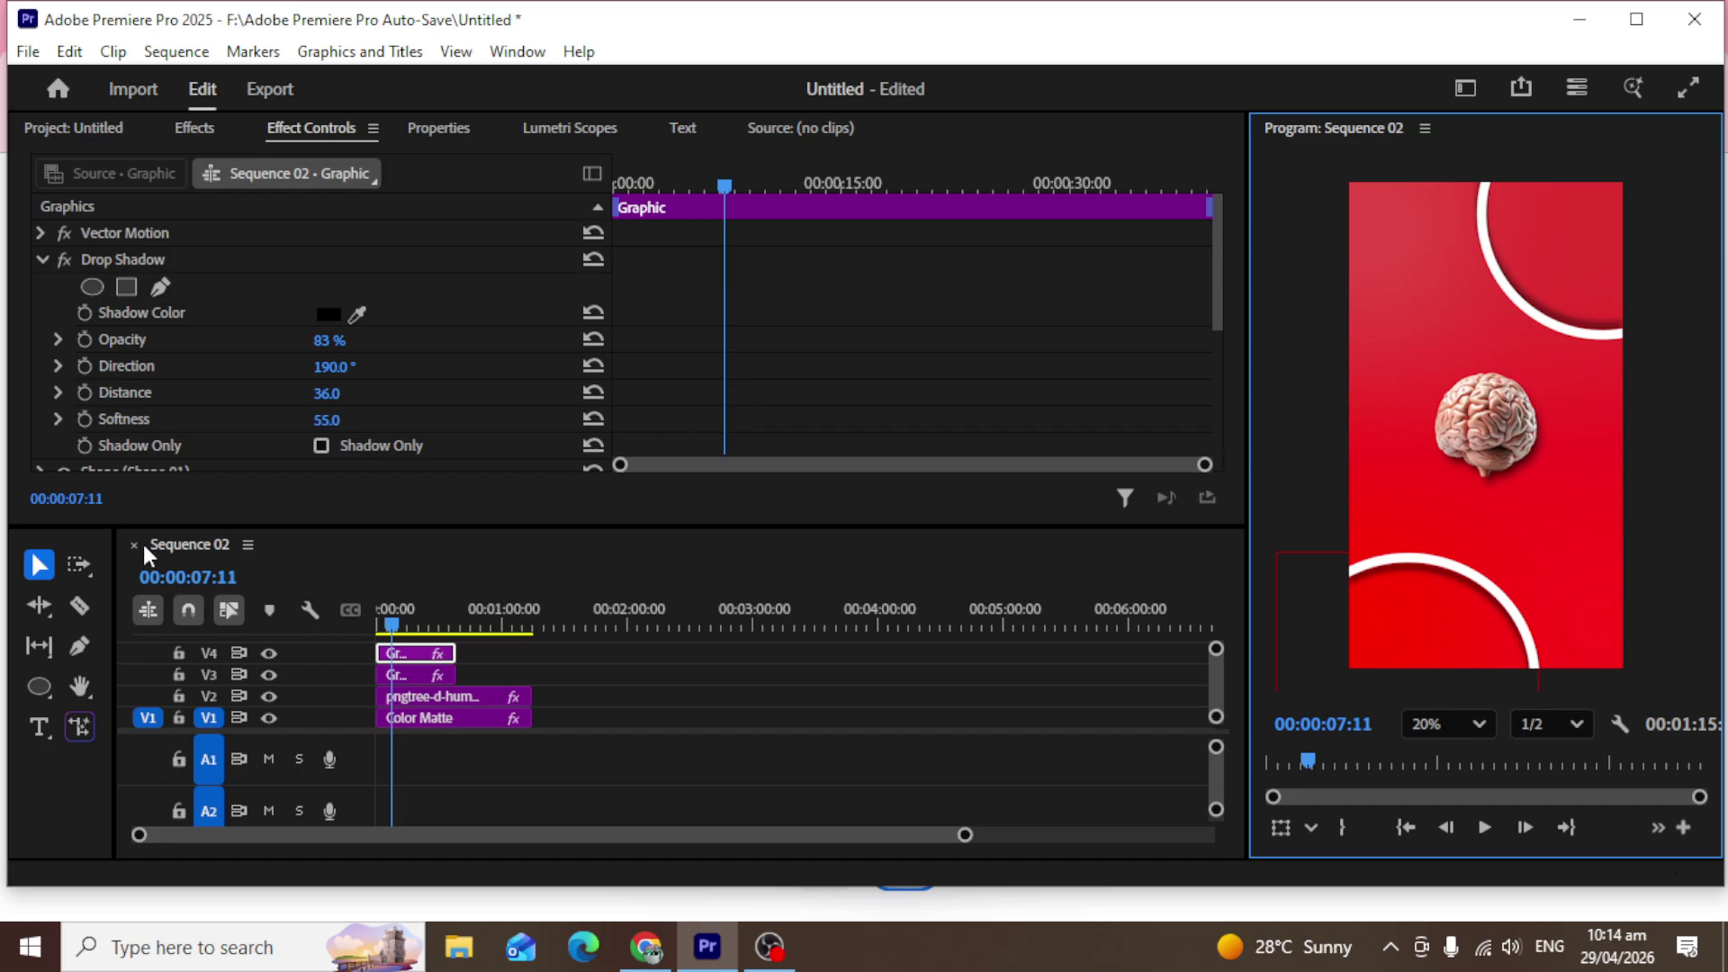
Try to add a text layer above and left of the brain inside the lower circle graphic on V4.
{"action": "left_click", "coordinate": [39, 726]}
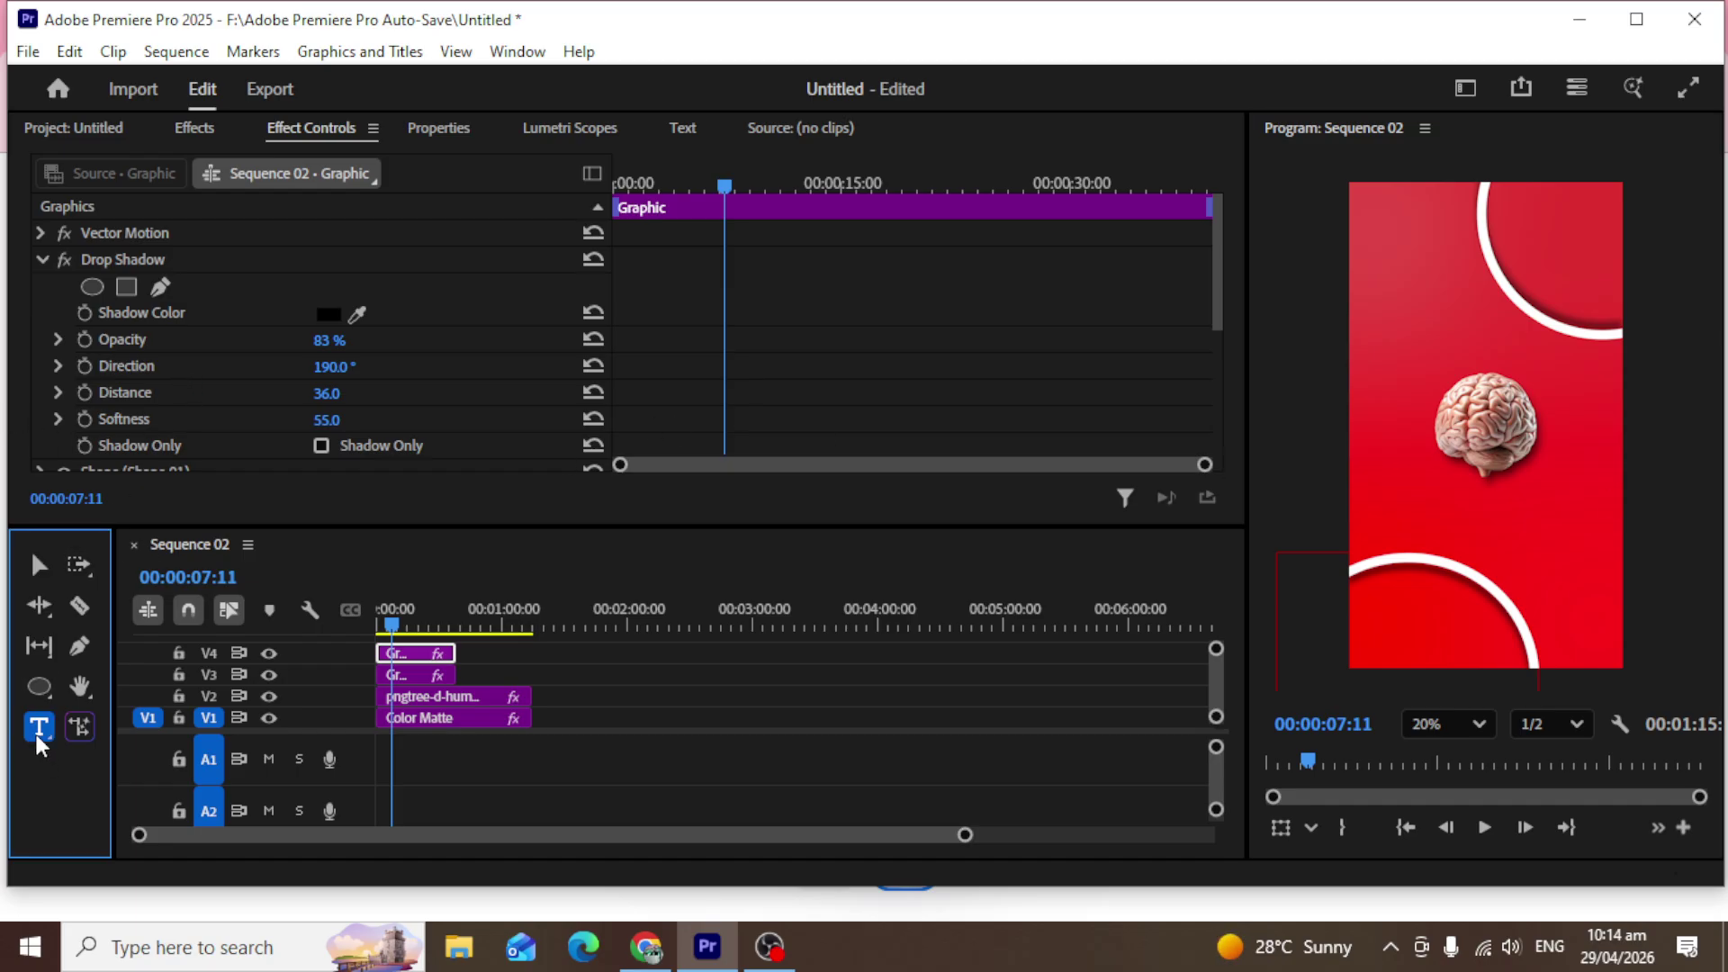
{"action": "left_click", "coordinate": [1373, 303]}
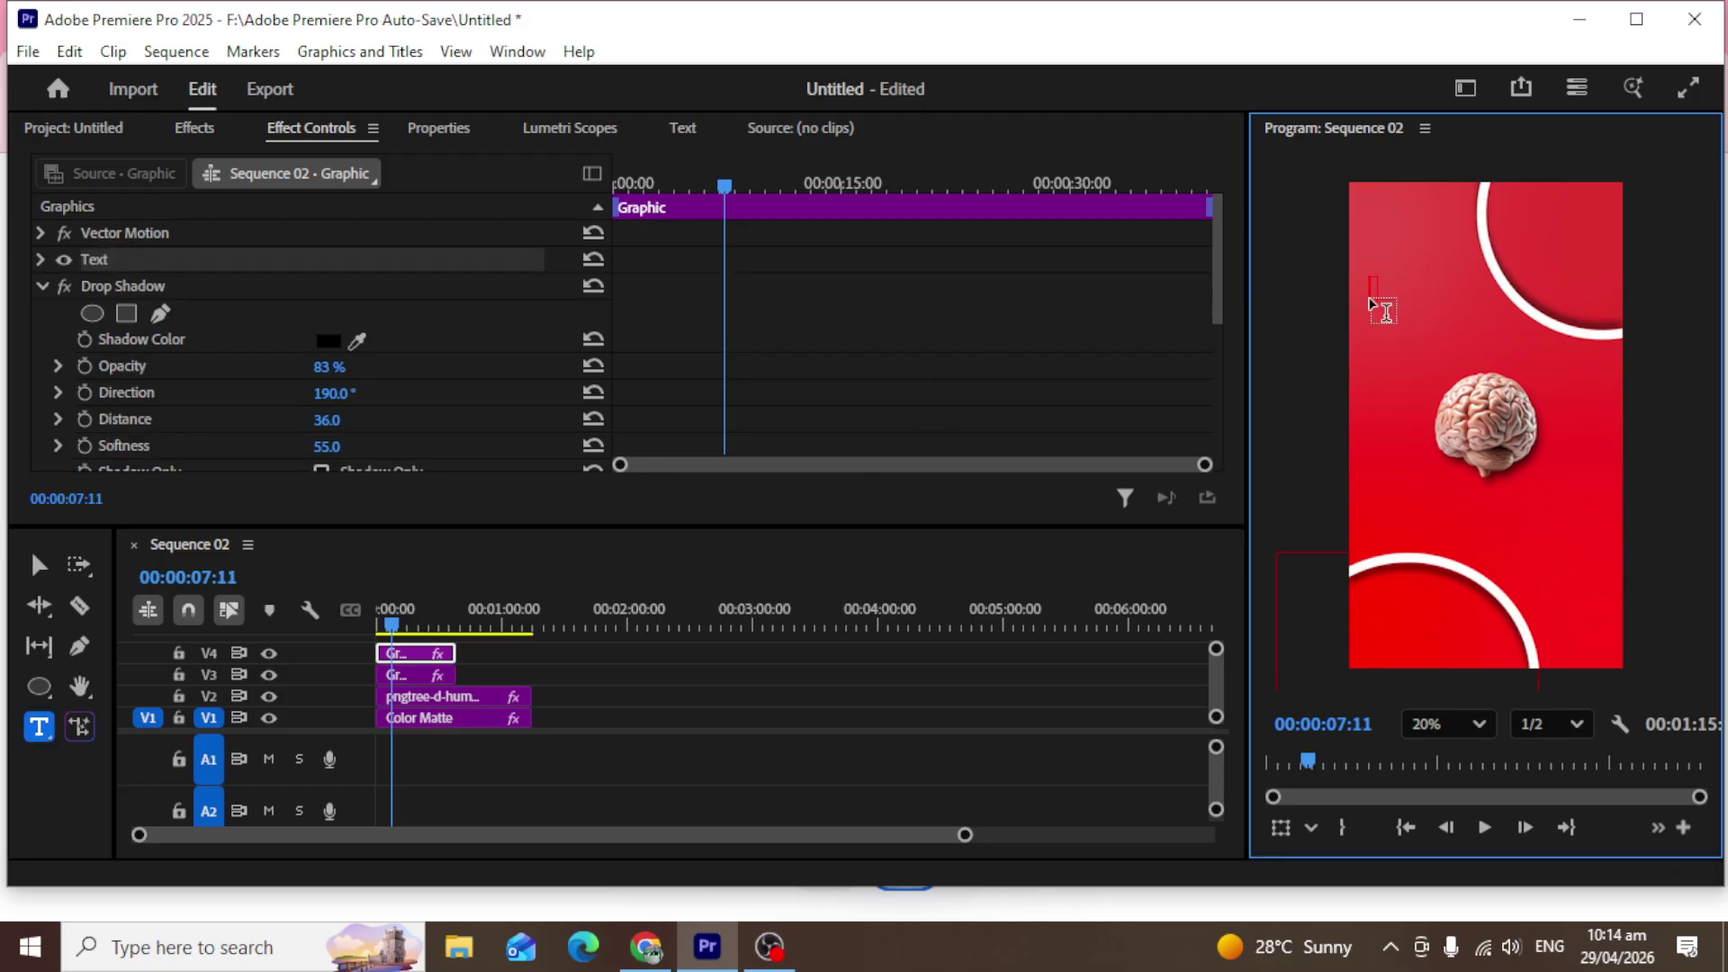
{"action": "left_click", "coordinate": [1175, 444]}
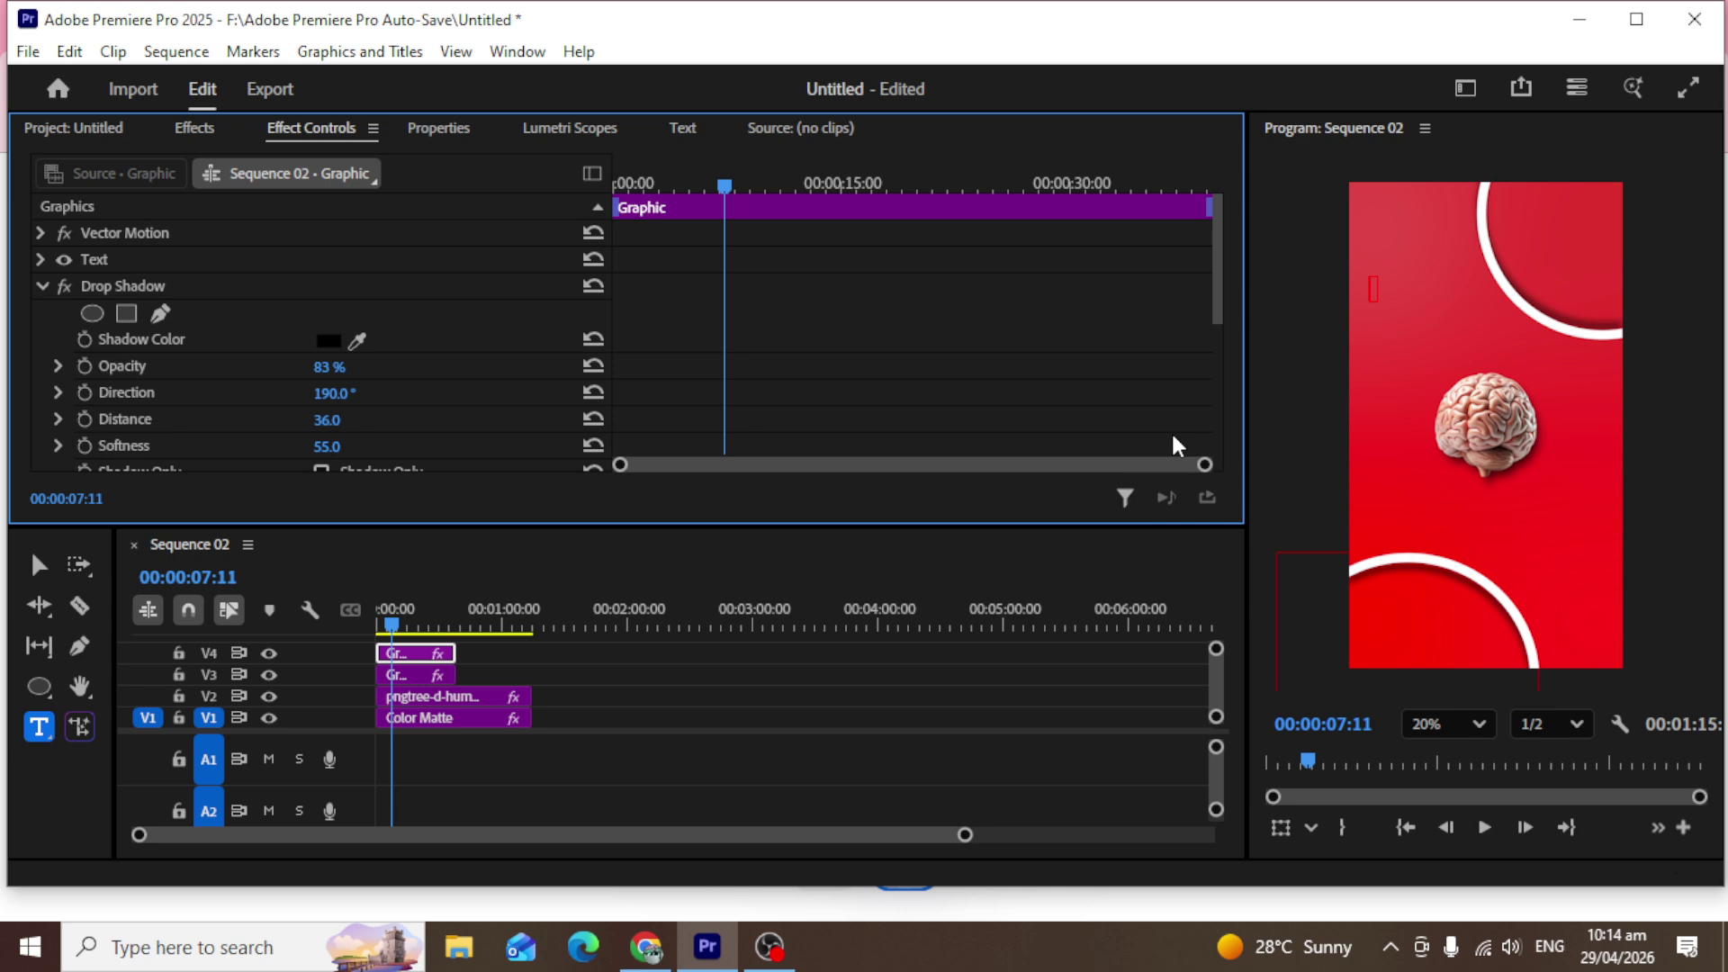
{"action": "key", "text": "b"}
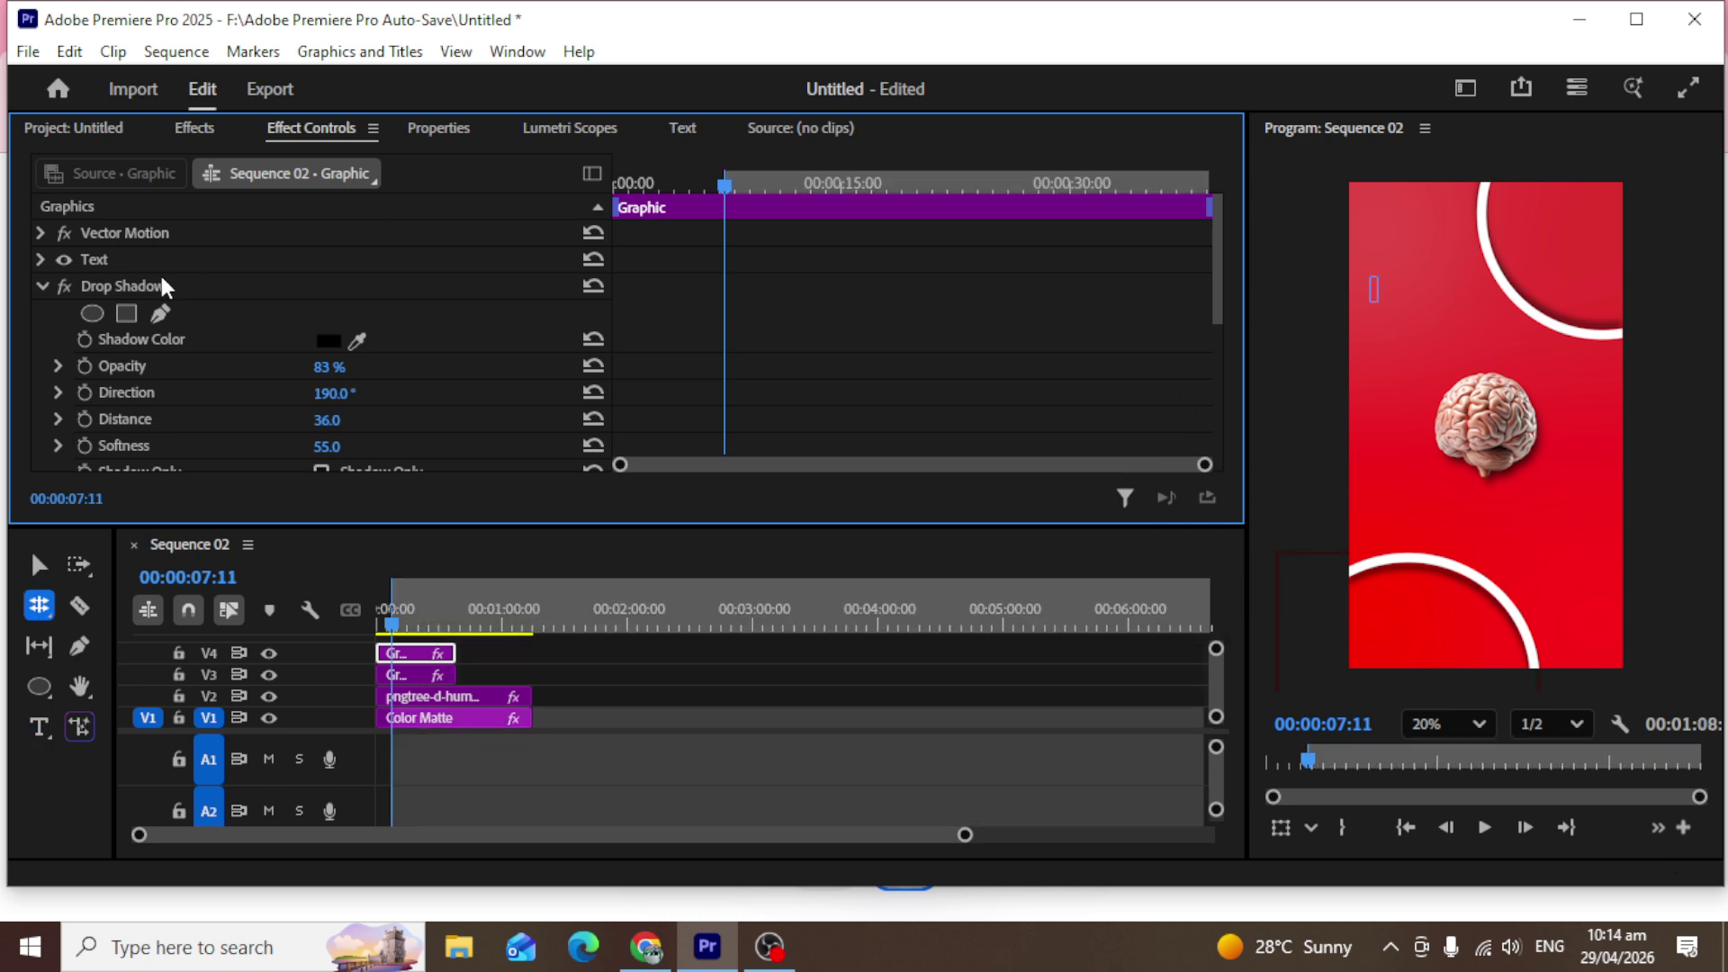
{"action": "left_click", "coordinate": [36, 565]}
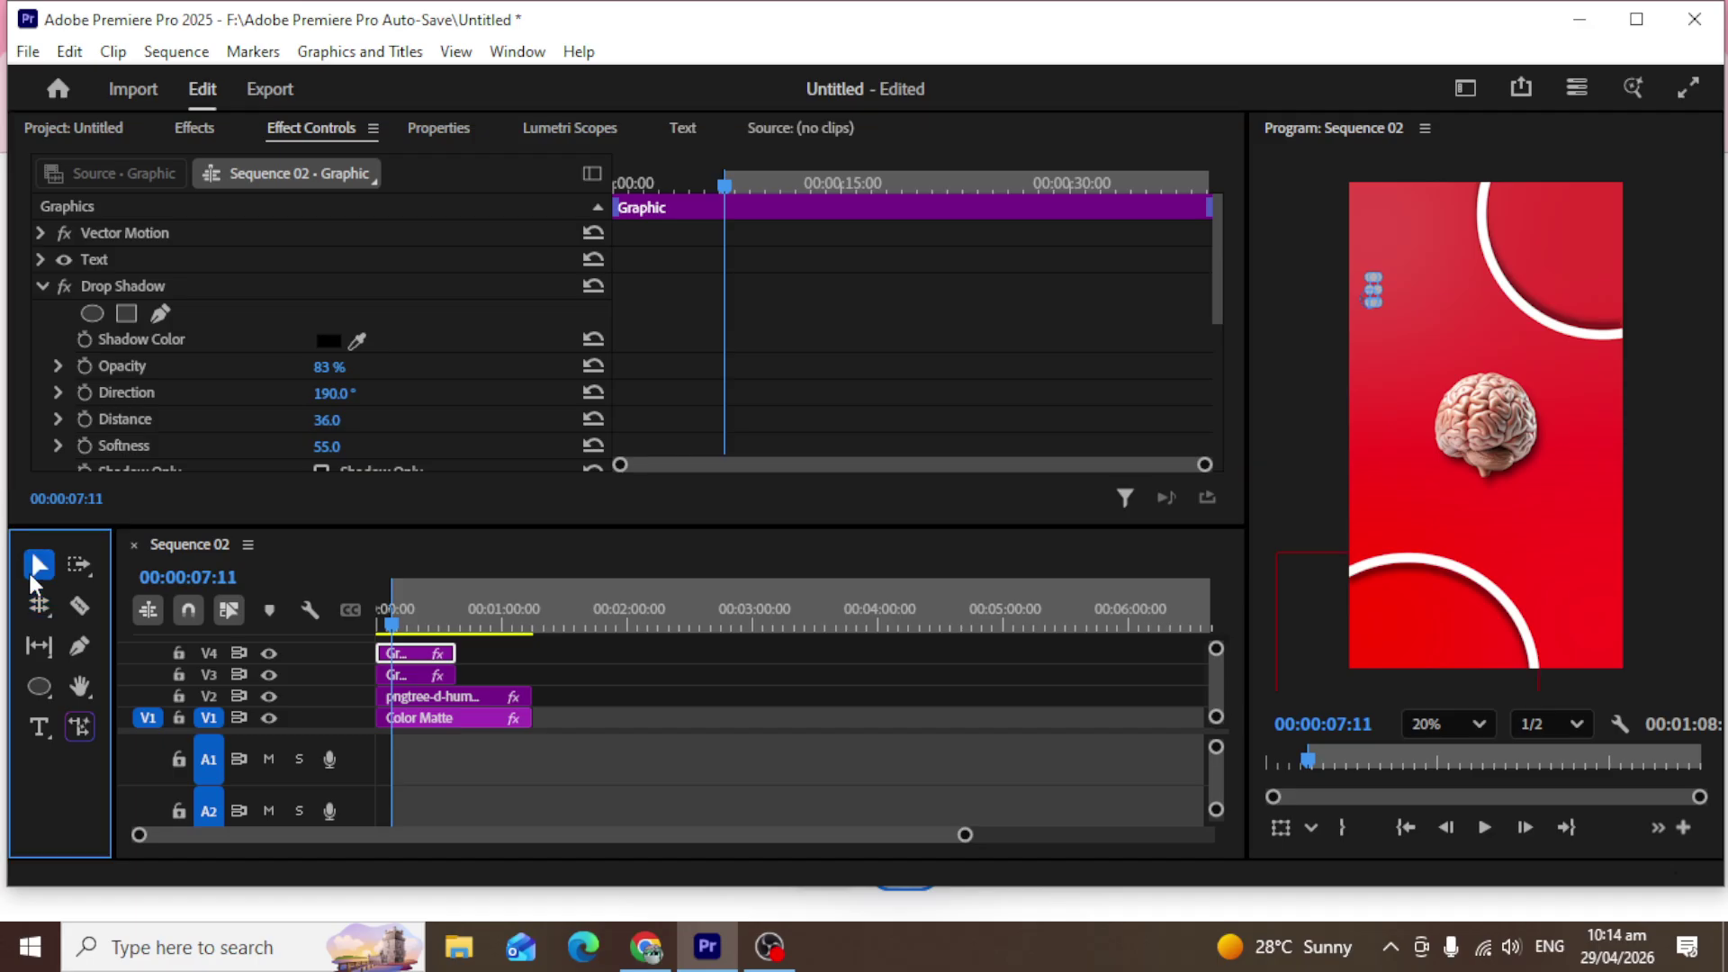
{"action": "left_click", "coordinate": [1376, 295]}
{"action": "left_click", "coordinate": [810, 779]}
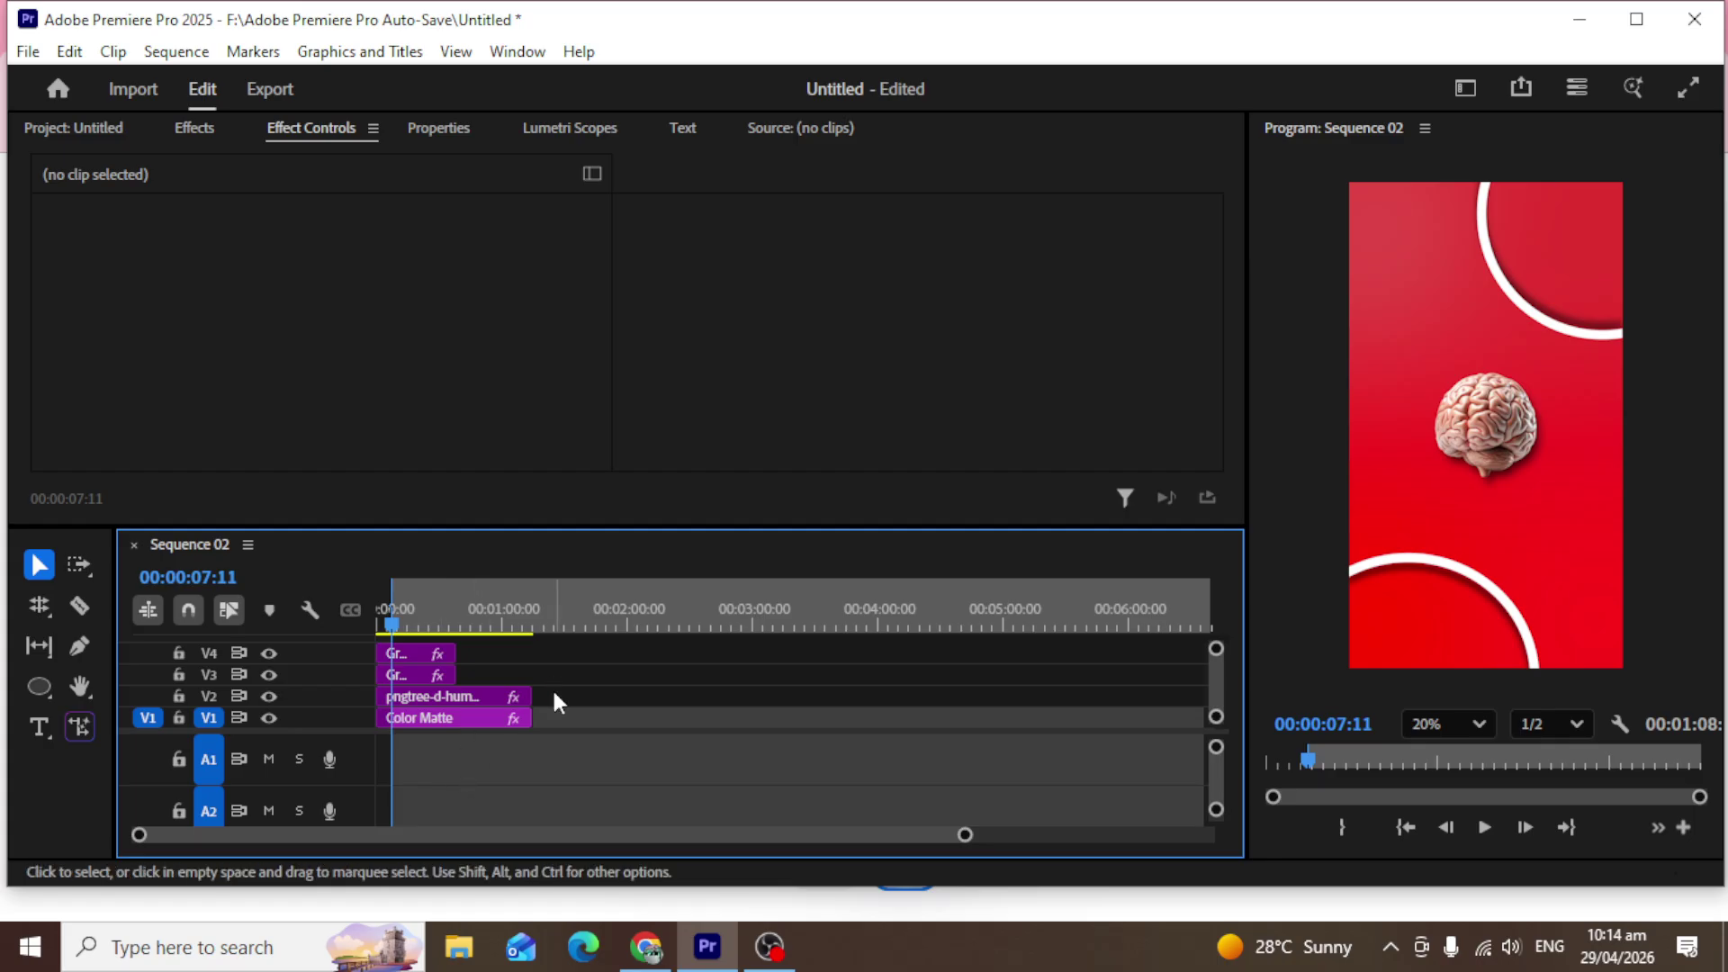
{"action": "left_click_drag", "start_coordinate": [698, 529], "coordinate": [694, 359]}
{"action": "left_click", "coordinate": [429, 577]}
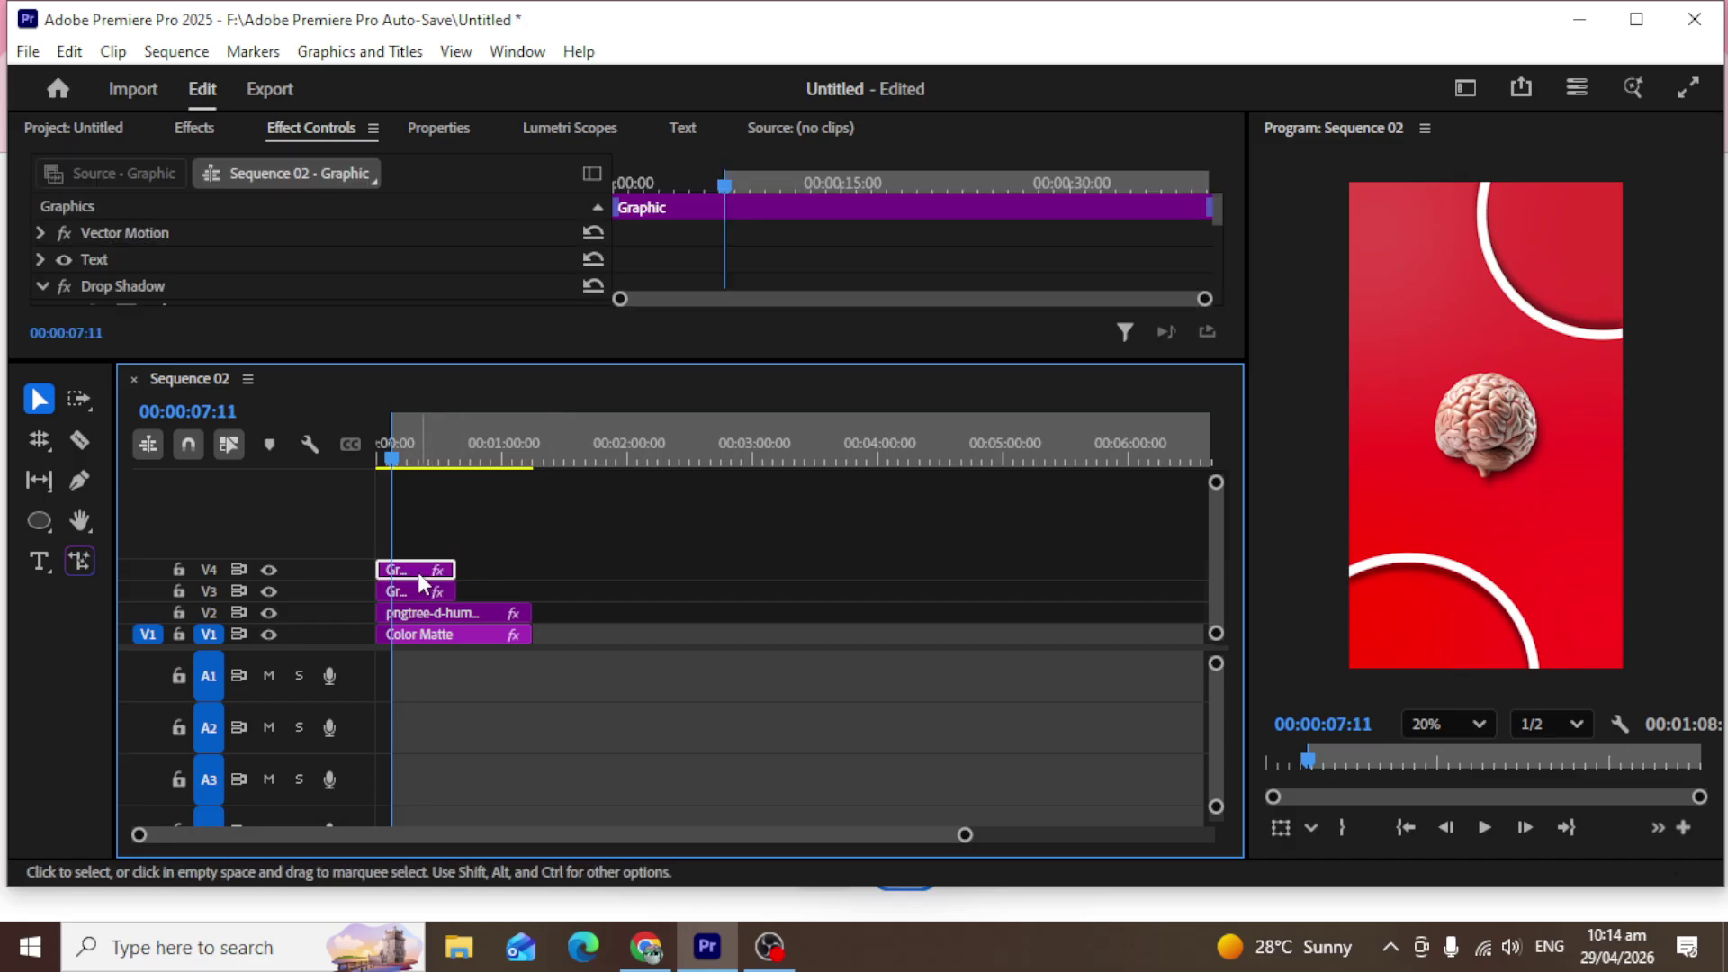
{"action": "left_click", "coordinate": [517, 517]}
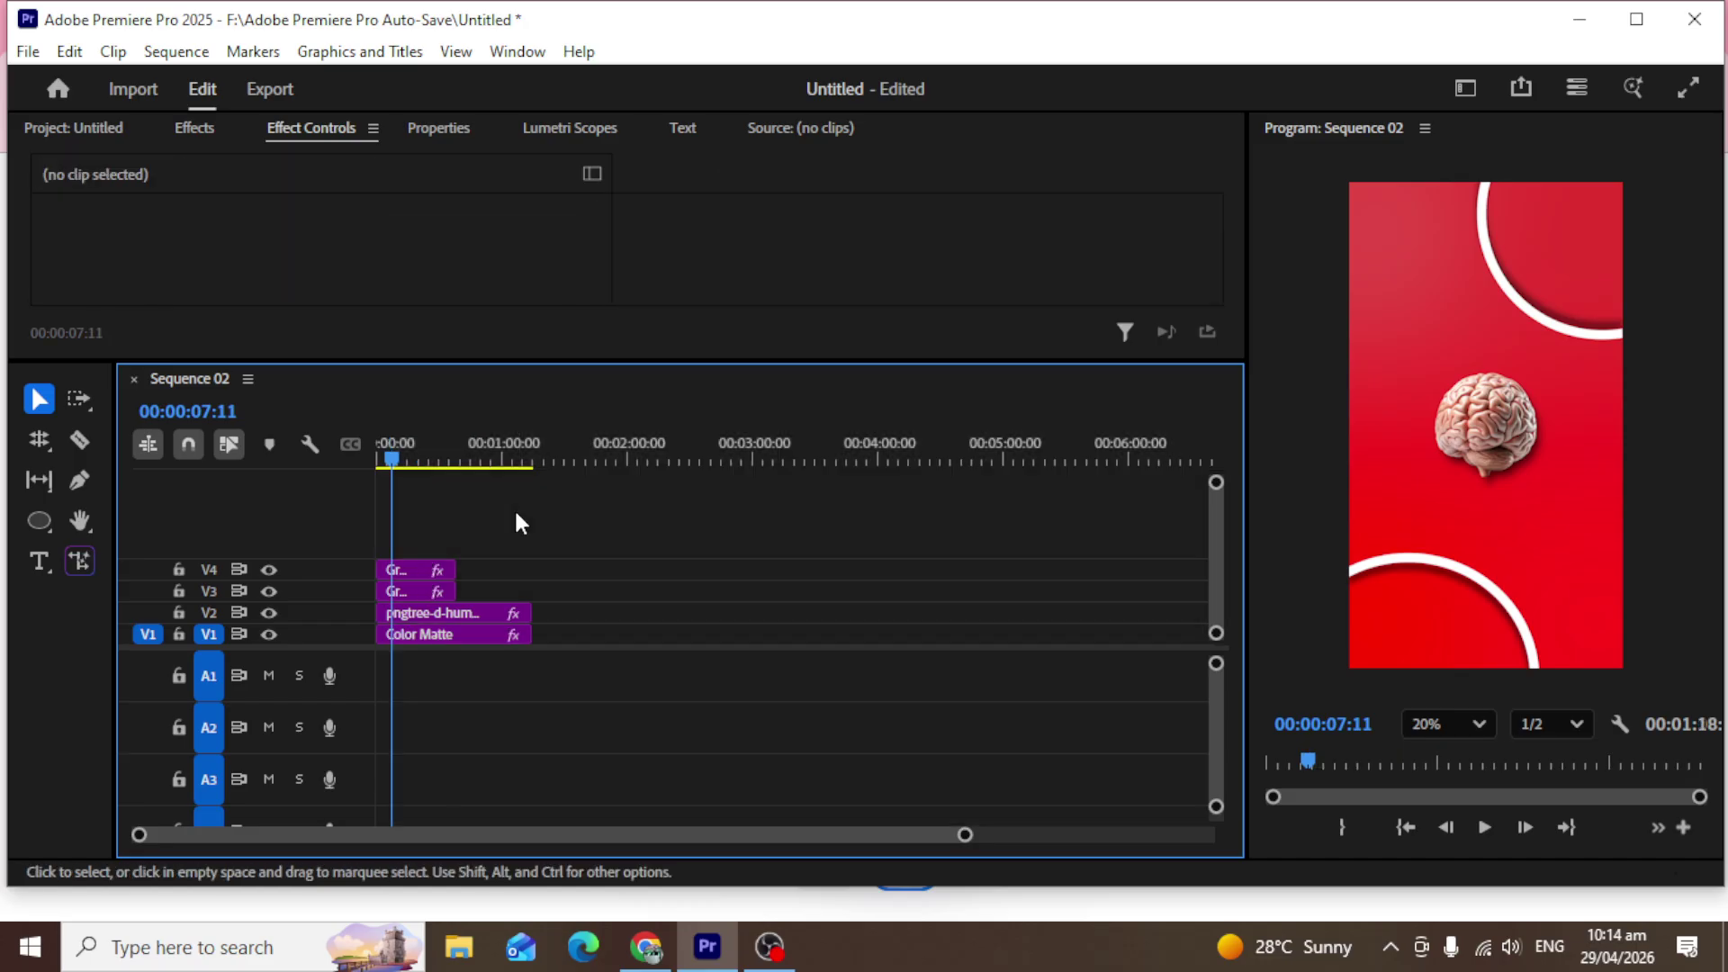
{"action": "left_click", "coordinate": [38, 561]}
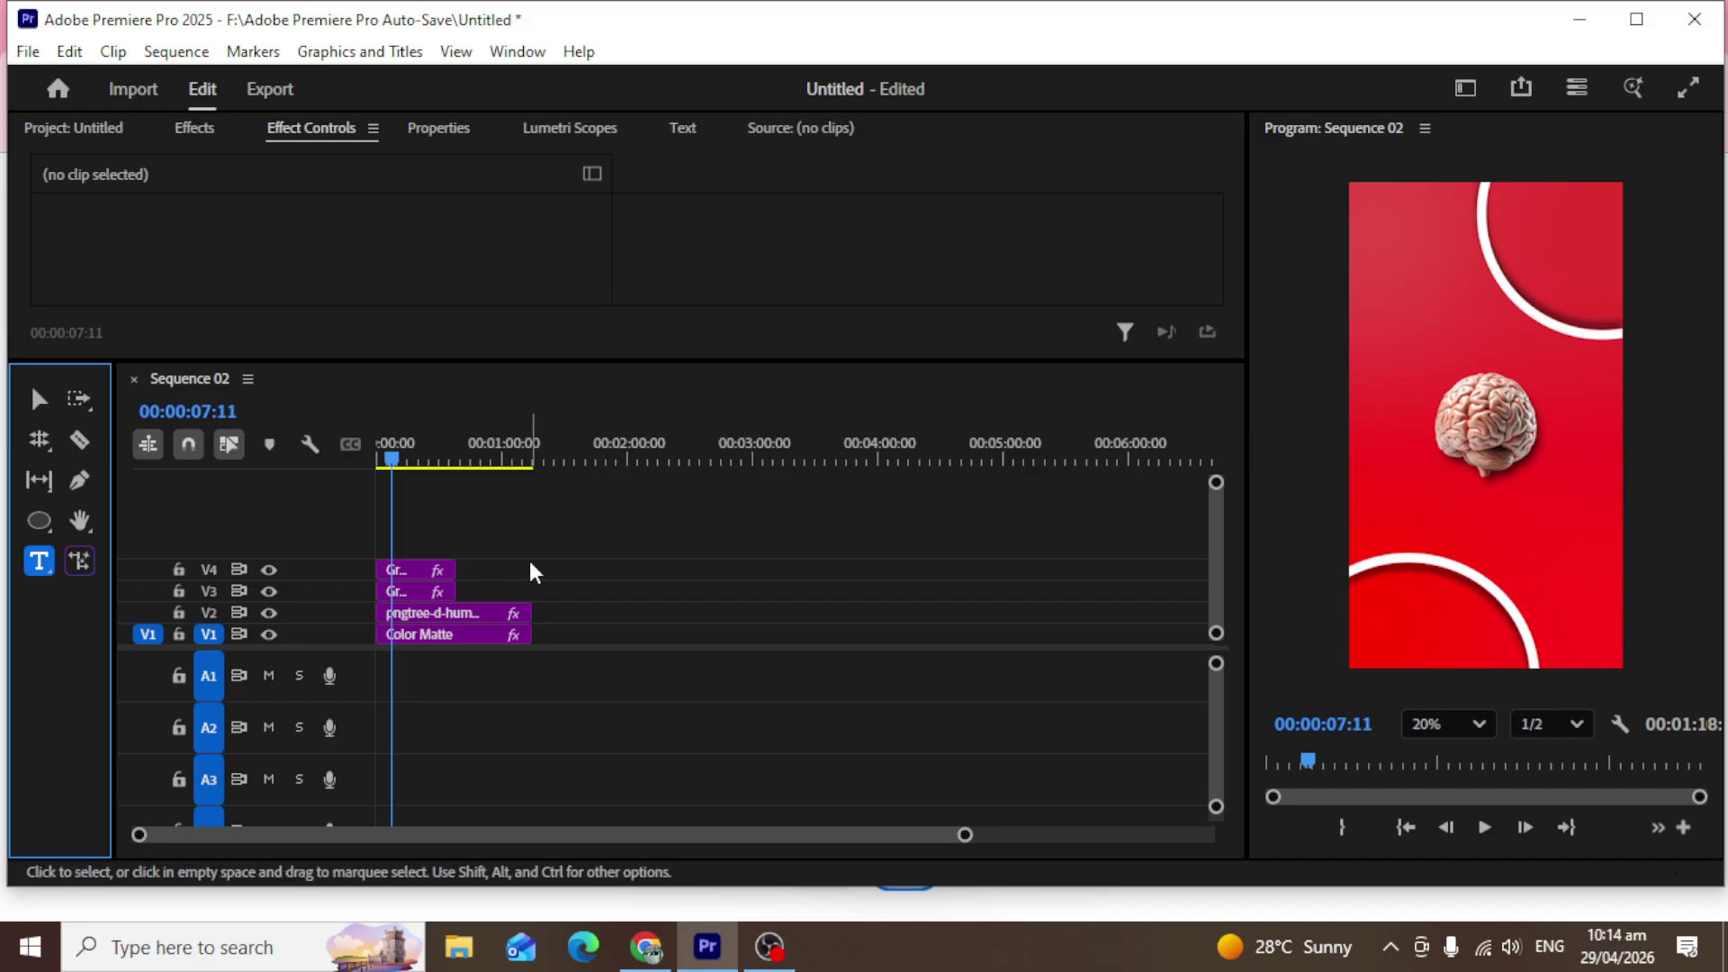
{"action": "left_click", "coordinate": [1367, 292]}
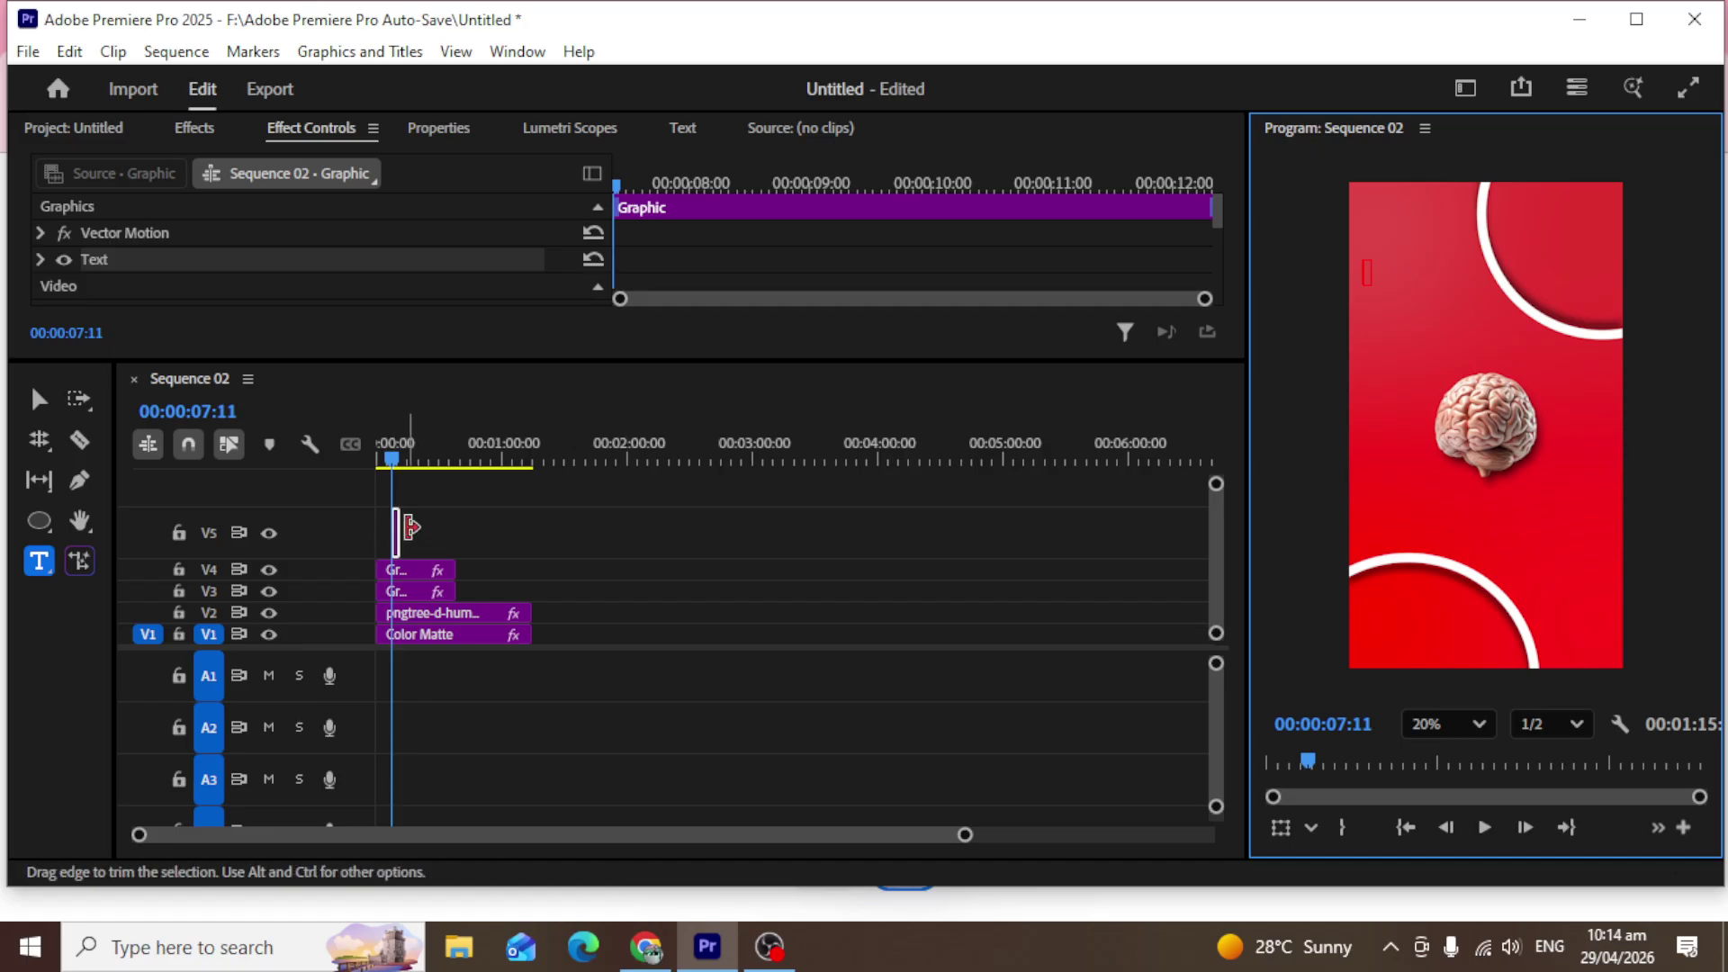
{"action": "left_click_drag", "start_coordinate": [402, 533], "coordinate": [491, 527]}
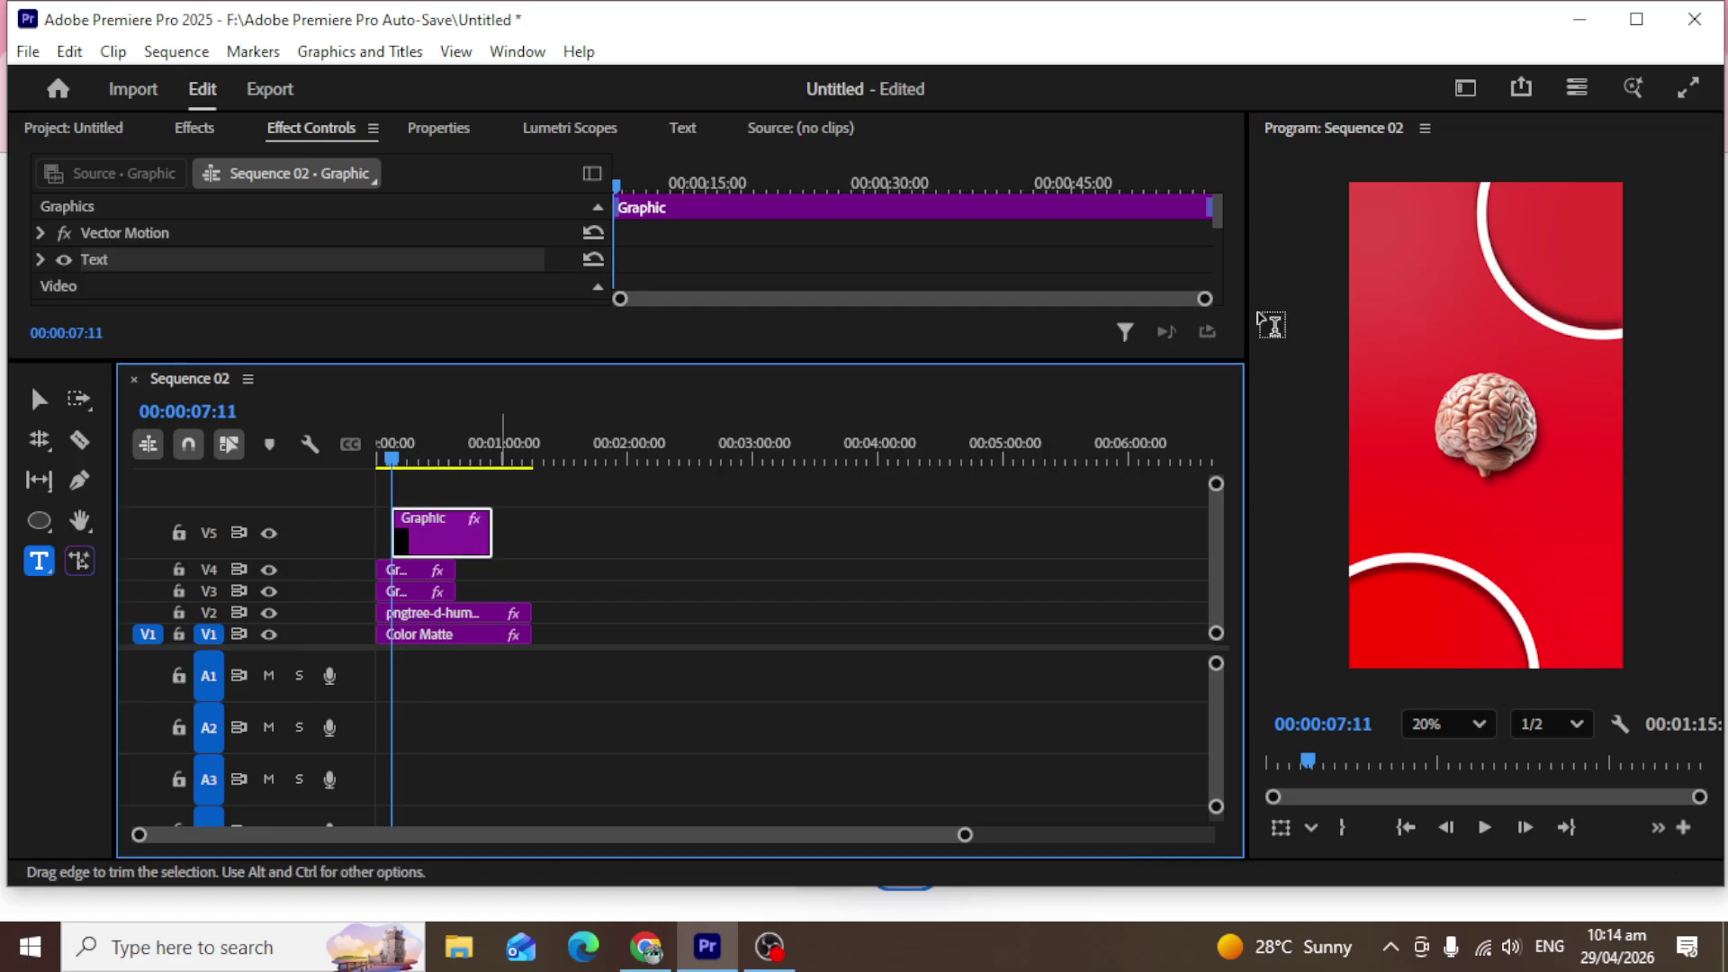
{"action": "double_click", "coordinate": [431, 549]}
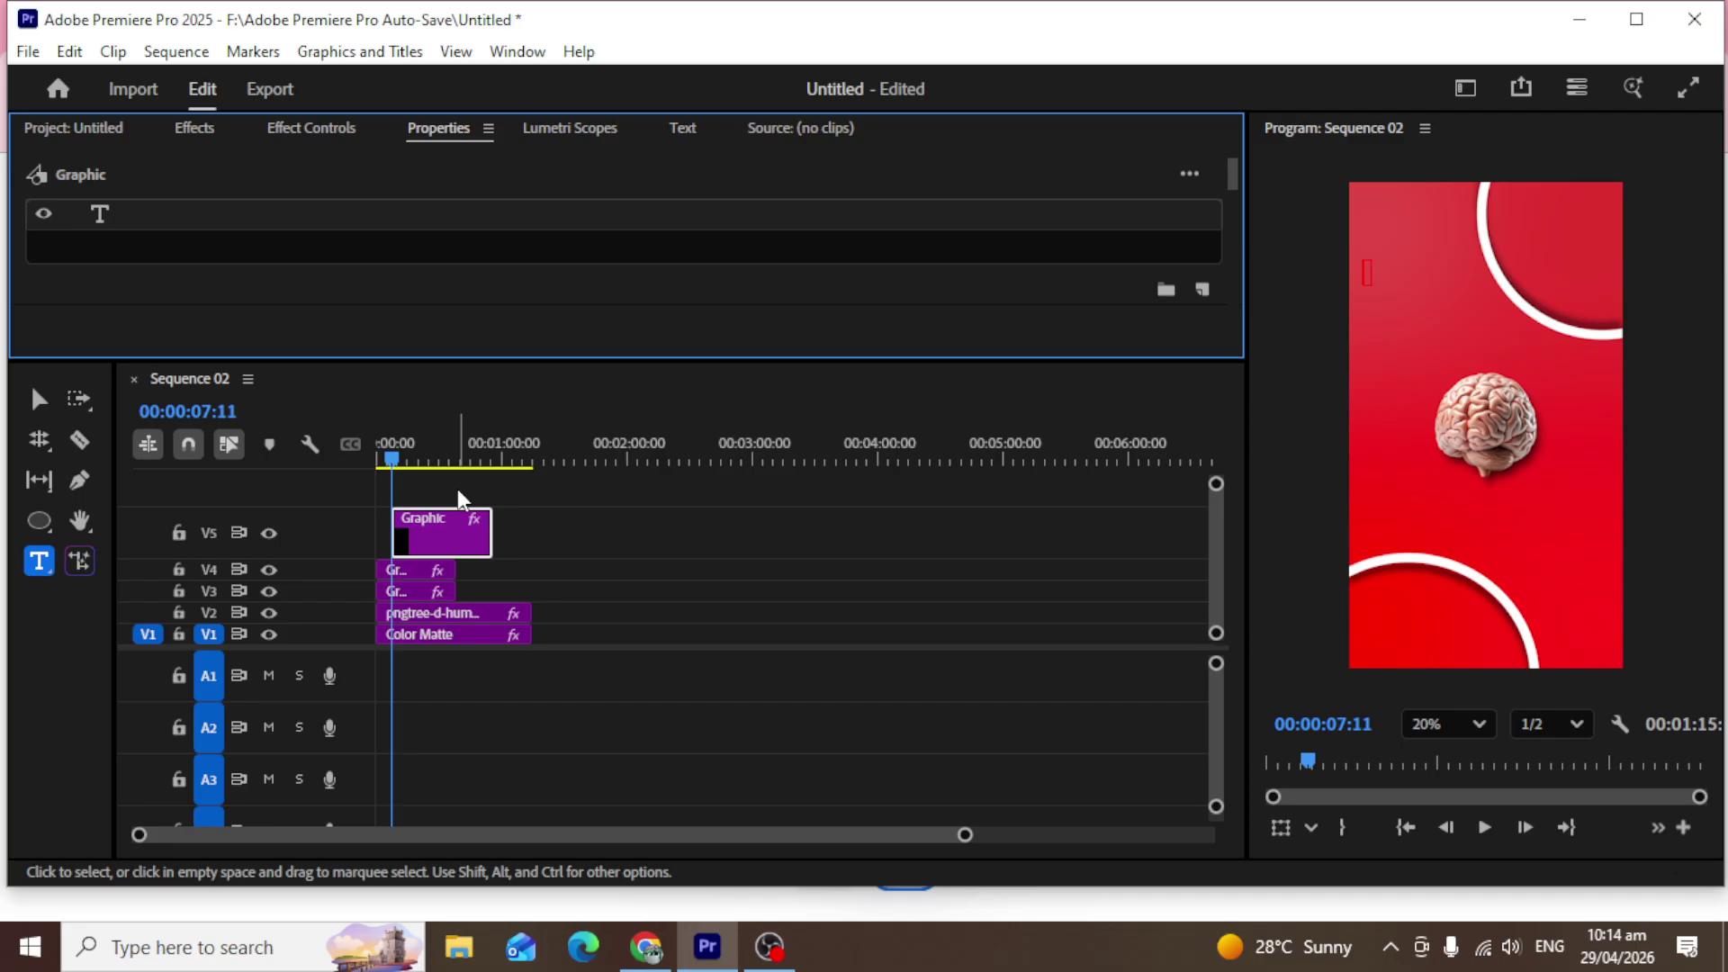
{"action": "key", "text": "n"}
{"action": "key", "text": "d"}
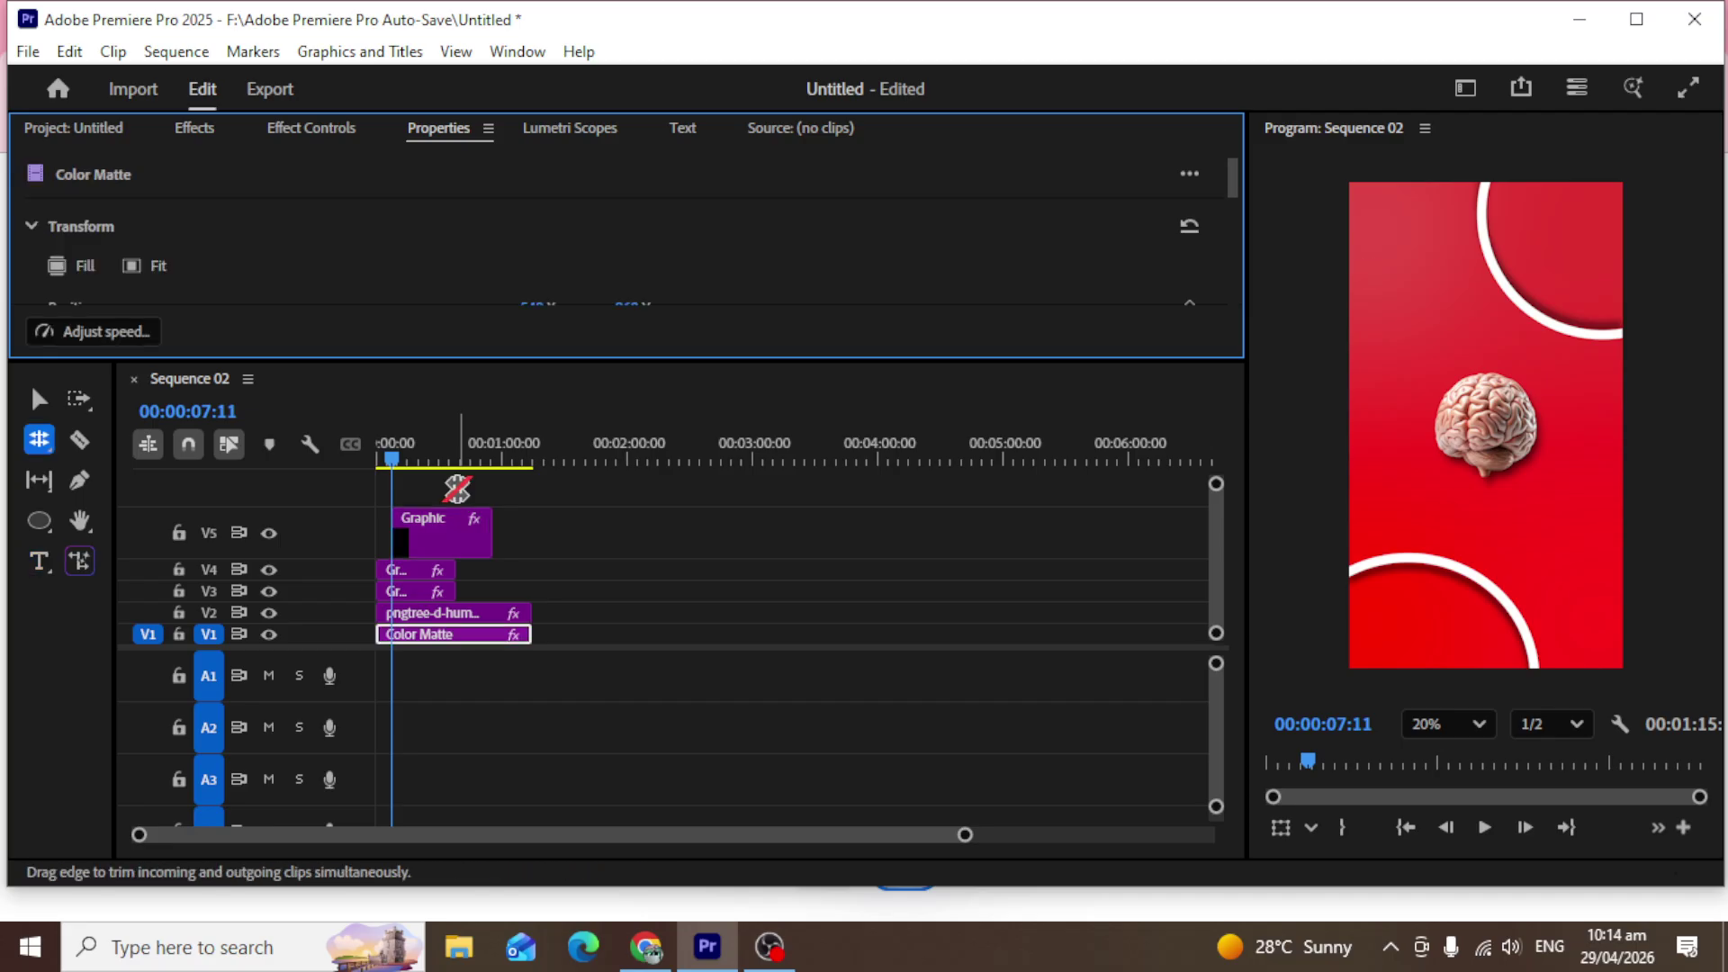
{"action": "key", "text": "v"}
{"action": "left_click", "coordinate": [464, 515]}
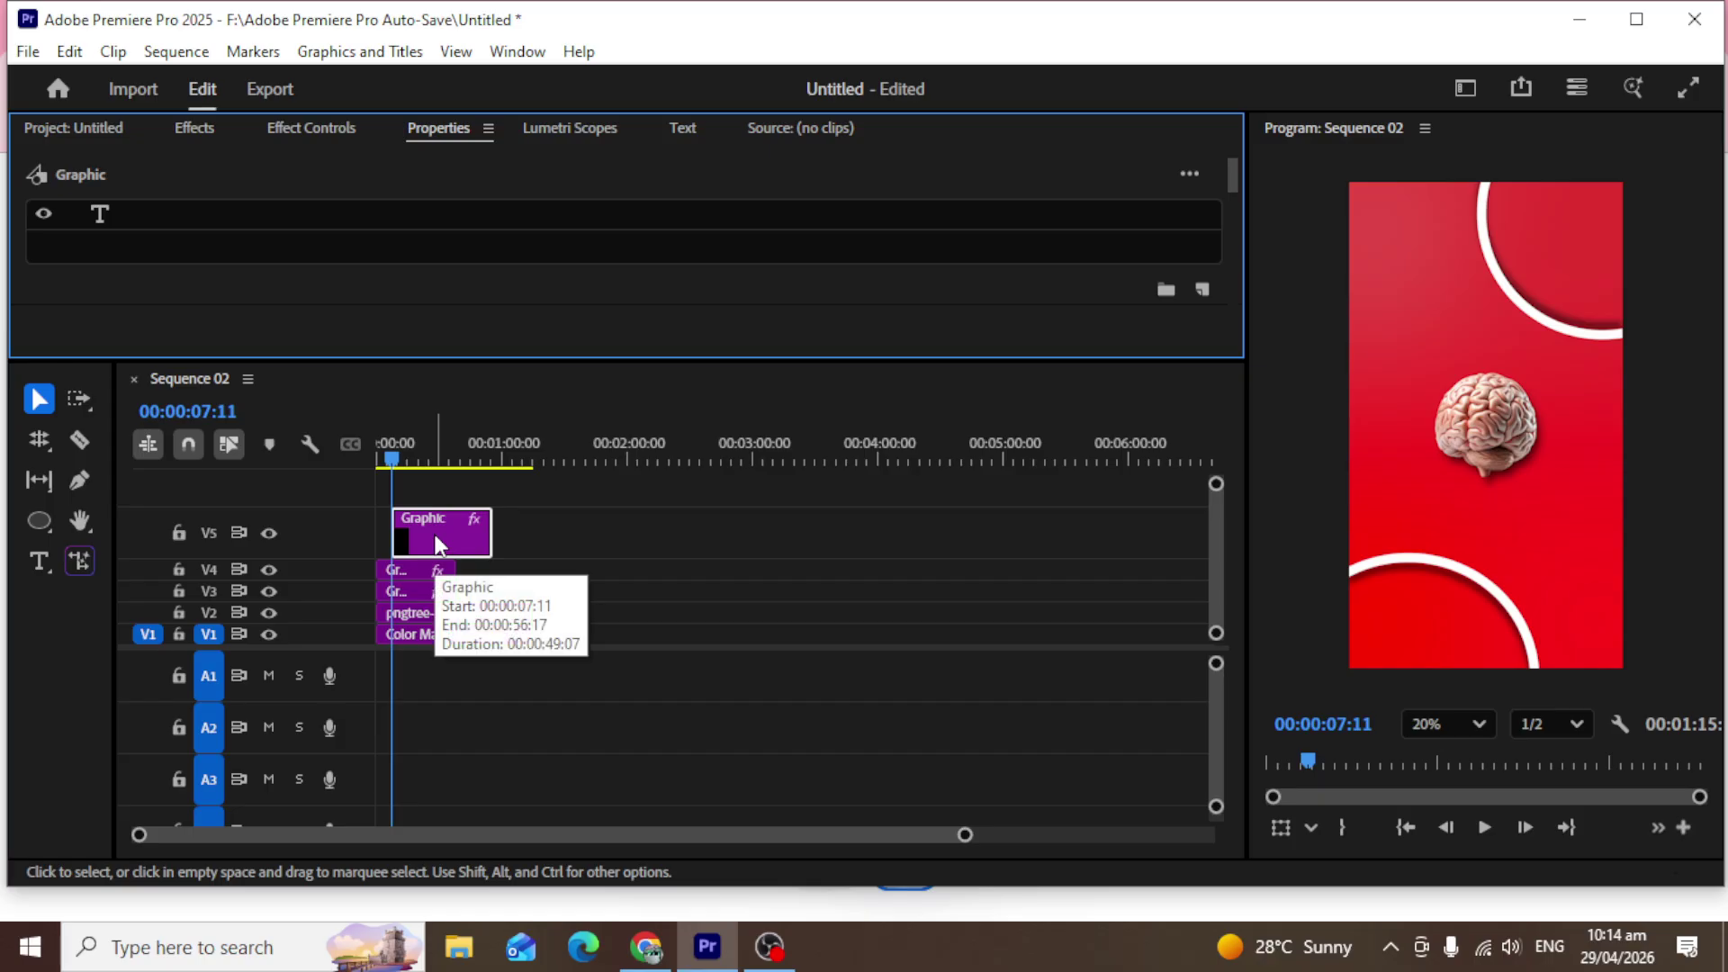
{"action": "left_click", "coordinate": [607, 551]}
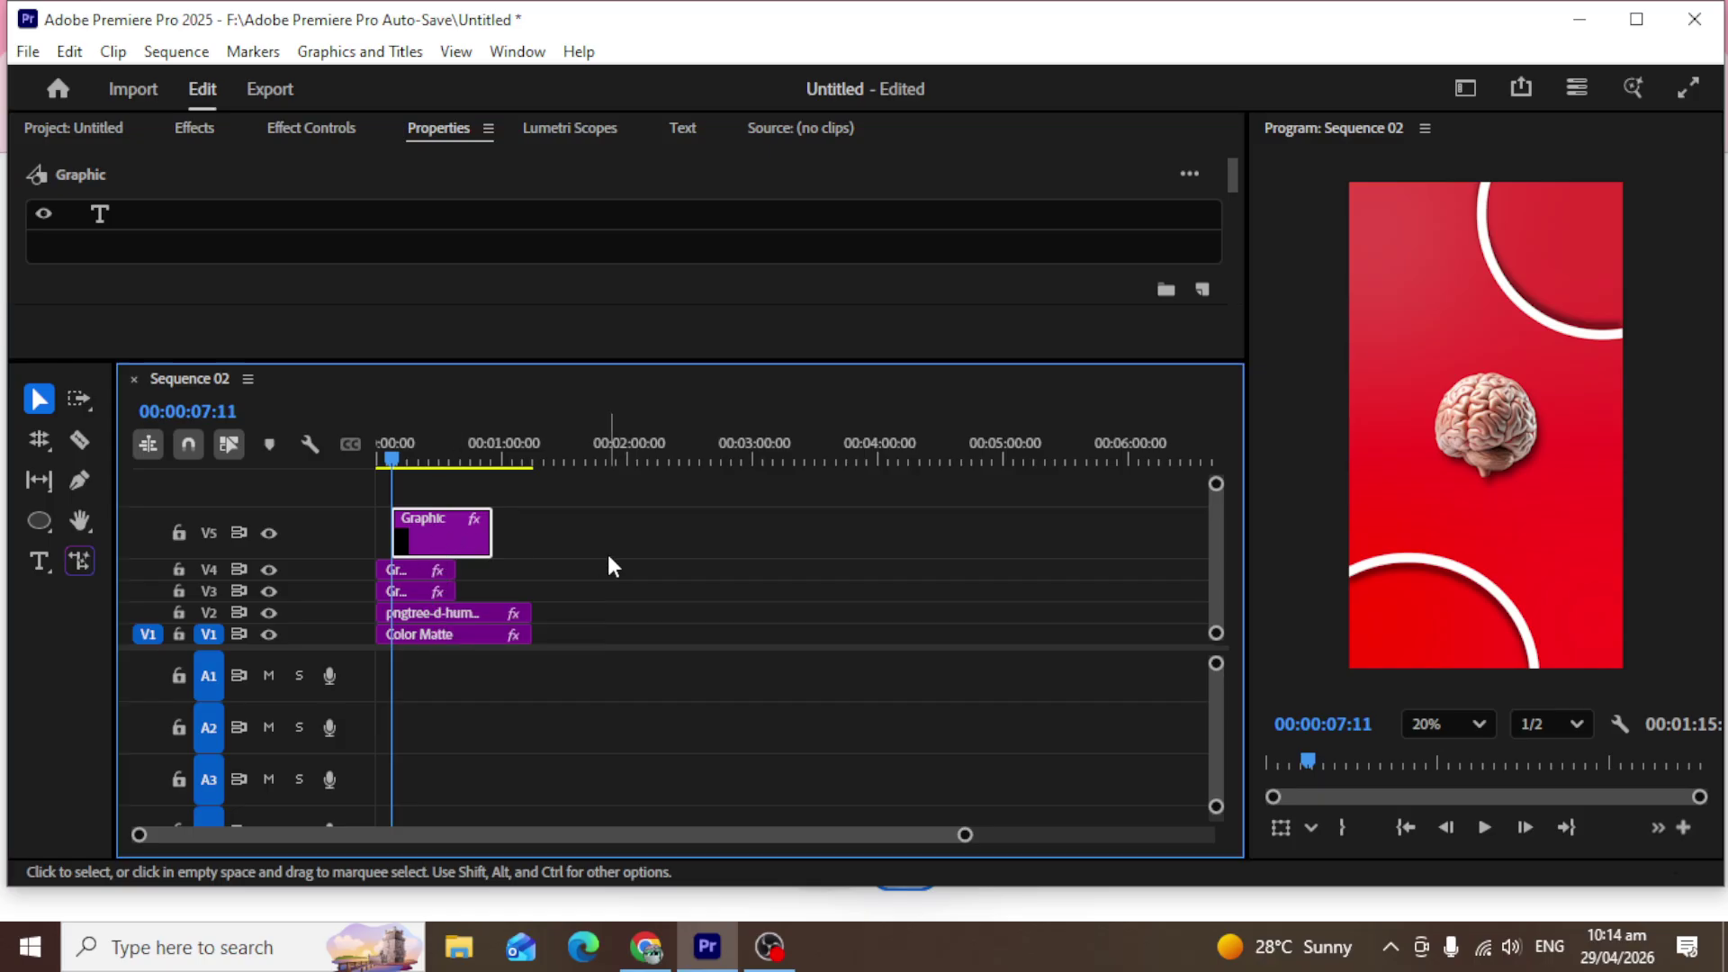
{"action": "left_click", "coordinate": [455, 533]}
{"action": "key", "text": "Delete"}
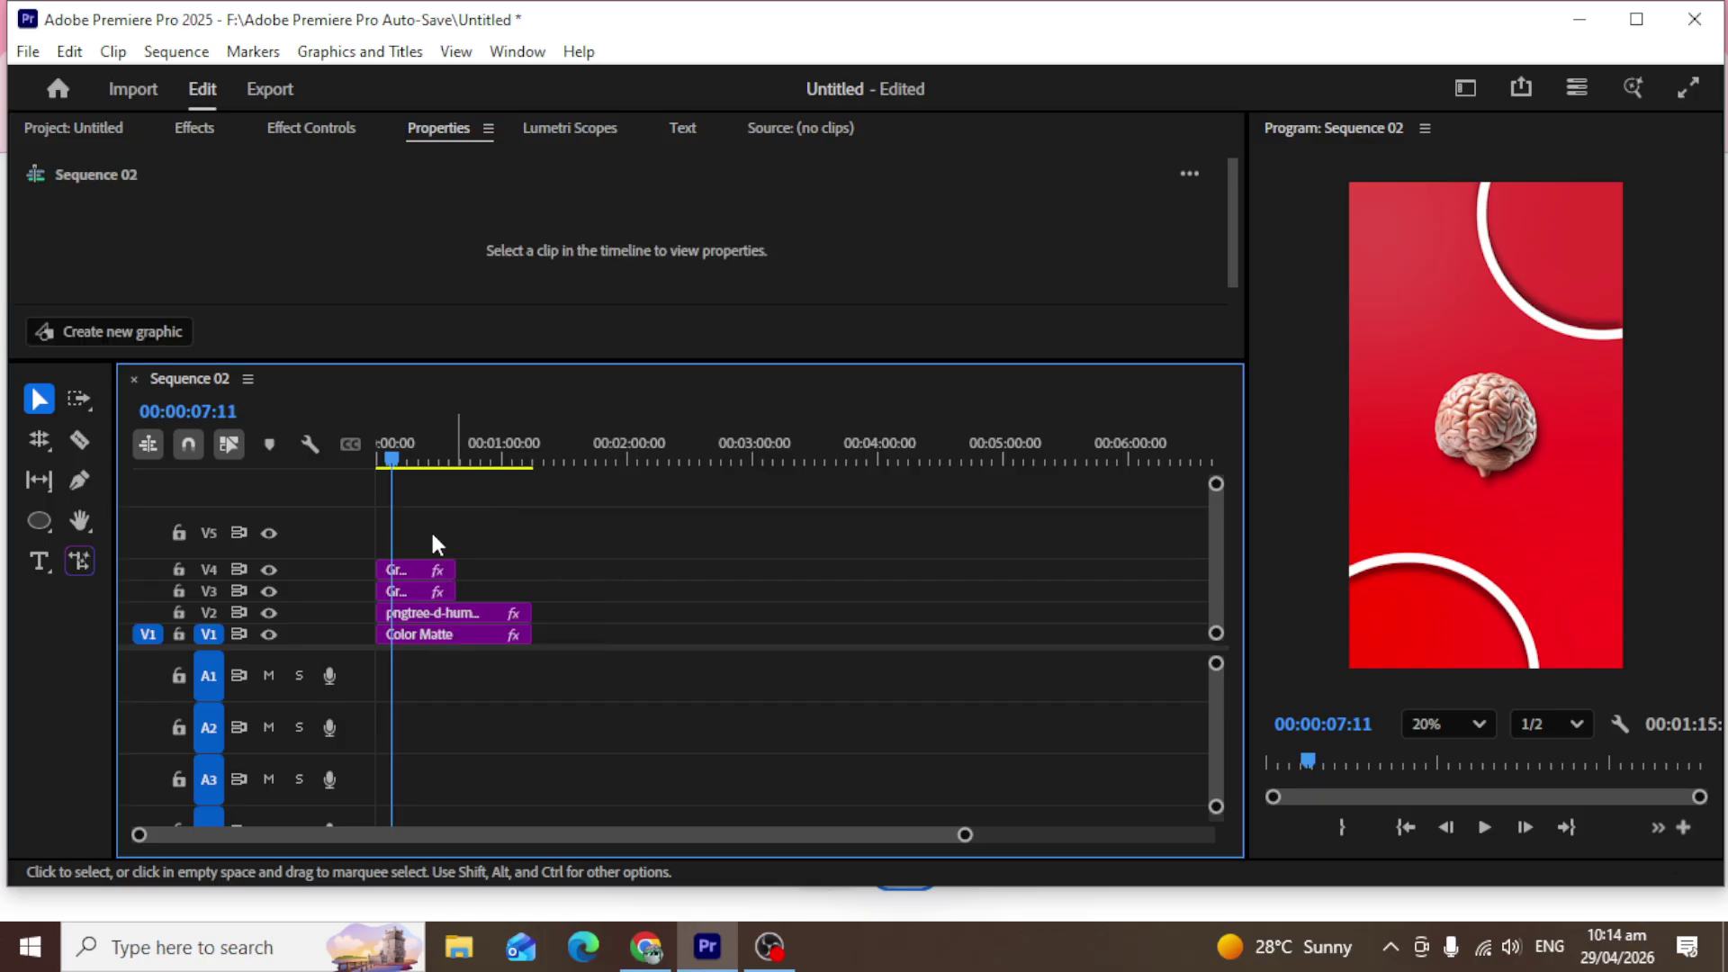
Add a separate text graphic reading "Mind Stuck" above the brain, with no existing clip selected.
{"action": "left_click", "coordinate": [39, 560]}
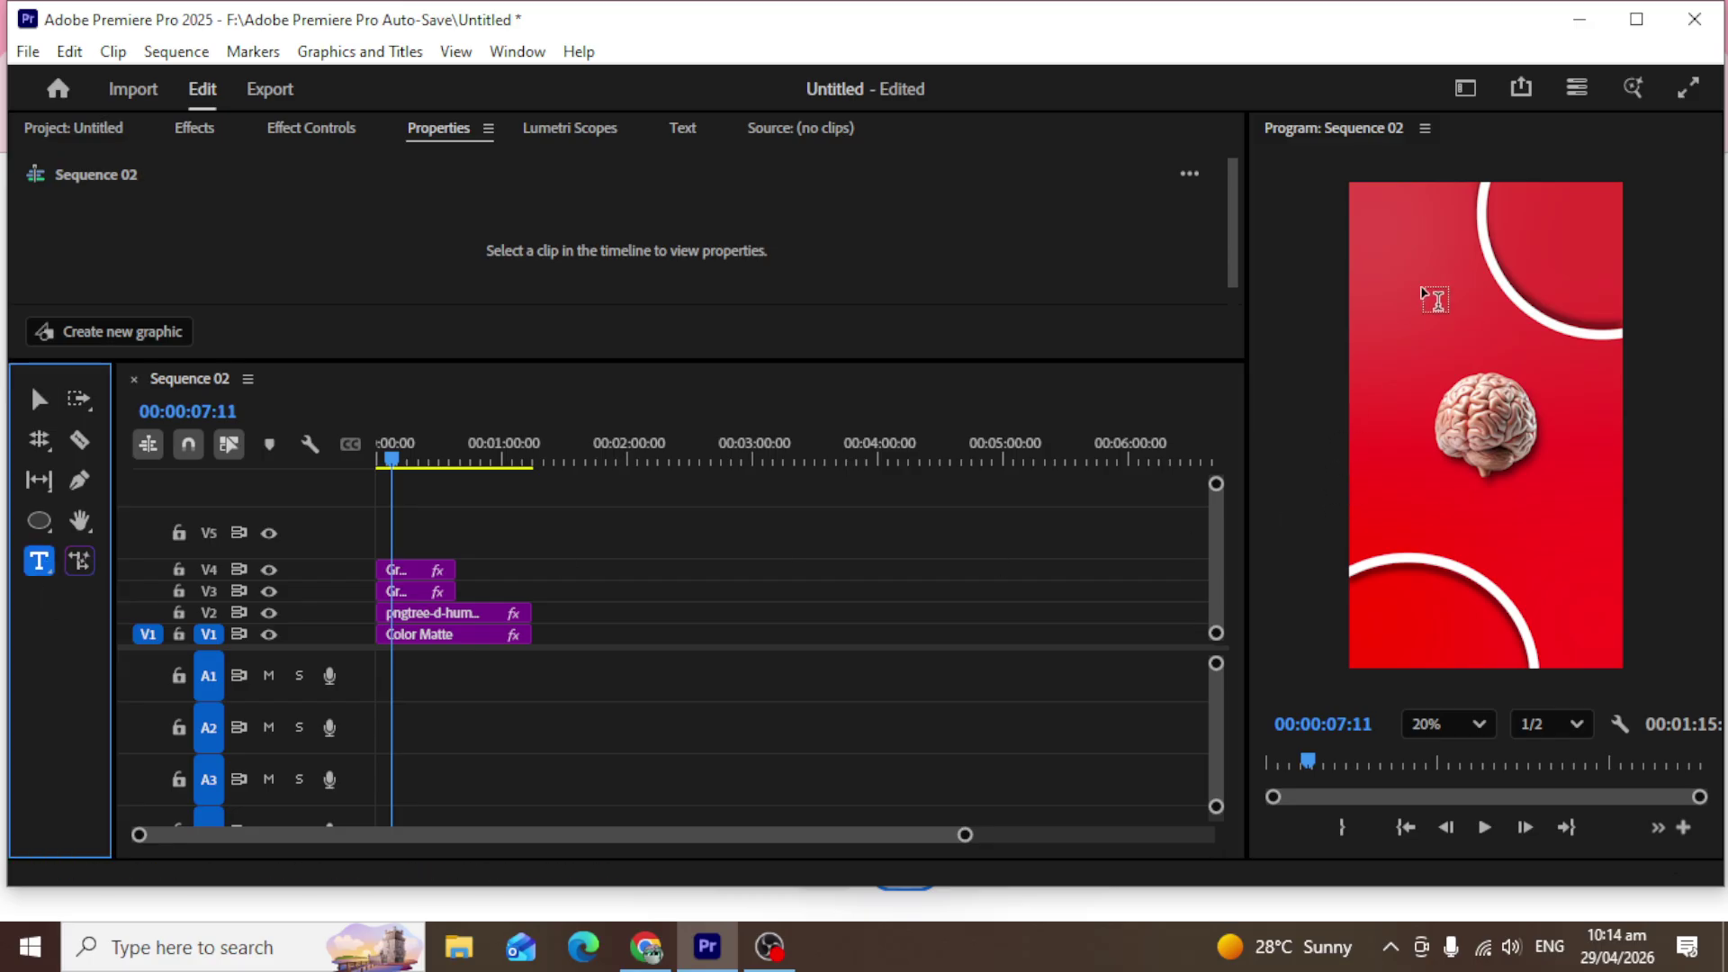
{"action": "left_click", "coordinate": [1395, 278]}
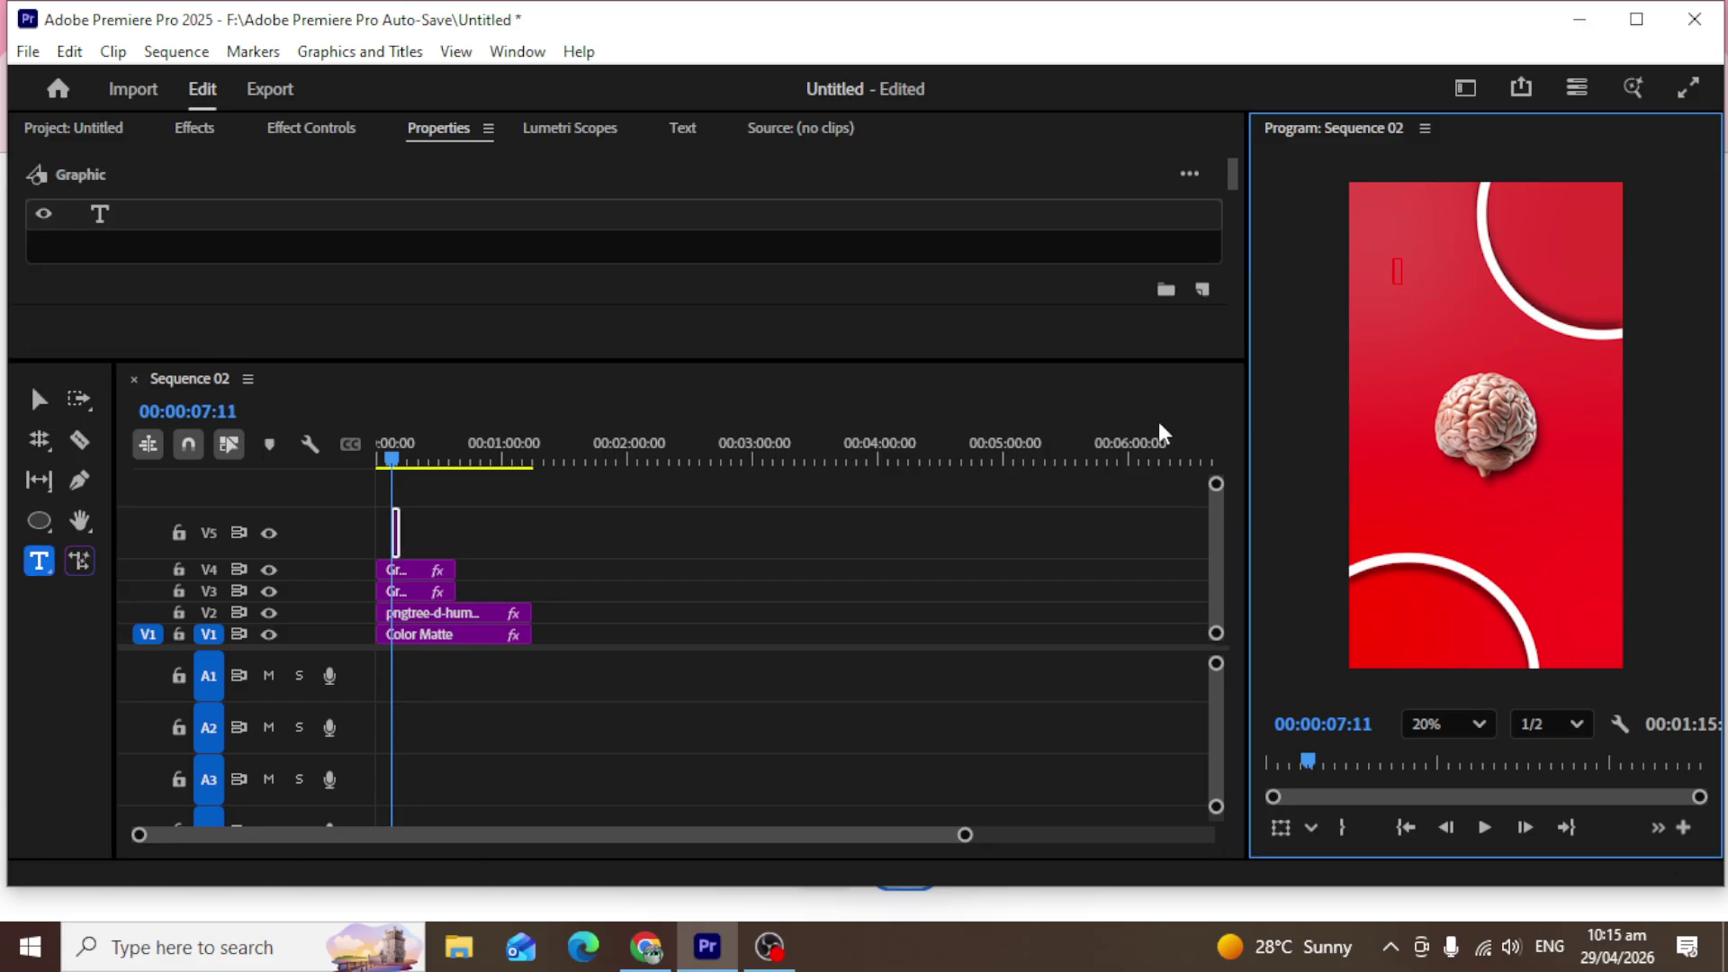
{"action": "scroll", "coordinate": [273, 218], "scroll_direction": "down", "scroll_amount": 1}
{"action": "scroll", "coordinate": [273, 219], "scroll_direction": "down", "scroll_amount": 5}
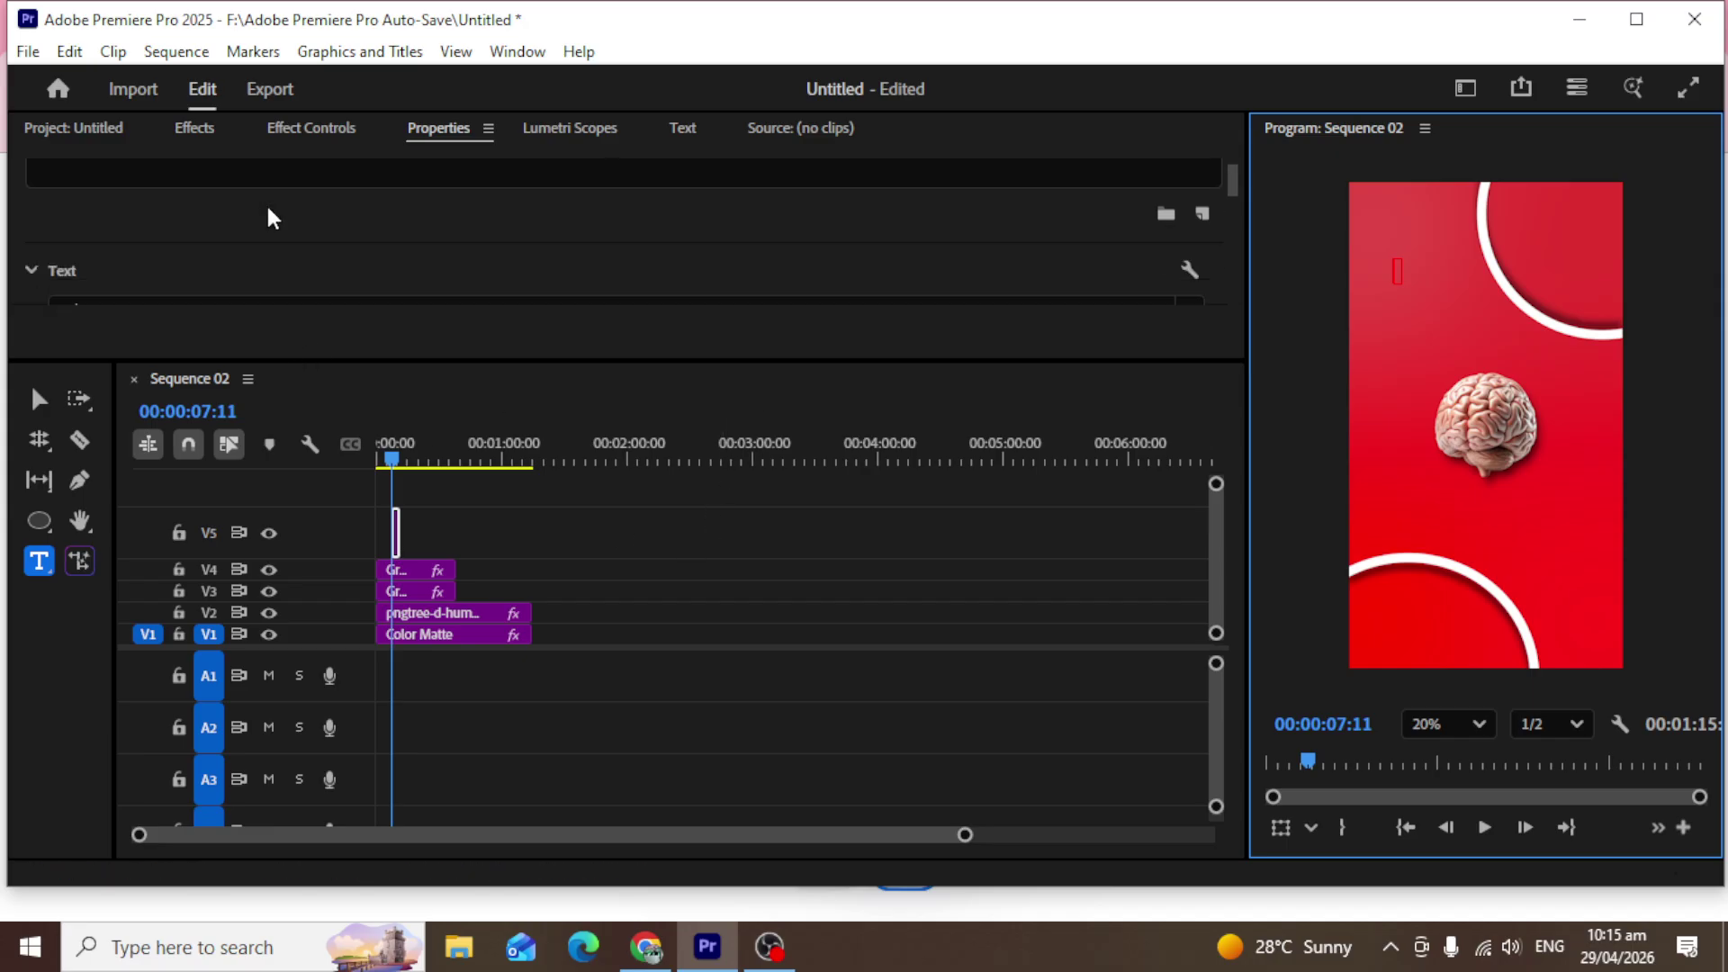
{"action": "scroll", "coordinate": [273, 219], "scroll_direction": "down", "scroll_amount": 6}
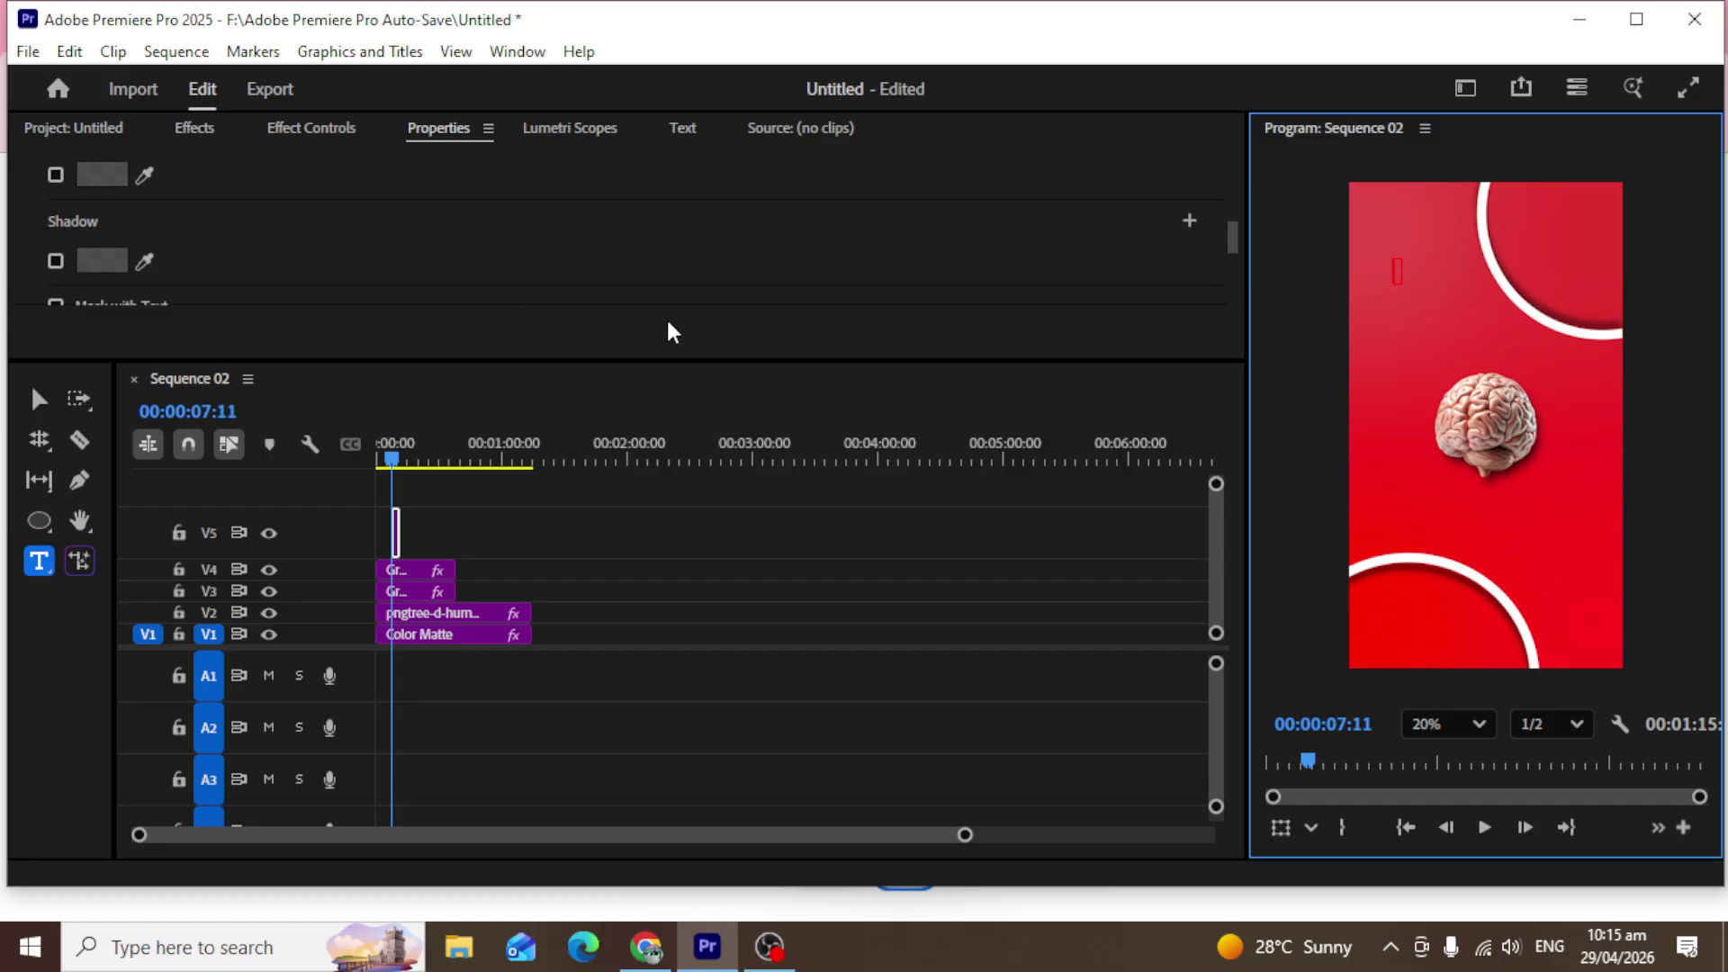
{"action": "type", "text": "ete"}
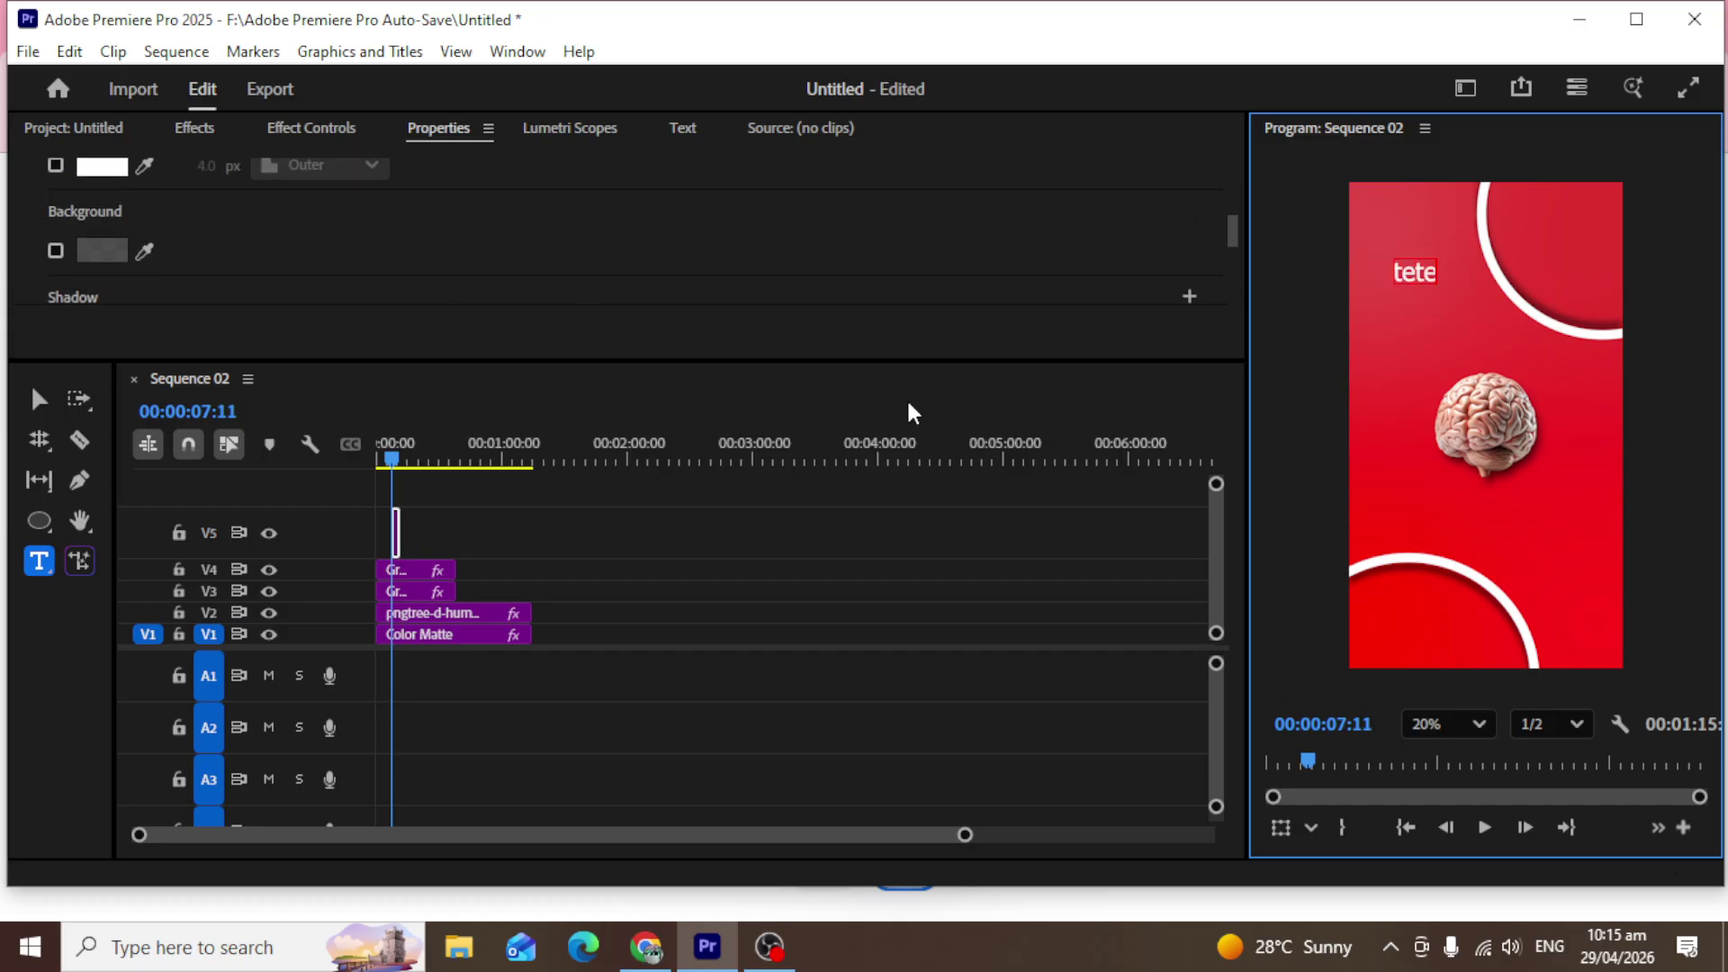
{"action": "key", "text": "BackSpace"}
{"action": "key", "text": "BackSpace"}
{"action": "key", "text": "BackSpace"}
{"action": "type", "text": "Mind Stu"}
{"action": "type", "text": "ck"}
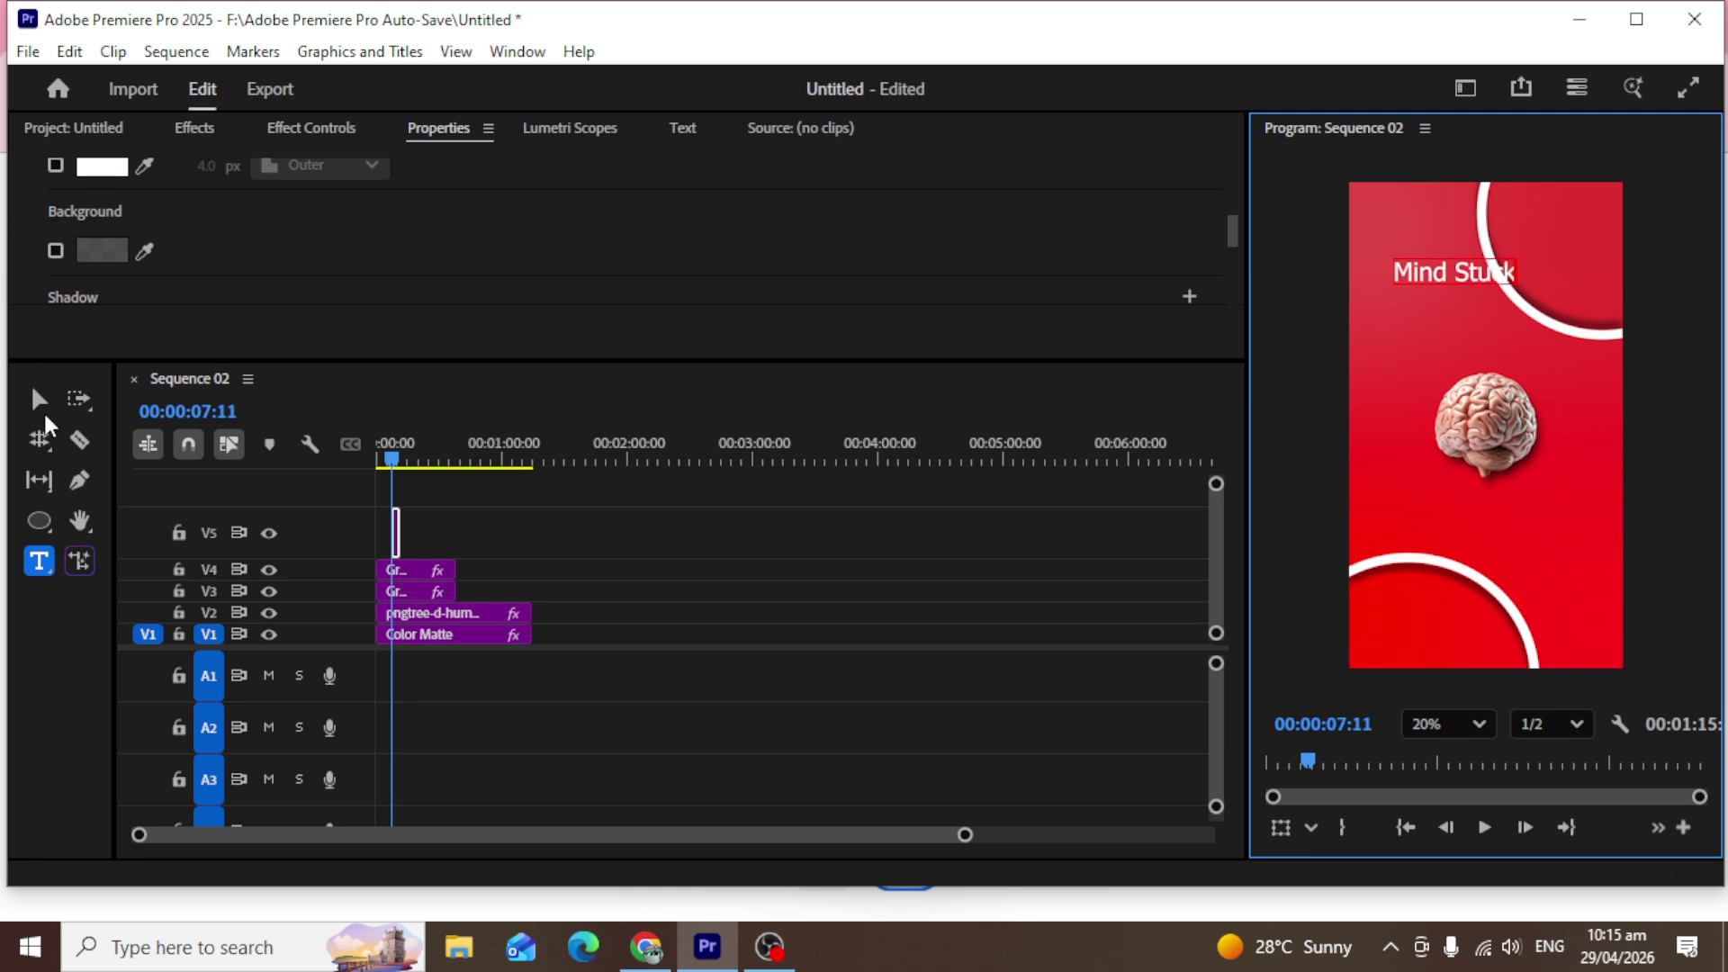
Move the "Mind Stuck" text down and slightly left, clear of the upper circle and closer to the brain.
{"action": "left_click", "coordinate": [39, 399]}
{"action": "left_click", "coordinate": [1442, 280]}
{"action": "left_click_drag", "start_coordinate": [1437, 286], "coordinate": [1417, 347]}
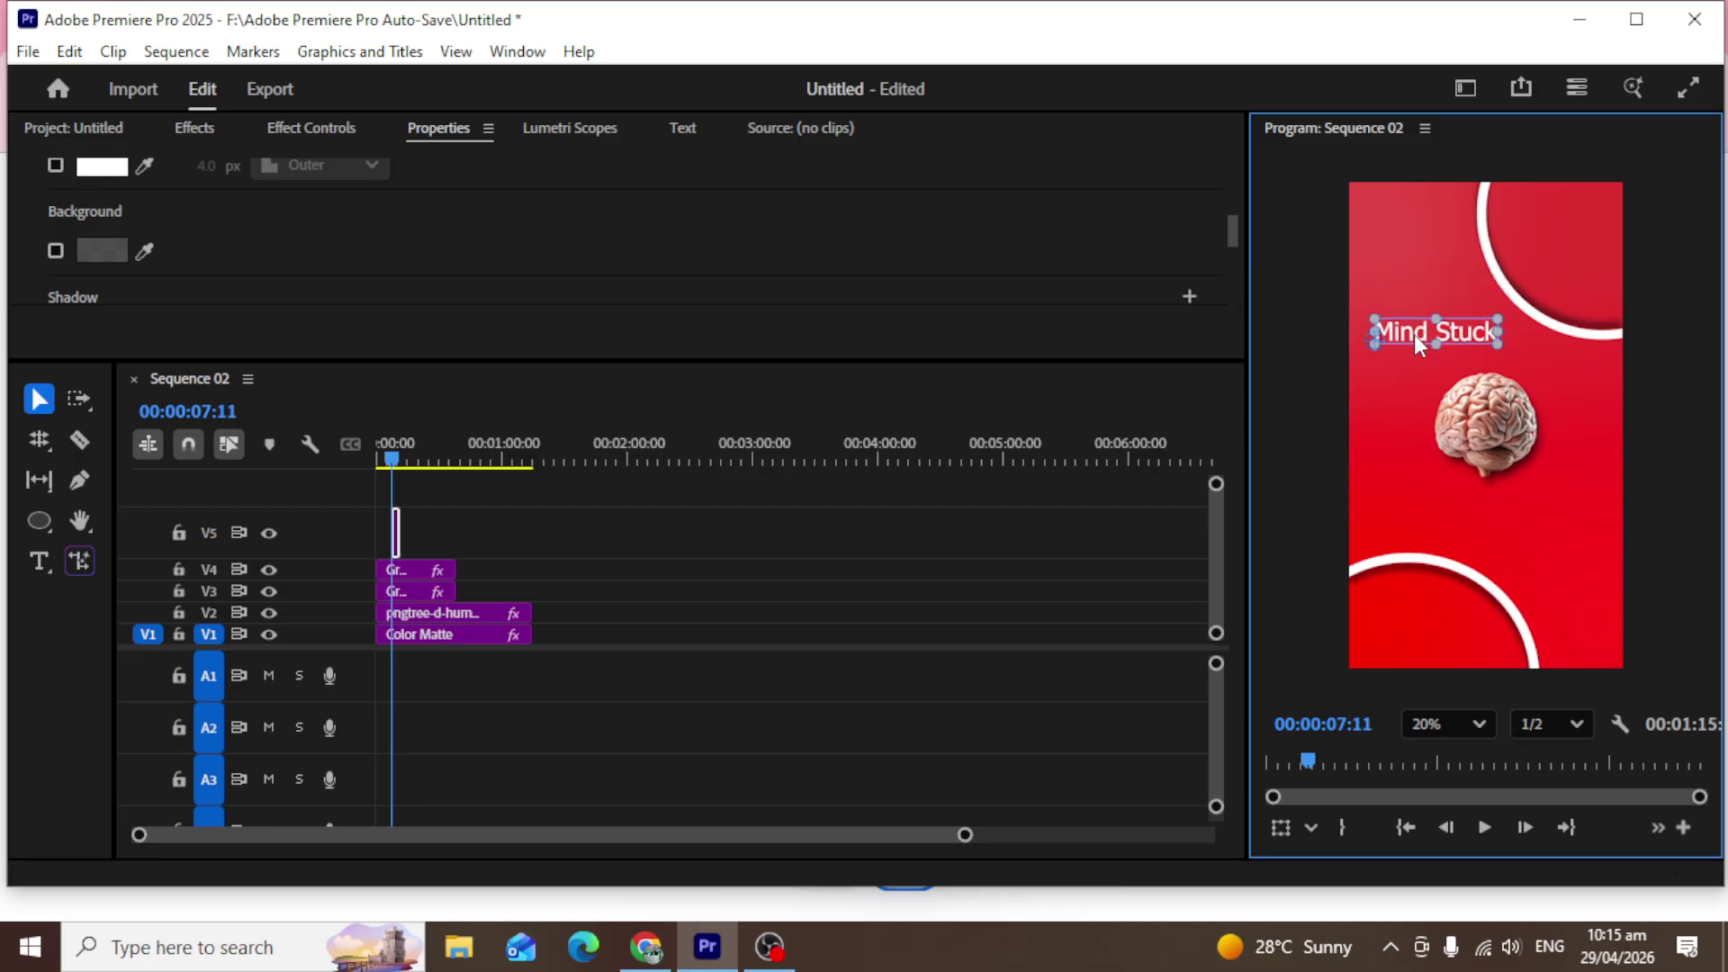
Change the font of the whole "Mind Stuck" text to Montserrat Bold.
{"action": "double_click", "coordinate": [1418, 347]}
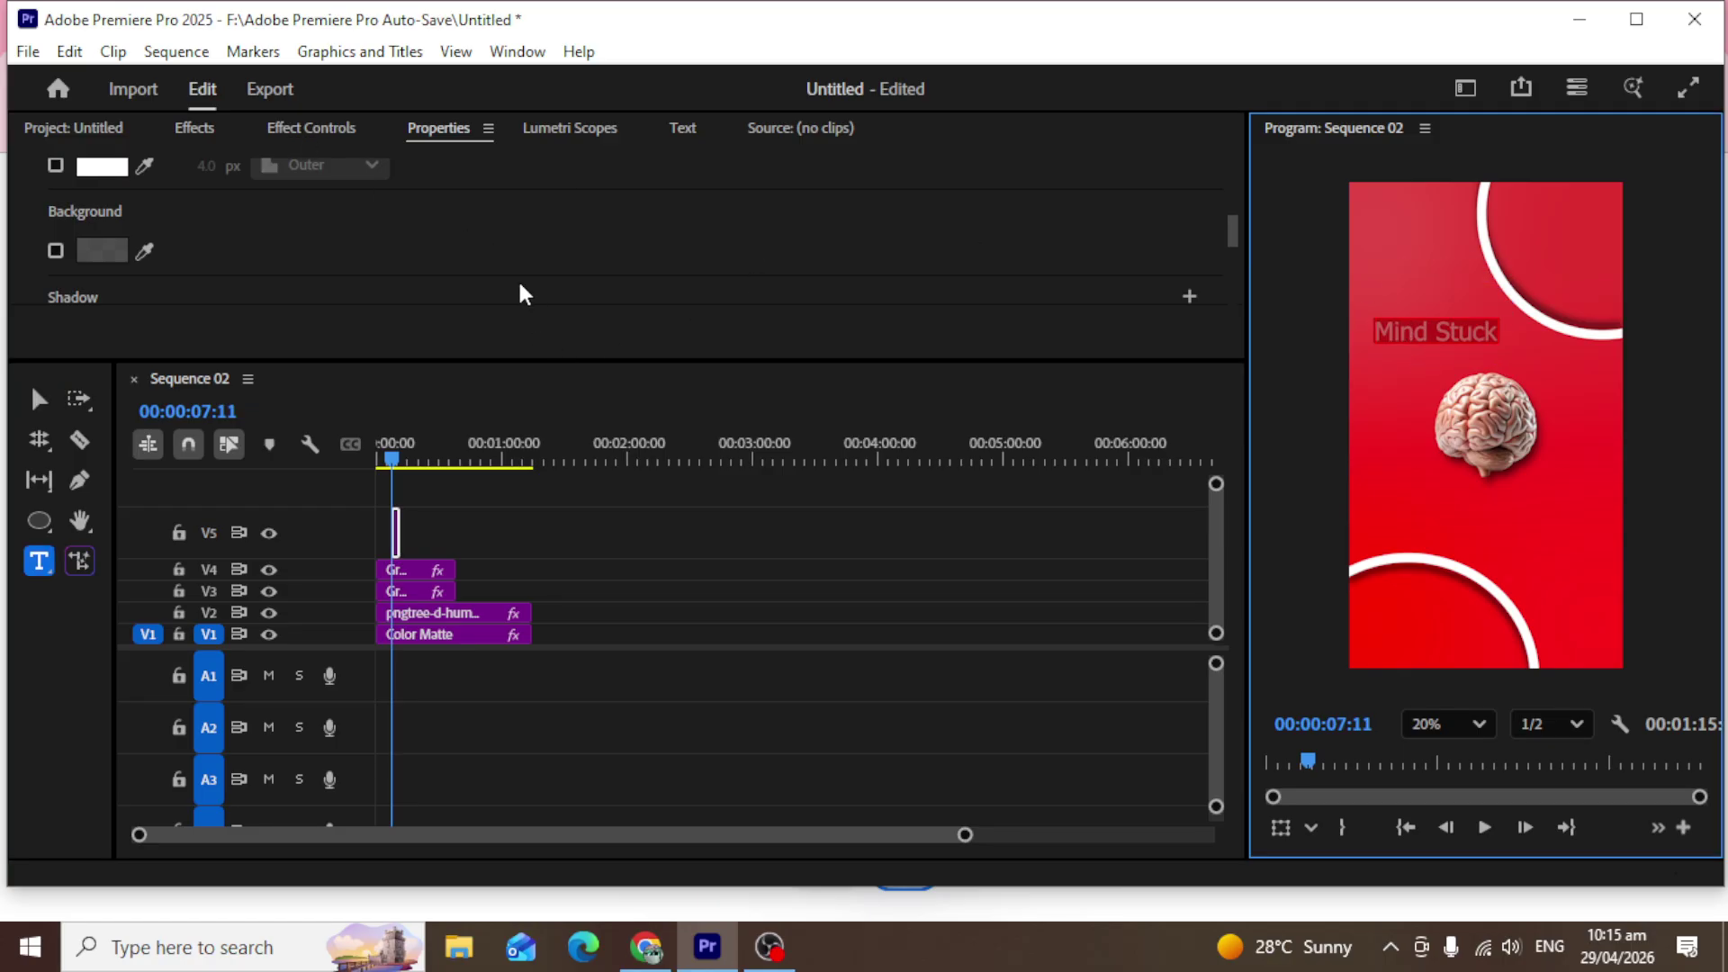
{"action": "left_click_drag", "start_coordinate": [567, 360], "coordinate": [572, 564]}
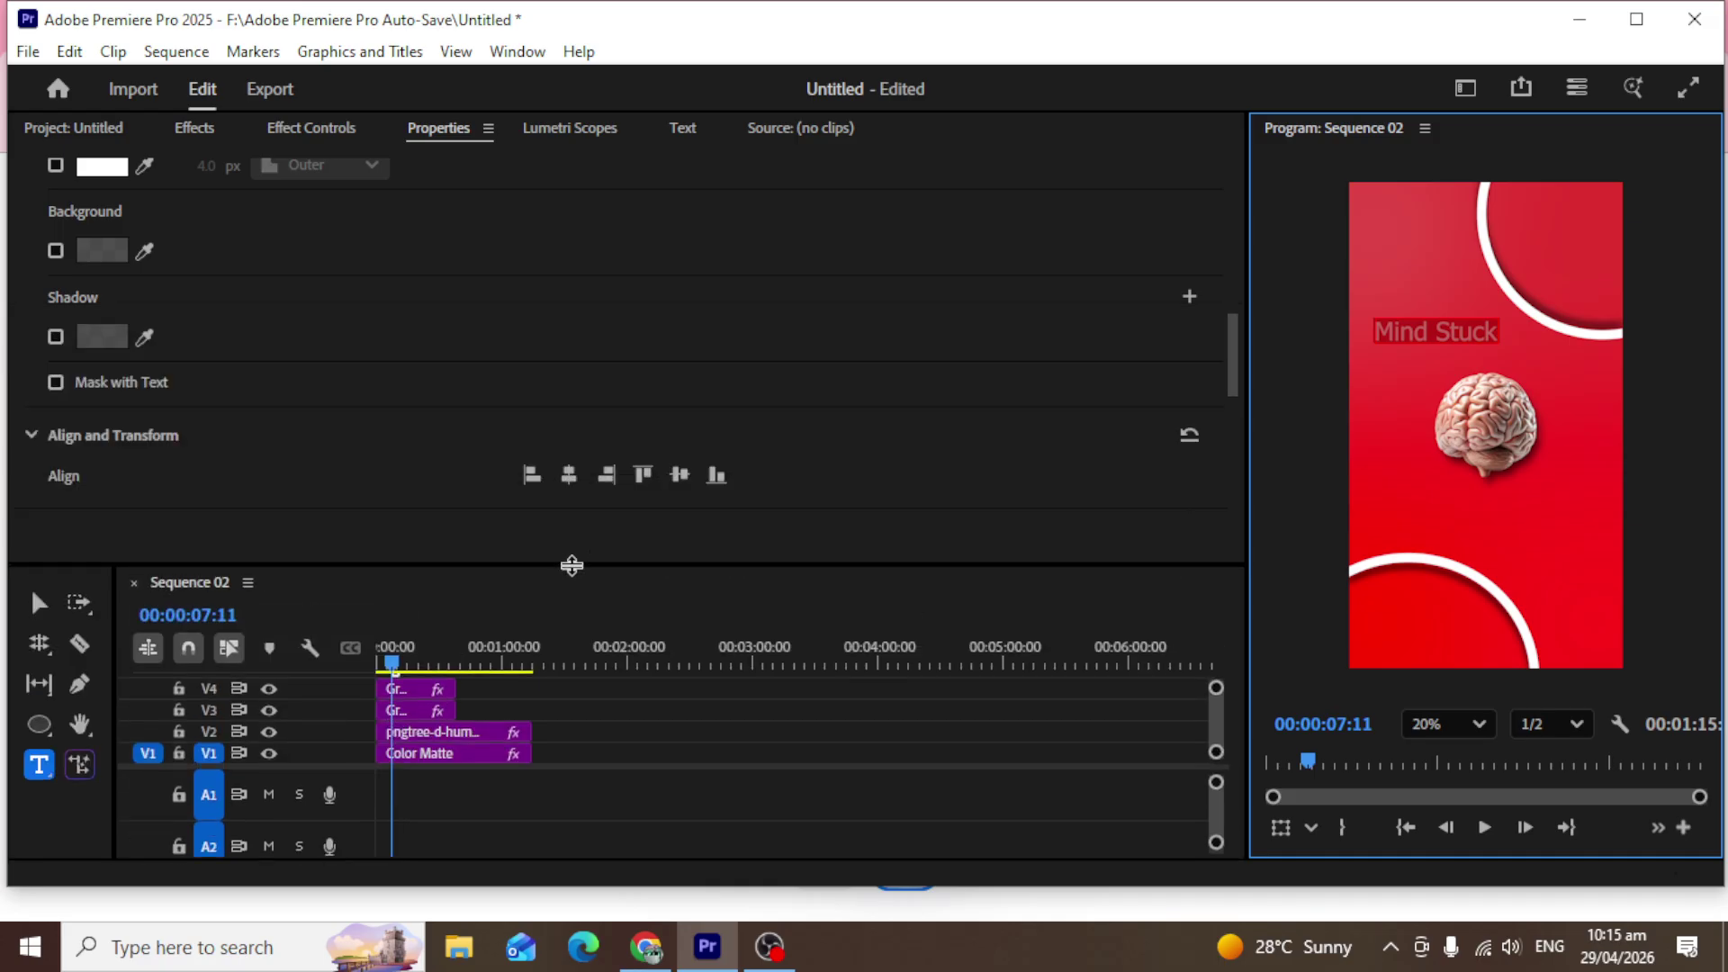
{"action": "scroll", "coordinate": [273, 350], "scroll_direction": "up", "scroll_amount": 10}
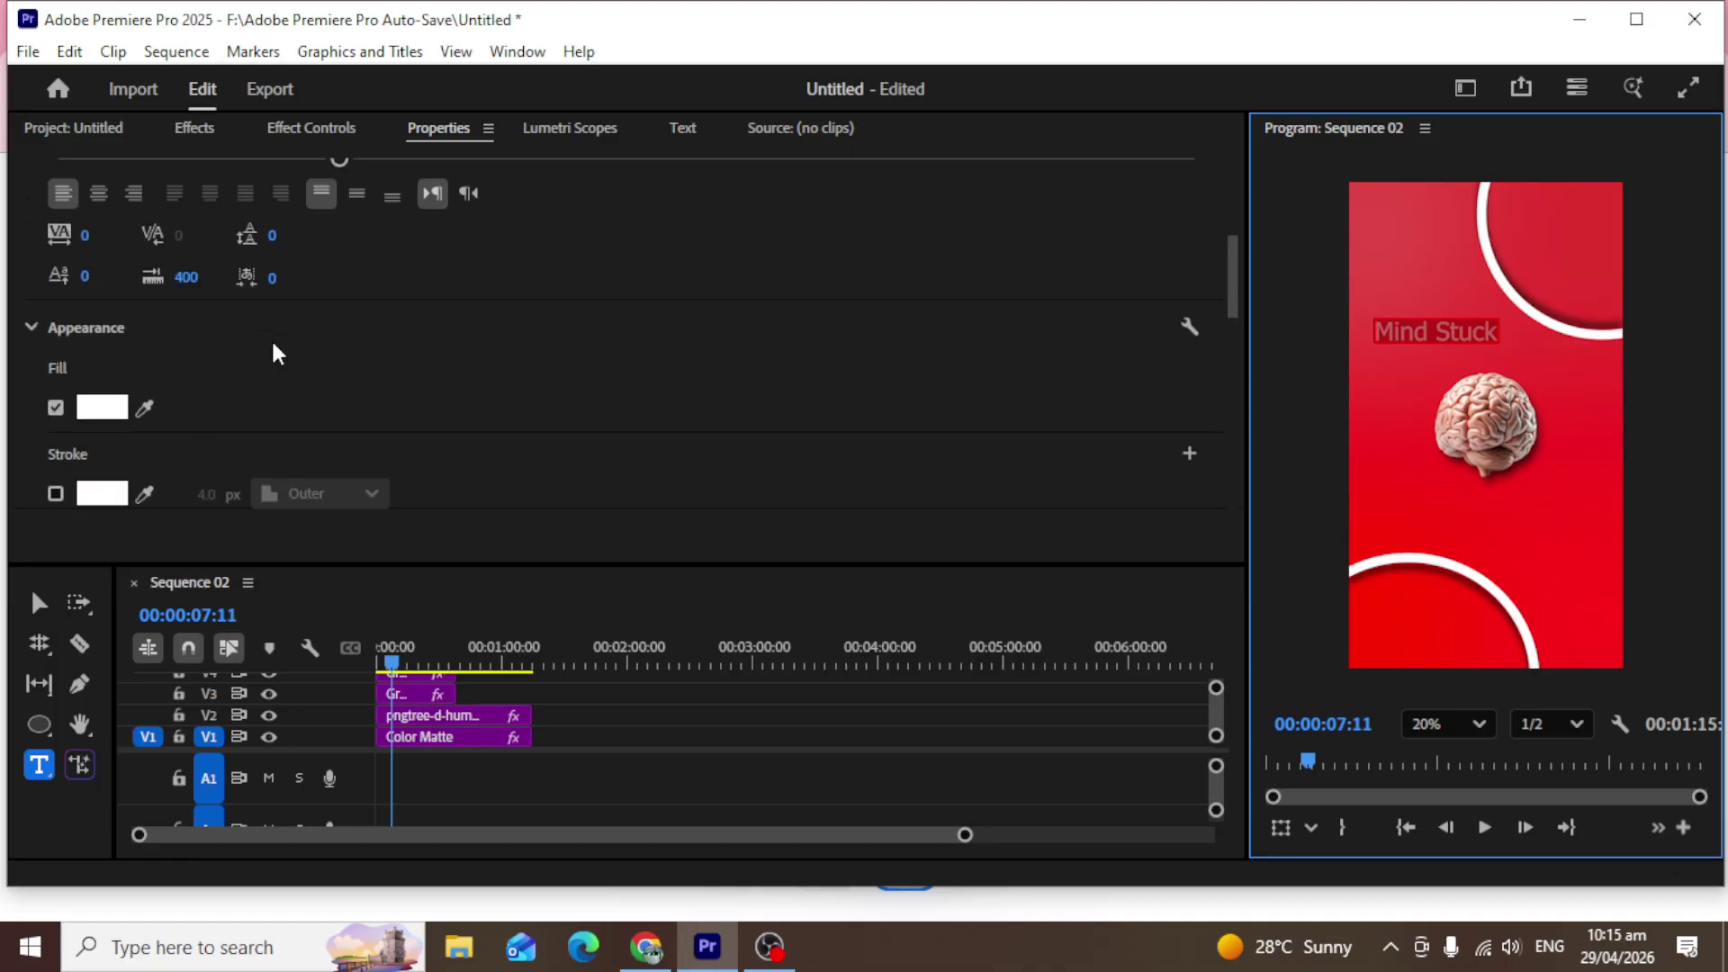
{"action": "scroll", "coordinate": [273, 349], "scroll_direction": "up", "scroll_amount": 2}
{"action": "left_click", "coordinate": [150, 312]}
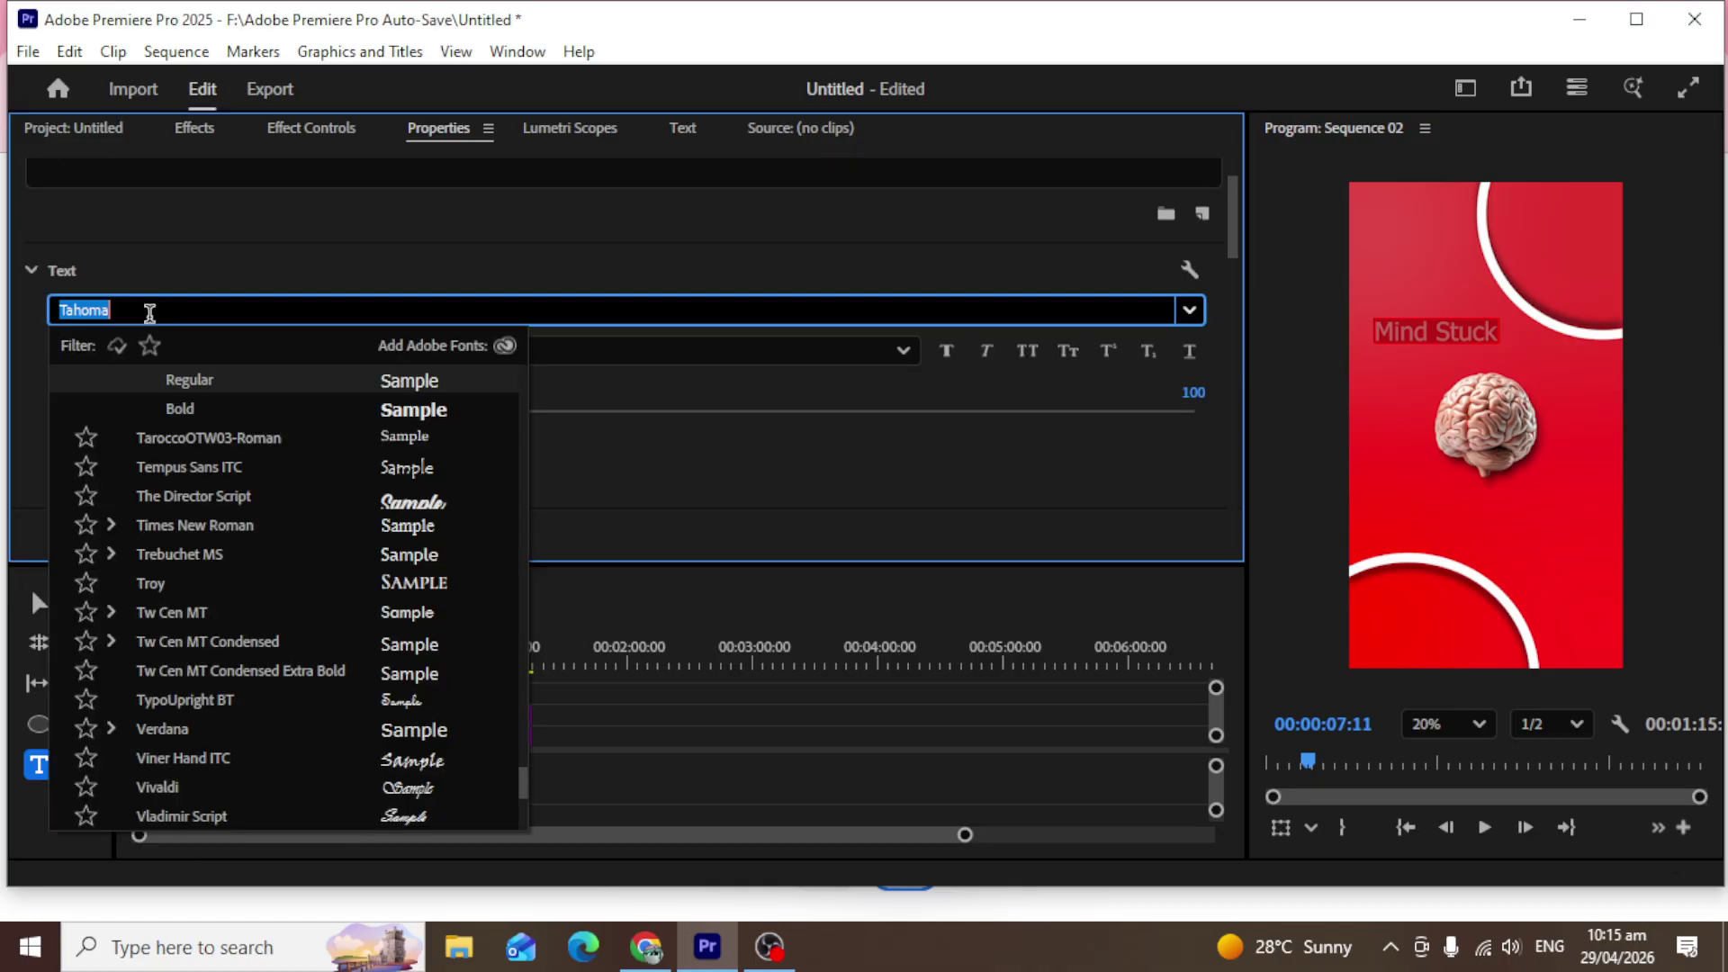
{"action": "type", "text": "Mont"}
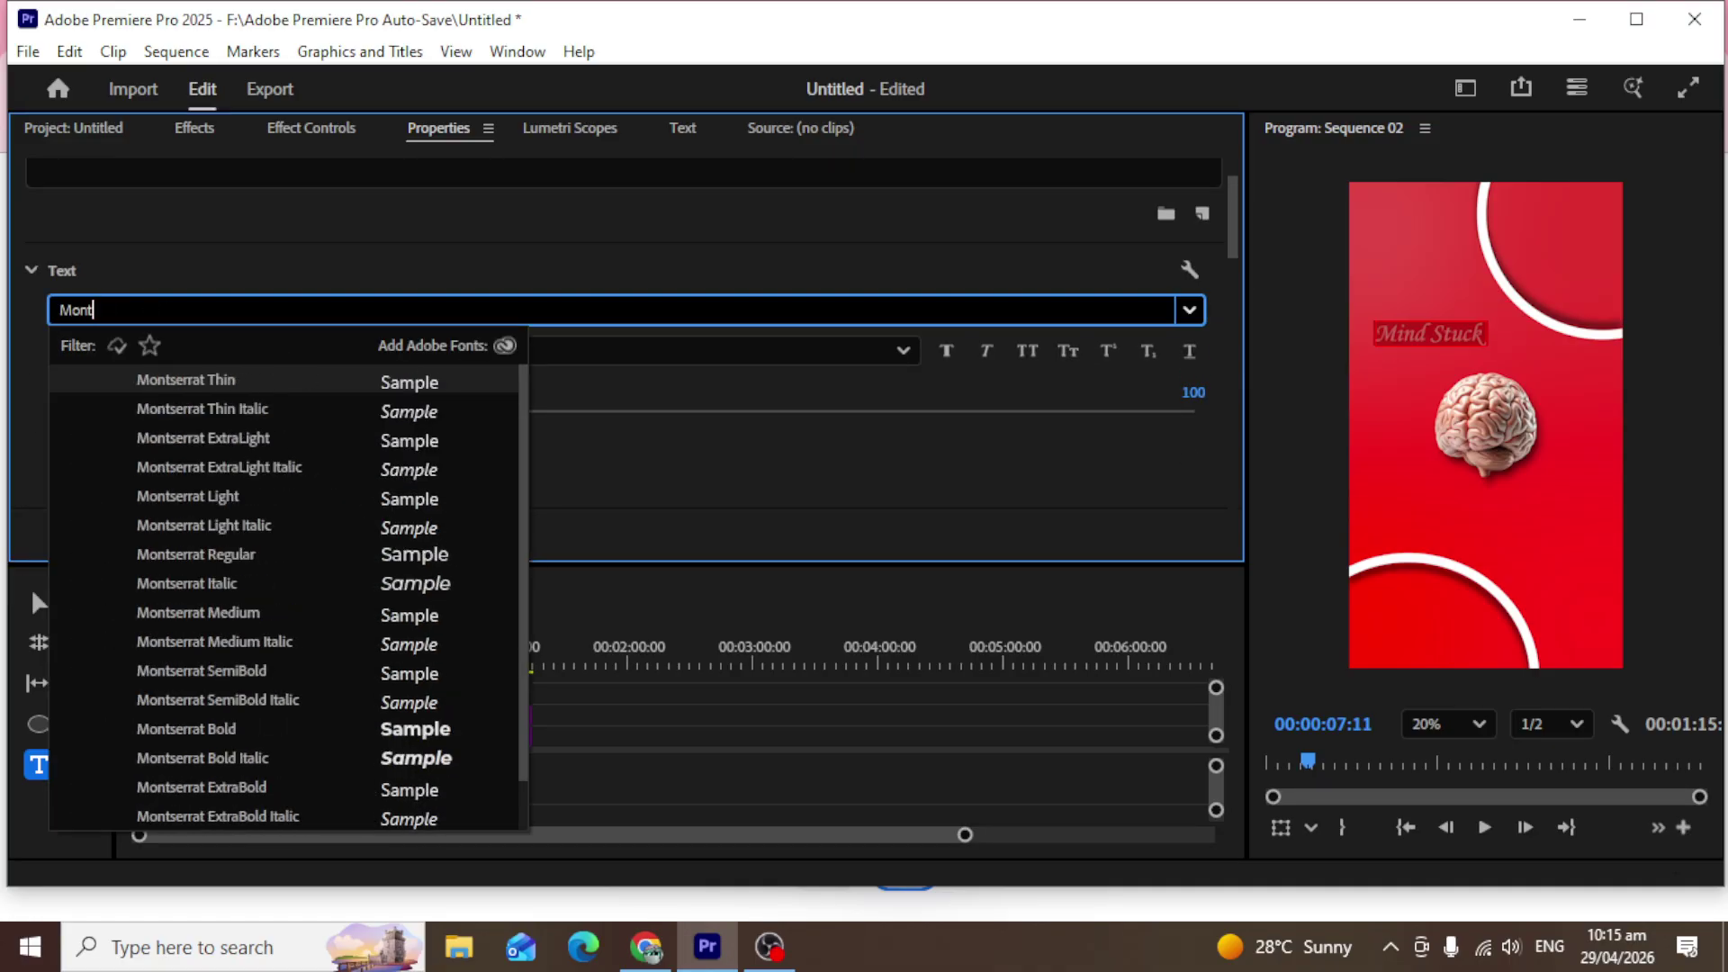
{"action": "key", "text": "Return"}
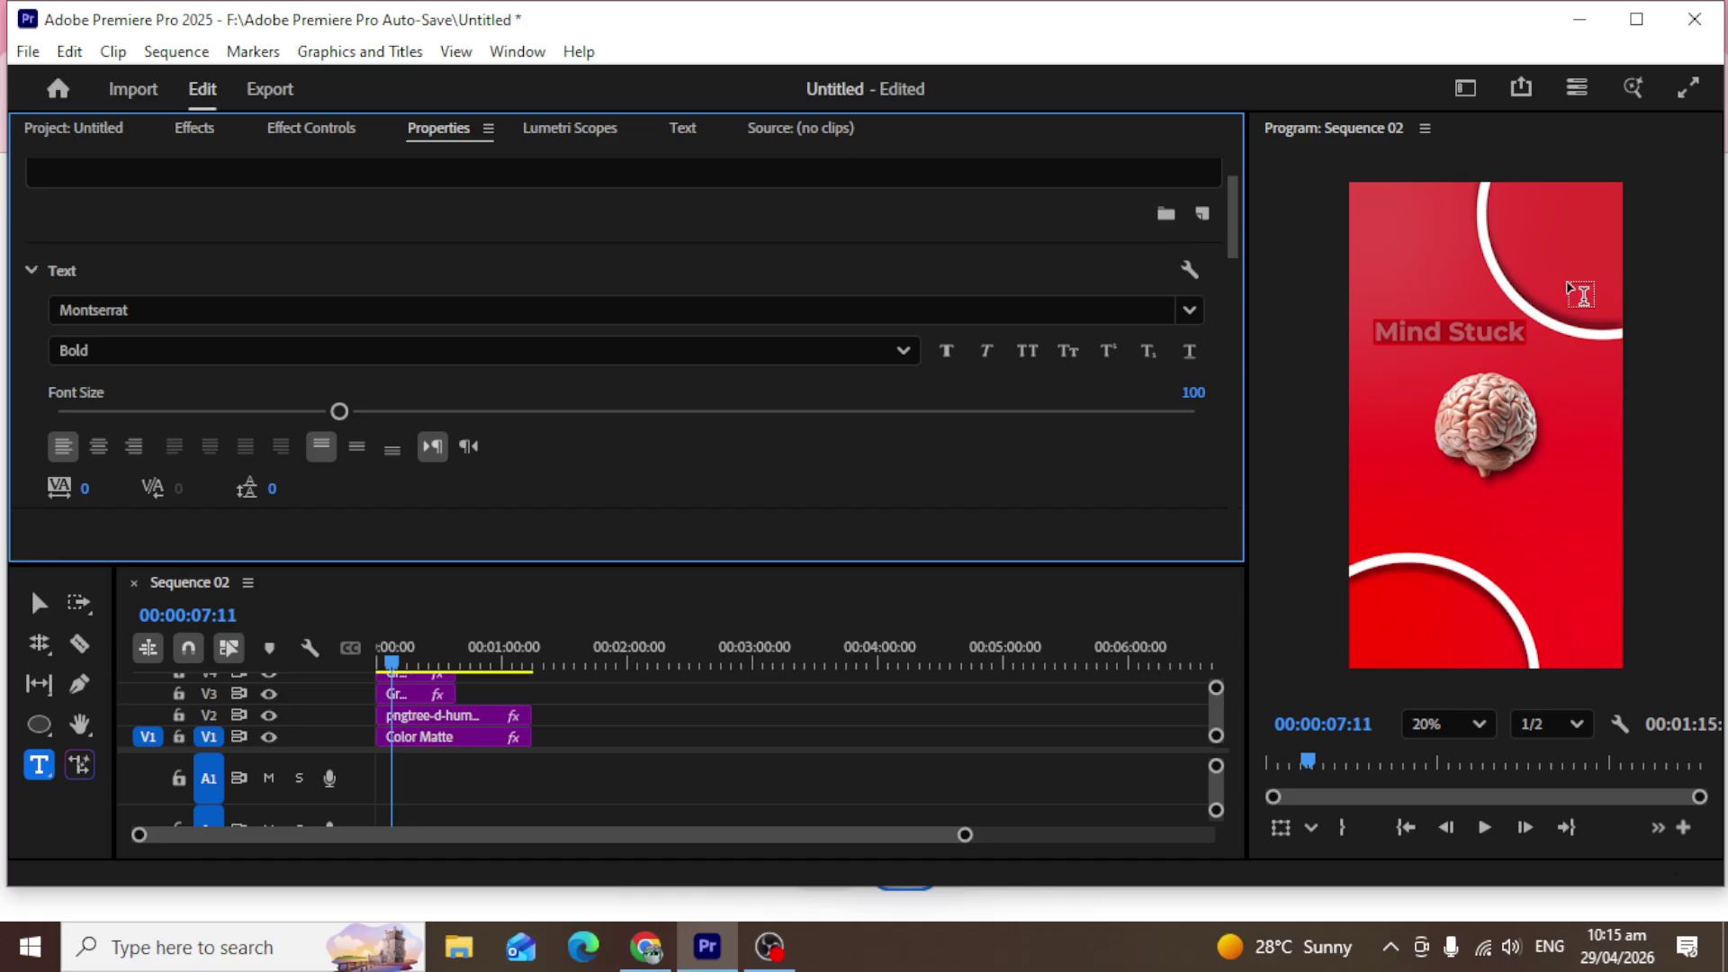
Enlarge the "Mind Stuck" text slightly and place it just above the brain, below the upper circle.
{"action": "left_click", "coordinate": [39, 603]}
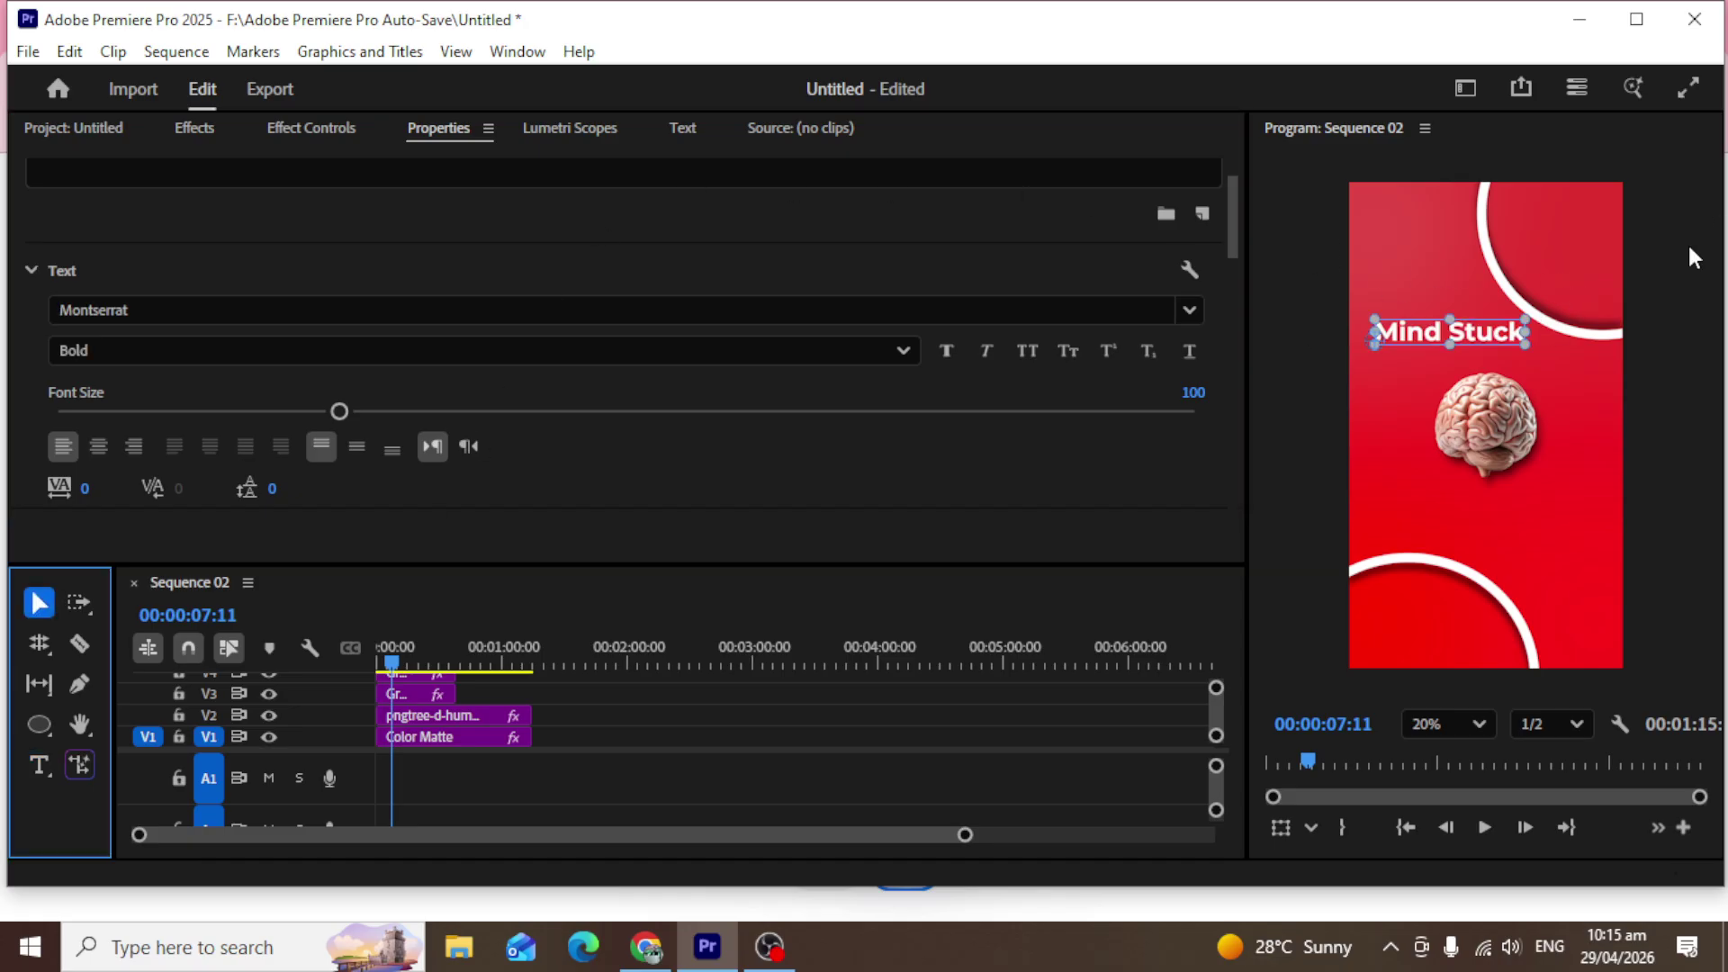
{"action": "left_click", "coordinate": [1528, 339]}
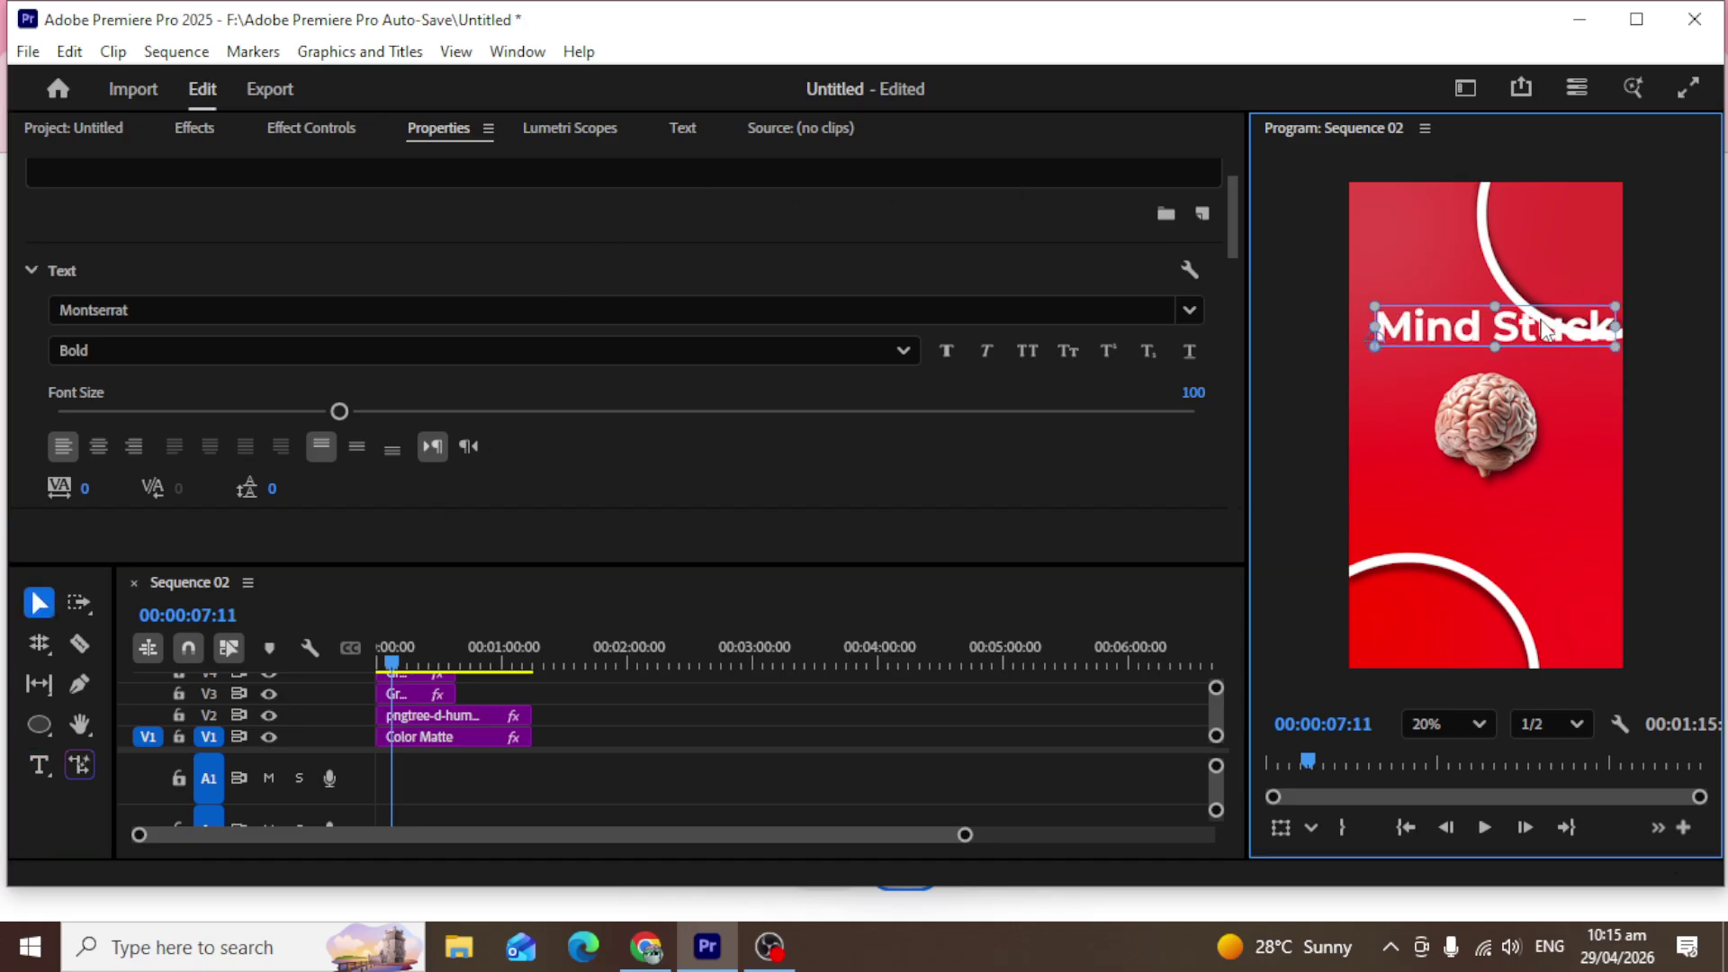
{"action": "mouse_move", "coordinate": [1540, 339]}
{"action": "left_mouse_down"}
{"action": "mouse_move", "coordinate": [1520, 360]}
{"action": "mouse_move", "coordinate": [1584, 373]}
{"action": "mouse_move", "coordinate": [1501, 367]}
{"action": "mouse_move", "coordinate": [1510, 353]}
{"action": "left_mouse_up"}
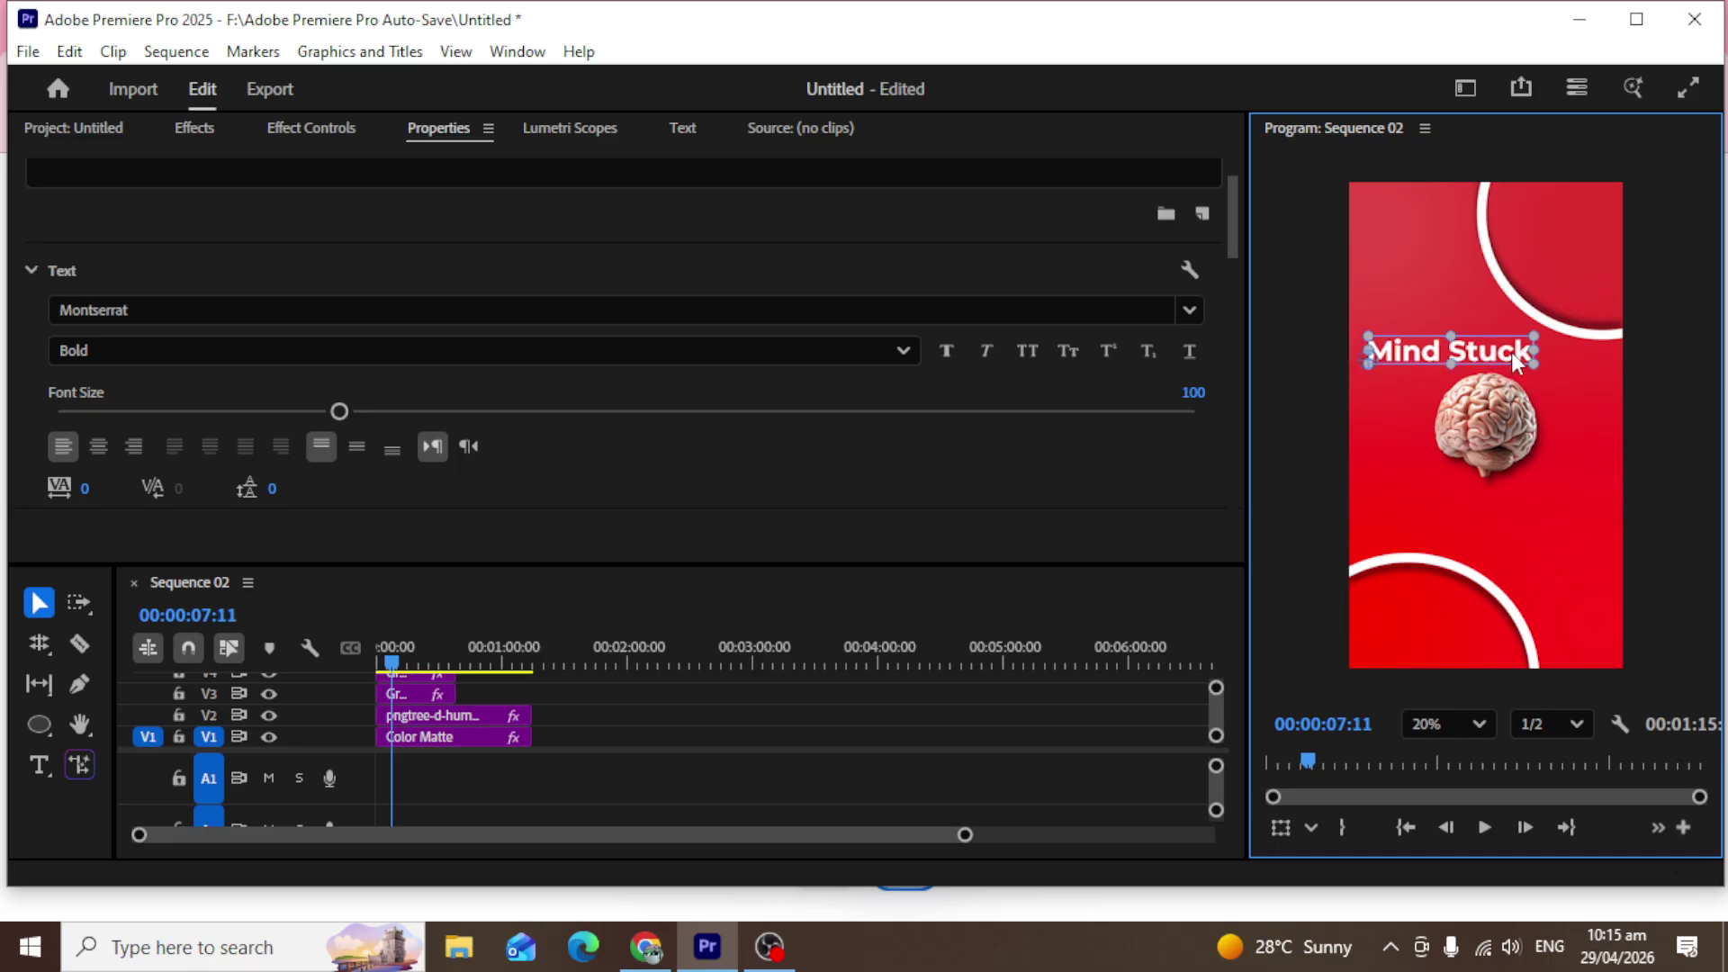
Move the lower circle slightly down, farther from the brain.
{"action": "left_click", "coordinate": [1471, 580]}
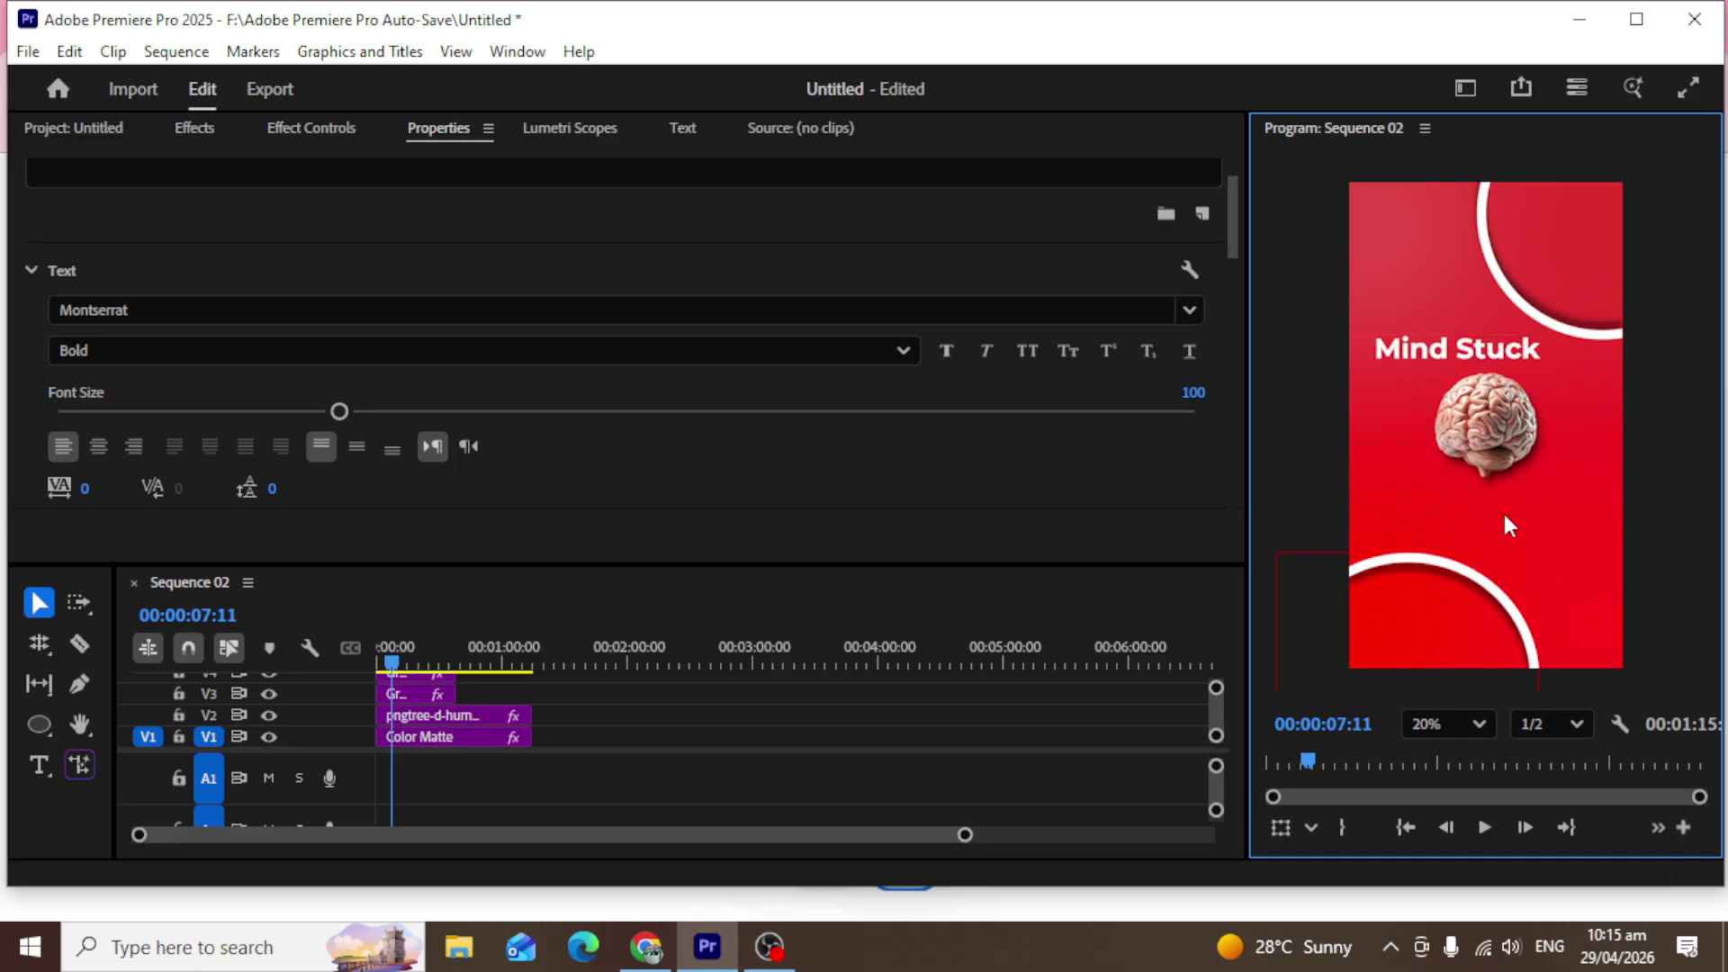
{"action": "left_click", "coordinate": [1507, 528]}
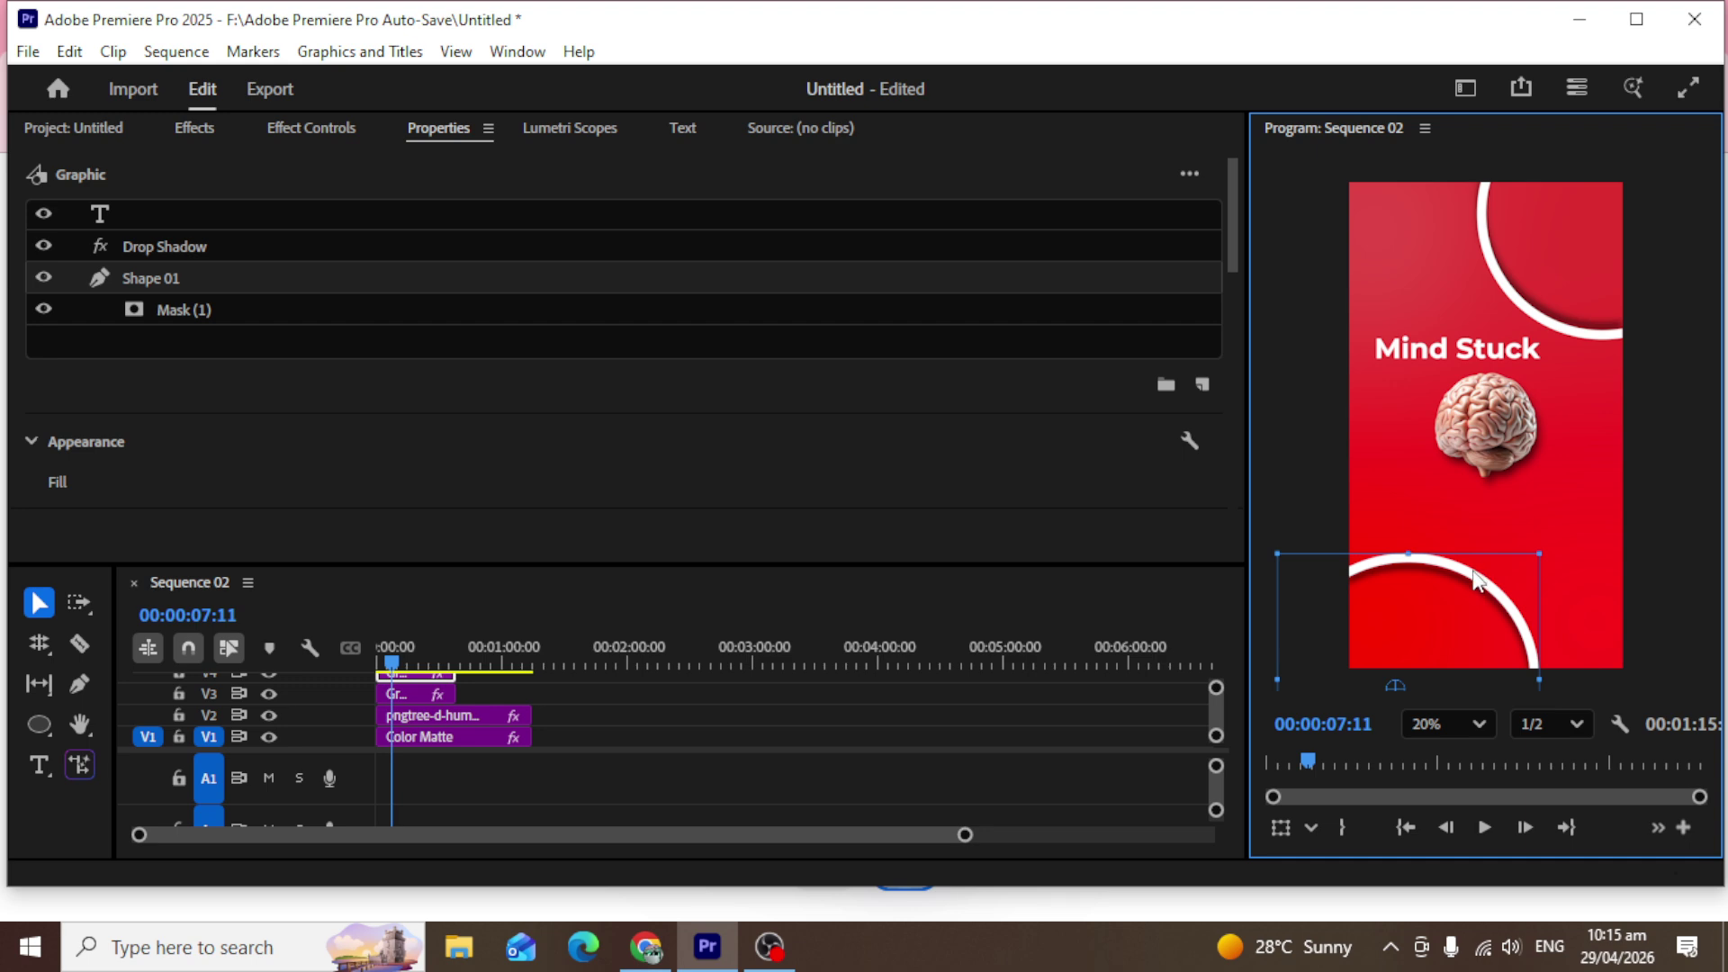
{"action": "left_click", "coordinate": [1504, 437]}
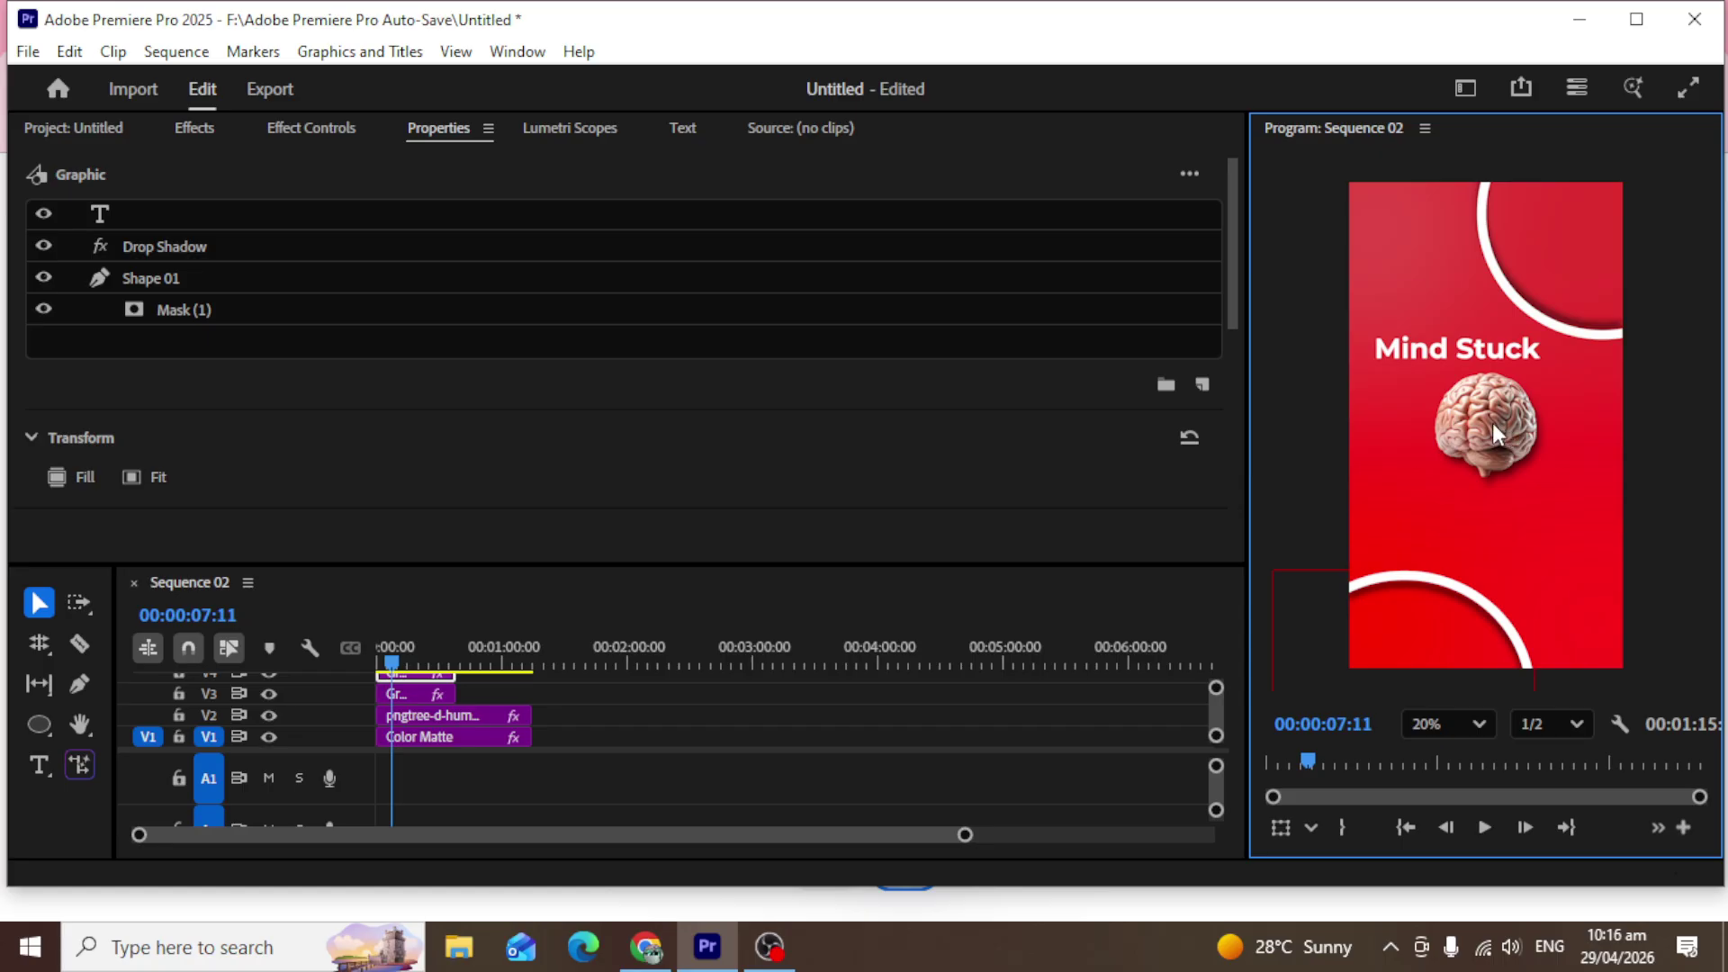
{"action": "left_click", "coordinate": [441, 737]}
{"action": "left_click", "coordinate": [443, 718]}
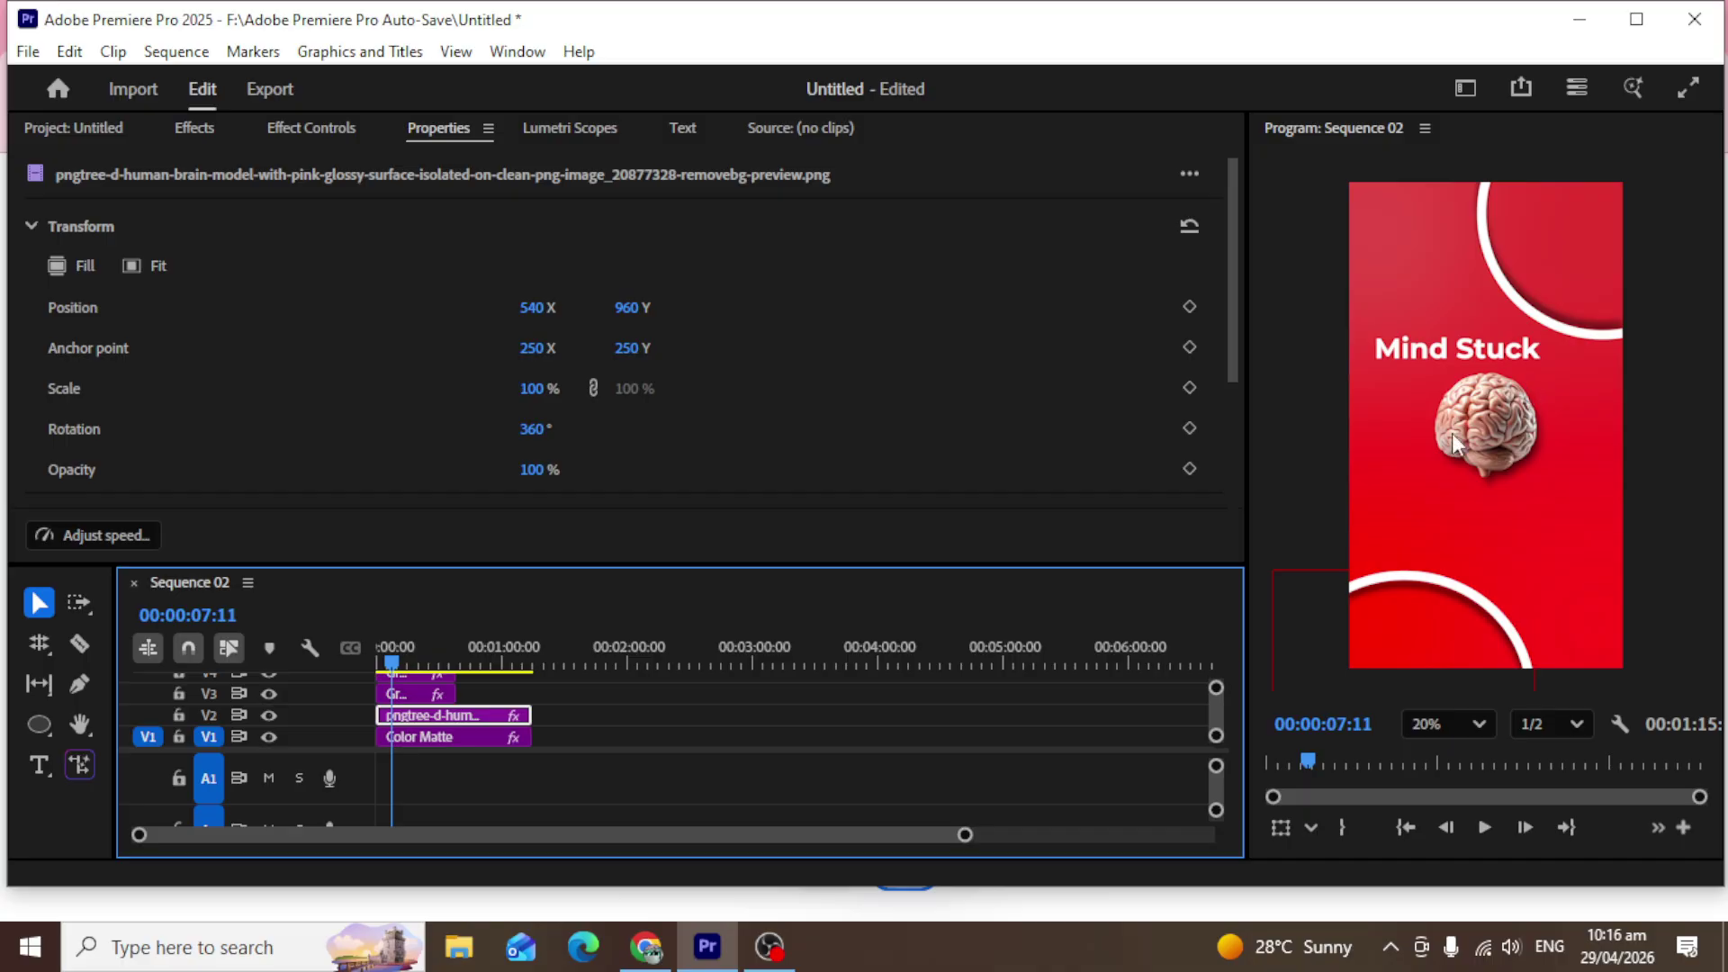
{"action": "left_click", "coordinate": [1474, 453]}
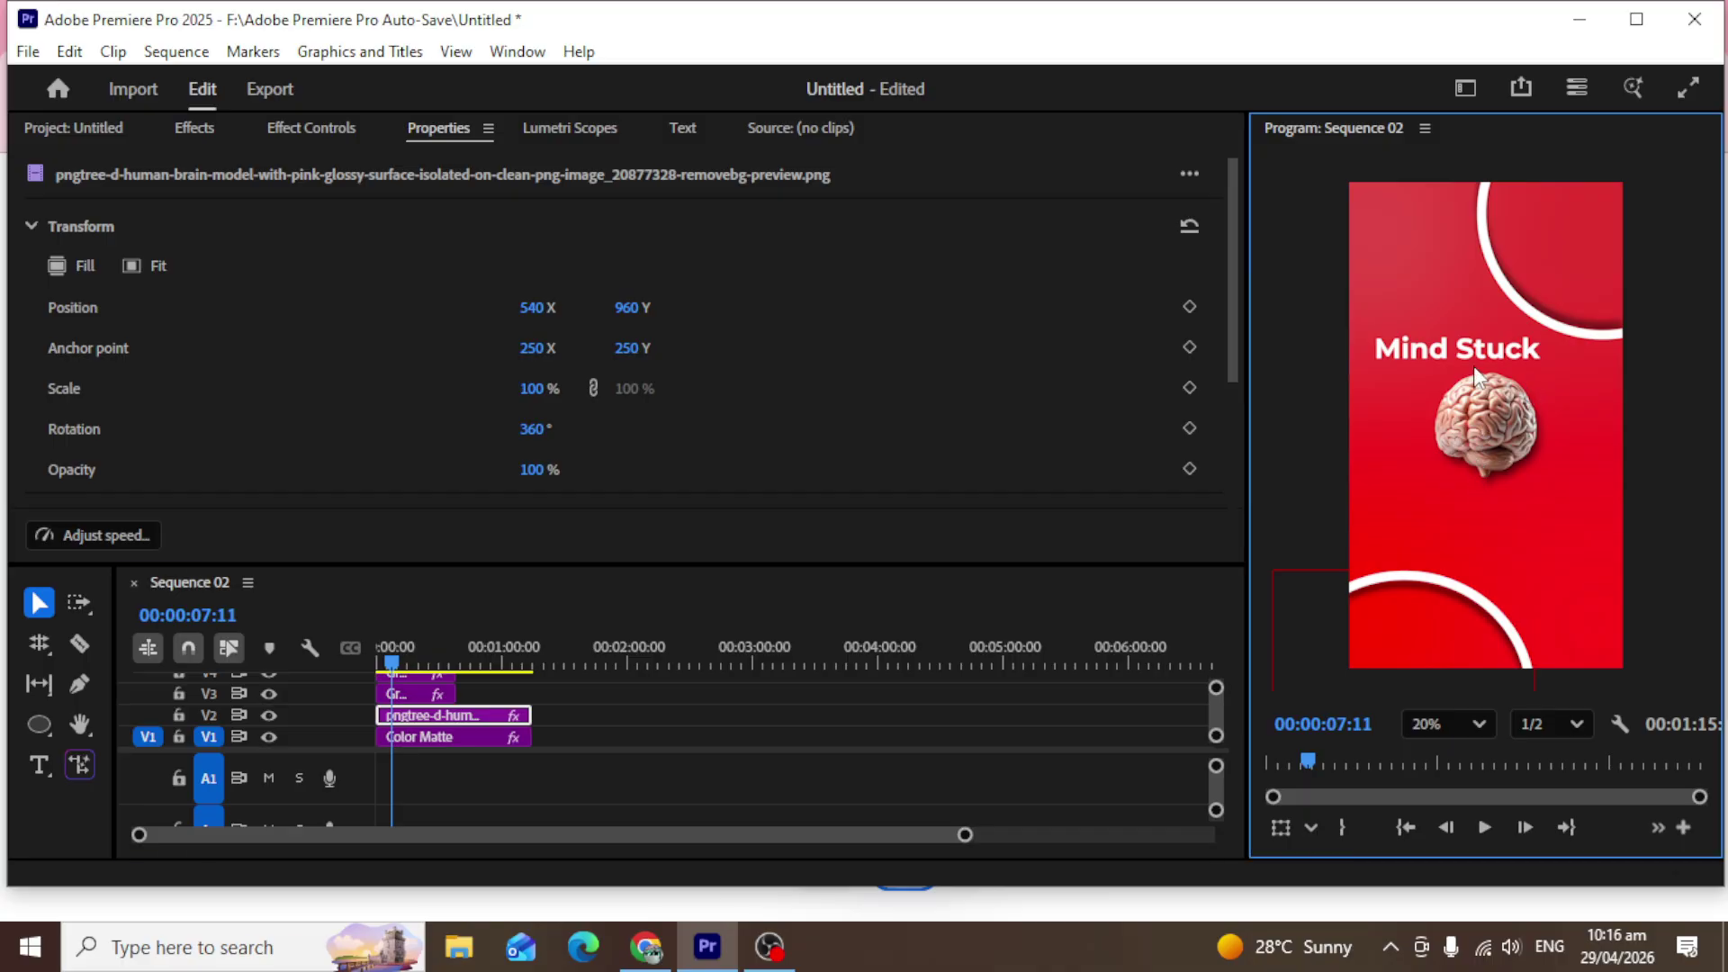
{"action": "left_click", "coordinate": [1042, 392]}
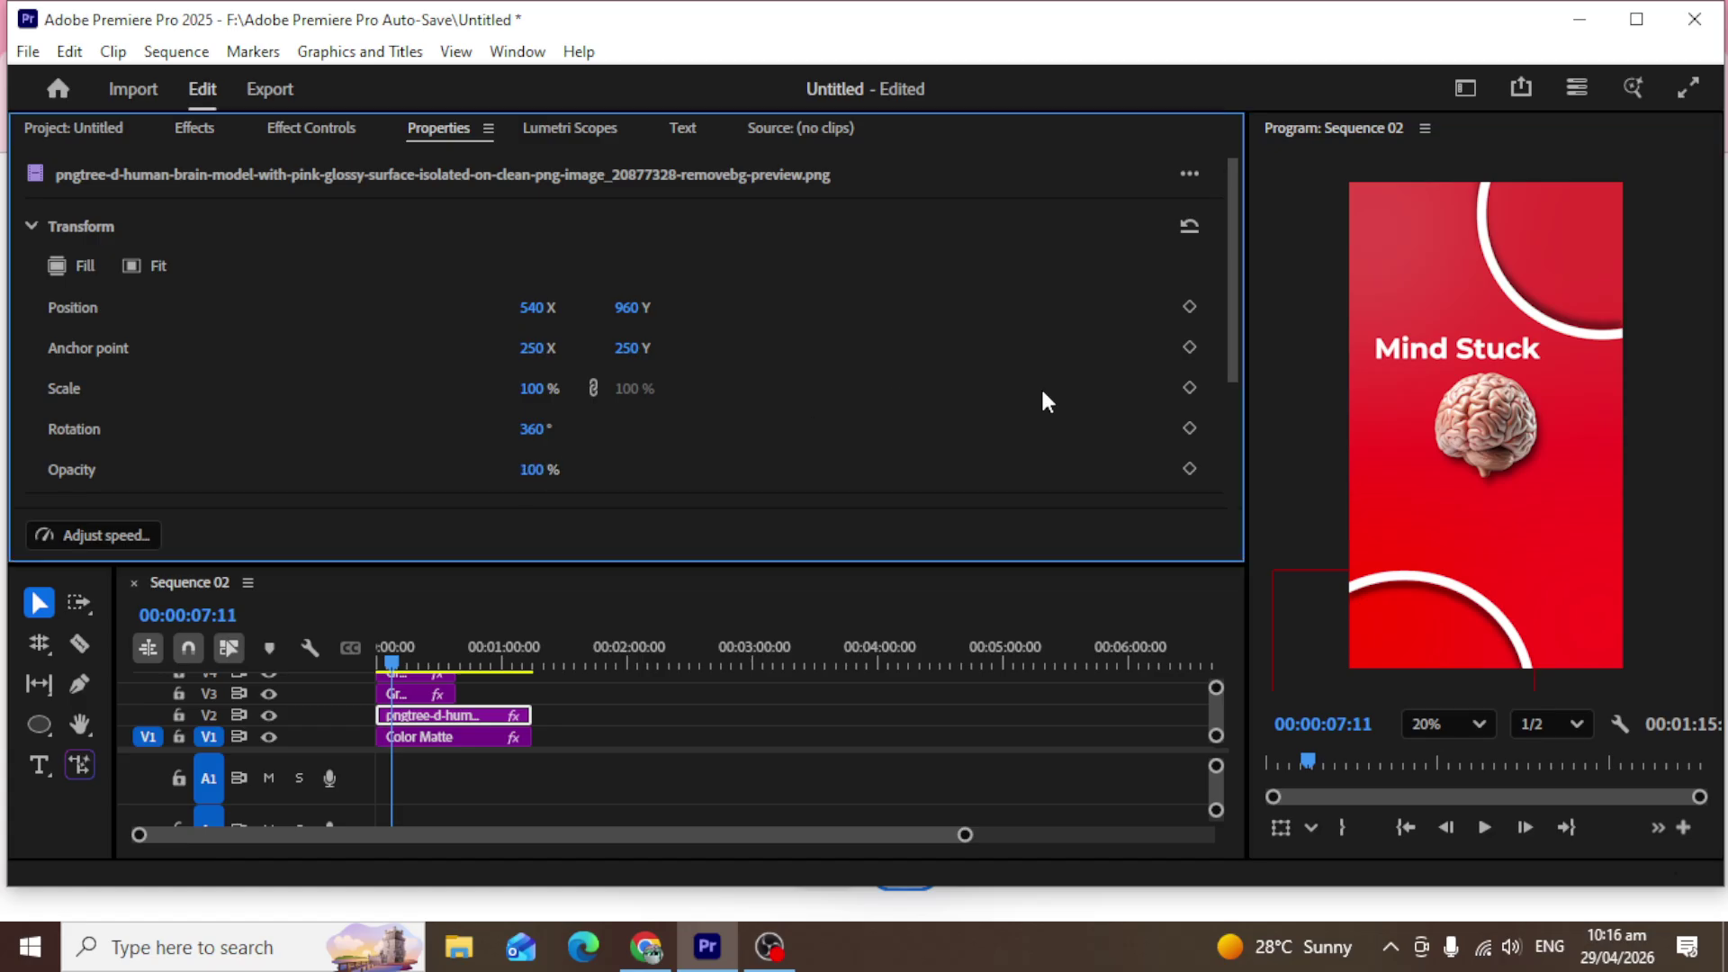
Move the "Mind Stuck" text to position about 236, 720 so it sits centred just above the brain.
{"action": "left_click", "coordinate": [1422, 351]}
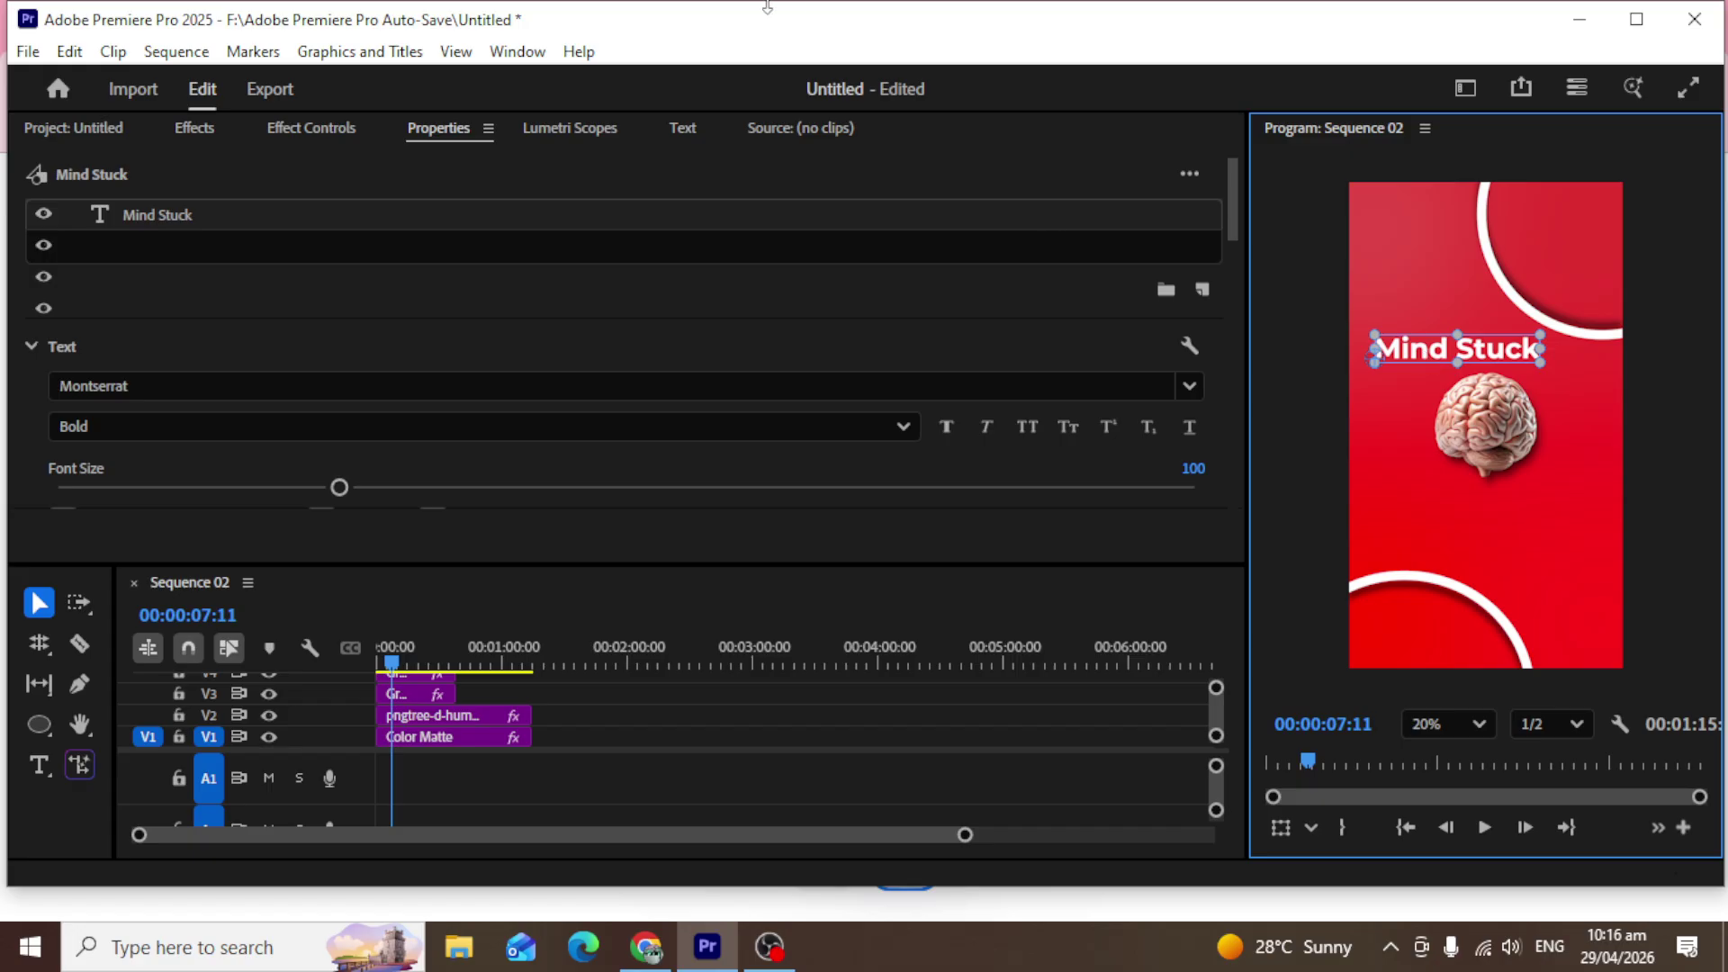
{"action": "left_click", "coordinate": [292, 133]}
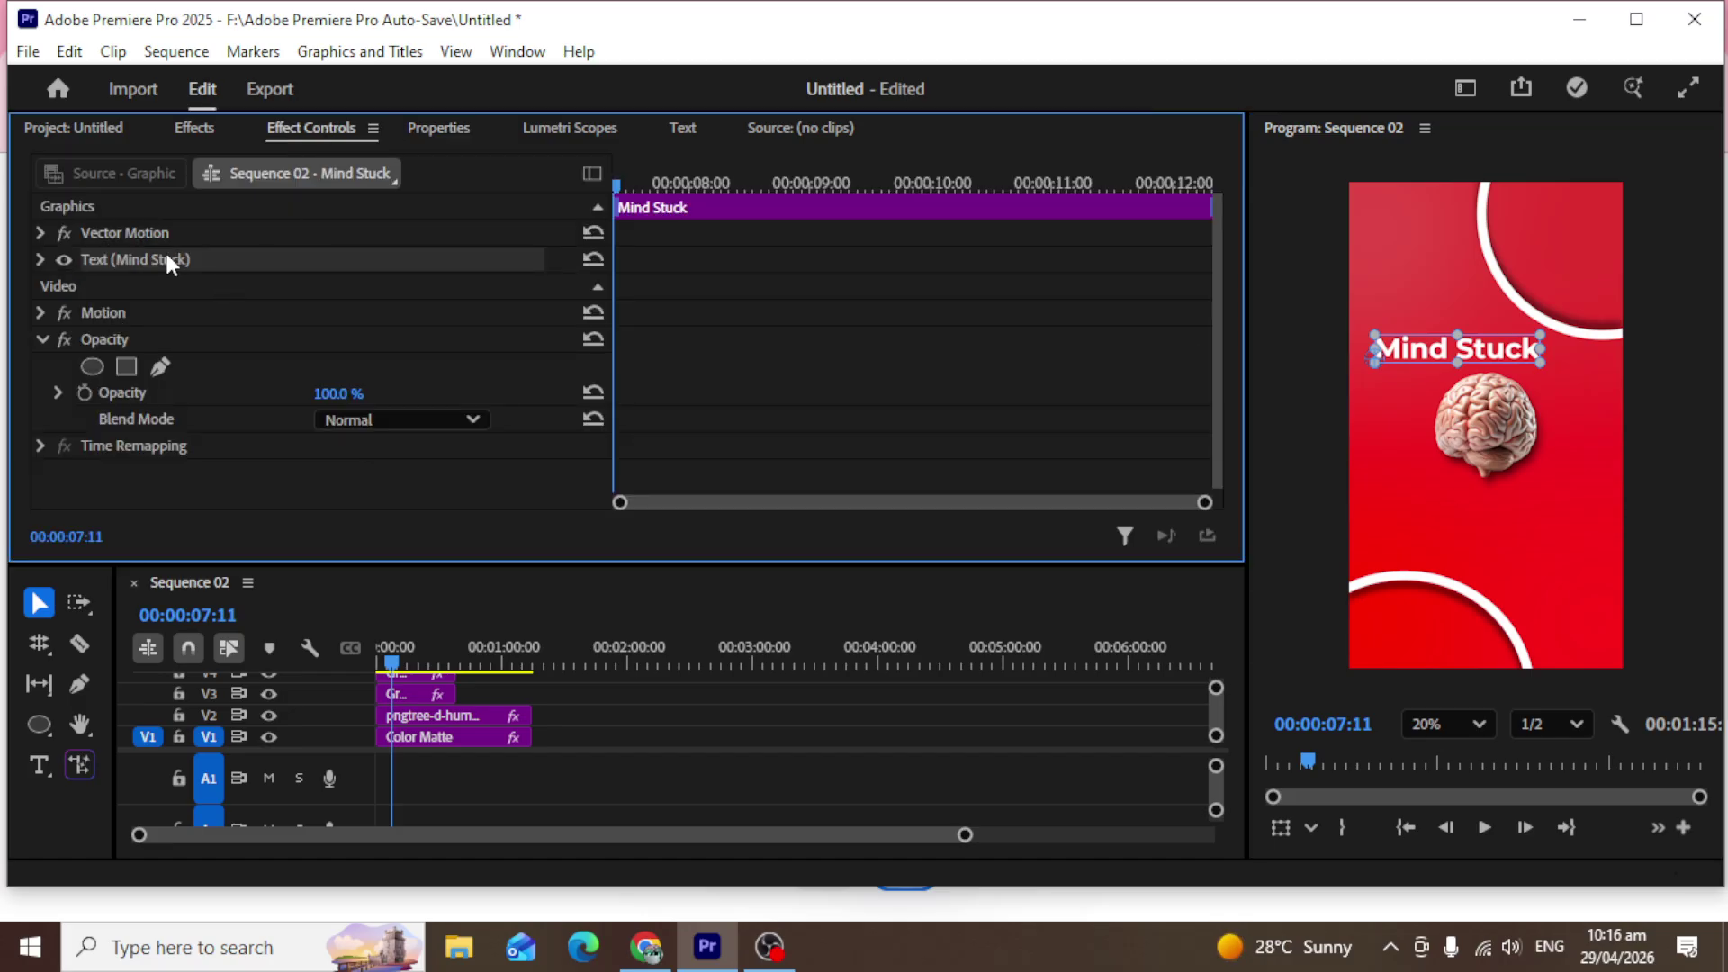
{"action": "left_click", "coordinate": [43, 260]}
{"action": "scroll", "coordinate": [164, 302], "scroll_direction": "down", "scroll_amount": 3}
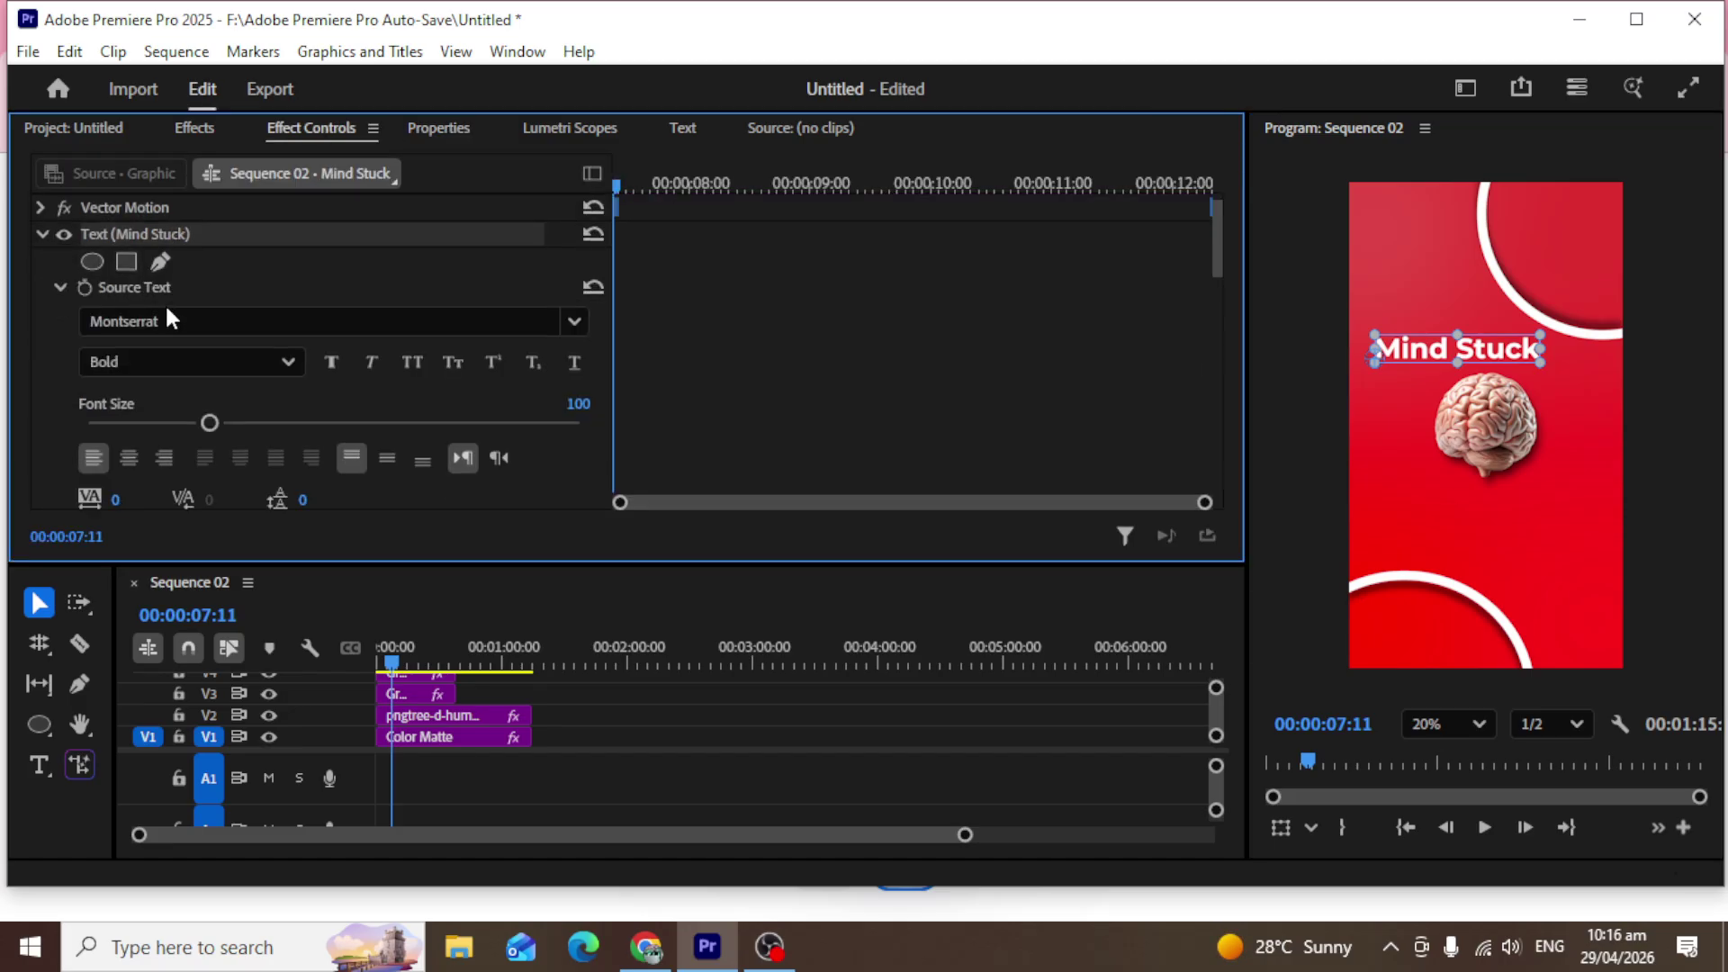
{"action": "scroll", "coordinate": [653, 329], "scroll_direction": "down", "scroll_amount": 10}
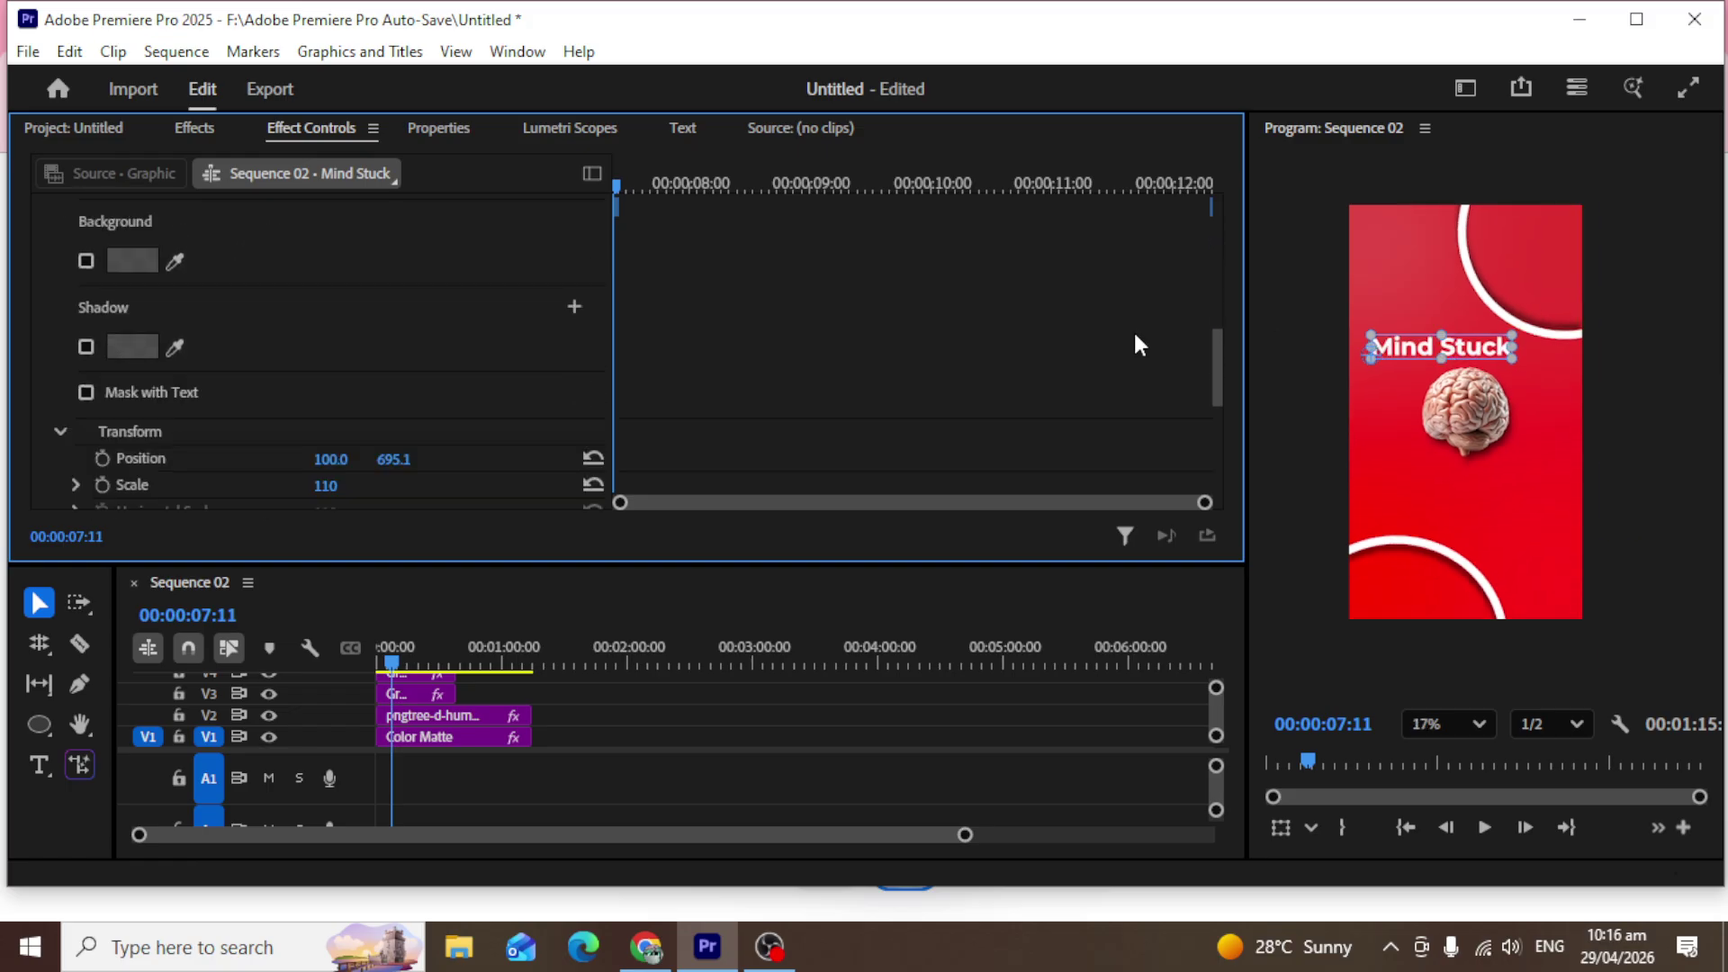
{"action": "scroll", "coordinate": [1134, 335], "scroll_direction": "down", "scroll_amount": 2}
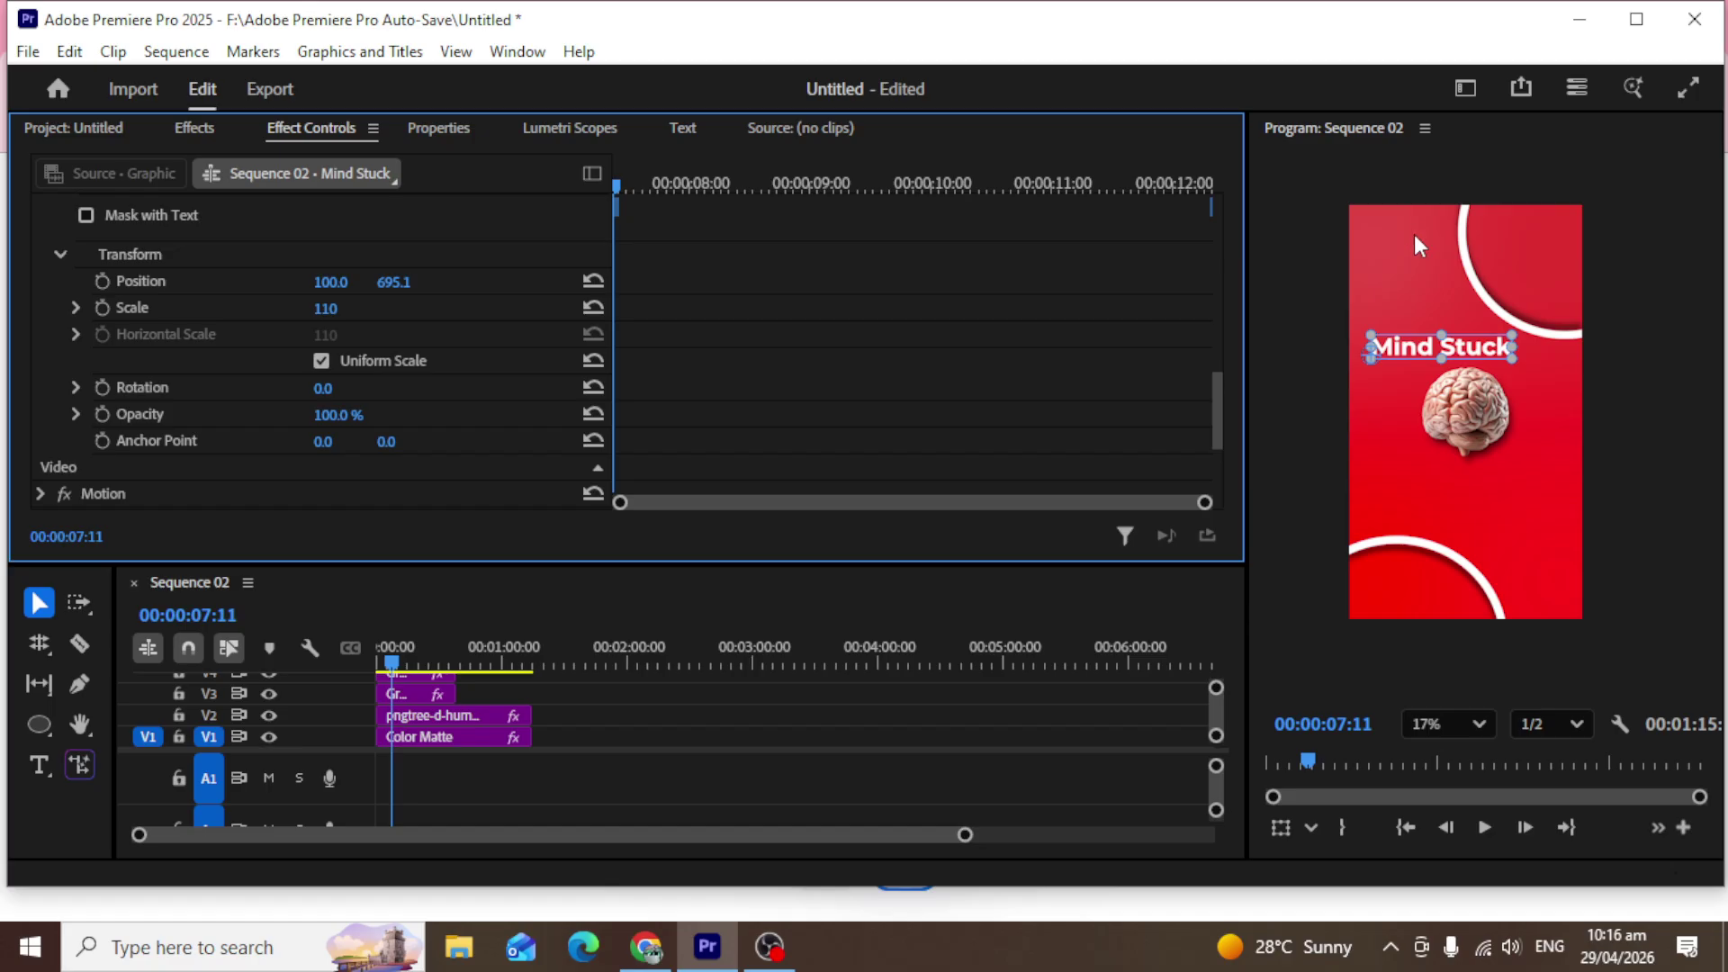
{"action": "scroll", "coordinate": [1417, 236], "scroll_direction": "up", "scroll_amount": 3}
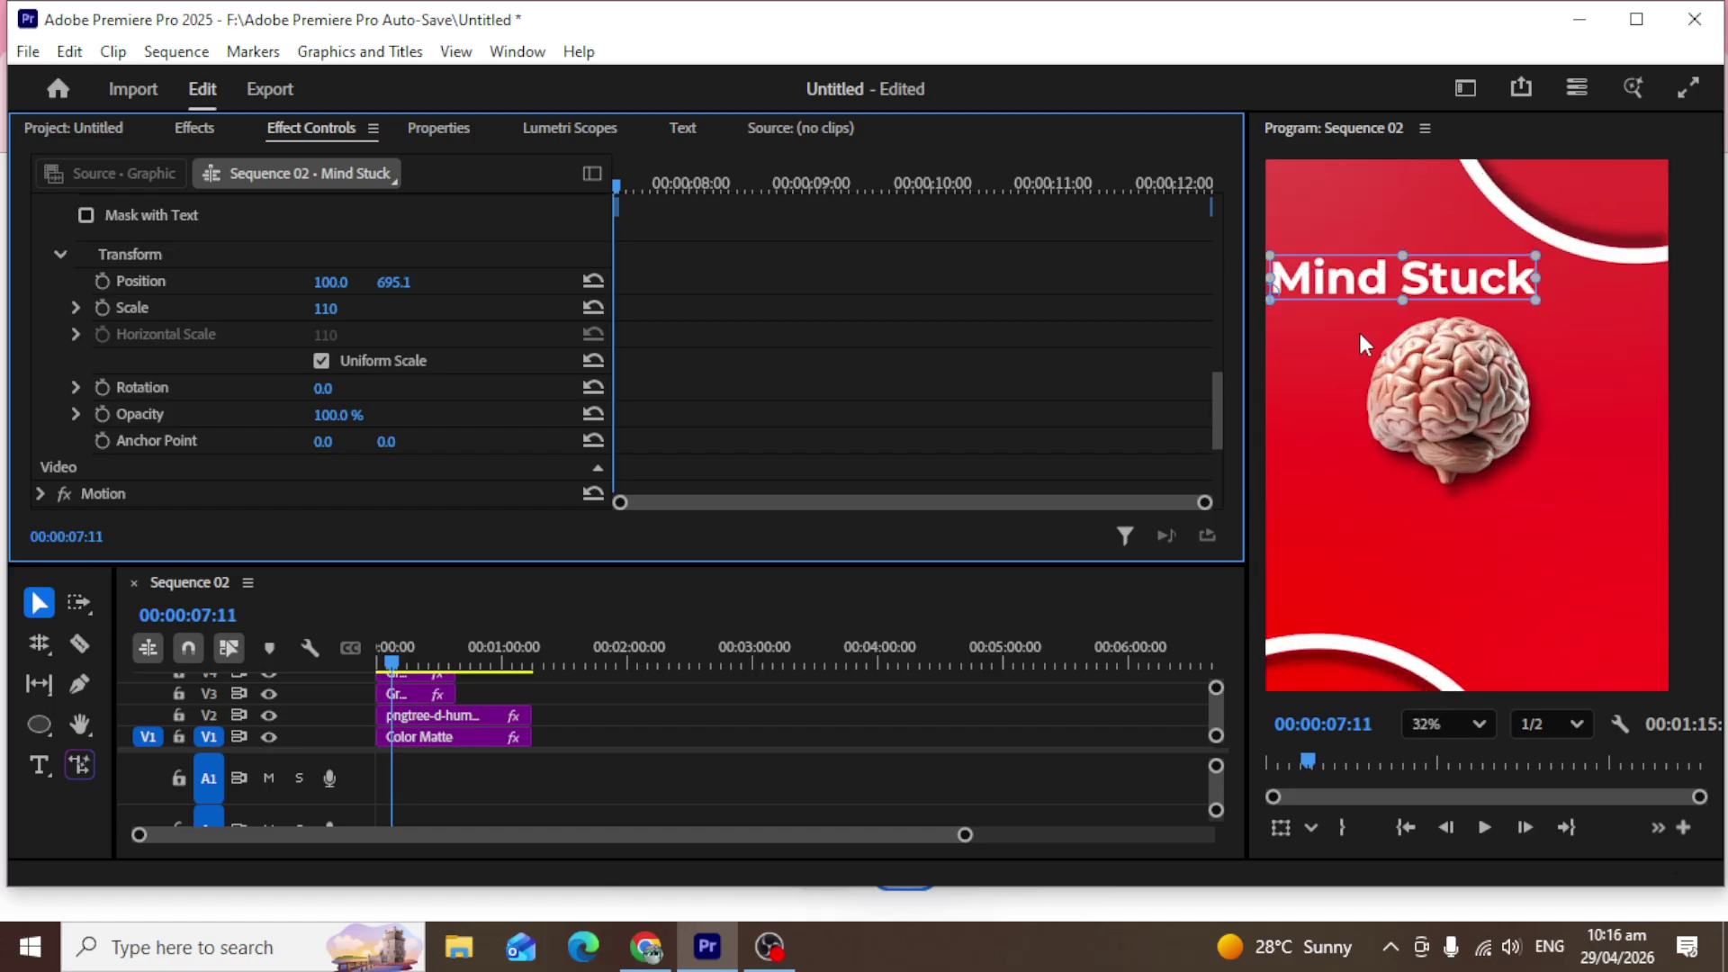
{"action": "key", "text": "space"}
{"action": "key", "text": "space"}
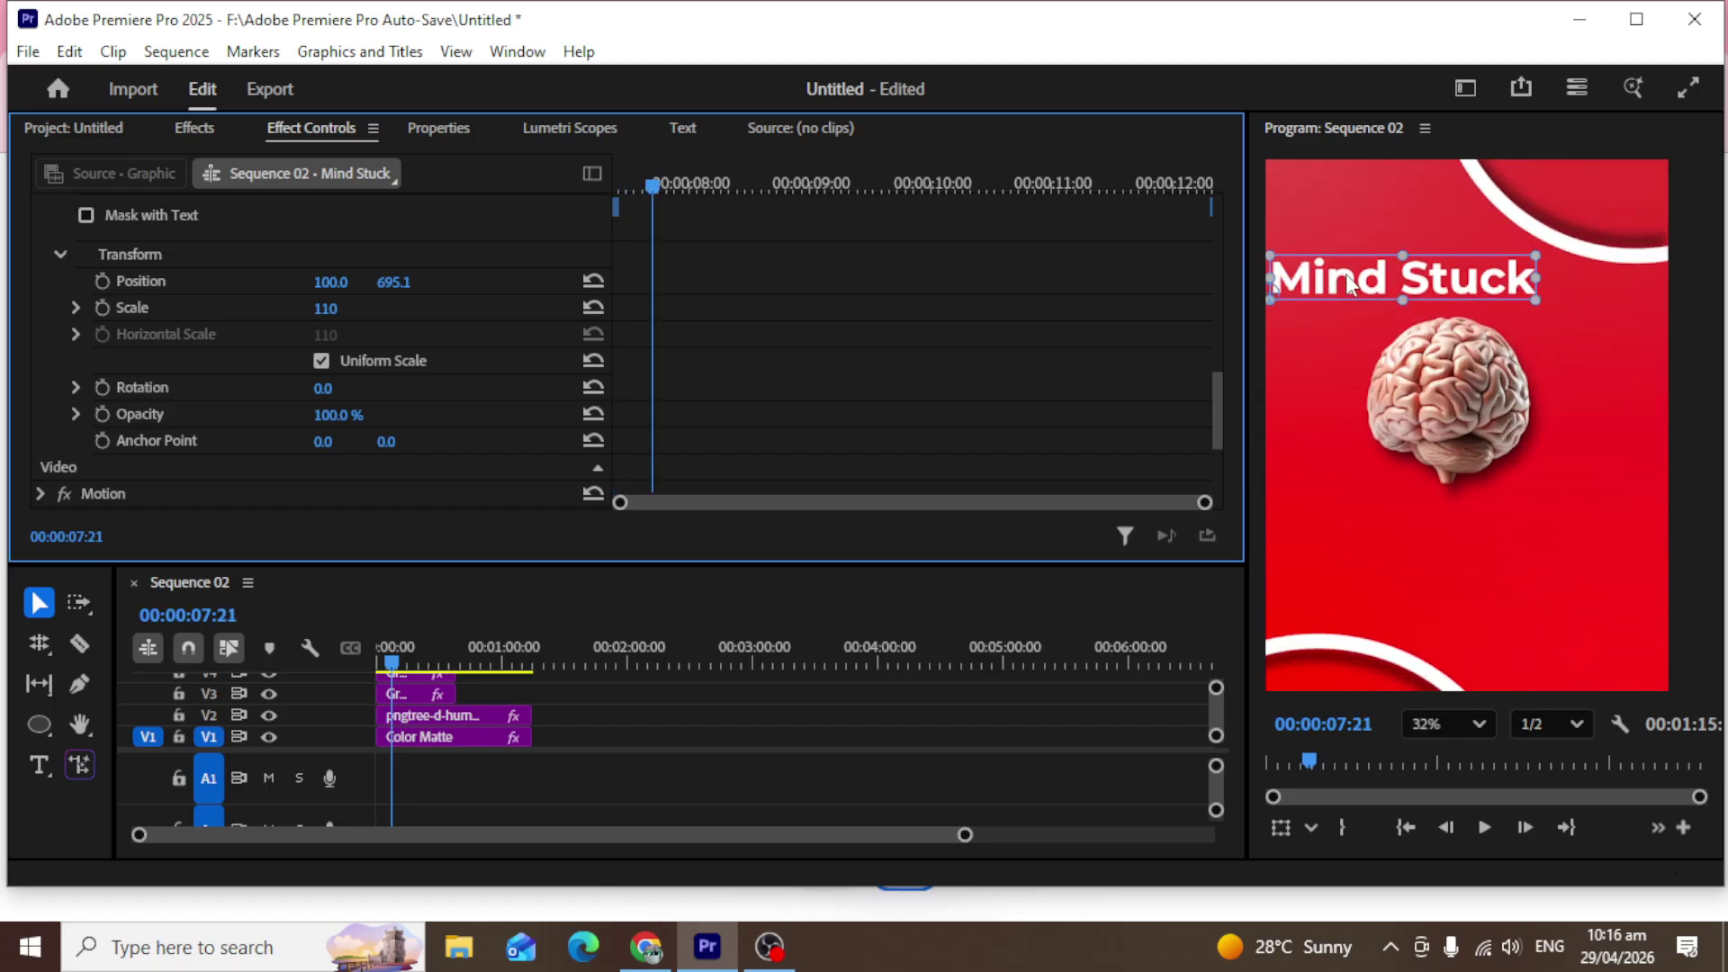
{"action": "key", "text": "space"}
{"action": "key", "text": "space"}
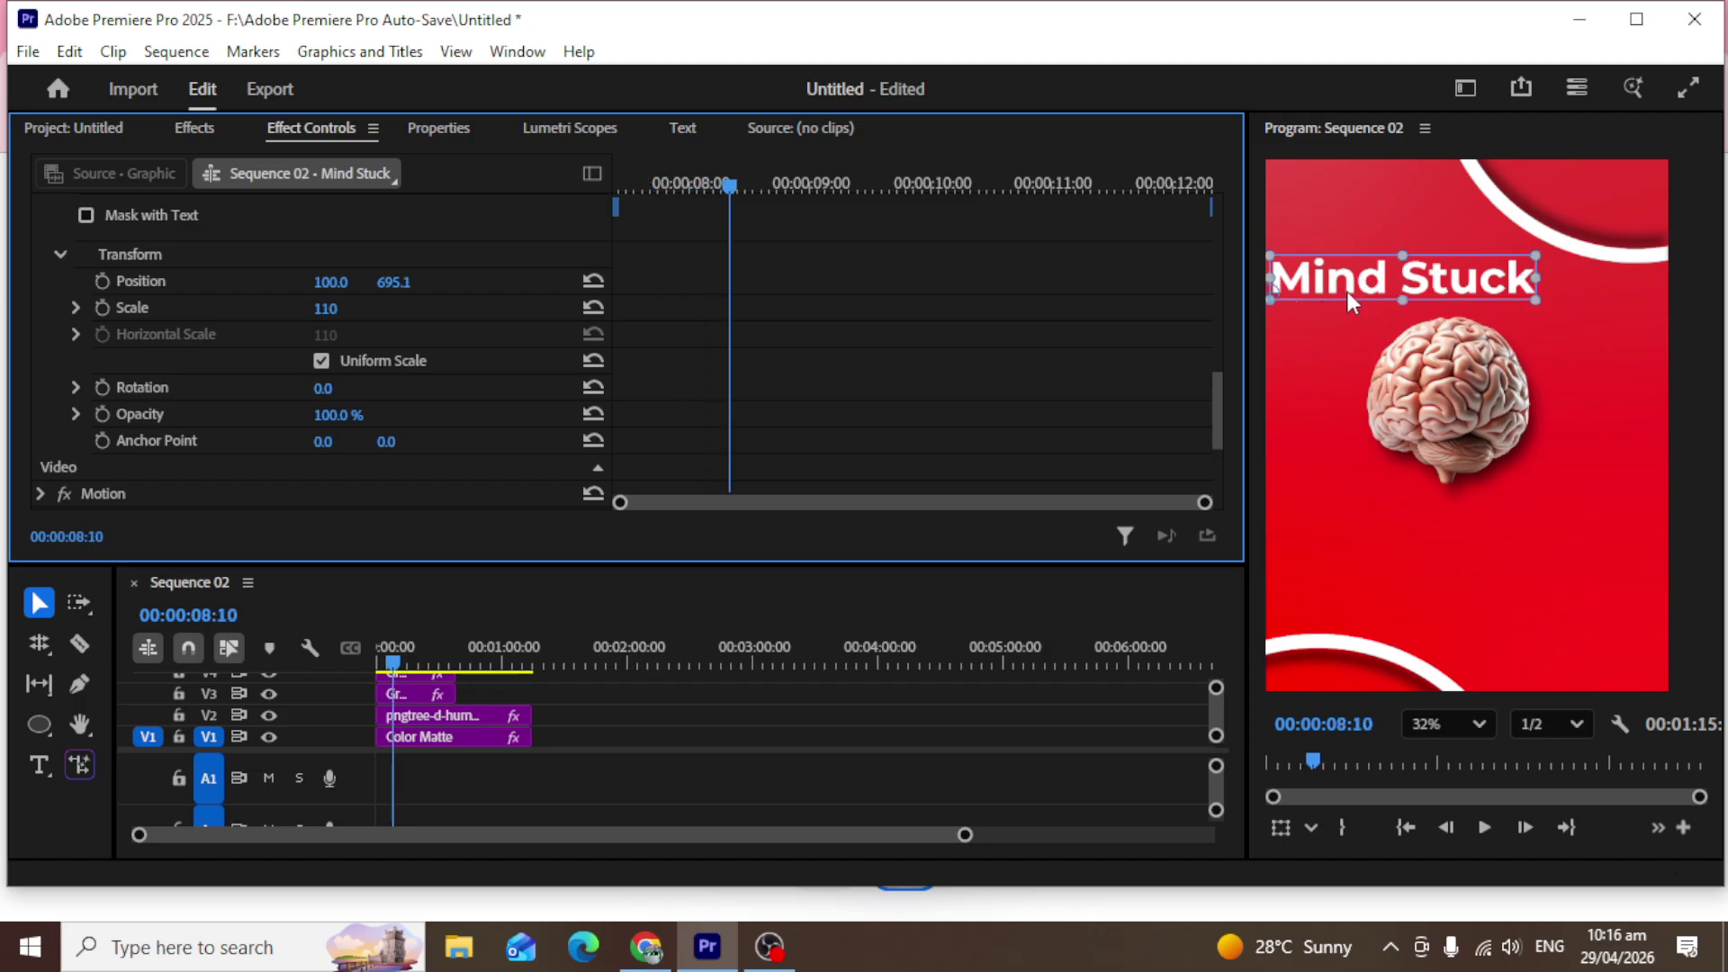
{"action": "mouse_move", "coordinate": [1349, 282]}
{"action": "left_mouse_down"}
{"action": "mouse_move", "coordinate": [1372, 273]}
{"action": "mouse_move", "coordinate": [1351, 293]}
{"action": "mouse_move", "coordinate": [1372, 295]}
{"action": "left_mouse_up"}
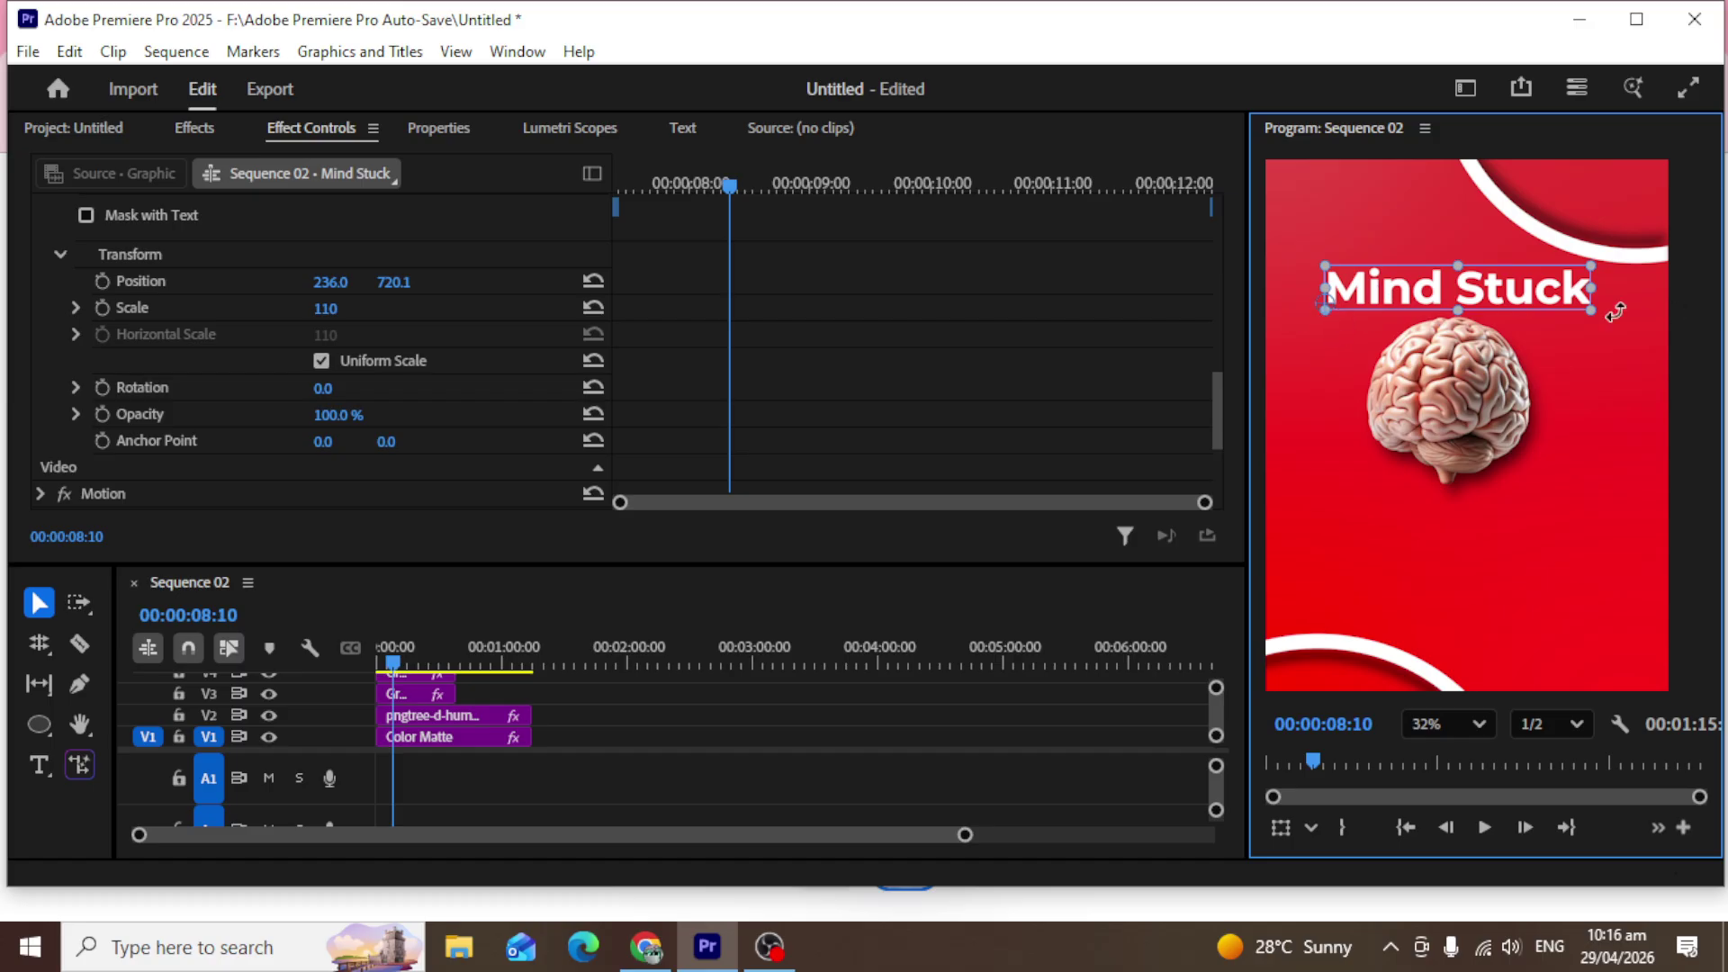
Move the "Mind Stuck" text's anchor point to the middle of the text and set its scale to 100.
{"action": "left_click_drag", "start_coordinate": [1386, 325], "coordinate": [1341, 297]}
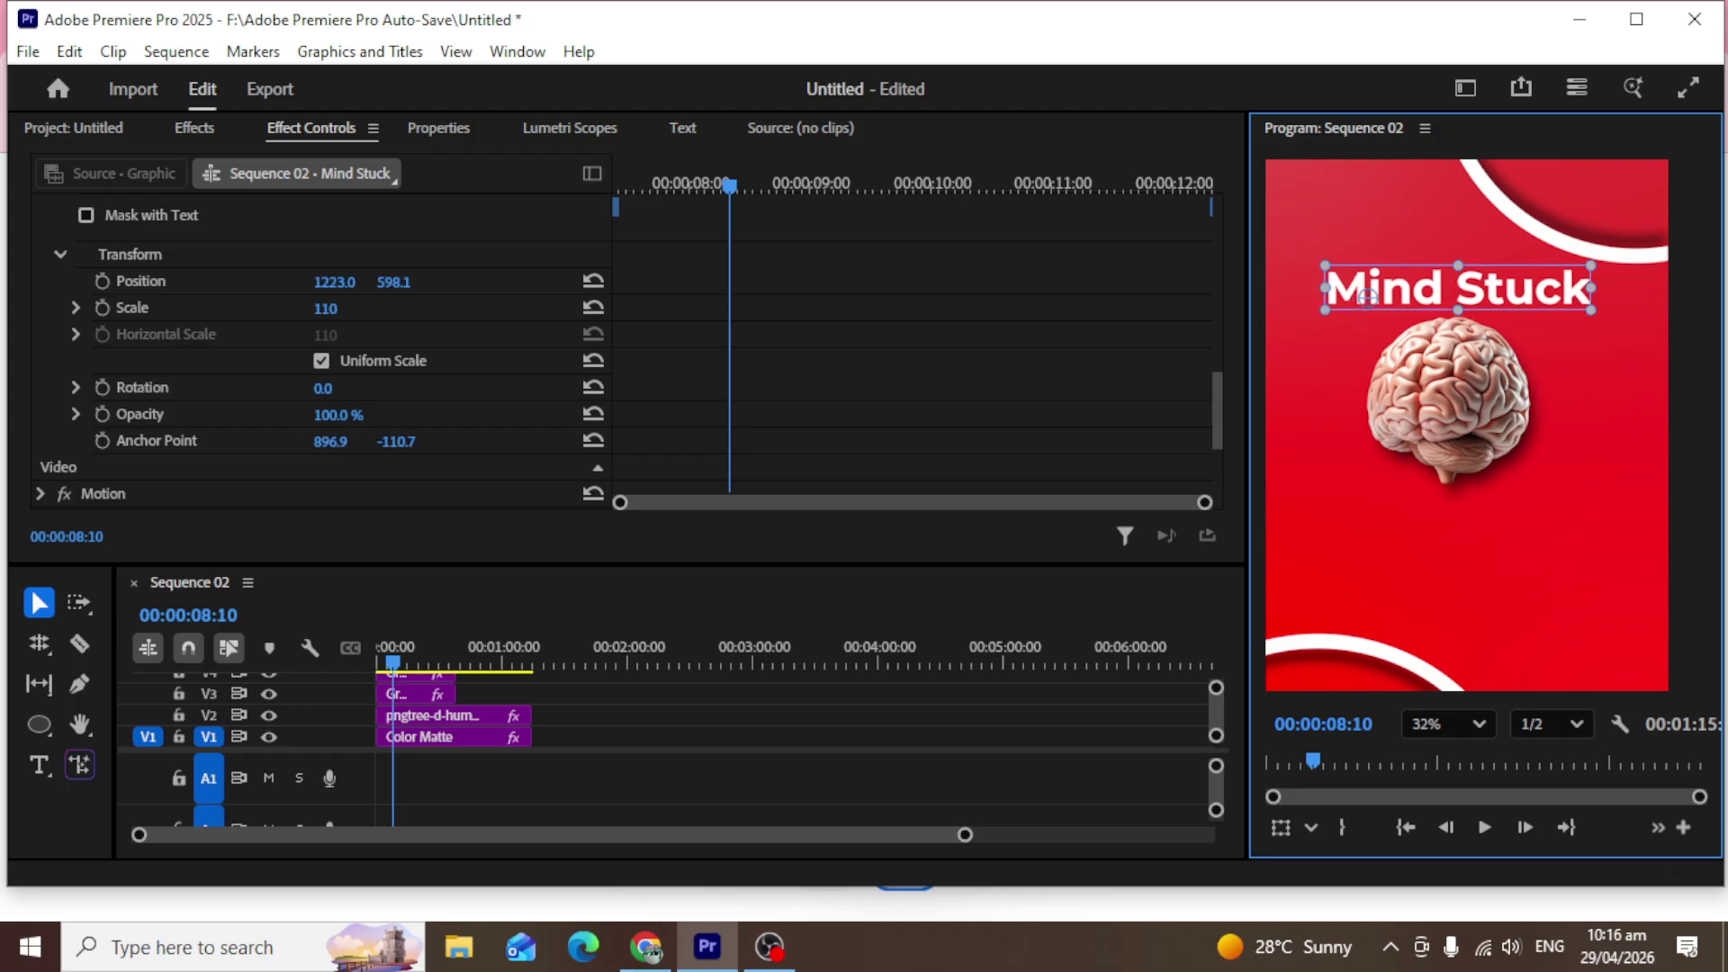
{"action": "left_click_drag", "start_coordinate": [1708, 270], "coordinate": [1461, 295]}
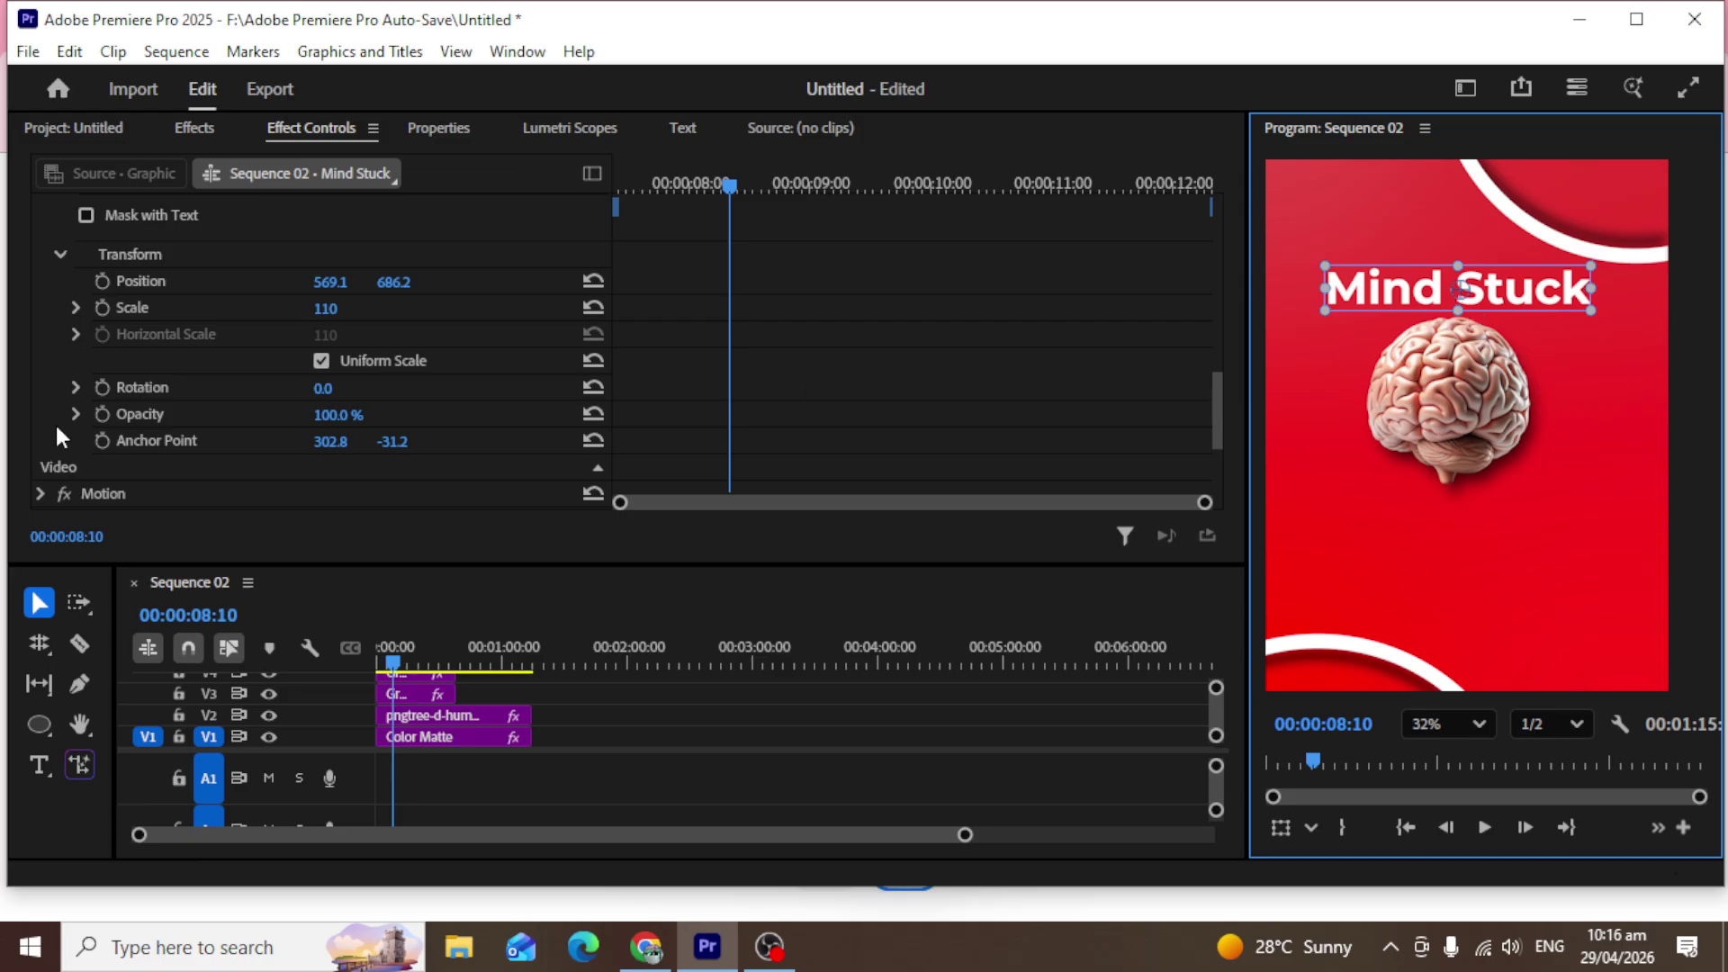
{"action": "left_click", "coordinate": [322, 309]}
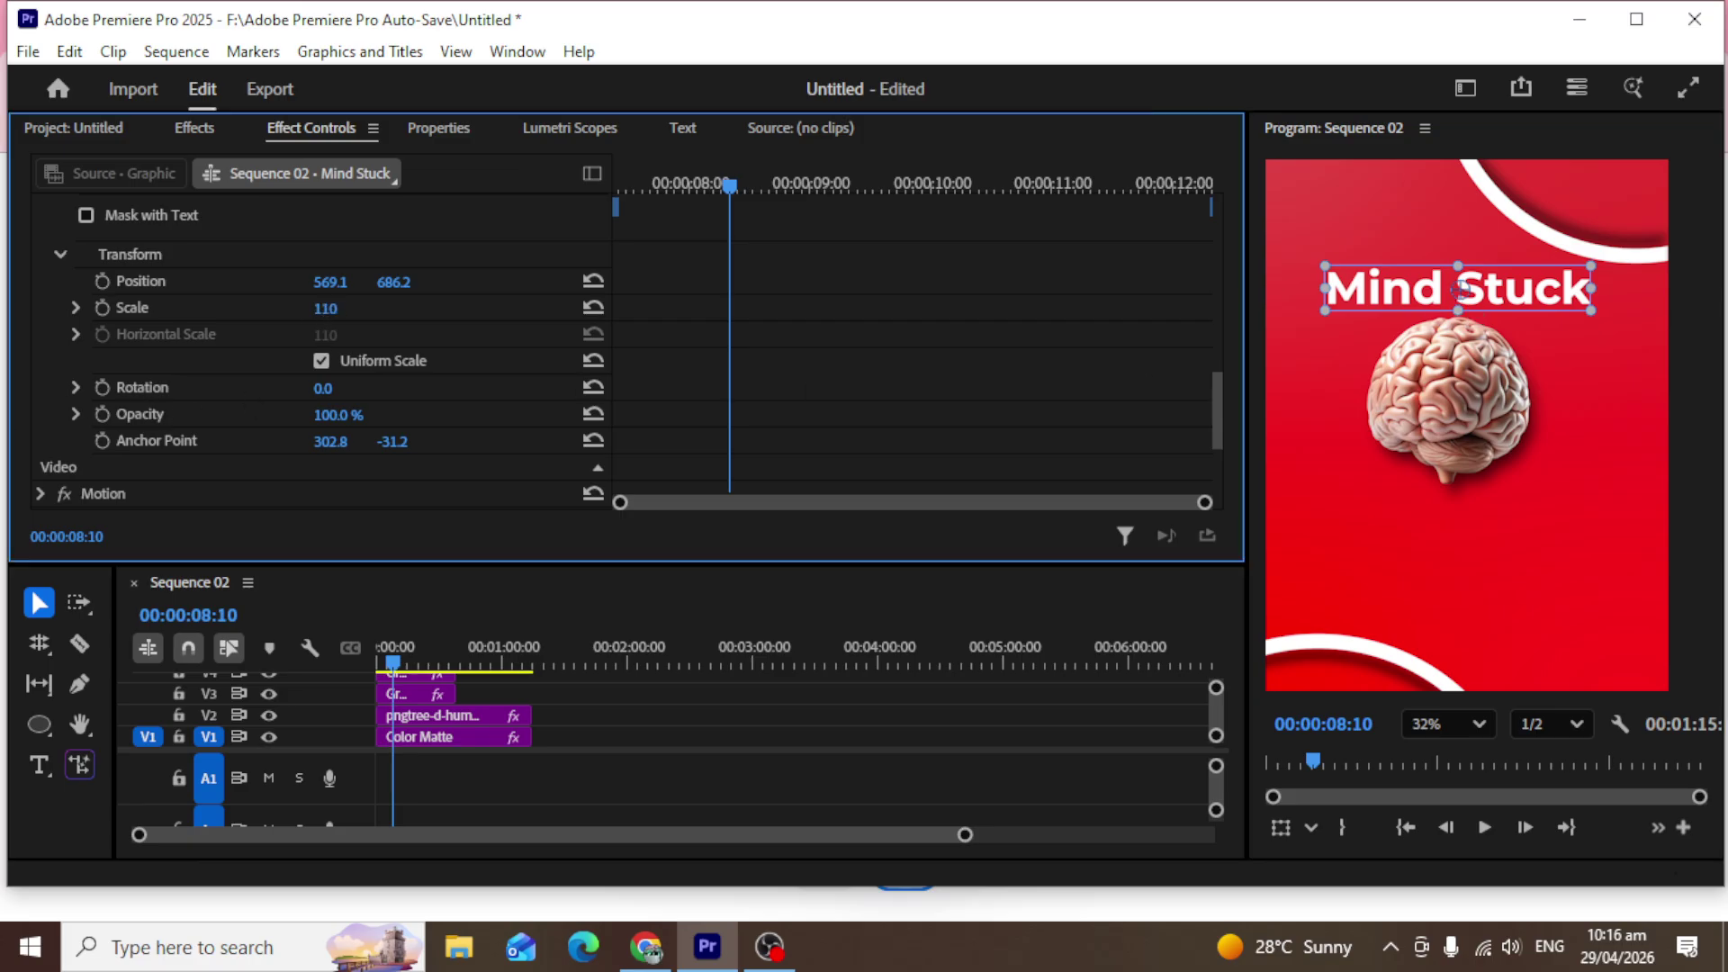
{"action": "type", "text": "95"}
{"action": "key", "text": "Return"}
{"action": "mouse_move", "coordinate": [322, 309]}
{"action": "left_mouse_down"}
{"action": "mouse_move", "coordinate": [257, 309]}
{"action": "mouse_move", "coordinate": [349, 311]}
{"action": "left_mouse_up"}
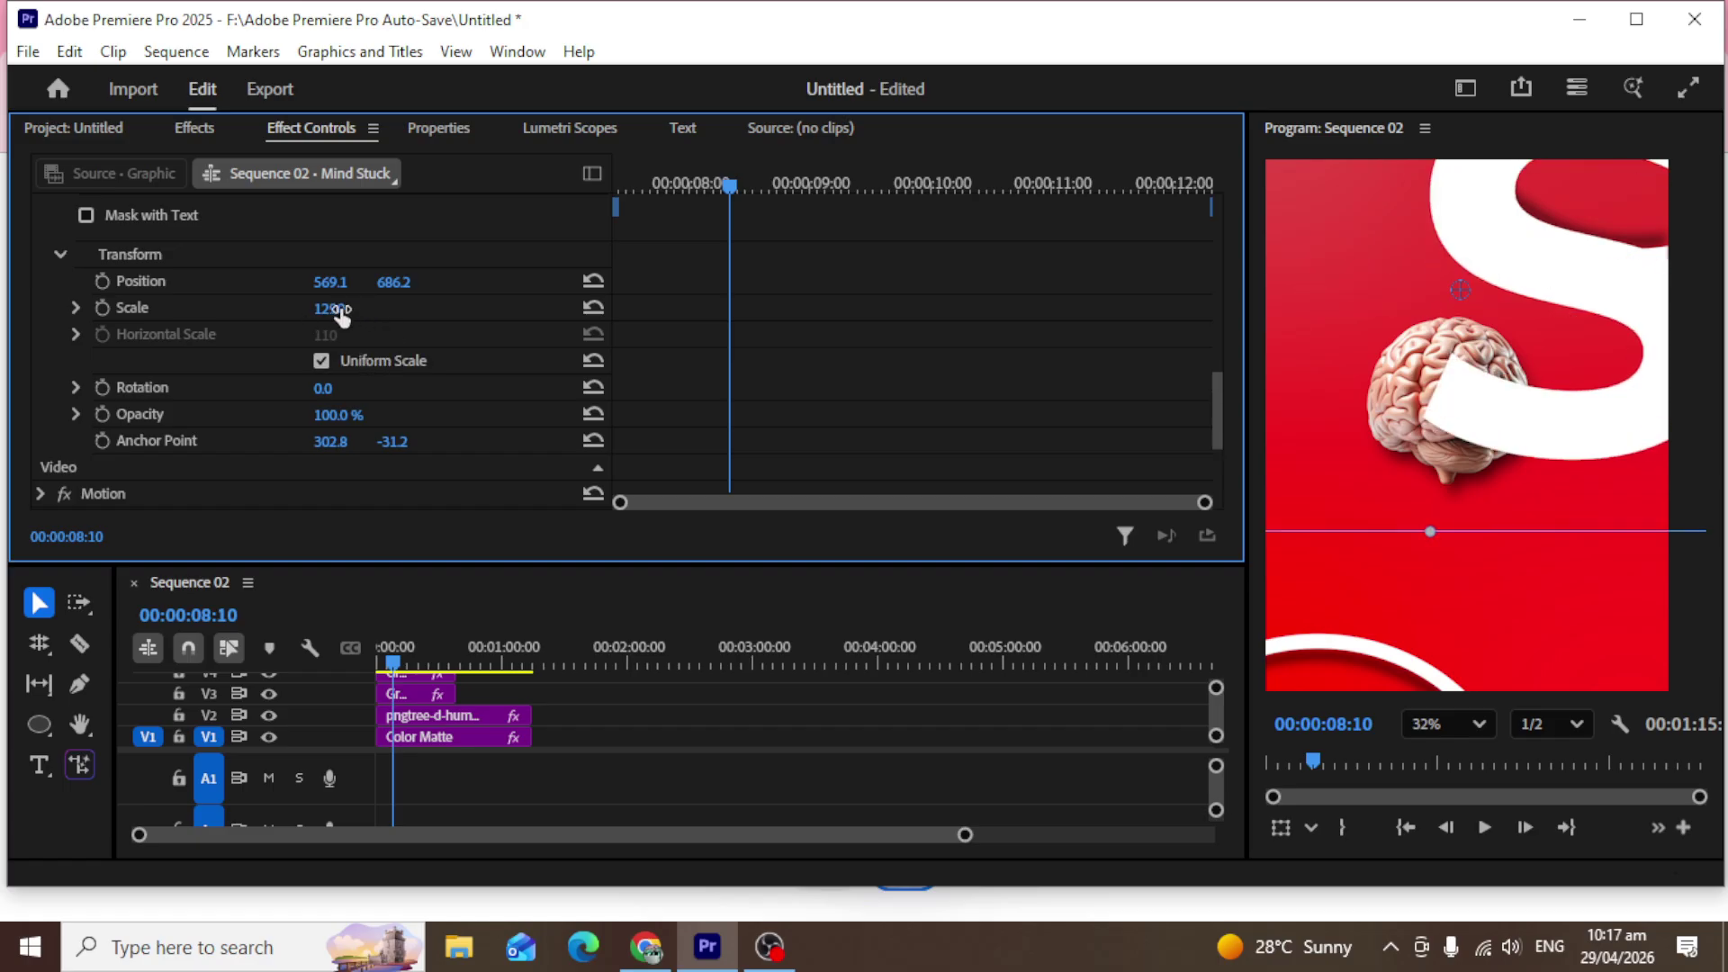
{"action": "left_click", "coordinate": [355, 307]}
{"action": "type", "text": "100"}
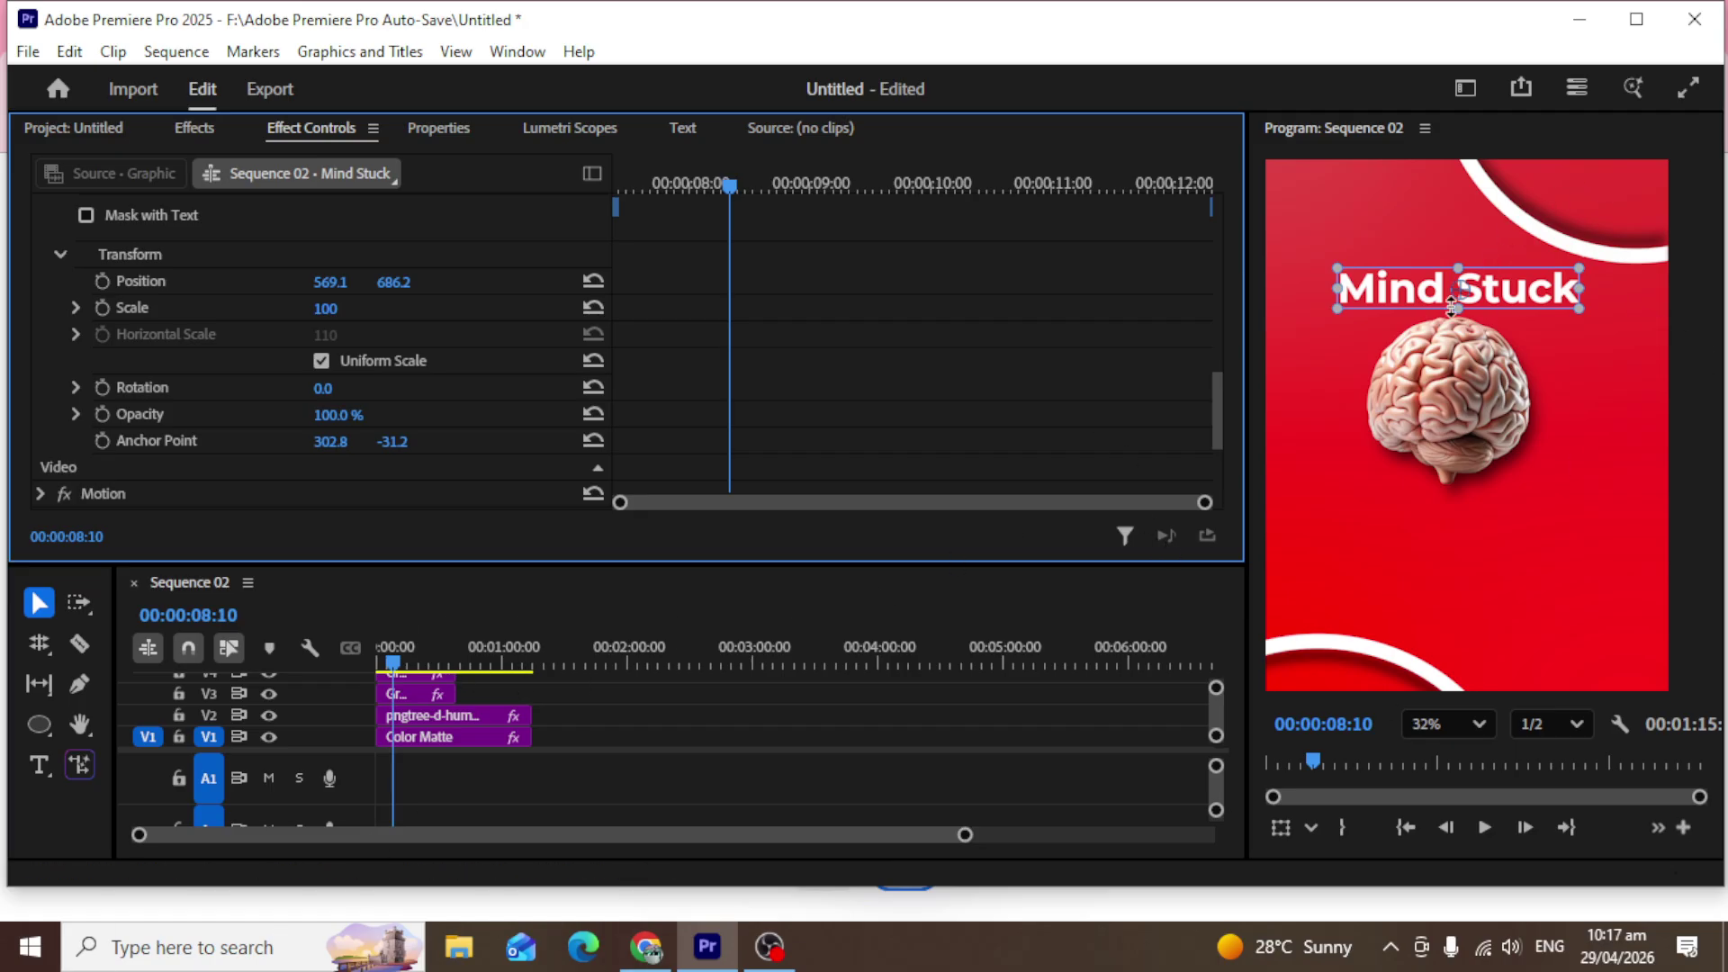
Try moving the text's anchor point above the text and far outside the frame, and undo the far move.
{"action": "left_click_drag", "start_coordinate": [1465, 300], "coordinate": [1402, 152]}
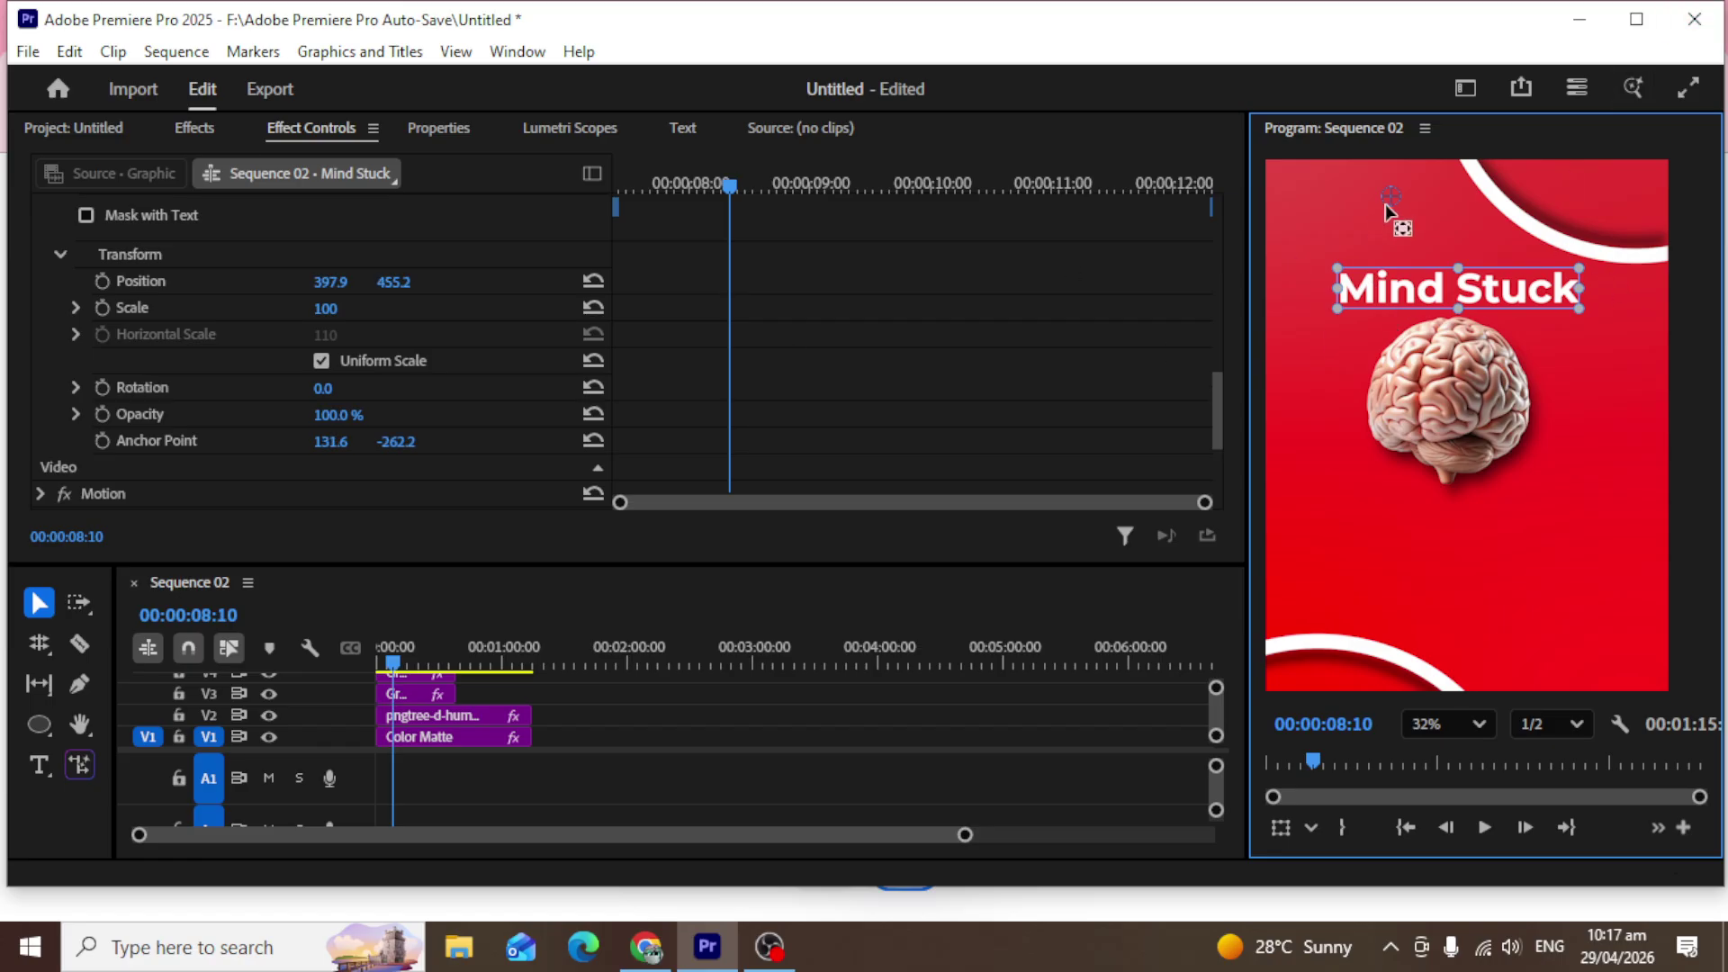
{"action": "left_click_drag", "start_coordinate": [1393, 213], "coordinate": [505, 866]}
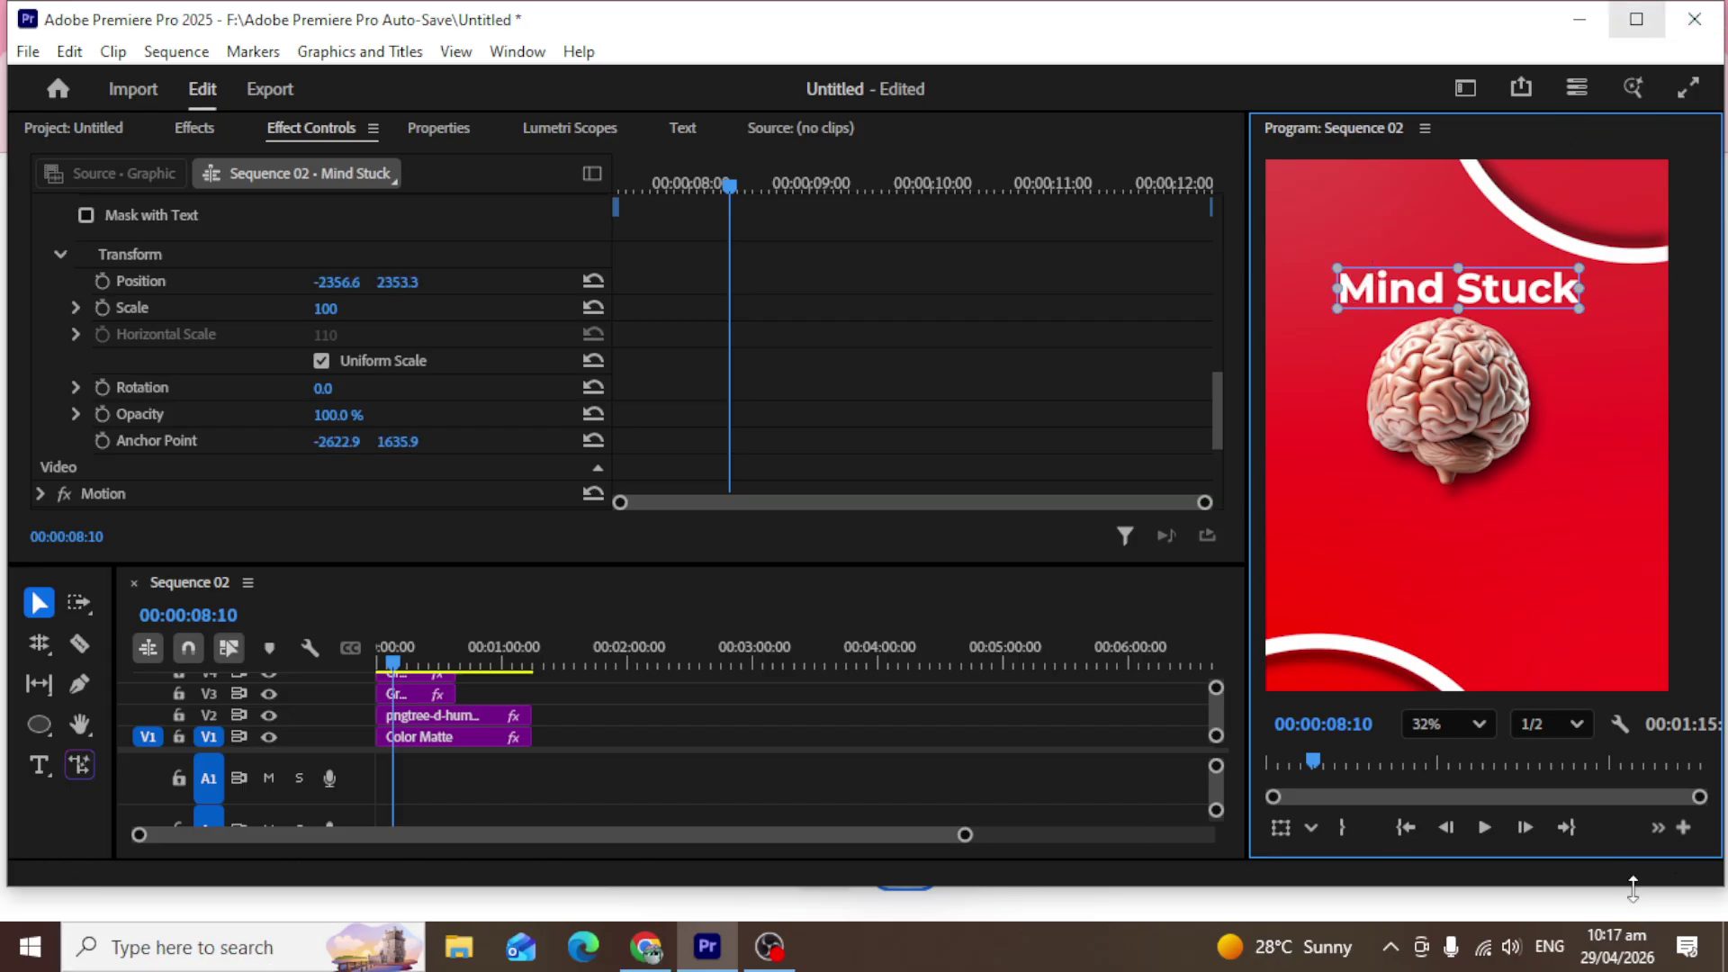
{"action": "key", "text": "ctrl+z"}
{"action": "key", "text": "ctrl+z"}
{"action": "key", "text": "ctrl+z"}
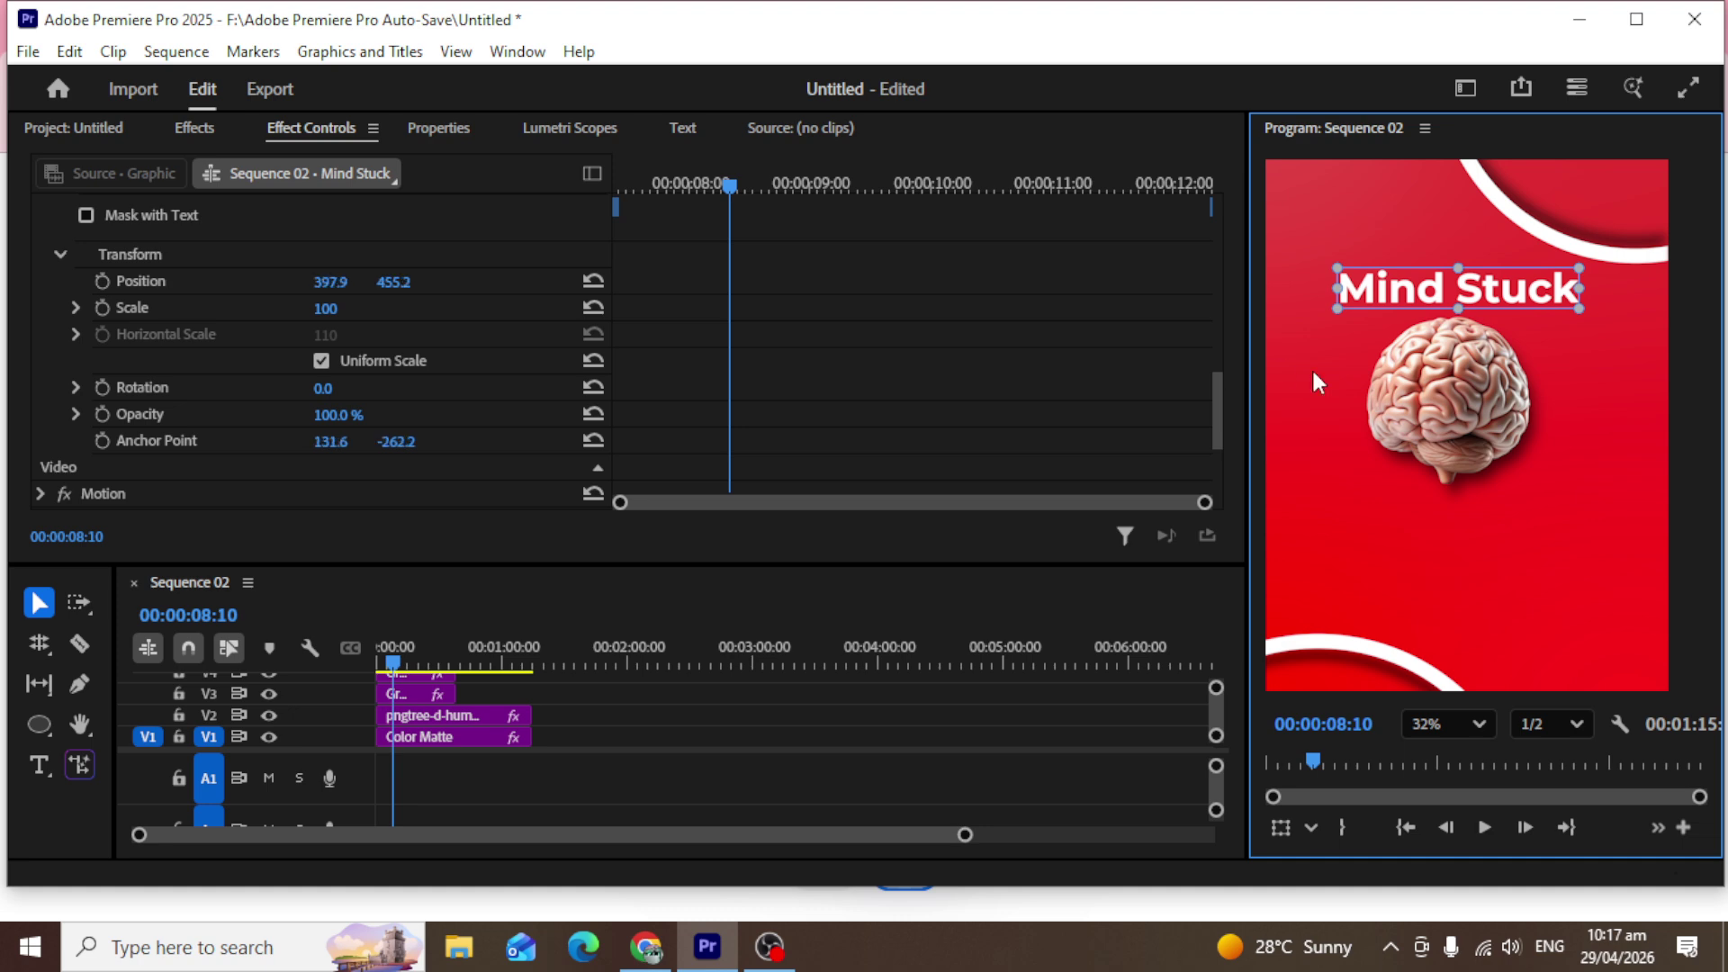
Move the anchor point of the "Mind Stuck" text to the lower-left corner of the text.
{"action": "left_click_drag", "start_coordinate": [1377, 277], "coordinate": [1377, 280]}
{"action": "left_click", "coordinate": [979, 318]}
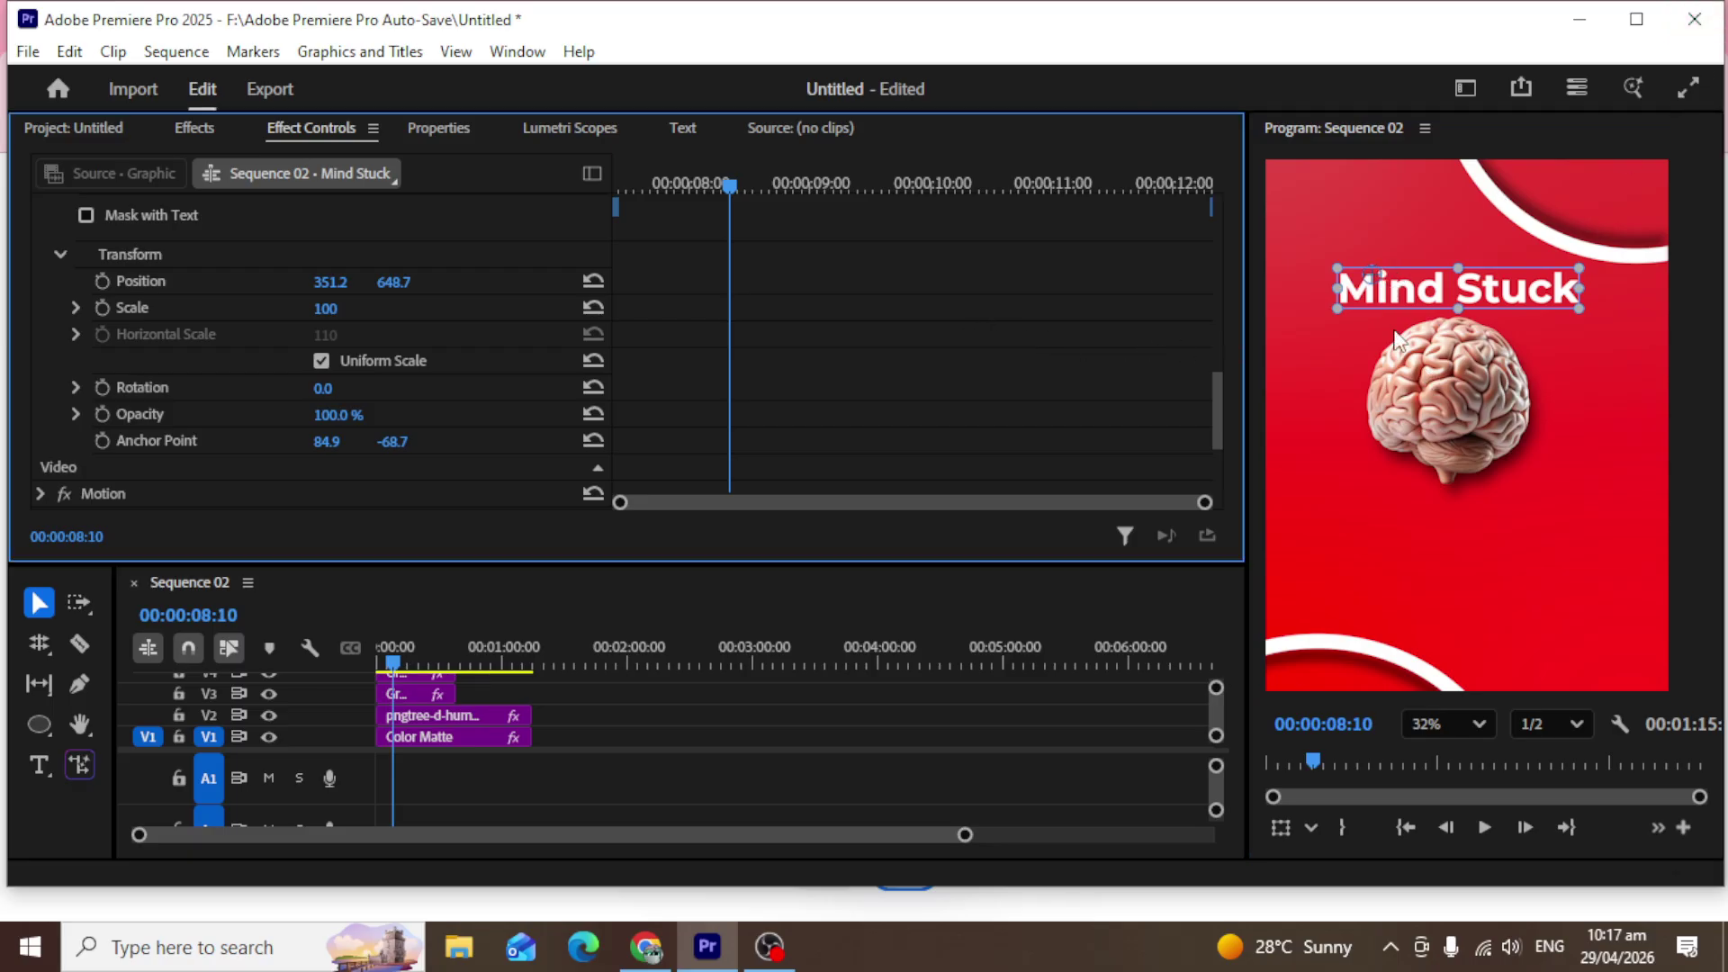
{"action": "left_click_drag", "start_coordinate": [1360, 287], "coordinate": [1478, 276]}
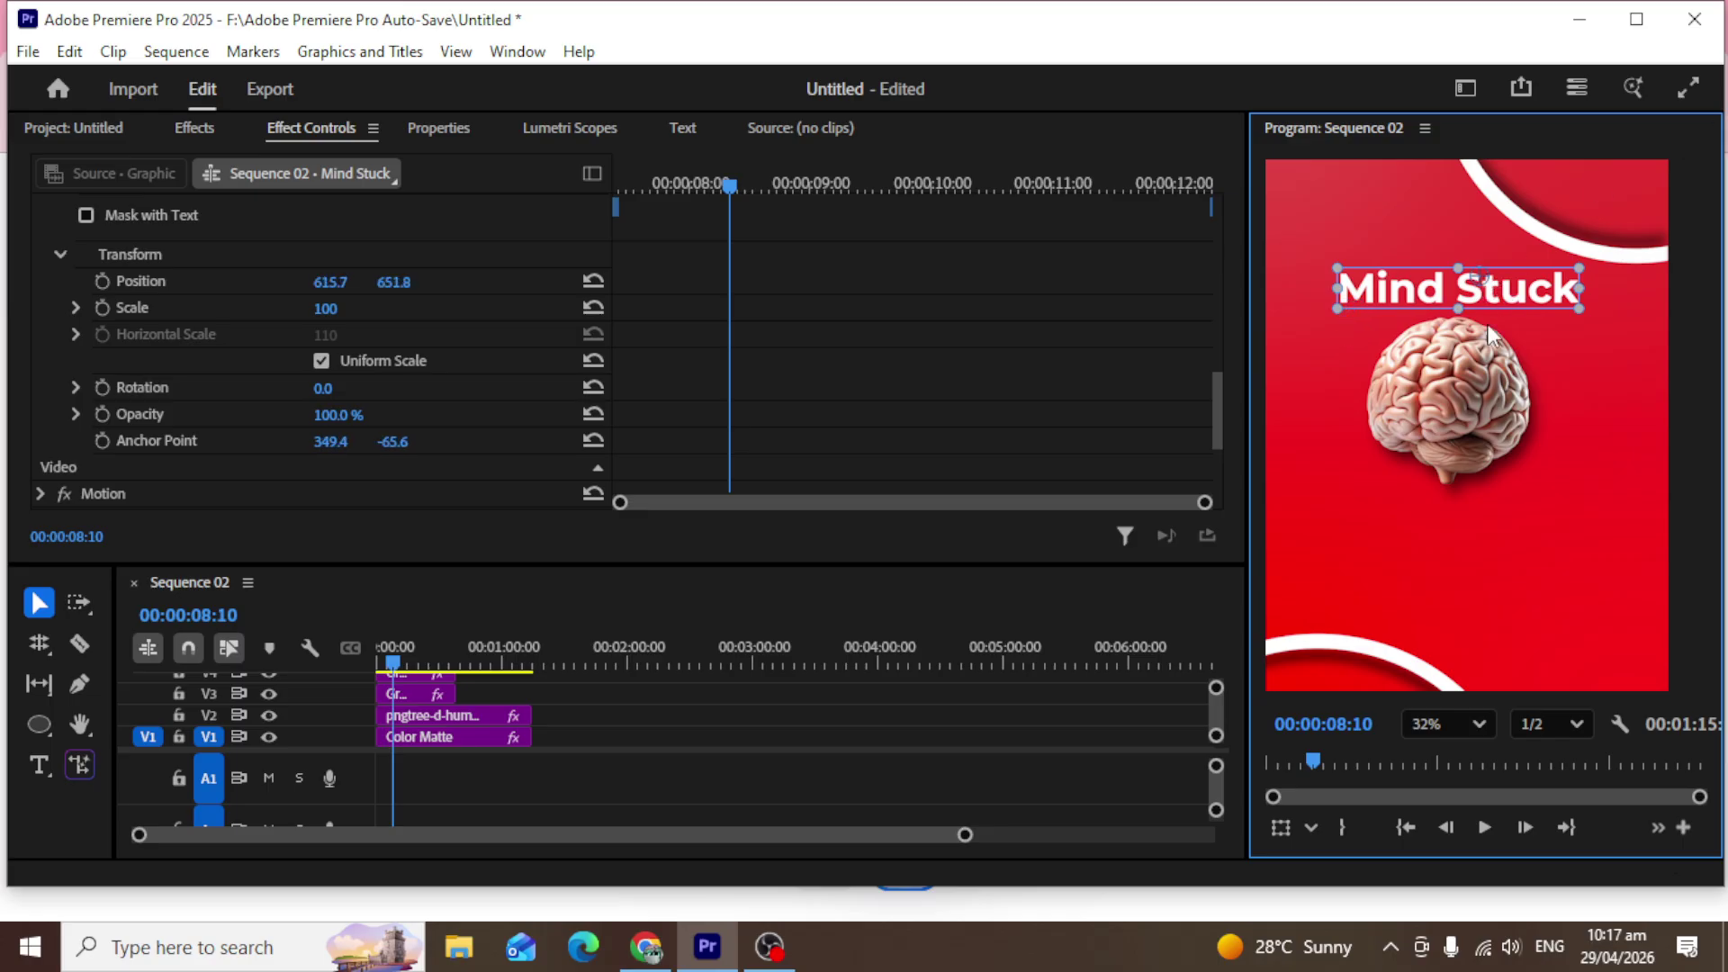
{"action": "left_click_drag", "start_coordinate": [1478, 279], "coordinate": [1337, 311]}
Try scaling the "Mind Stuck" text around its corner anchor to 1 and 81, and reset the scale to 100.
{"action": "left_click", "coordinate": [324, 308]}
{"action": "type", "text": "64"}
{"action": "key", "text": "Return"}
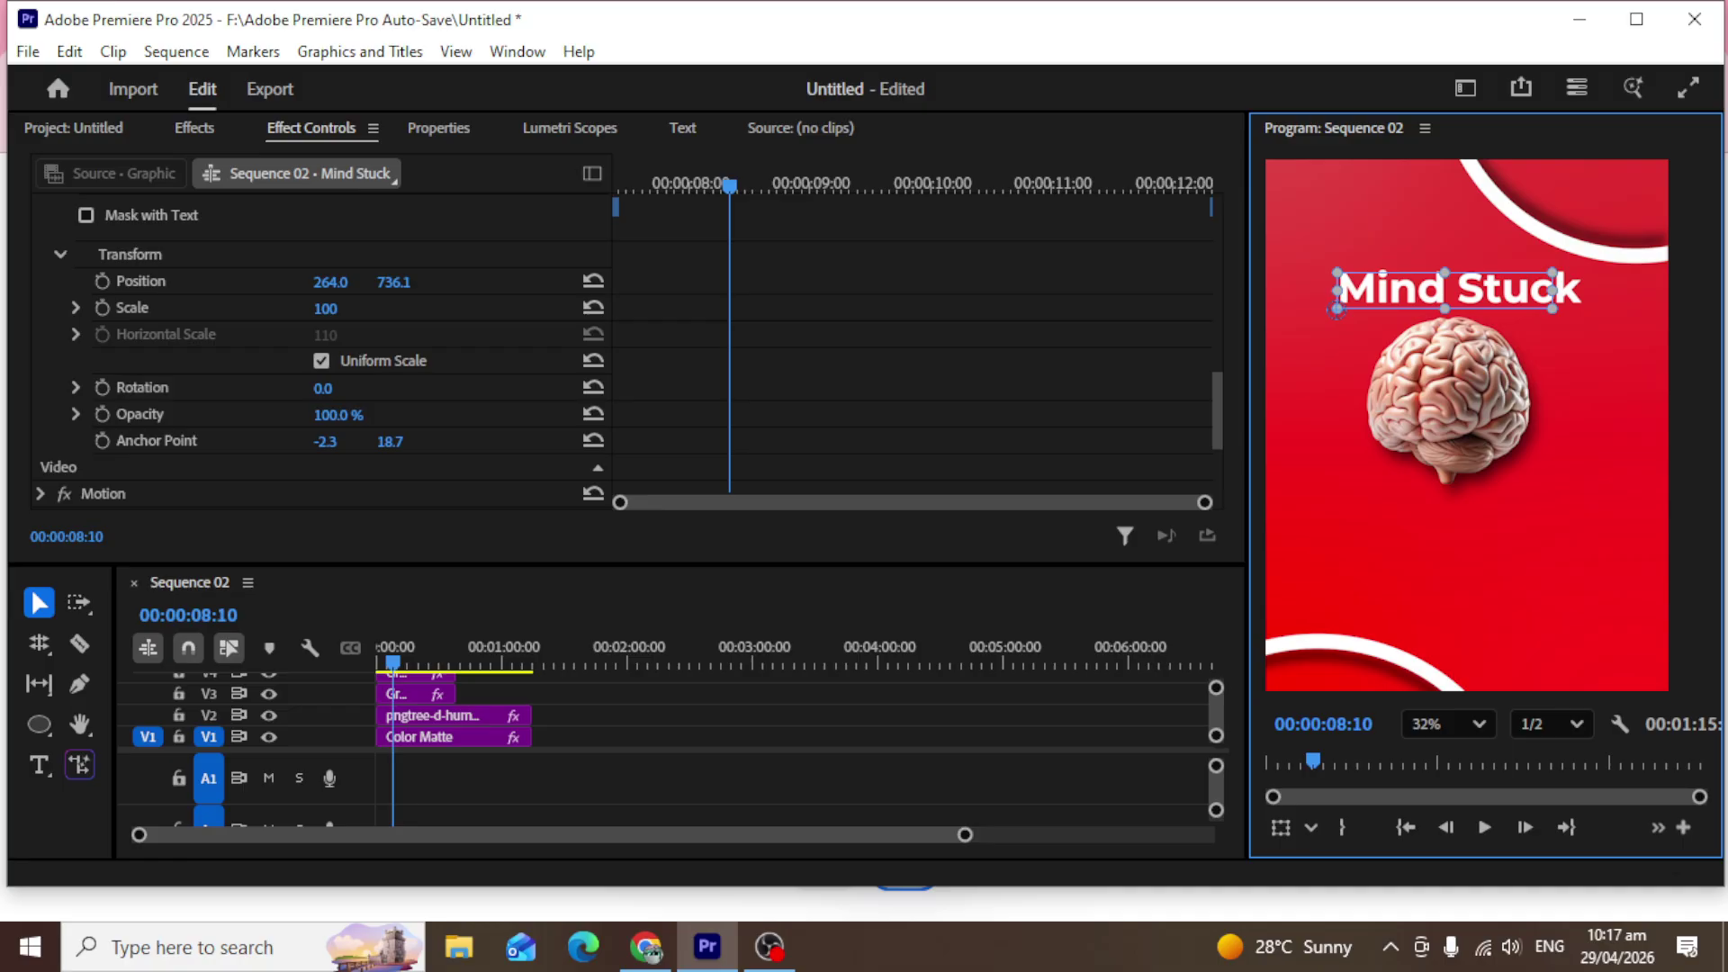
{"action": "left_click_drag", "start_coordinate": [322, 308], "coordinate": [264, 308]}
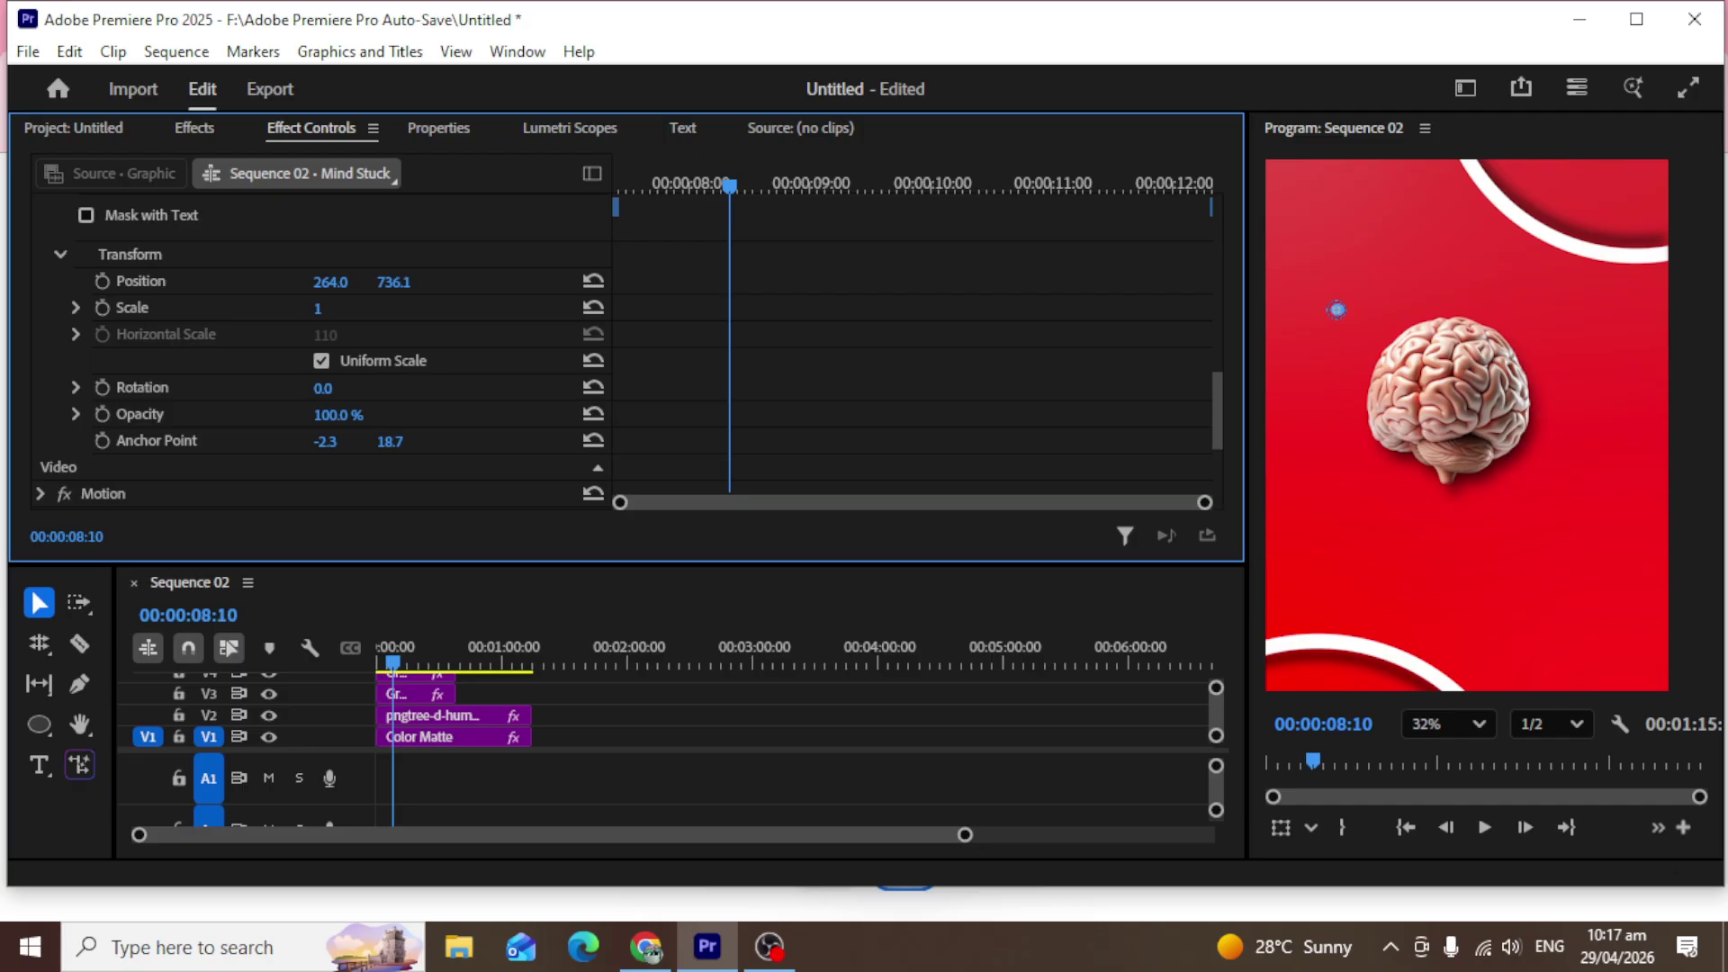
{"action": "left_click_drag", "start_coordinate": [265, 307], "coordinate": [336, 308]}
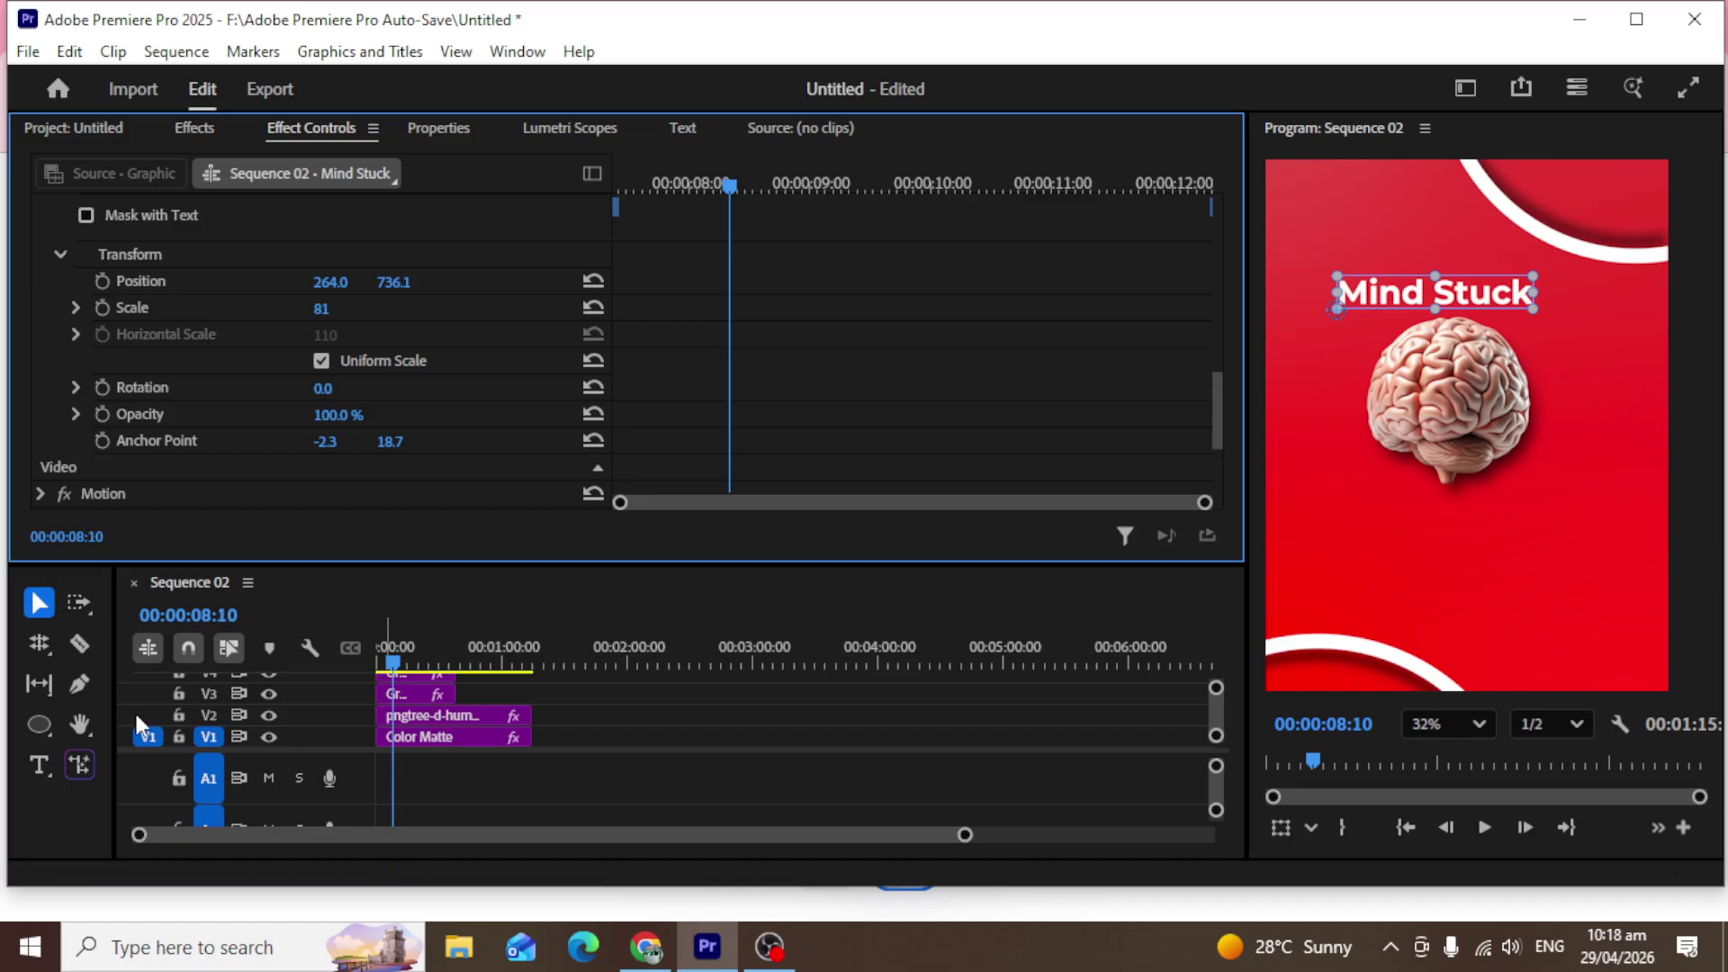
{"action": "left_click_drag", "start_coordinate": [391, 663], "coordinate": [912, 555]}
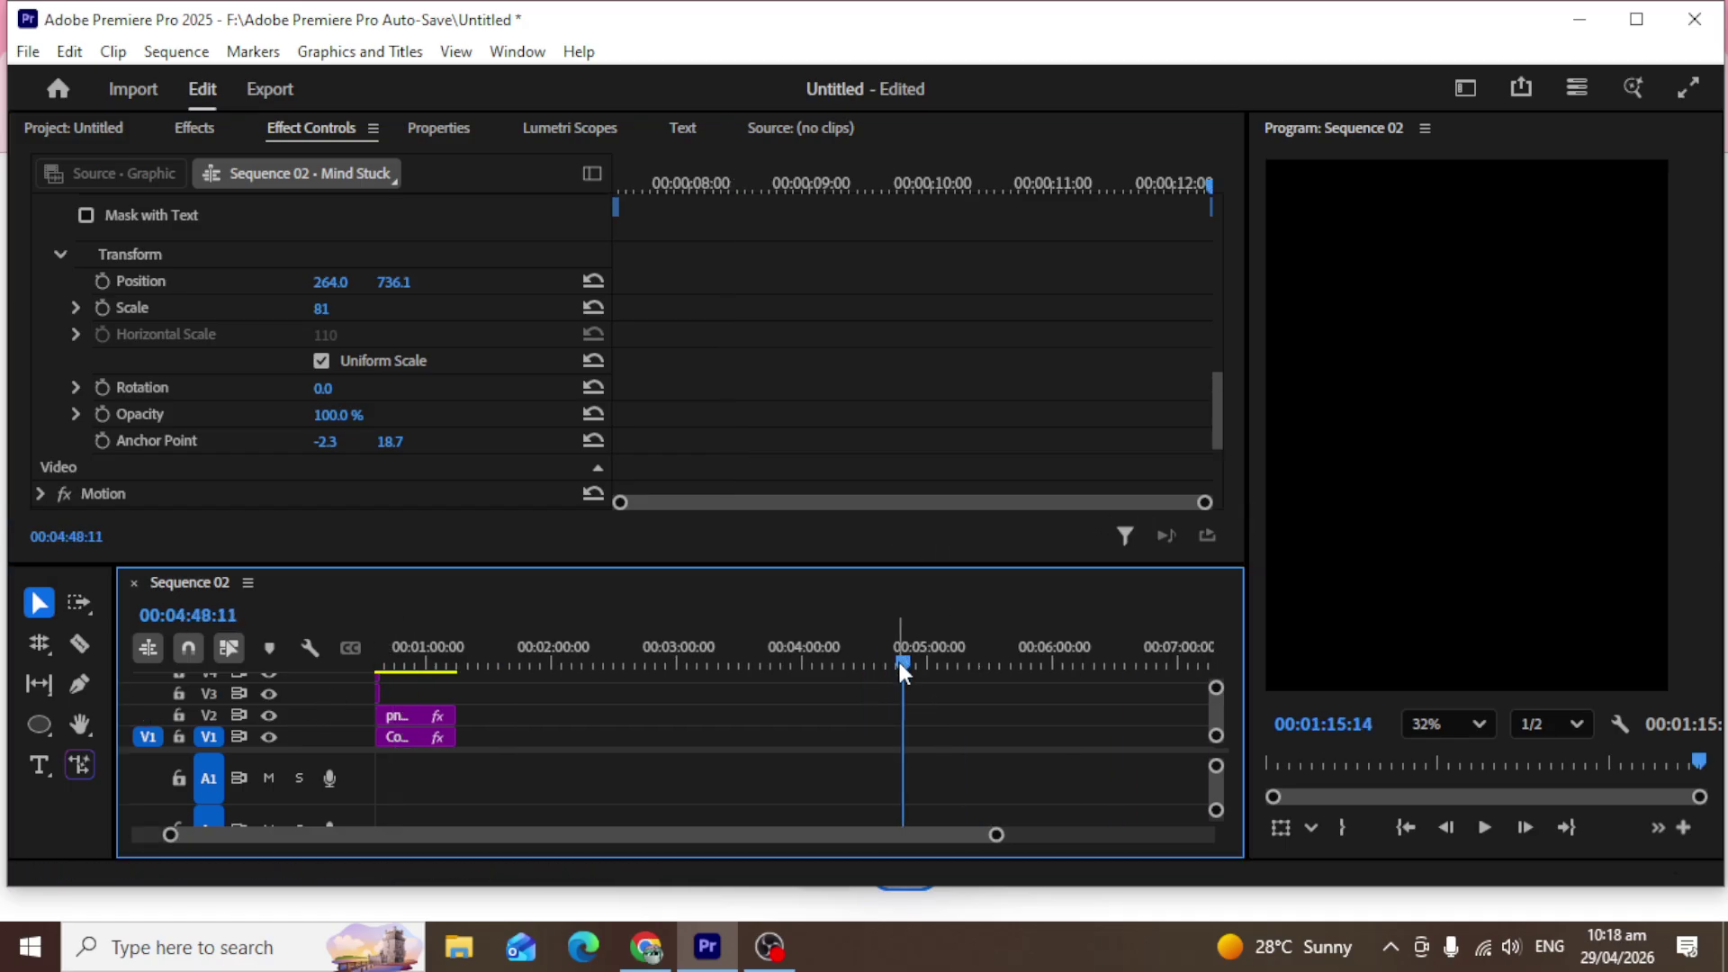
{"action": "left_click_drag", "start_coordinate": [900, 671], "coordinate": [193, 722]}
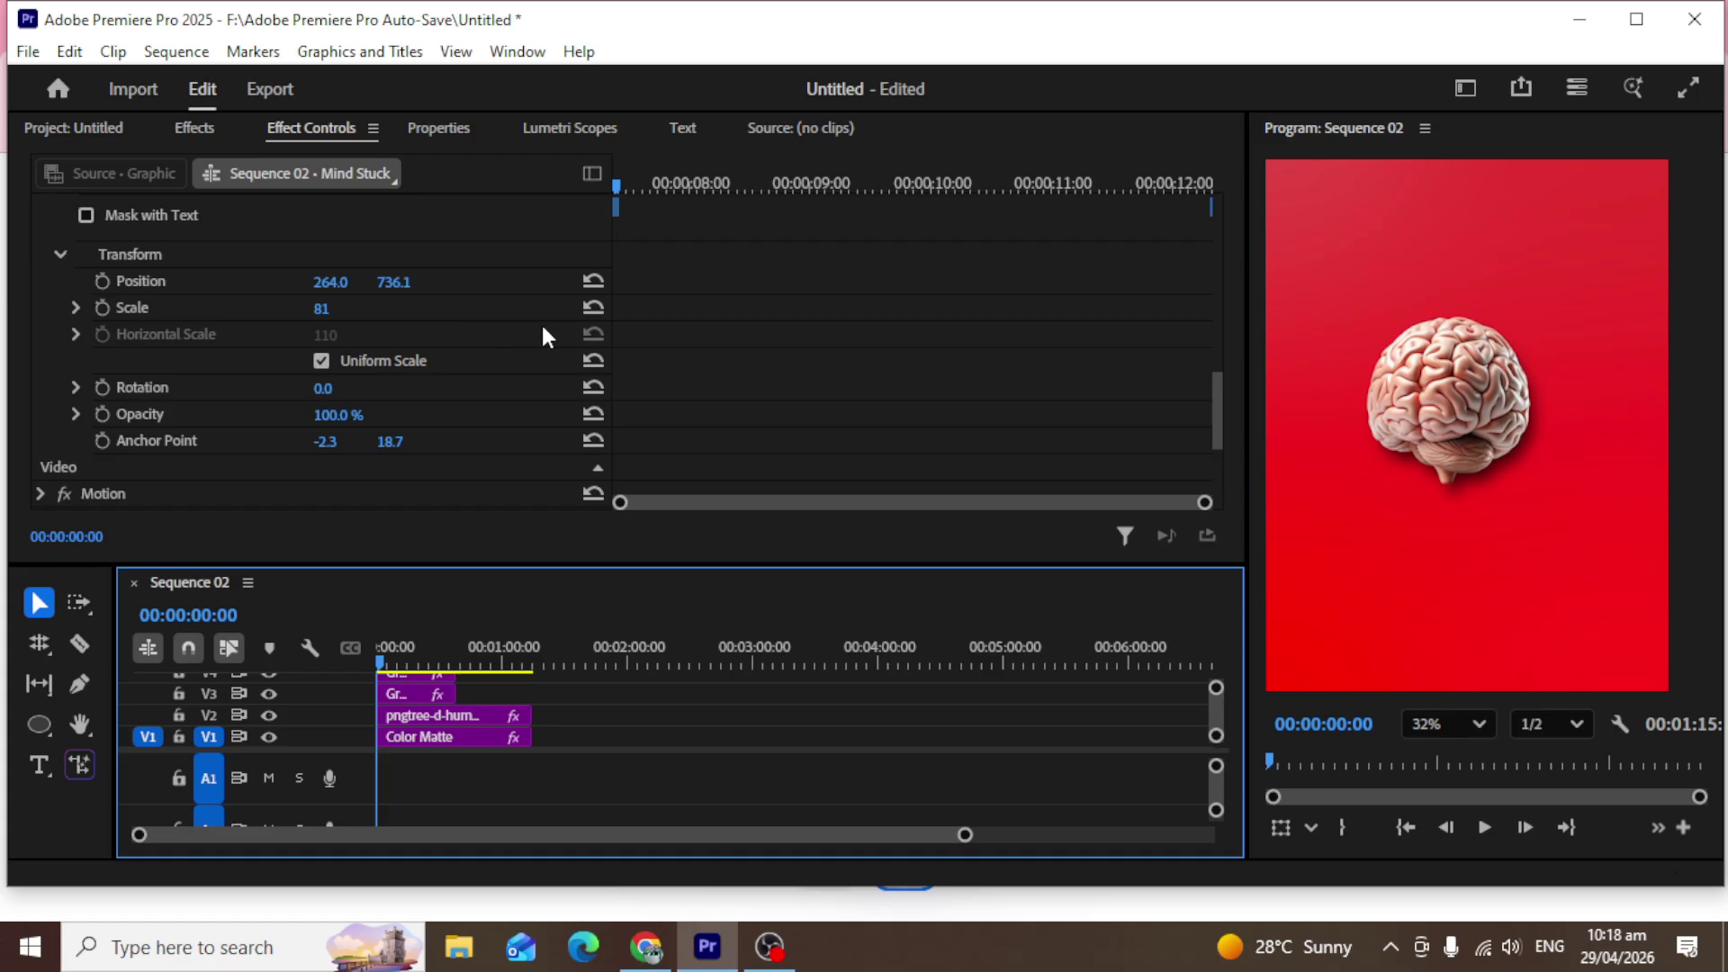
{"action": "left_click", "coordinate": [587, 307]}
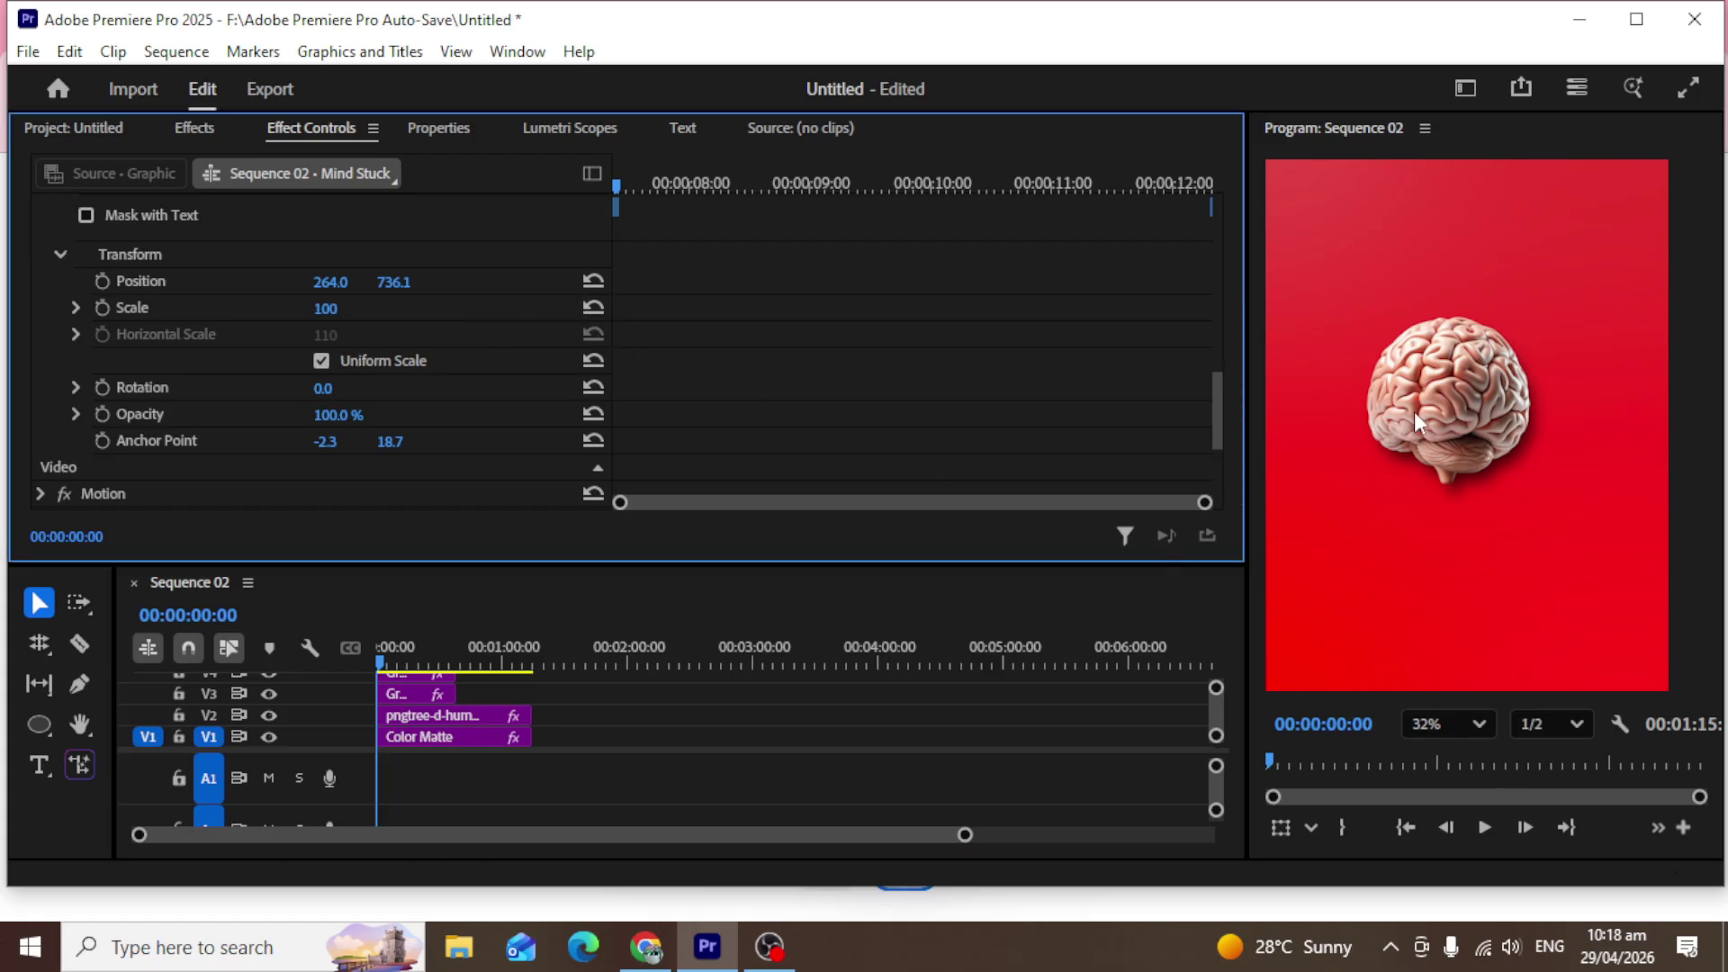
Move the "Mind Stuck" clip on V5 close to the sequence start and extend its end to about the end of the circle clips.
{"action": "scroll", "coordinate": [1415, 407], "scroll_direction": "down", "scroll_amount": 5}
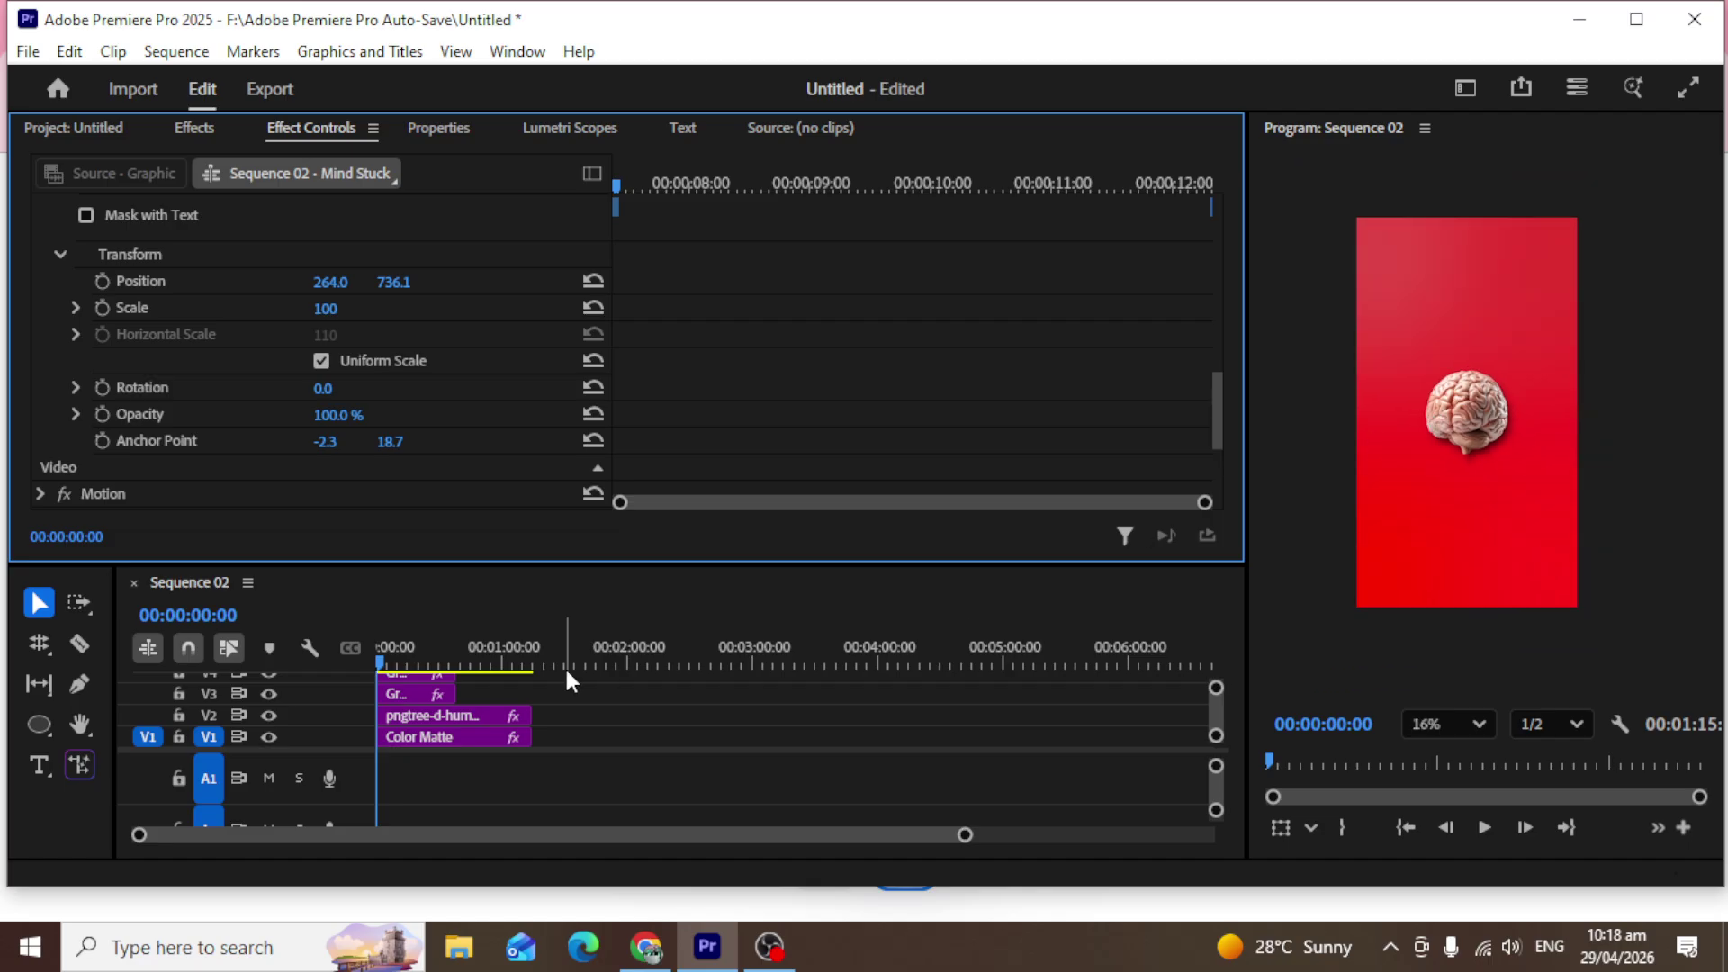
{"action": "left_click_drag", "start_coordinate": [383, 665], "coordinate": [422, 668]}
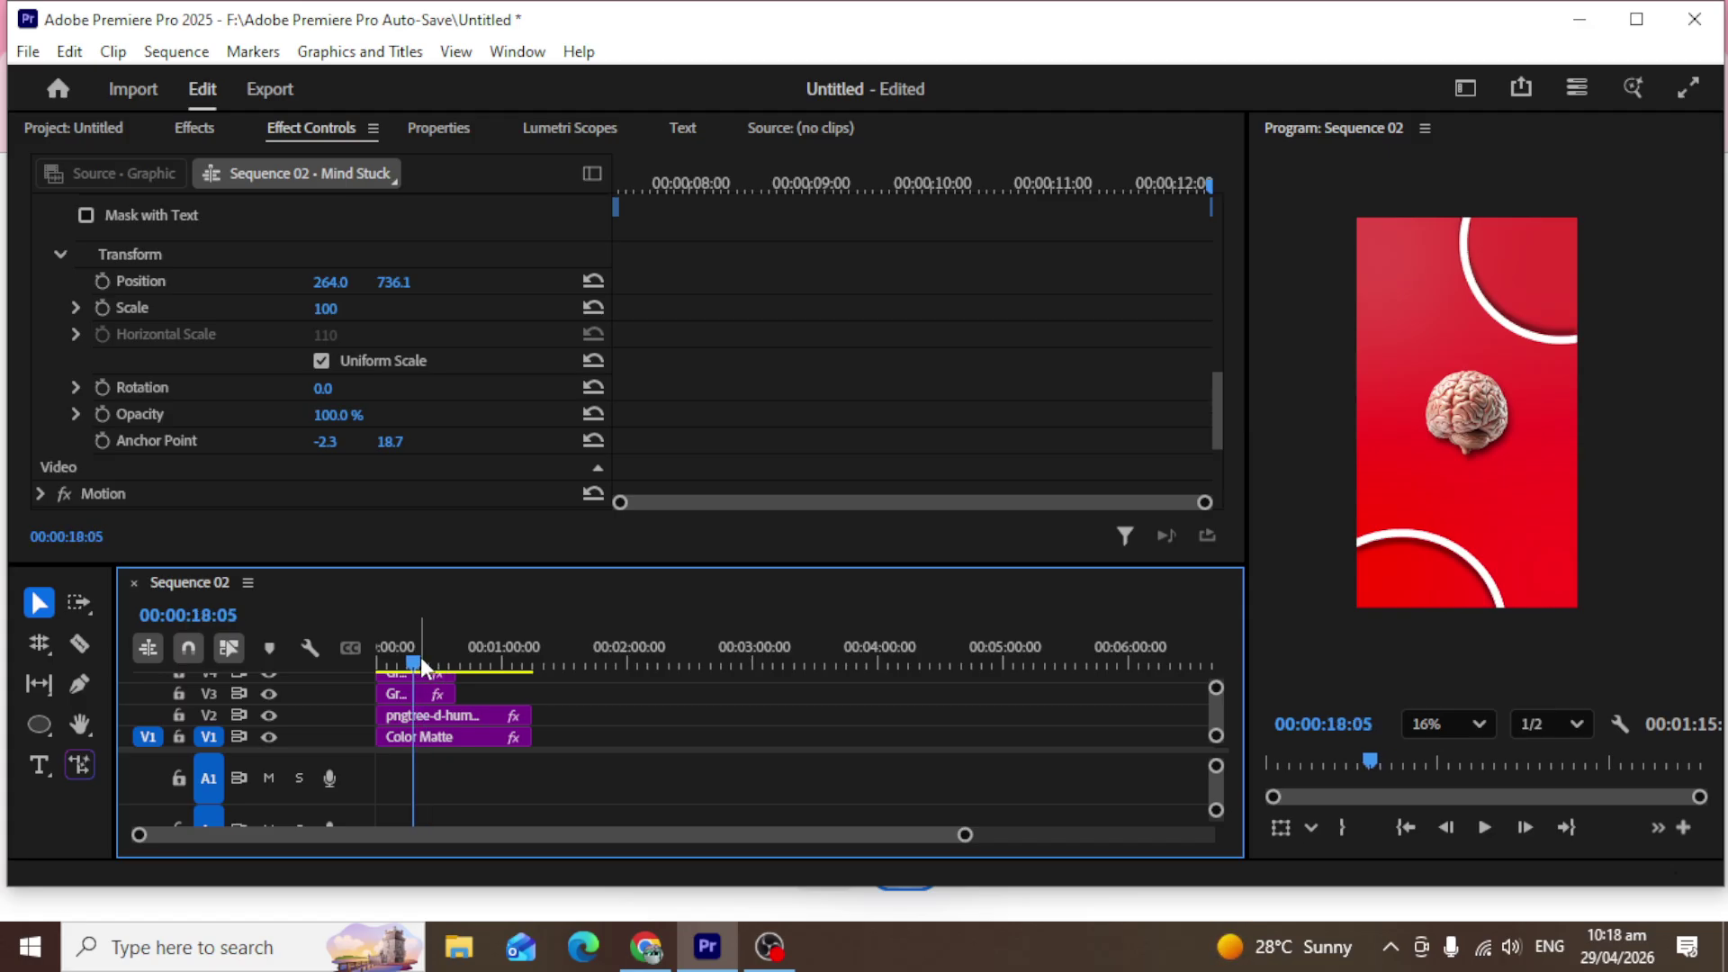
{"action": "key", "text": "grave"}
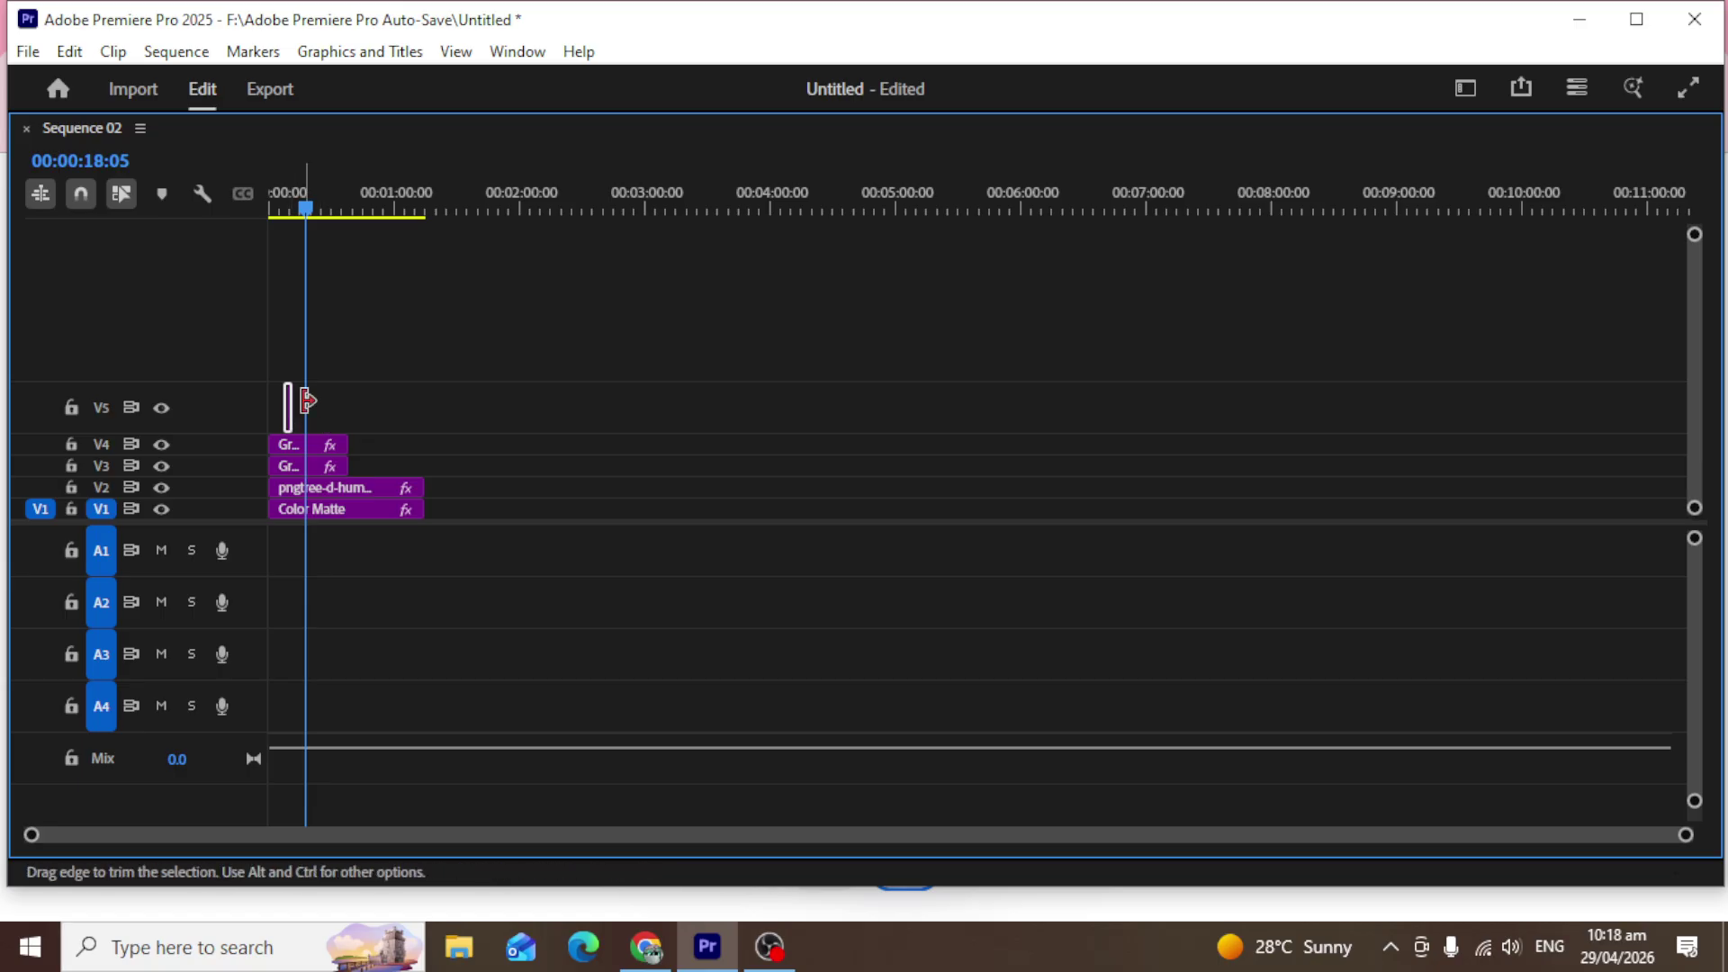
{"action": "left_click_drag", "start_coordinate": [292, 400], "coordinate": [305, 479]}
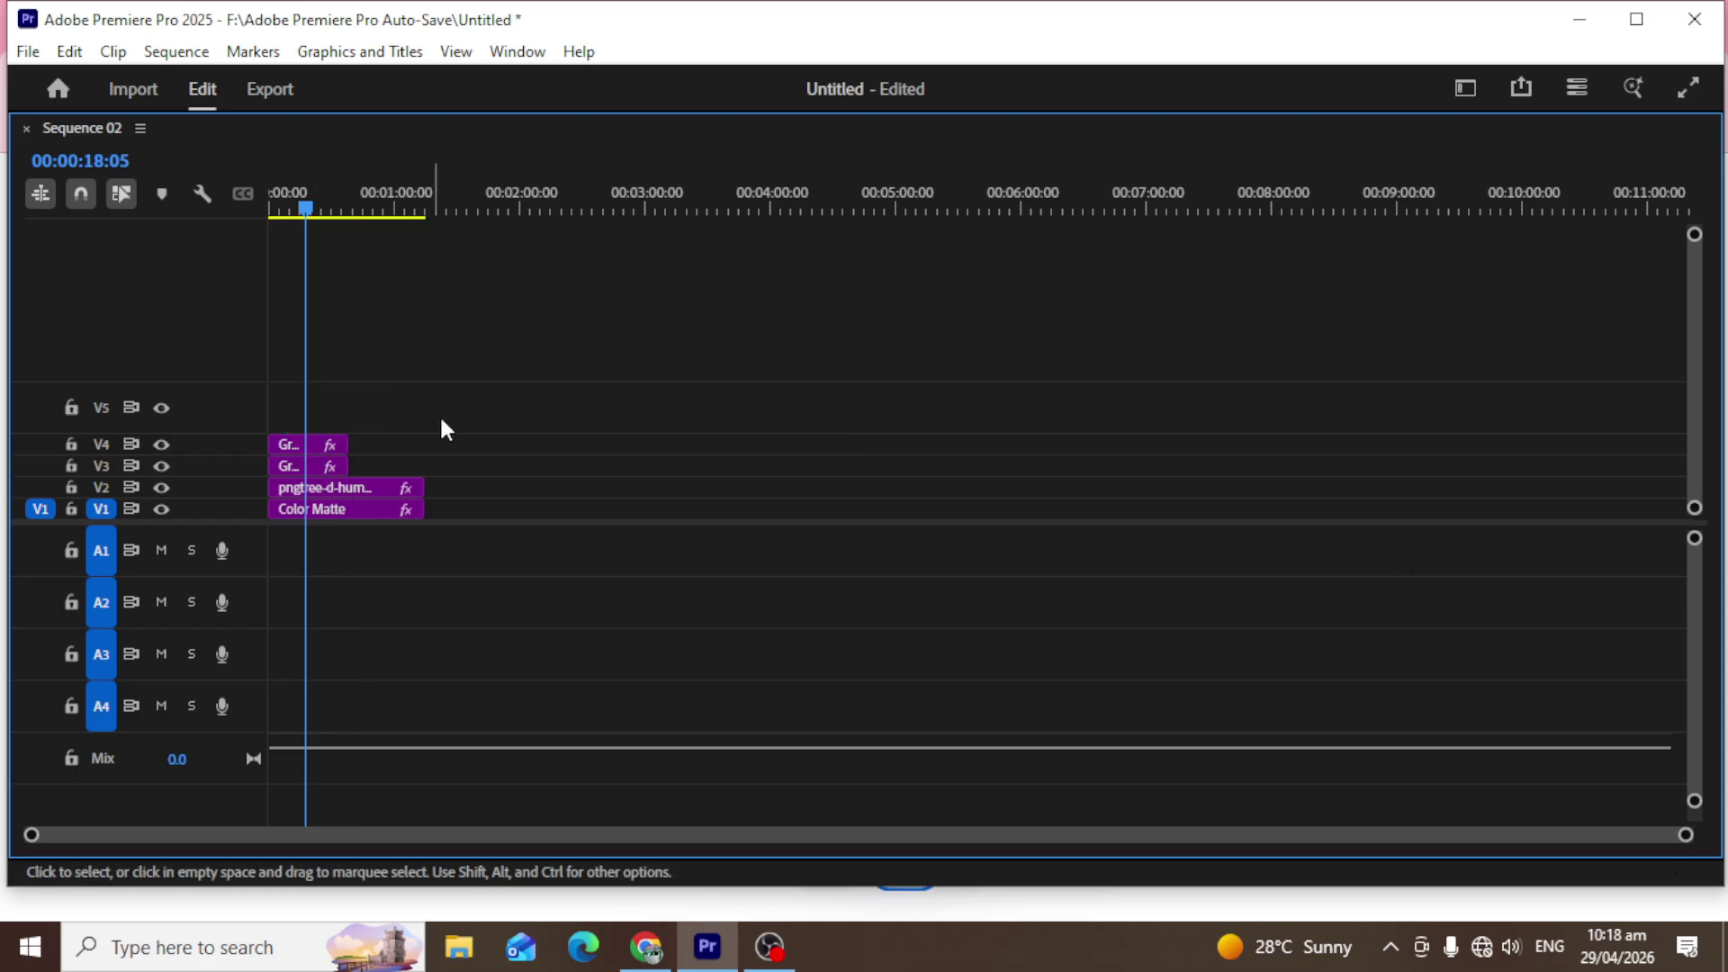
{"action": "key", "text": "ctrl+z"}
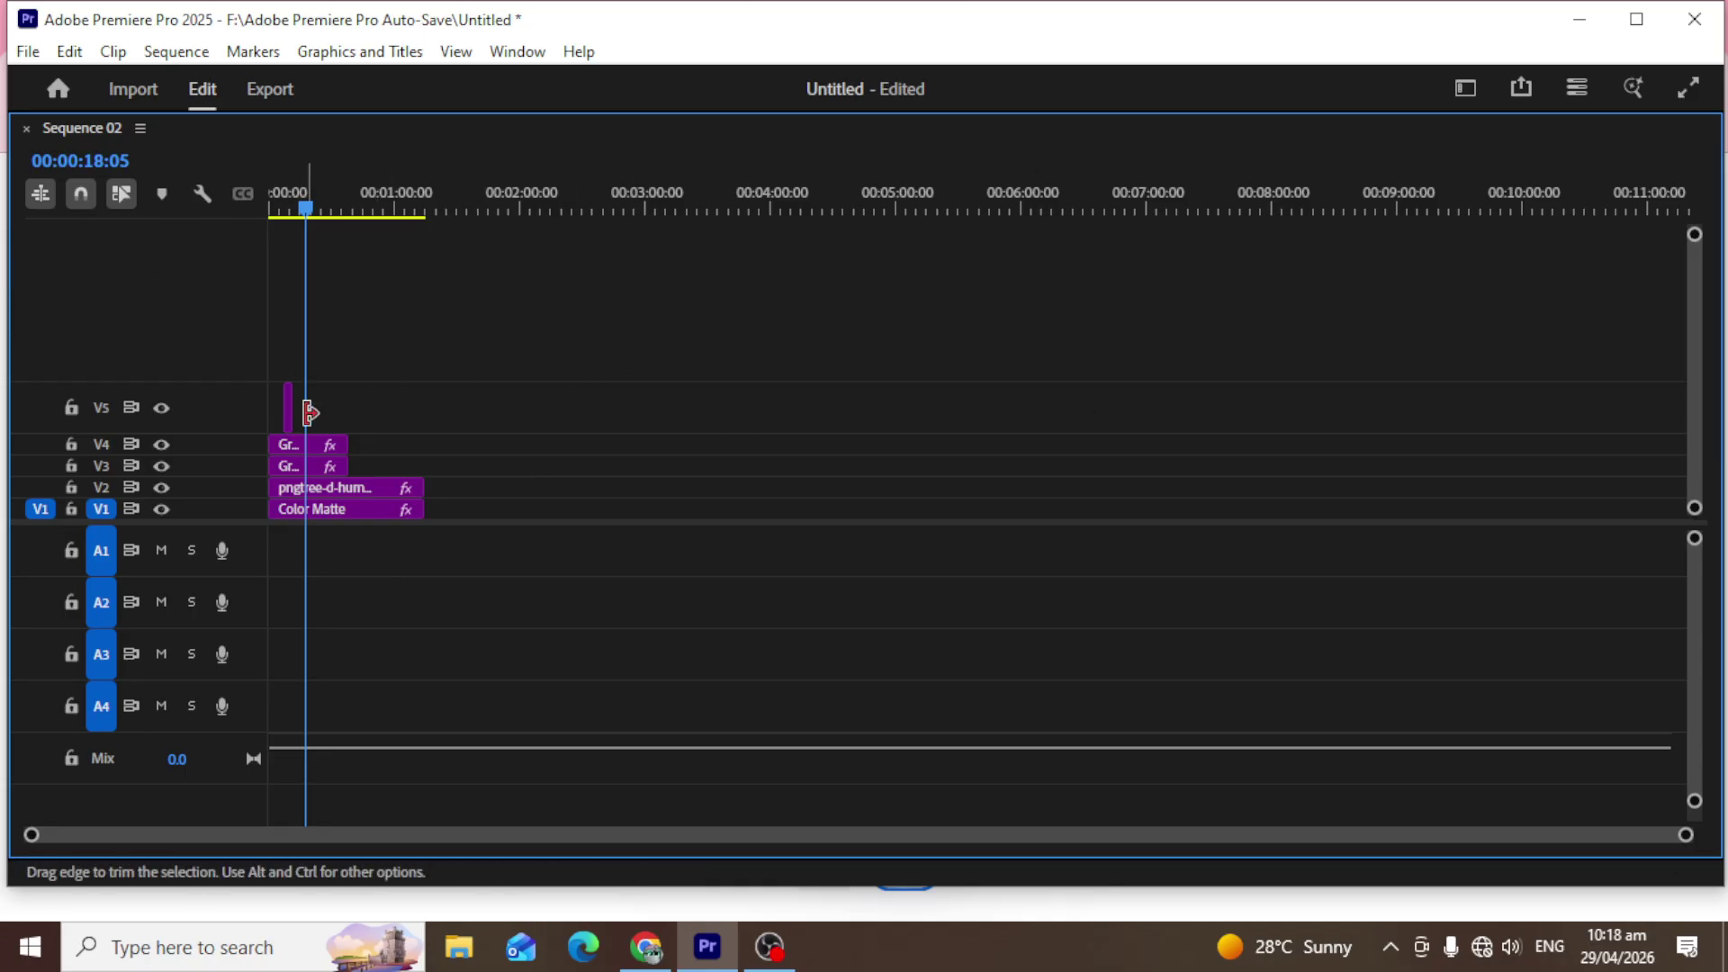
{"action": "mouse_move", "coordinate": [293, 405]}
{"action": "left_mouse_down"}
{"action": "mouse_move", "coordinate": [357, 410]}
{"action": "mouse_move", "coordinate": [282, 412]}
{"action": "left_mouse_up"}
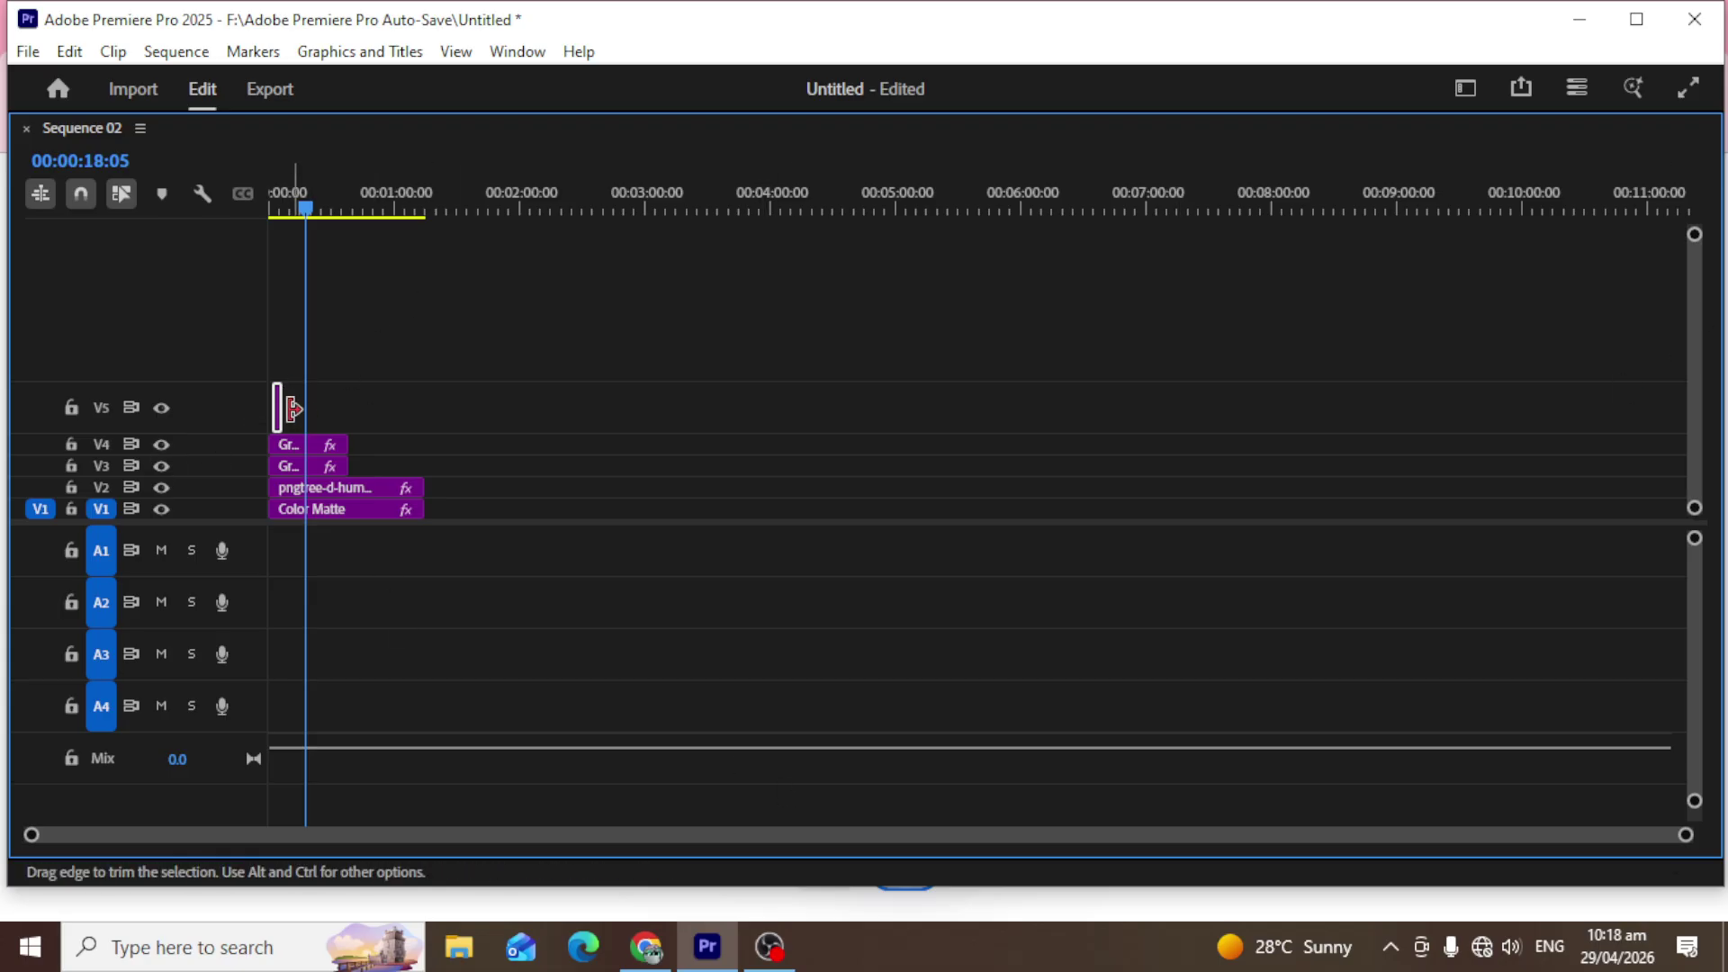
{"action": "left_click_drag", "start_coordinate": [293, 407], "coordinate": [367, 405]}
{"action": "key", "text": "grave"}
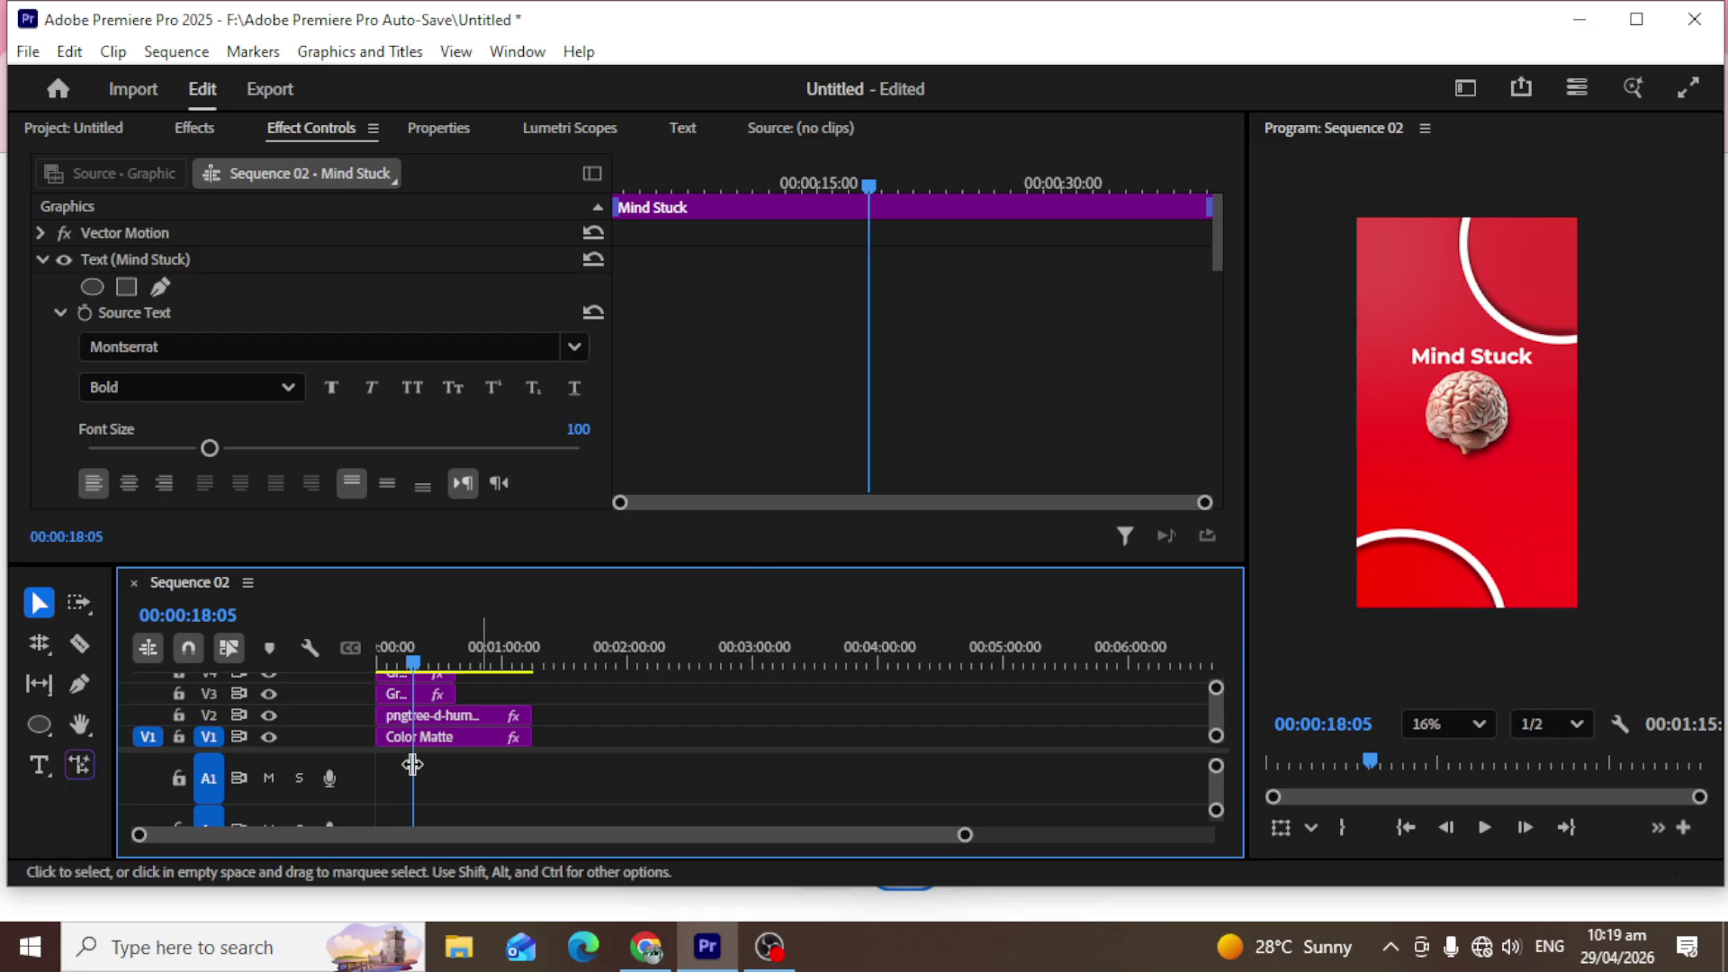
Start a Scale keyframe at the beginning of the "Mind Stuck" text clip and set the text's scale to 0.
{"action": "left_click", "coordinate": [1473, 353]}
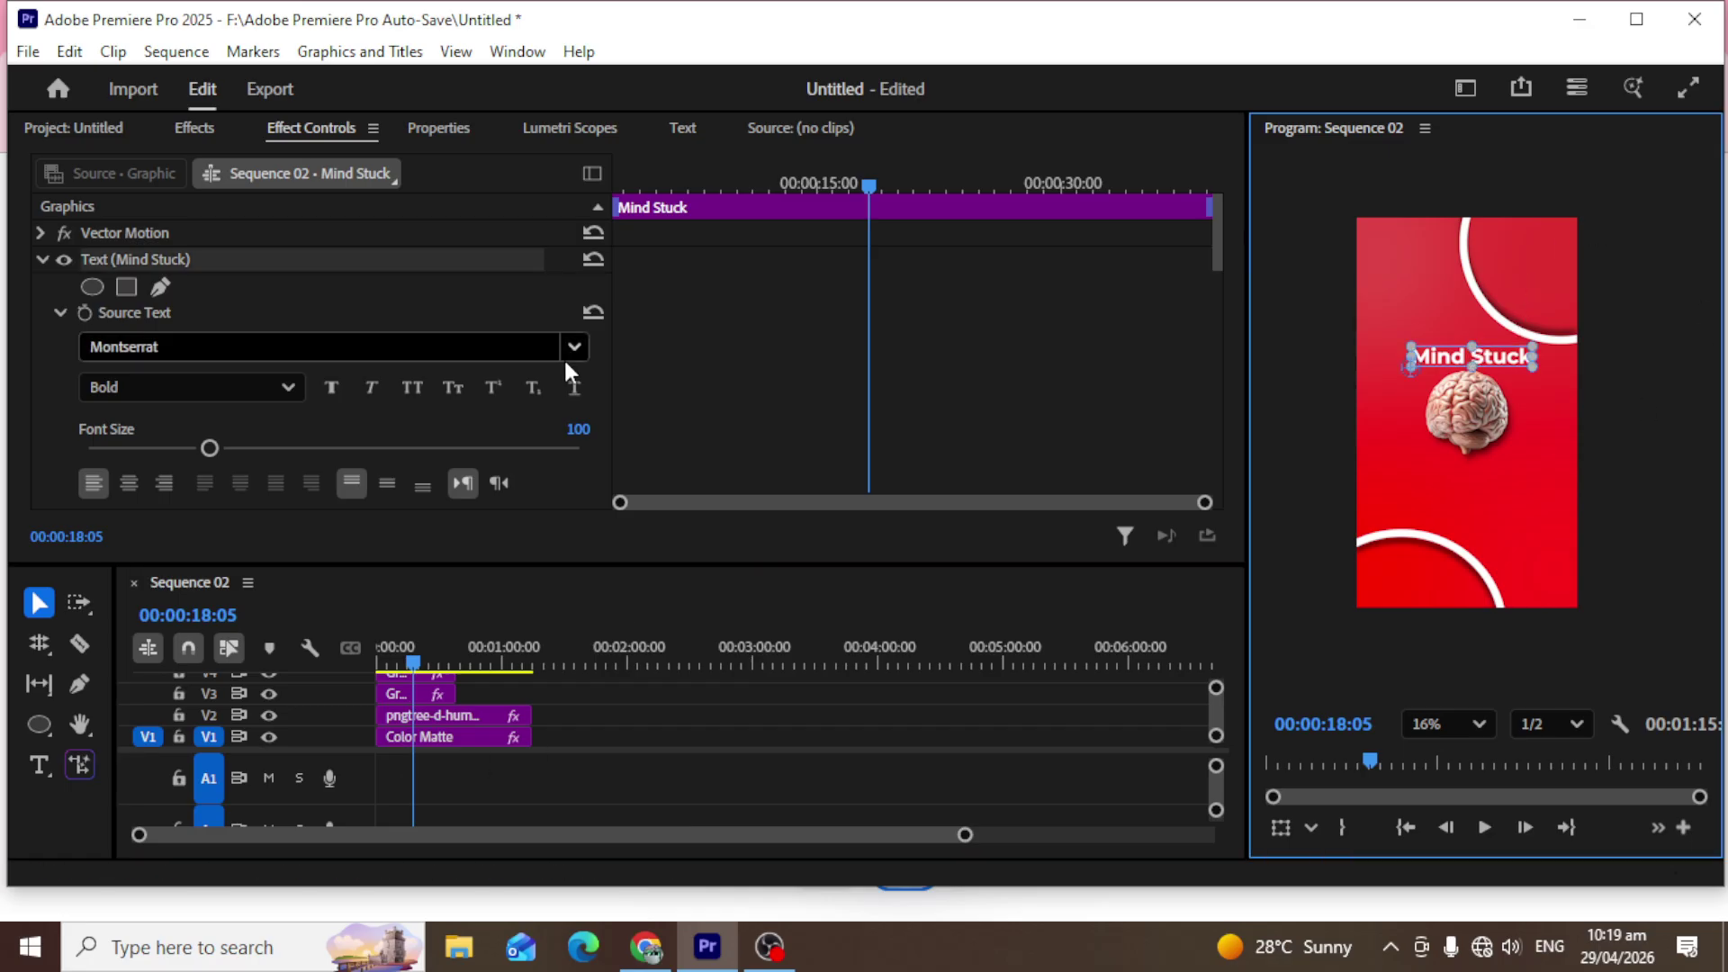
{"action": "scroll", "coordinate": [385, 212], "scroll_direction": "down", "scroll_amount": 5}
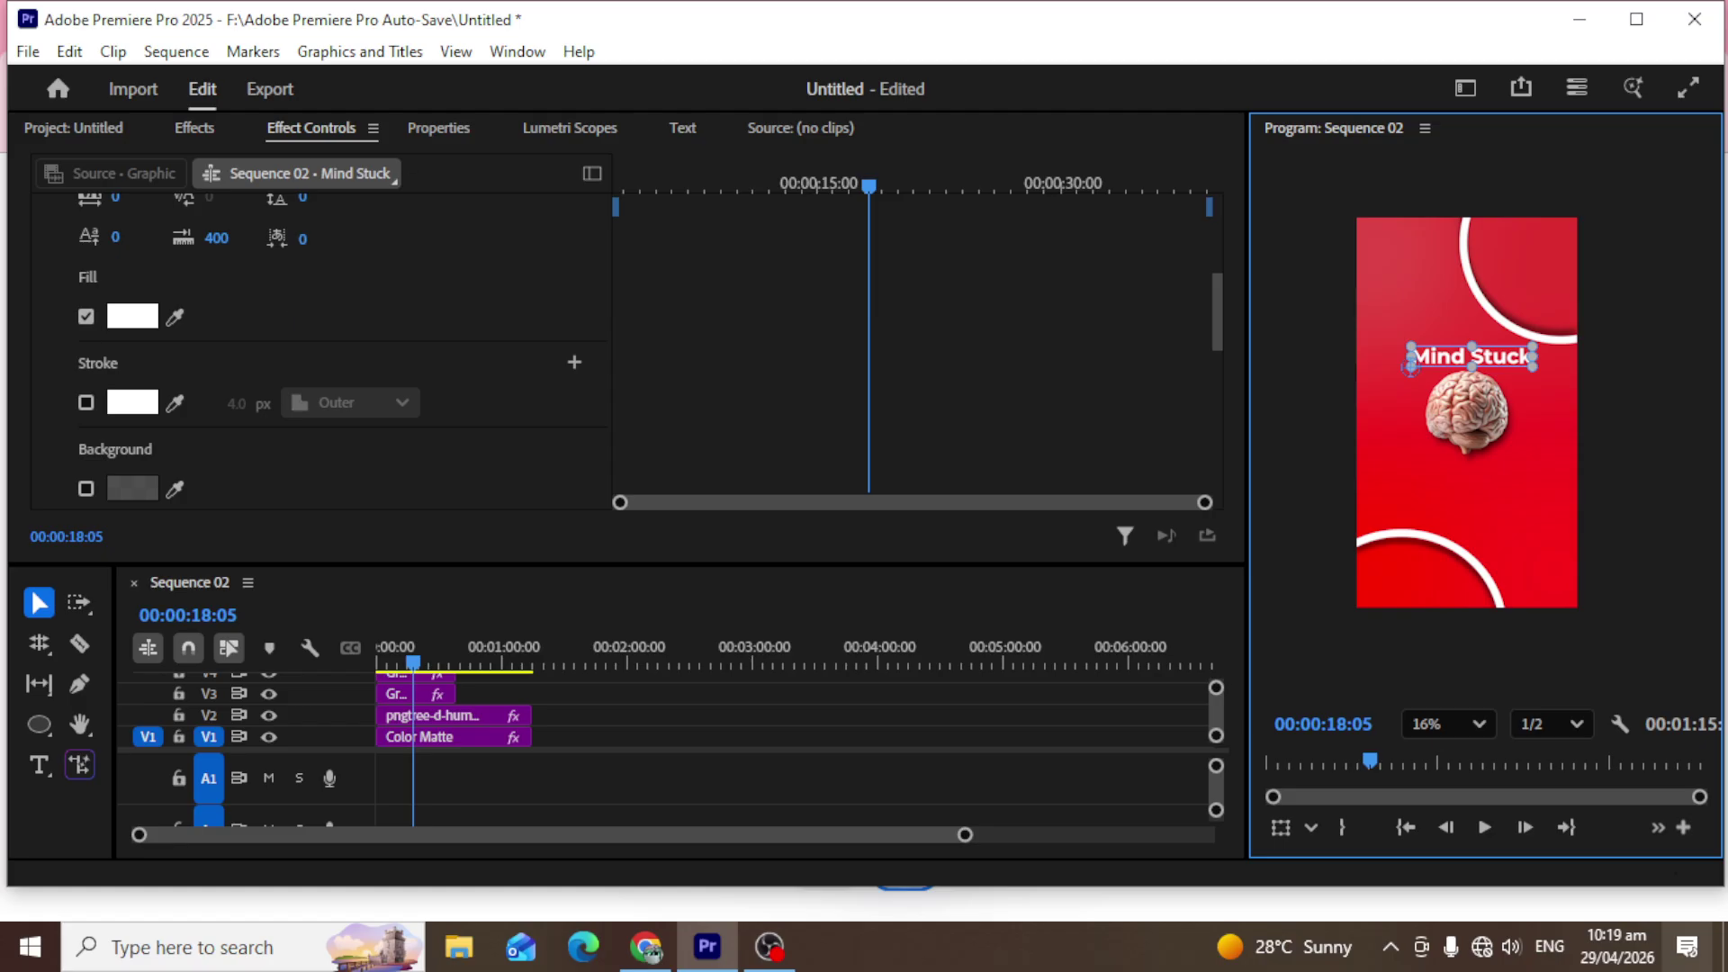
{"action": "scroll", "coordinate": [273, 338], "scroll_direction": "down", "scroll_amount": 1}
{"action": "scroll", "coordinate": [274, 341], "scroll_direction": "down", "scroll_amount": 6}
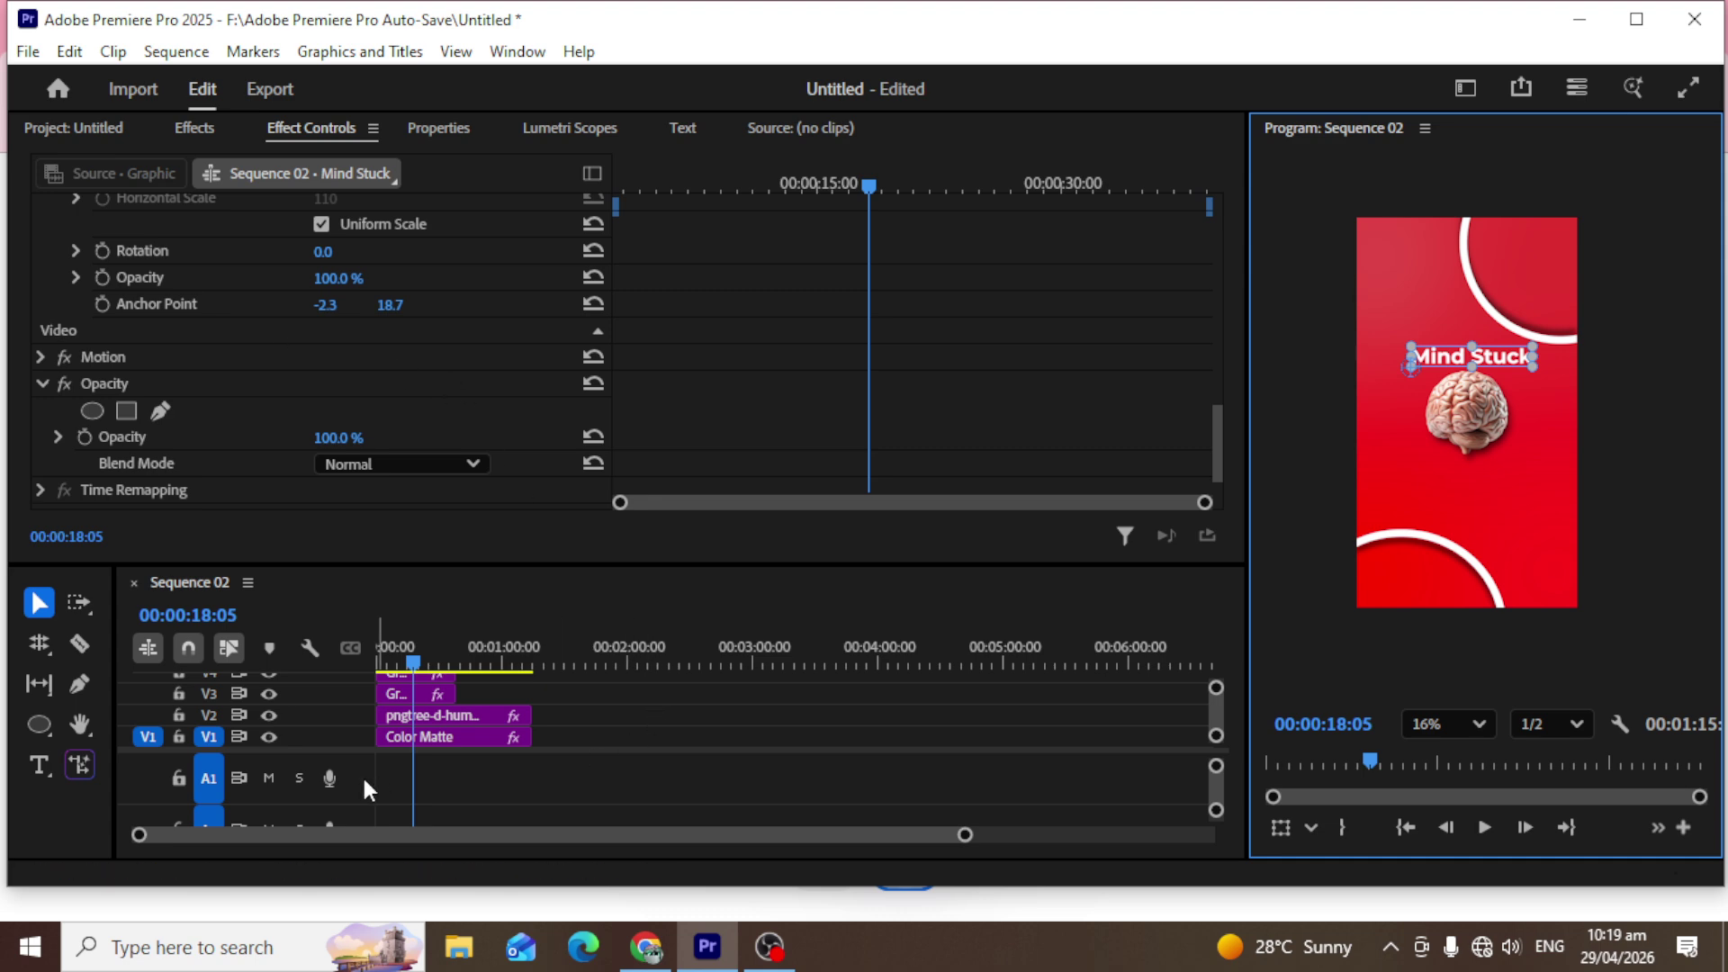
{"action": "left_click_drag", "start_coordinate": [409, 663], "coordinate": [390, 667]}
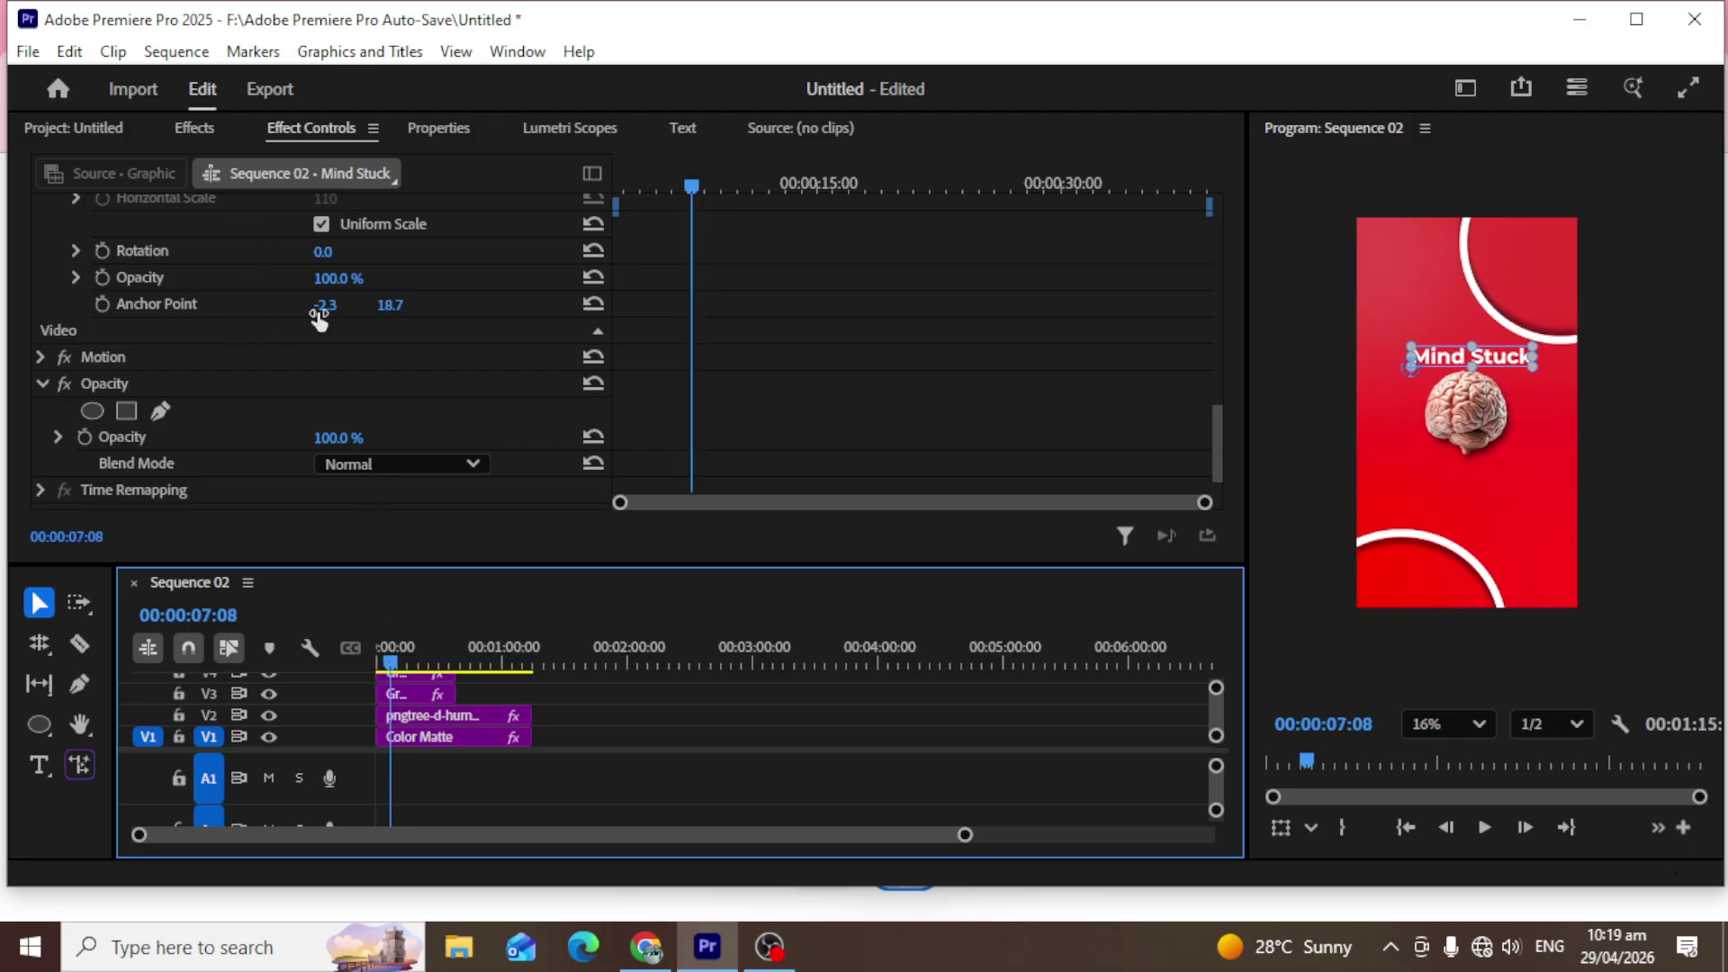
{"action": "scroll", "coordinate": [347, 424], "scroll_direction": "up", "scroll_amount": 5}
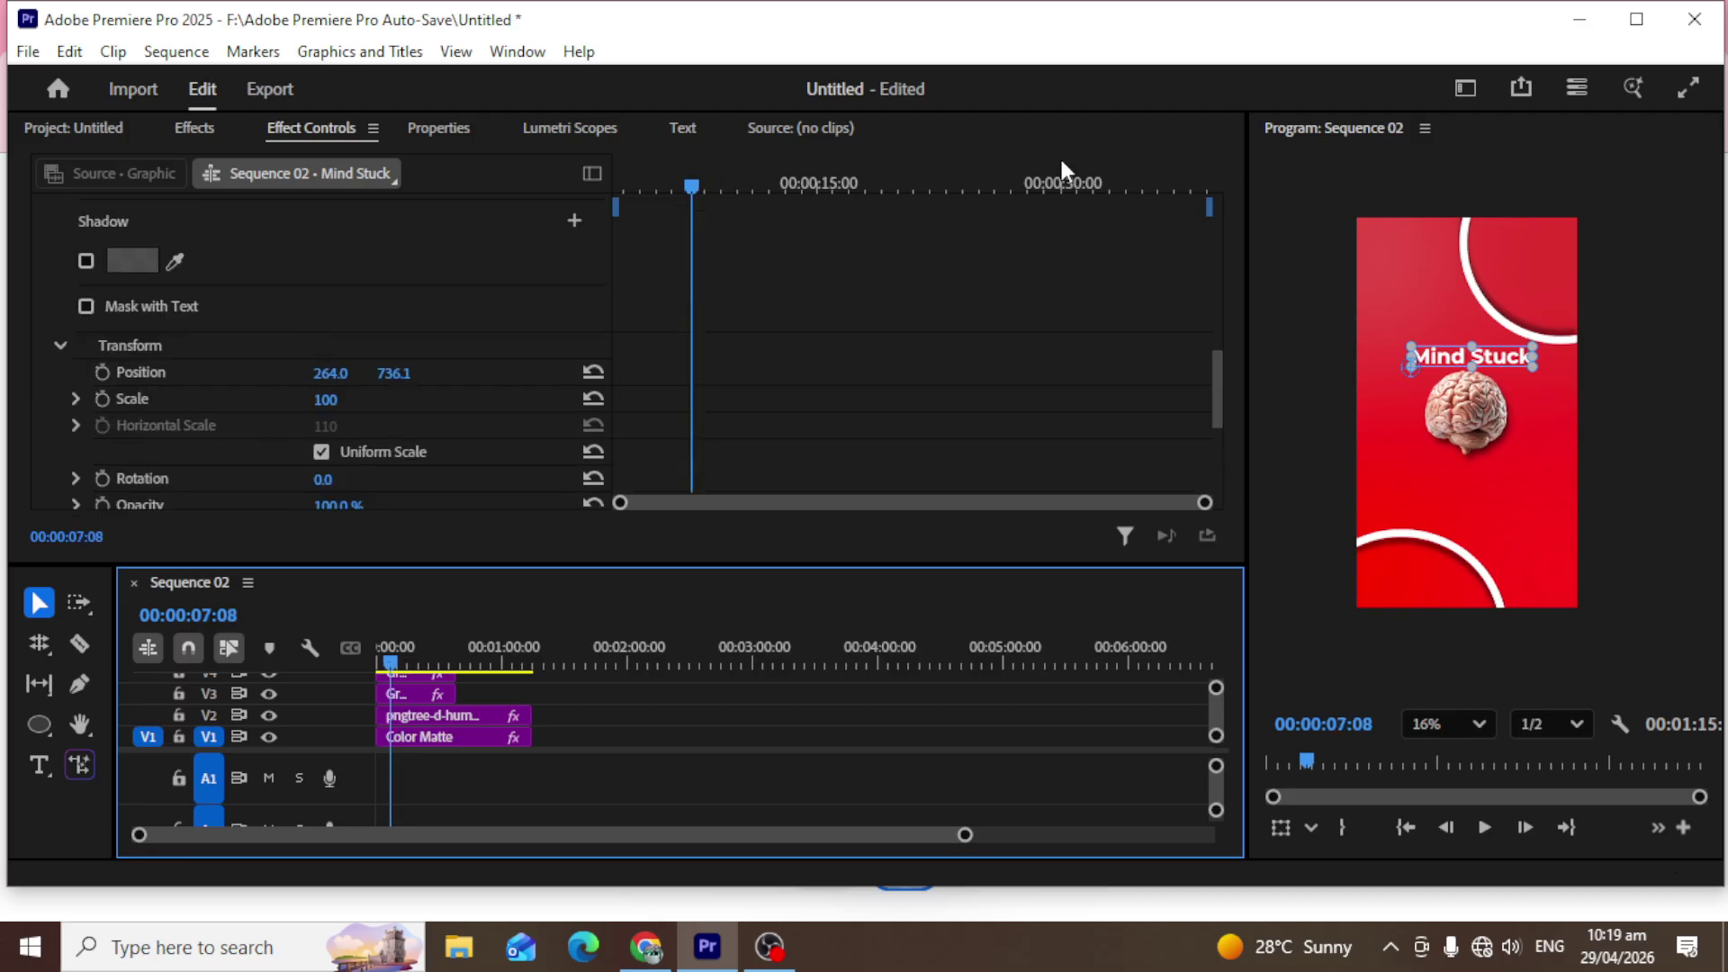
{"action": "left_click_drag", "start_coordinate": [688, 187], "coordinate": [594, 209]}
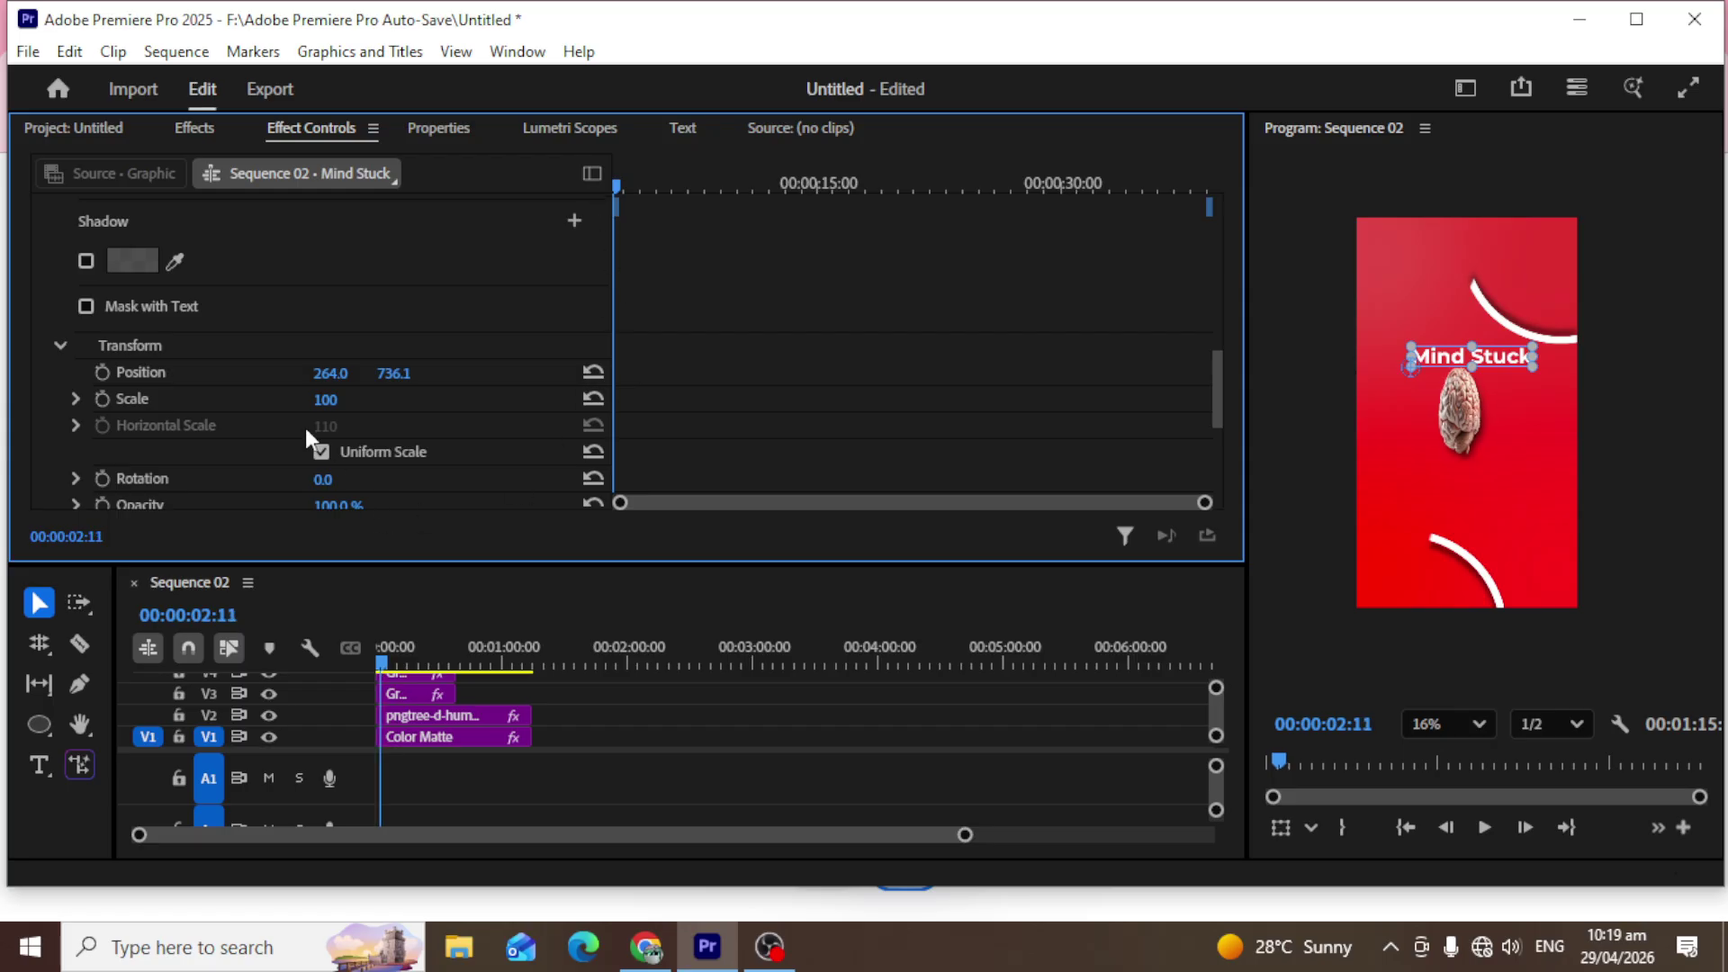
{"action": "left_click", "coordinate": [101, 399]}
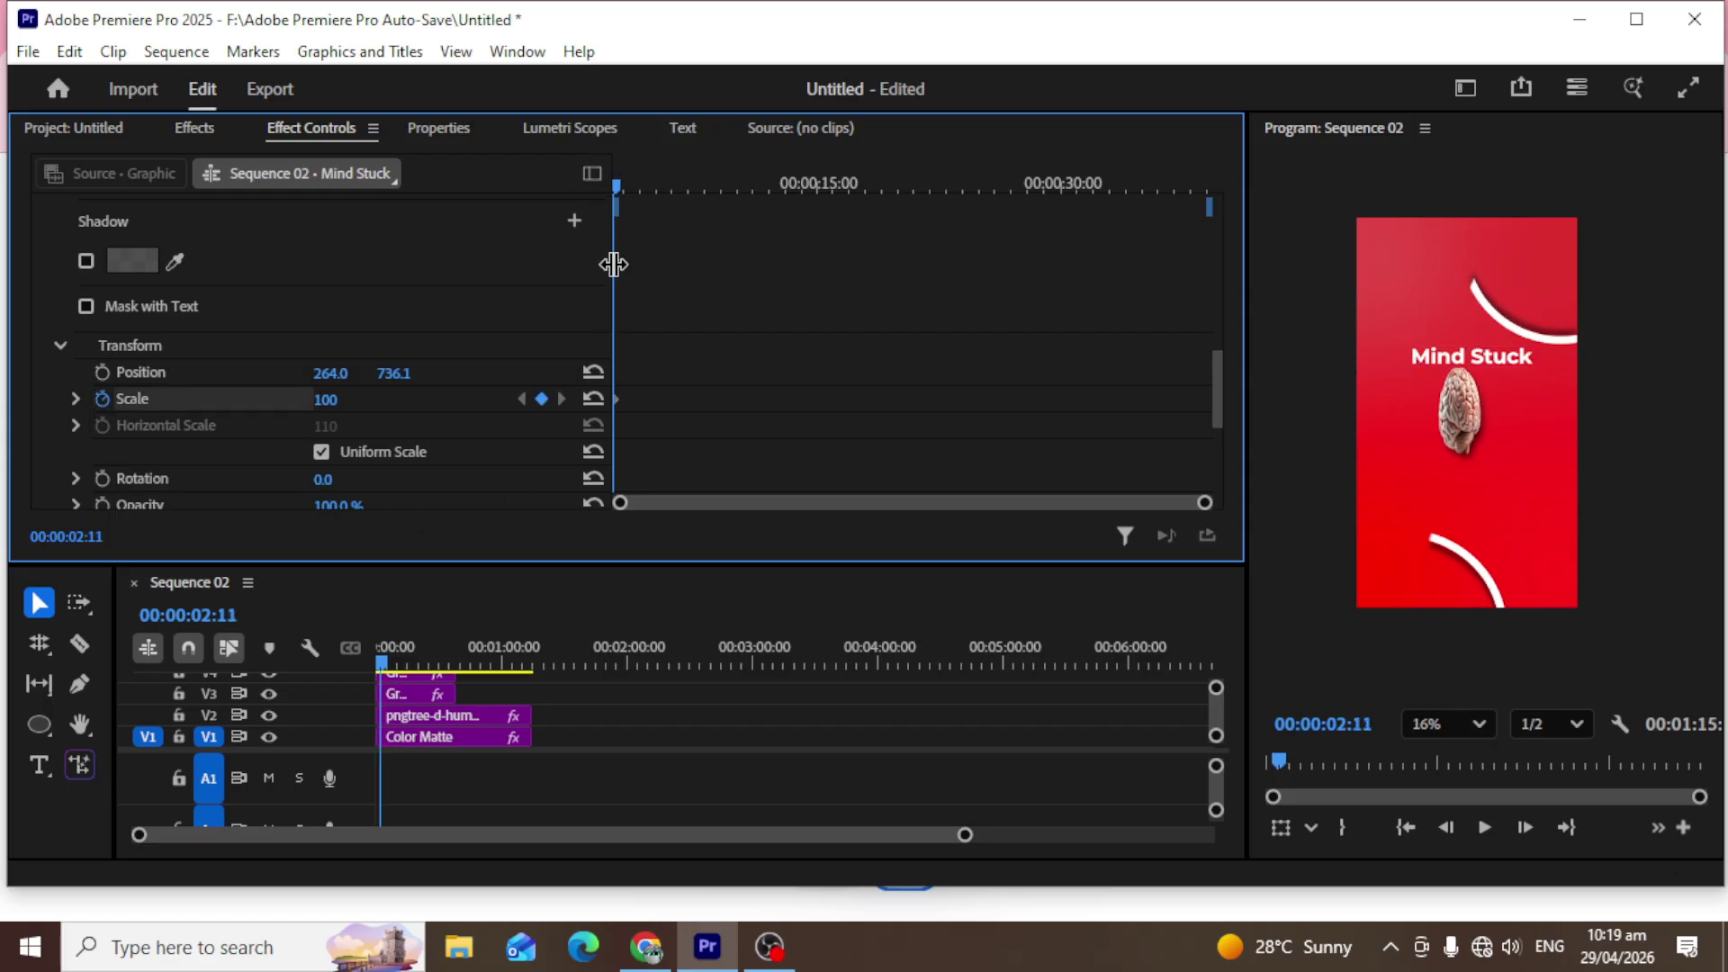
{"action": "left_click", "coordinate": [329, 399]}
{"action": "type", "text": "23"}
{"action": "key", "text": "Return"}
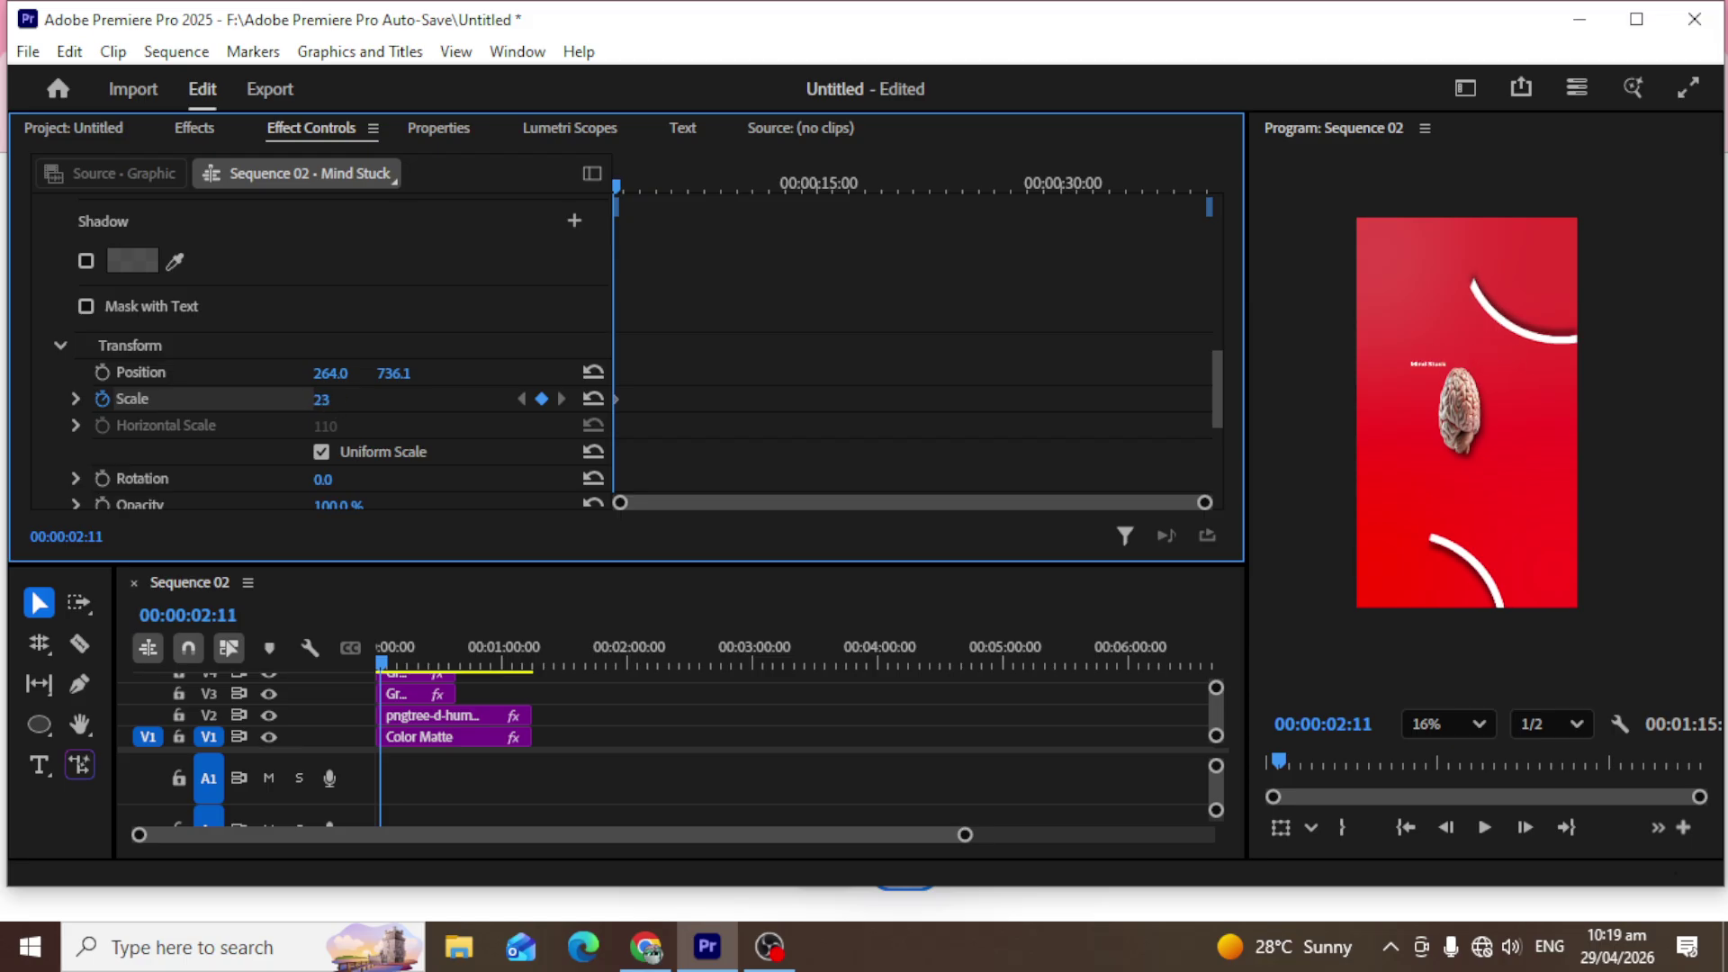
{"action": "left_click_drag", "start_coordinate": [349, 403], "coordinate": [349, 402]}
Add a second Scale keyframe of 100 to the text at 00:00:06:06 and play the animation from the start.
{"action": "left_click_drag", "start_coordinate": [615, 189], "coordinate": [677, 187]}
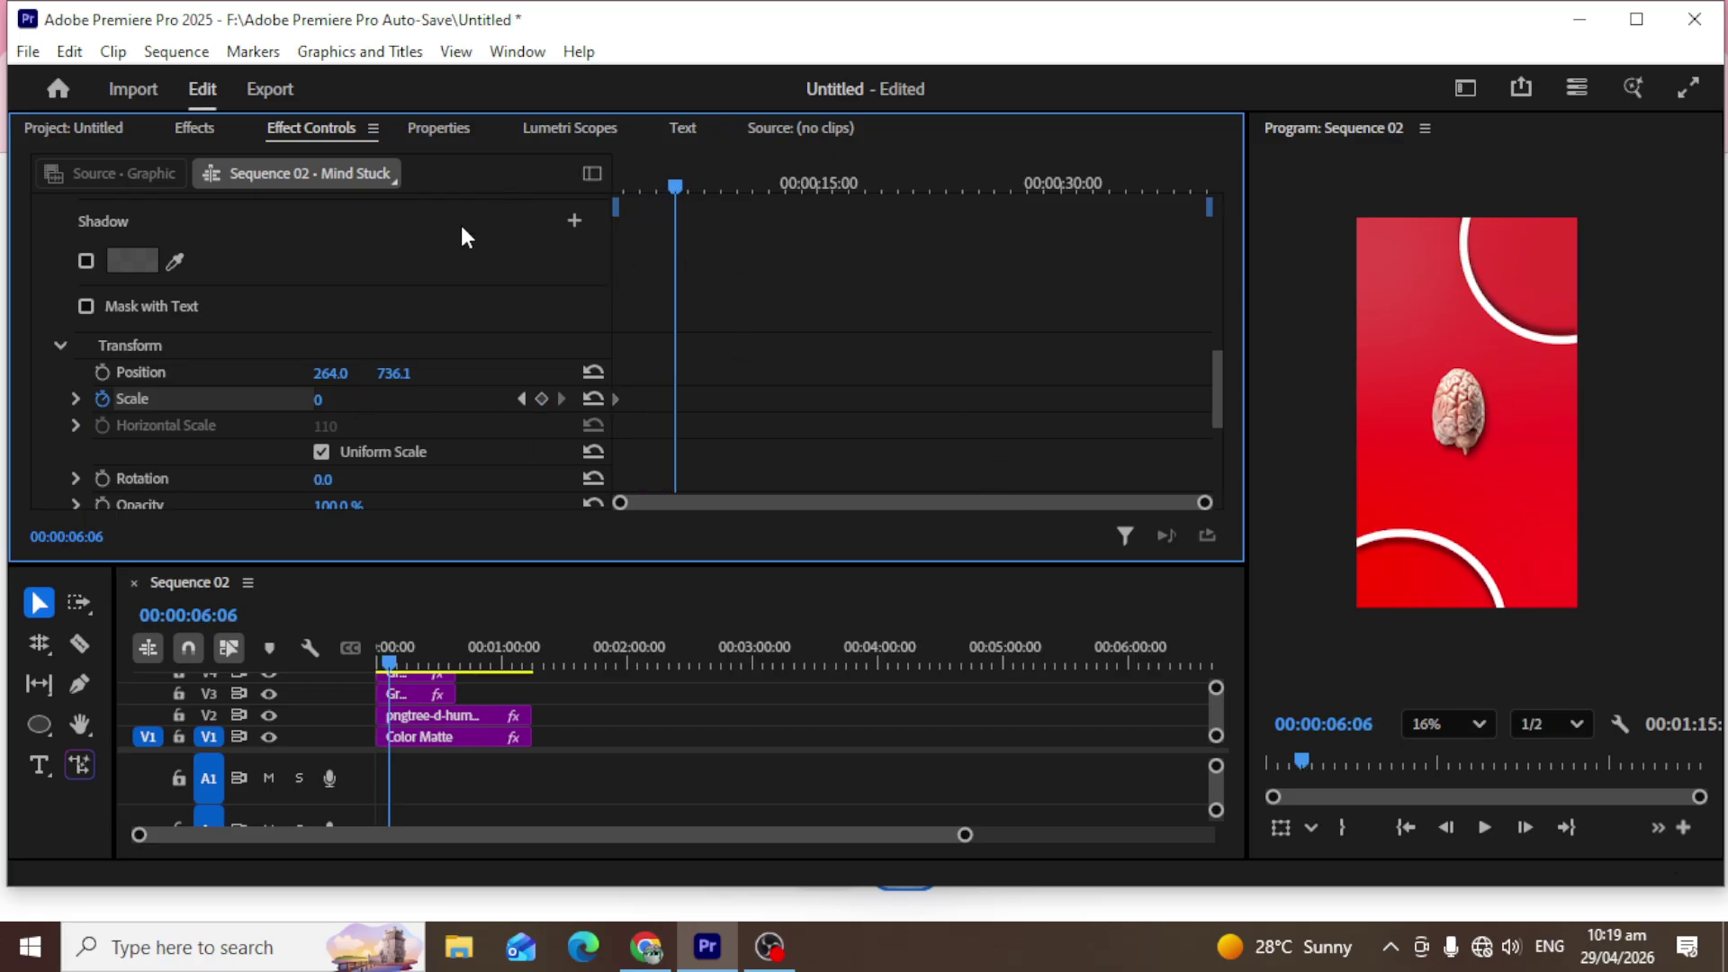
{"action": "left_click", "coordinate": [597, 396]}
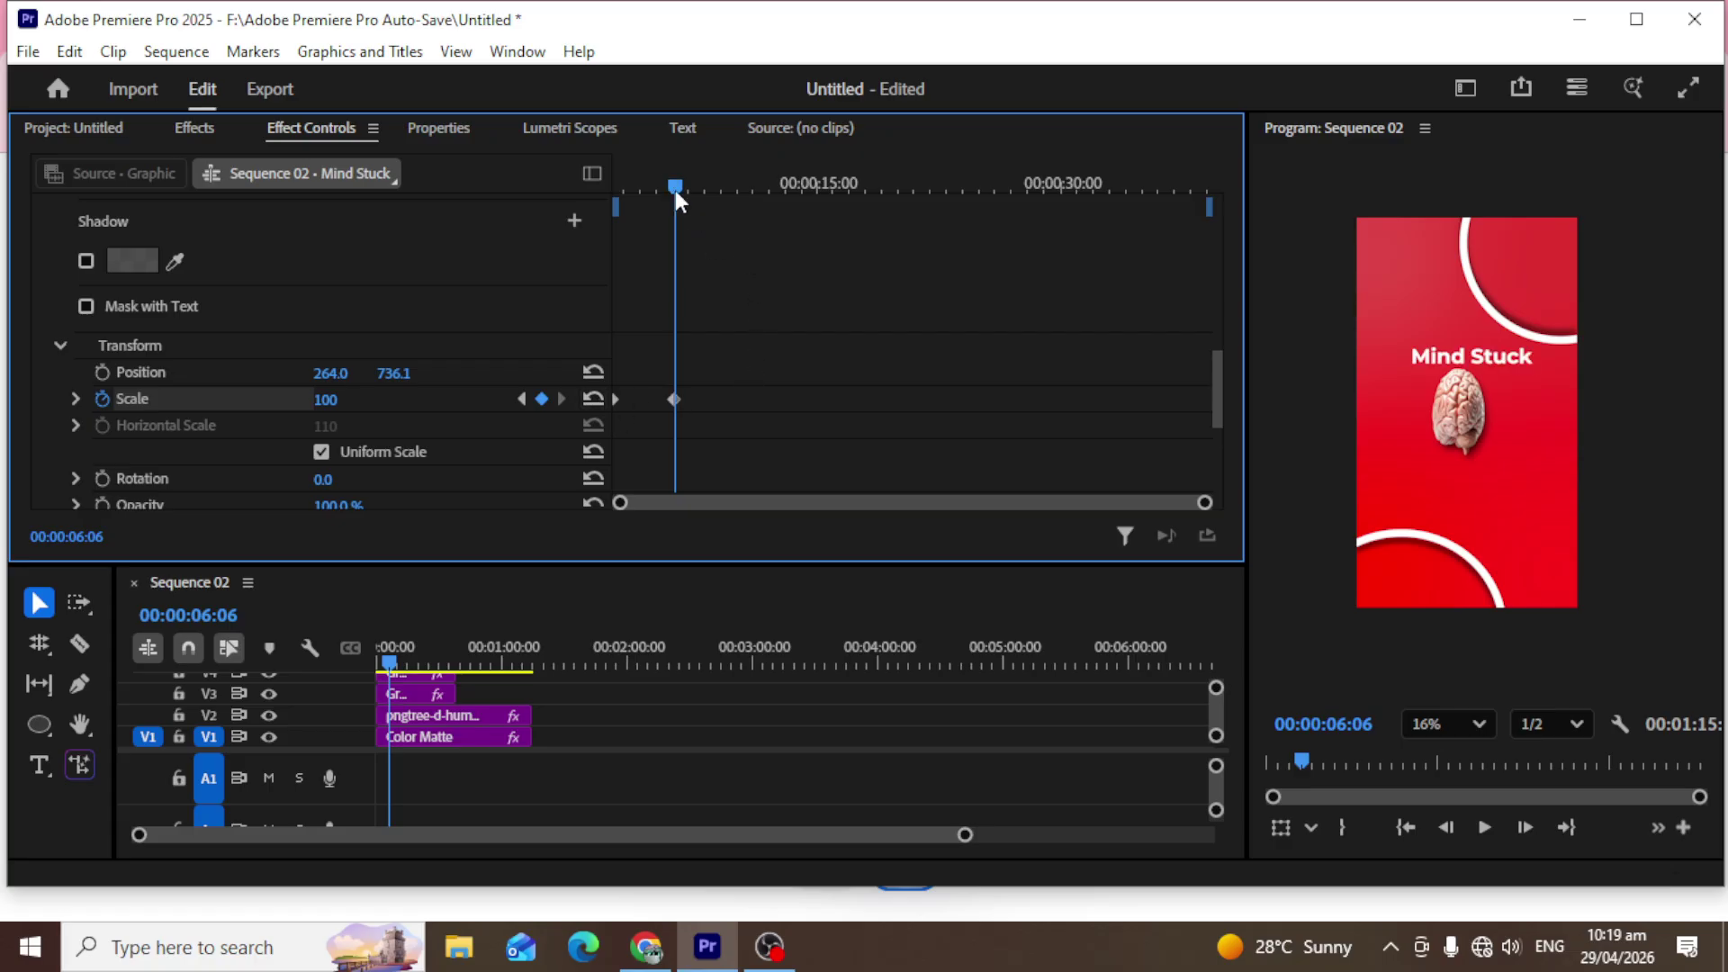
{"action": "left_click_drag", "start_coordinate": [675, 191], "coordinate": [548, 202]}
{"action": "key", "text": "space"}
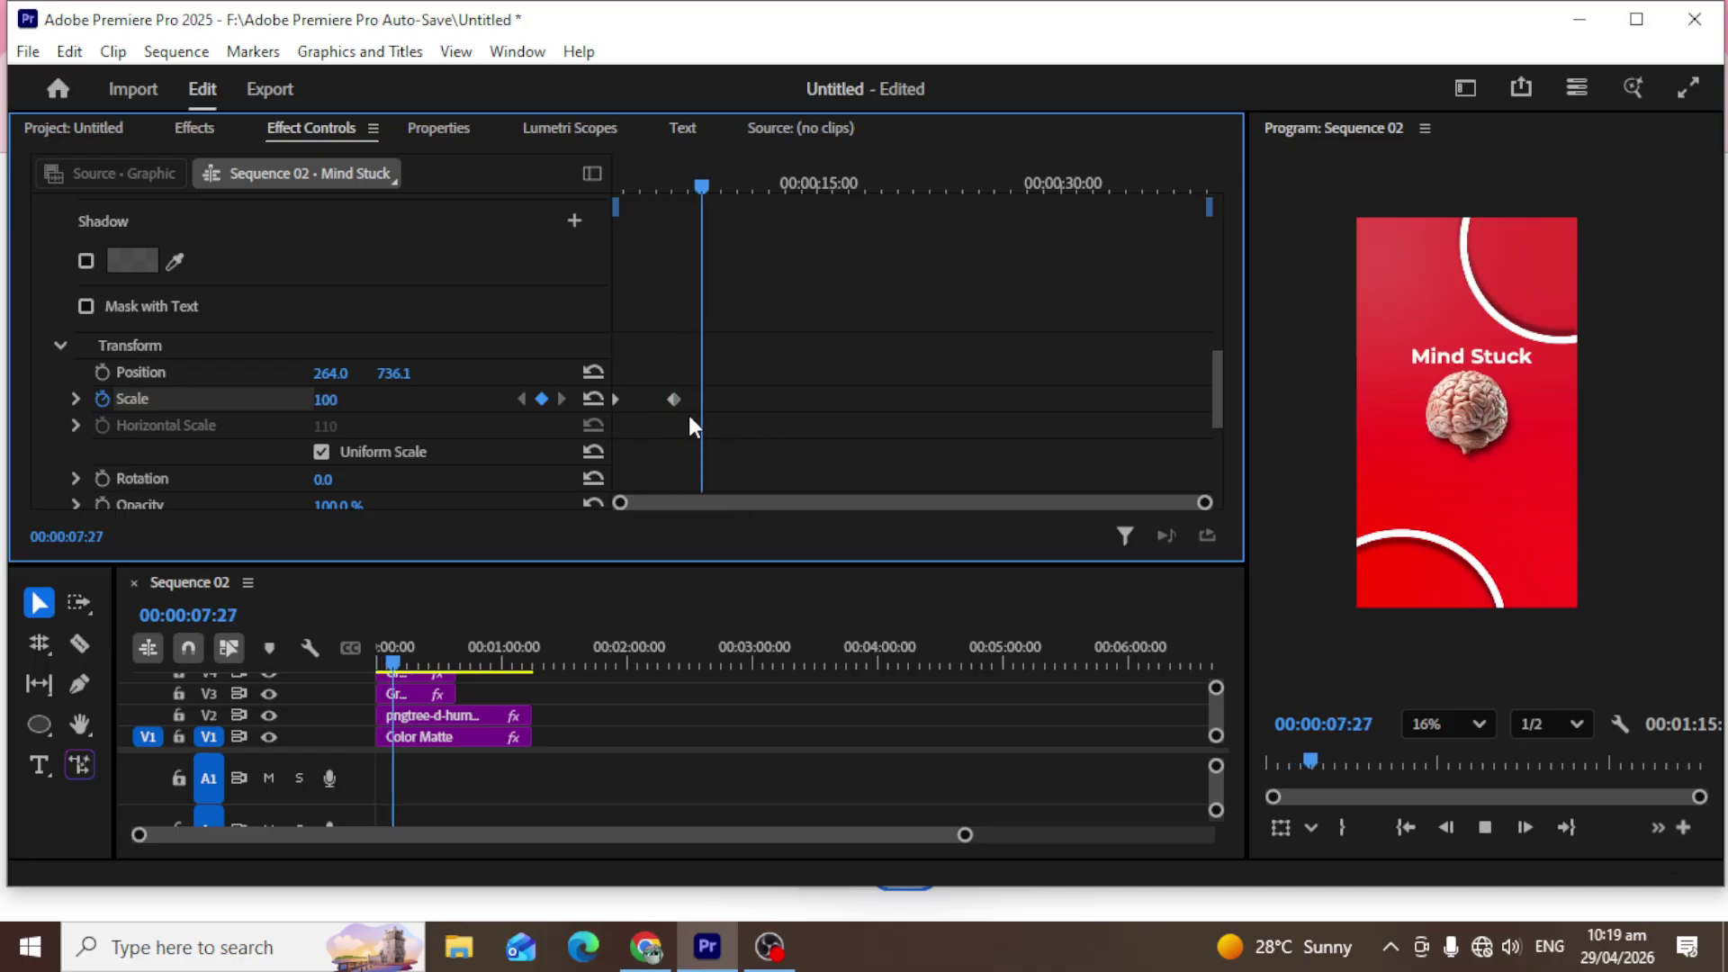
{"action": "key", "text": "space"}
Shift the text's second Scale keyframe earlier, close to the first one, so the text grows faster.
{"action": "left_click_drag", "start_coordinate": [673, 396], "coordinate": [641, 397]}
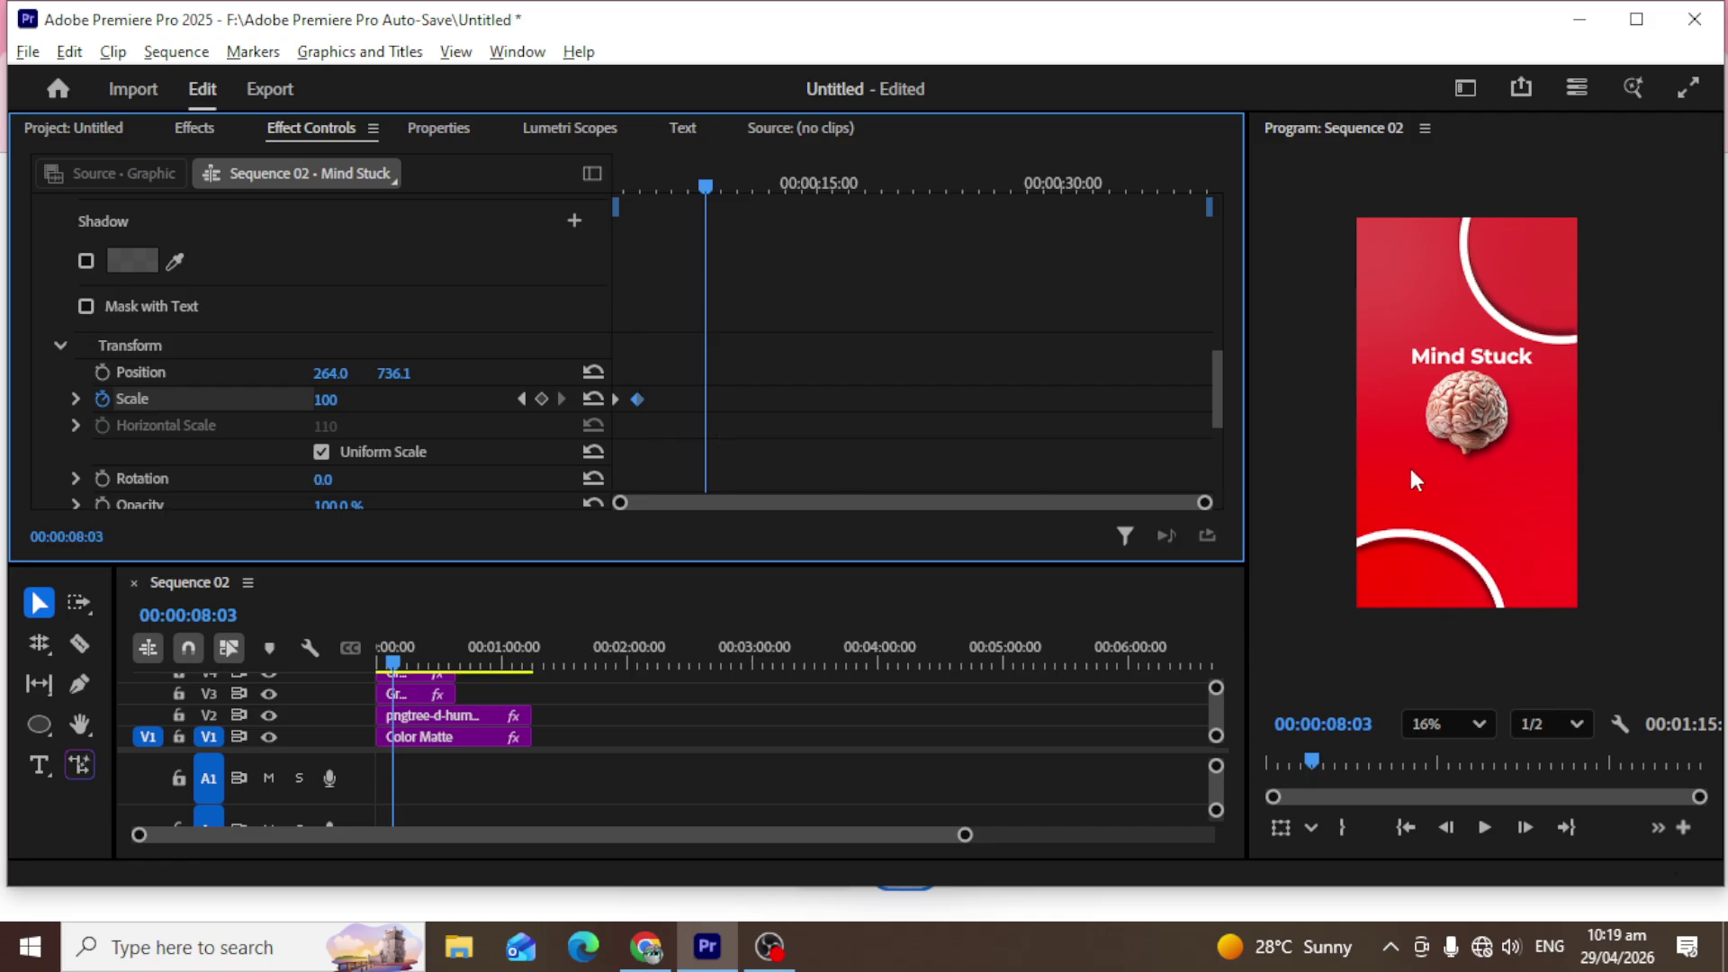
{"action": "key", "text": "alt"}
{"action": "key", "text": "alt"}
Nest the title, both circle graphics and the brain clip on V2 to V5 into a sequence named Nested Sequence 01.
{"action": "left_click", "coordinate": [657, 597]}
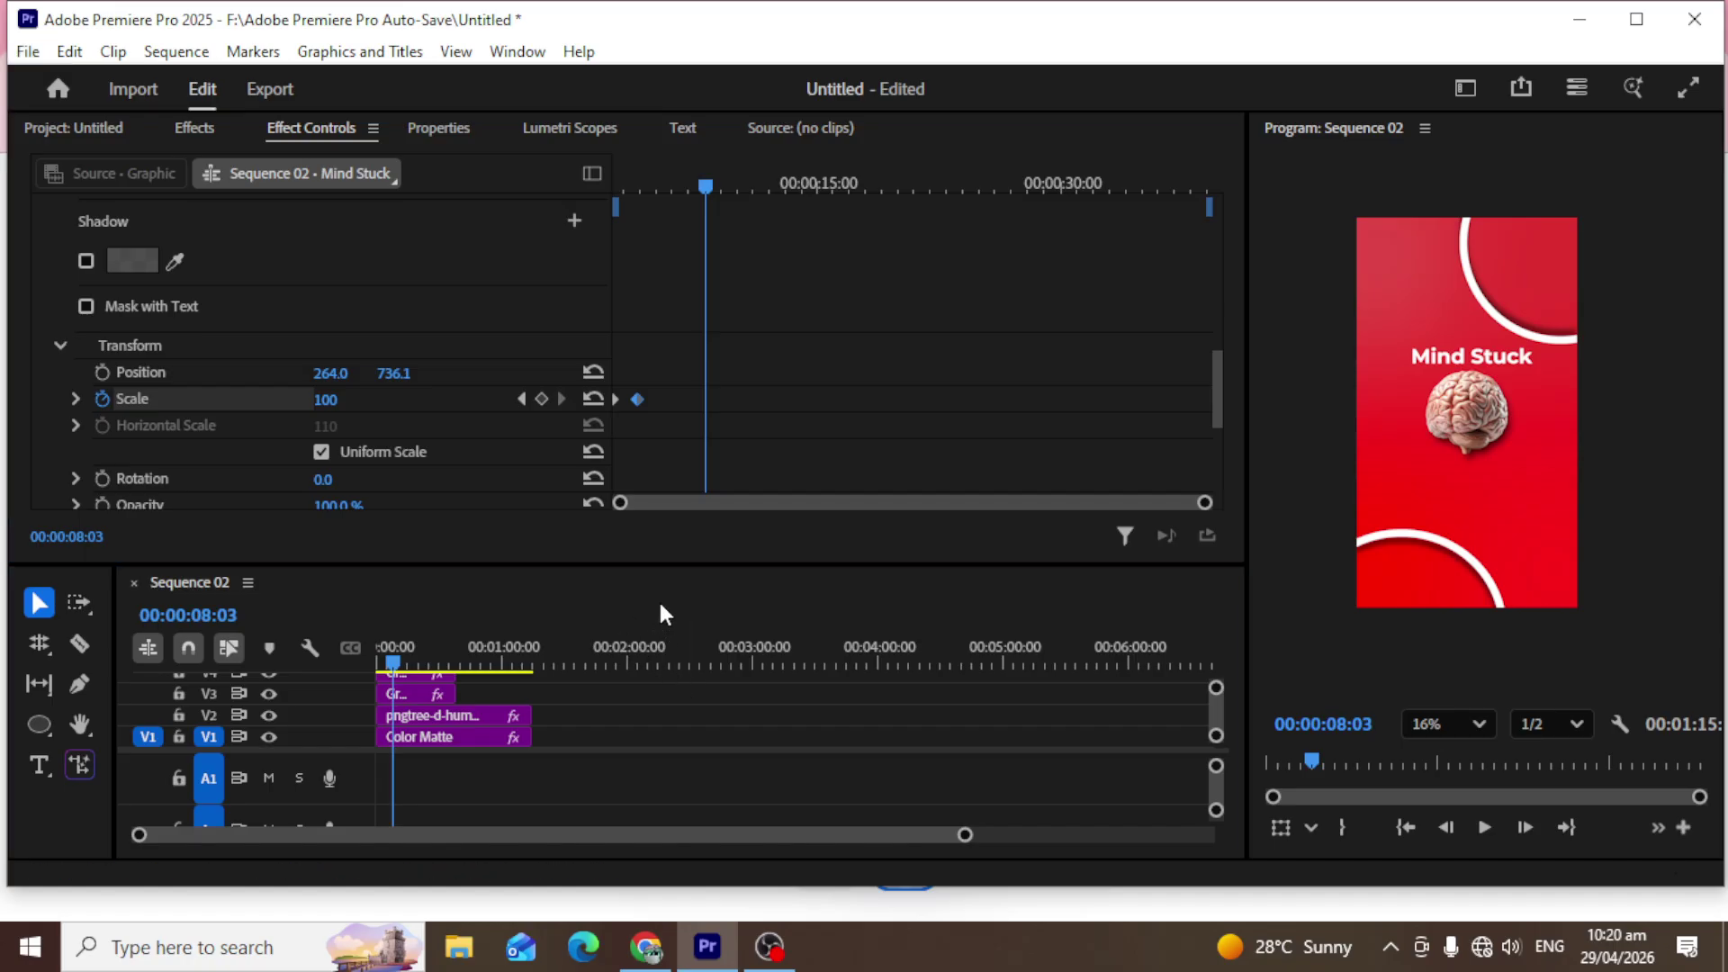
{"action": "key", "text": "grave"}
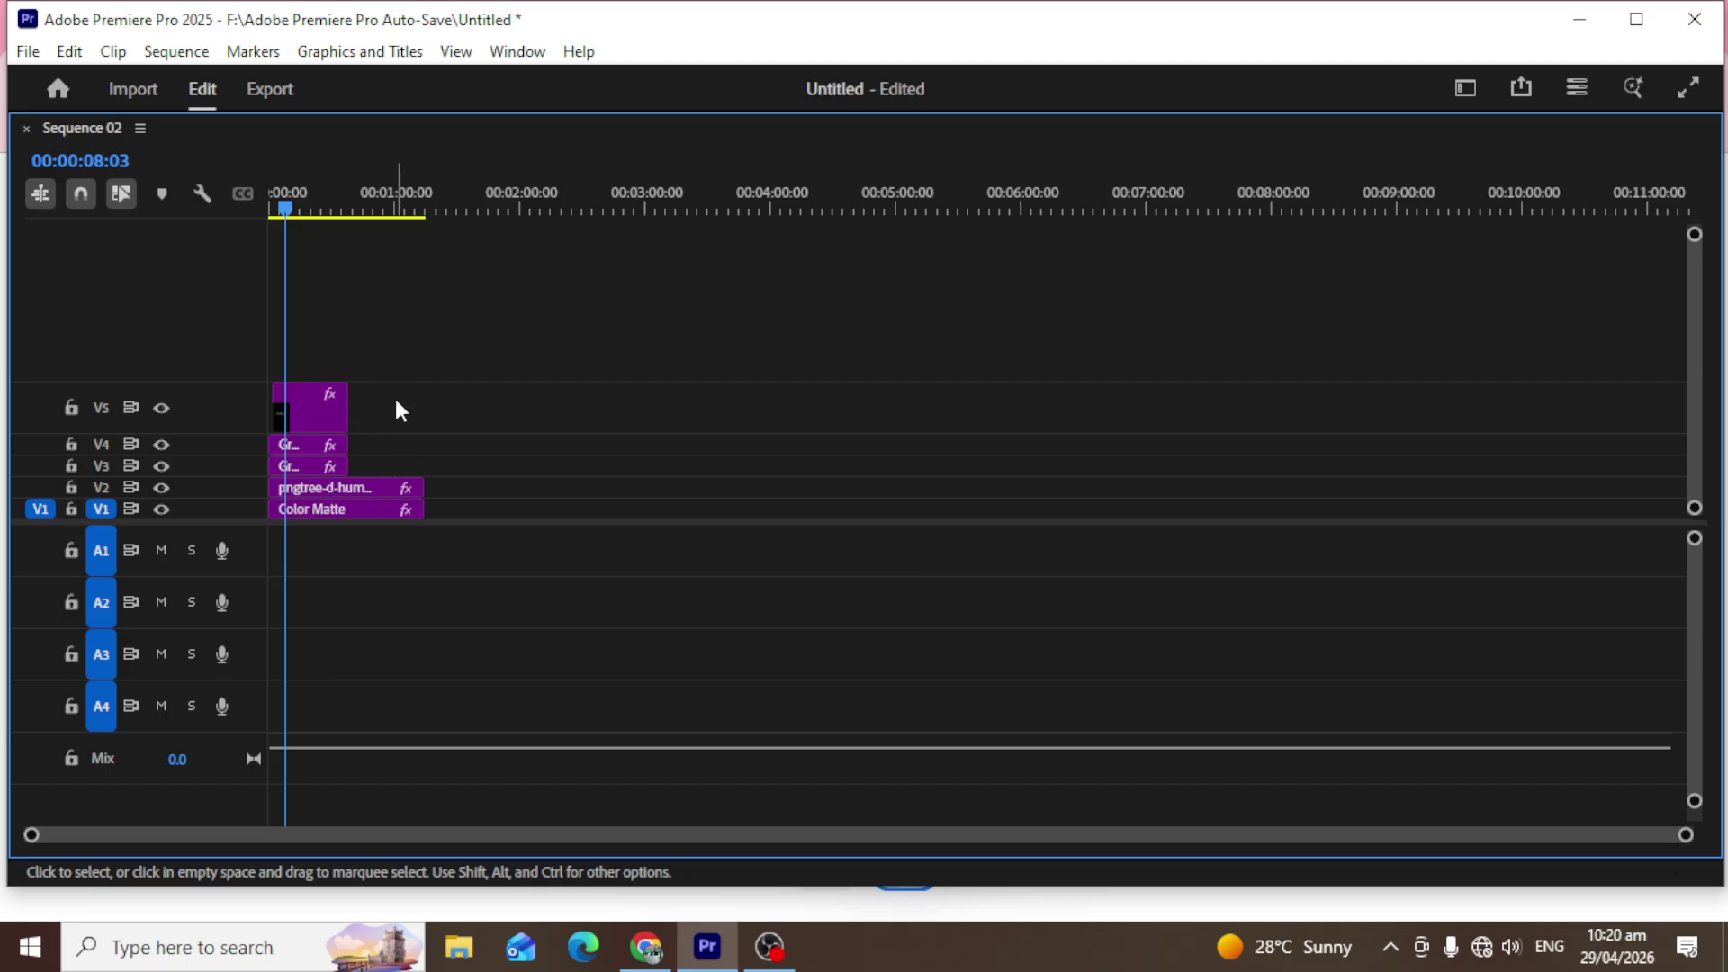
{"action": "left_click_drag", "start_coordinate": [396, 400], "coordinate": [340, 490]}
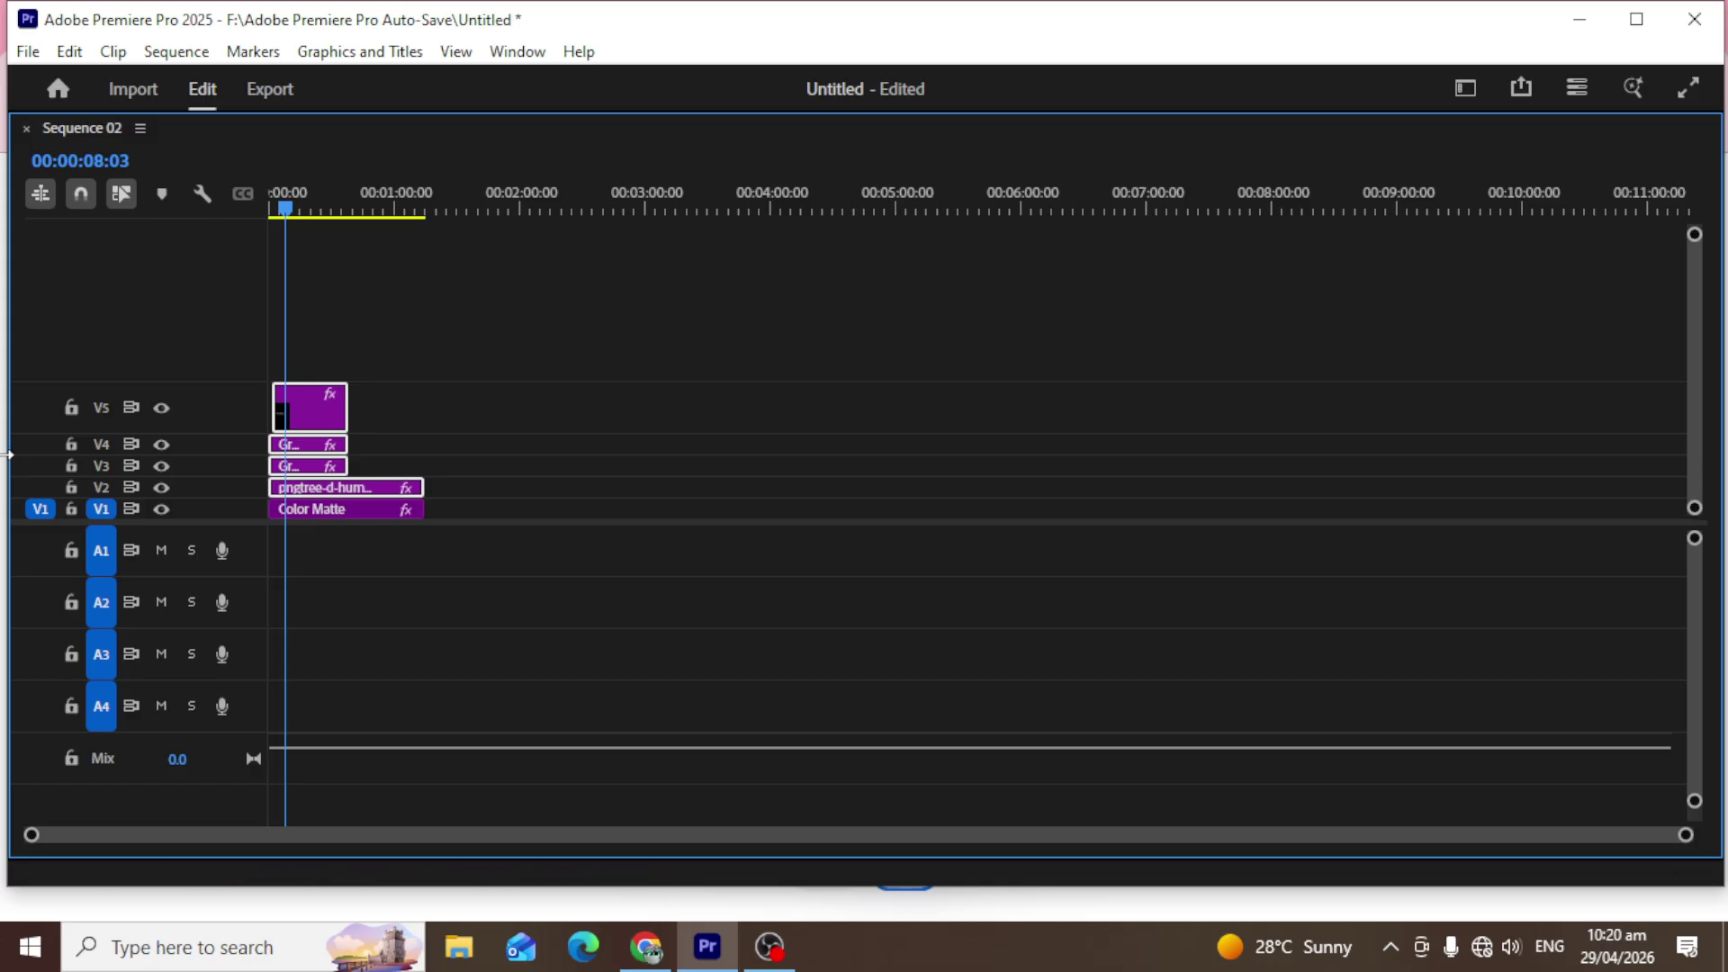
{"action": "right_click", "coordinate": [322, 419]}
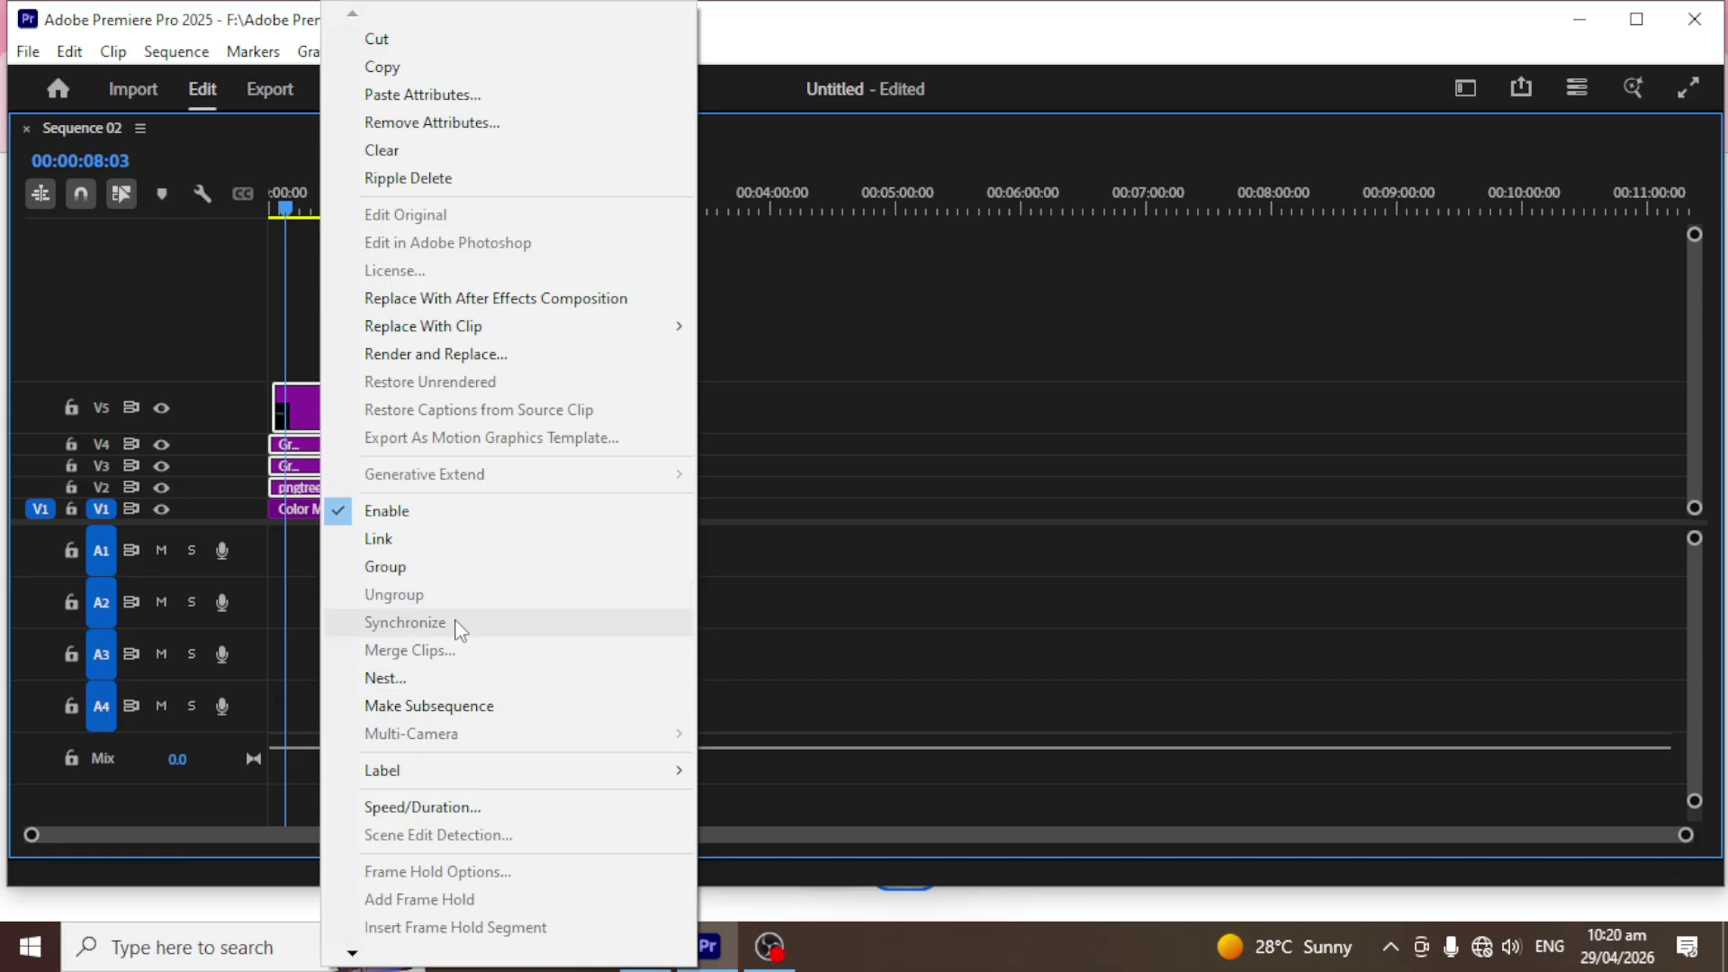
{"action": "left_click", "coordinate": [434, 679]}
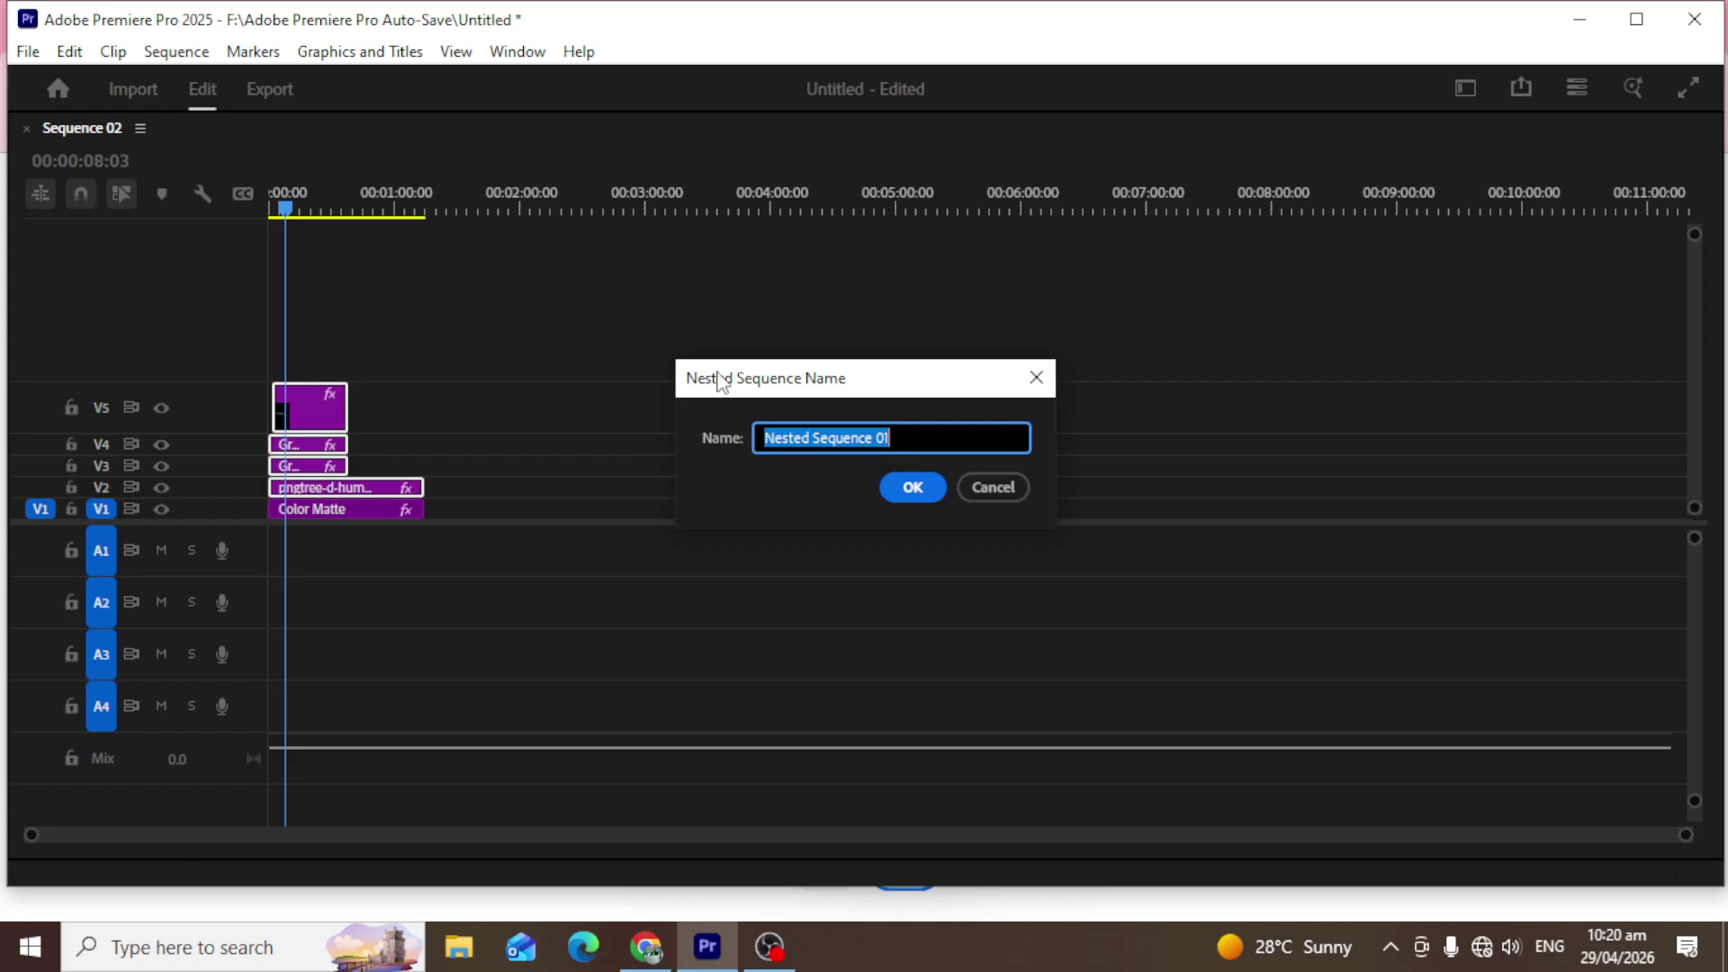
{"action": "left_click", "coordinate": [904, 486]}
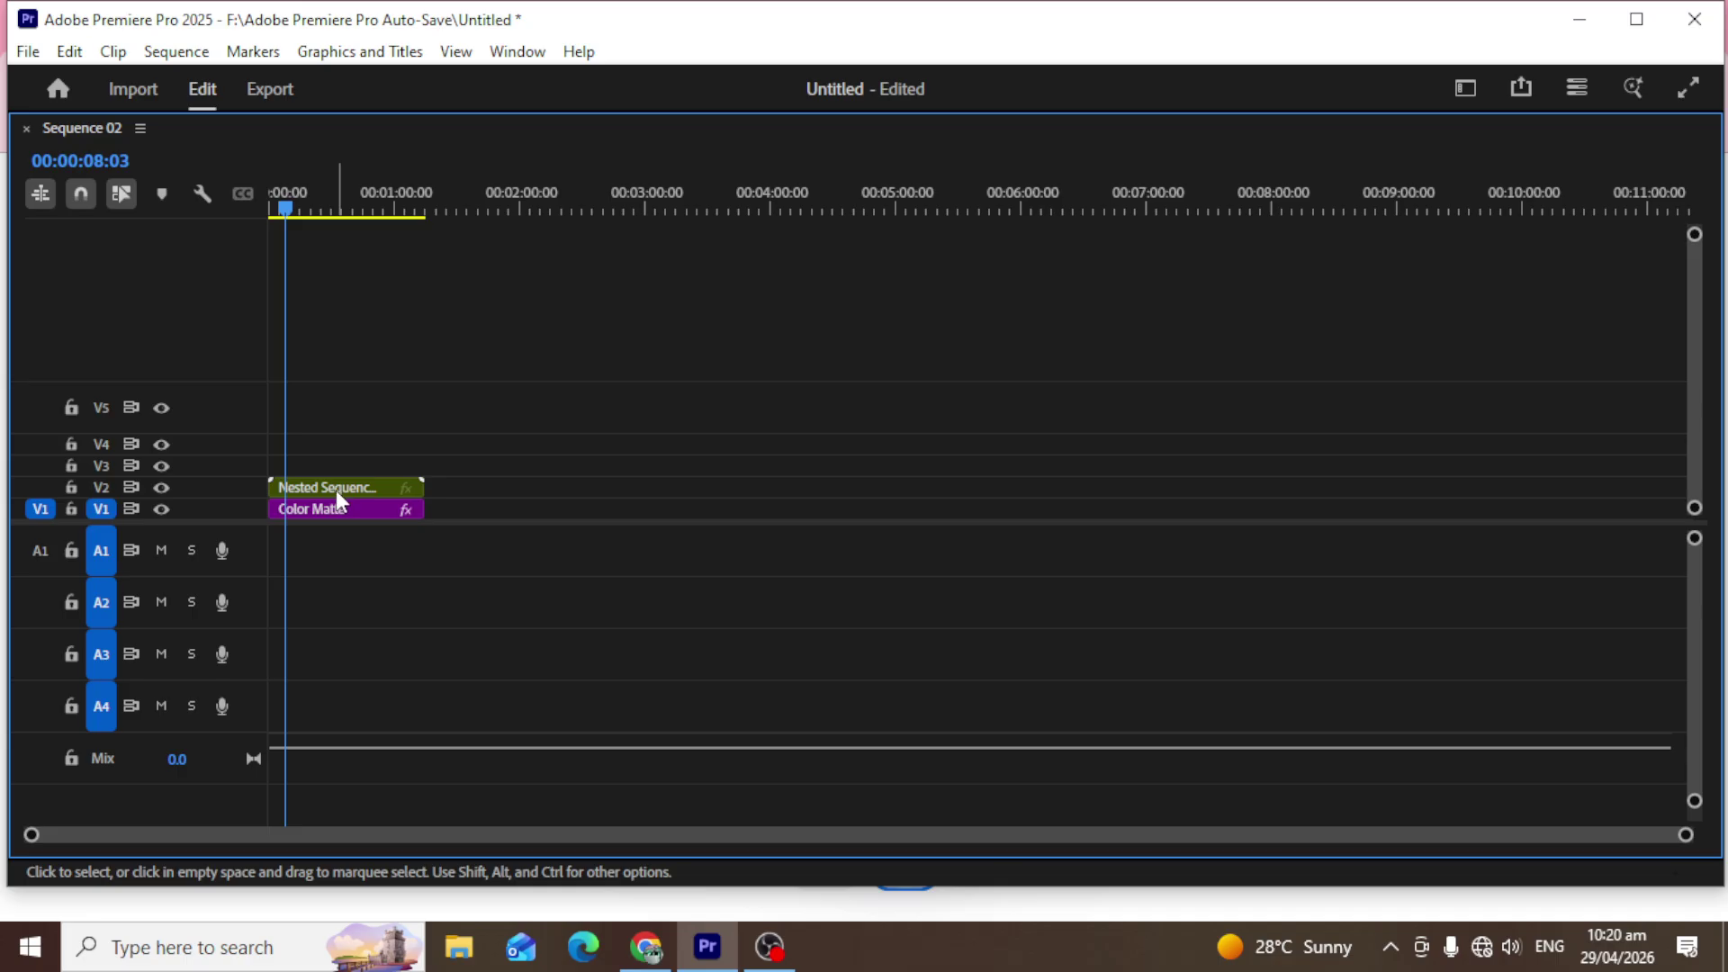
Open the nested sequence to view the clips inside it, and return to Sequence 02.
{"action": "double_click", "coordinate": [355, 486]}
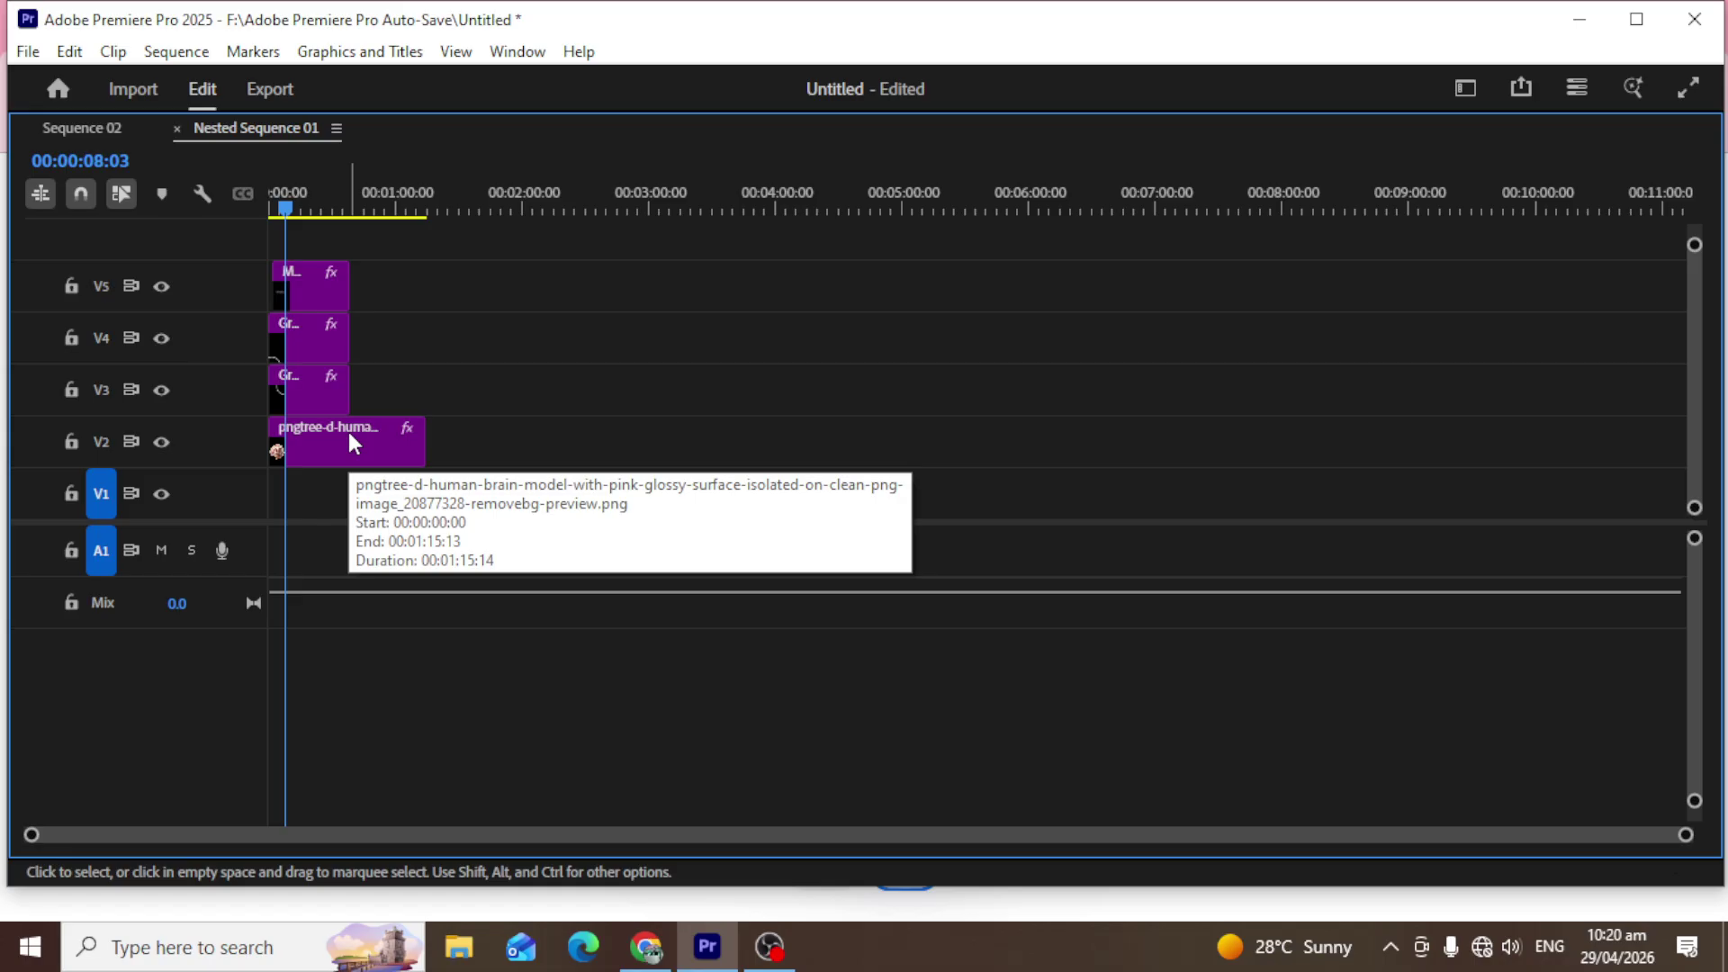
{"action": "left_click", "coordinate": [76, 128]}
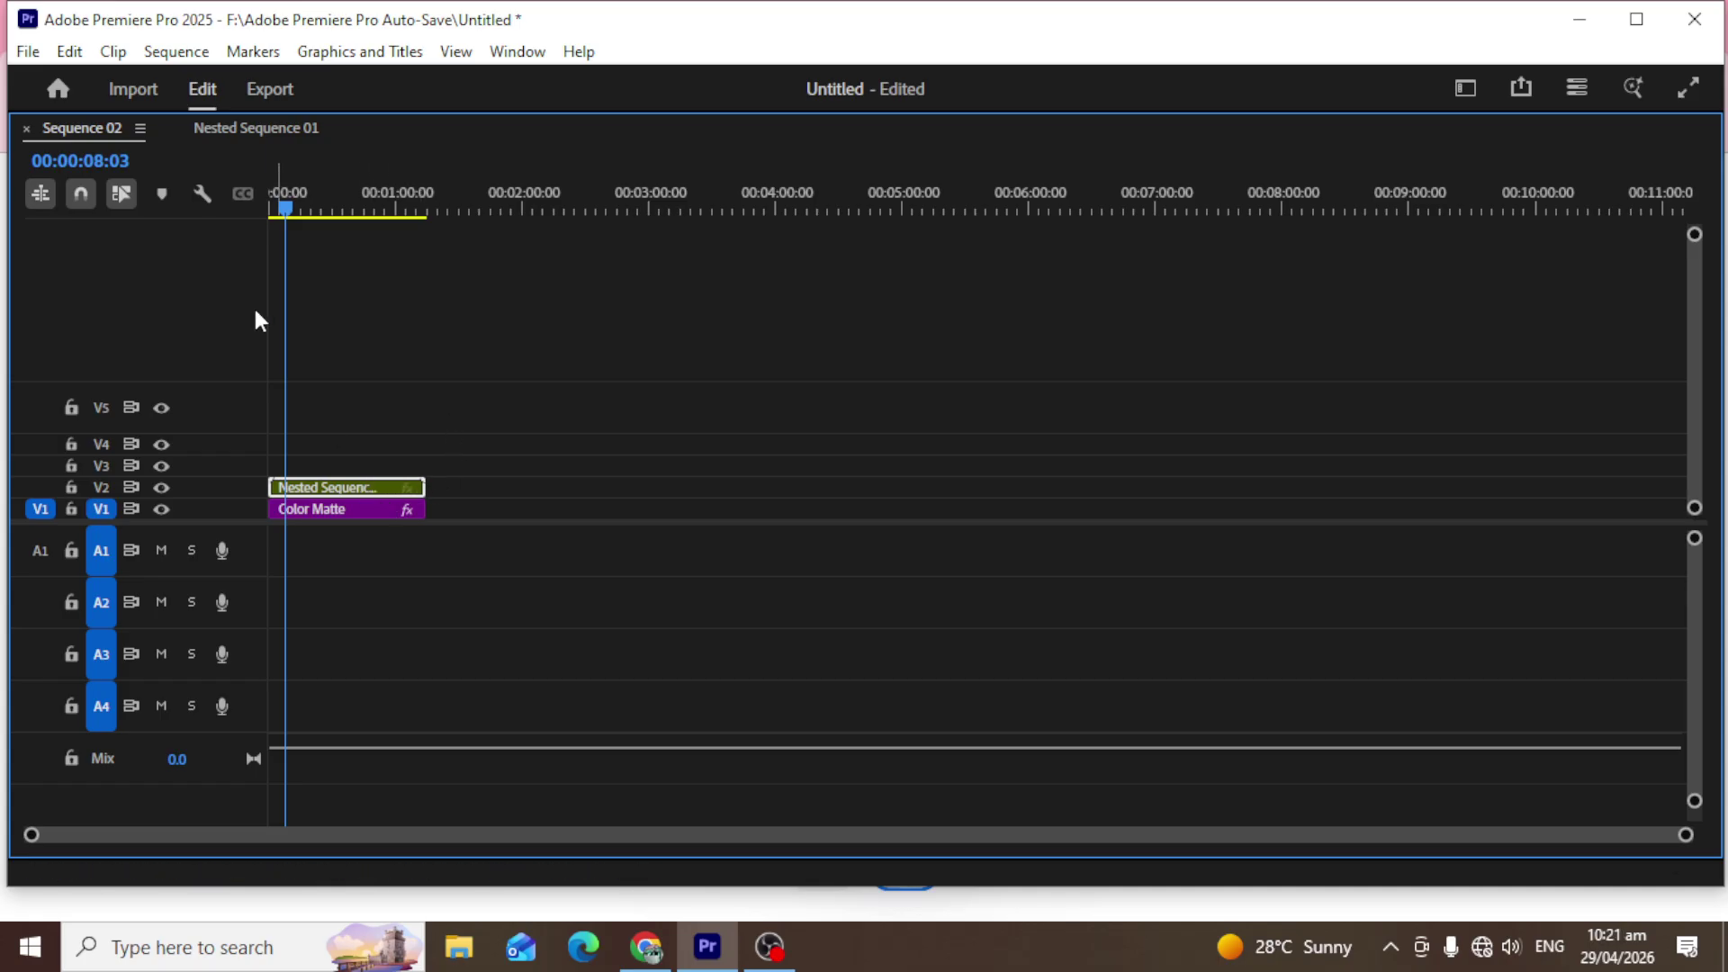
{"action": "key", "text": "grave"}
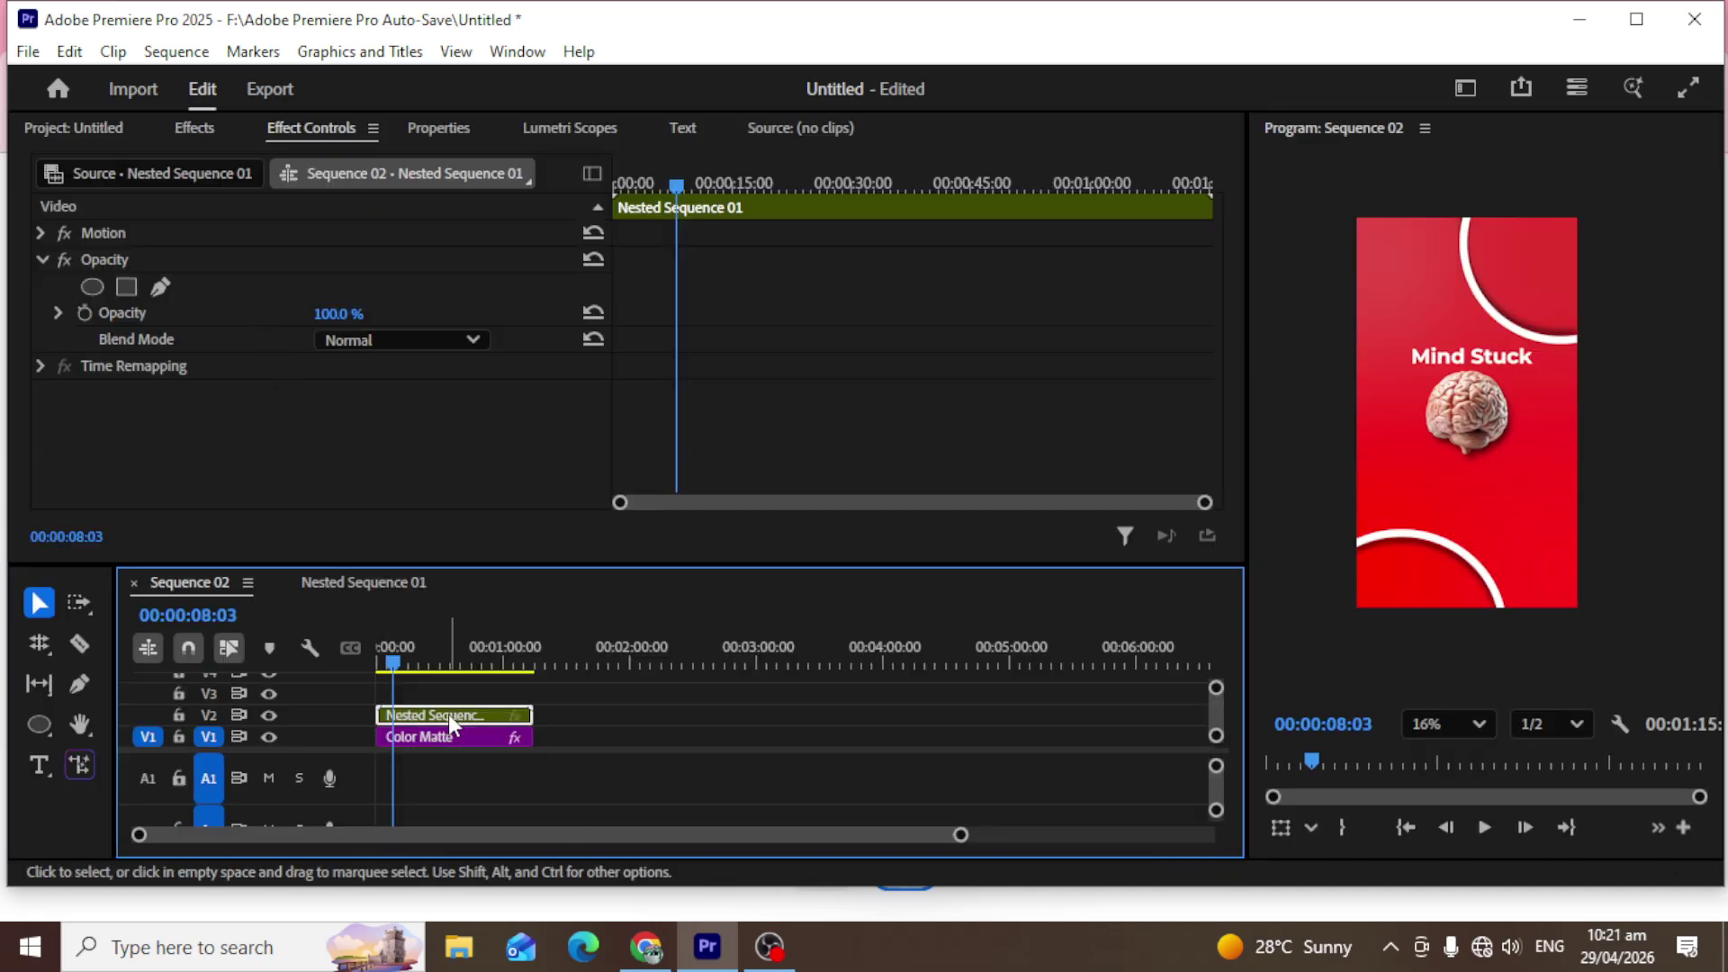
Extend the end of the Color Matte clip on V1 to about 00:02:12, past the nested clip.
{"action": "mouse_move", "coordinate": [448, 714]}
{"action": "left_mouse_down"}
{"action": "mouse_move", "coordinate": [563, 717]}
{"action": "mouse_move", "coordinate": [464, 707]}
{"action": "left_mouse_up"}
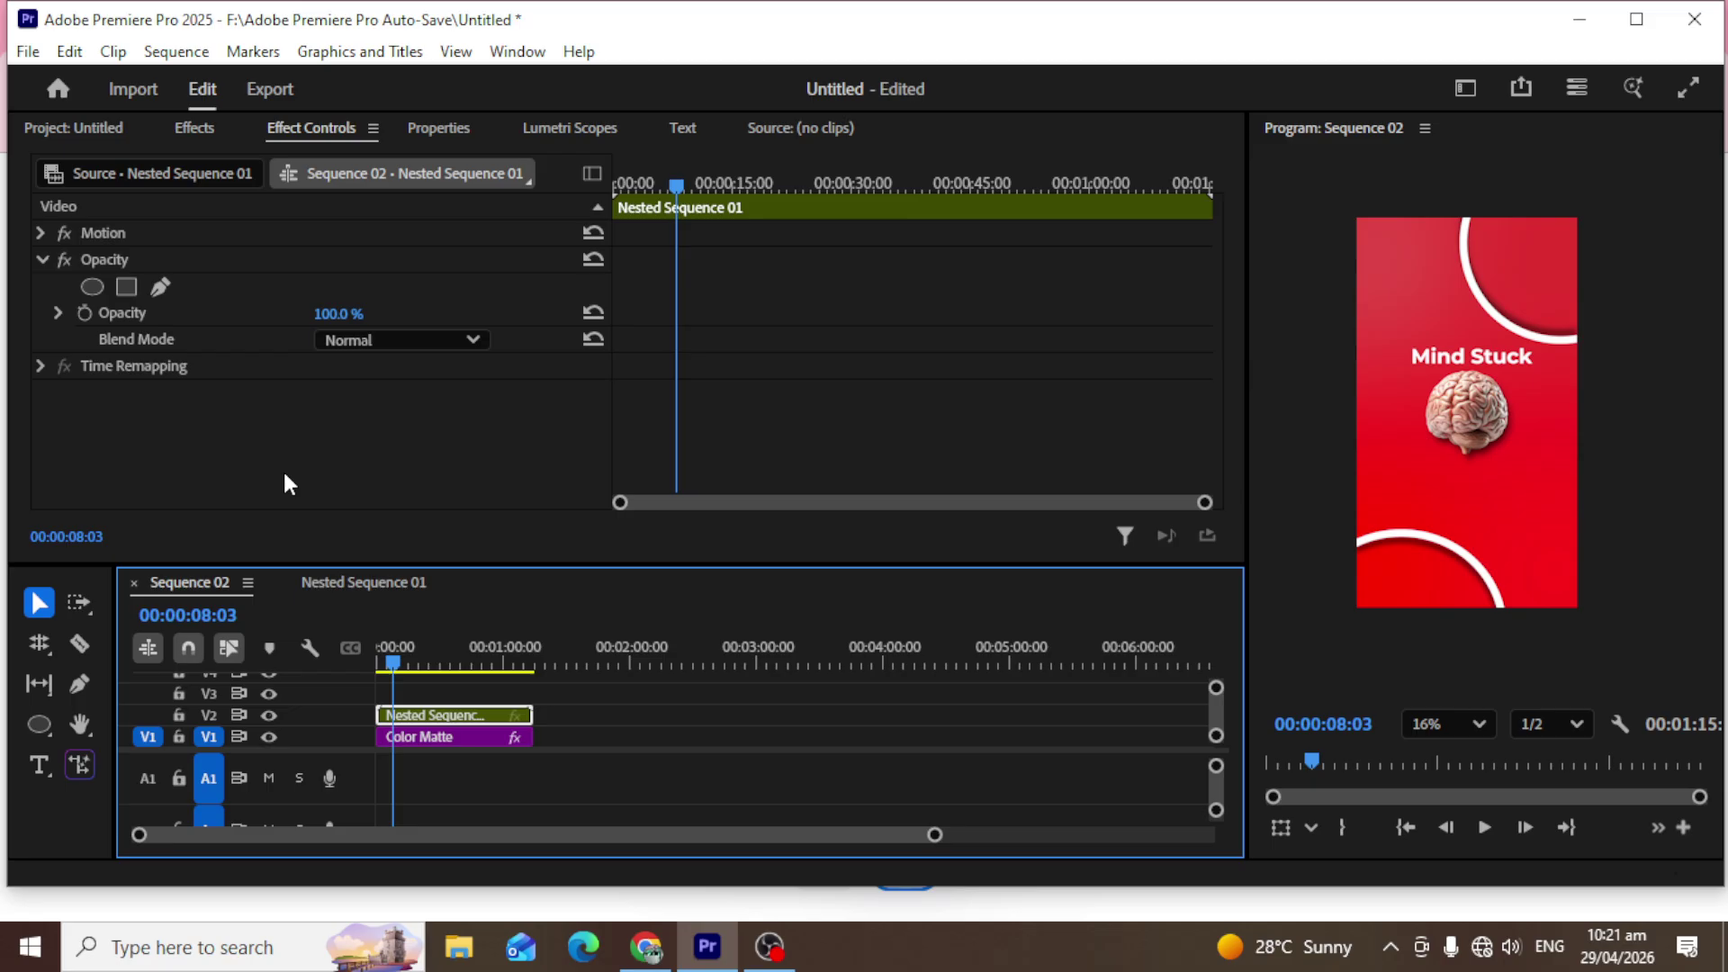
{"action": "left_click", "coordinate": [474, 739]}
{"action": "left_click_drag", "start_coordinate": [531, 737], "coordinate": [652, 736]}
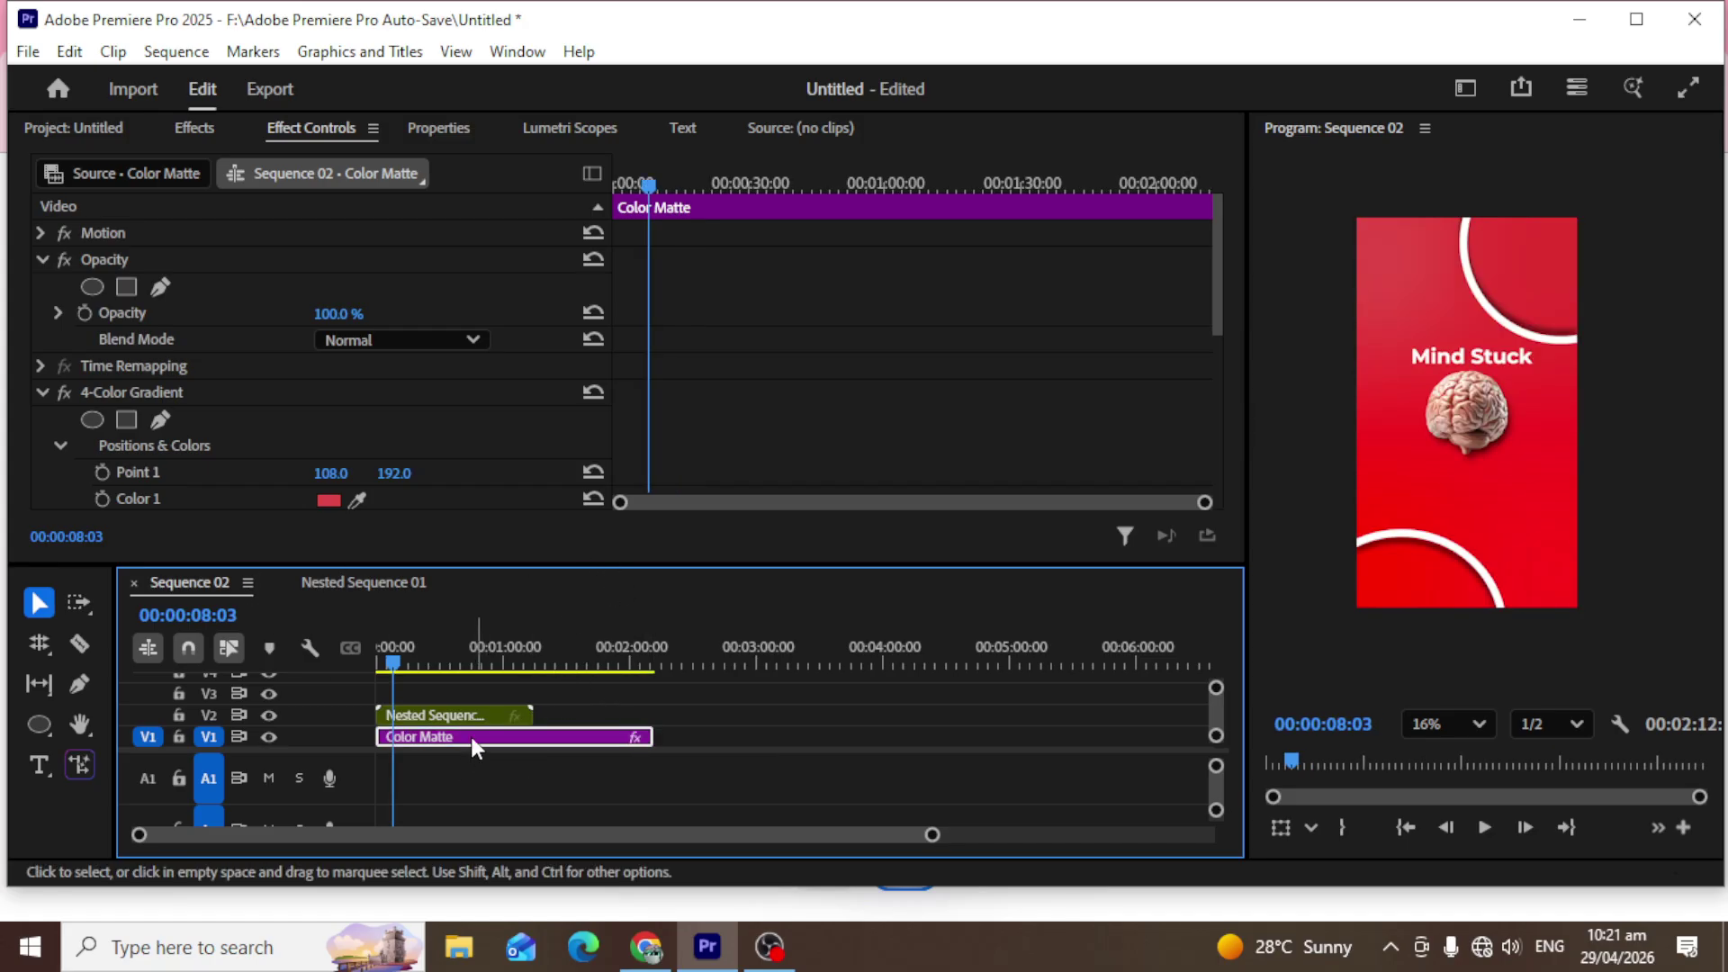
Start Position and Scale keyframes on the nested clip at 00:00:00:00 and set its scale to 163.
{"action": "left_click_drag", "start_coordinate": [445, 709], "coordinate": [348, 648]}
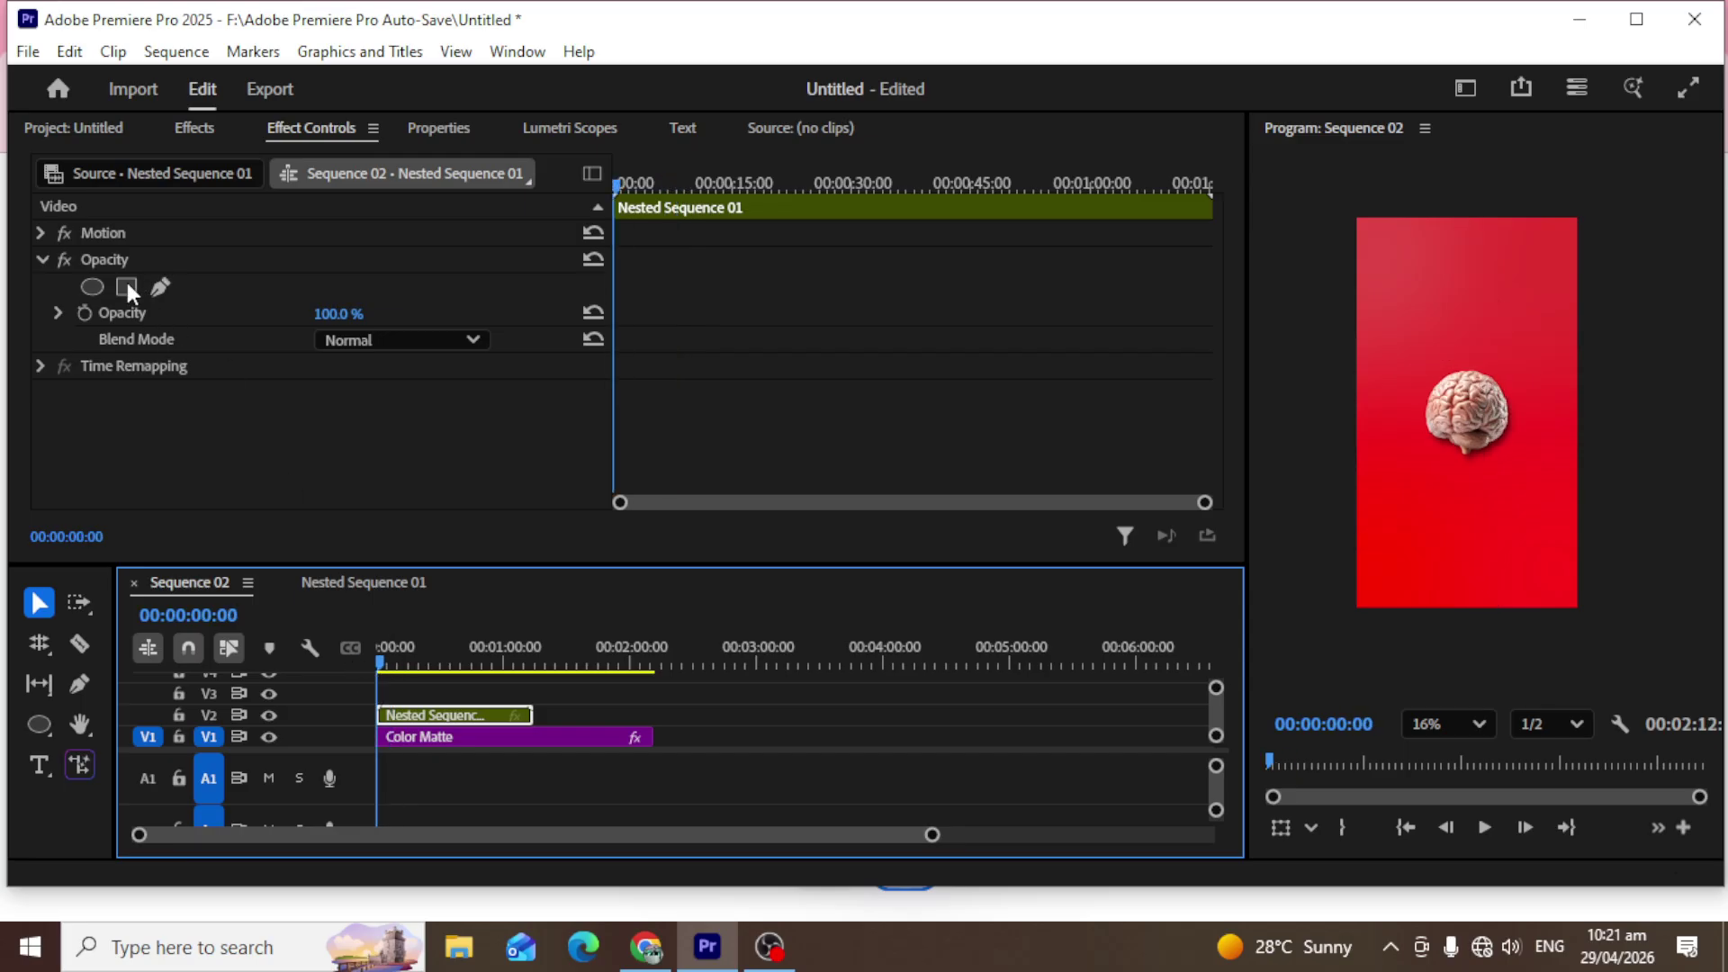
{"action": "left_click", "coordinate": [40, 233]}
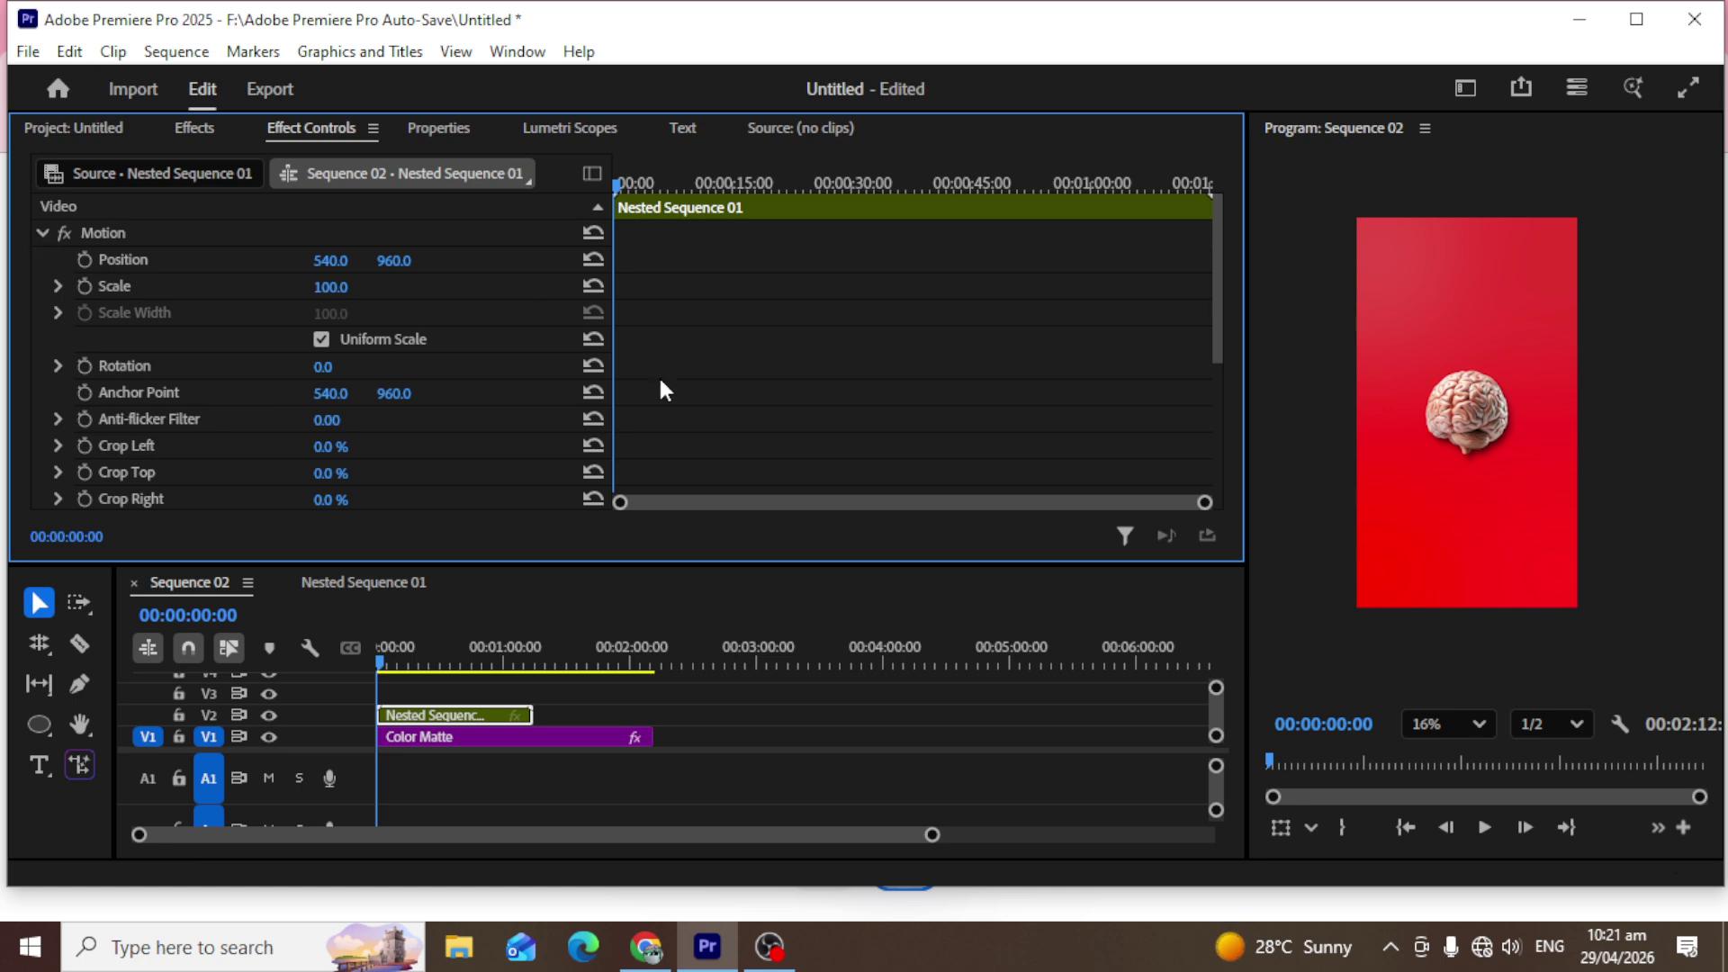
{"action": "left_click", "coordinate": [83, 260]}
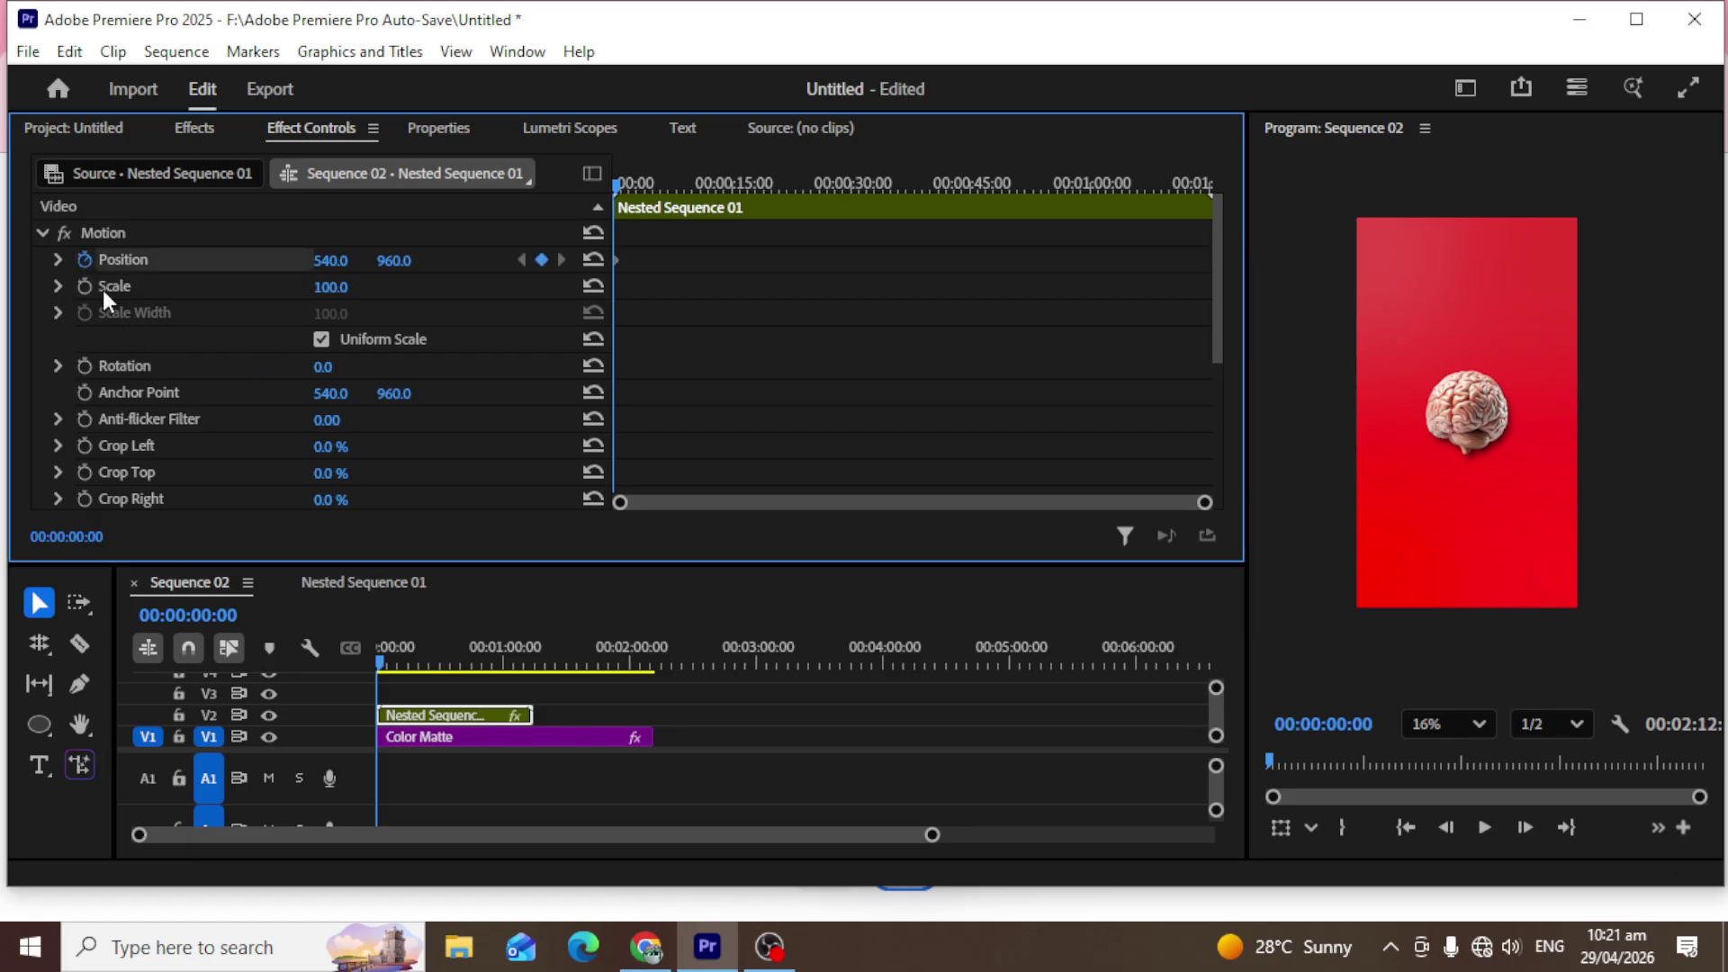
{"action": "left_click", "coordinate": [85, 286]}
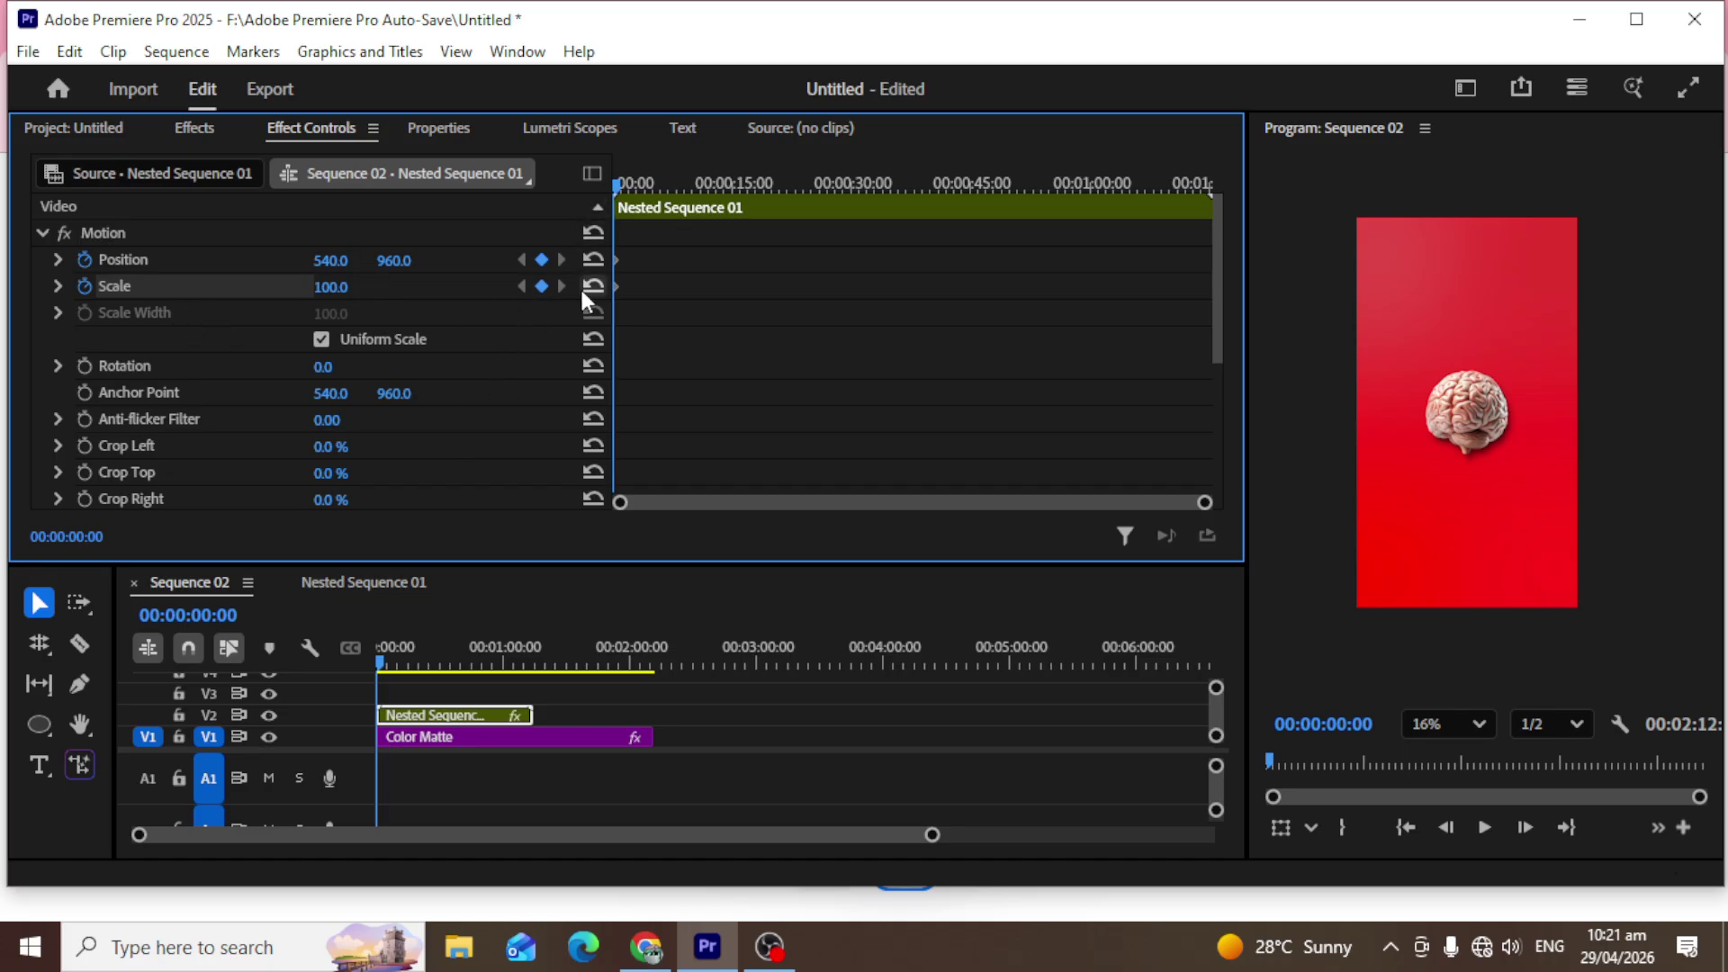
{"action": "left_click_drag", "start_coordinate": [332, 287], "coordinate": [388, 286]}
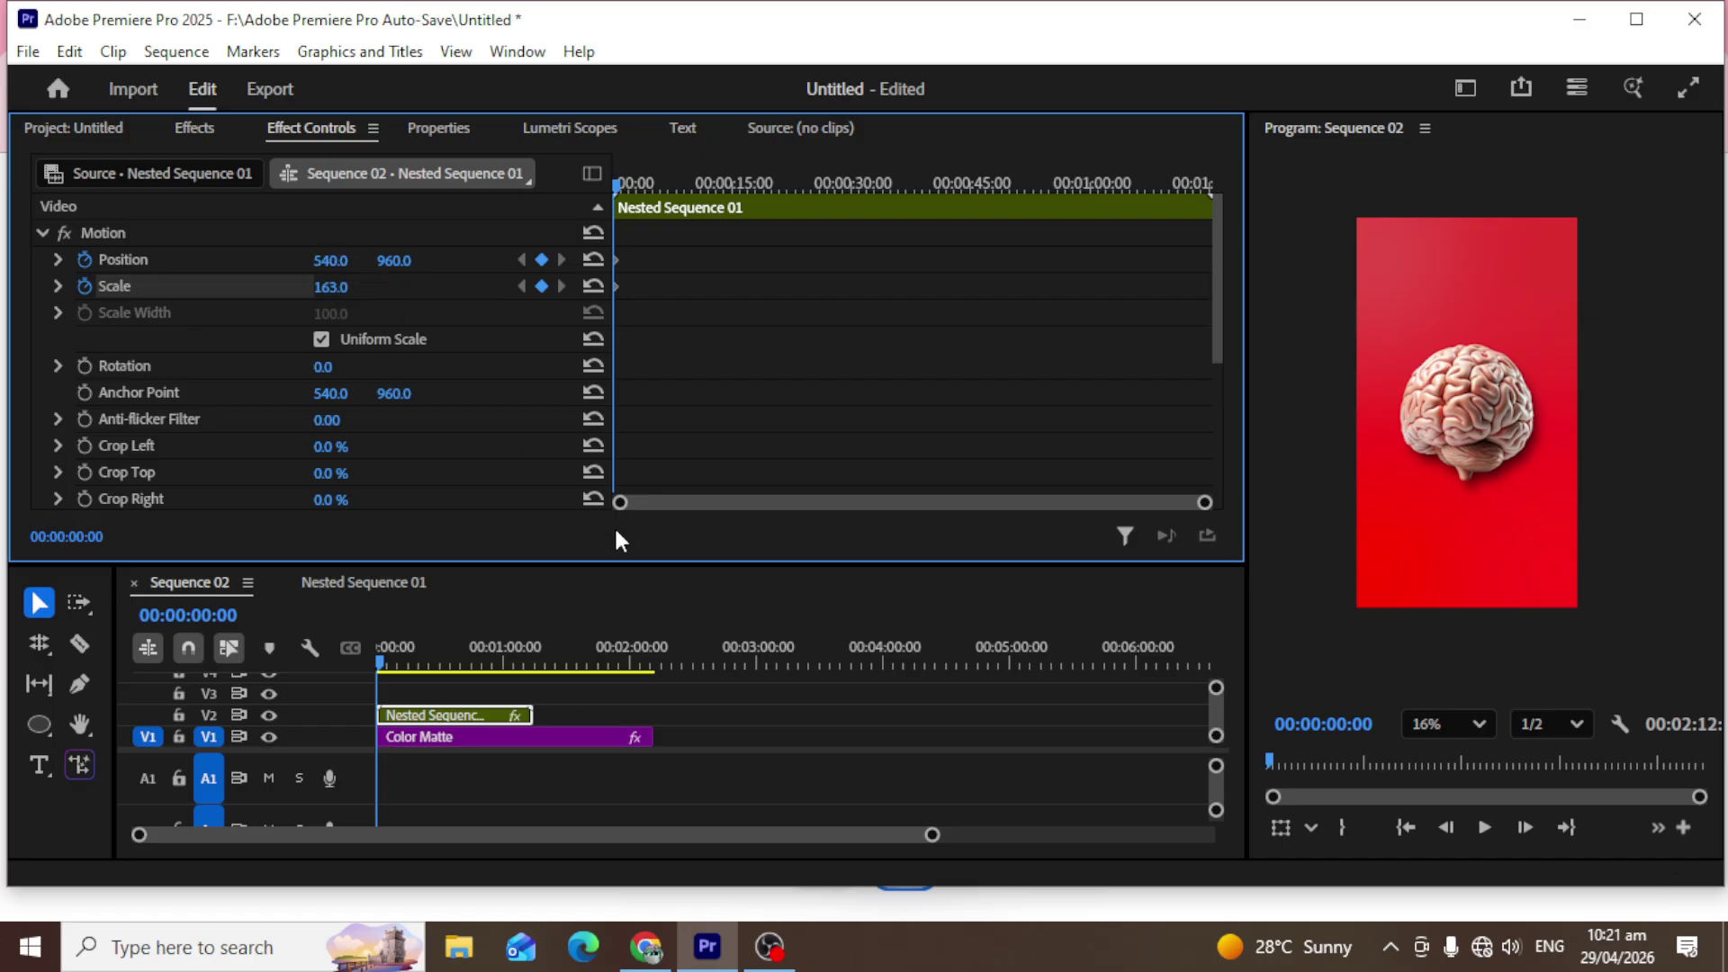
At 00:00:13:16, keyframe the nested clip's scale to 100 and its position to -681, 960, outside the frame.
{"action": "left_click_drag", "start_coordinate": [376, 662], "coordinate": [423, 672]}
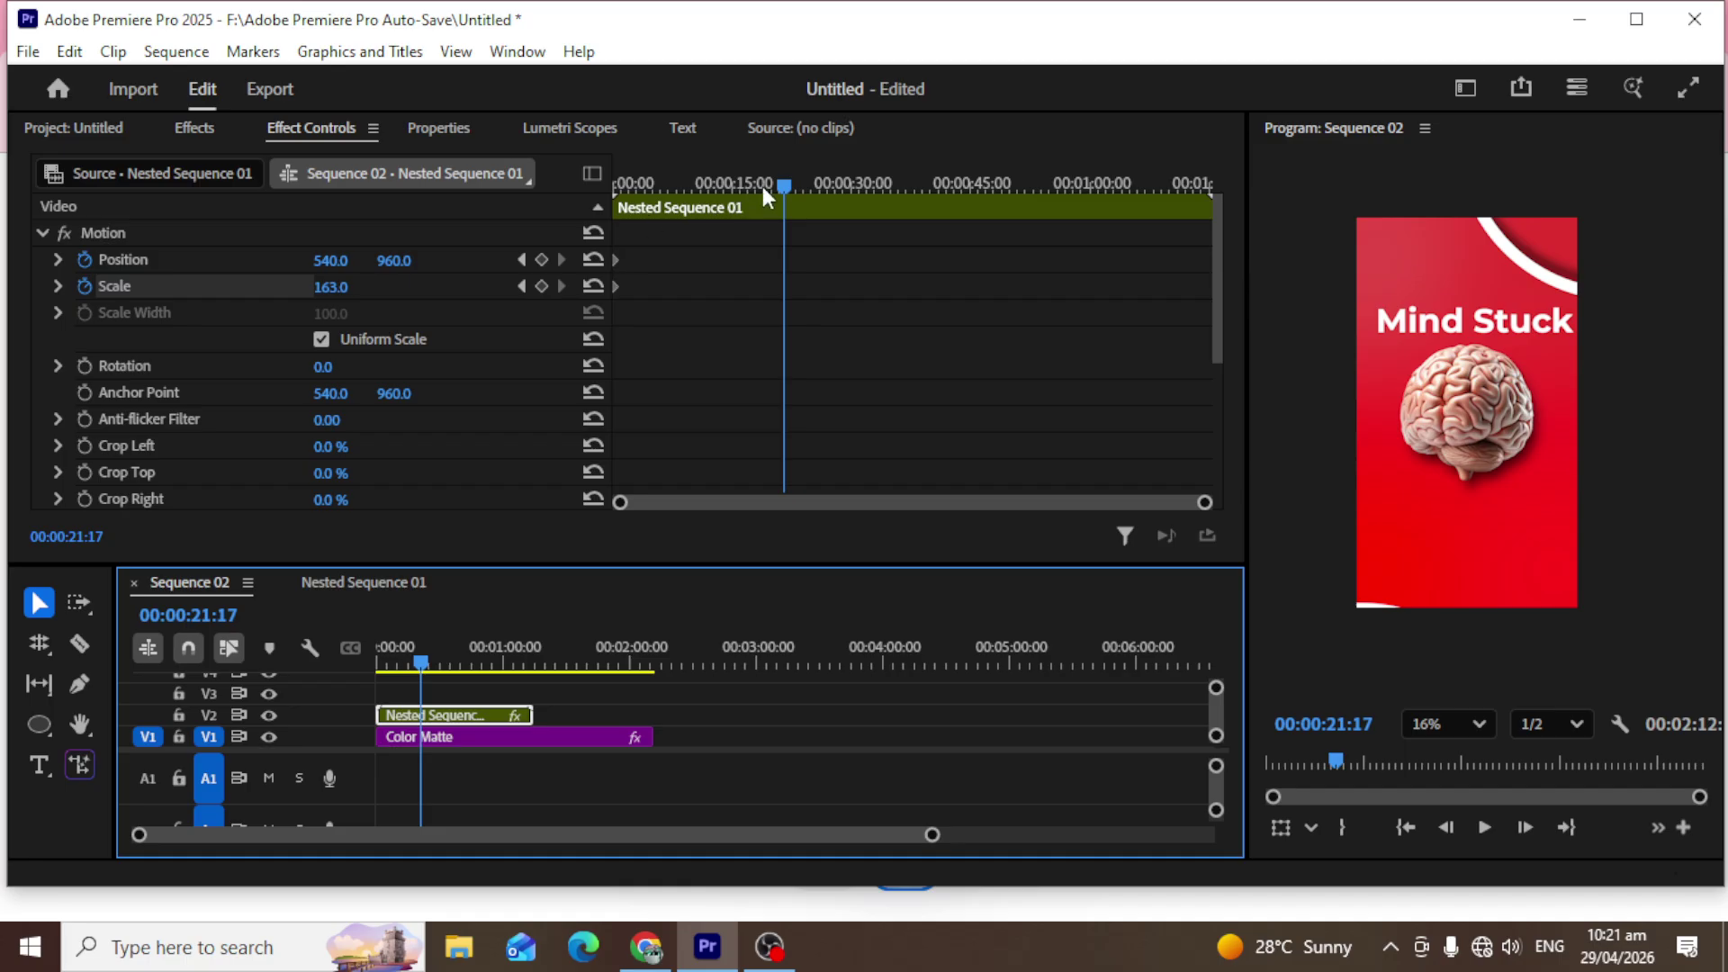
{"action": "left_click_drag", "start_coordinate": [779, 192], "coordinate": [729, 207]}
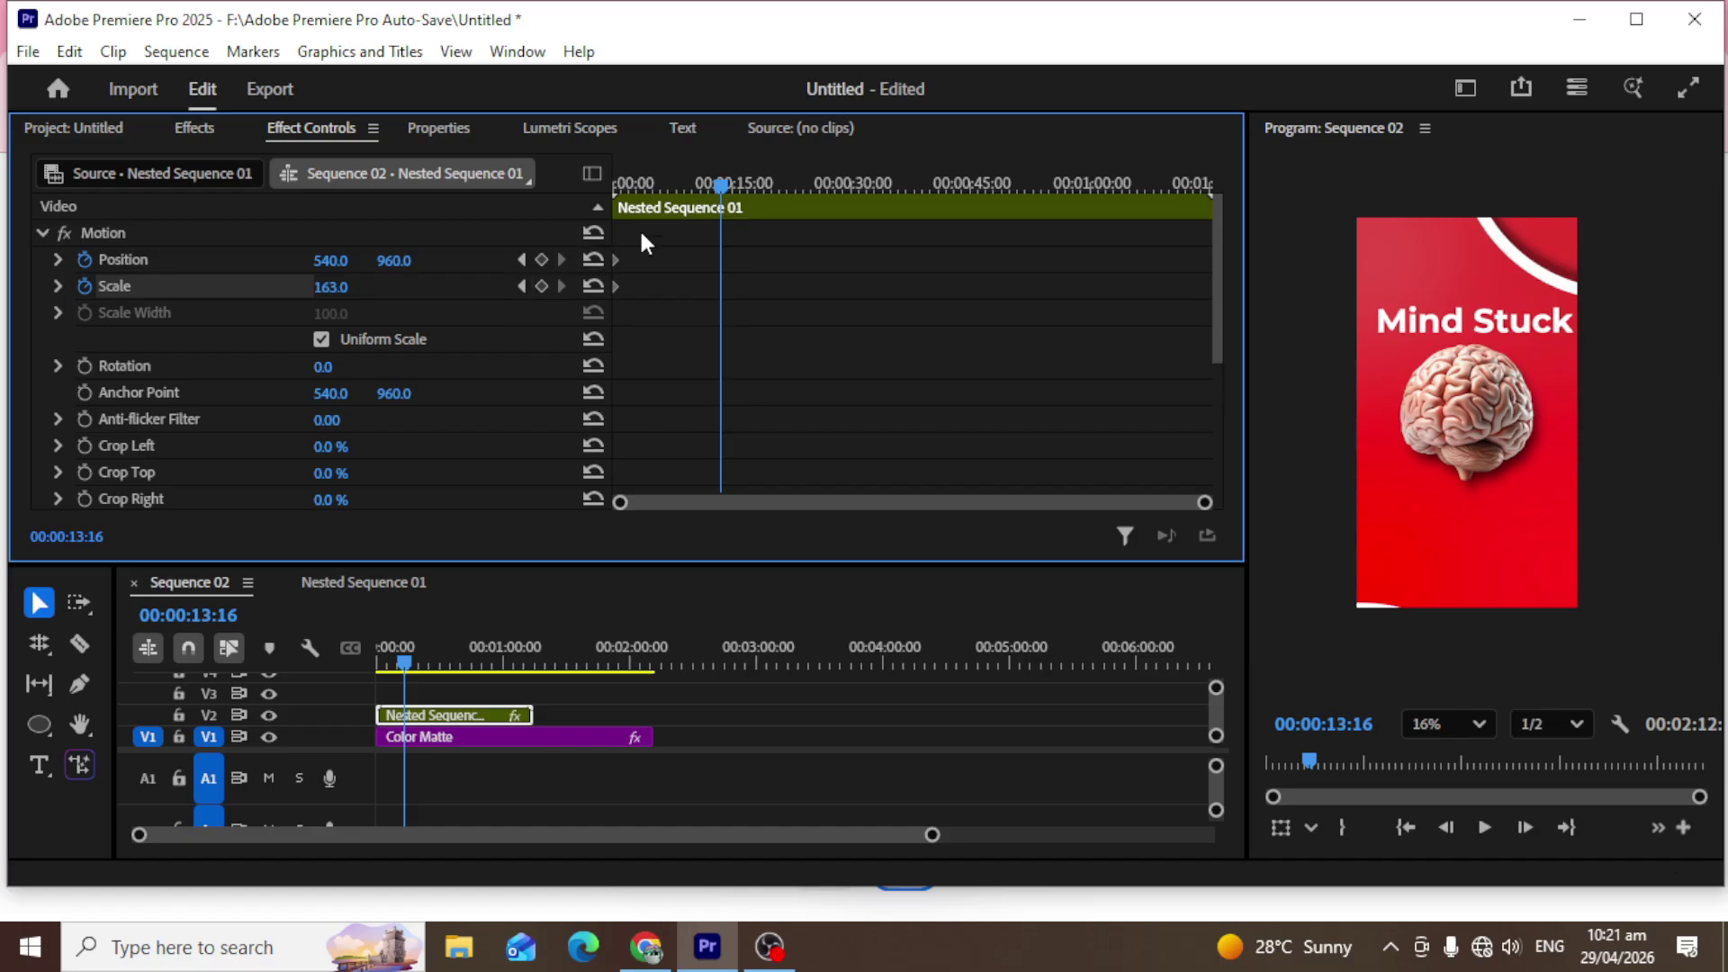
{"action": "left_click", "coordinate": [594, 285]}
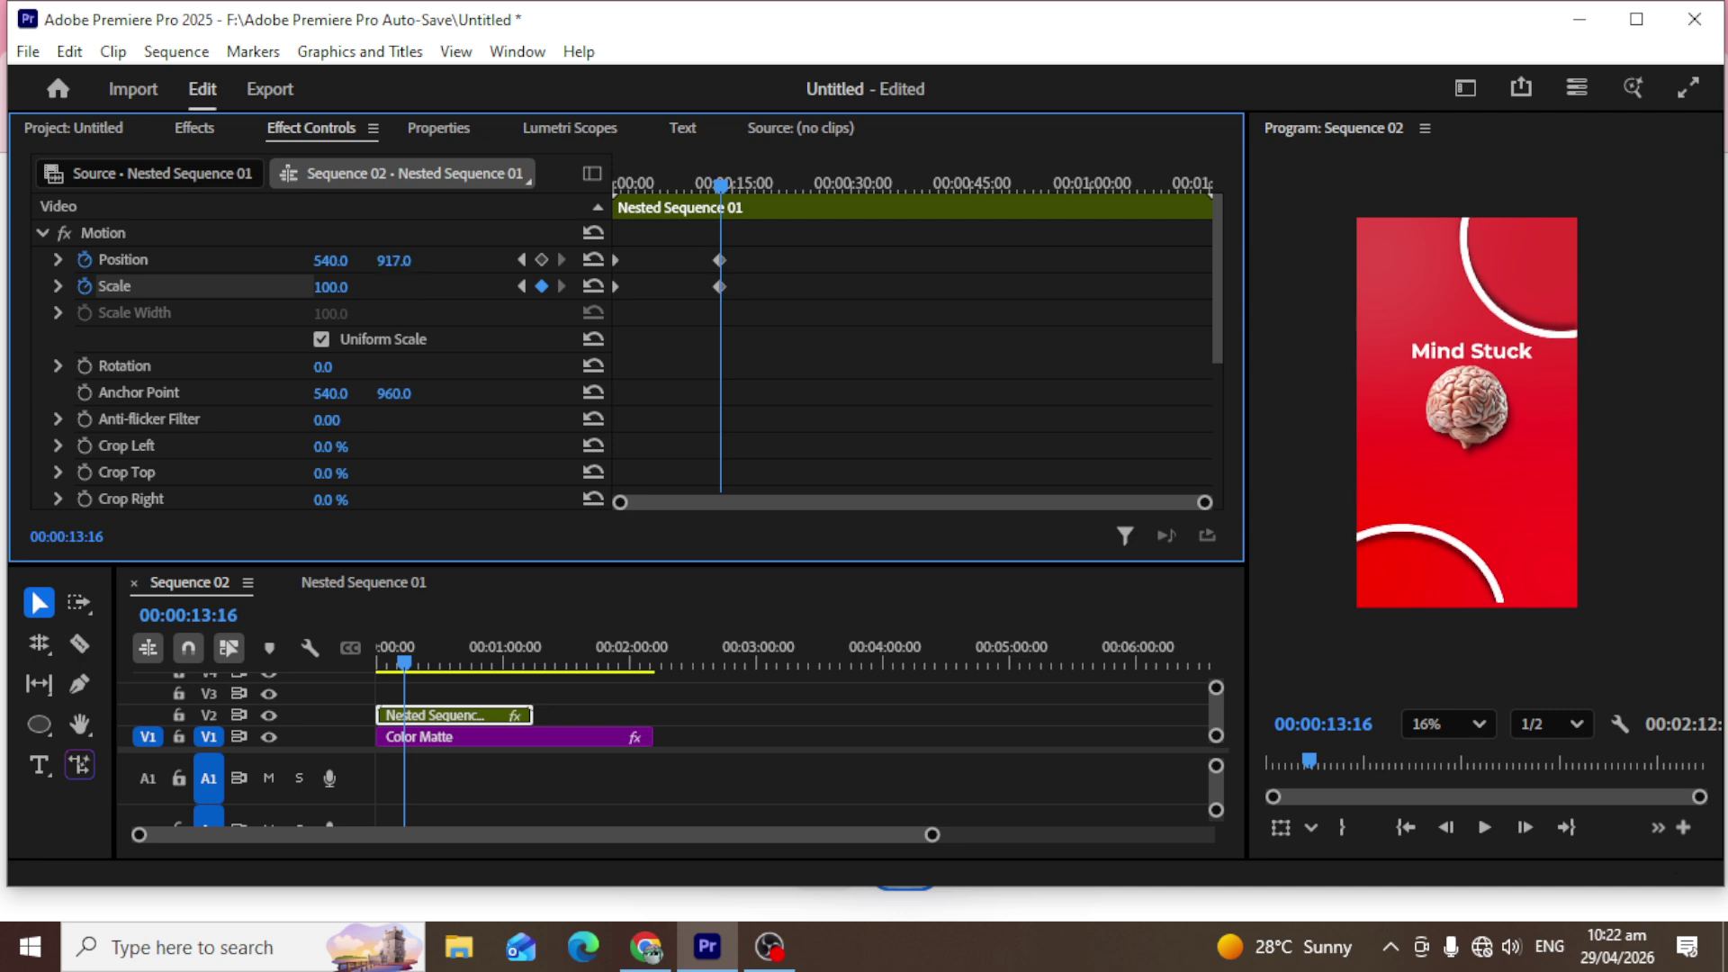
{"action": "left_click_drag", "start_coordinate": [331, 260], "coordinate": [90, 260]}
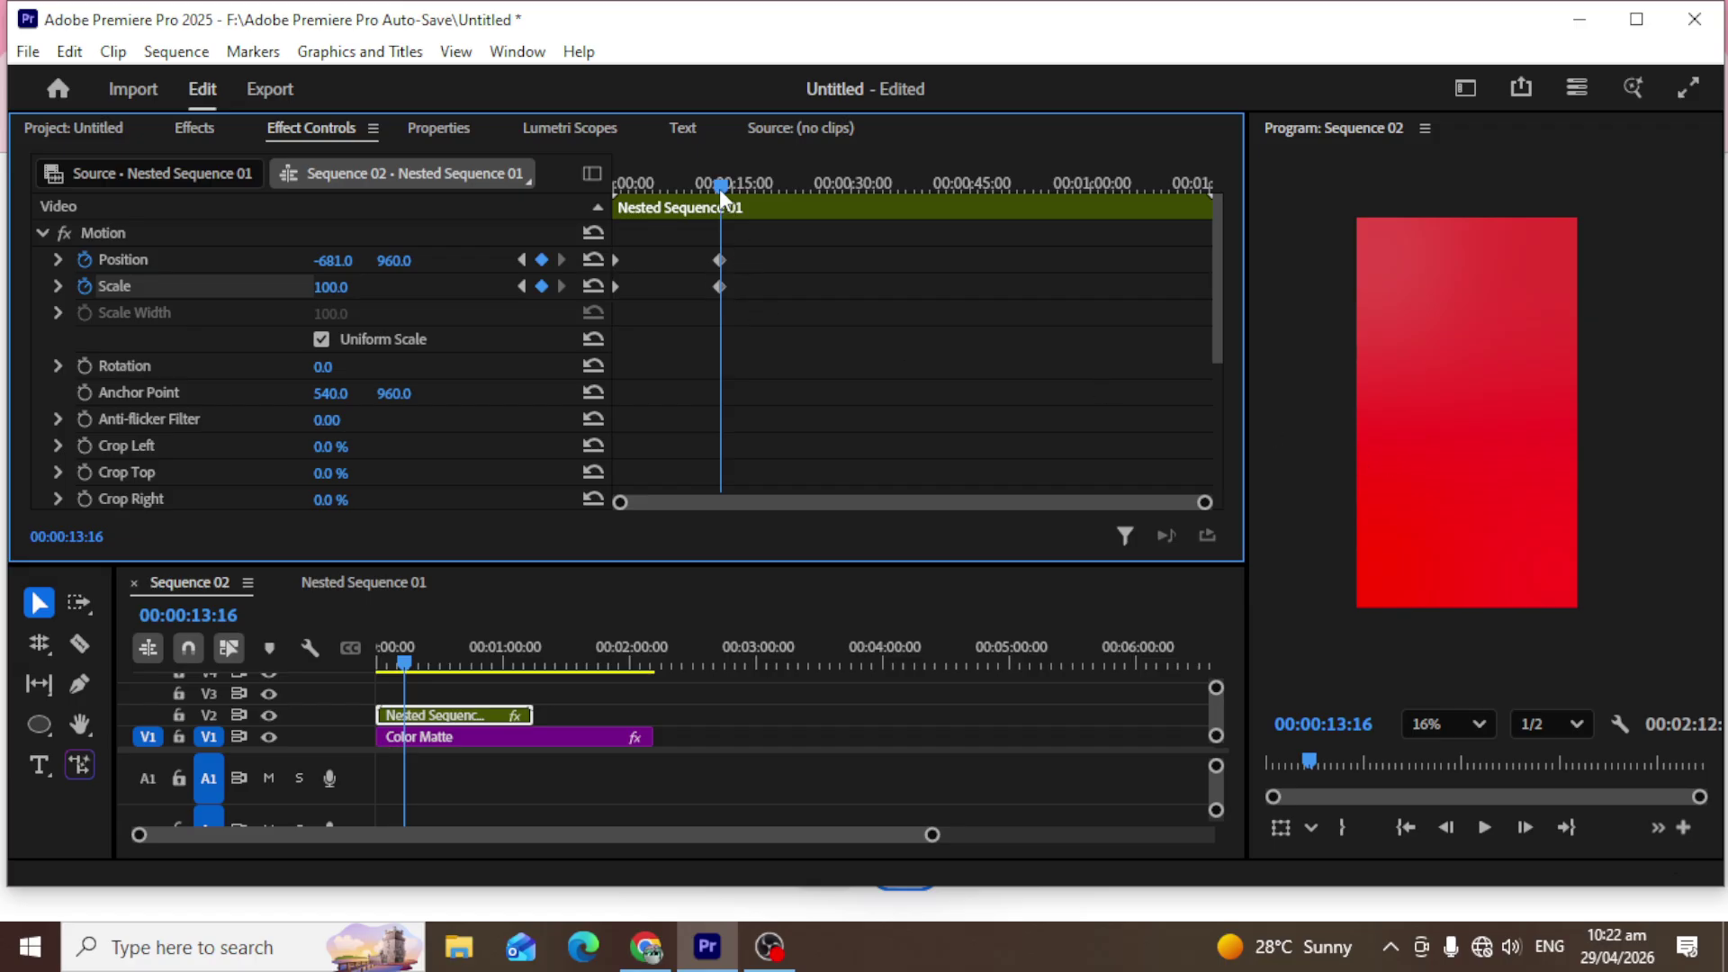
Preview the zoom-out from the start and move the nested clip's second Scale keyframe earlier, to about 00:00:04:16.
{"action": "left_click_drag", "start_coordinate": [720, 189], "coordinate": [589, 207]}
{"action": "key", "text": "space"}
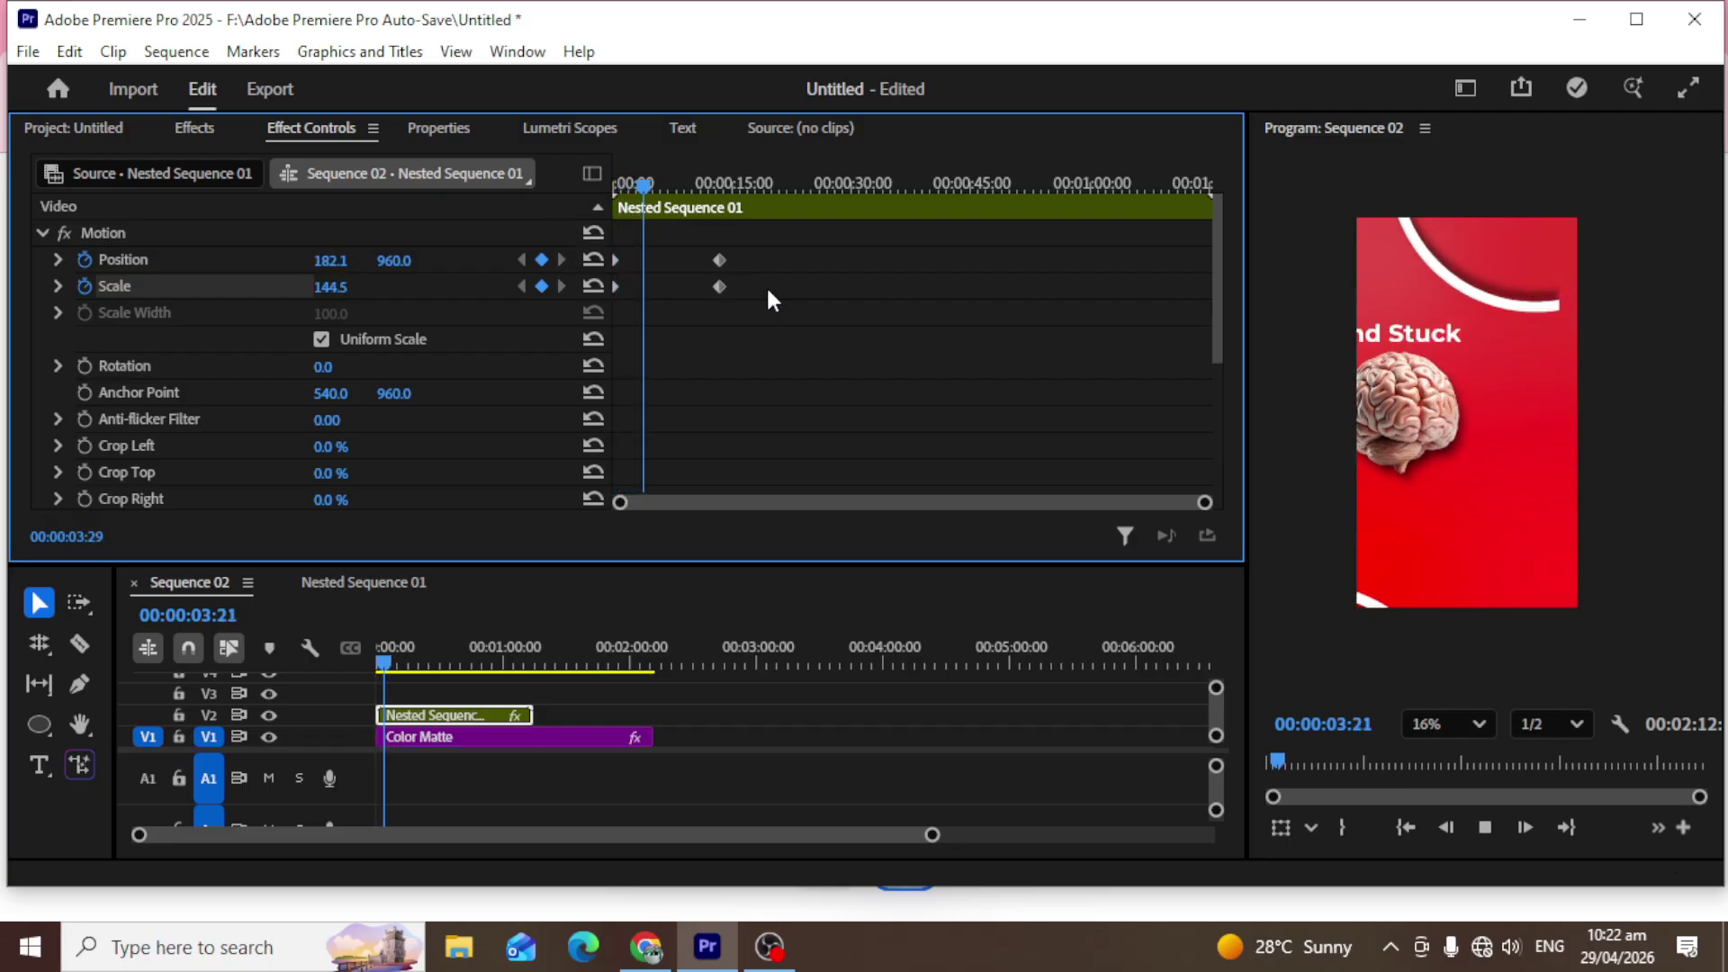
{"action": "key", "text": "space"}
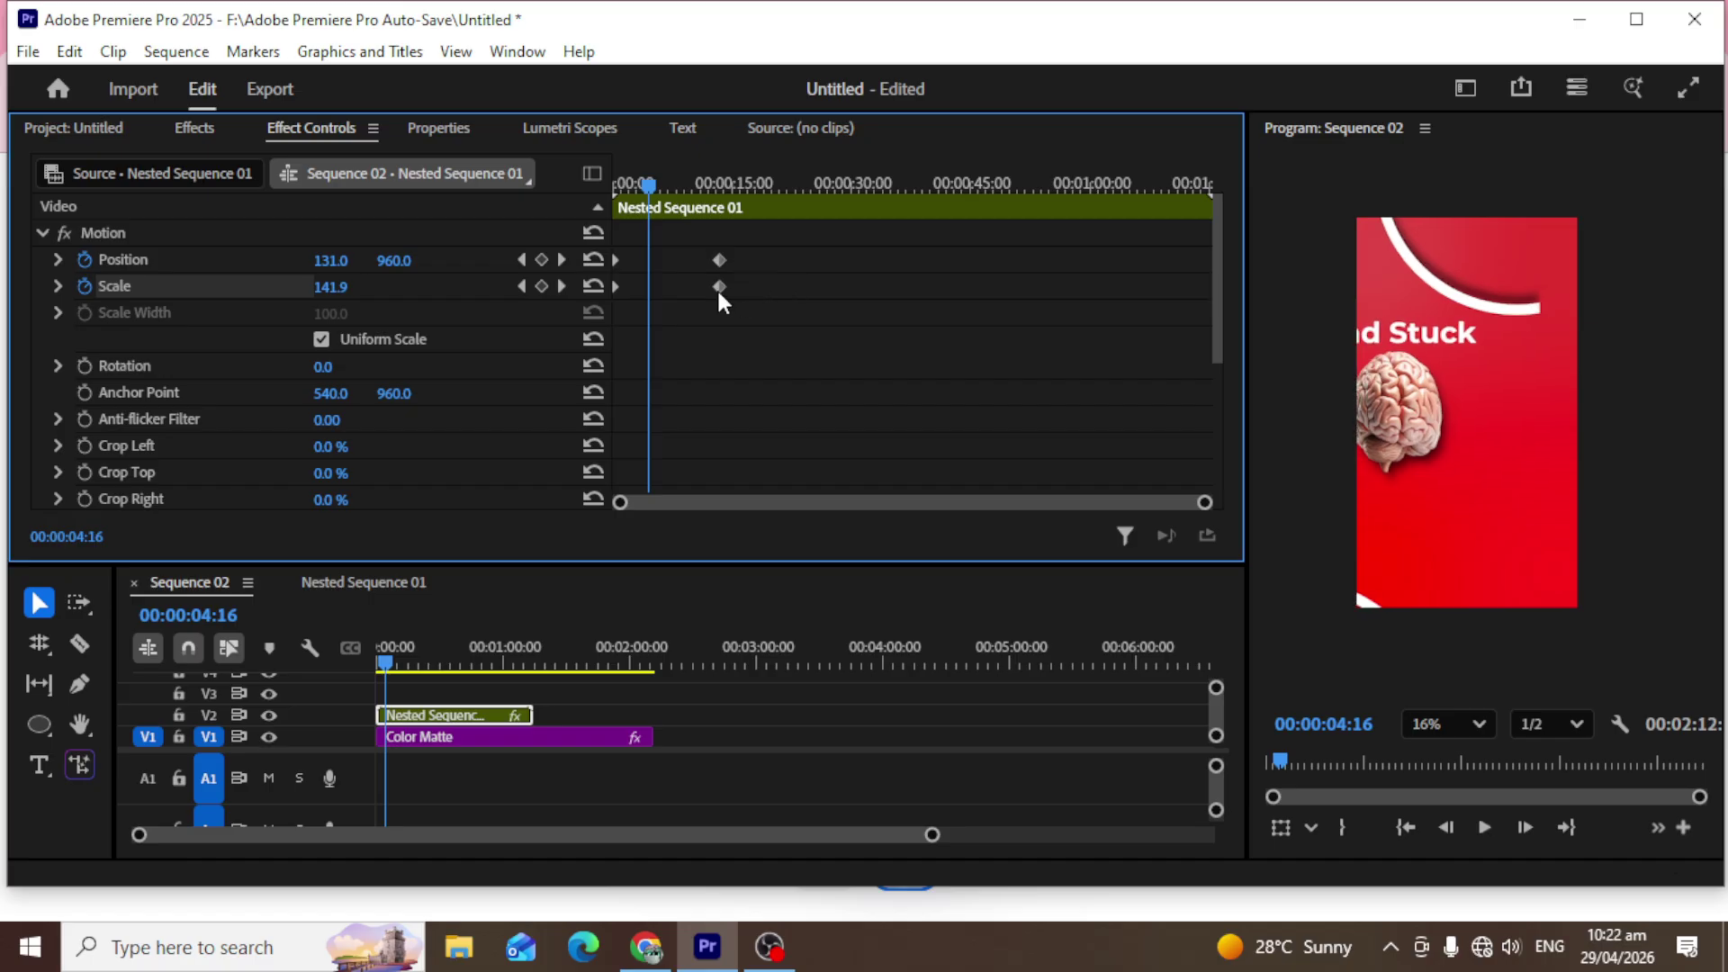
{"action": "left_click_drag", "start_coordinate": [704, 284], "coordinate": [655, 285]}
Delete the nested clip's second Position keyframe and turn off its Position animation at 00:00:00:00.
{"action": "left_click", "coordinate": [720, 261]}
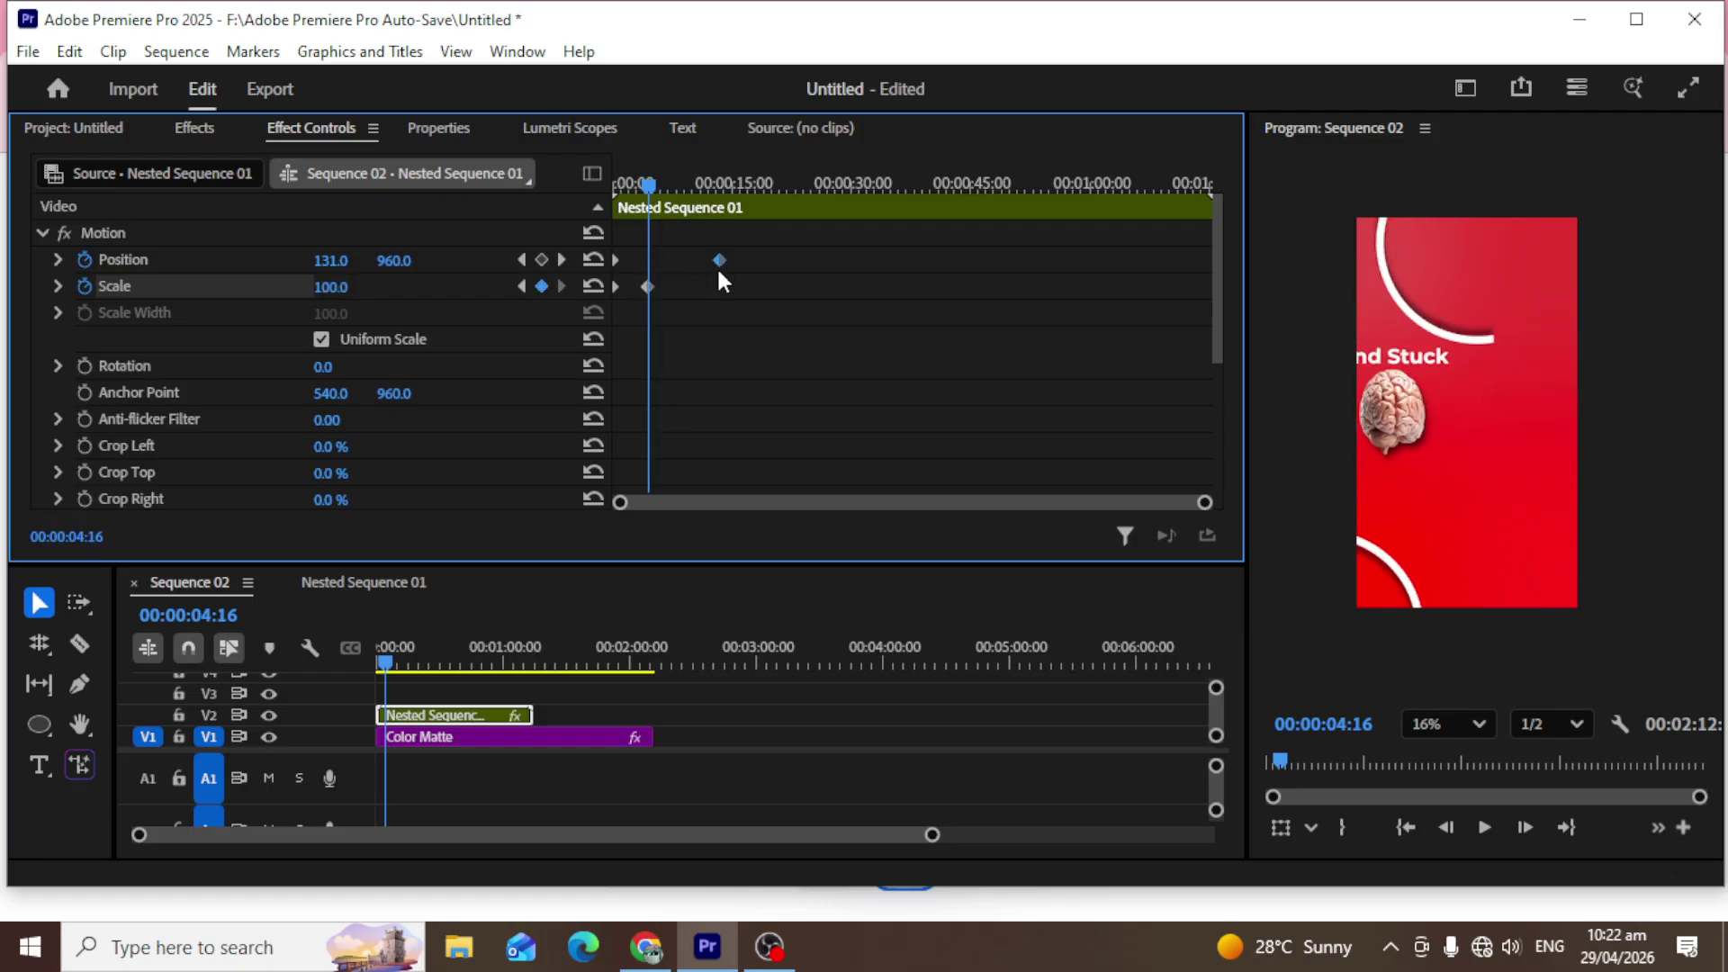
{"action": "key", "text": "Delete"}
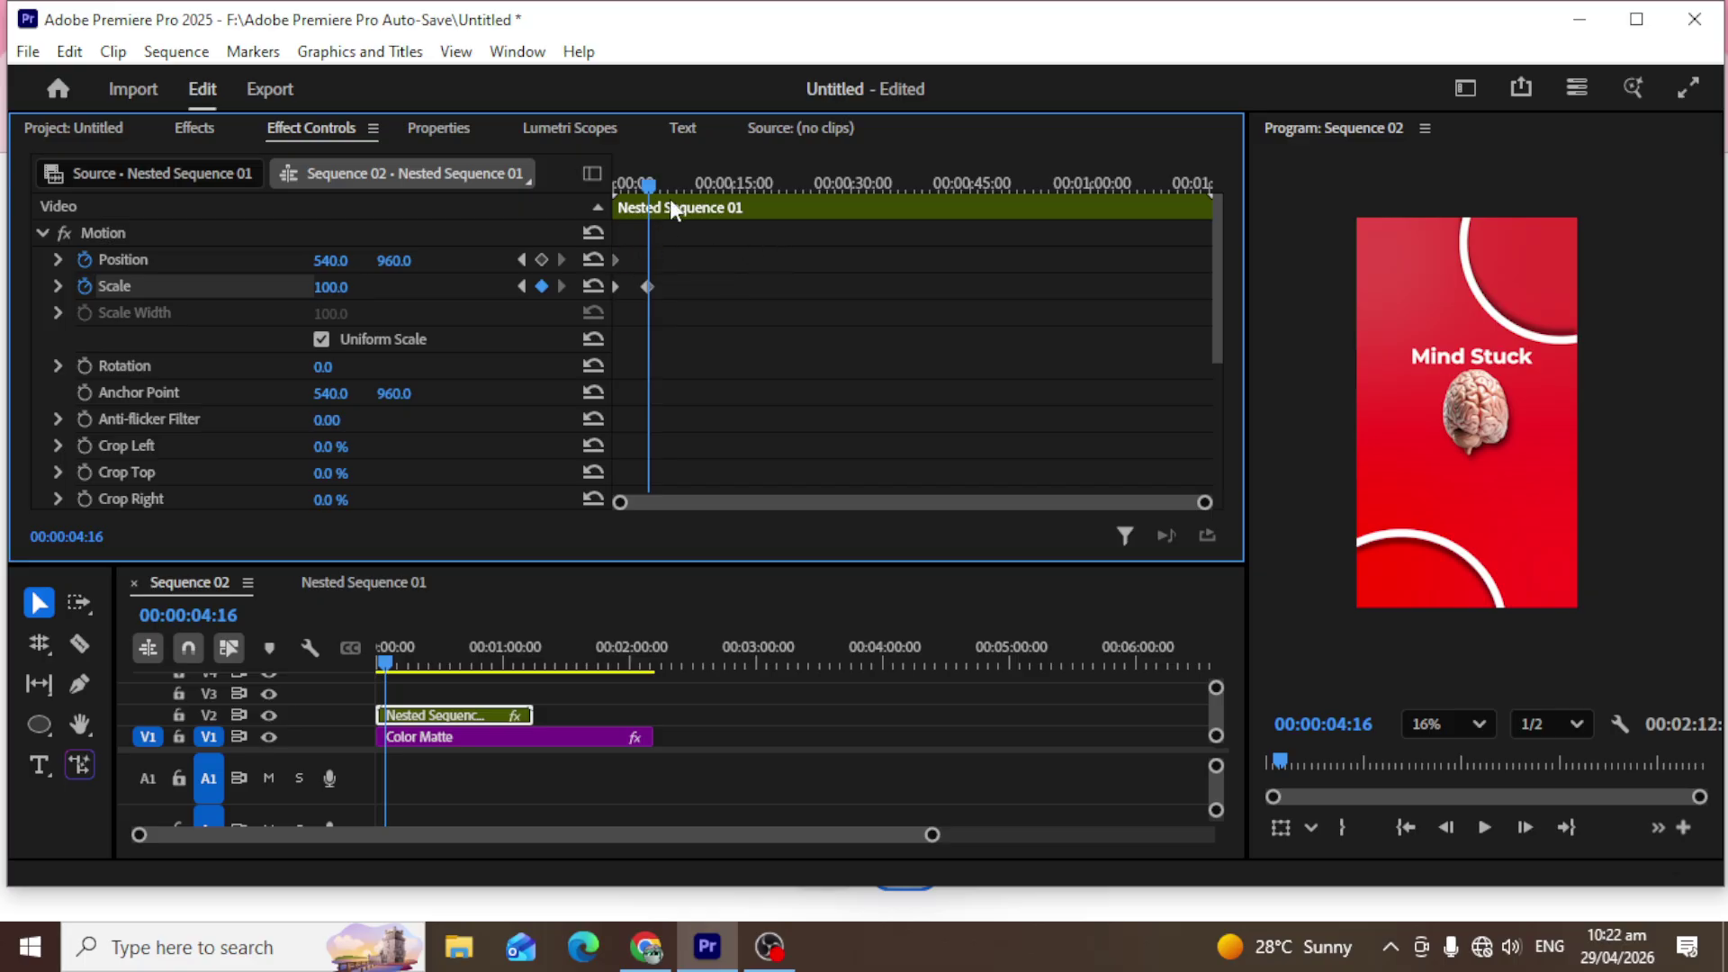
{"action": "left_click_drag", "start_coordinate": [649, 185], "coordinate": [557, 193]}
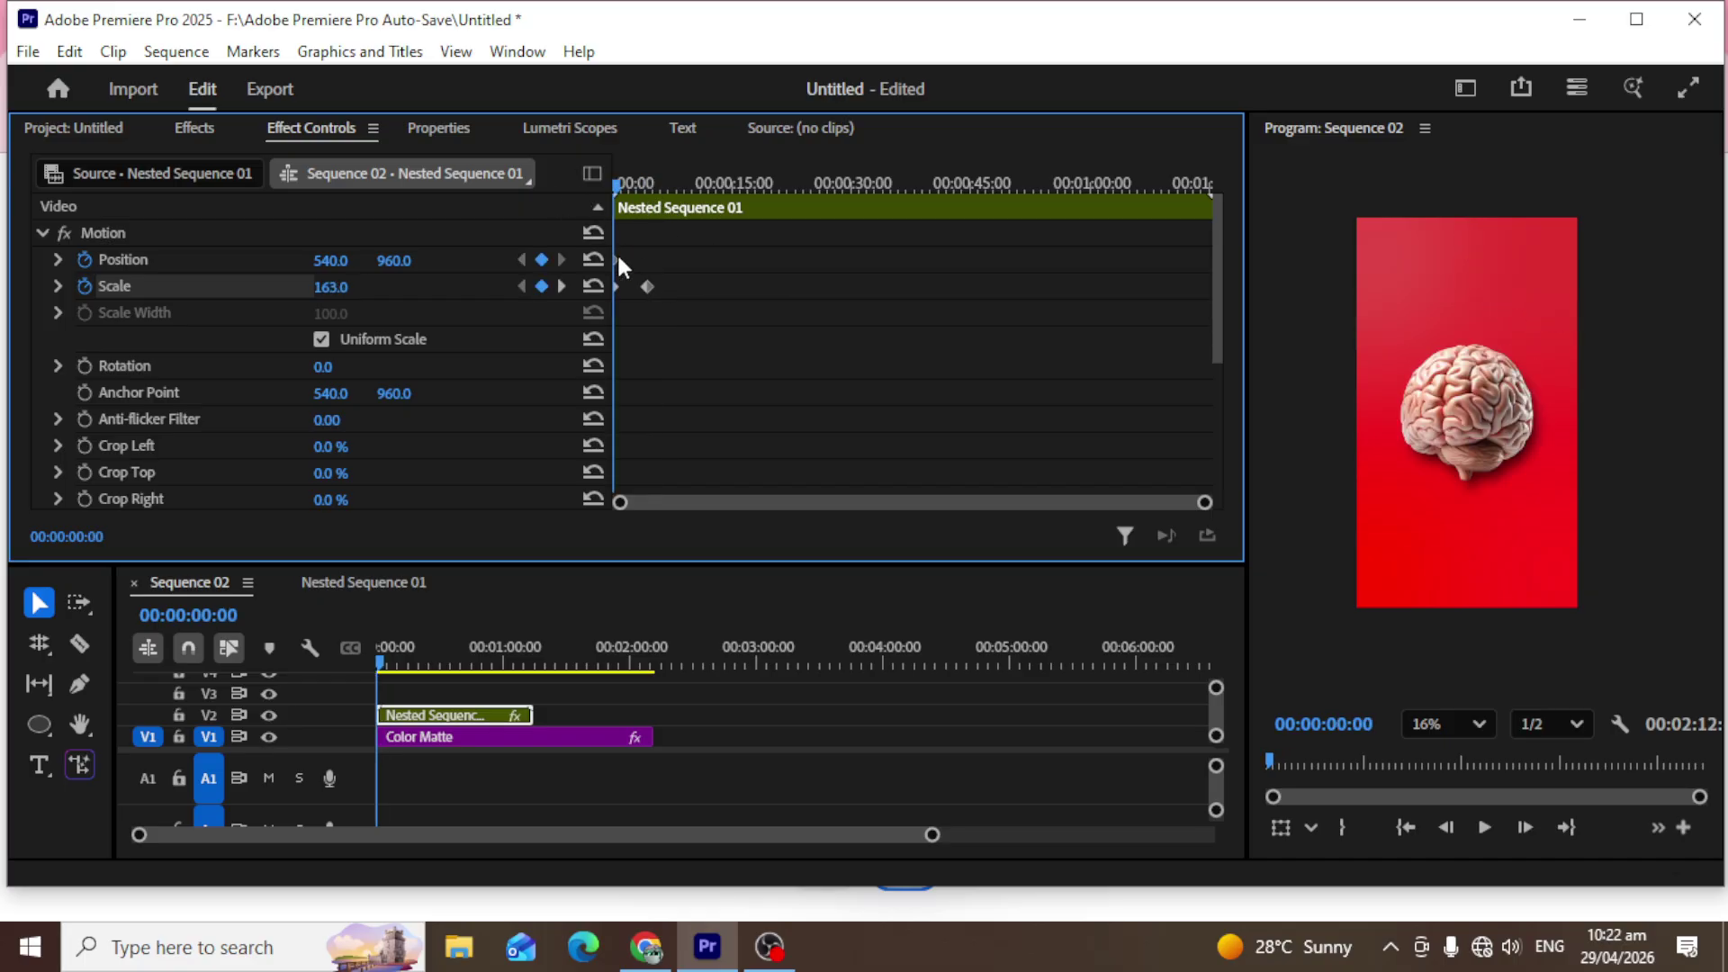
{"action": "left_click", "coordinate": [83, 259]}
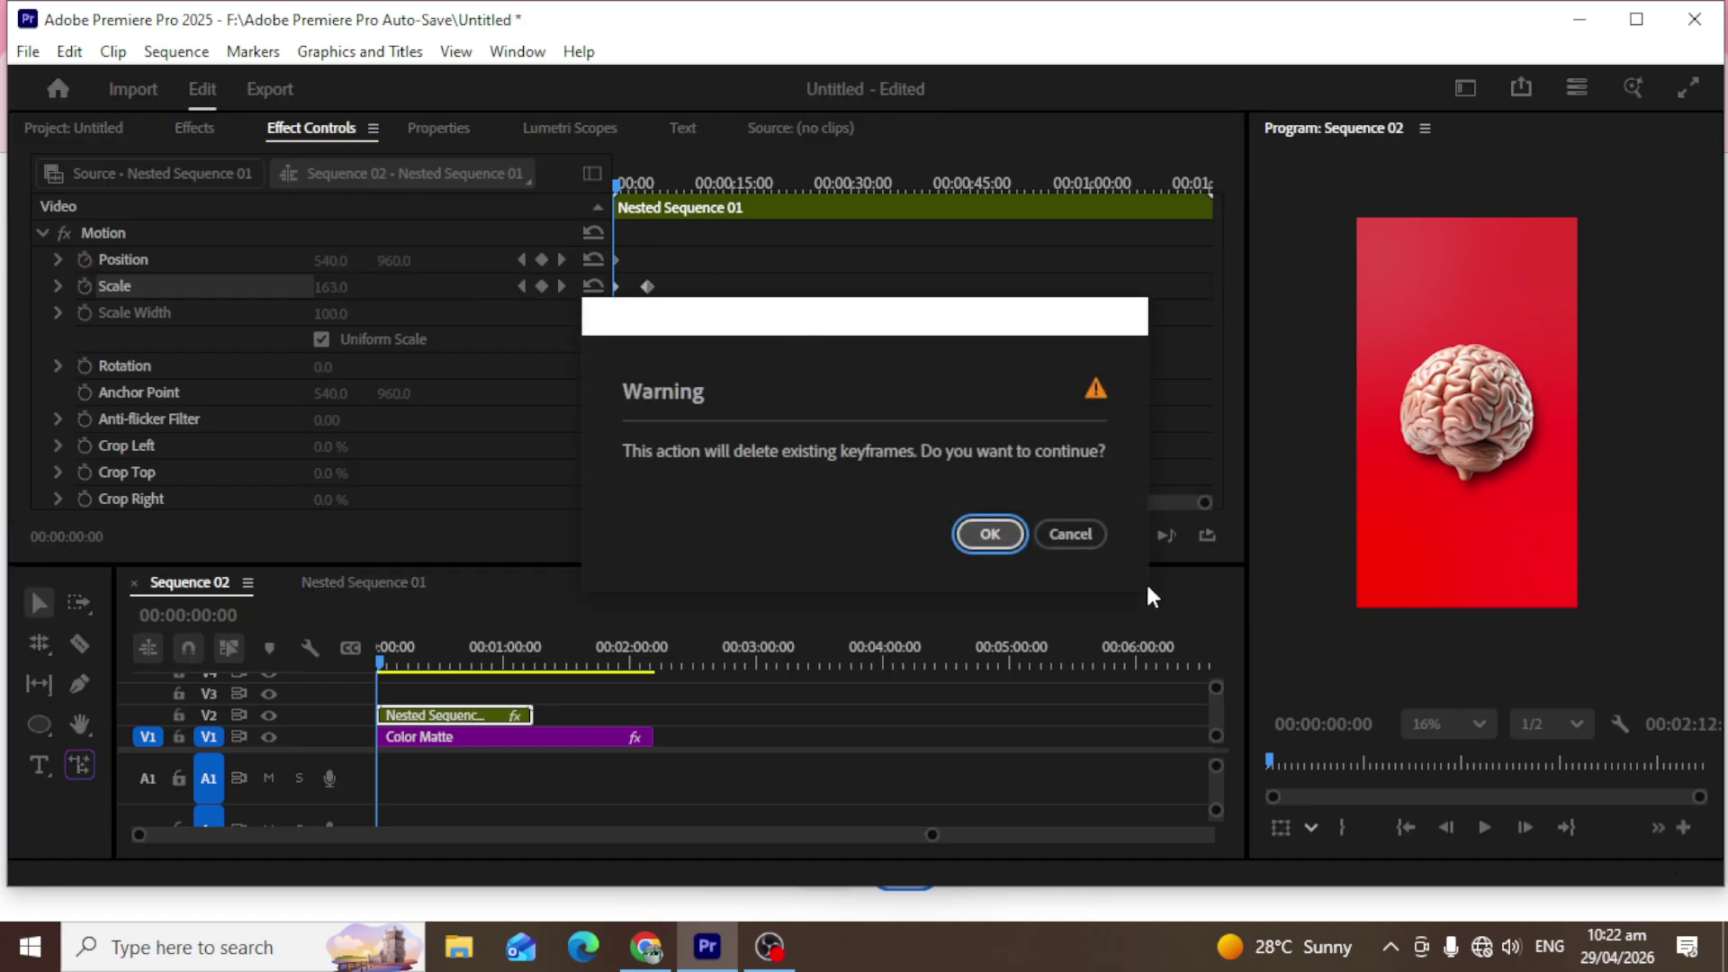
{"action": "left_click", "coordinate": [987, 536]}
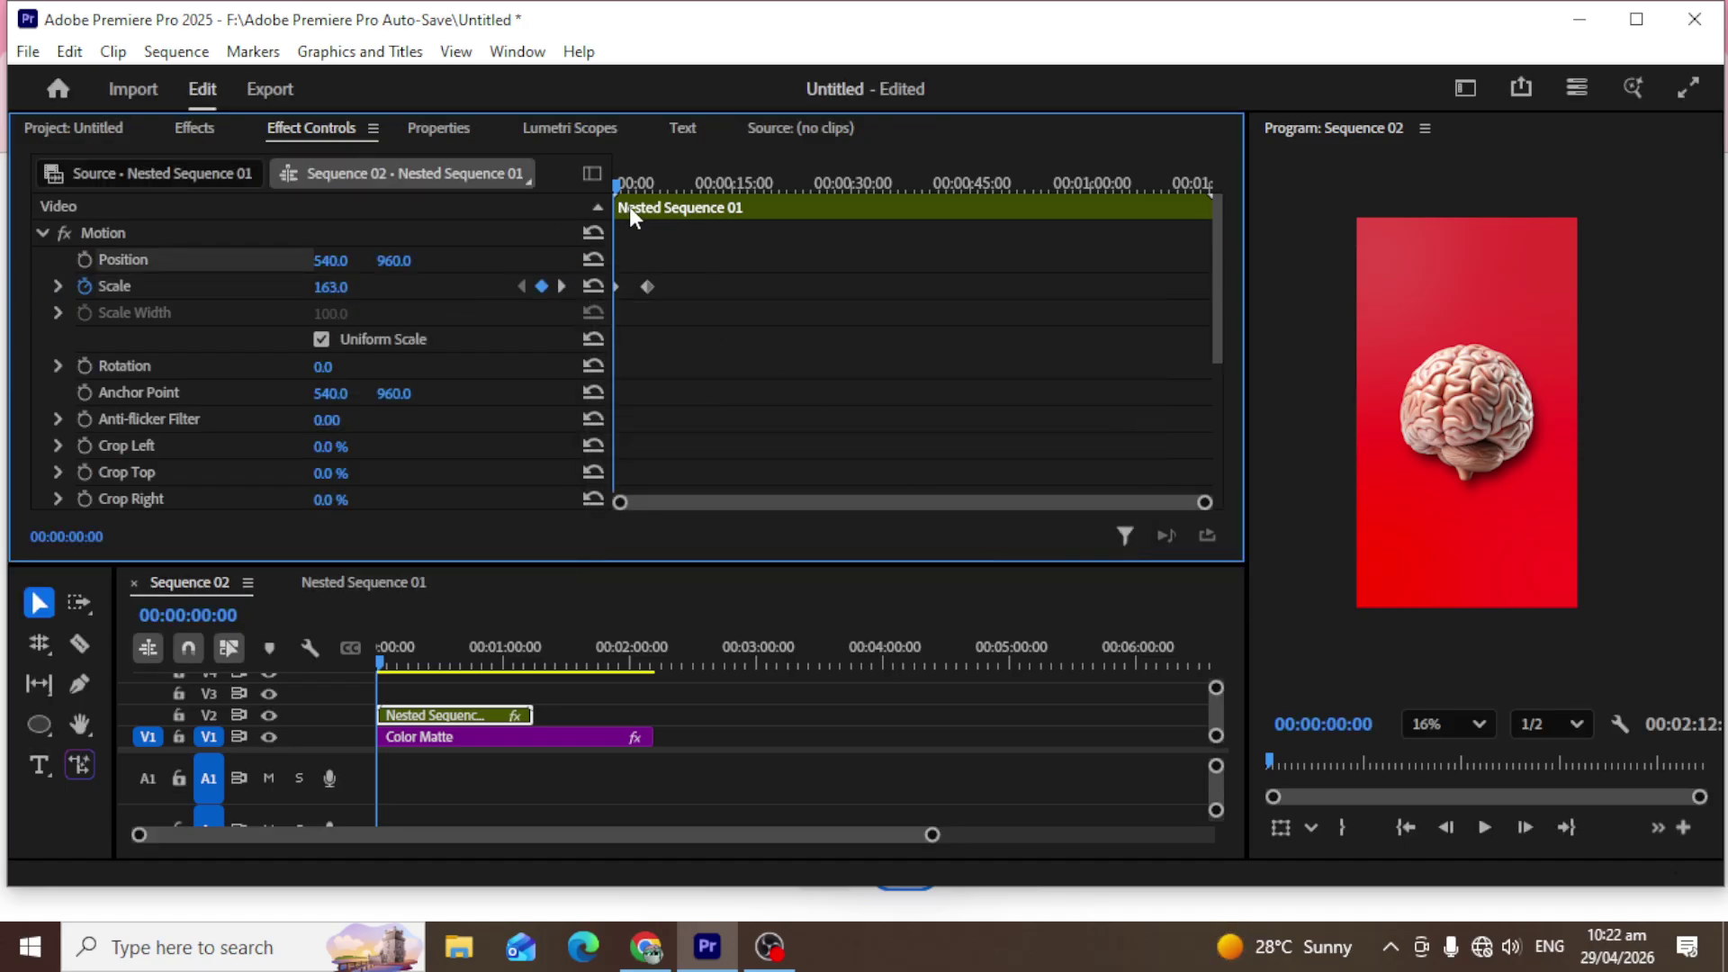
Preview the zoom-out and move the nested clip's second Scale keyframe to about one second to speed it up.
{"action": "key", "text": "space"}
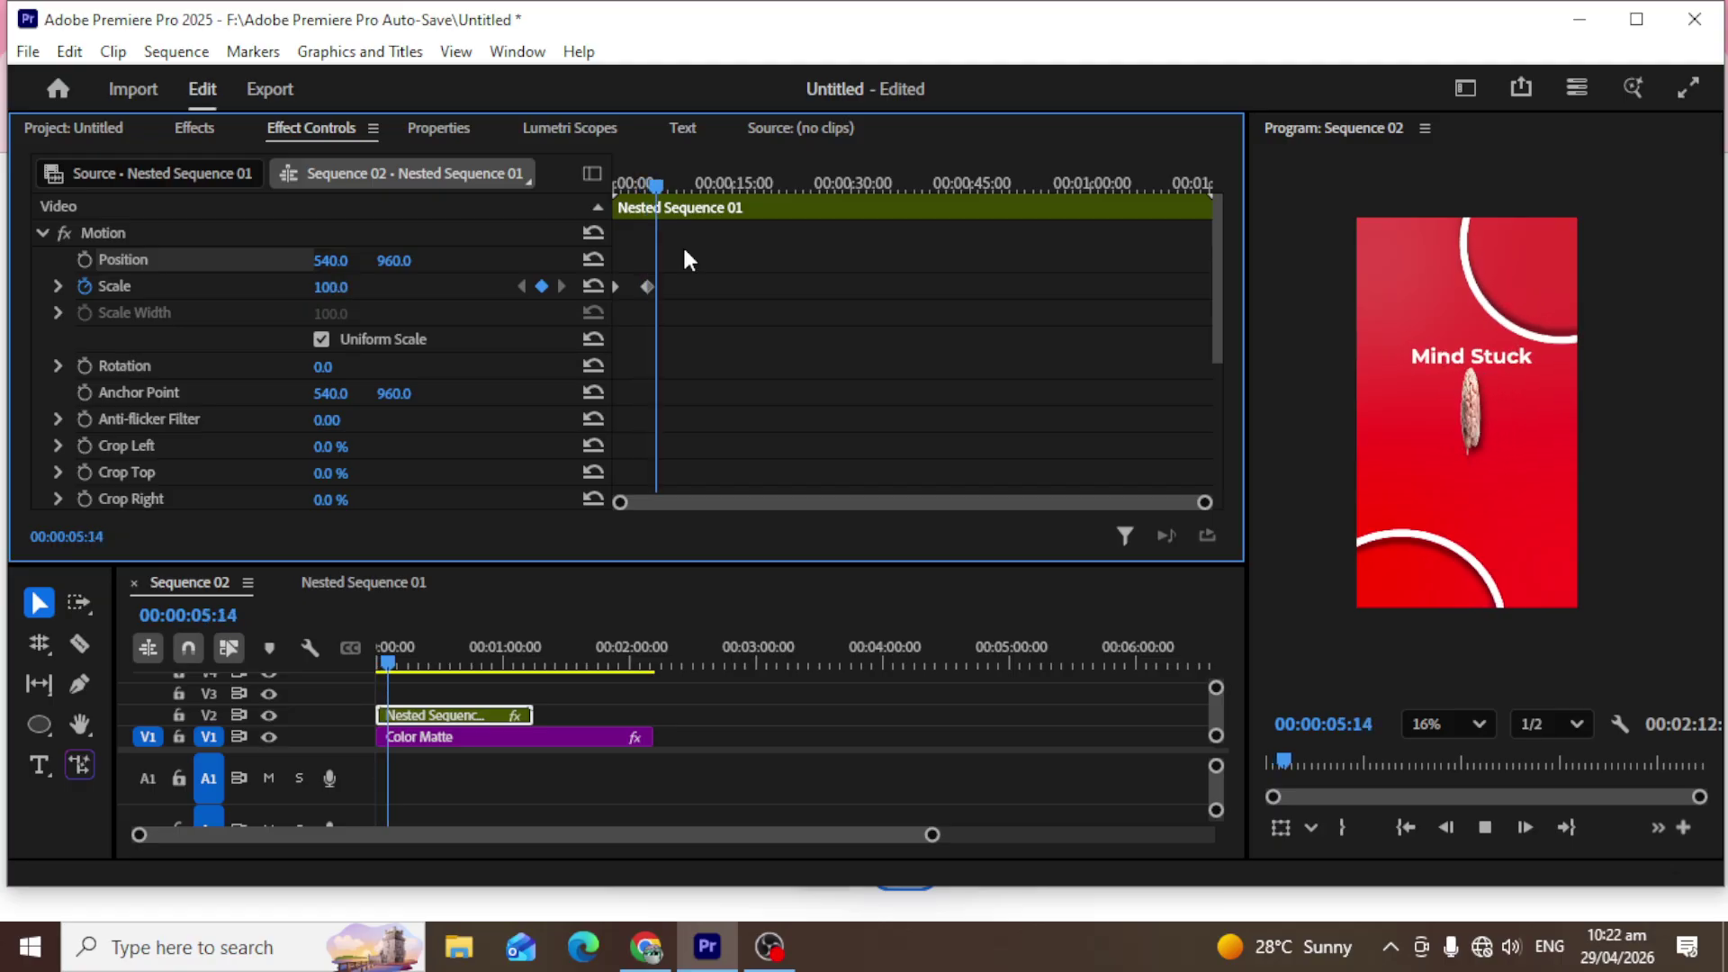
{"action": "key", "text": "space"}
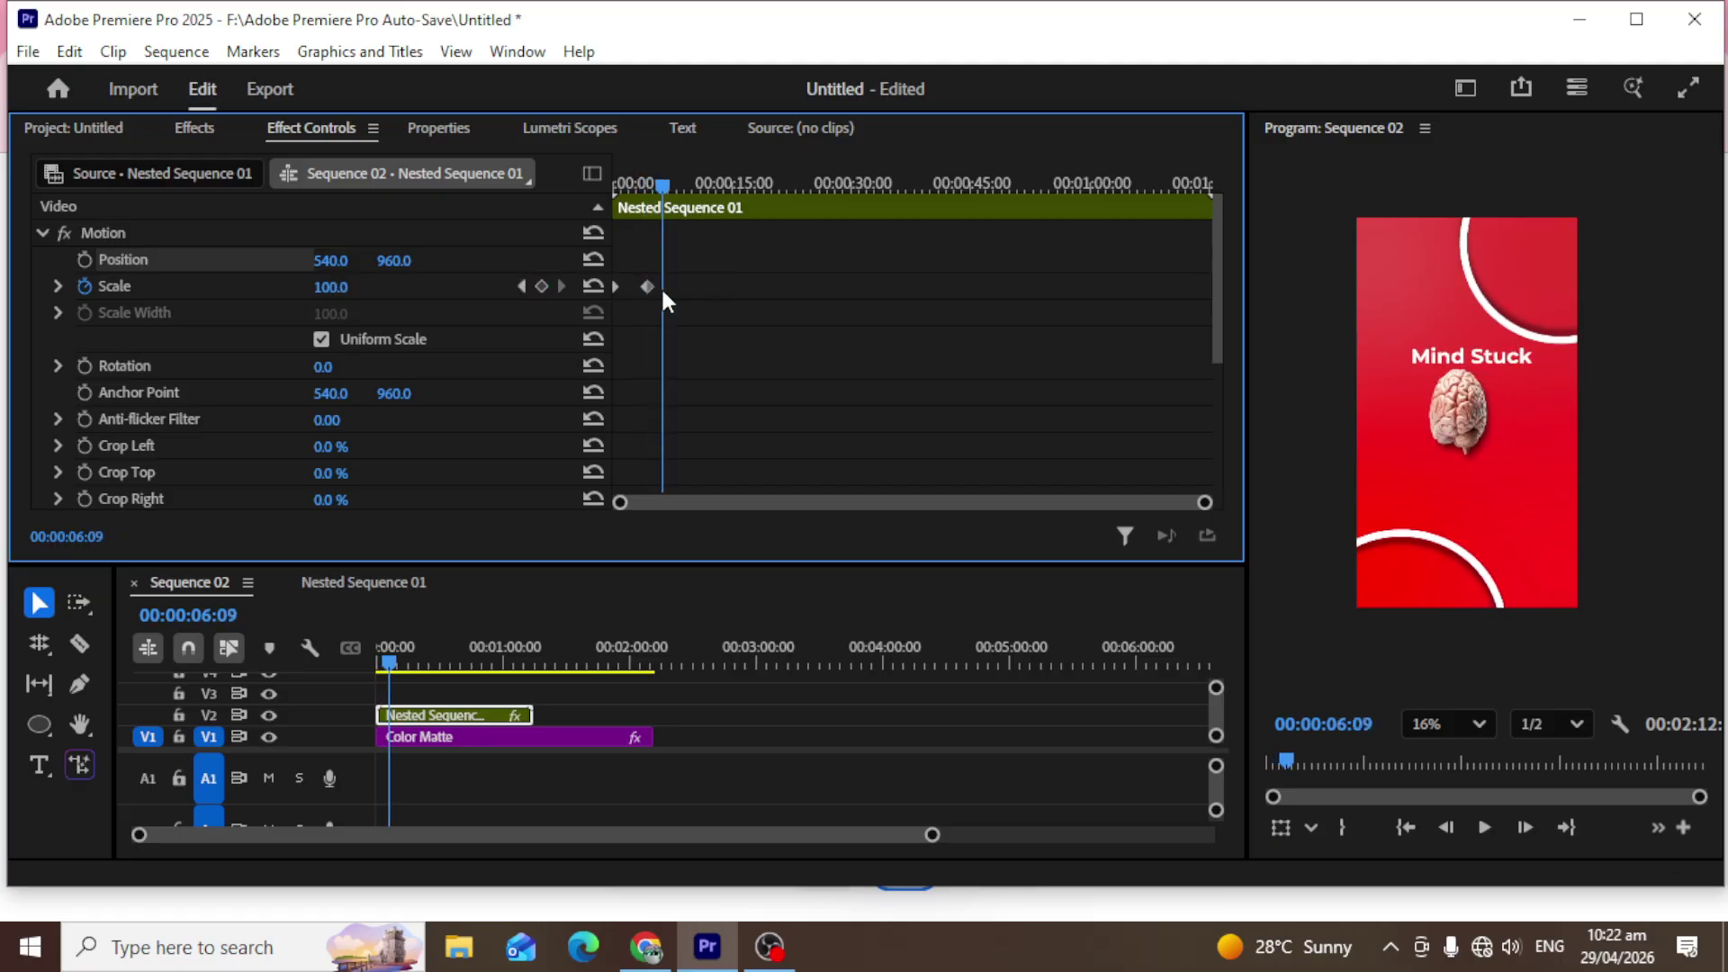
{"action": "left_click_drag", "start_coordinate": [647, 286], "coordinate": [631, 286]}
{"action": "left_click_drag", "start_coordinate": [1205, 501], "coordinate": [985, 520]}
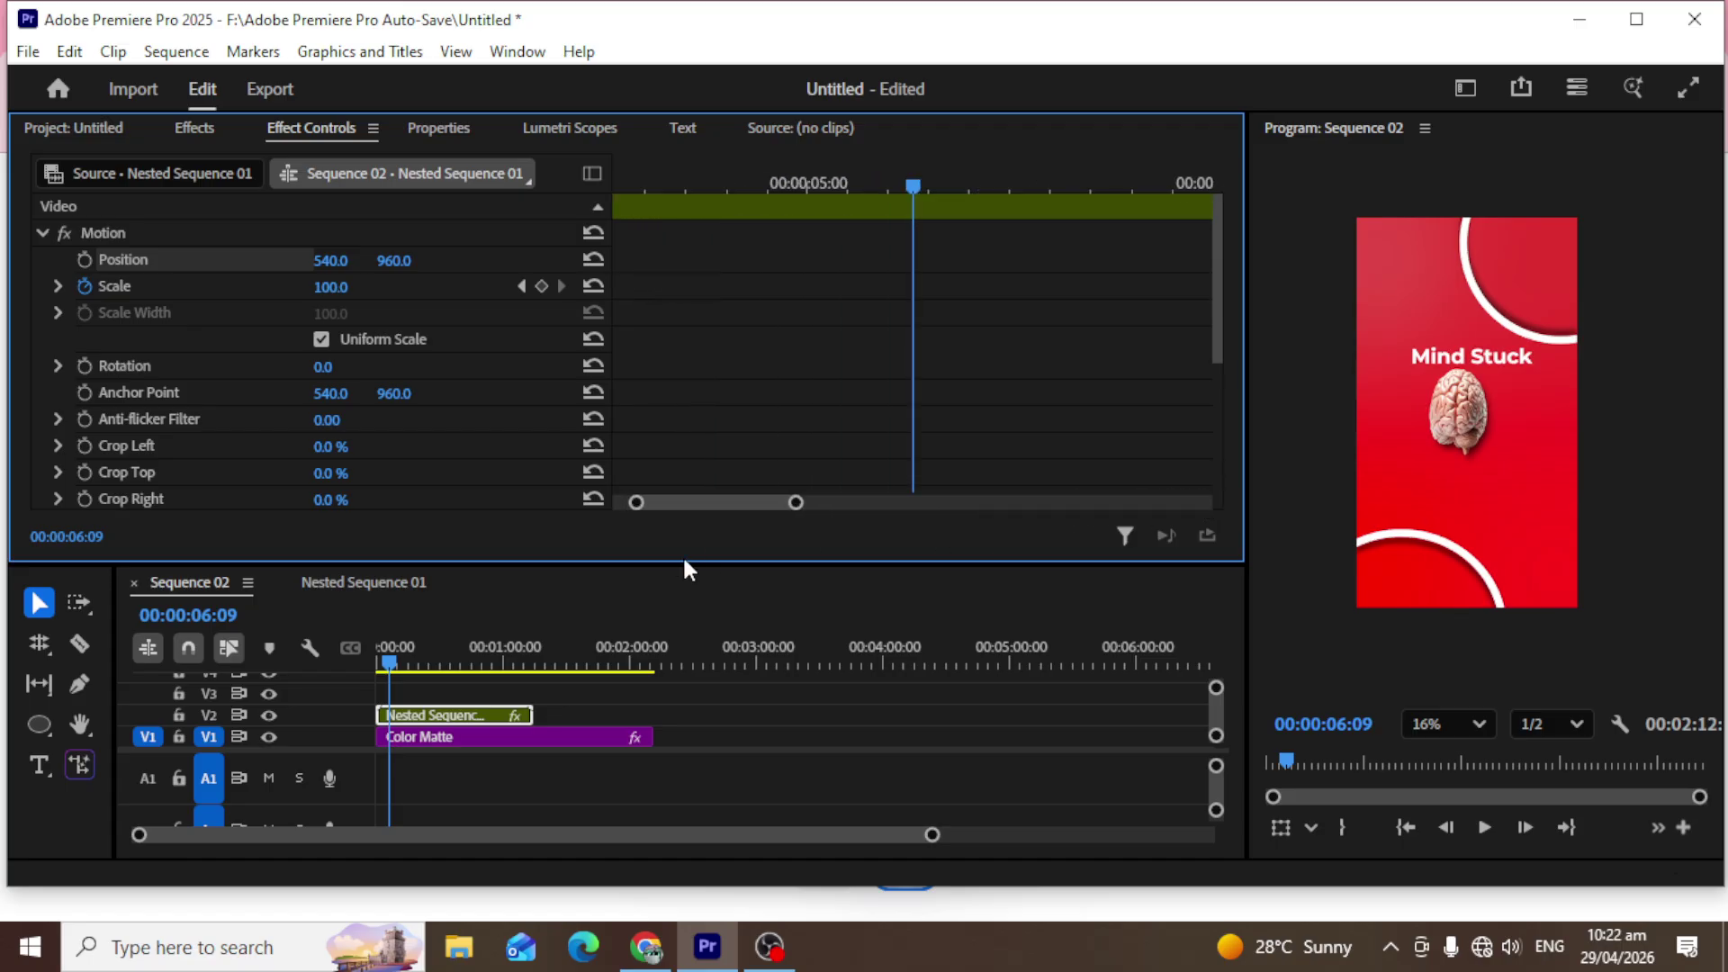
{"action": "left_click_drag", "start_coordinate": [704, 504], "coordinate": [649, 495]}
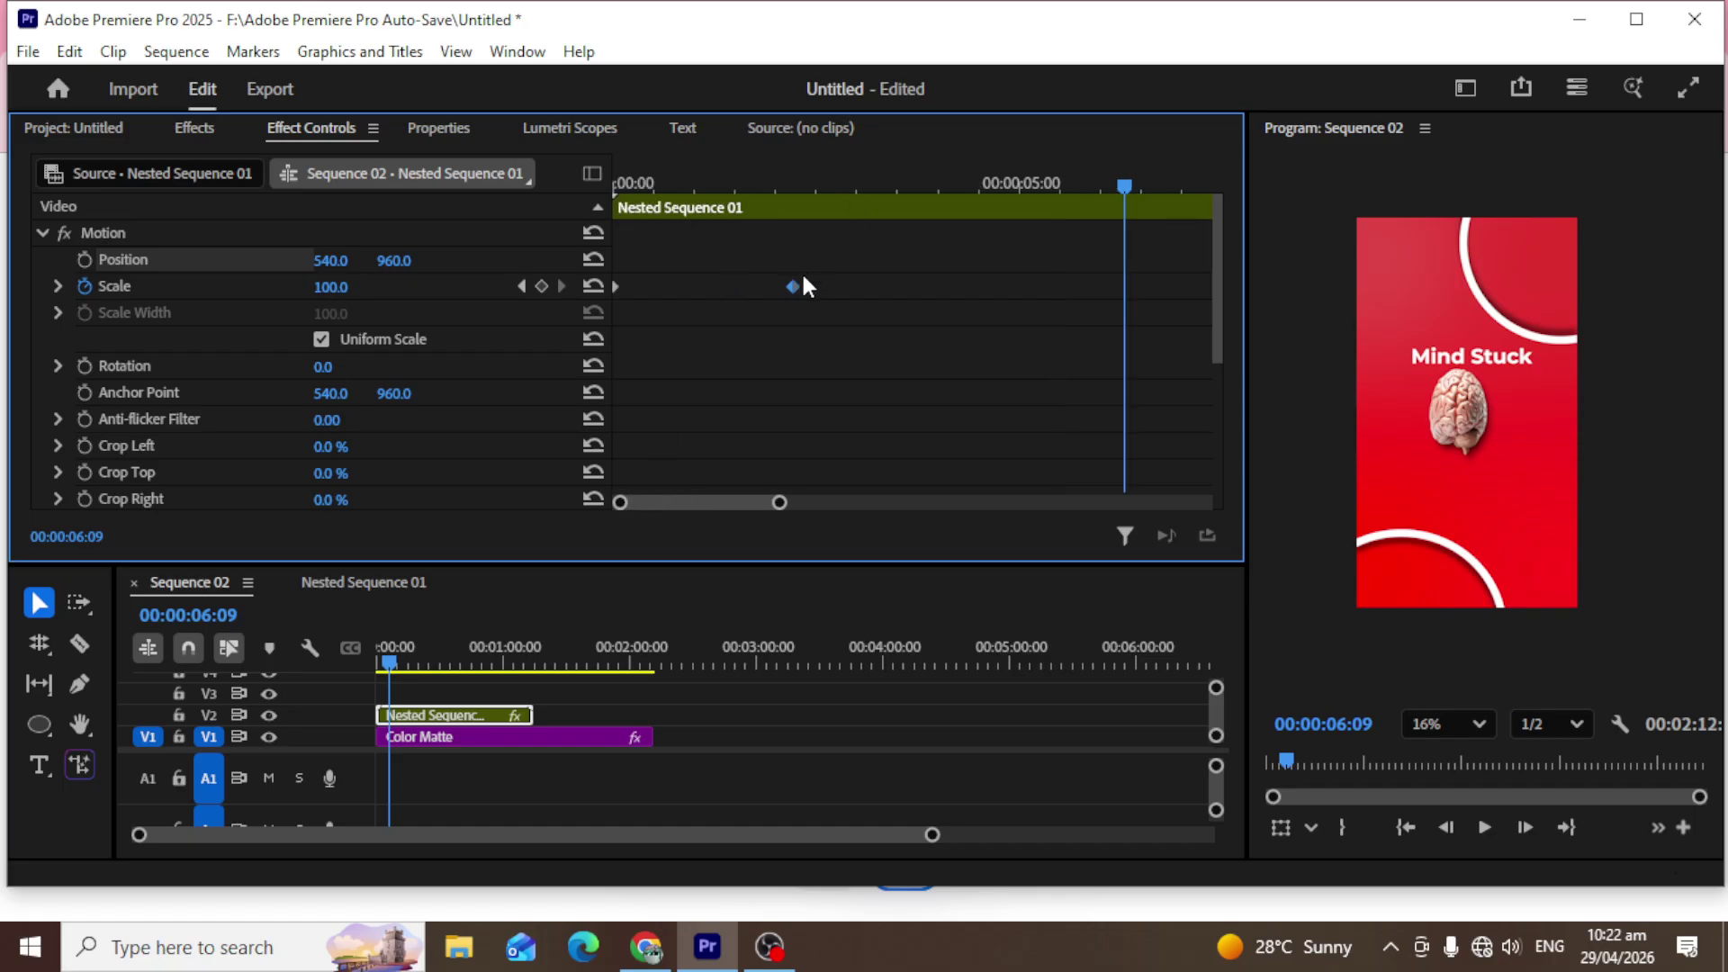
{"action": "left_click_drag", "start_coordinate": [794, 286], "coordinate": [691, 287]}
Keyframe the nested clip's Position at 540, 960 at 00:00:05:21 and at -661, 960 at 00:00:06:15, and play the slide-off.
{"action": "key", "text": "Home"}
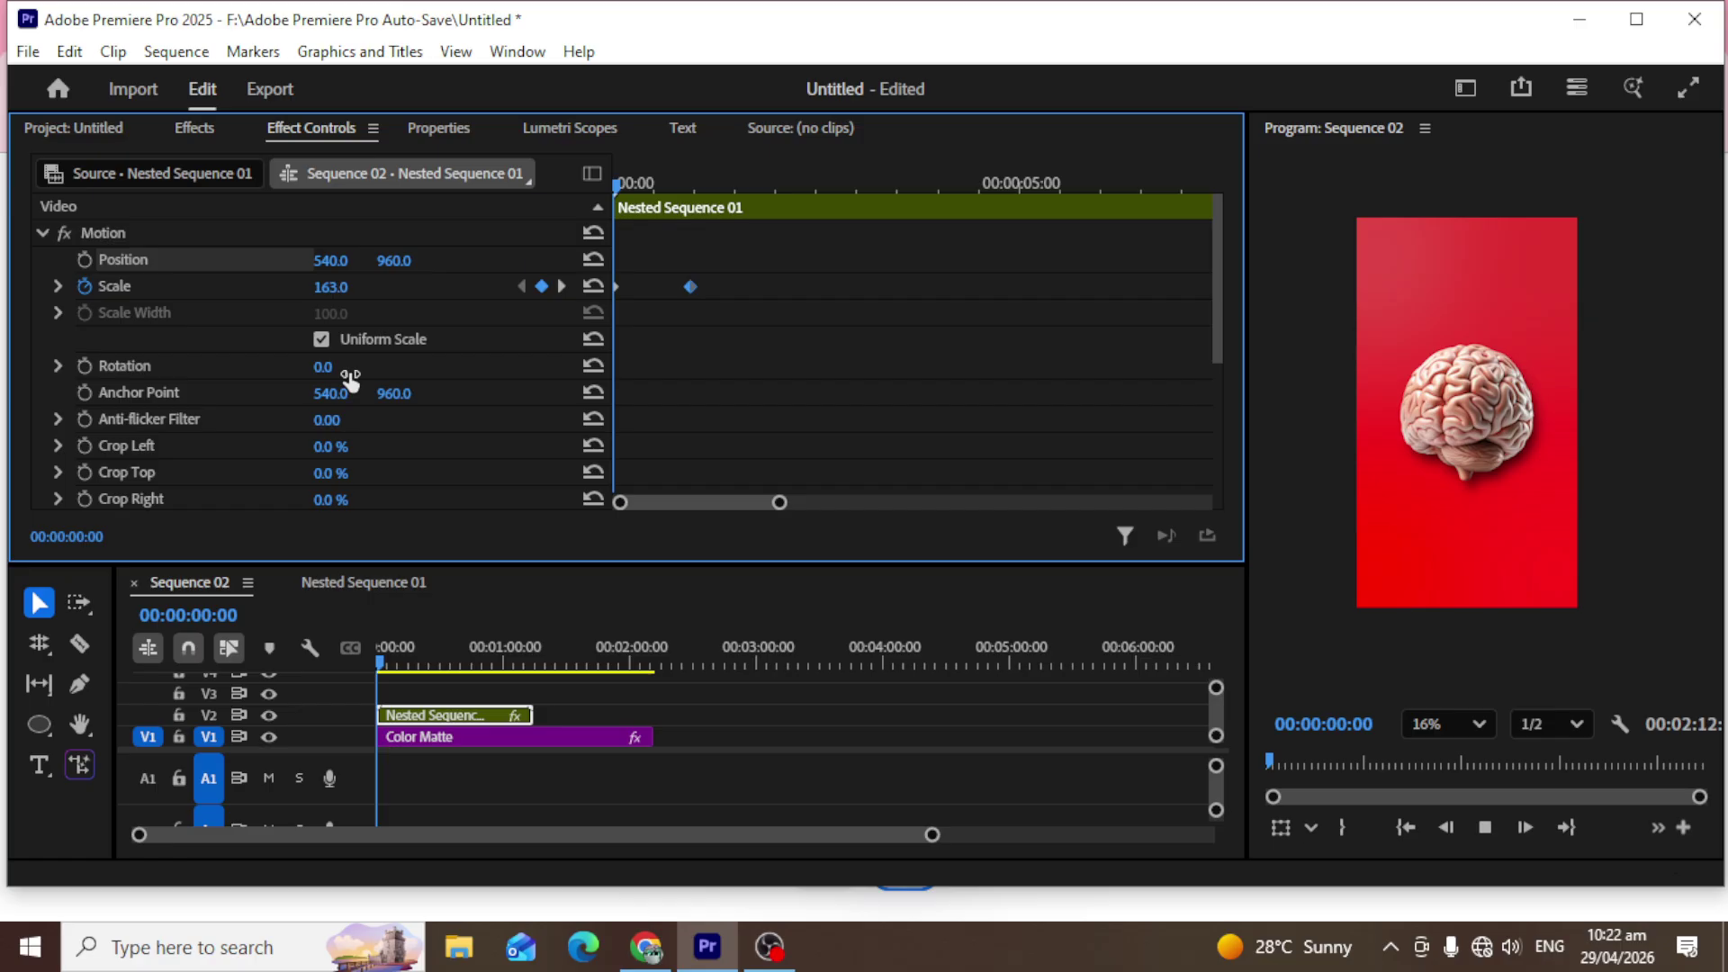
{"action": "key", "text": "space"}
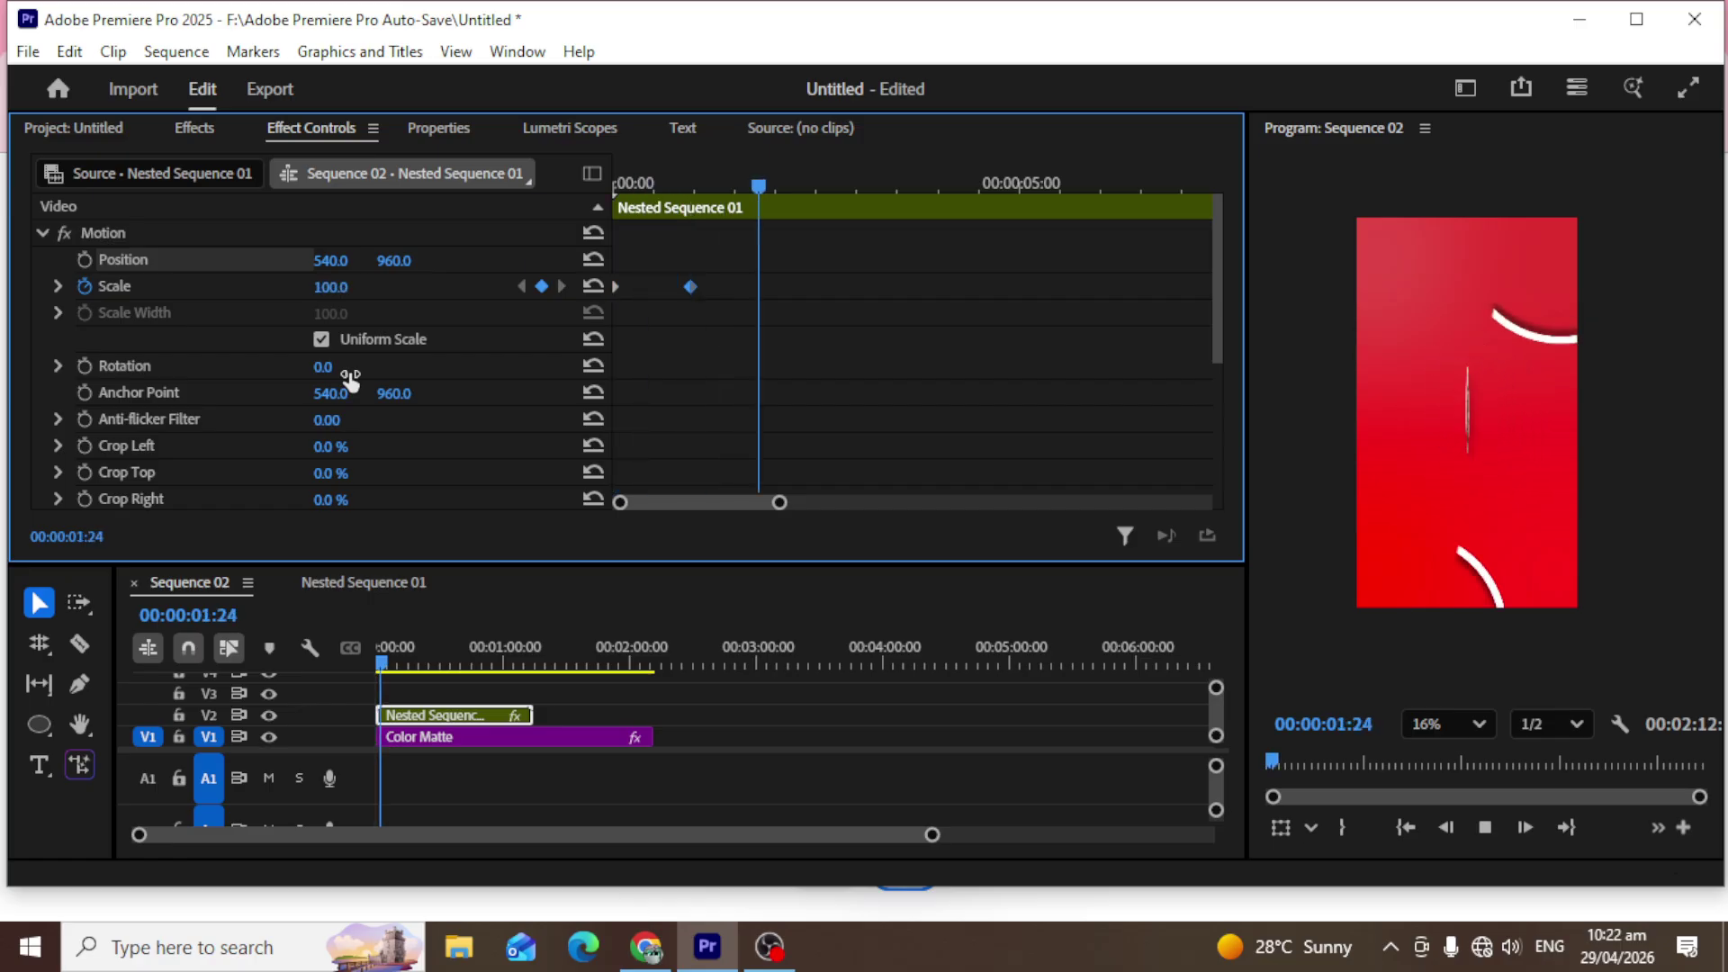
{"action": "key", "text": "space"}
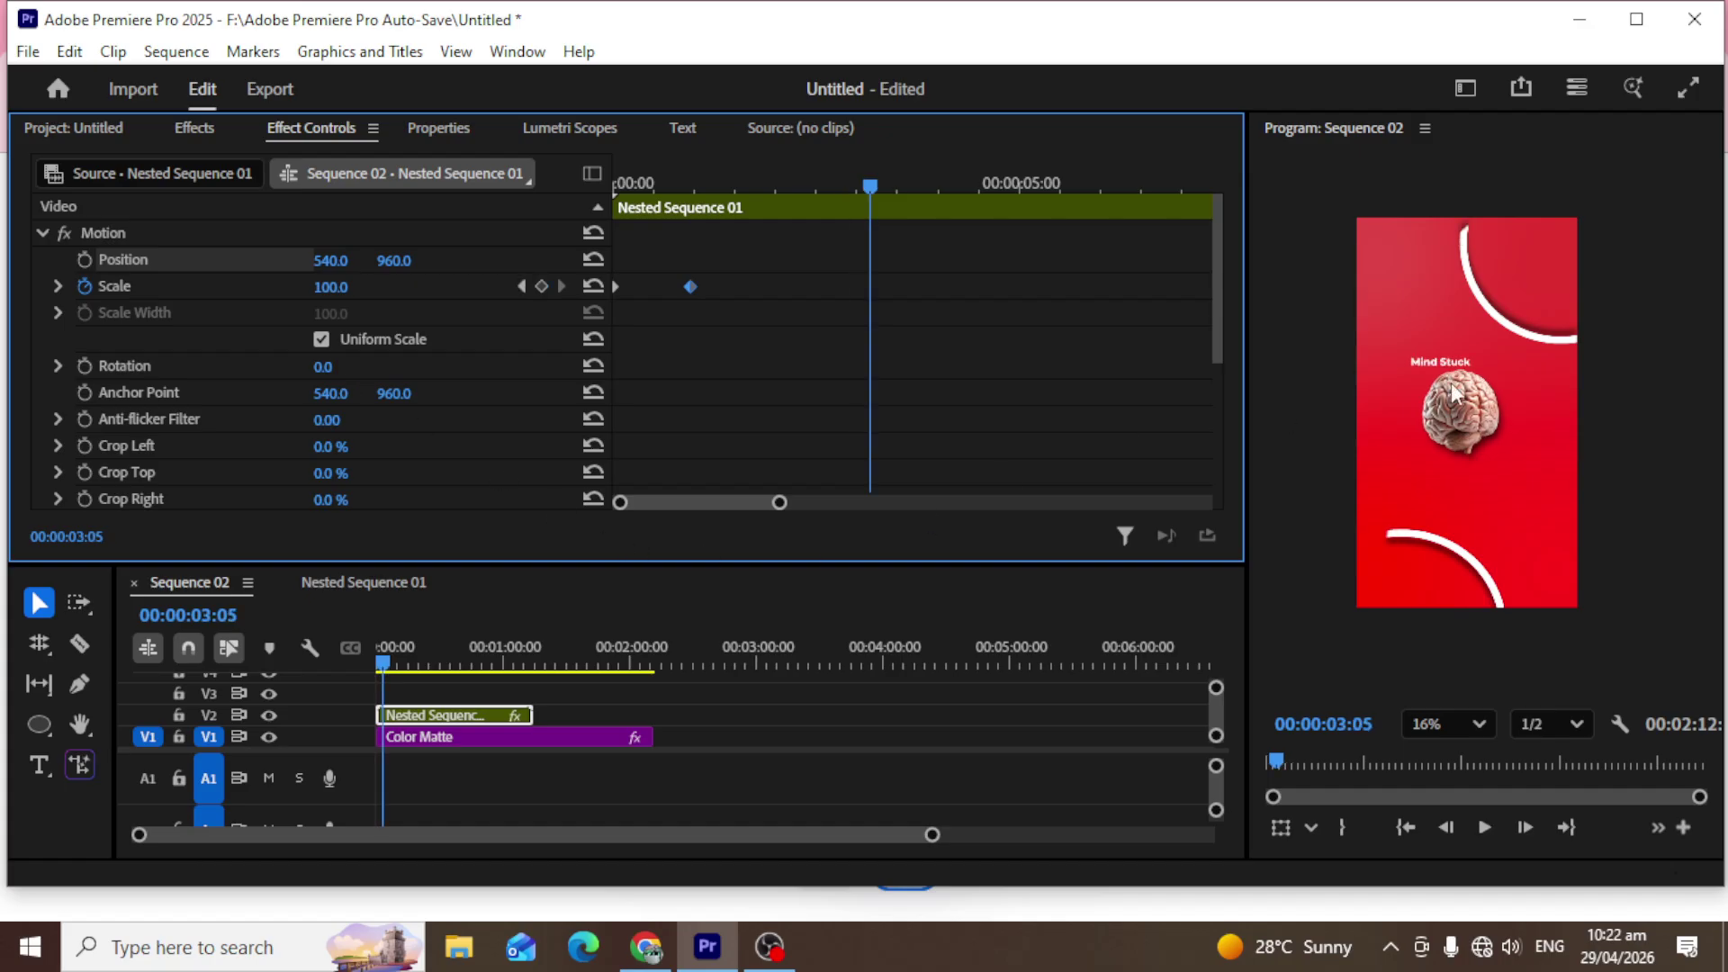
{"action": "key", "text": "space"}
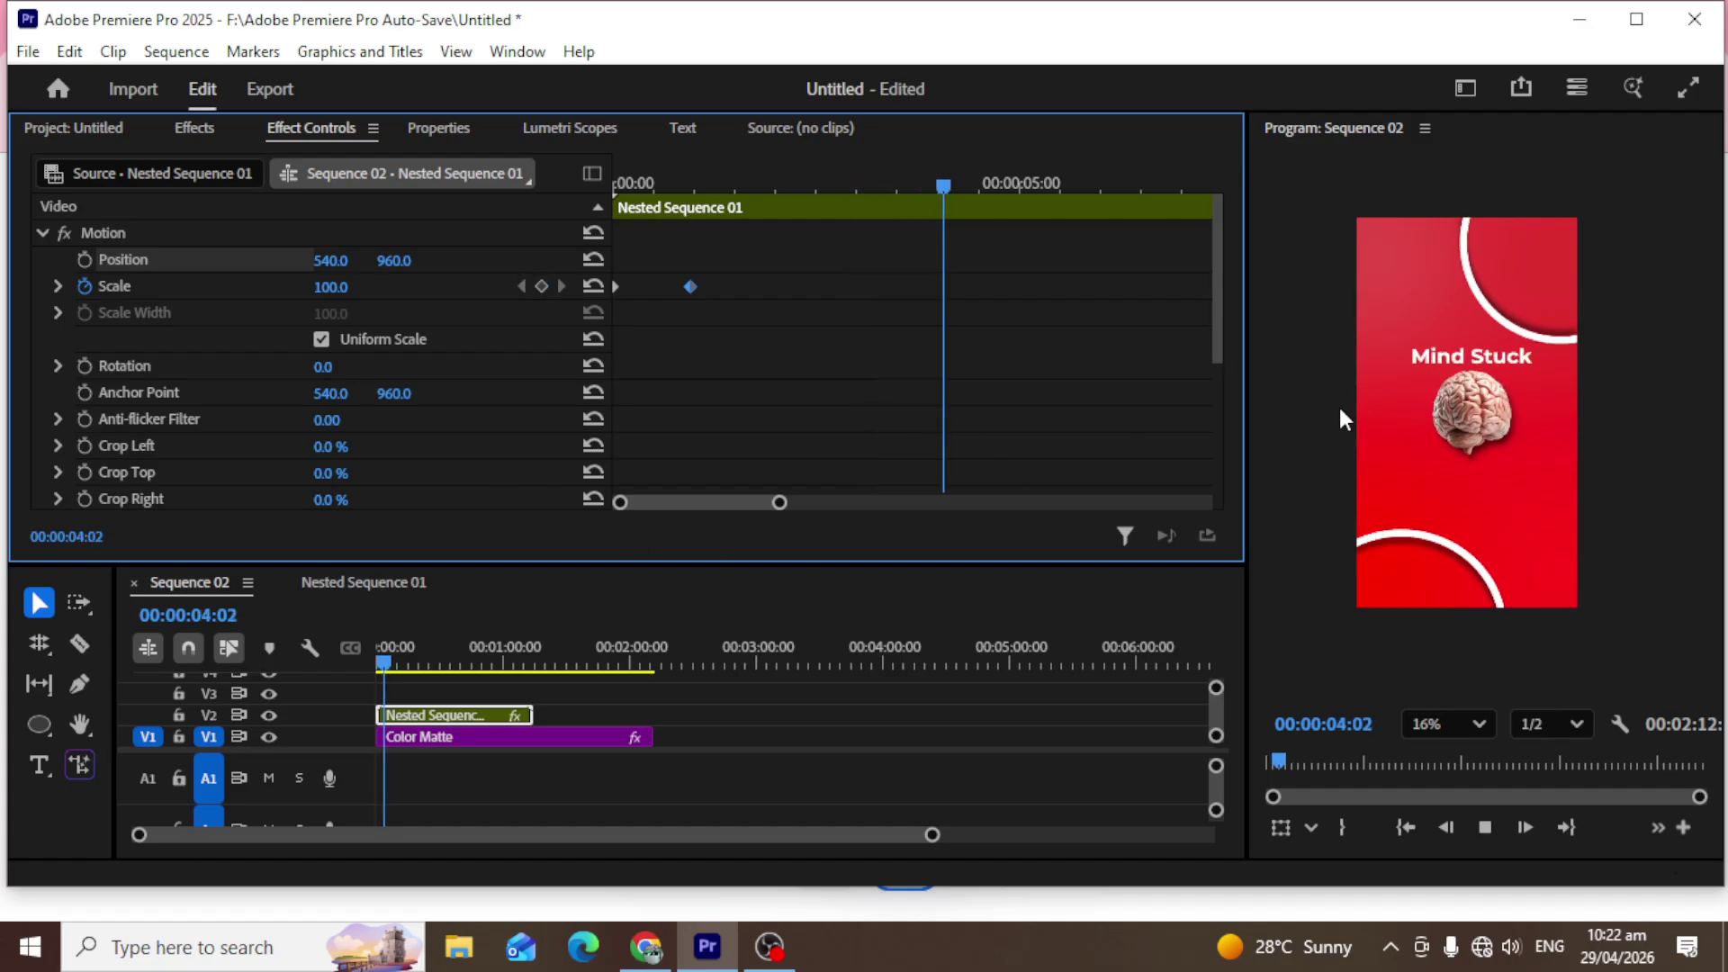
{"action": "key", "text": "space"}
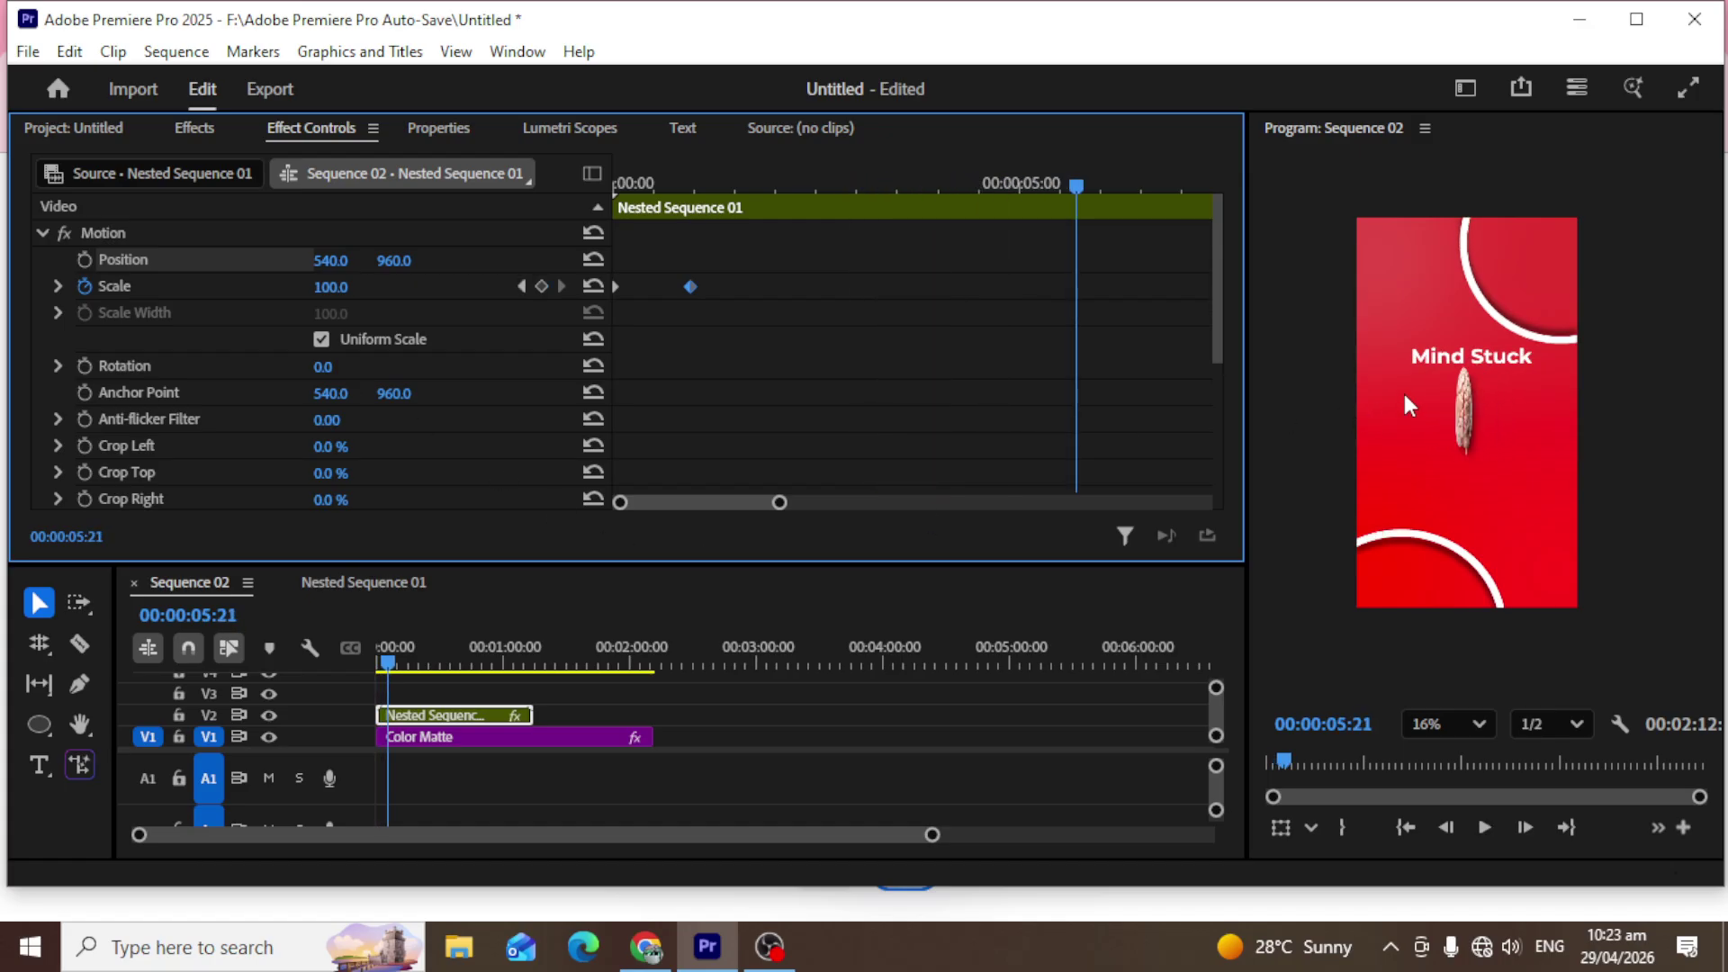
{"action": "left_click", "coordinate": [83, 260]}
{"action": "left_click_drag", "start_coordinate": [1080, 185], "coordinate": [1141, 194]}
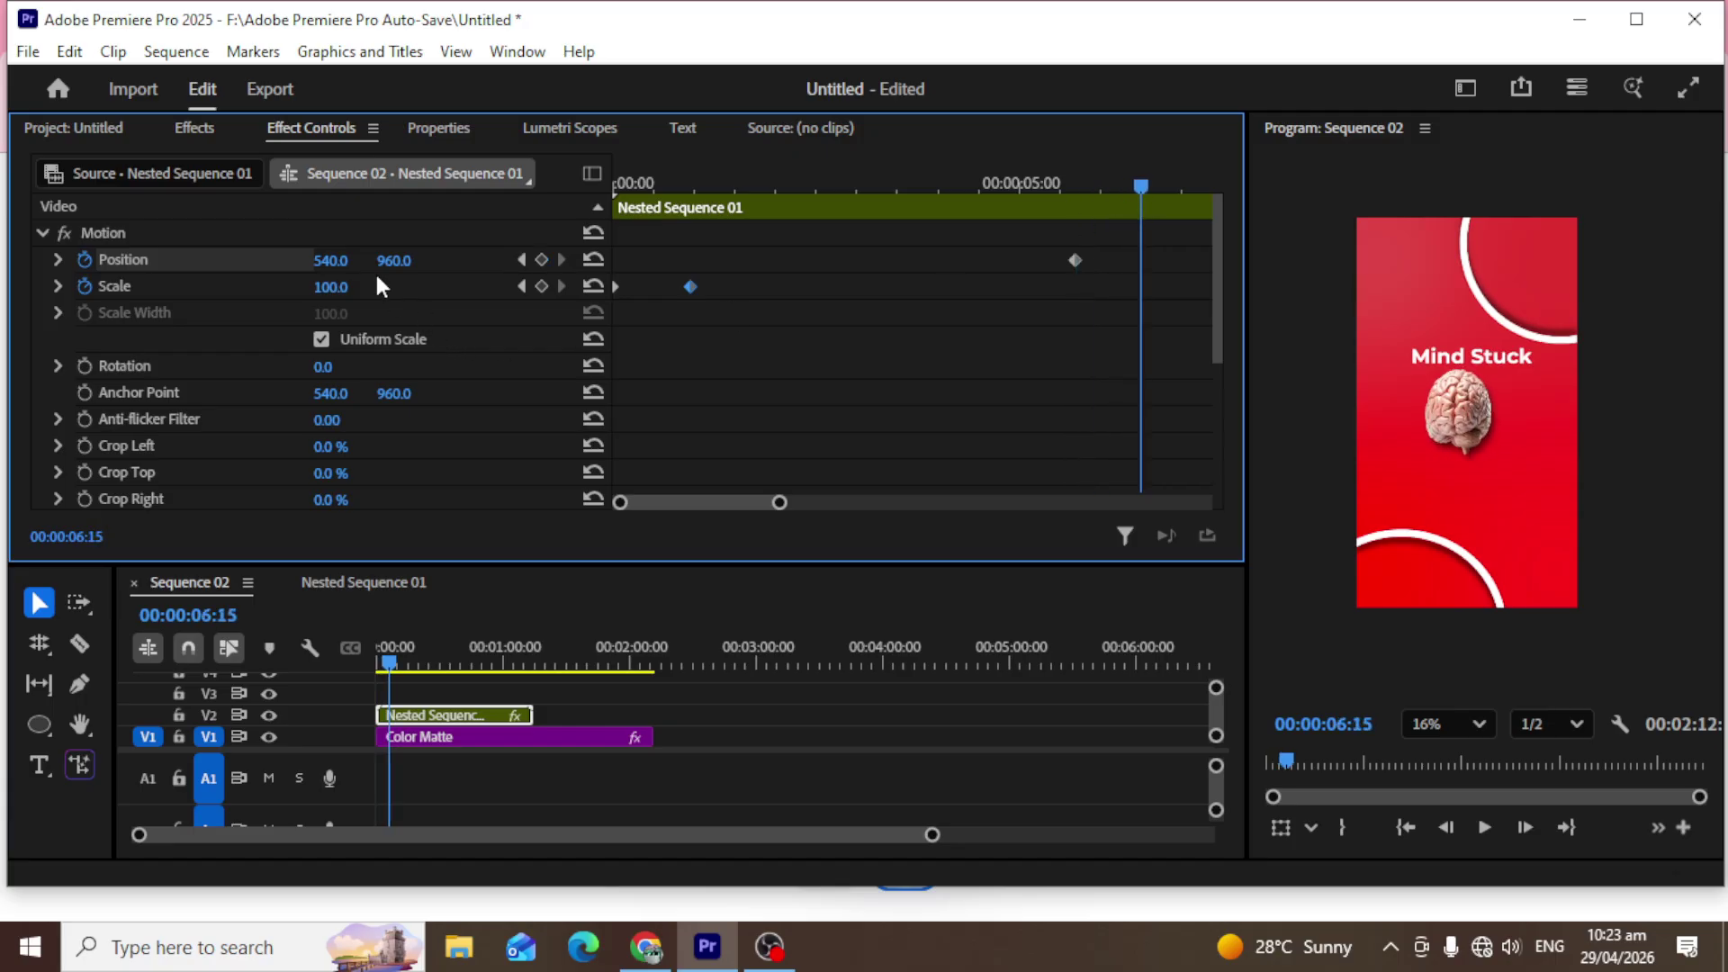
{"action": "left_click_drag", "start_coordinate": [330, 260], "coordinate": [36, 260]}
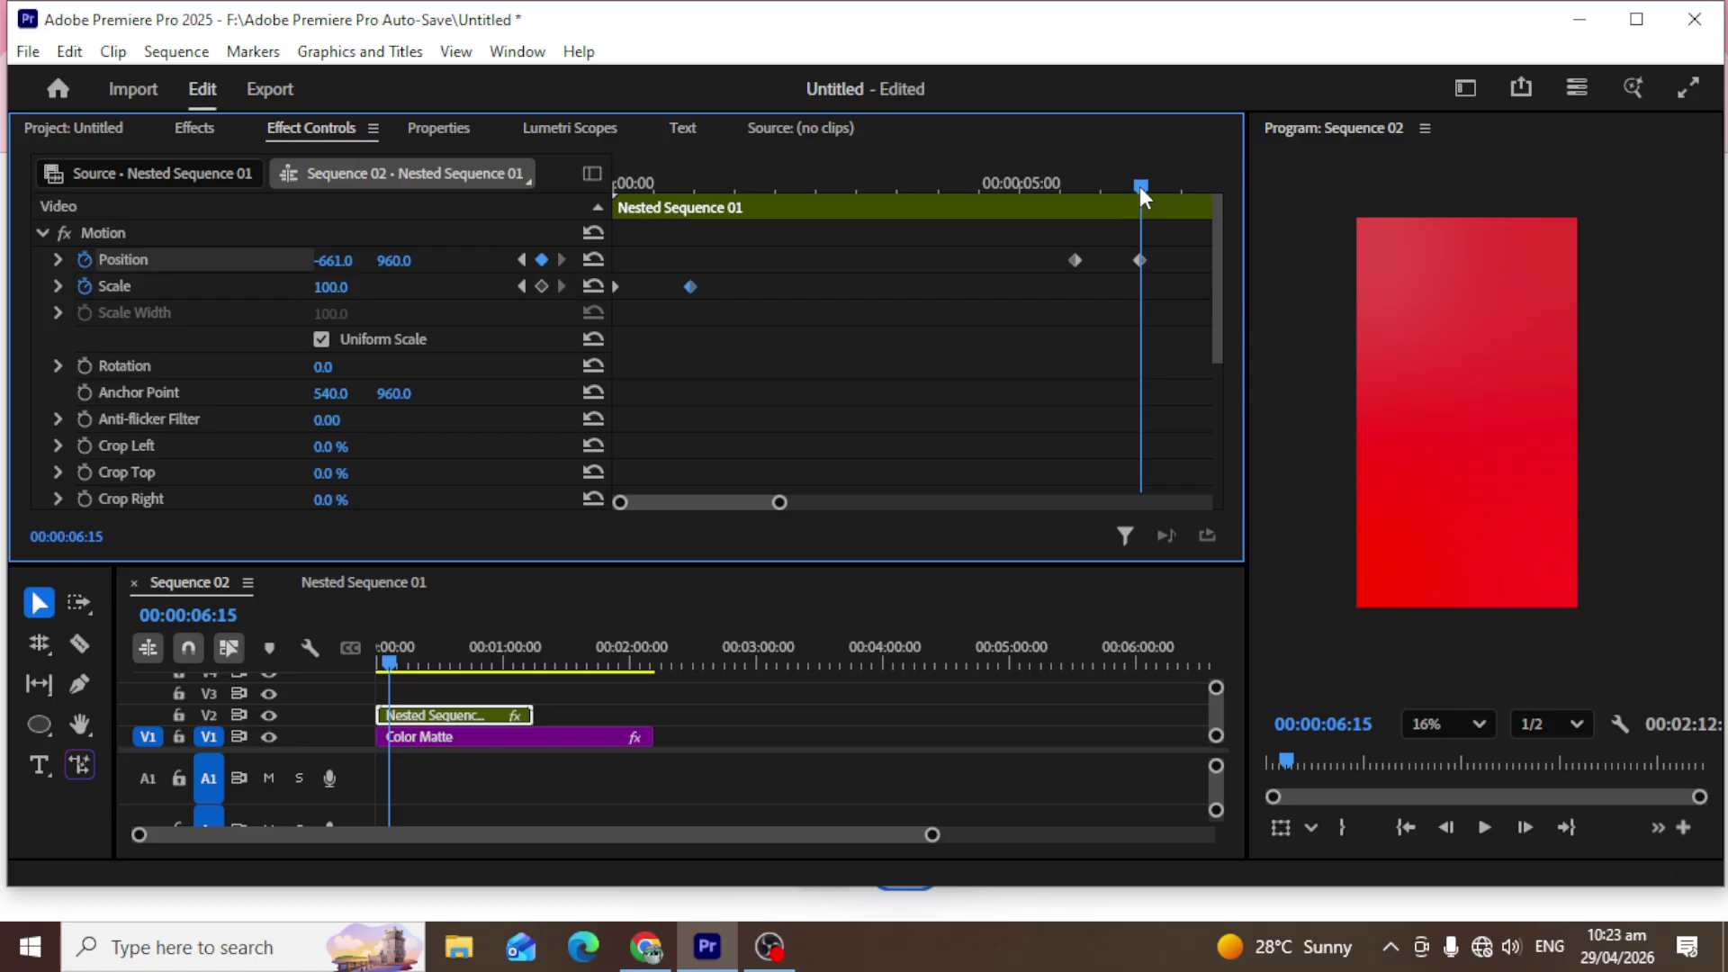
{"action": "key", "text": "Home"}
{"action": "key", "text": "space"}
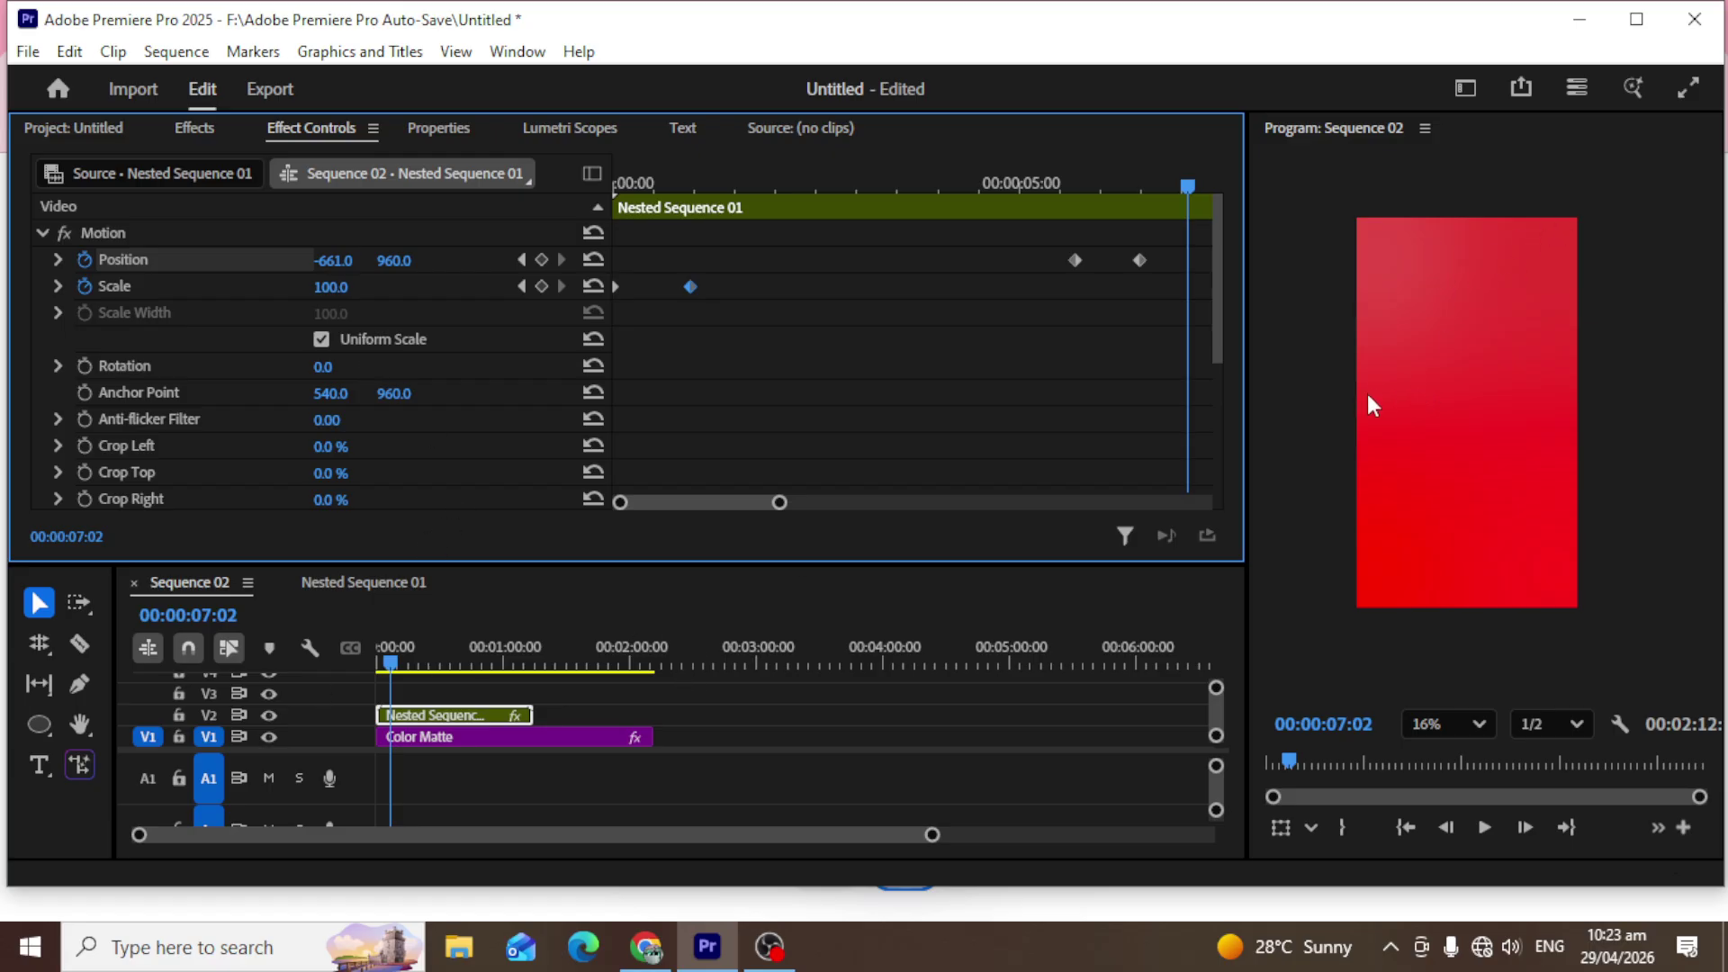
Switch to Chrome and search Google for "grids png images" in a new tab.
{"action": "left_click", "coordinate": [645, 947]}
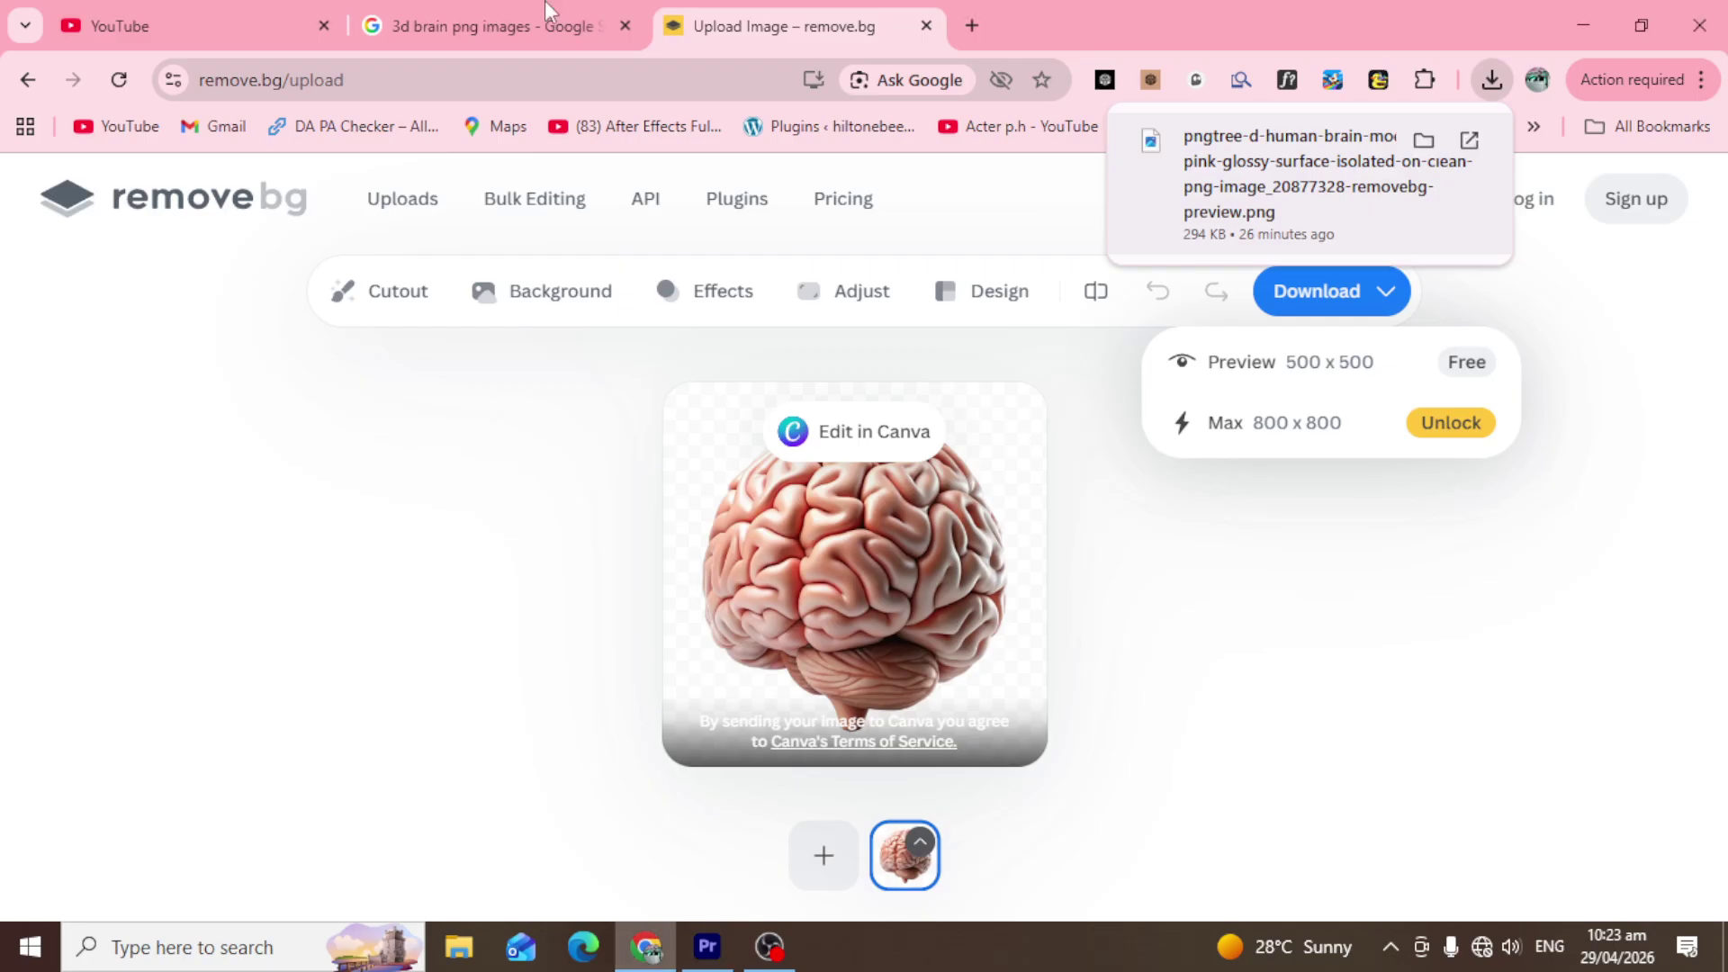
{"action": "left_click", "coordinate": [970, 25]}
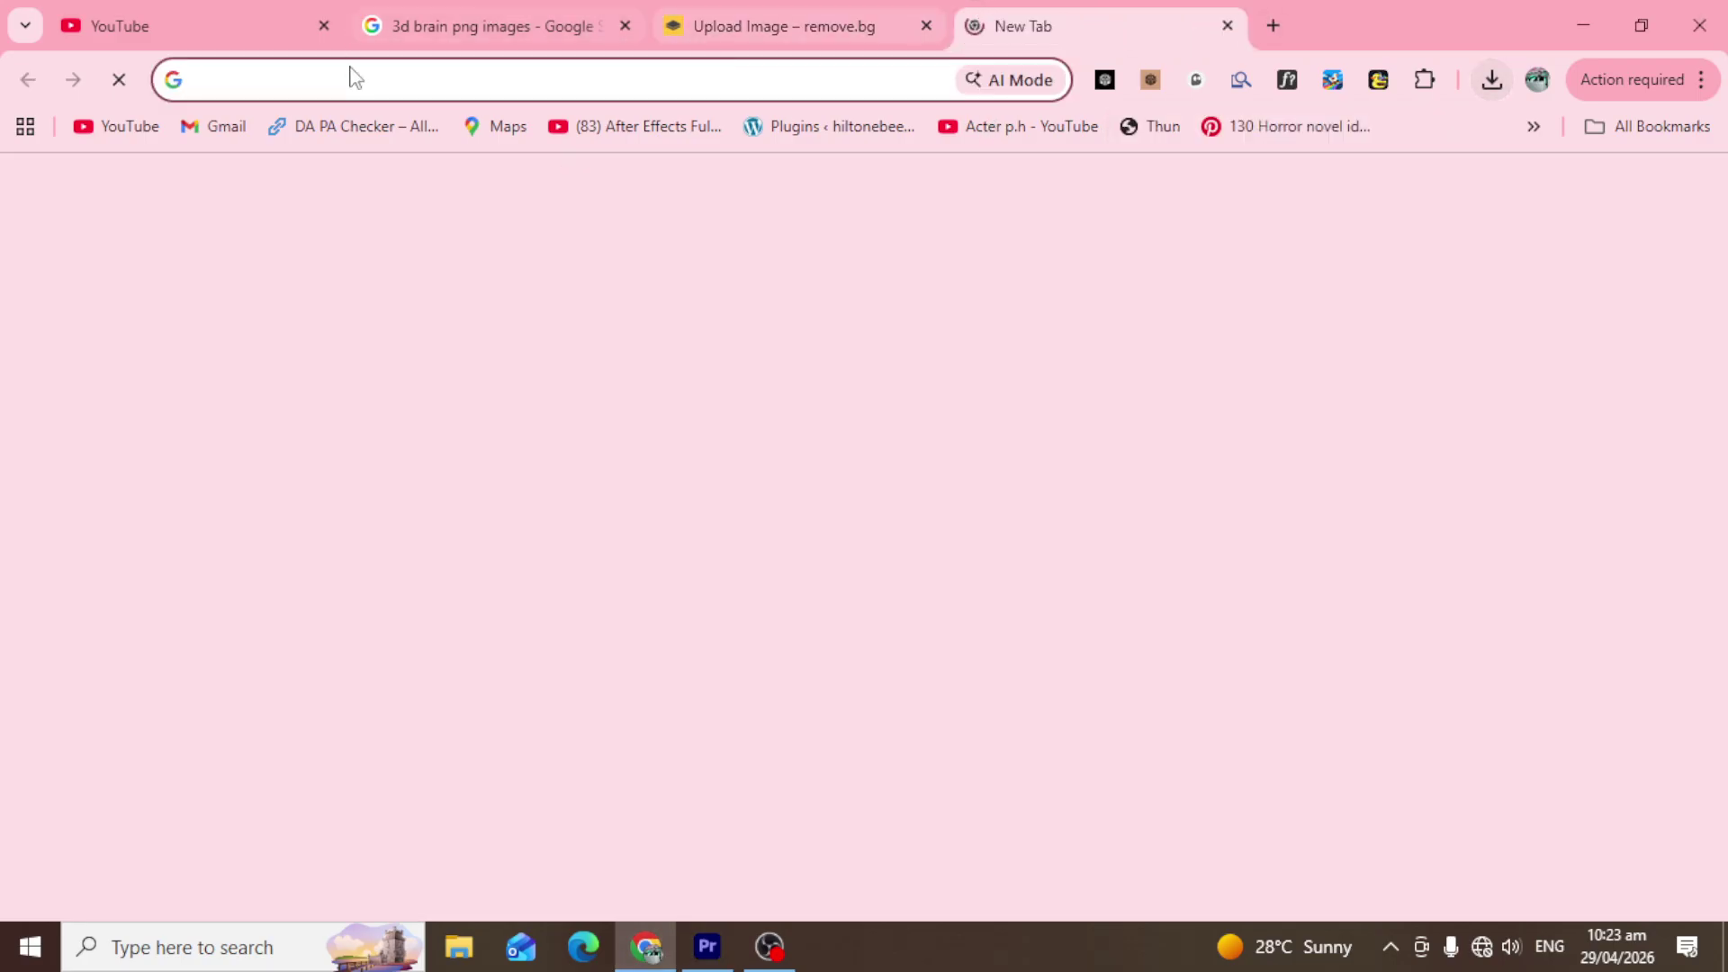
{"action": "left_click", "coordinate": [617, 83]}
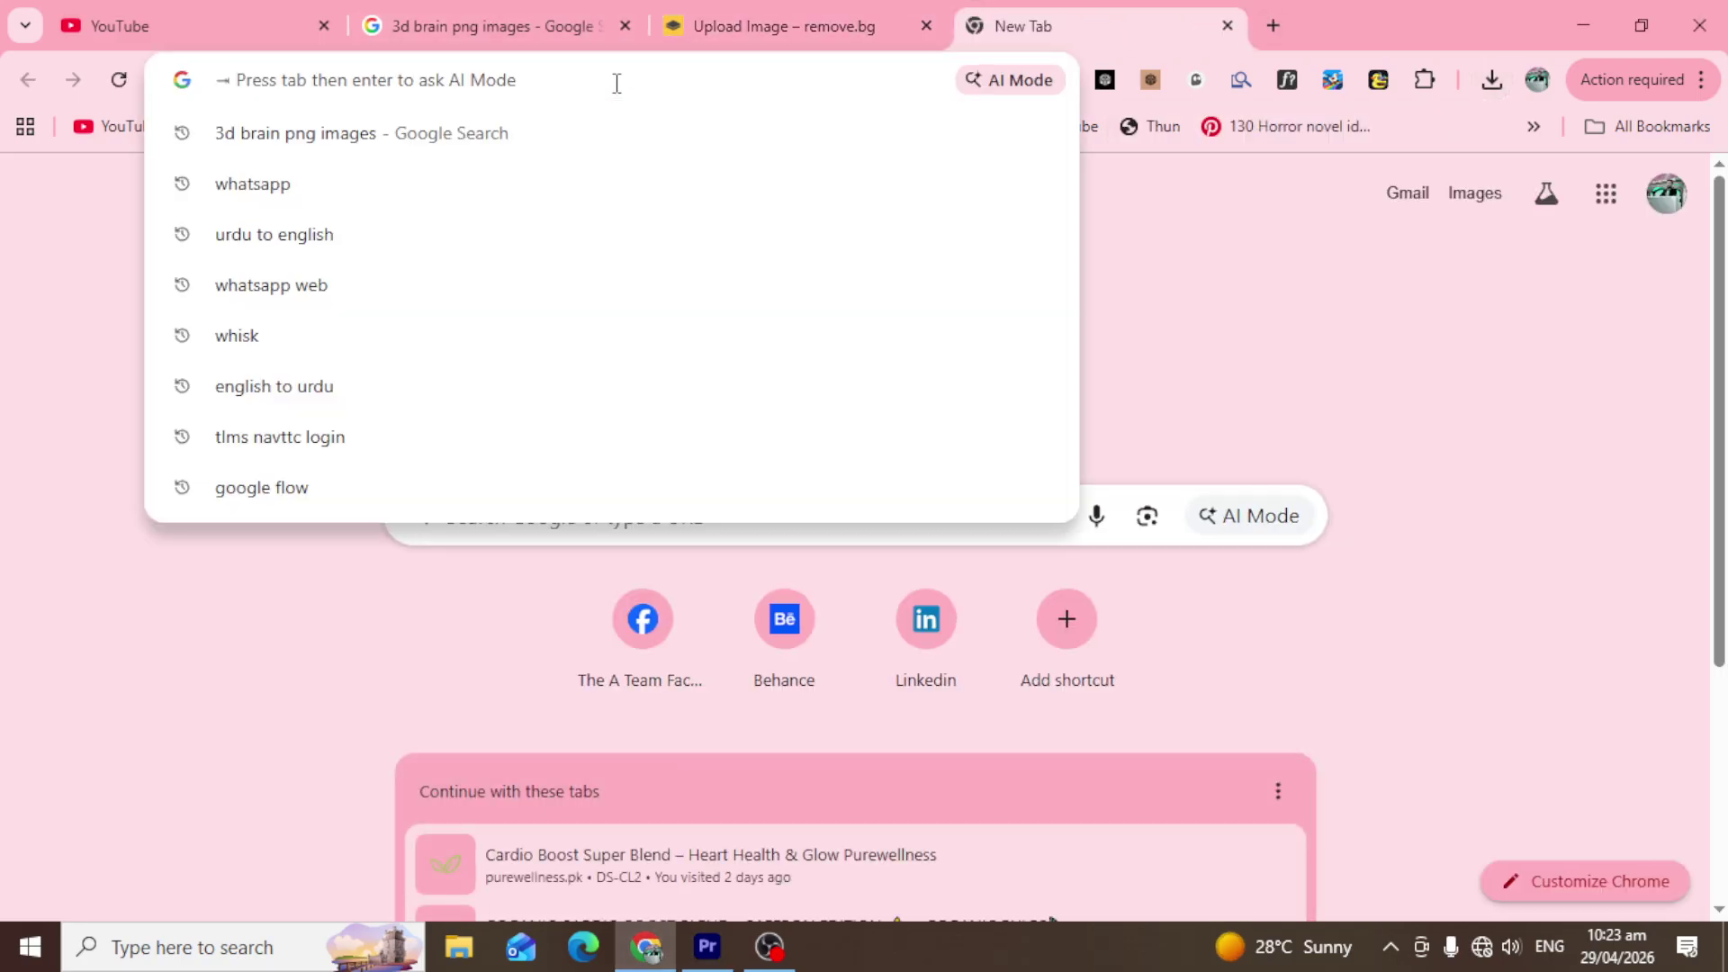
{"action": "type", "text": "grids png images"}
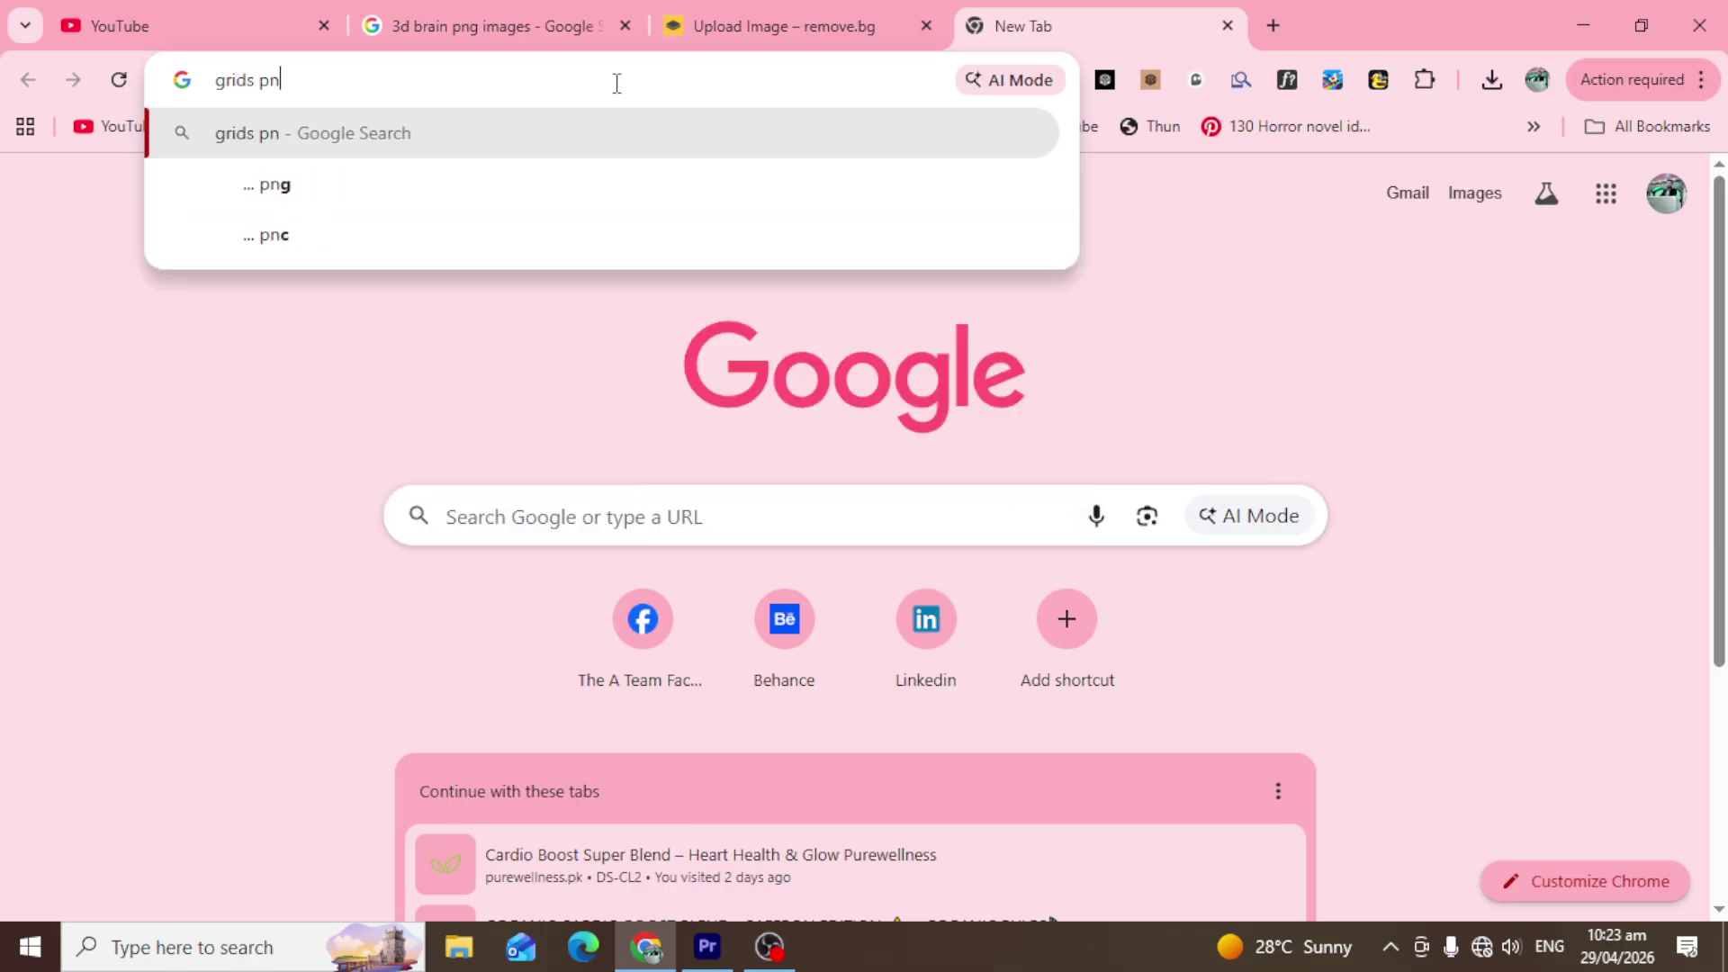
{"action": "key", "text": "Return"}
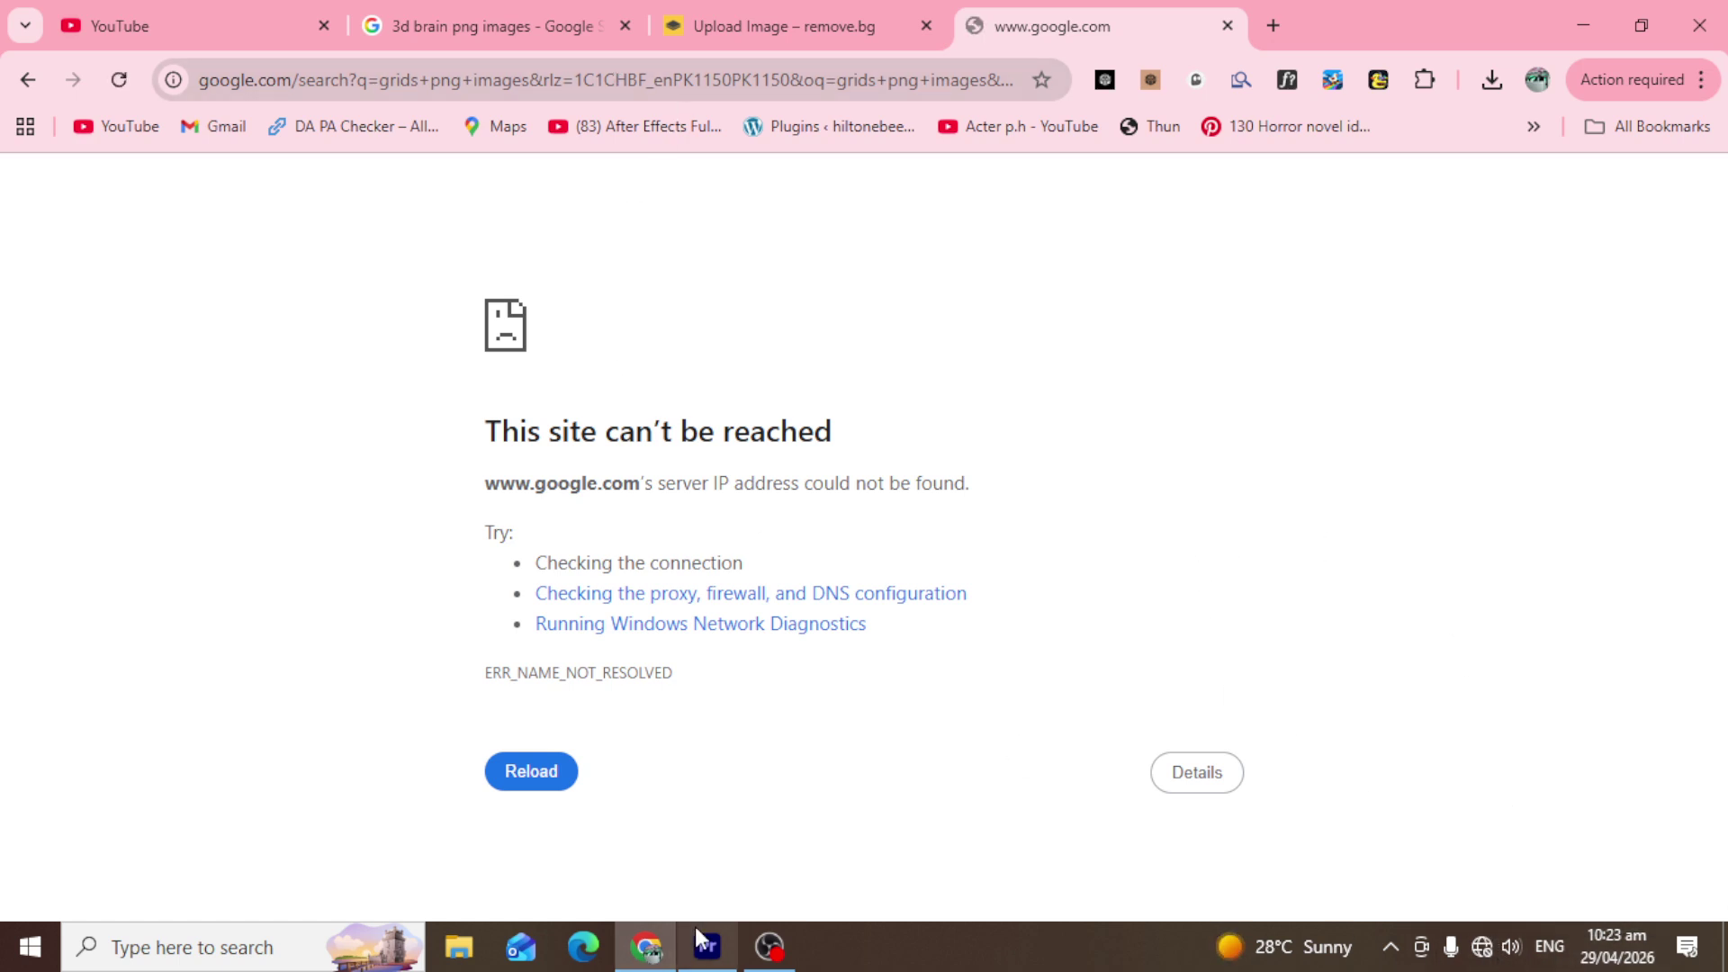
{"action": "left_click", "coordinate": [776, 951]}
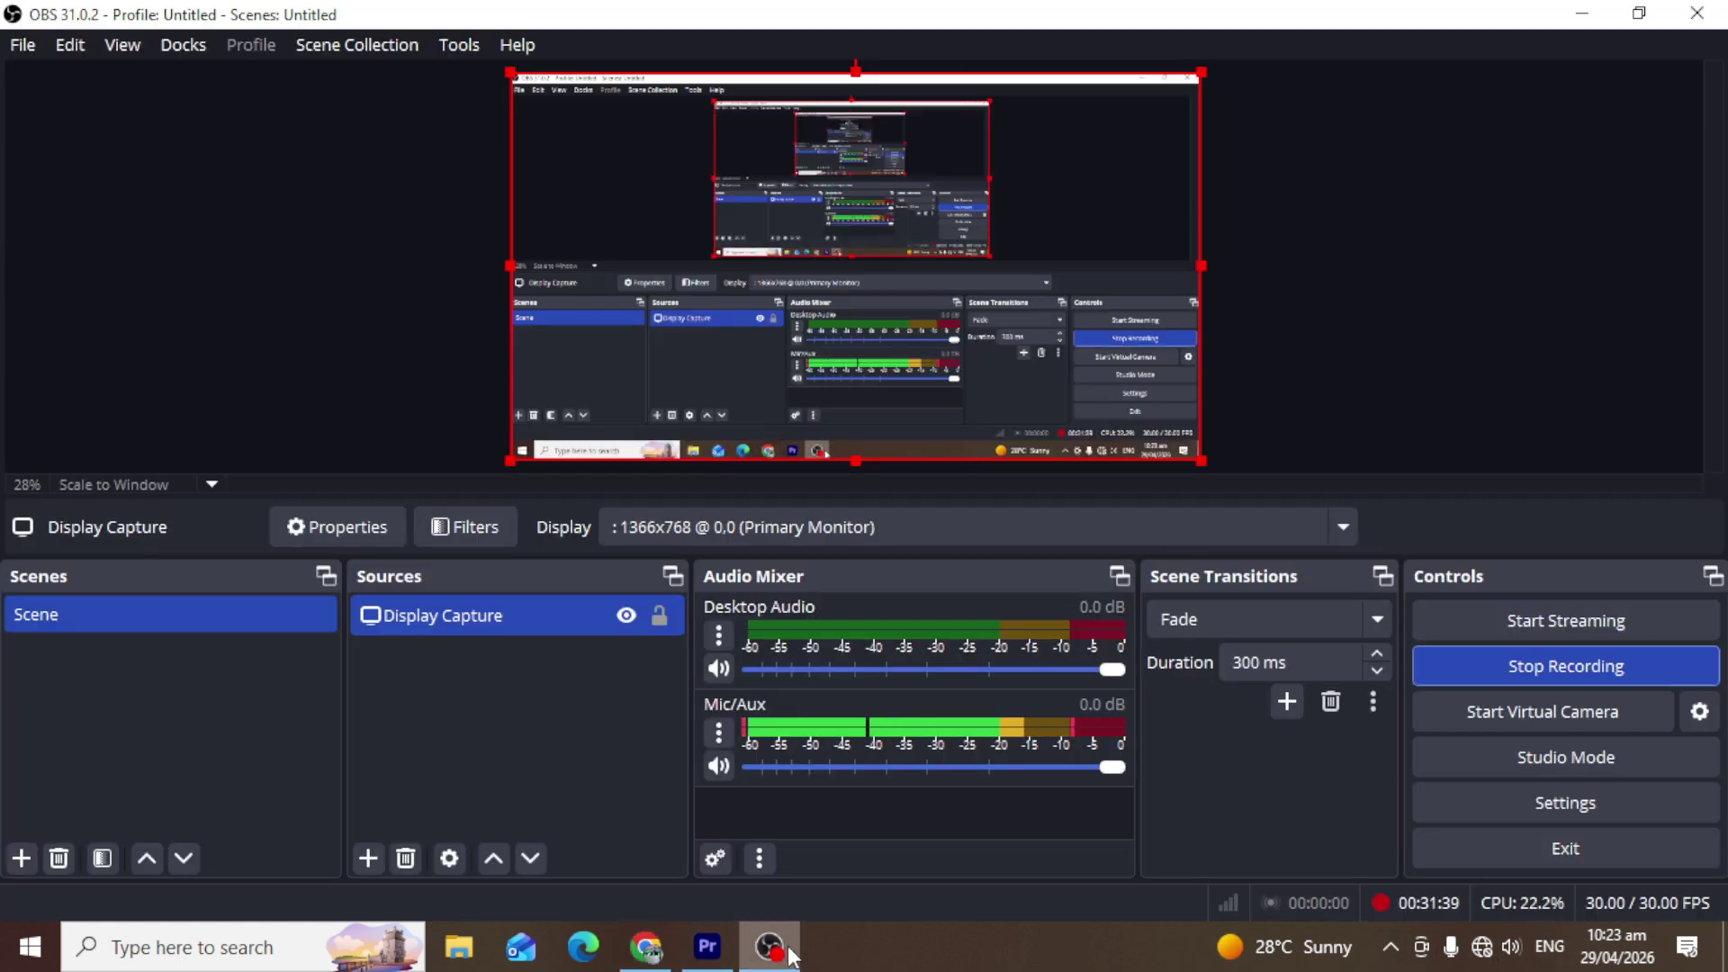
{"action": "left_click", "coordinate": [789, 954]}
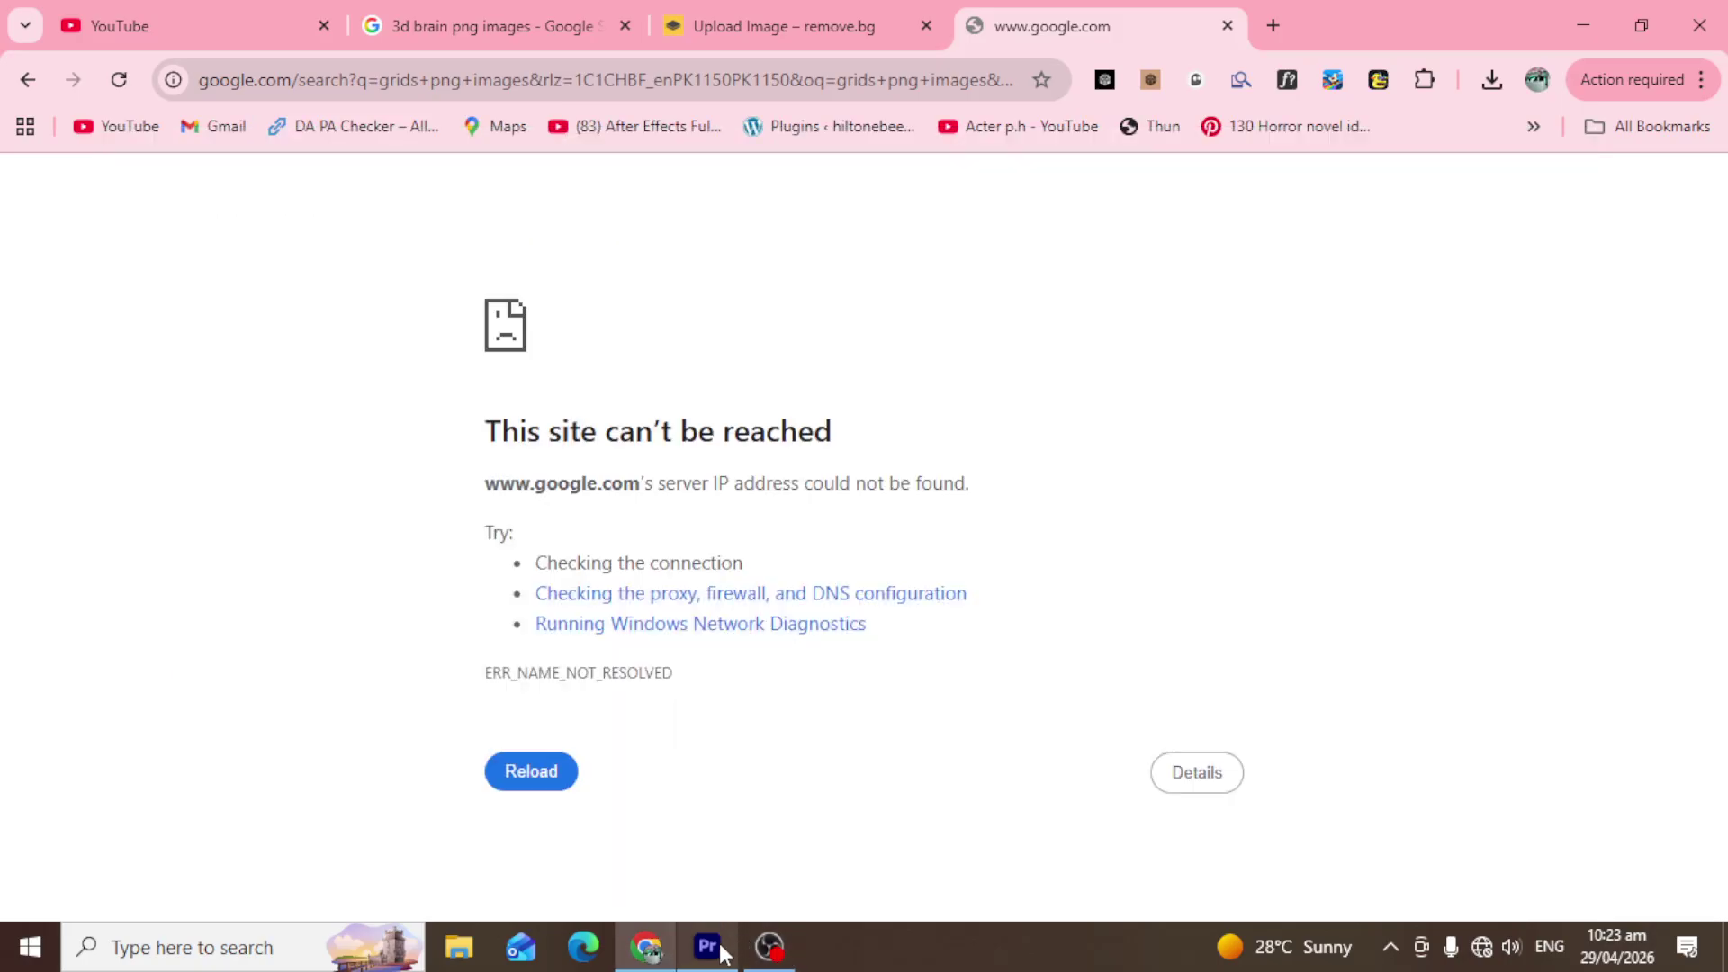
Switch back to Premiere Pro, open the nested sequence to view its contents, and return to Sequence 02.
{"action": "left_click", "coordinate": [707, 947]}
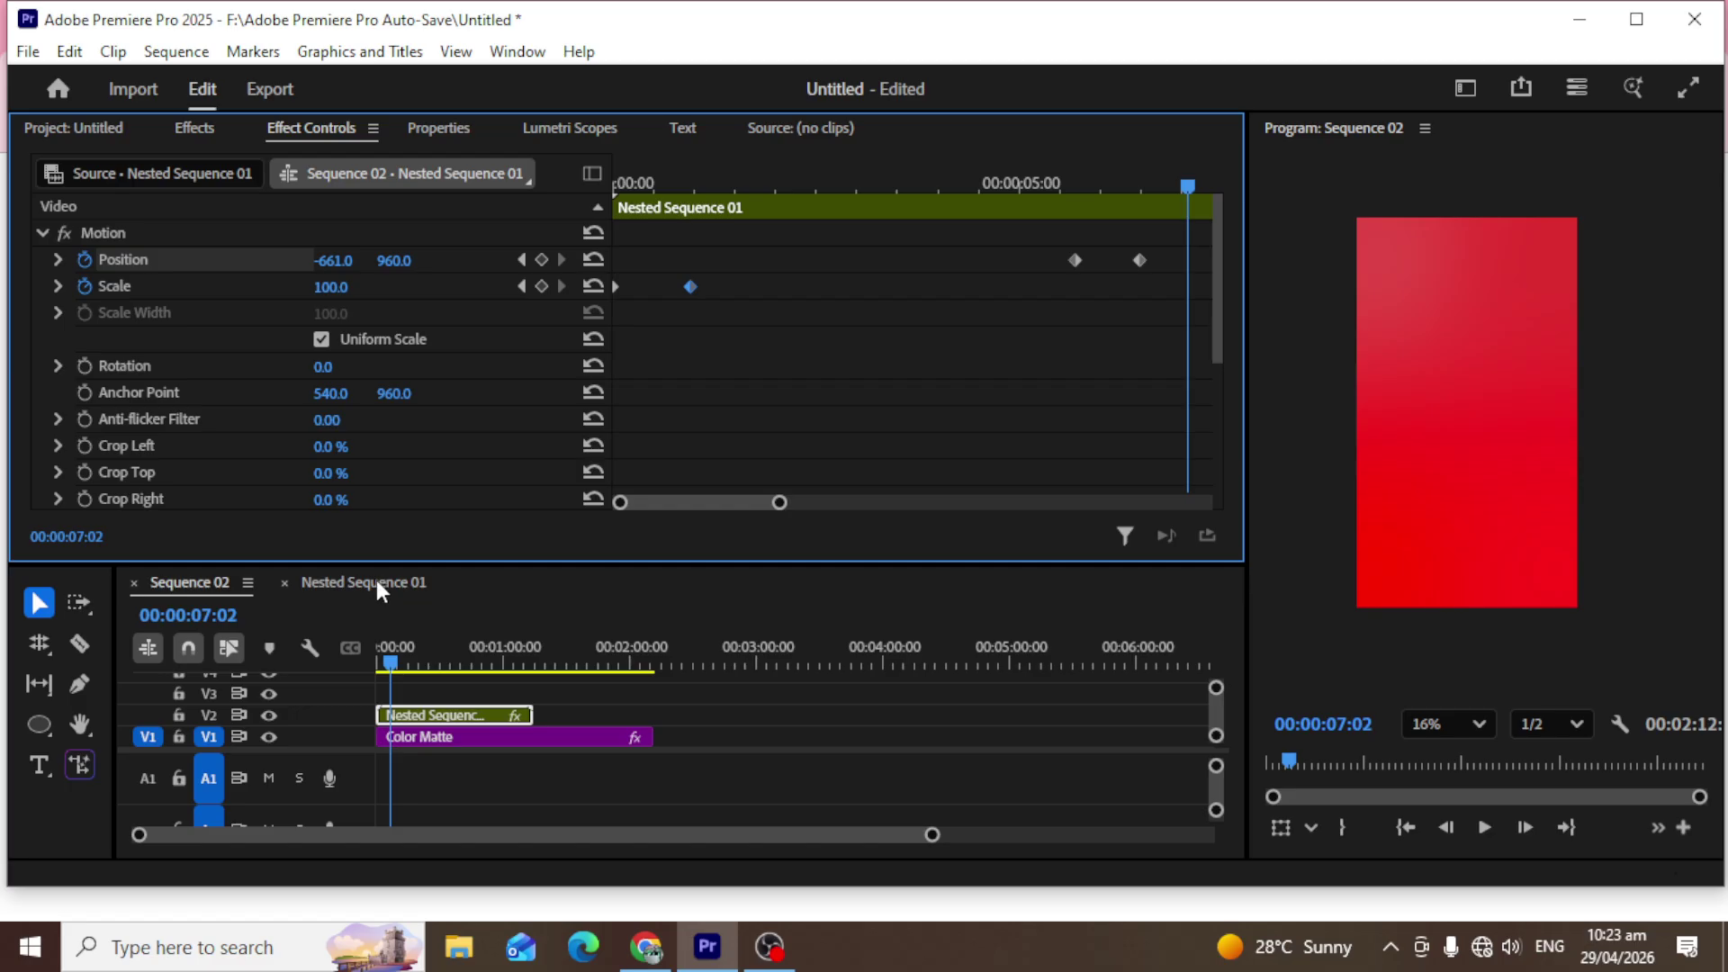
{"action": "double_click", "coordinate": [470, 713]}
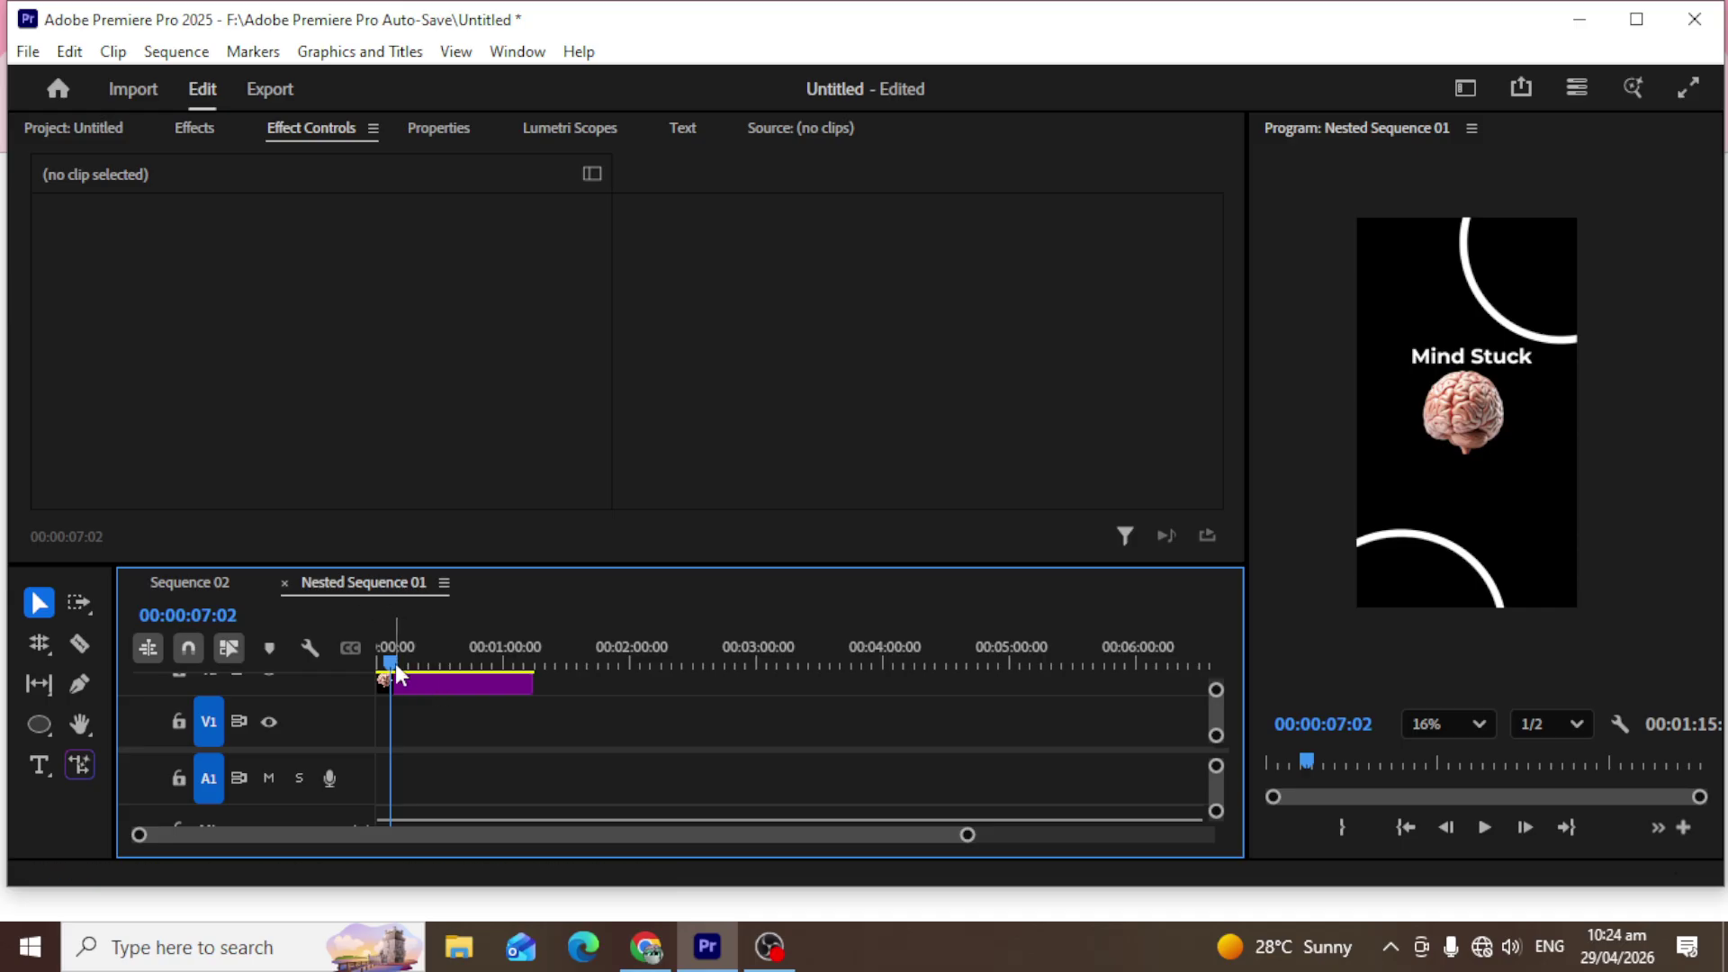
{"action": "left_click_drag", "start_coordinate": [396, 666], "coordinate": [366, 664]}
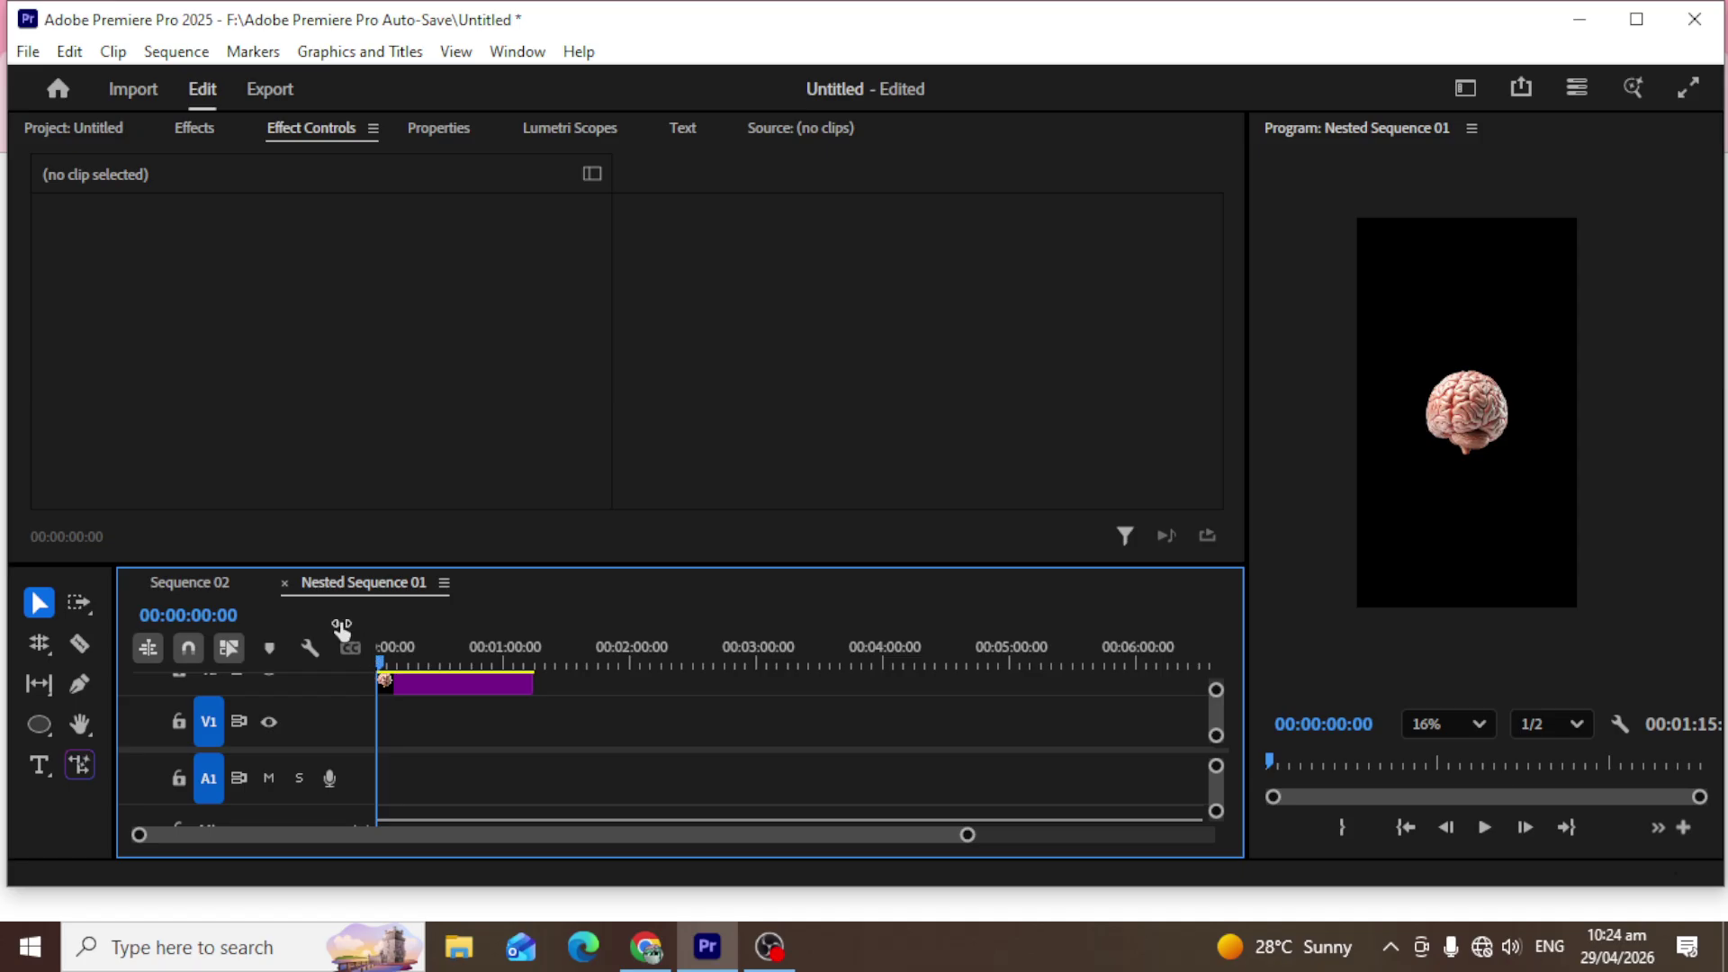
{"action": "left_click", "coordinate": [199, 581]}
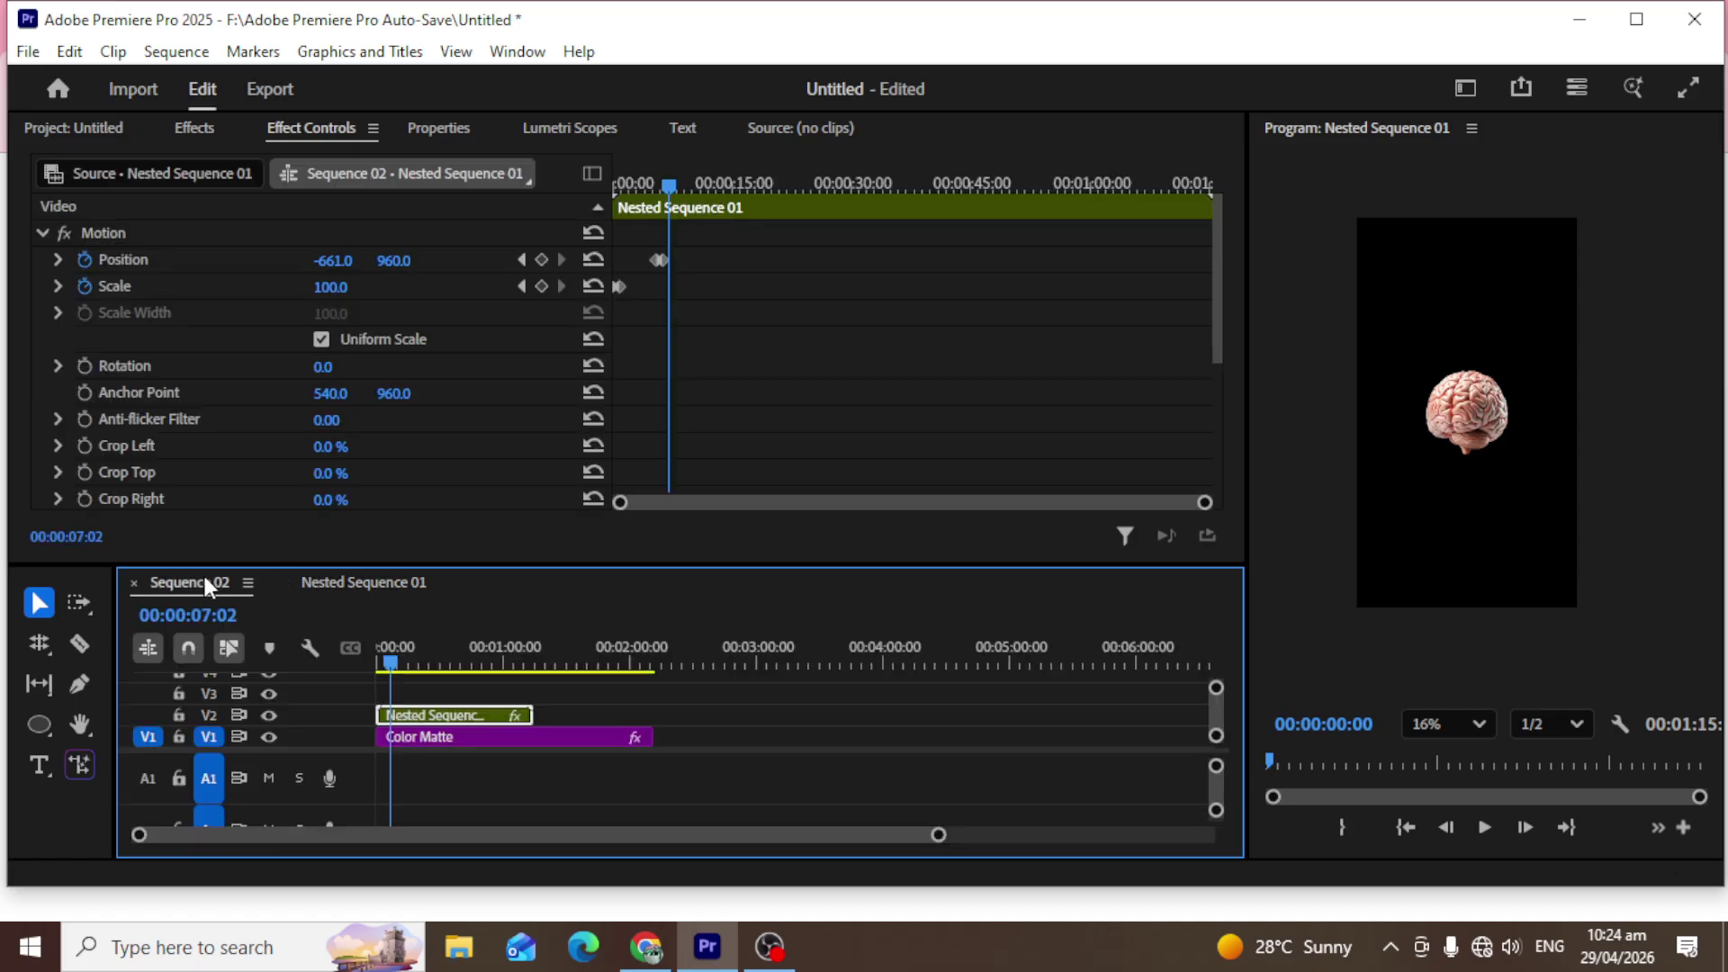
{"action": "double_click", "coordinate": [439, 711]}
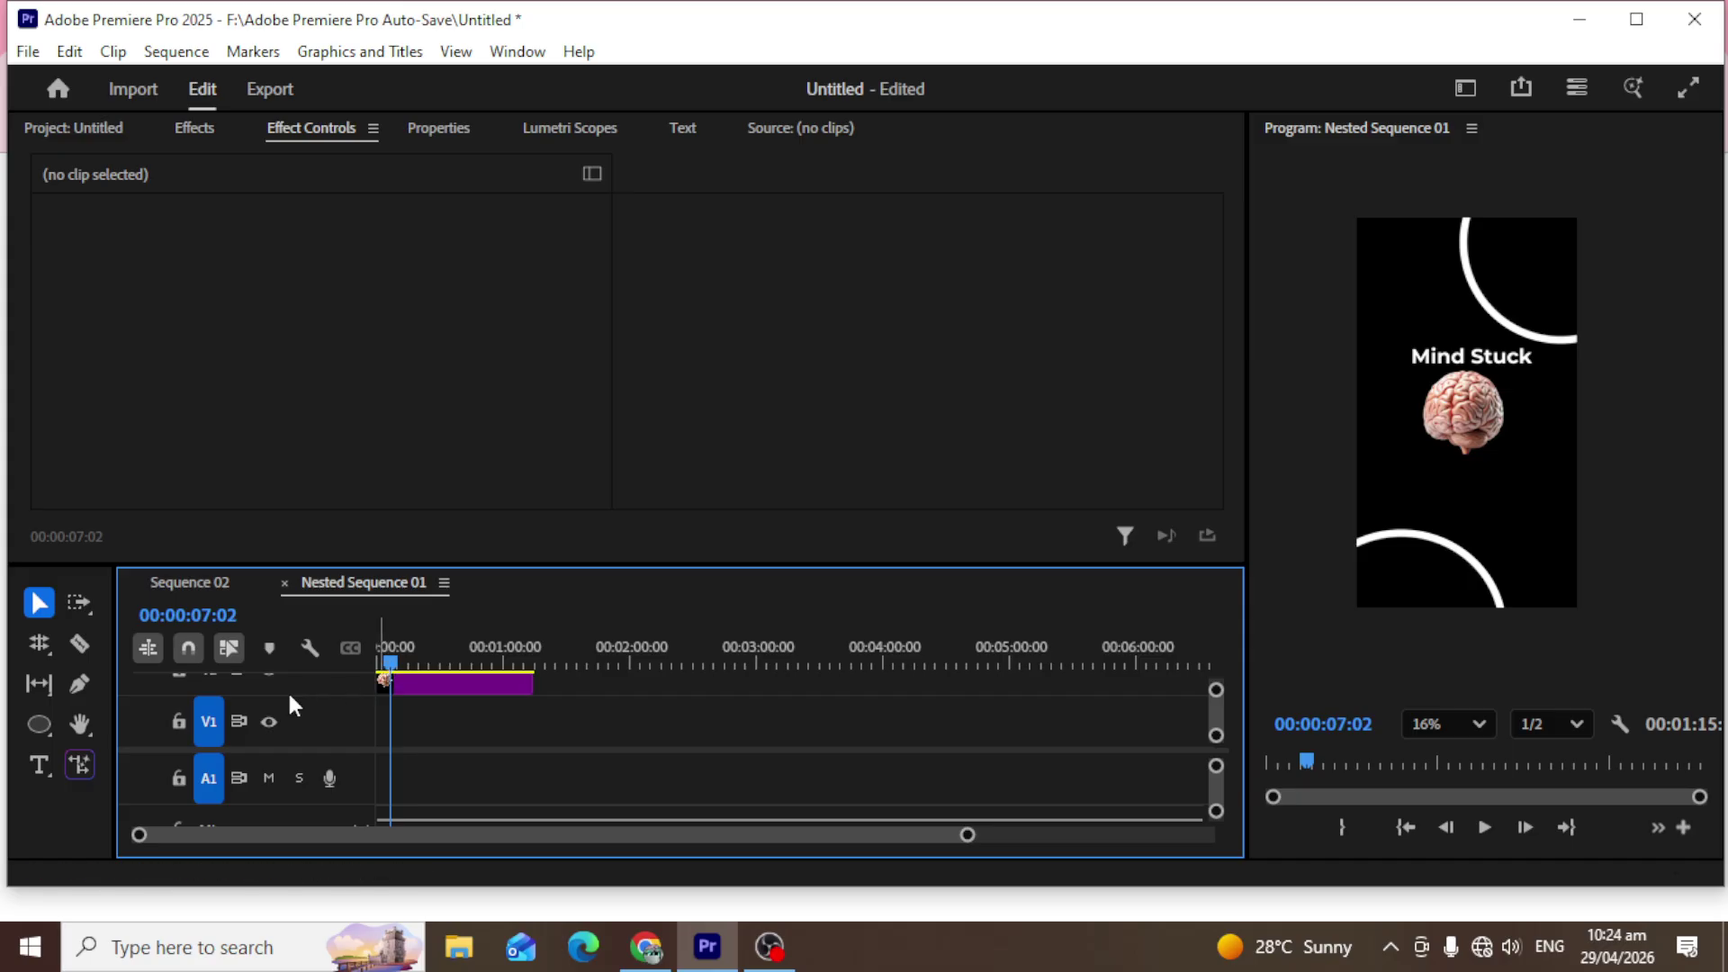
{"action": "left_click", "coordinate": [184, 584]}
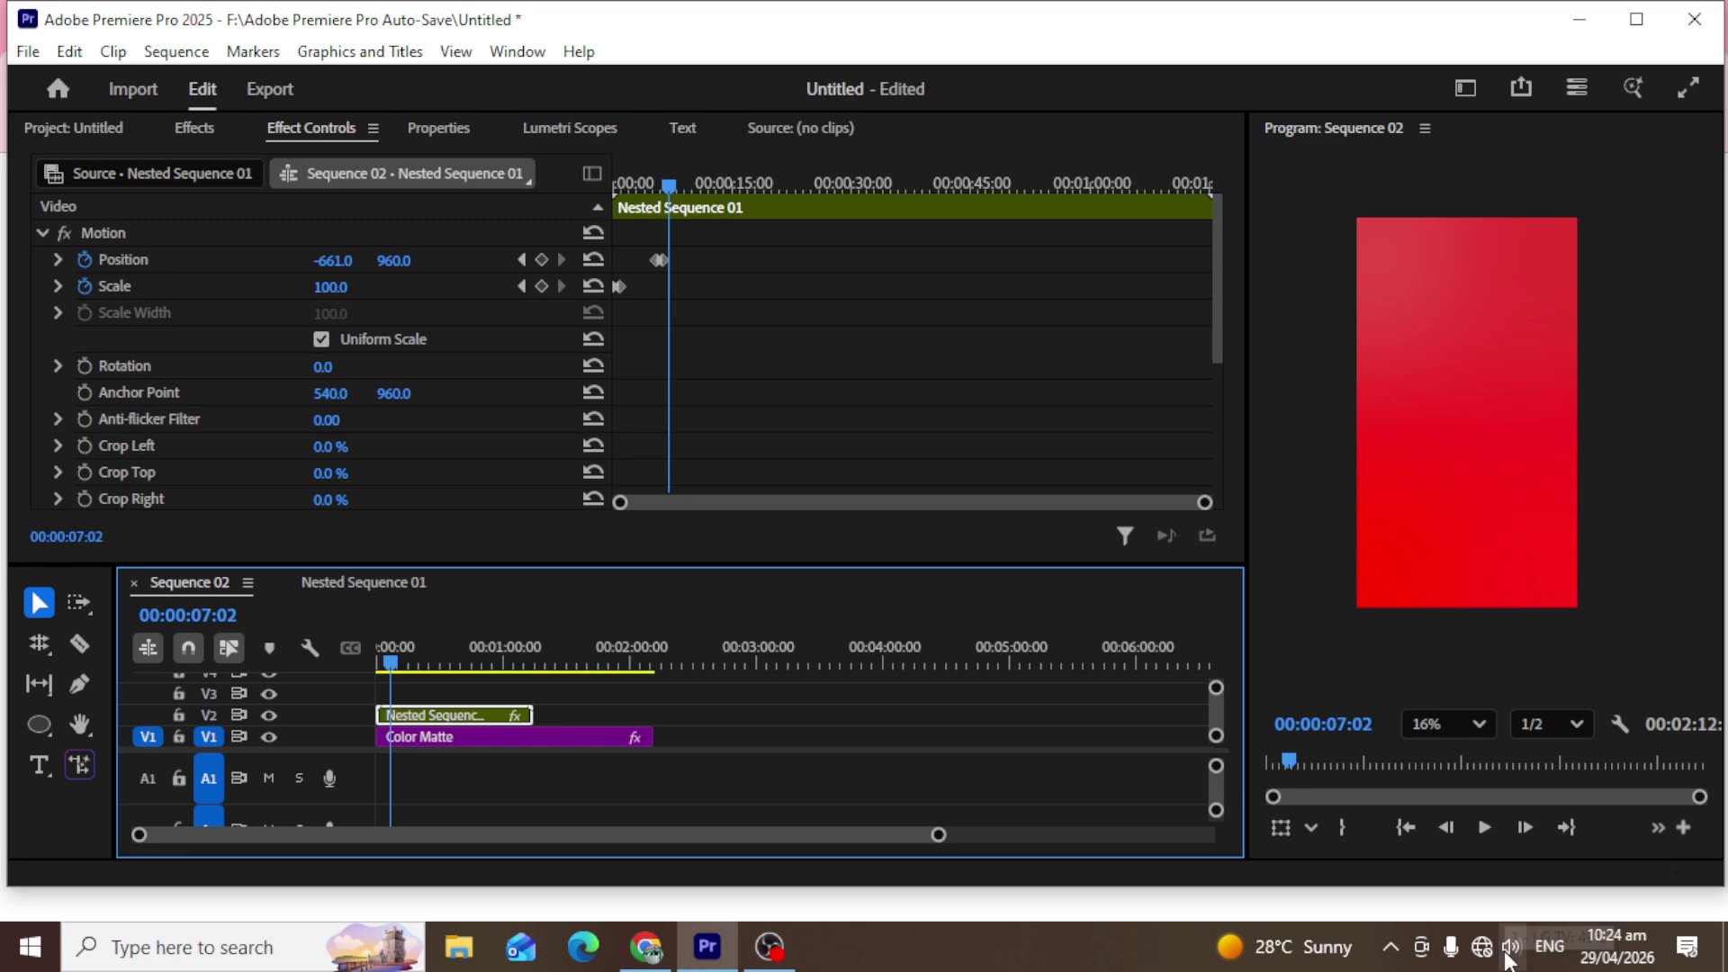
Try to connect the computer to the Wi-Fi network Dcode Cygnal 2.
{"action": "mouse_move", "coordinate": [1350, 954]}
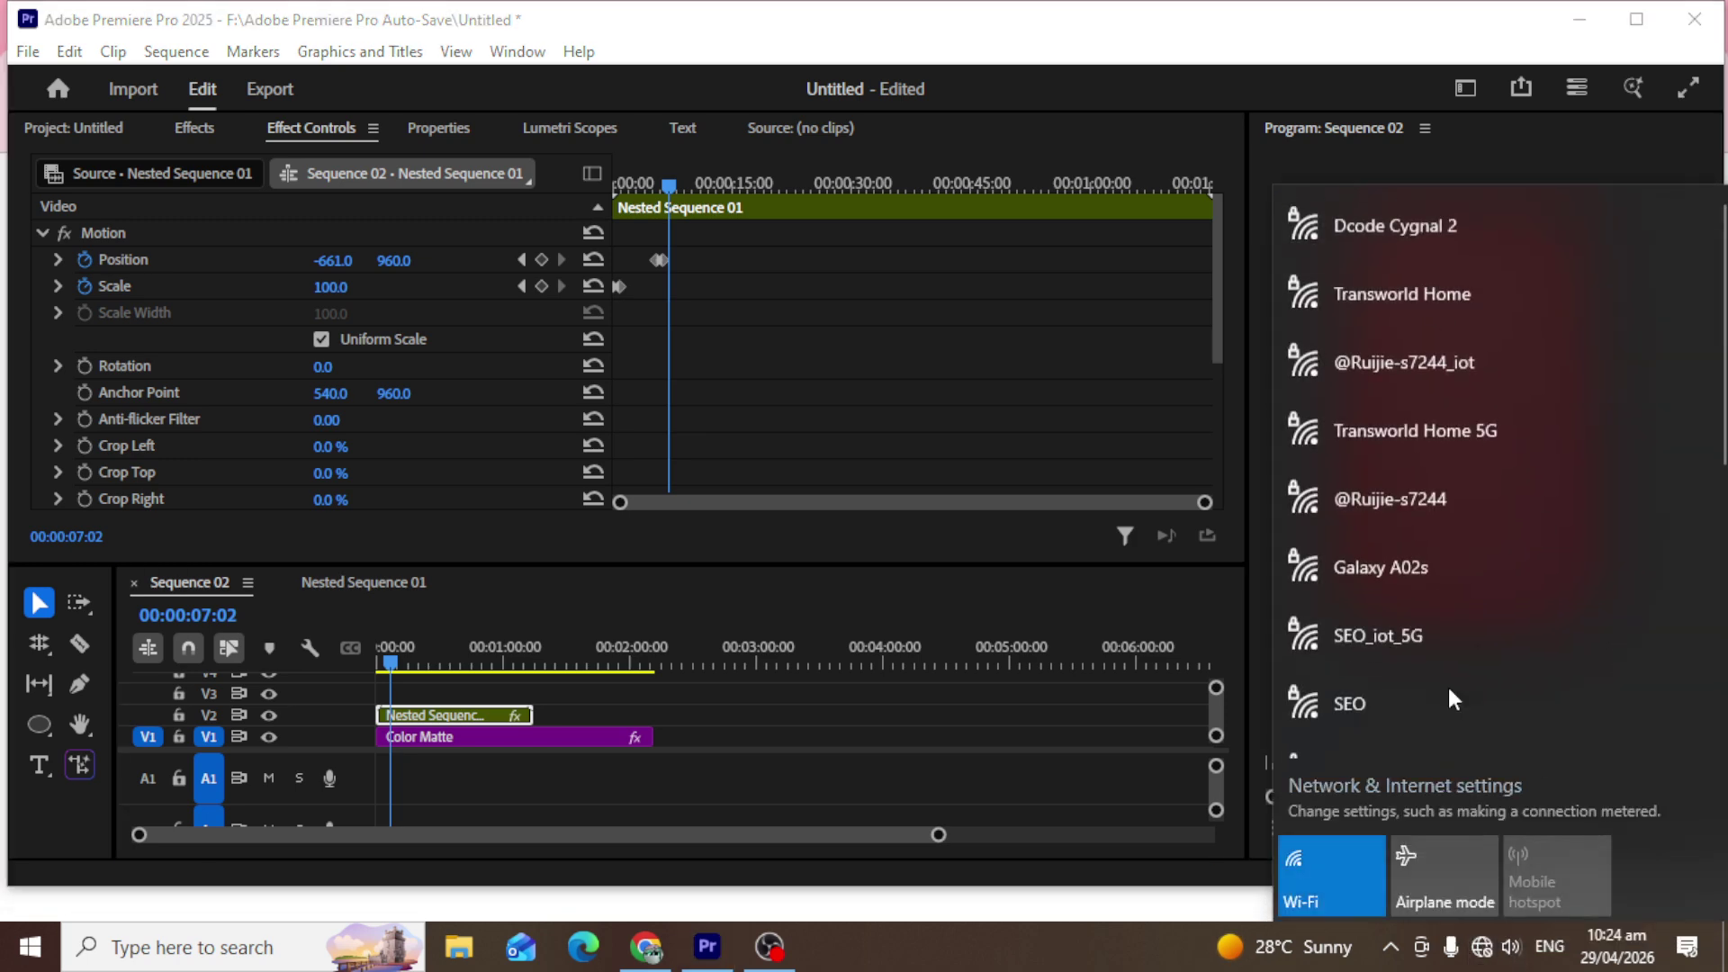
{"action": "left_click", "coordinate": [1369, 239]}
{"action": "left_click", "coordinate": [1568, 352]}
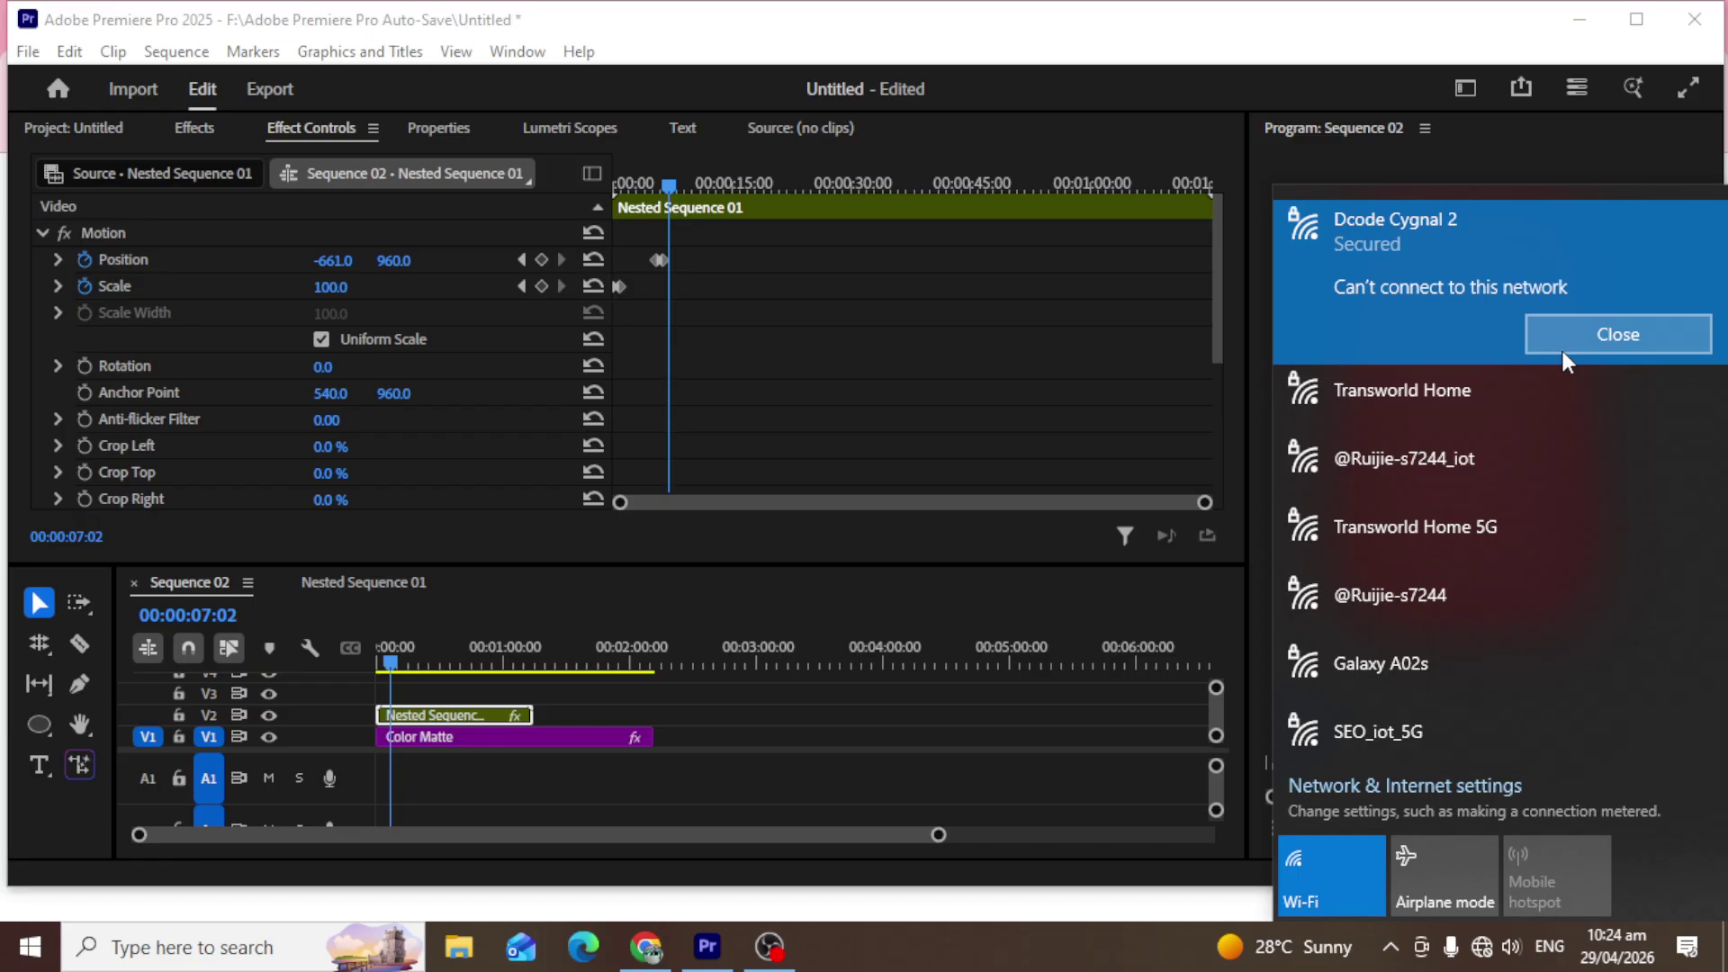
Check the search page in Chrome and retry the Wi-Fi connection to Dcode Cygnal 2.
{"action": "left_click", "coordinate": [646, 946]}
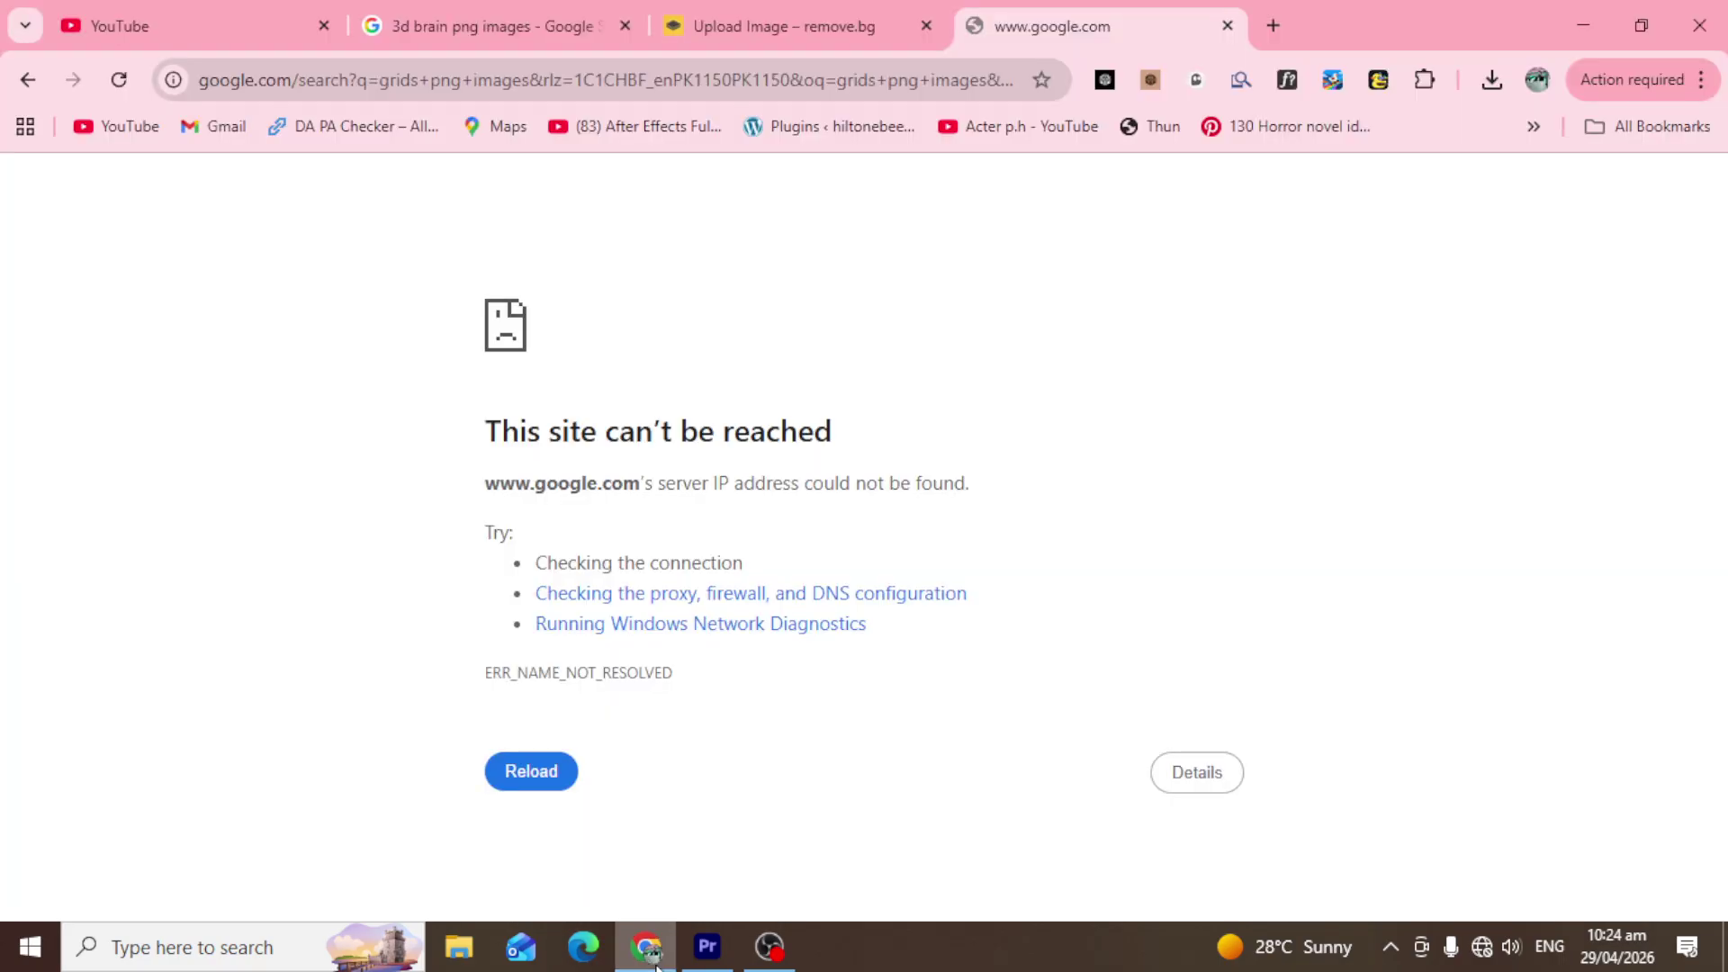
{"action": "left_click", "coordinate": [1481, 947]}
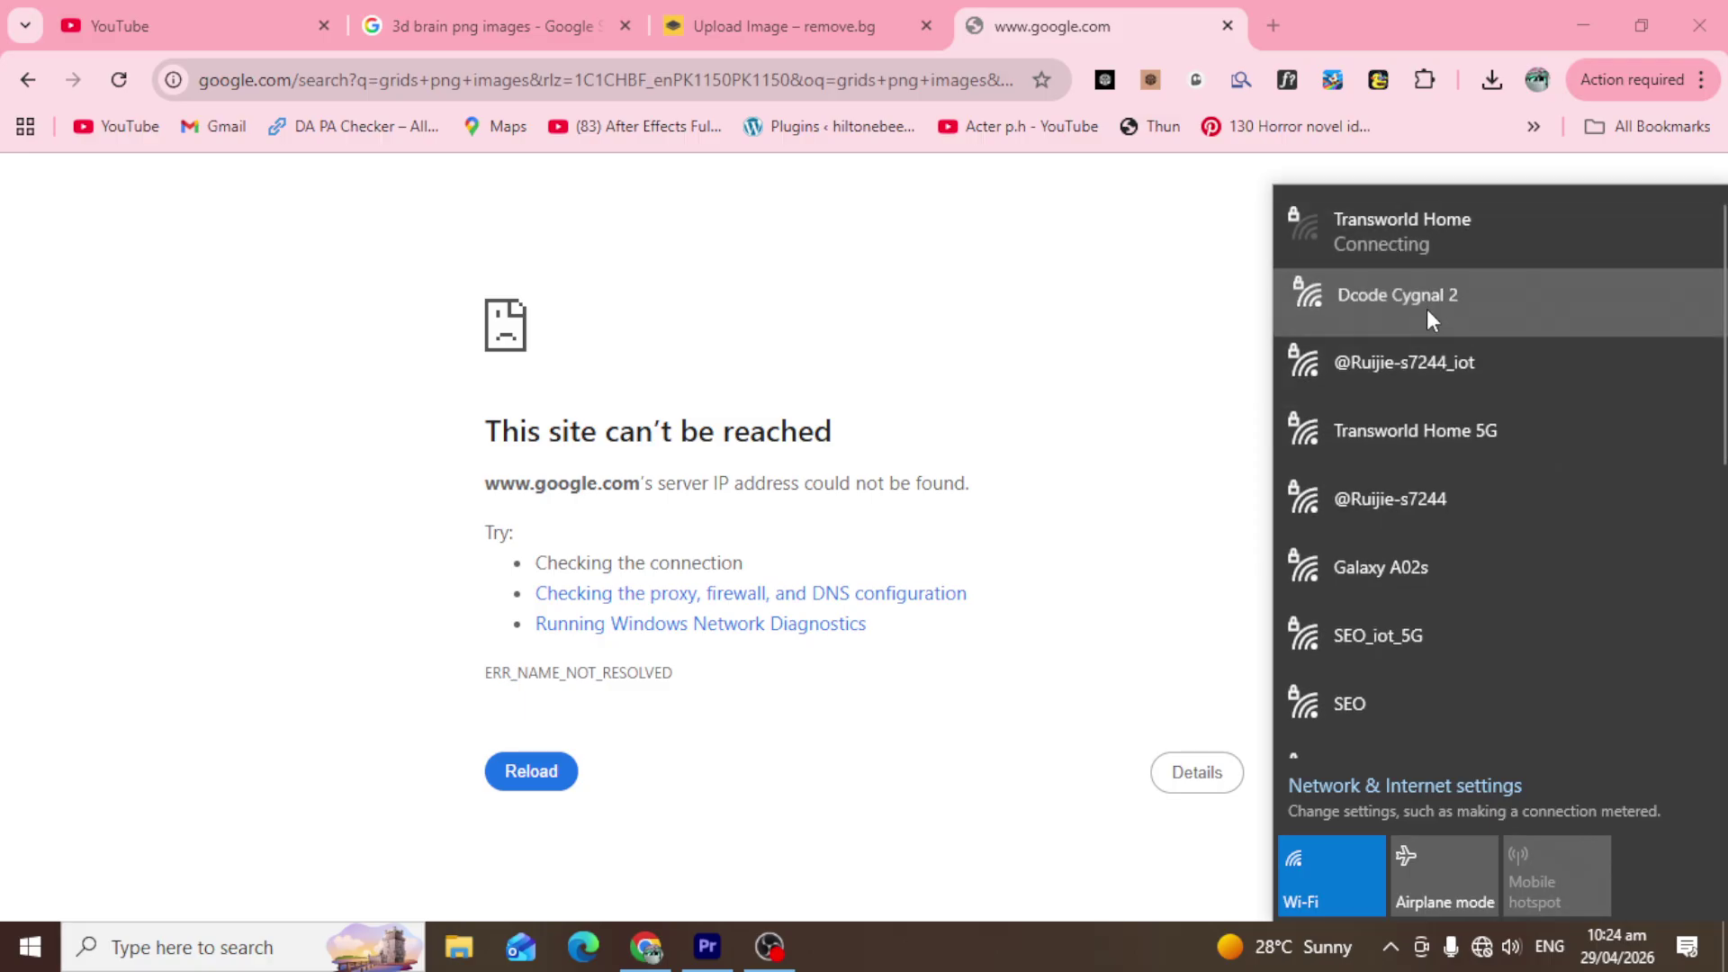
{"action": "left_click", "coordinate": [1427, 310]}
{"action": "left_click", "coordinate": [1631, 422]}
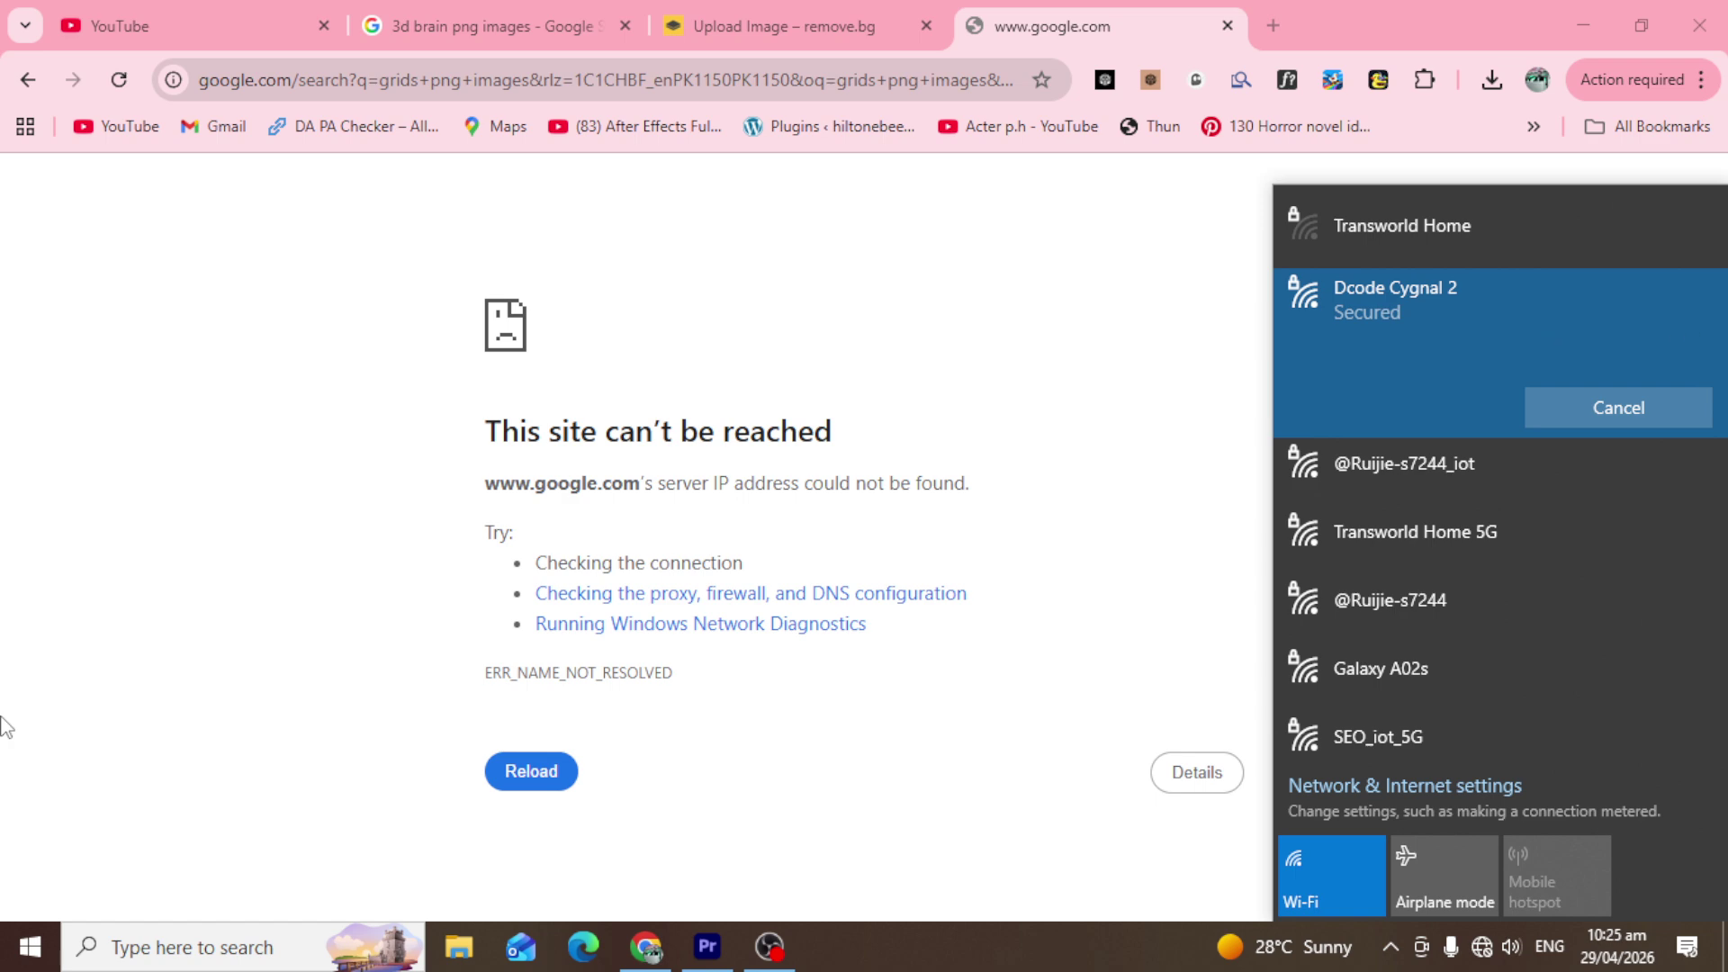
{"action": "left_click", "coordinate": [1455, 532]}
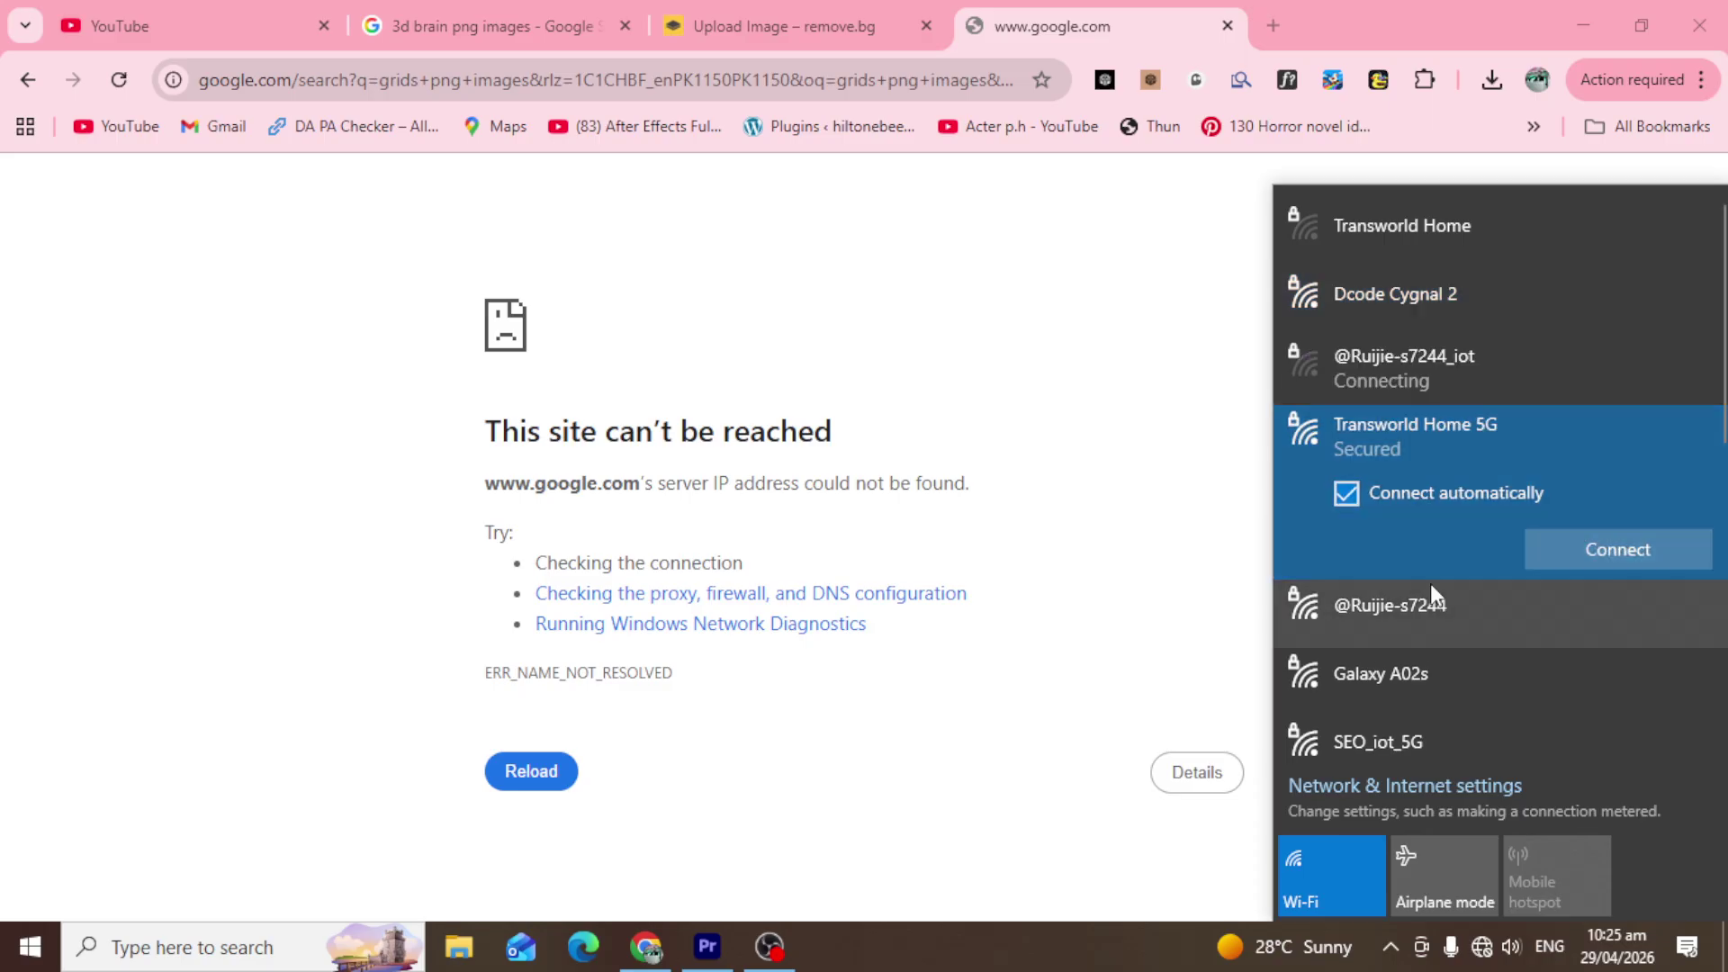
{"action": "left_click", "coordinate": [1380, 370]}
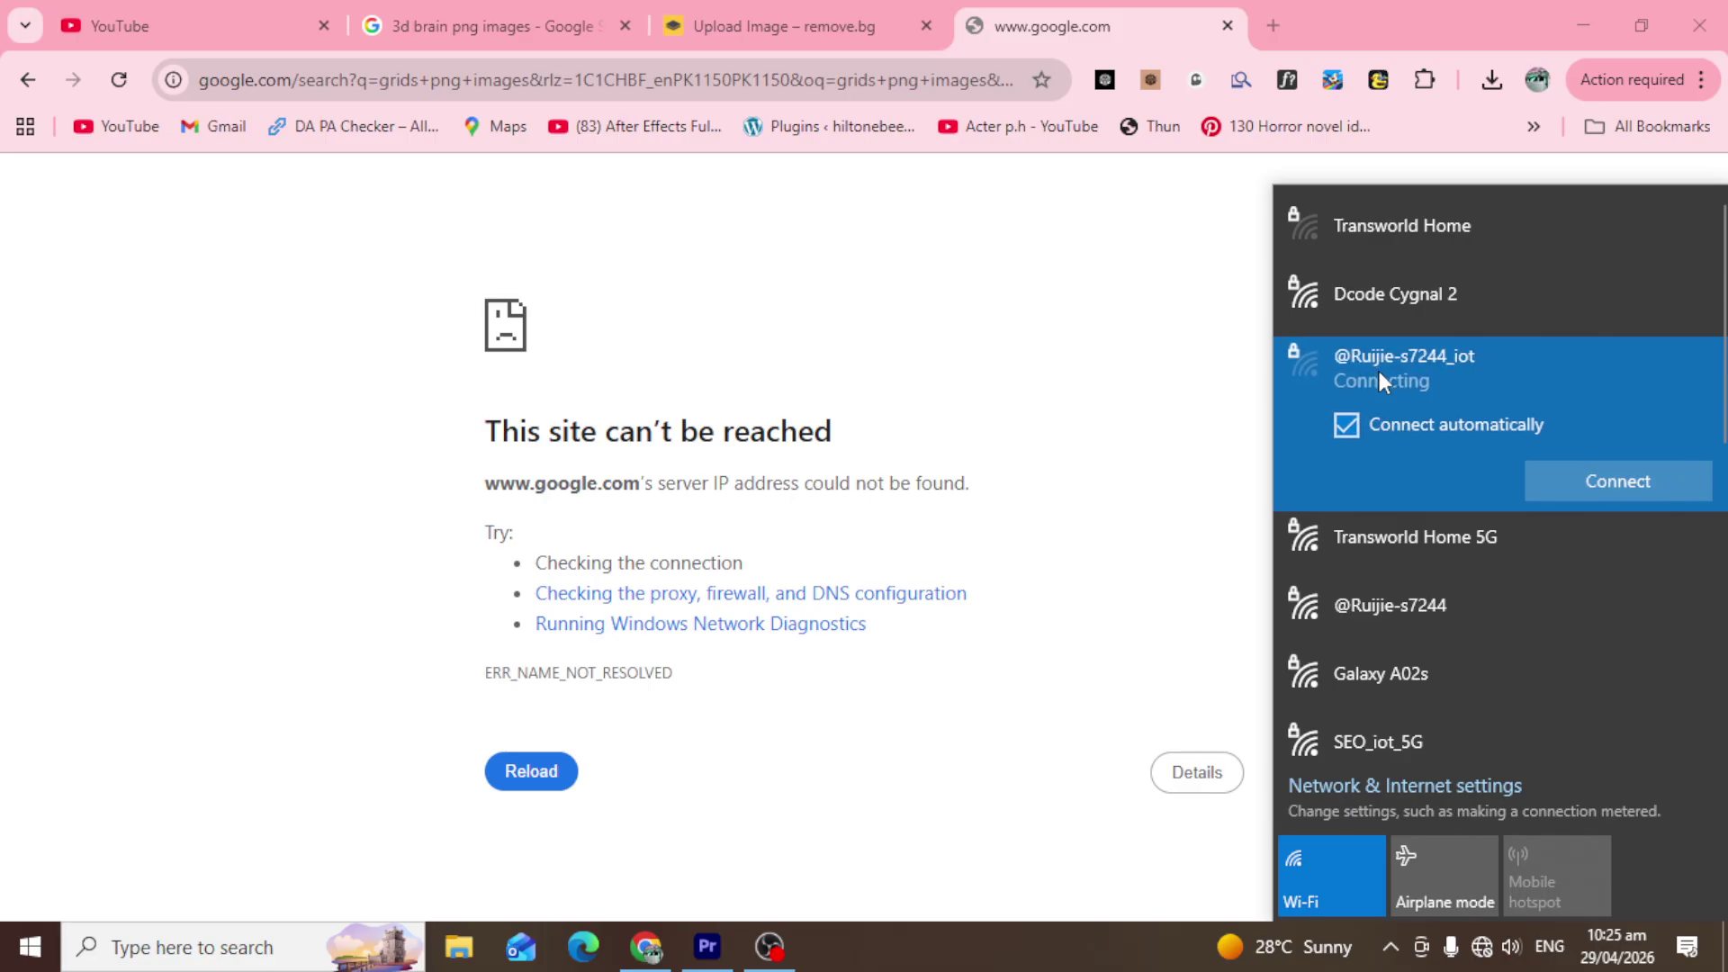
{"action": "left_click", "coordinate": [1408, 236]}
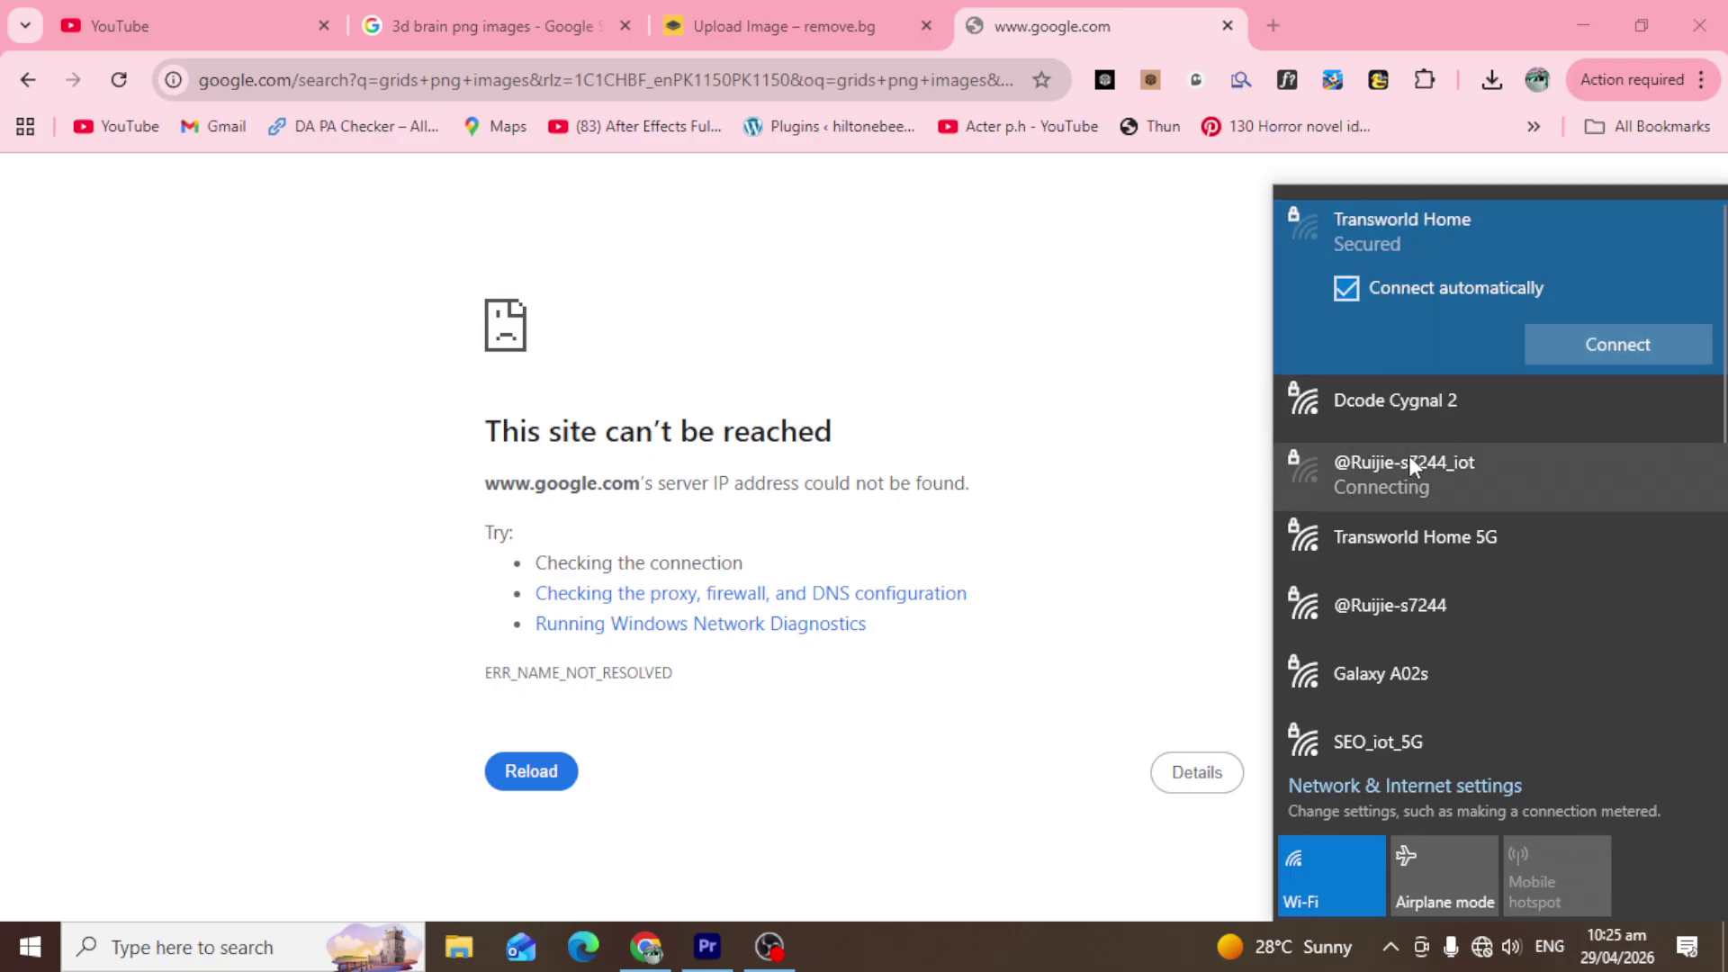